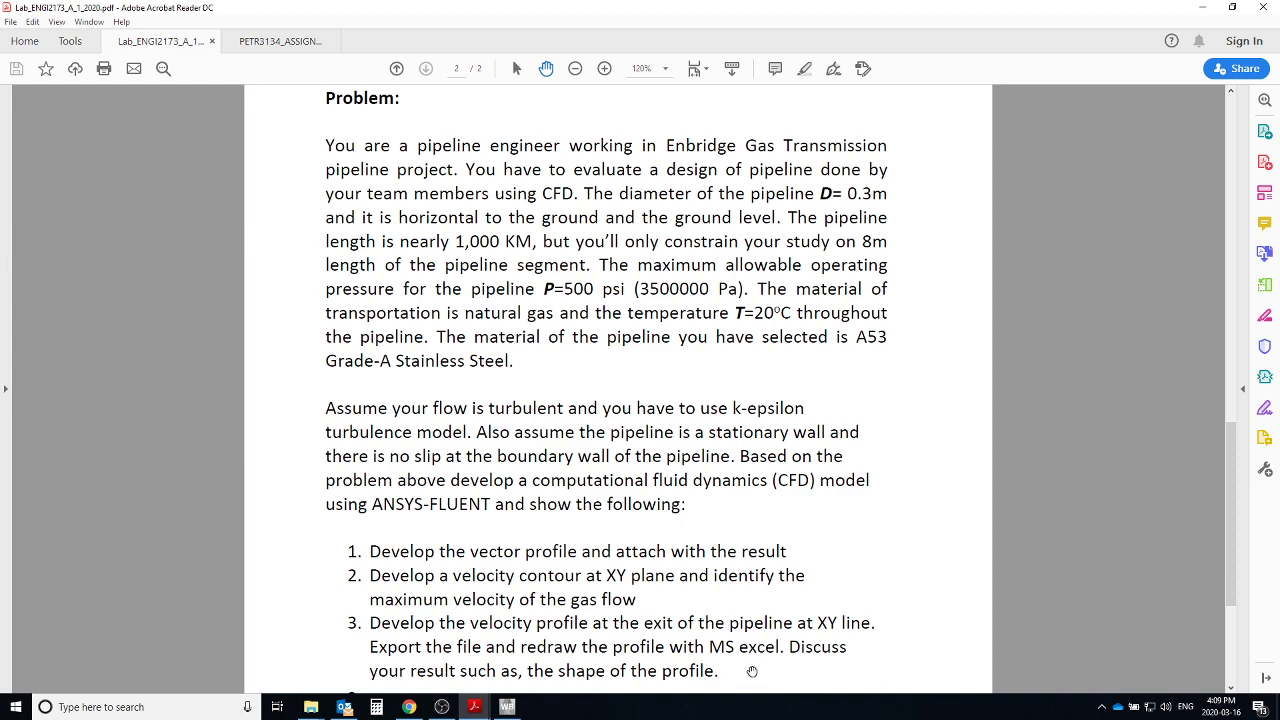
# Read the pipeline problem statement and examine the pipeline picture in the assignment PDF.
pyautogui.scroll(-1, 753, 668)
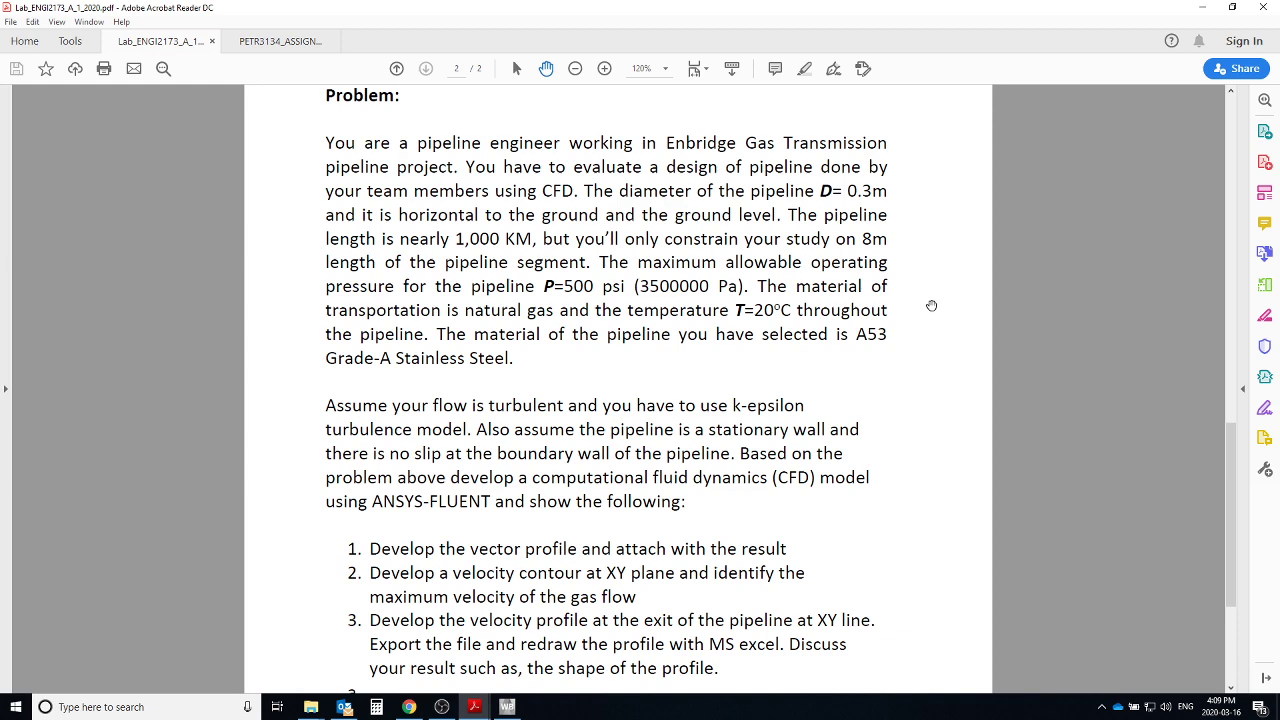
pyautogui.moveTo(476, 706)
pyautogui.click(533, 670)
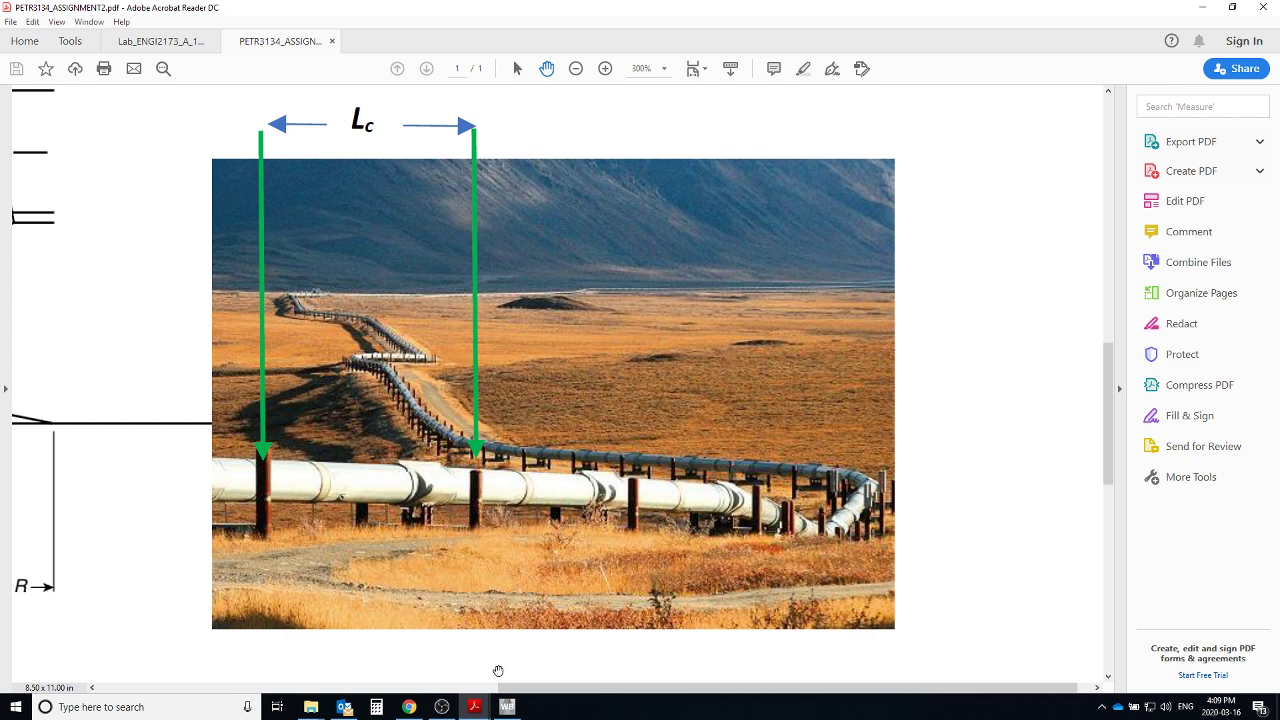
# Switch to Workbench and add a Fluid Flow (Fluent) analysis system to the project schematic.
pyautogui.click(507, 707)
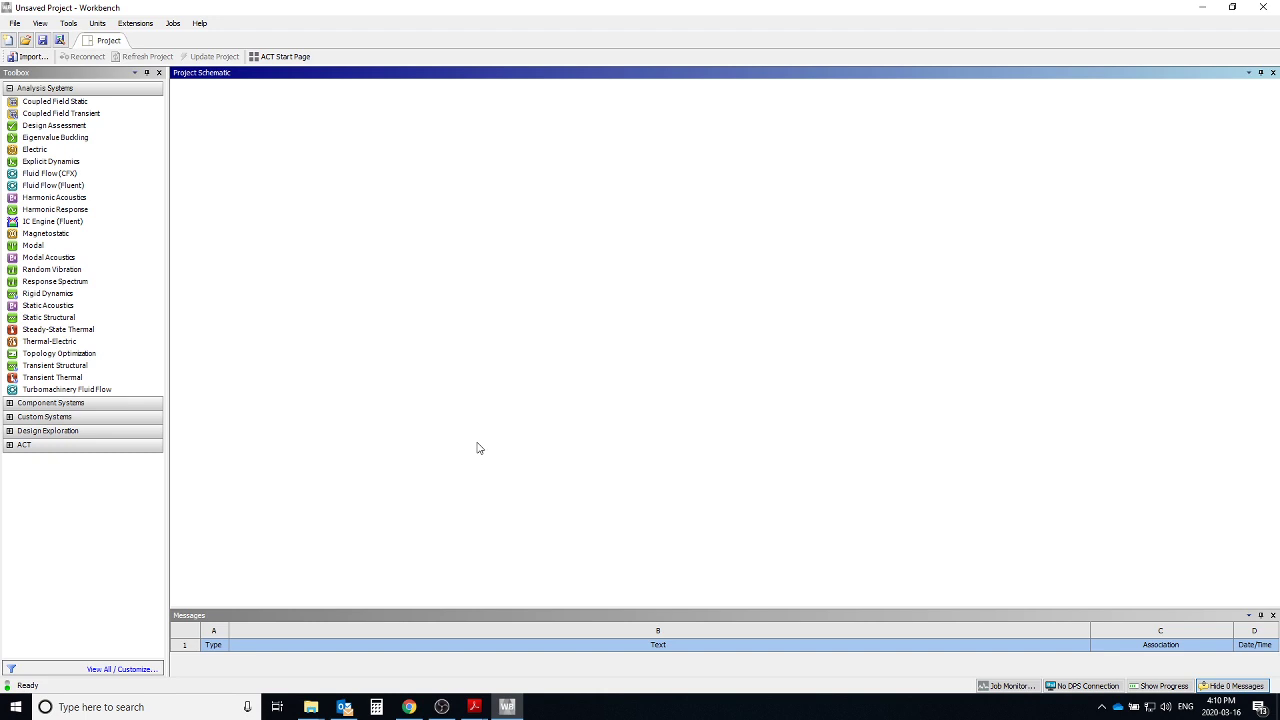
pyautogui.doubleClick(86, 184)
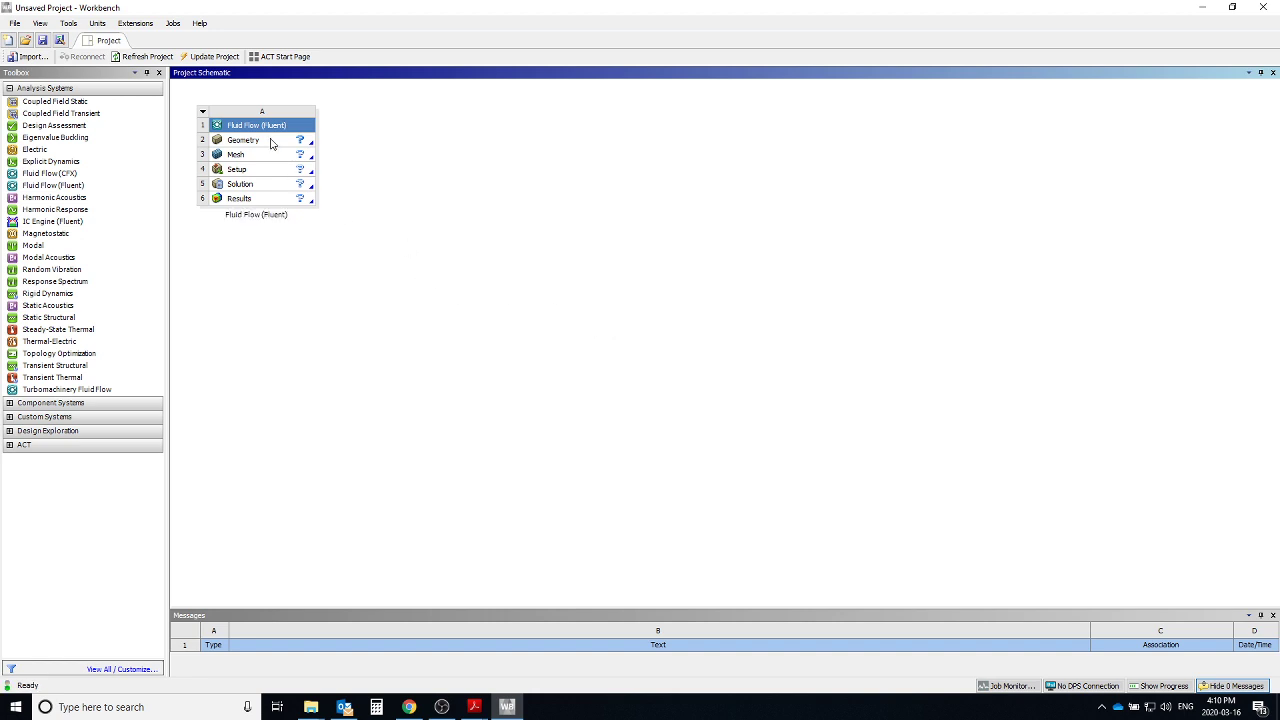
pyautogui.click(270, 143)
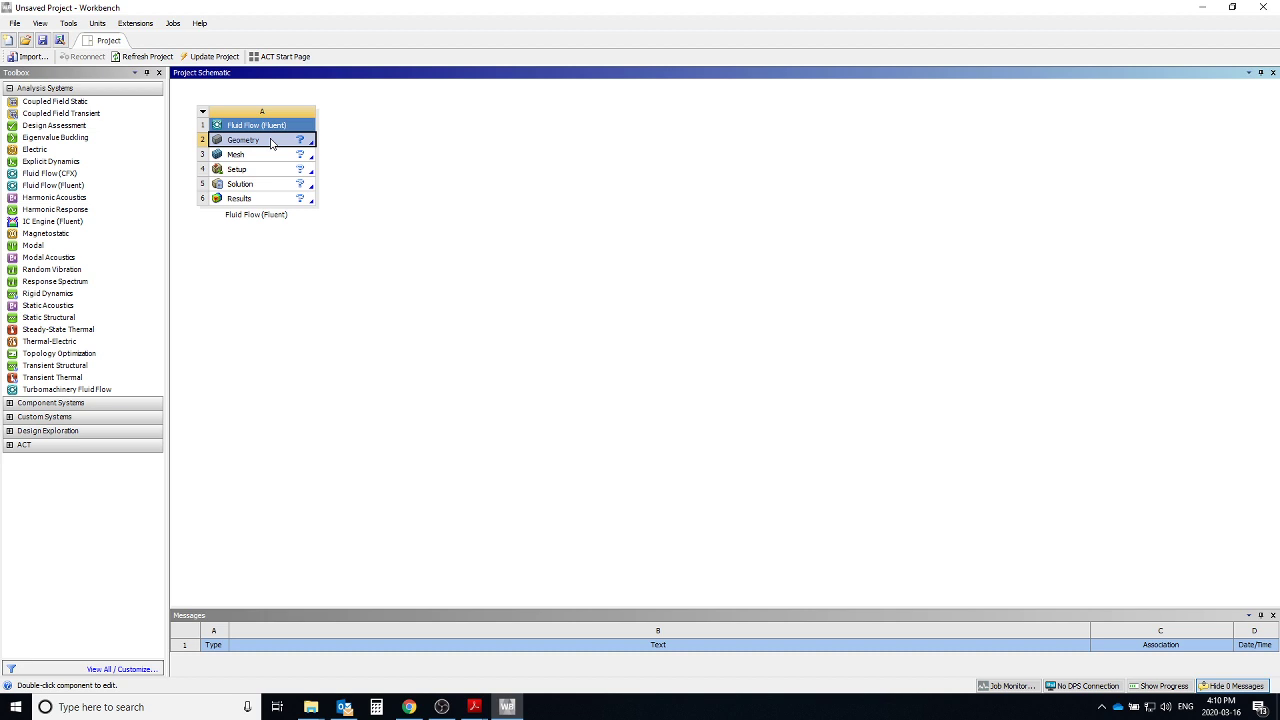
# Check the pipeline picture in the assignment PDF again and open the Fluent system's Geometry in SpaceClaim.
pyautogui.click(519, 710)
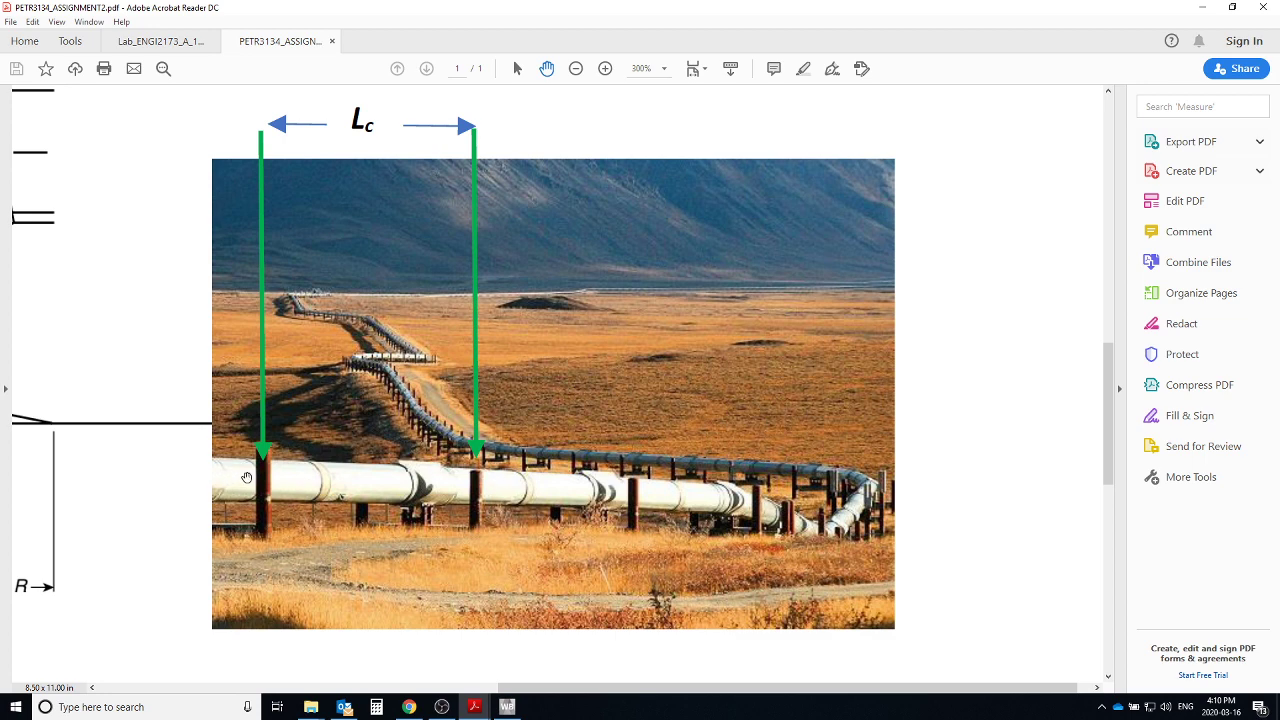
pyautogui.click(507, 707)
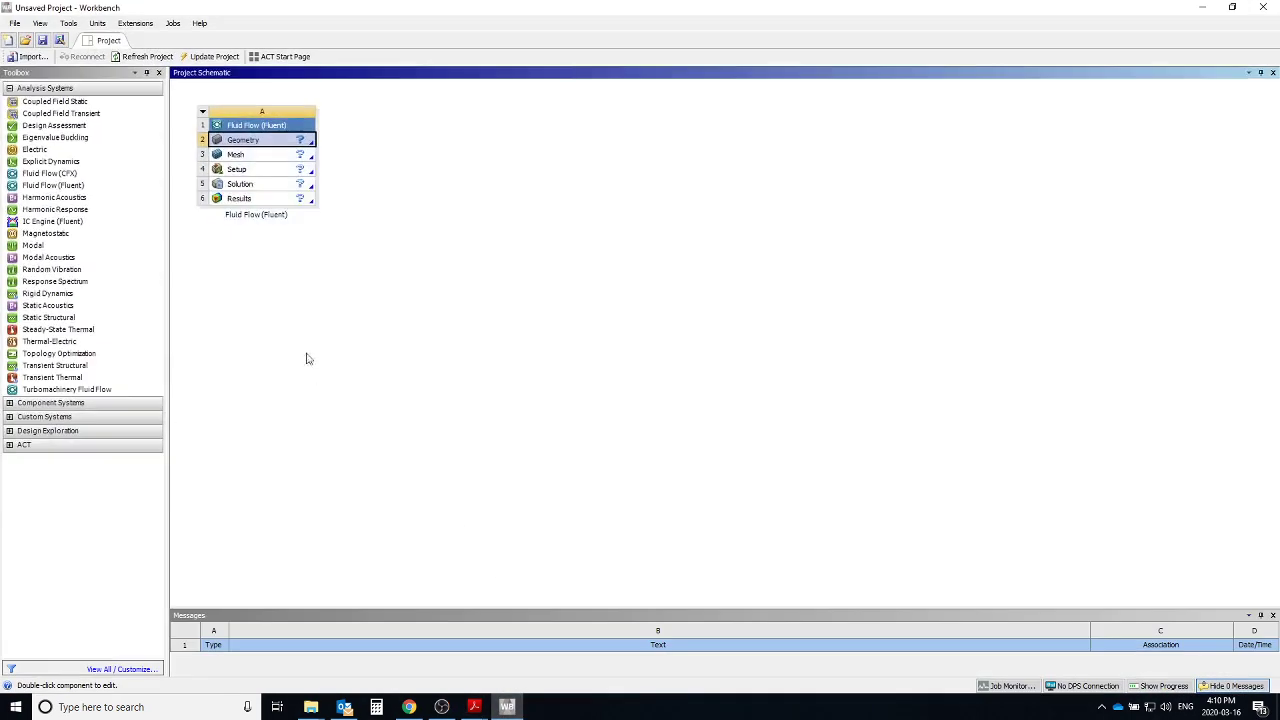
pyautogui.click(270, 158)
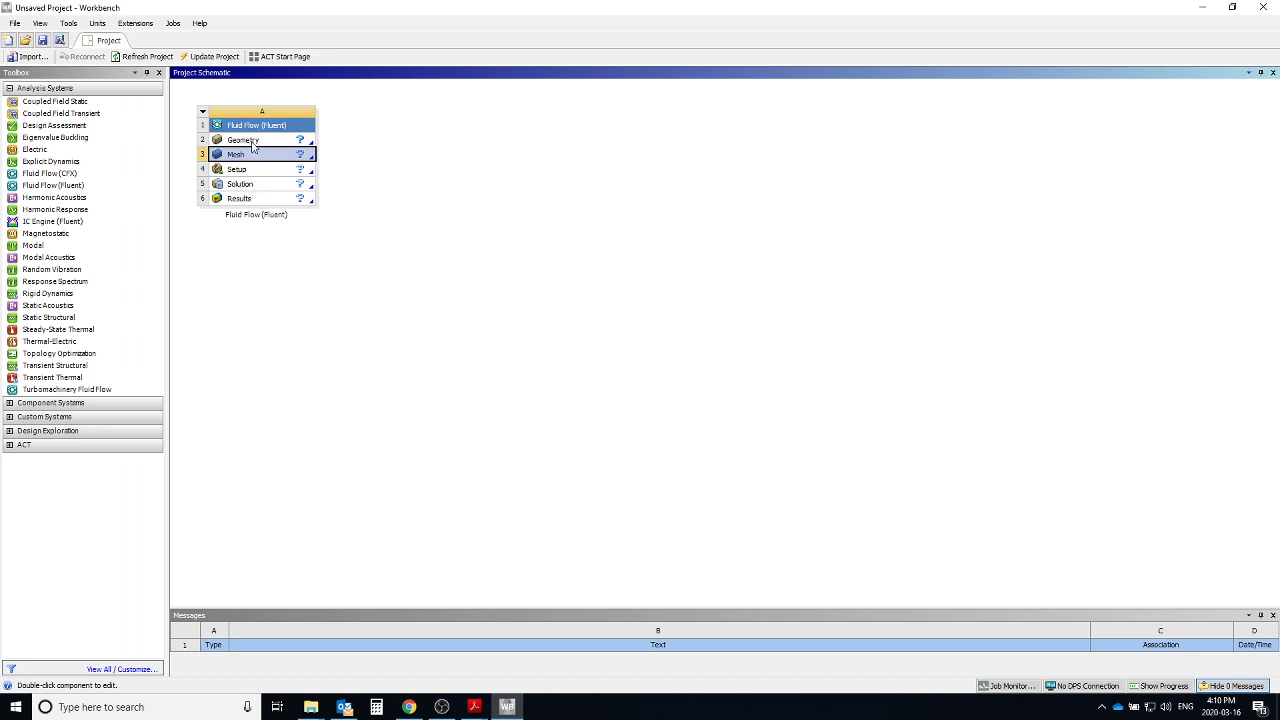
pyautogui.doubleClick(252, 145)
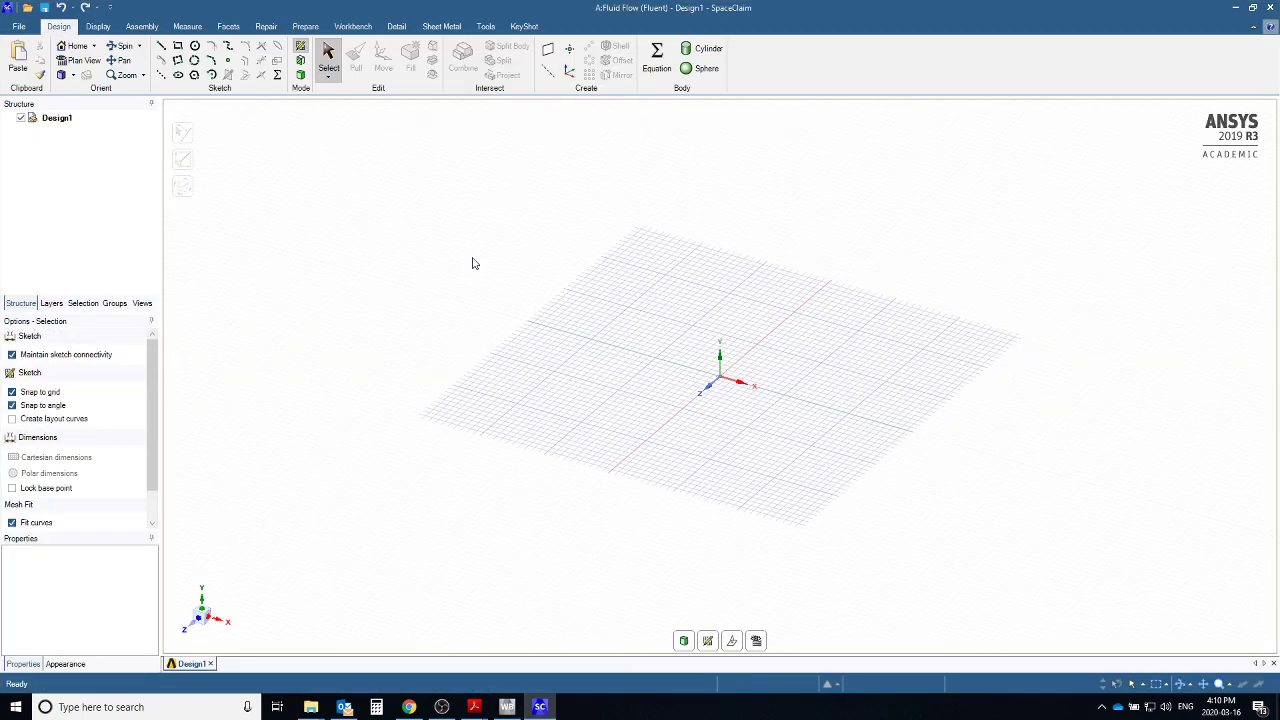
# Set the document's length unit to meters in the SpaceClaim options.
pyautogui.scroll(-2, 723, 381)
pyautogui.scroll(2, 720, 378)
pyautogui.scroll(-2, 715, 375)
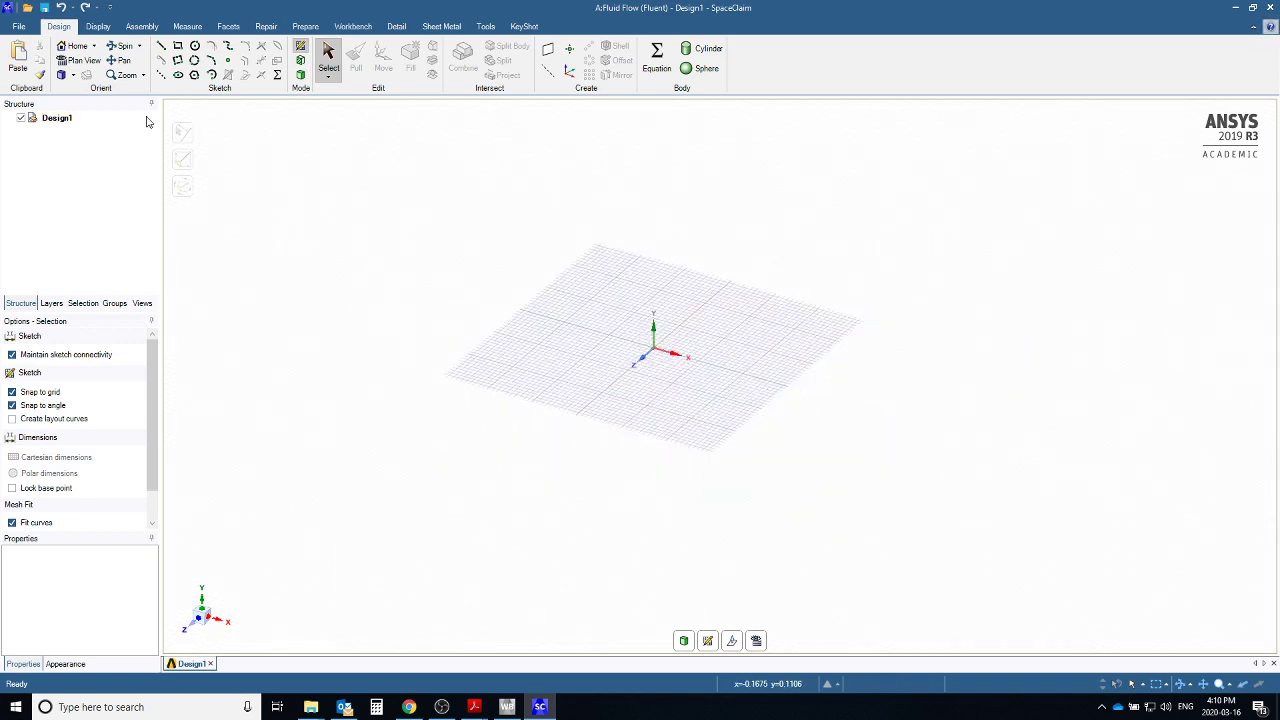
pyautogui.click(97, 26)
pyautogui.click(20, 27)
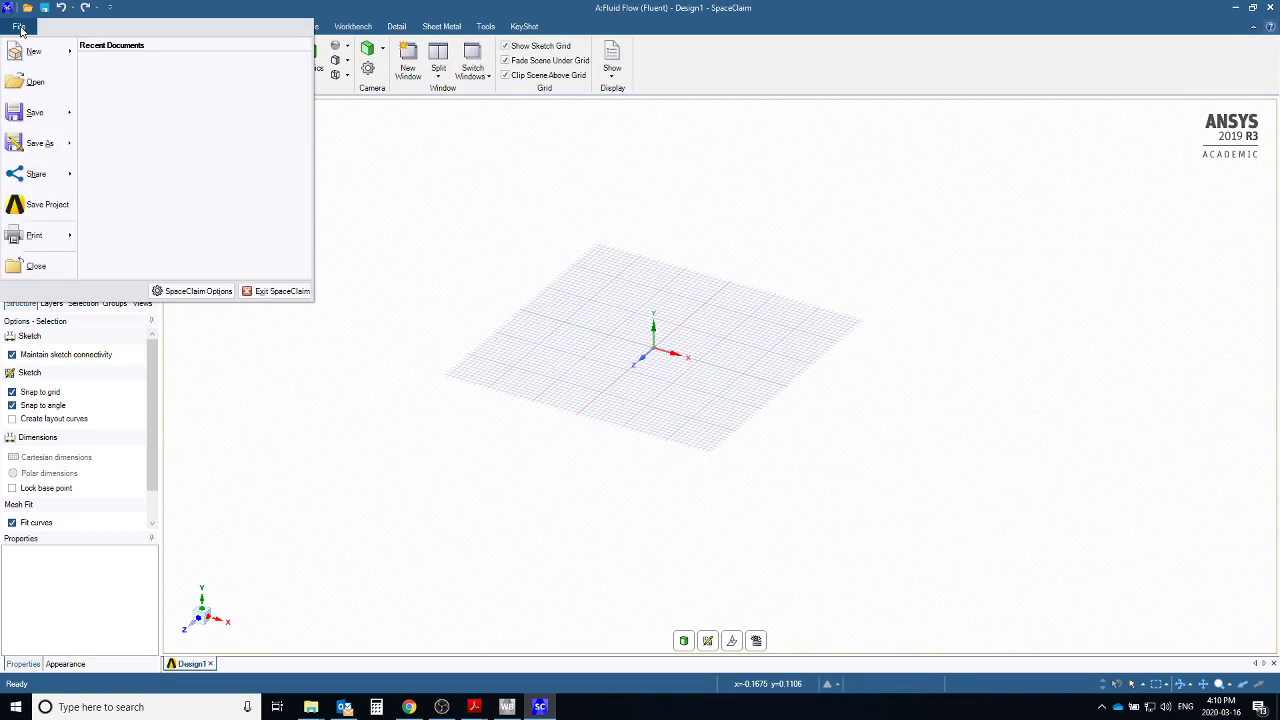
pyautogui.click(188, 293)
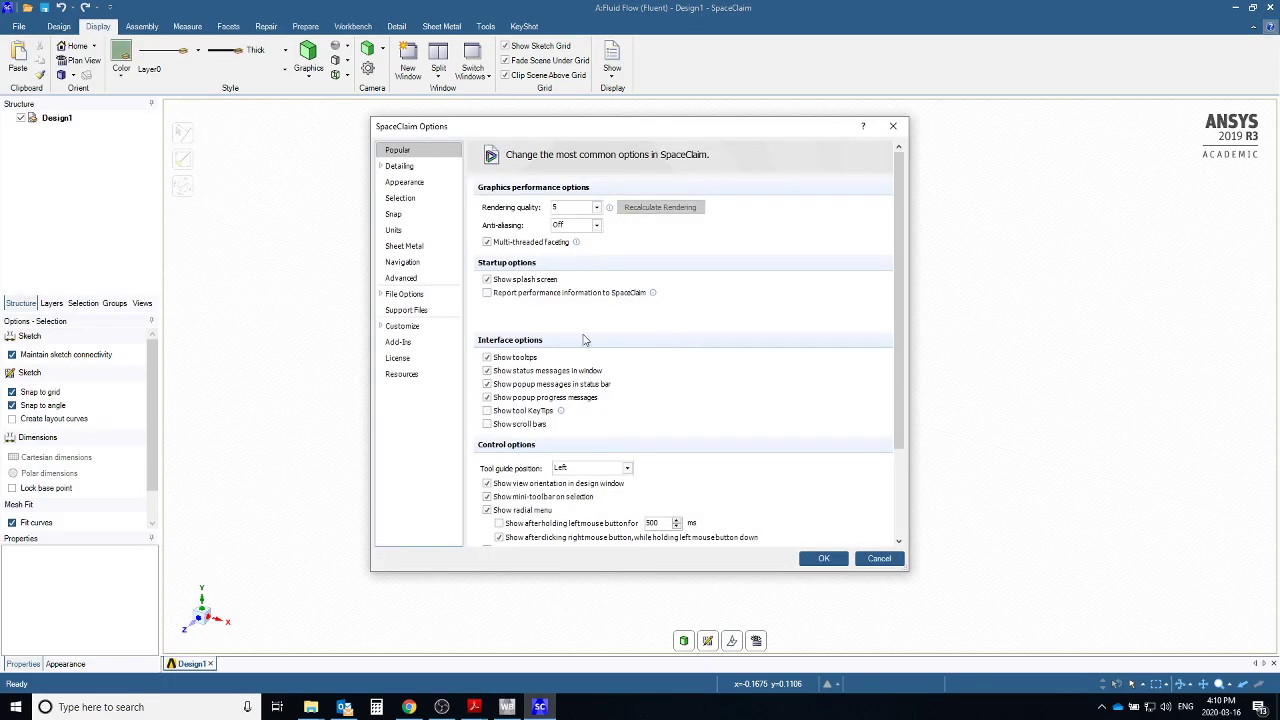
pyautogui.click(405, 232)
pyautogui.click(608, 256)
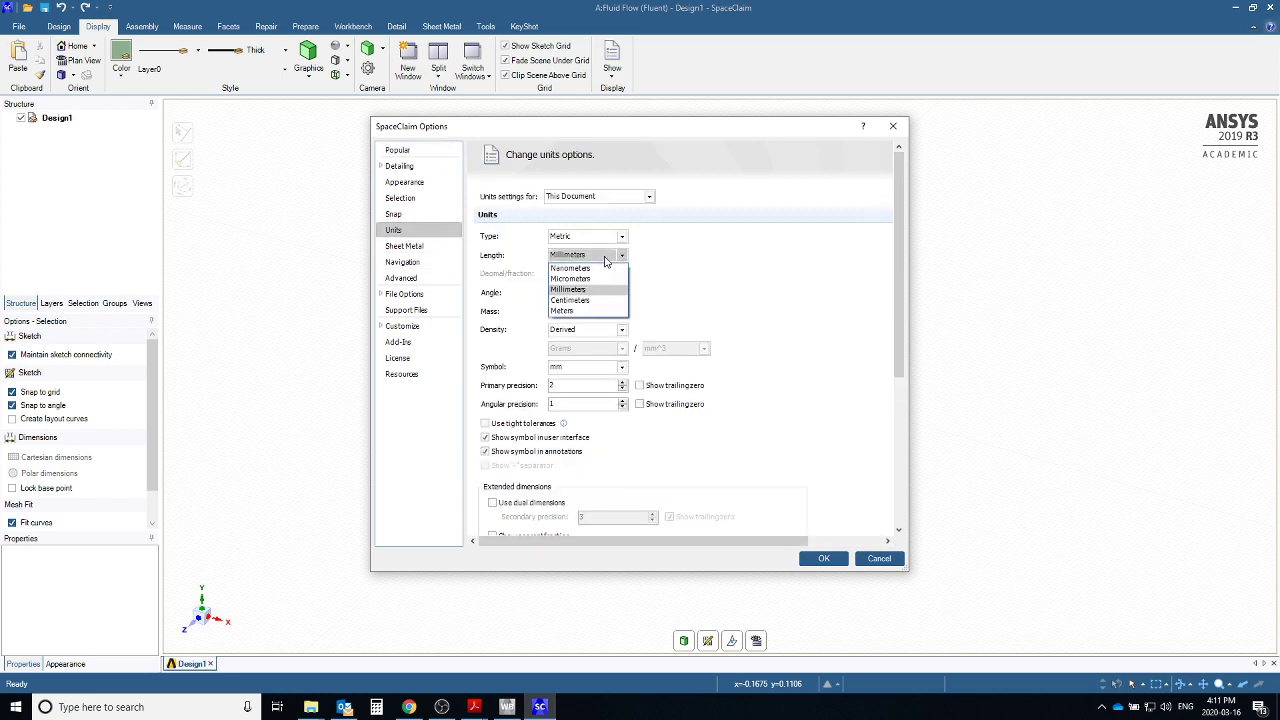
pyautogui.click(594, 312)
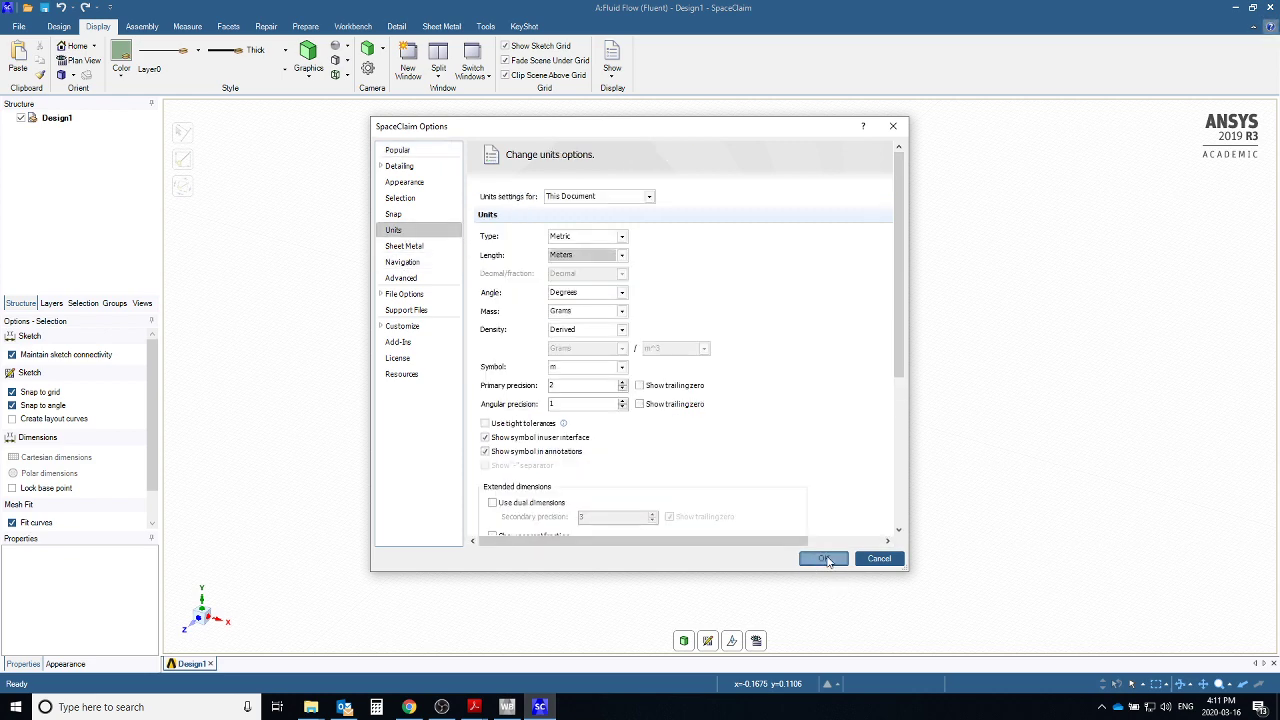
pyautogui.click(824, 558)
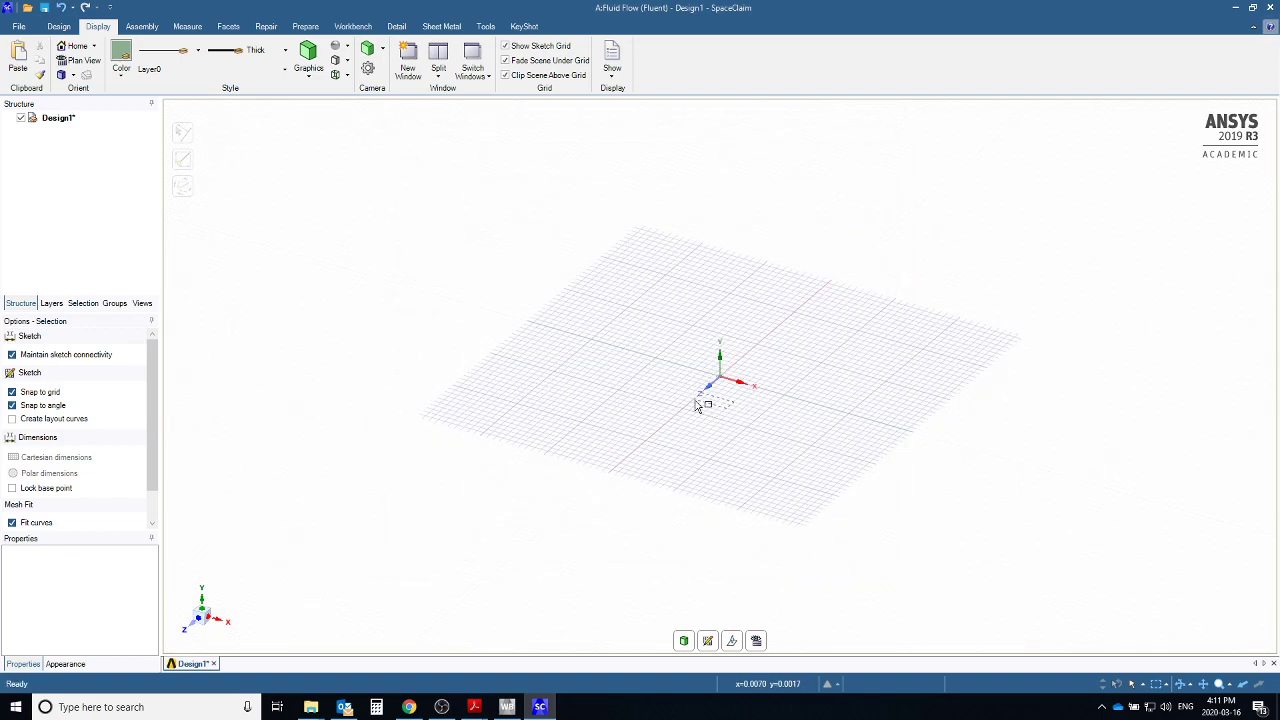
# Create a solid cylinder starting at the origin along the X axis, 8 m long and 0.3 m in diameter.
pyautogui.scroll(-3, 720, 396)
pyautogui.scroll(8, 720, 395)
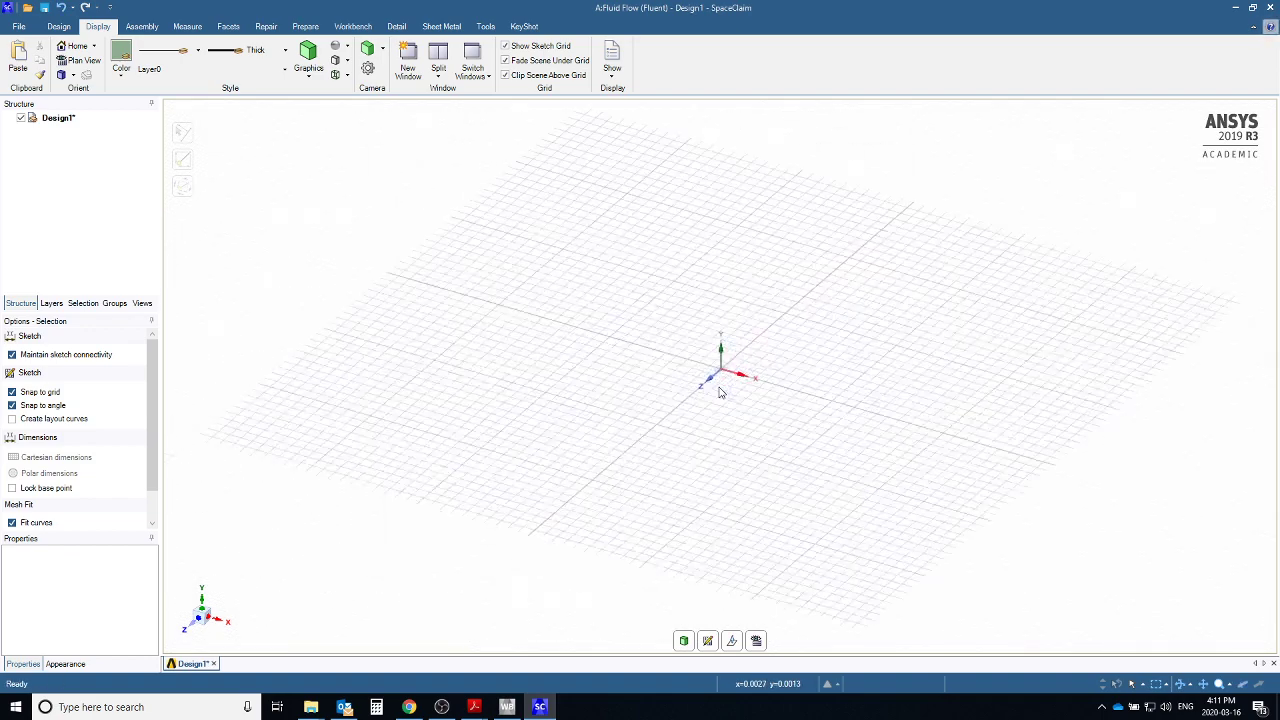
pyautogui.scroll(-3, 720, 393)
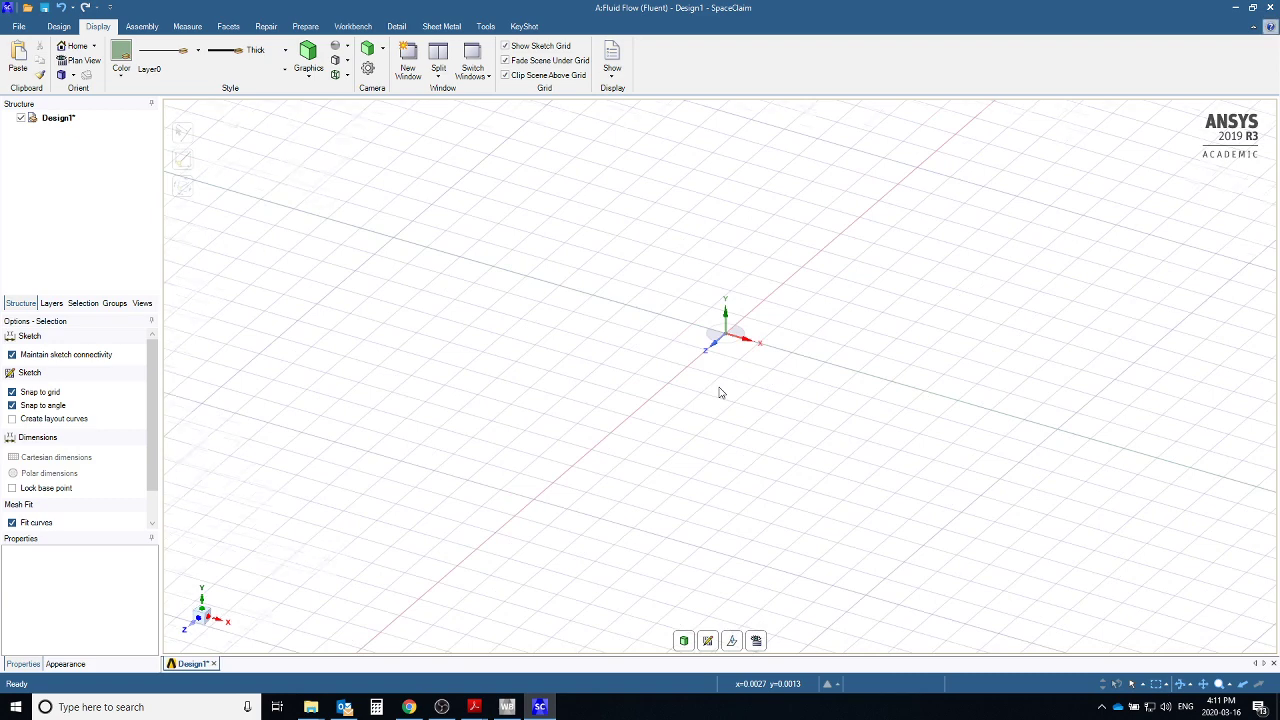
pyautogui.click(70, 27)
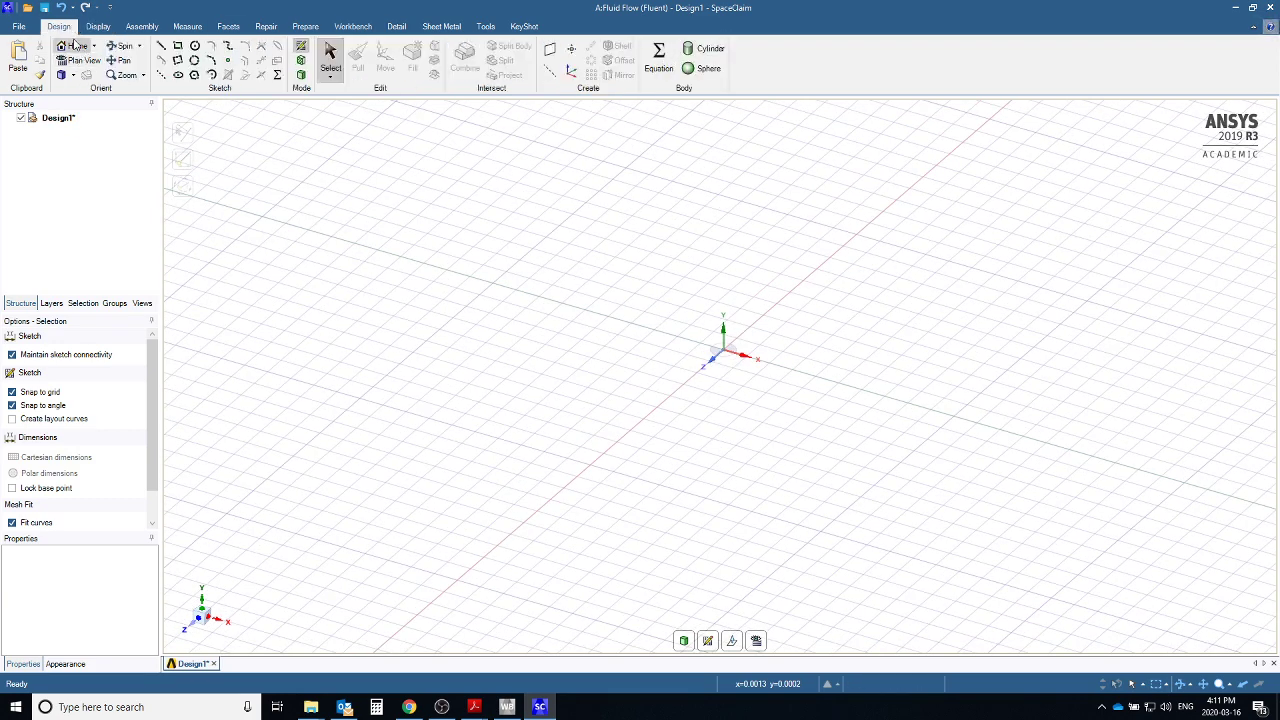
pyautogui.click(698, 54)
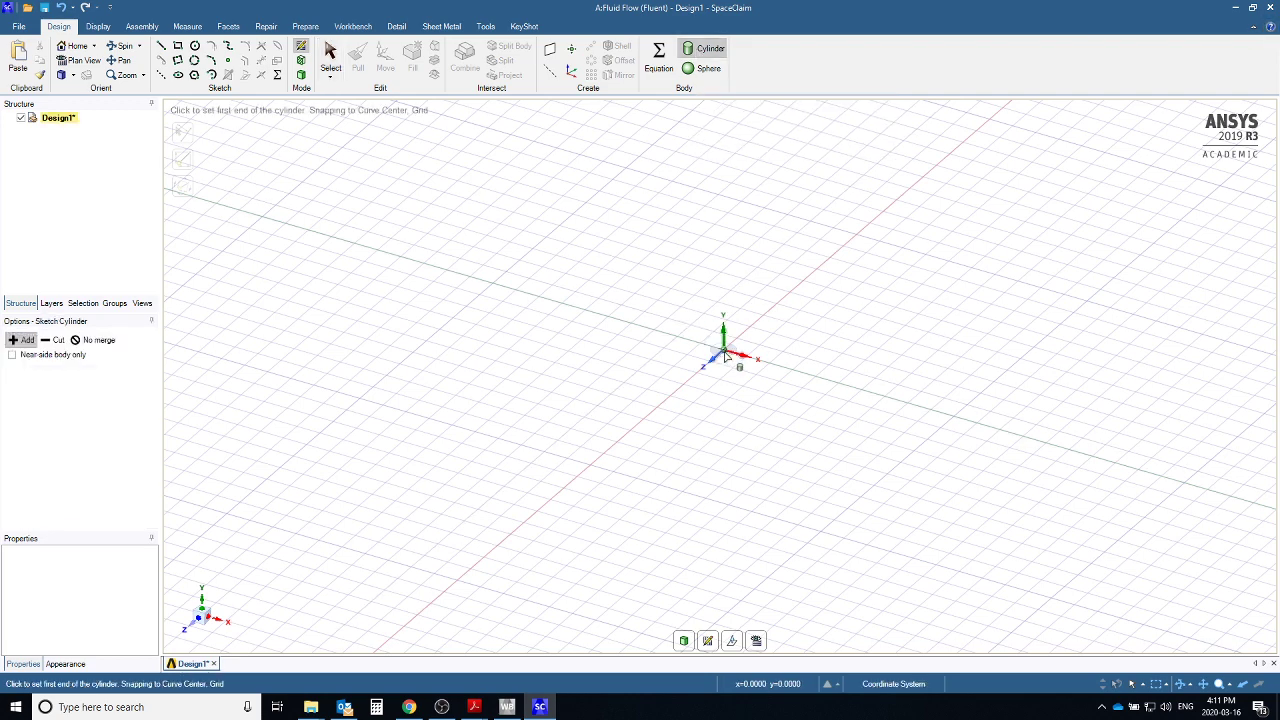
pyautogui.click(735, 357)
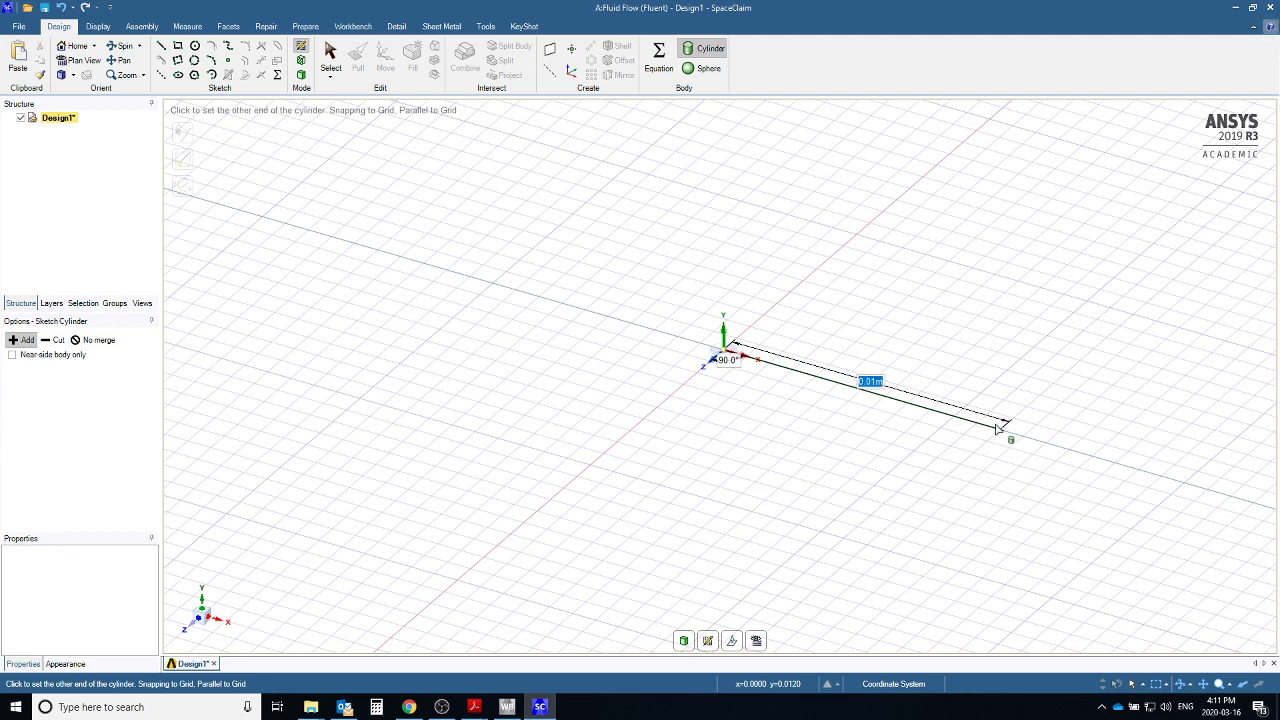
pyautogui.write('8')
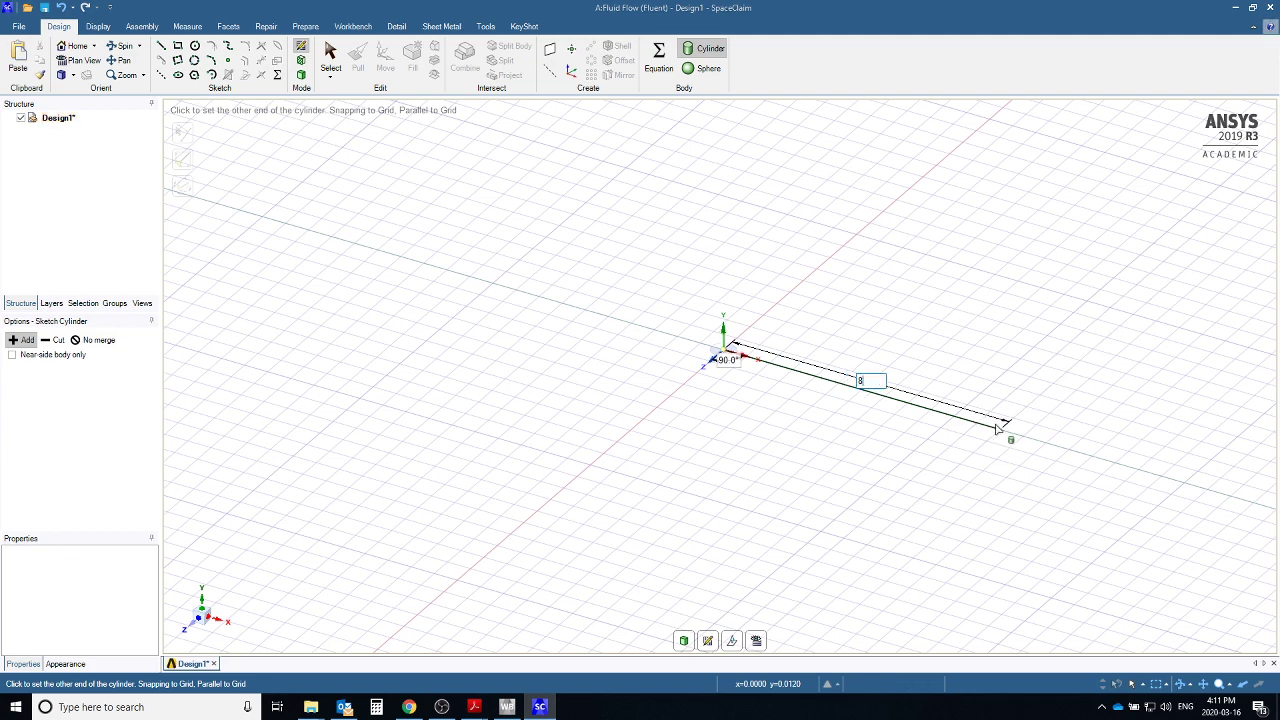
pyautogui.press('Return')
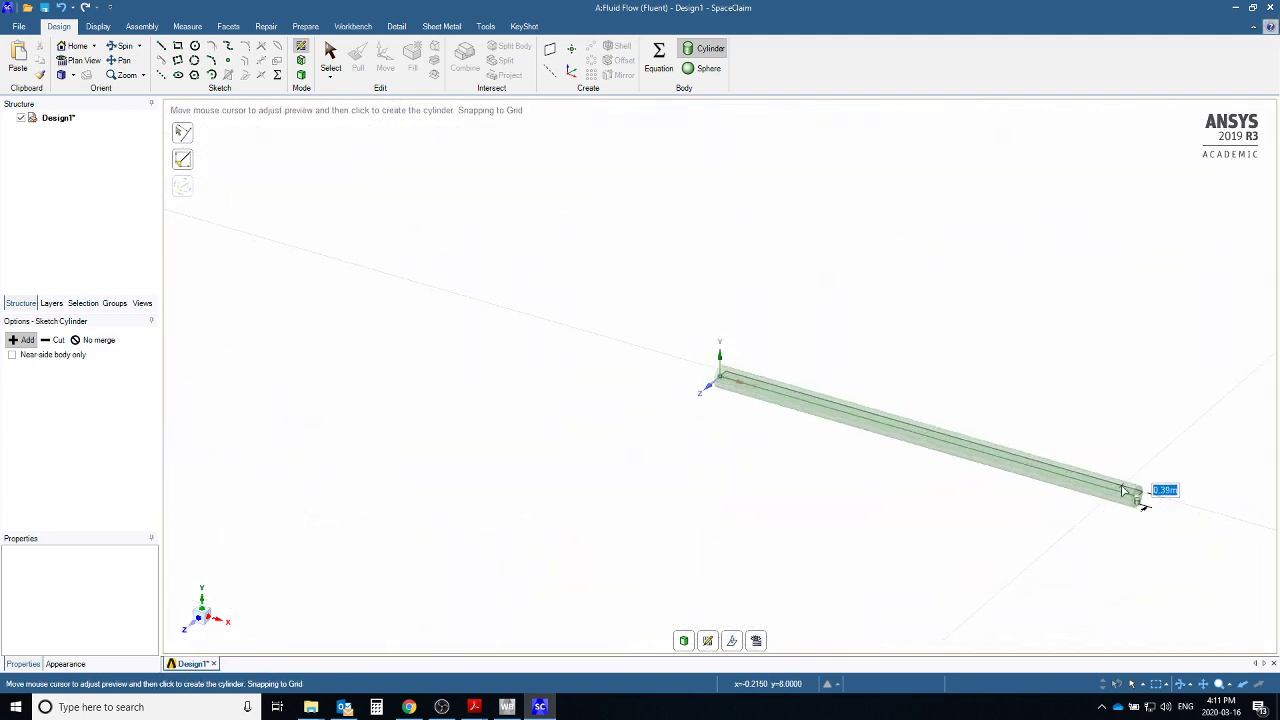
pyautogui.write('0')
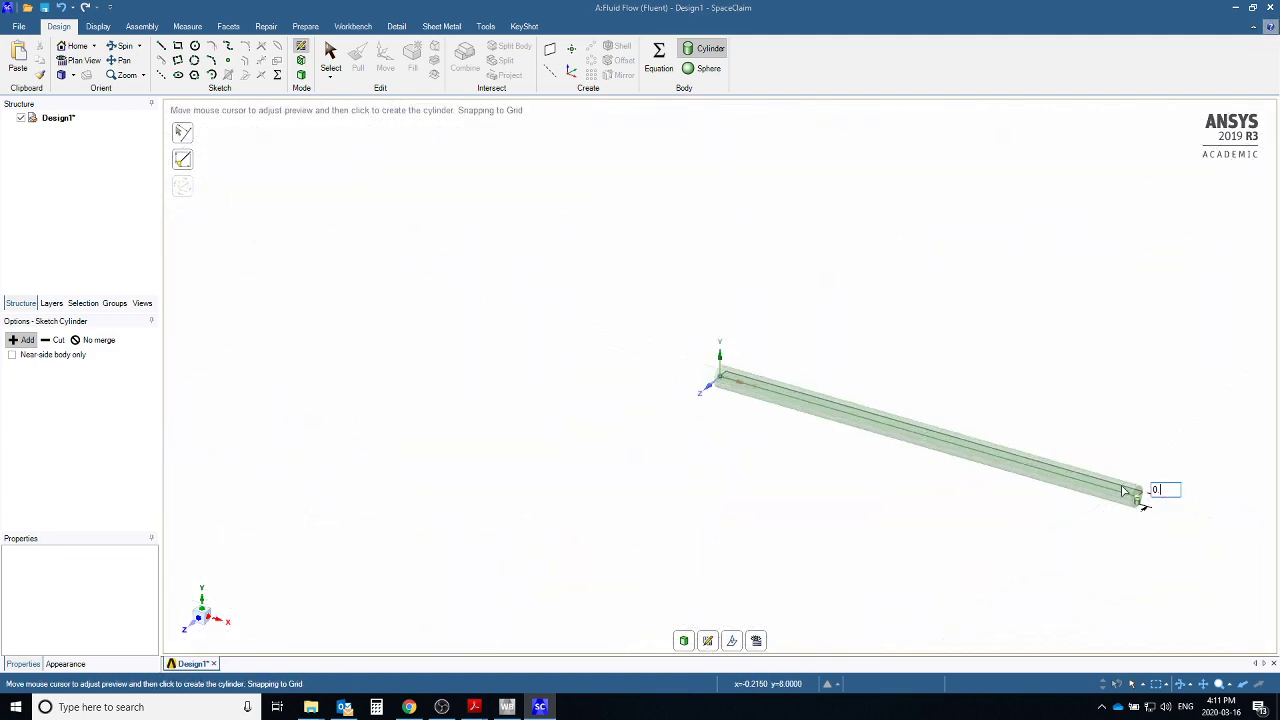
pyautogui.press('Escape')
pyautogui.click(1141, 497)
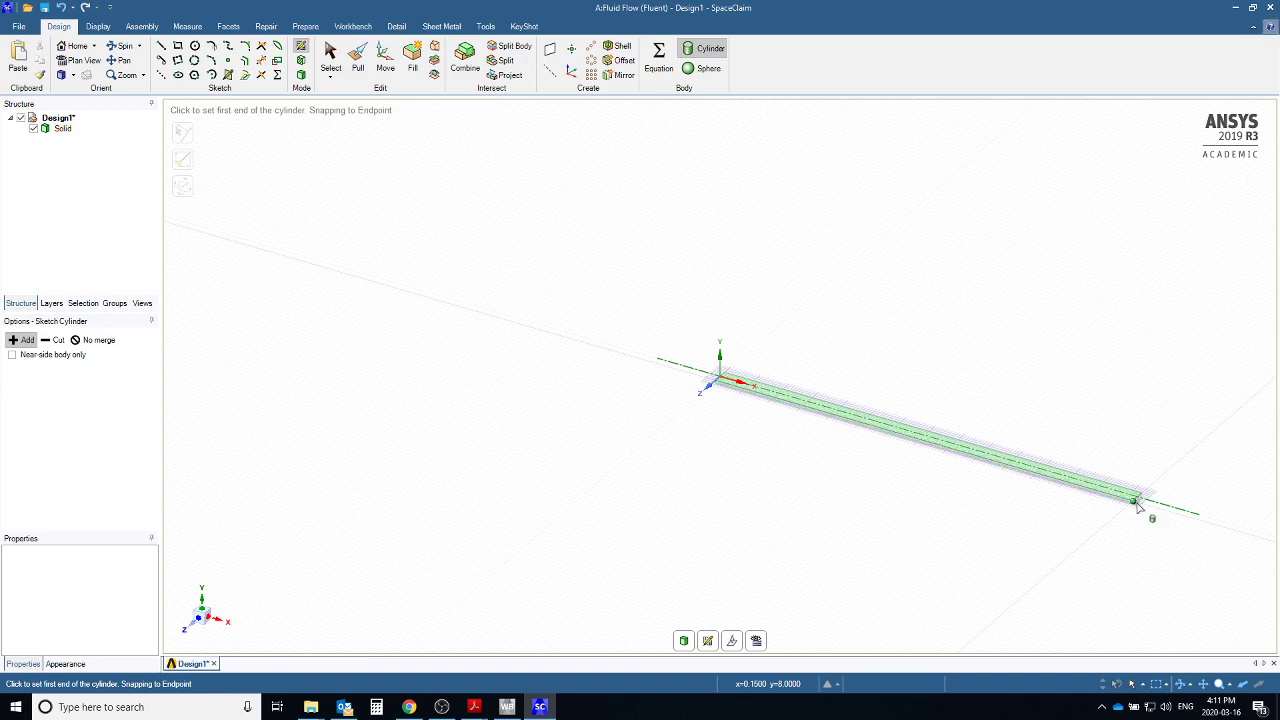
pyautogui.click(1133, 504)
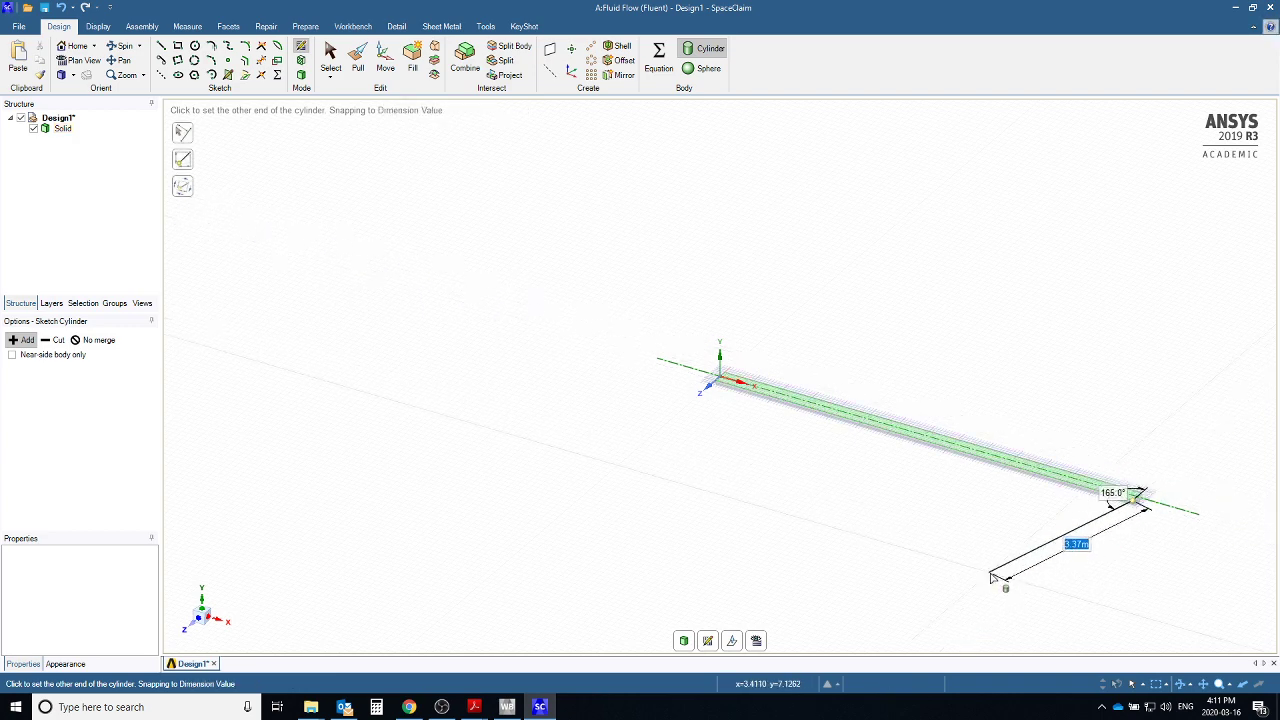
pyautogui.press('Escape')
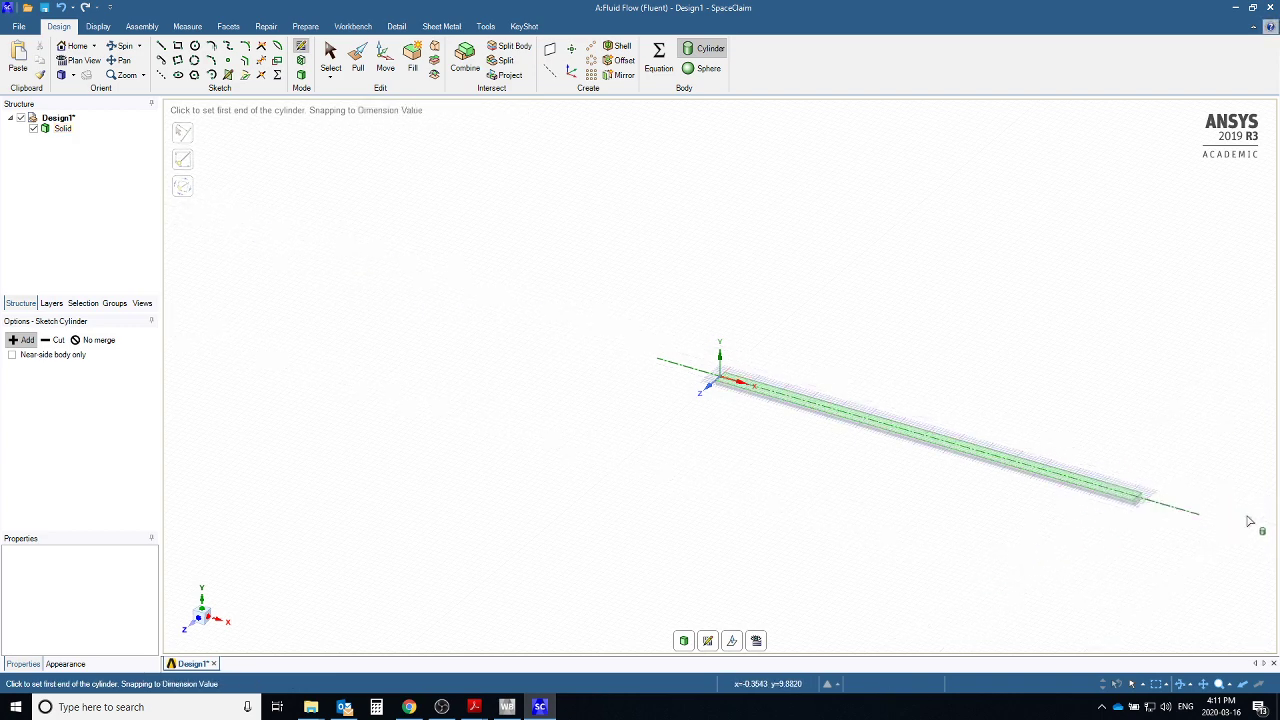
# Return to Workbench and open the Fluent system's Mesh for editing in ANSYS Meshing, dismissing the usage tips.
pyautogui.click(1236, 7)
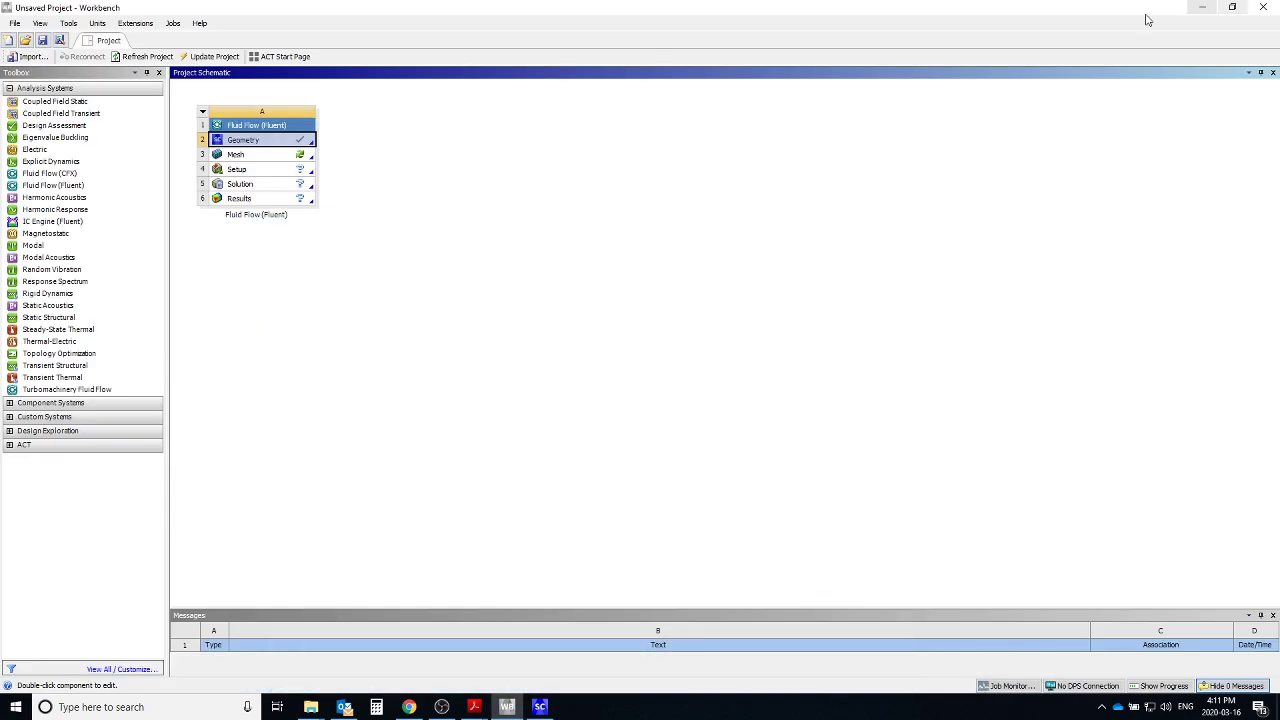
pyautogui.click(232, 157)
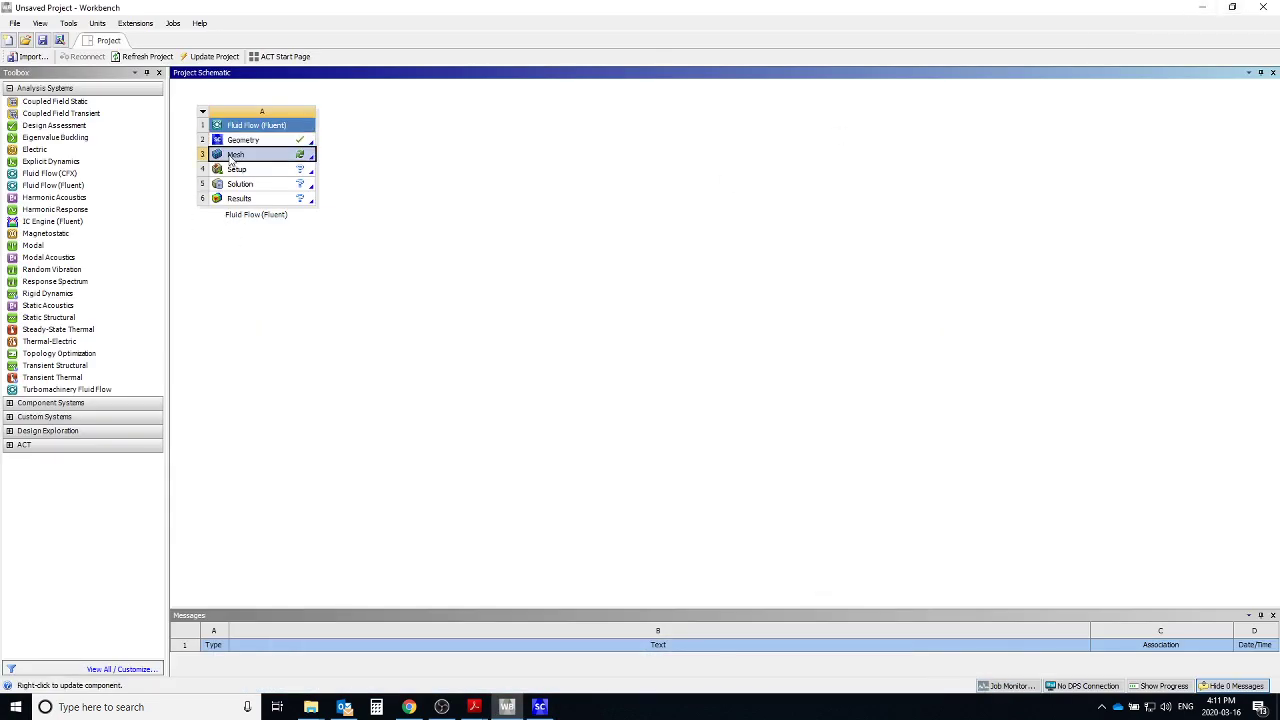
pyautogui.rightClick(232, 157)
pyautogui.click(263, 230)
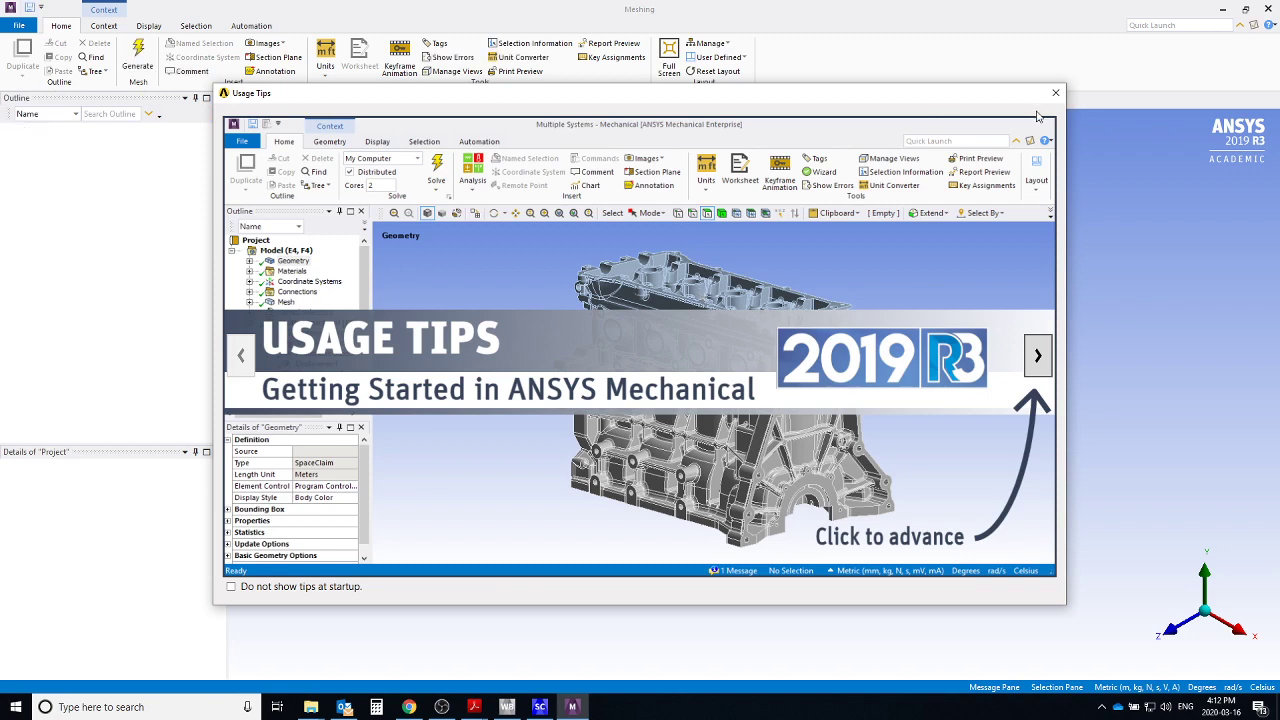
pyautogui.click(1055, 95)
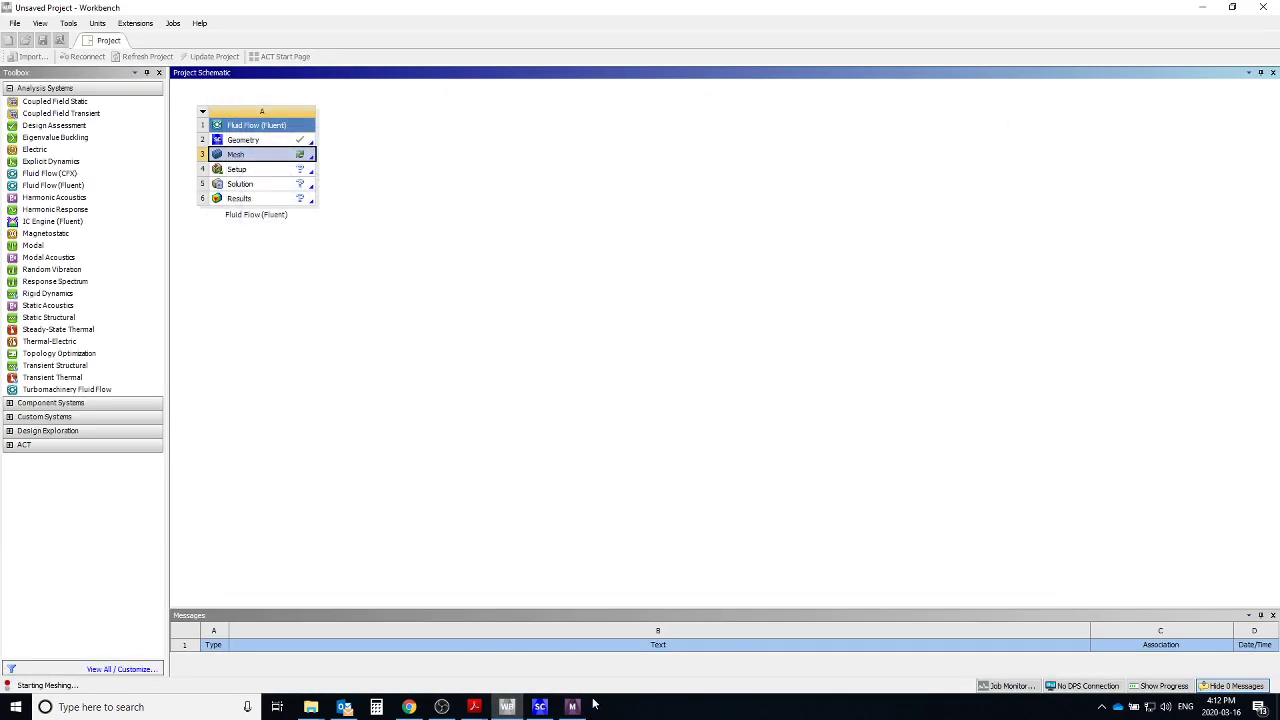
pyautogui.click(573, 707)
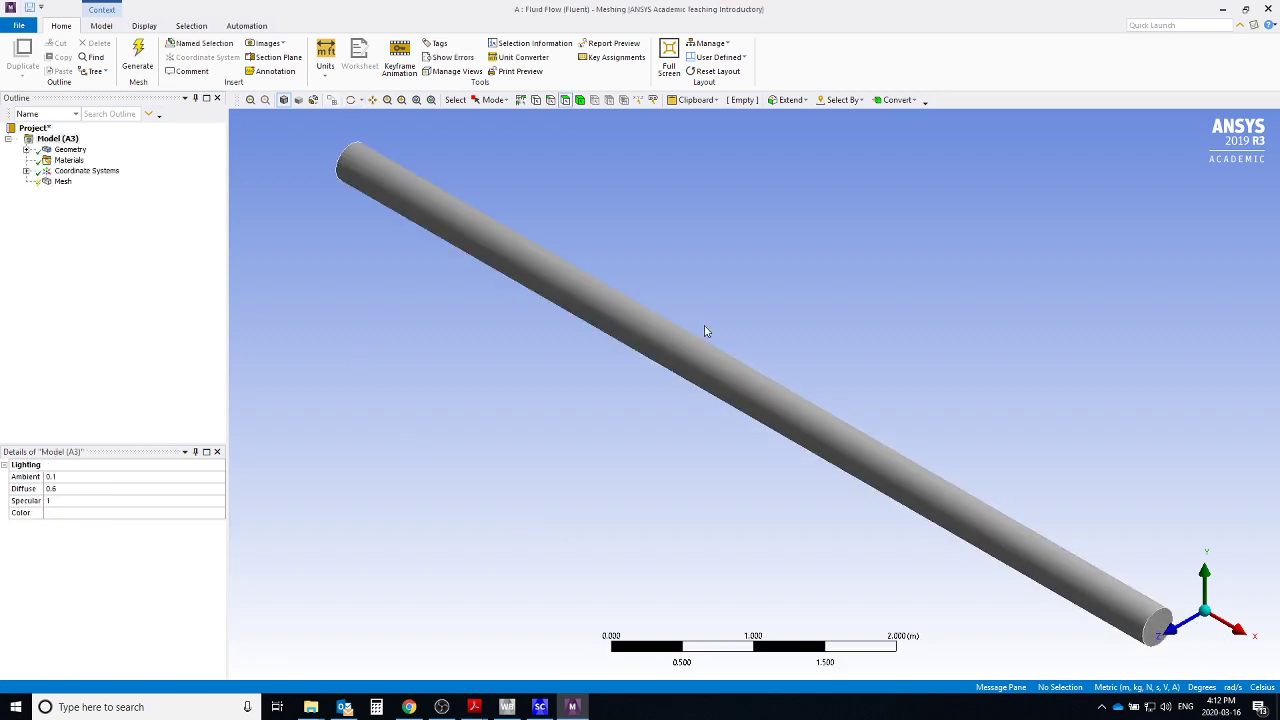
# Generate the mesh of the pipe with the default settings.
pyautogui.click(76, 223)
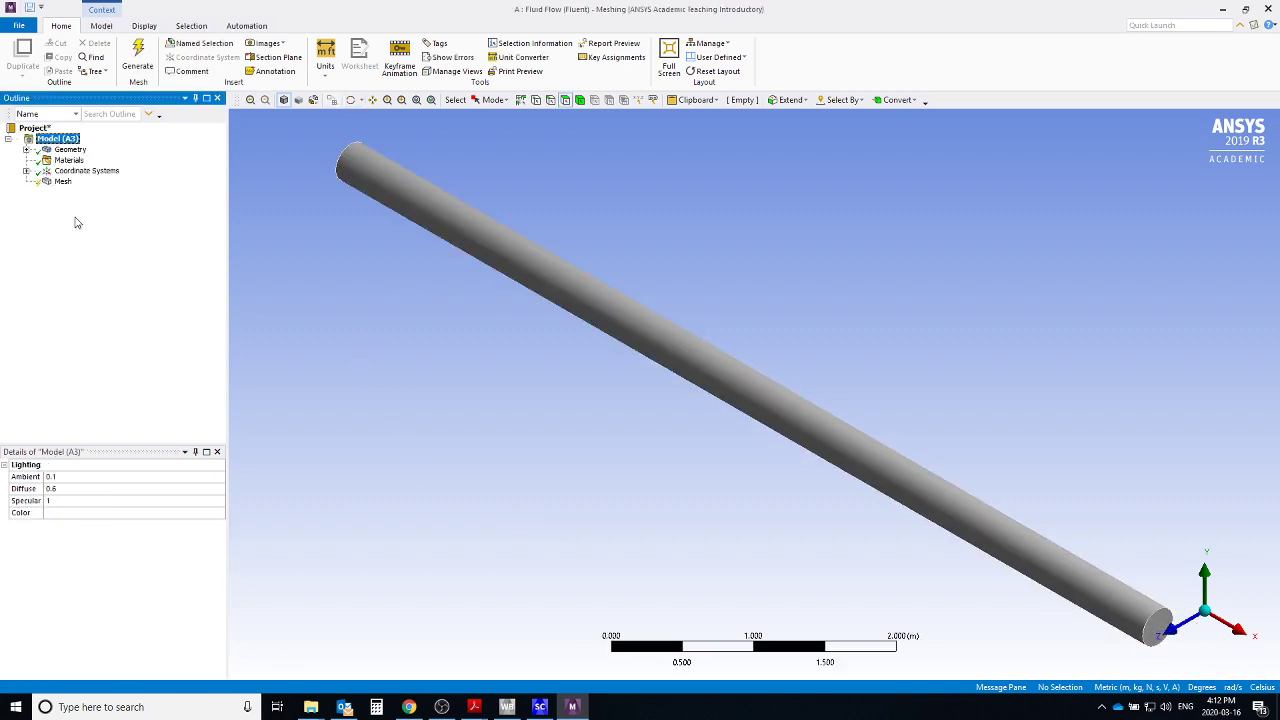
pyautogui.click(140, 58)
pyautogui.click(135, 65)
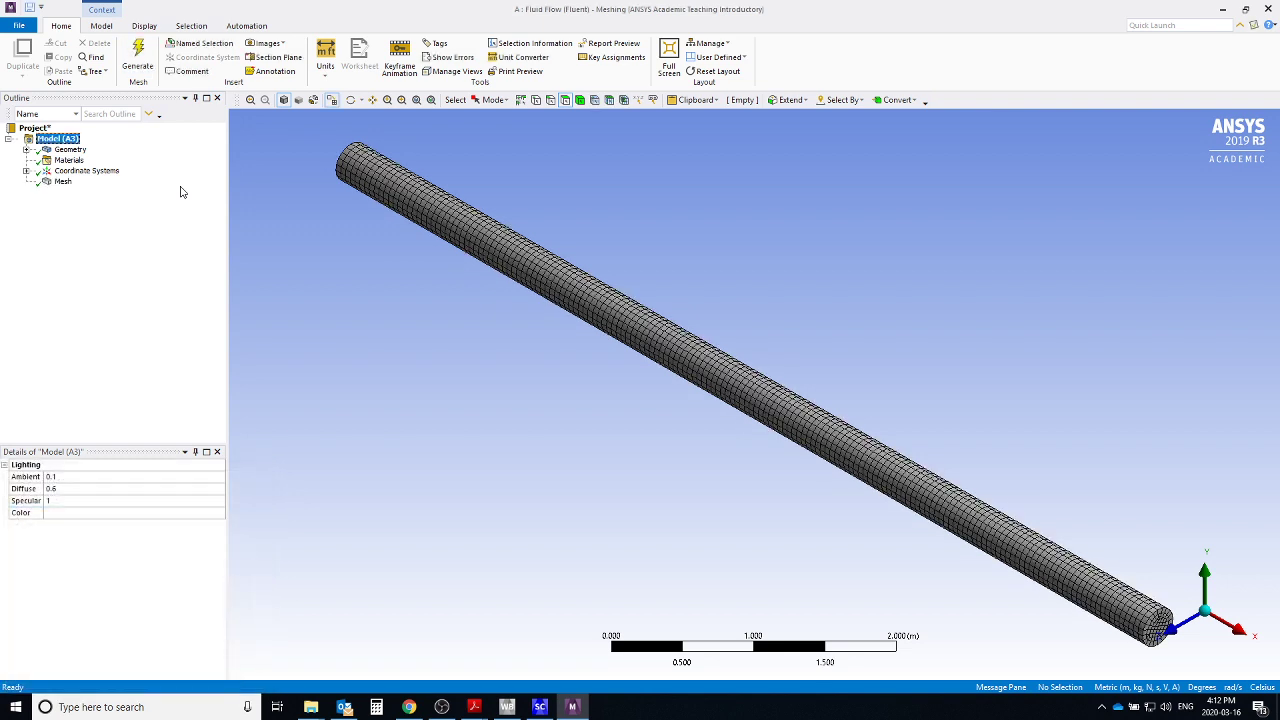
# Insert an inflation control on the pipe body, using the outer cylindrical face as its boundary.
pyautogui.rightClick(53, 184)
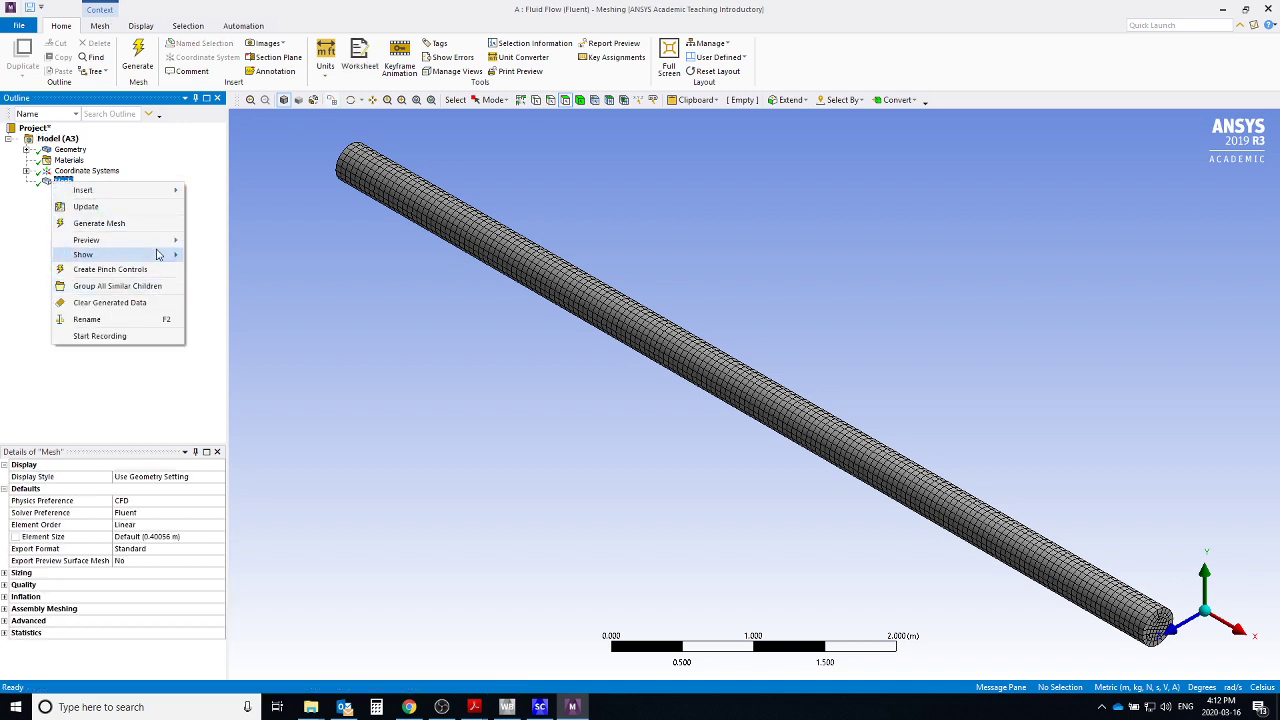
pyautogui.moveTo(130, 192)
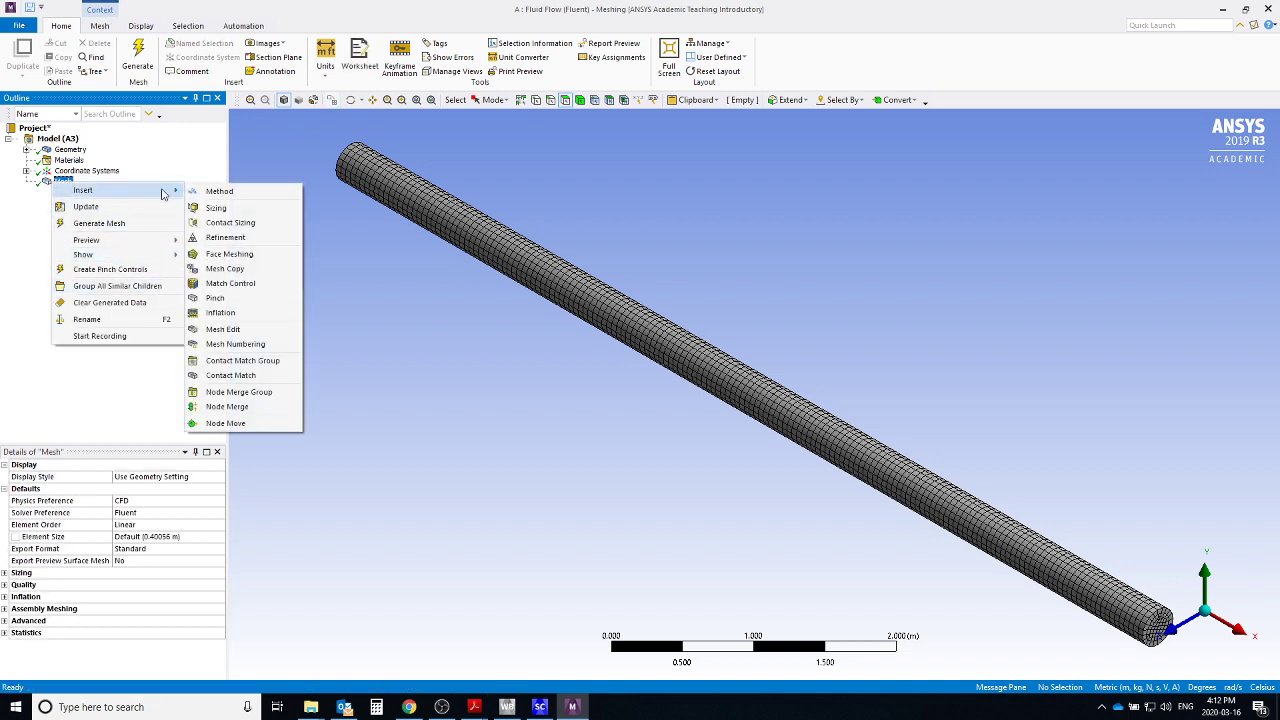
pyautogui.click(232, 322)
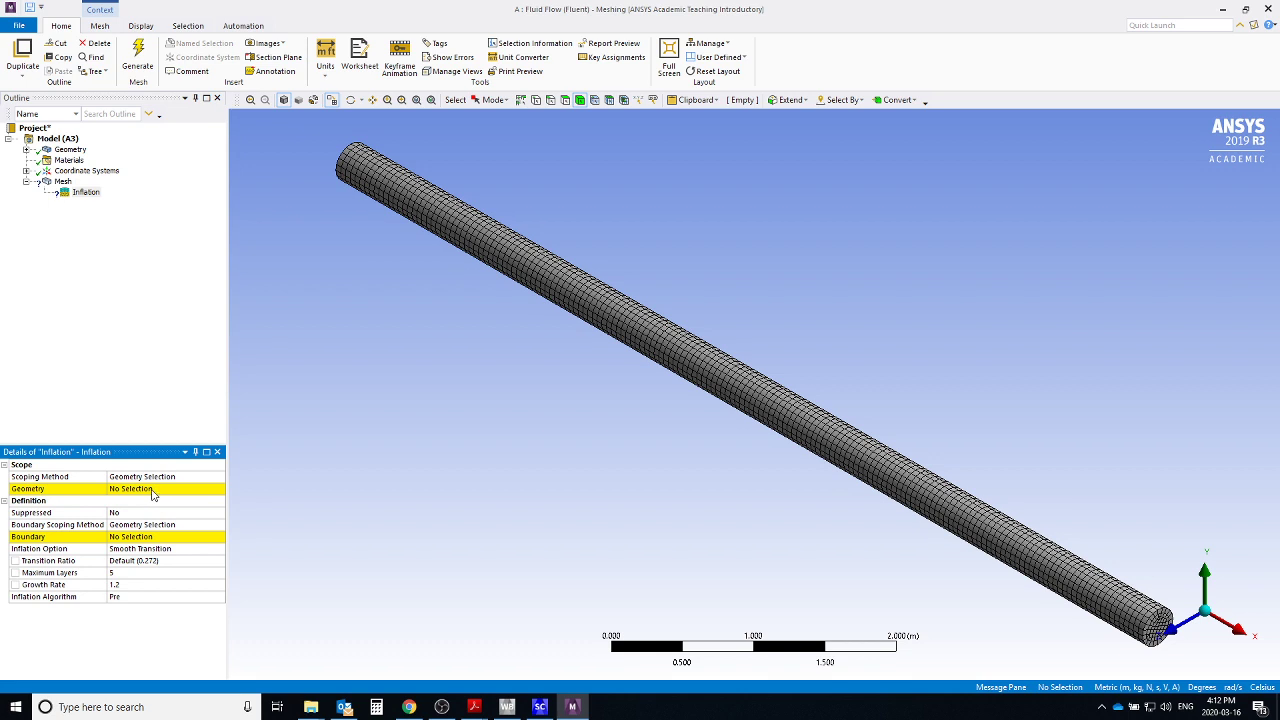
pyautogui.click(145, 490)
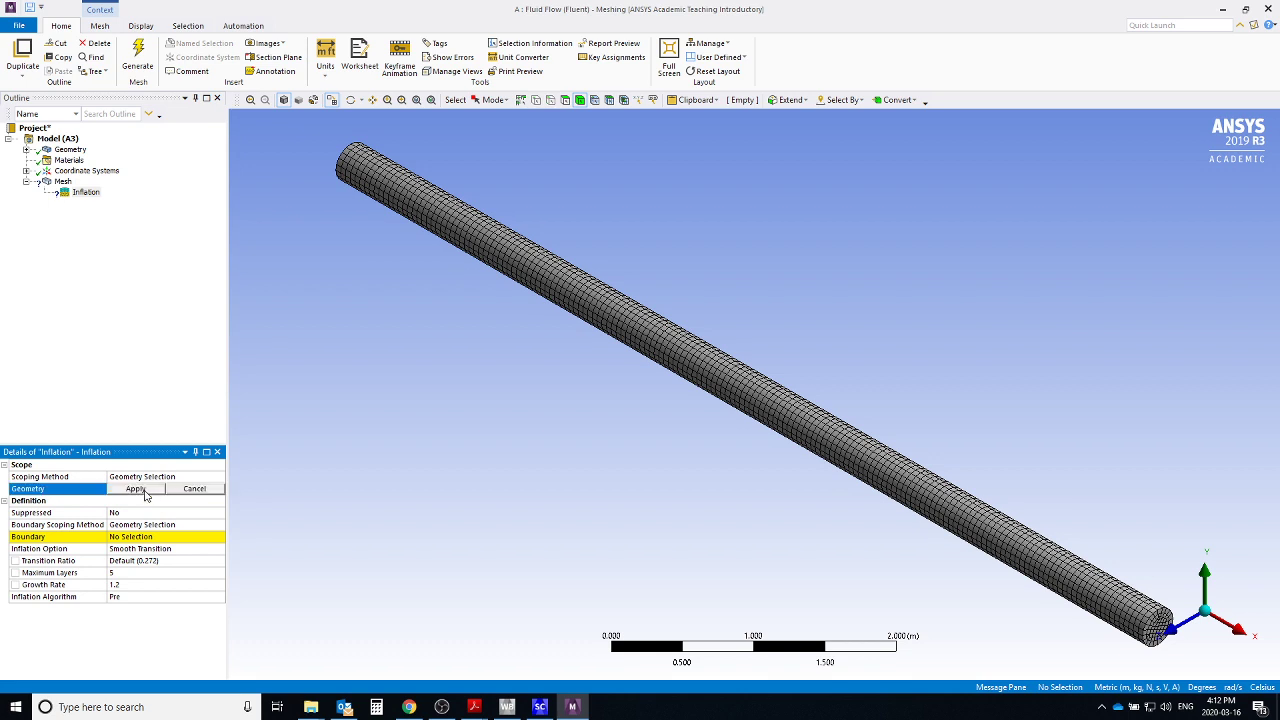
pyautogui.click(580, 295)
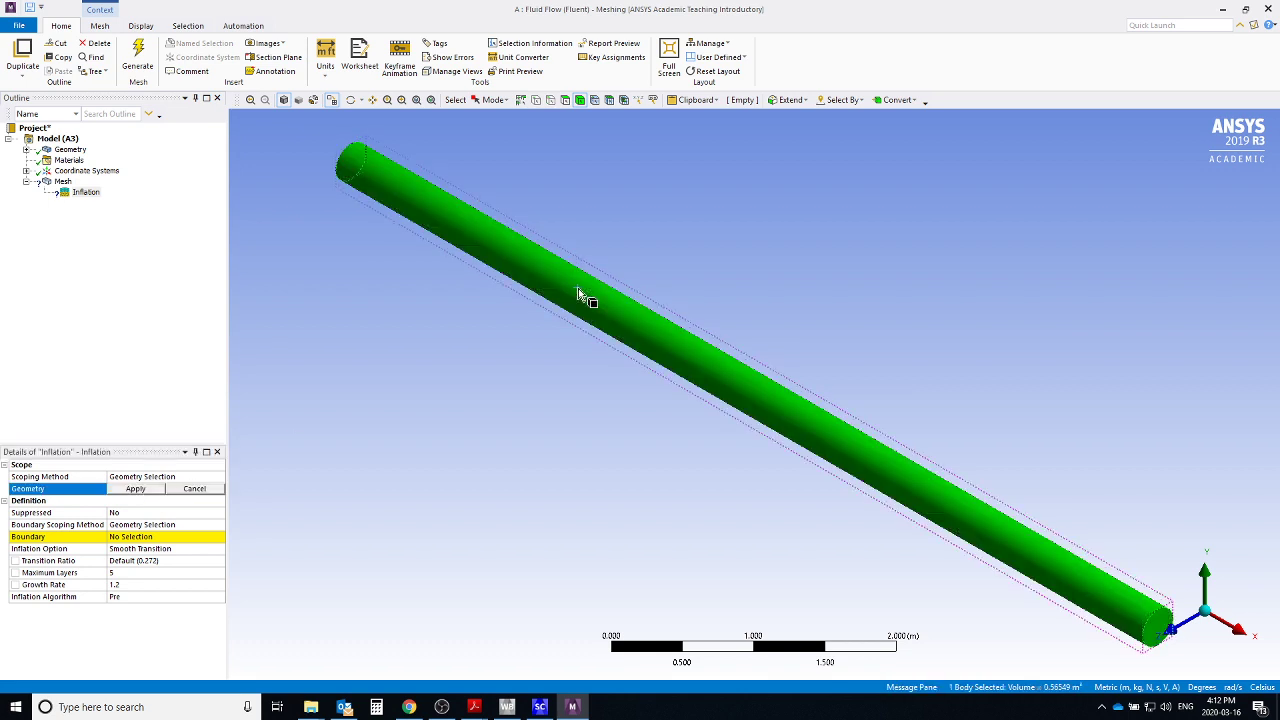
pyautogui.click(142, 490)
pyautogui.click(137, 540)
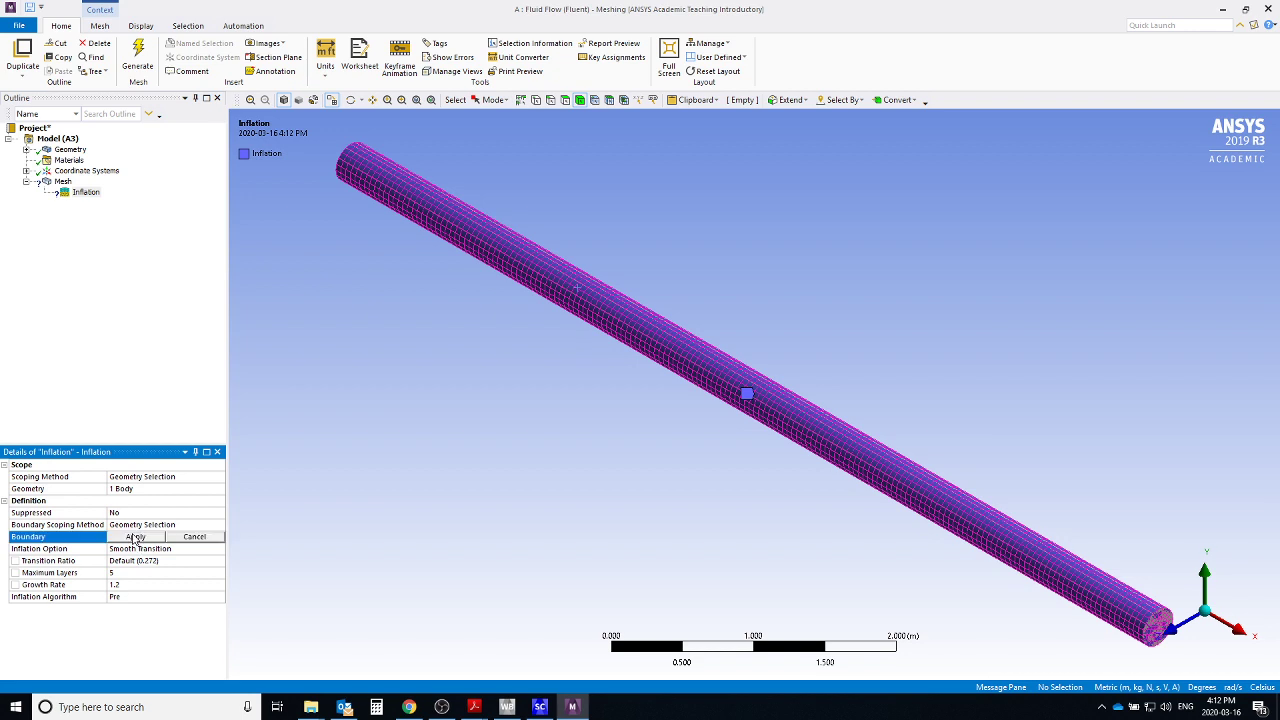
pyautogui.click(592, 316)
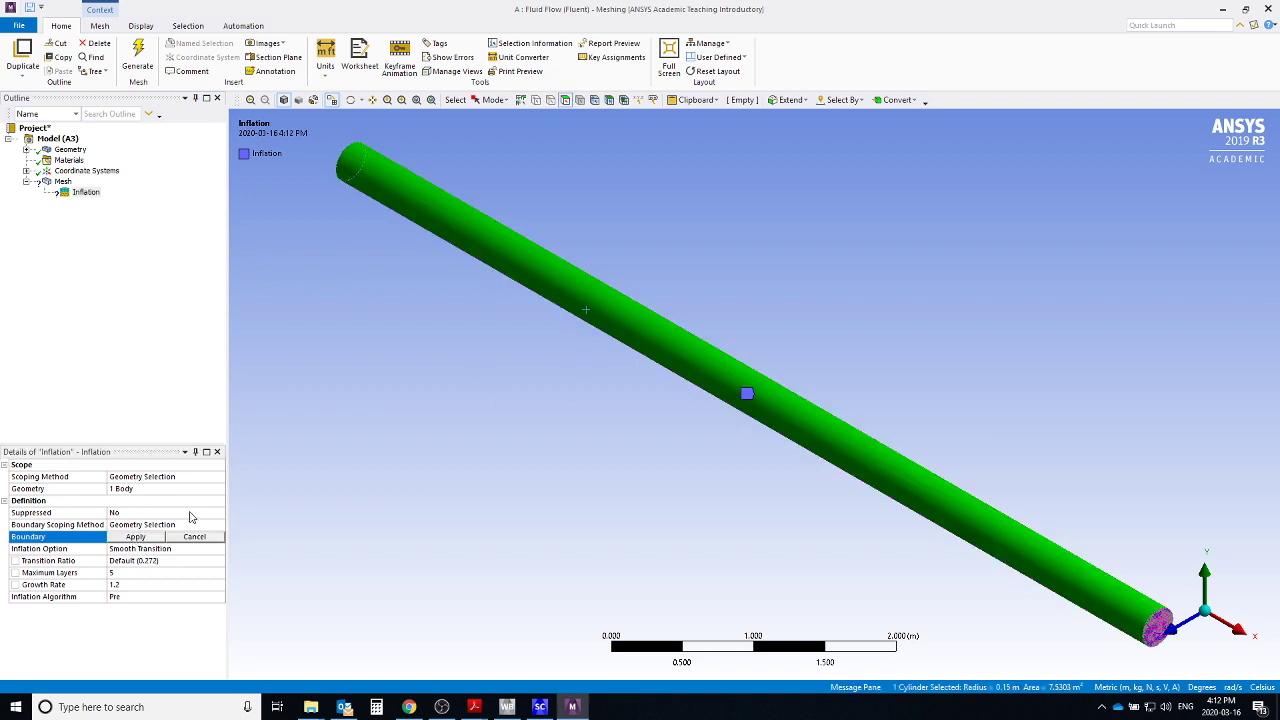
pyautogui.click(136, 537)
# Regenerate the mesh and examine the inflation layers on the pipe's end face, looking along the X axis.
pyautogui.click(138, 58)
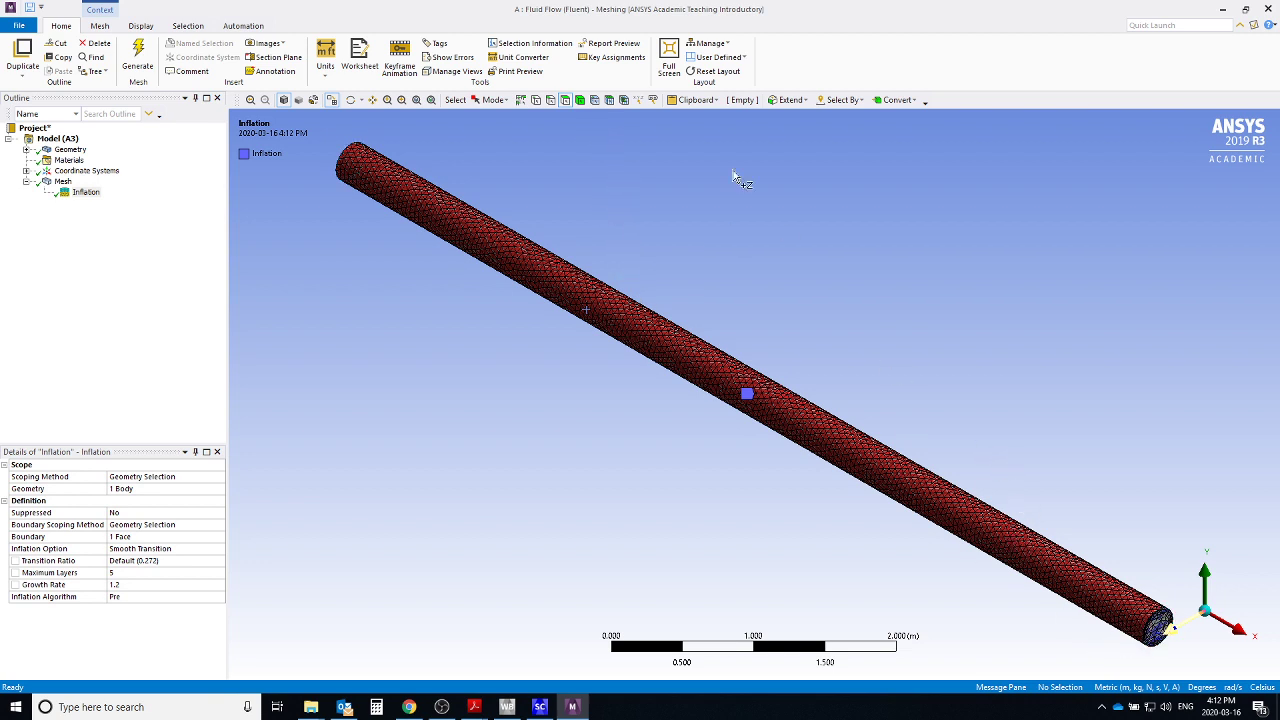
pyautogui.click(1238, 631)
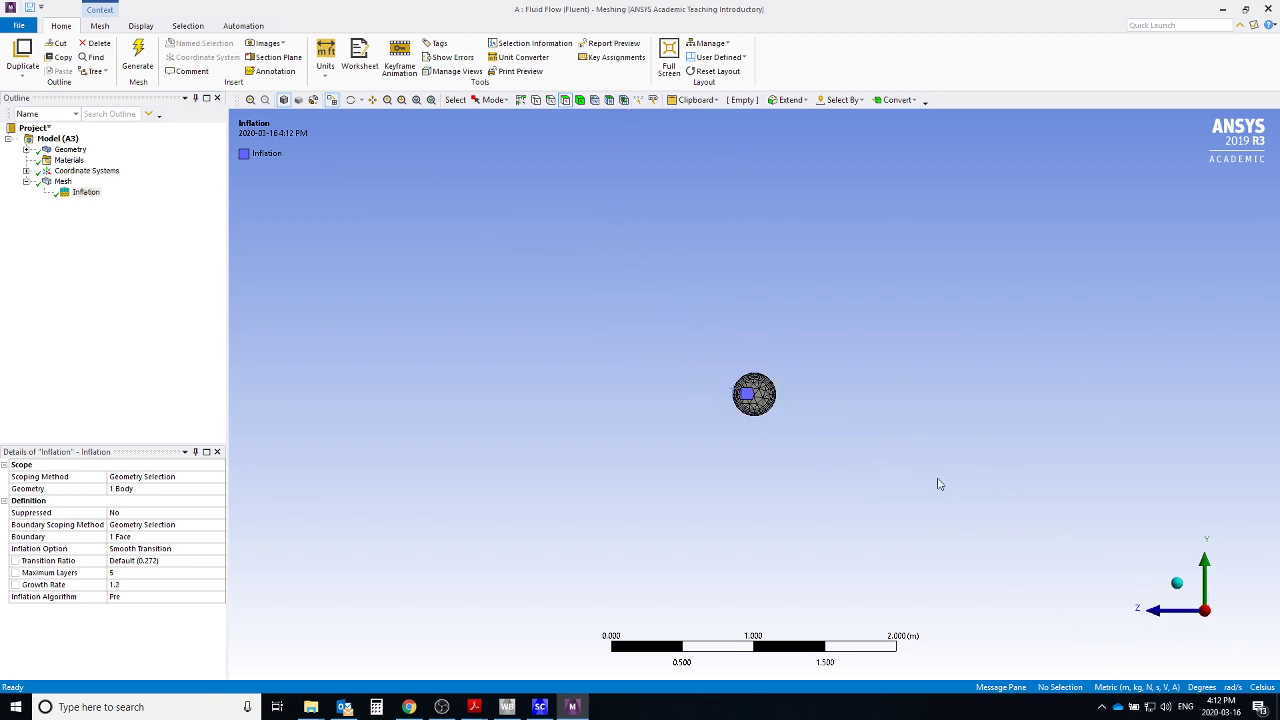
pyautogui.scroll(10, 777, 413)
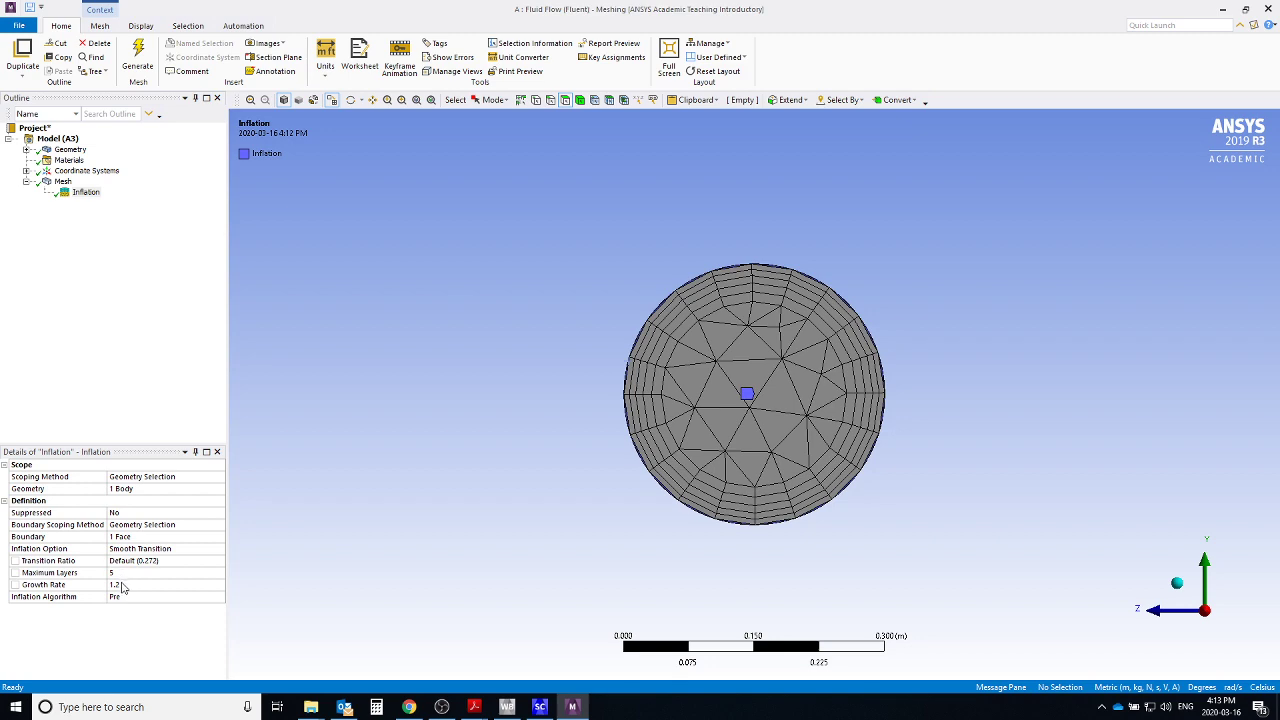
# Create a named selection called wall from the pipe's outer cylindrical face.
pyautogui.click(1177, 585)
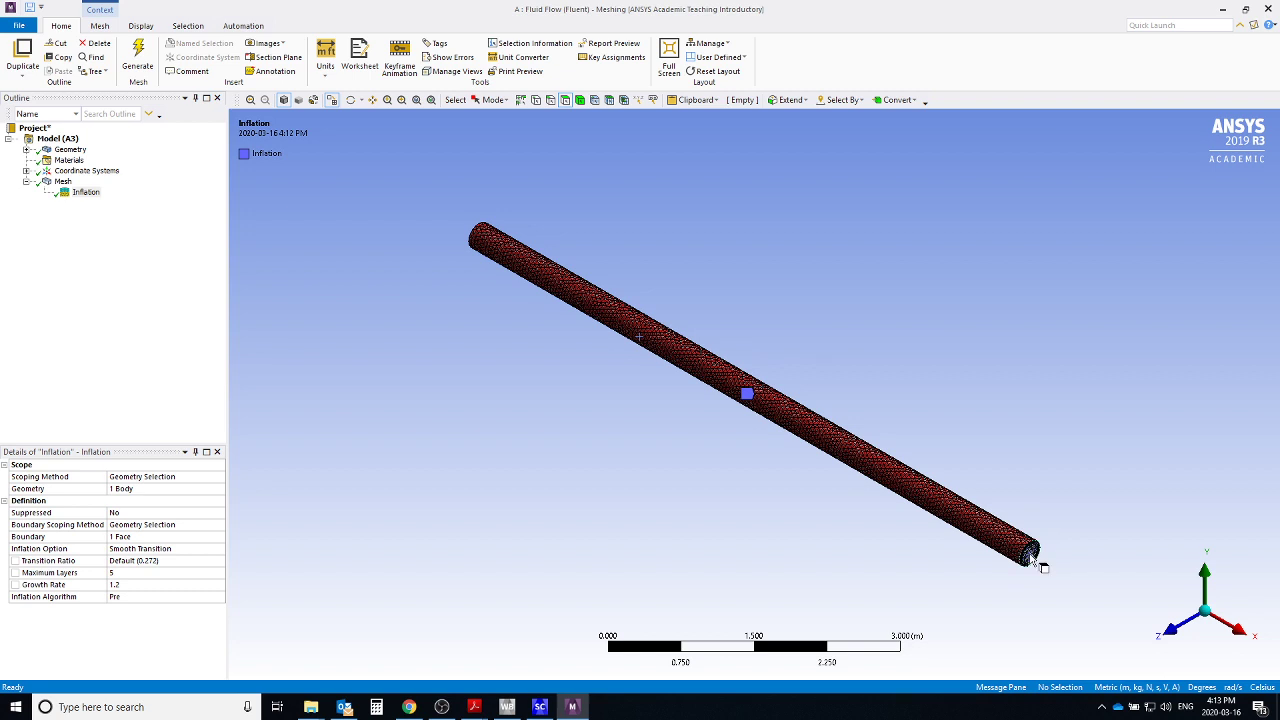
pyautogui.click(832, 445)
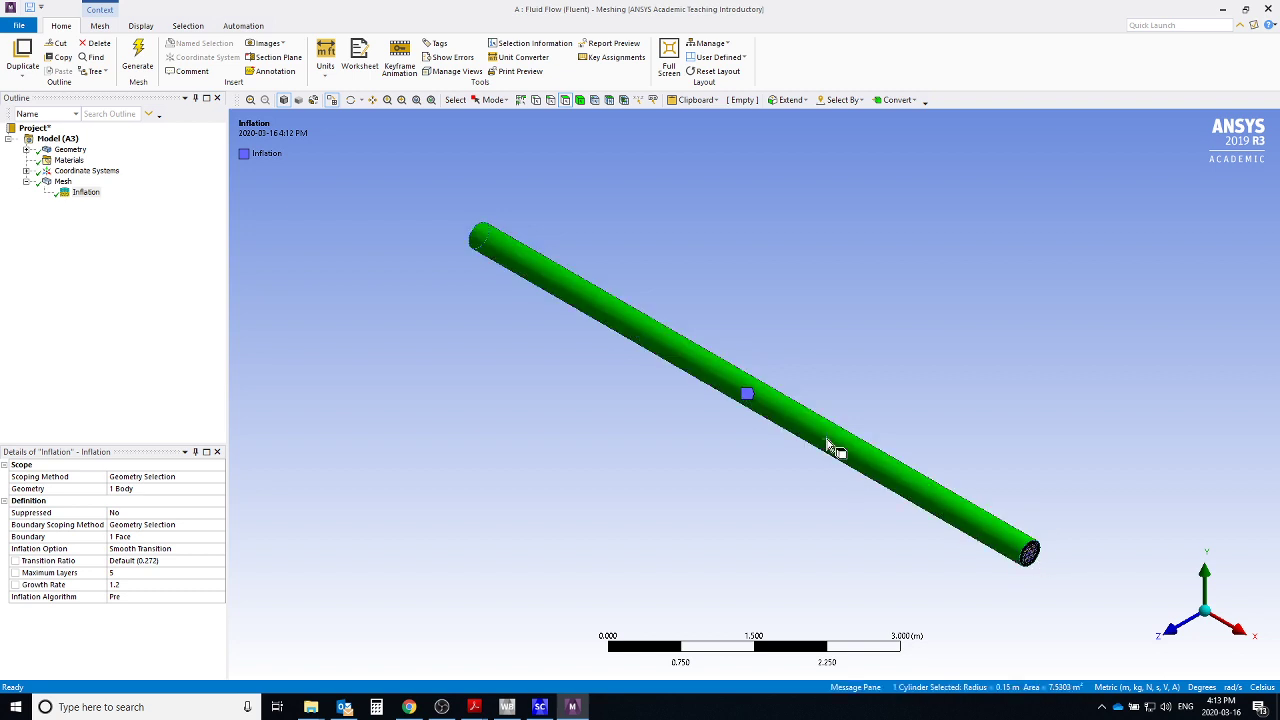
pyautogui.rightClick(828, 444)
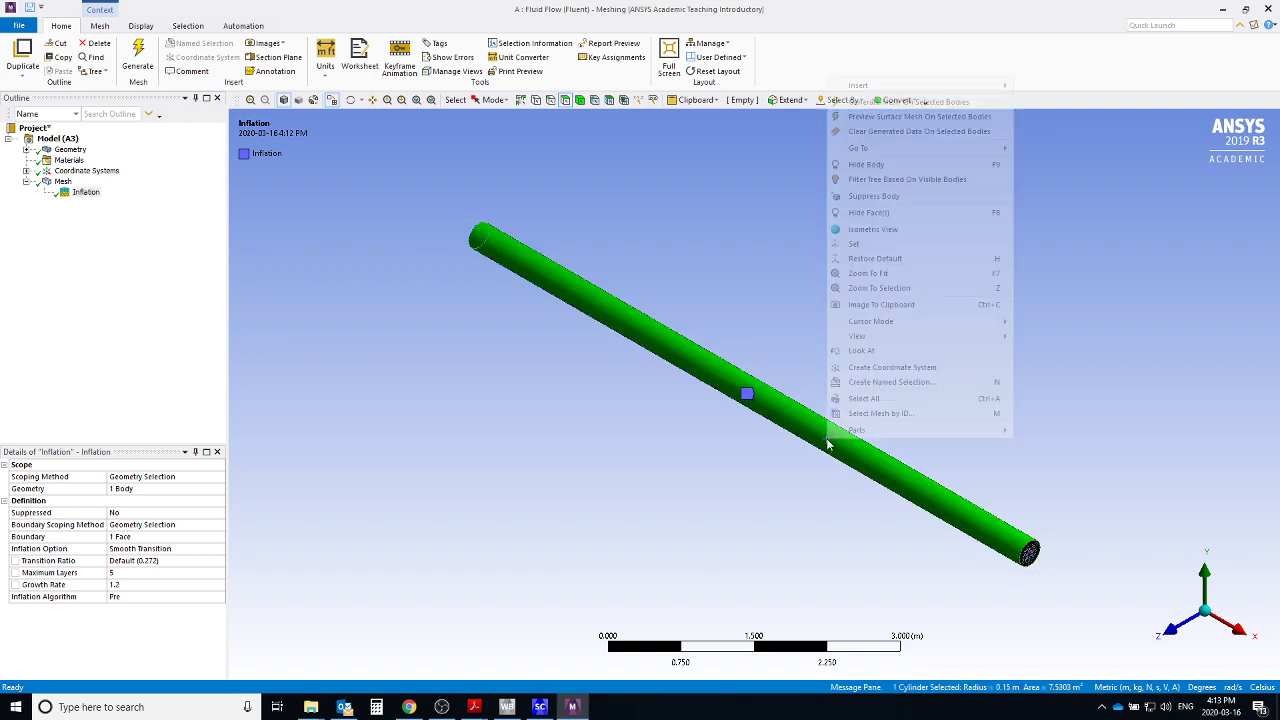
pyautogui.click(880, 383)
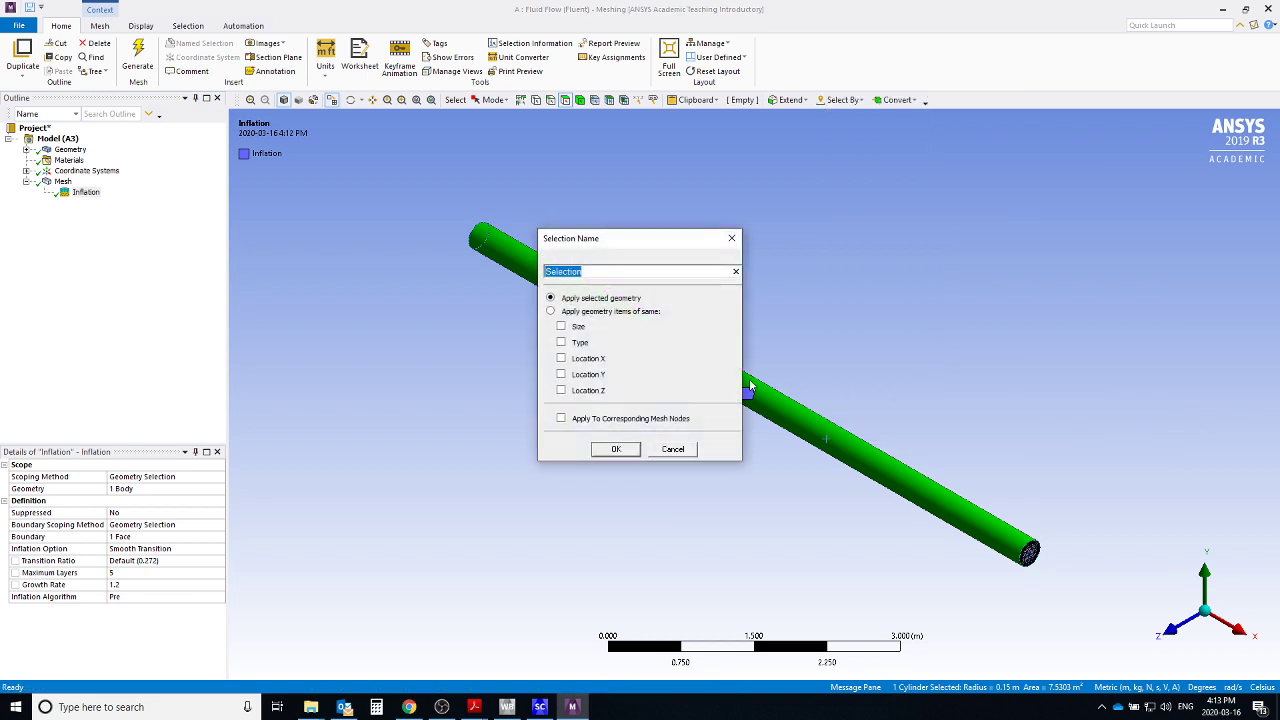
pyautogui.write('wall')
pyautogui.click(630, 450)
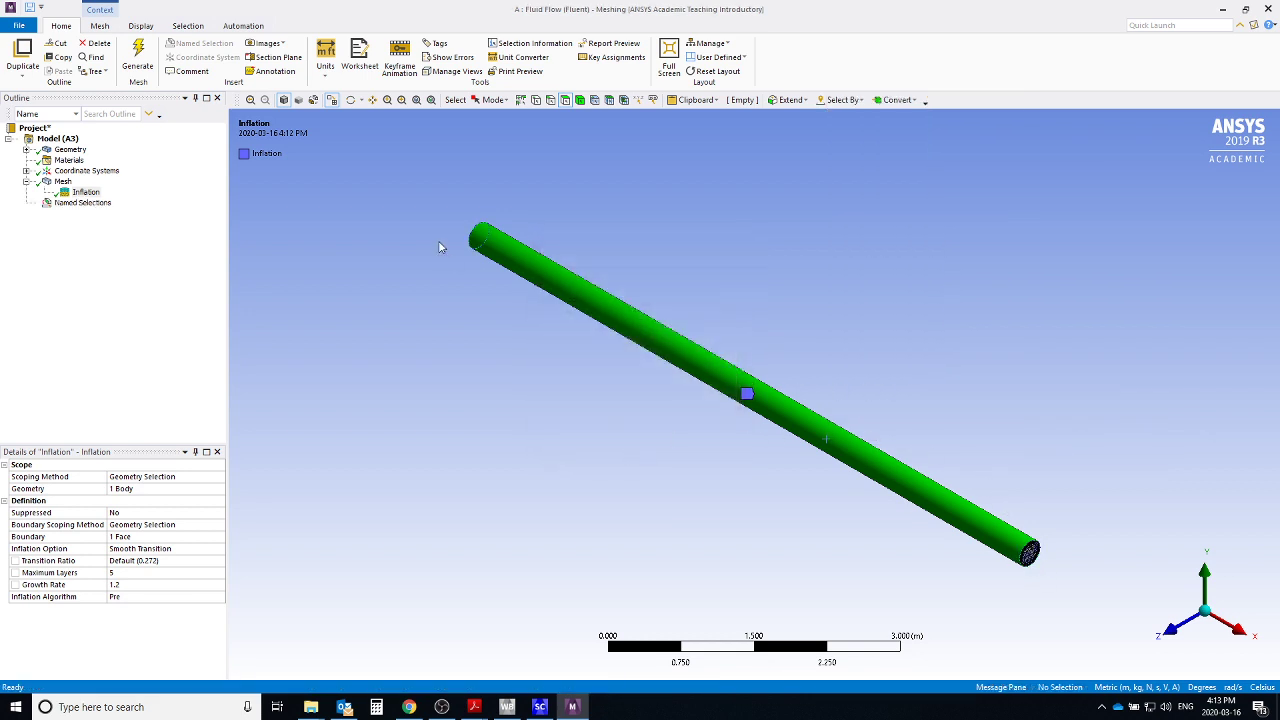
# Create a named selection called Inlet from the circular end face at the pipe's origin end.
pyautogui.click(351, 100)
pyautogui.moveTo(428, 228); pyautogui.dragTo(470, 315)
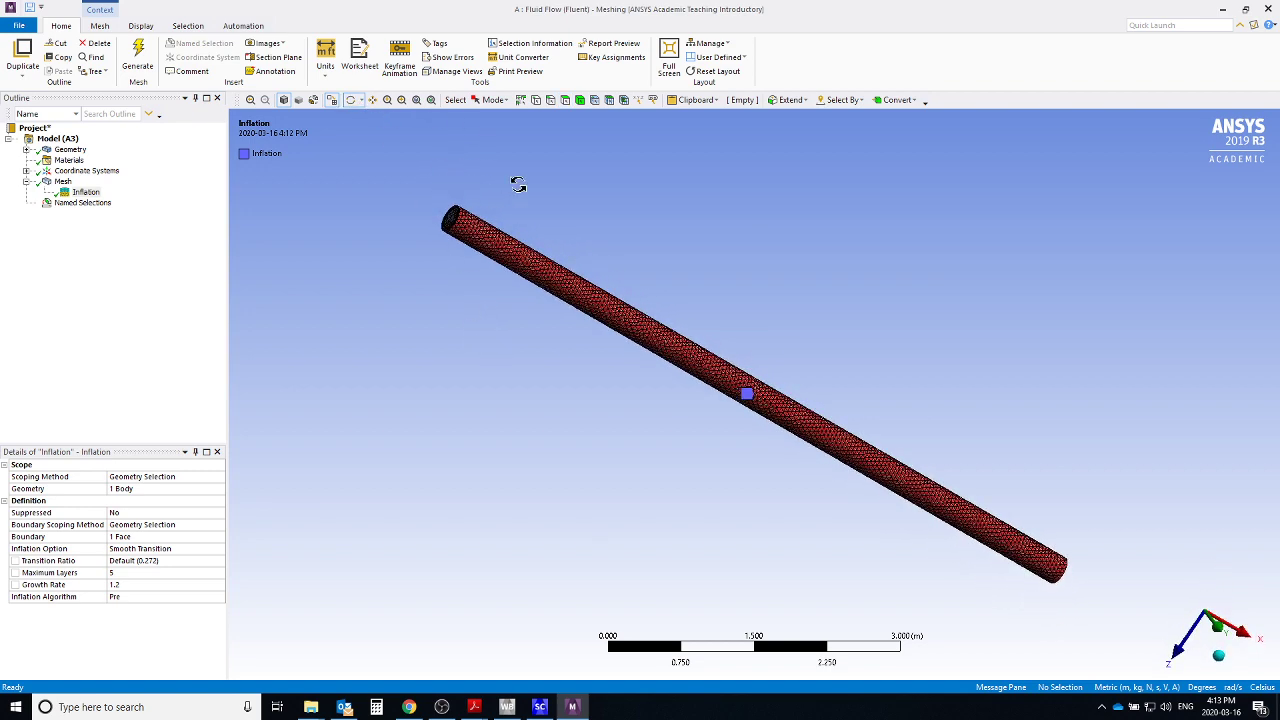
pyautogui.click(564, 104)
pyautogui.click(450, 223)
pyautogui.rightClick(450, 223)
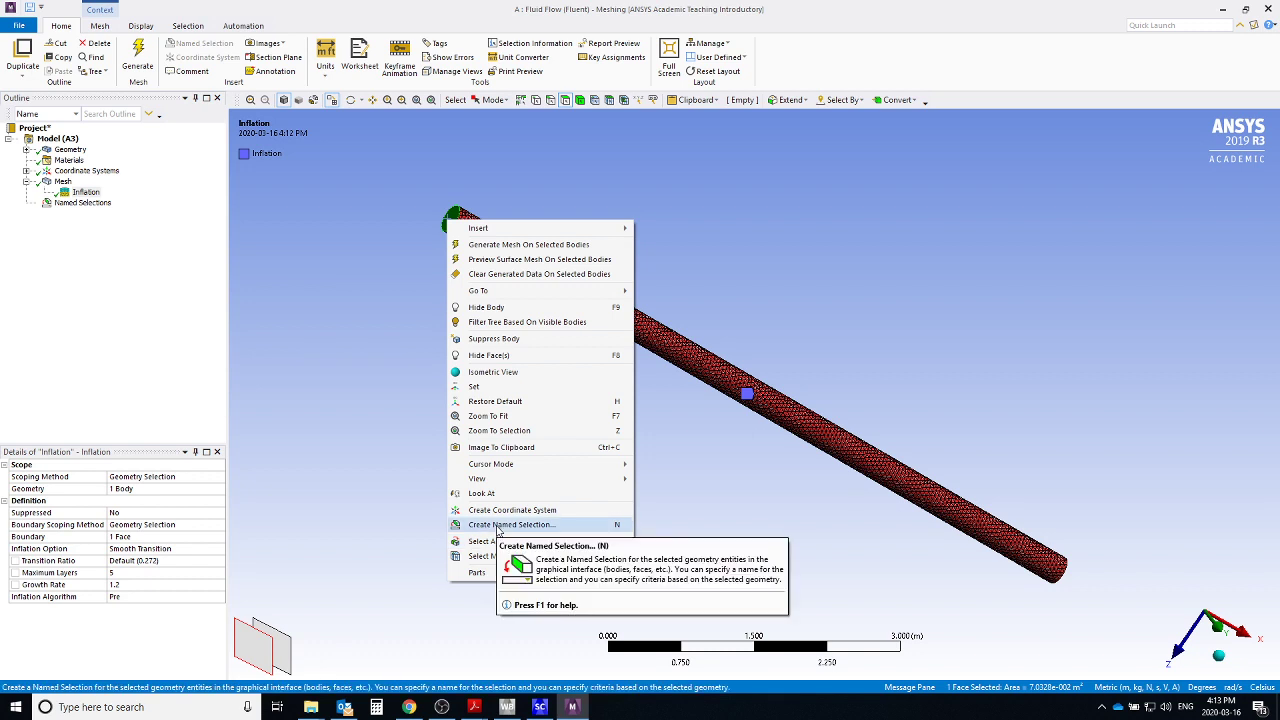
pyautogui.click(499, 525)
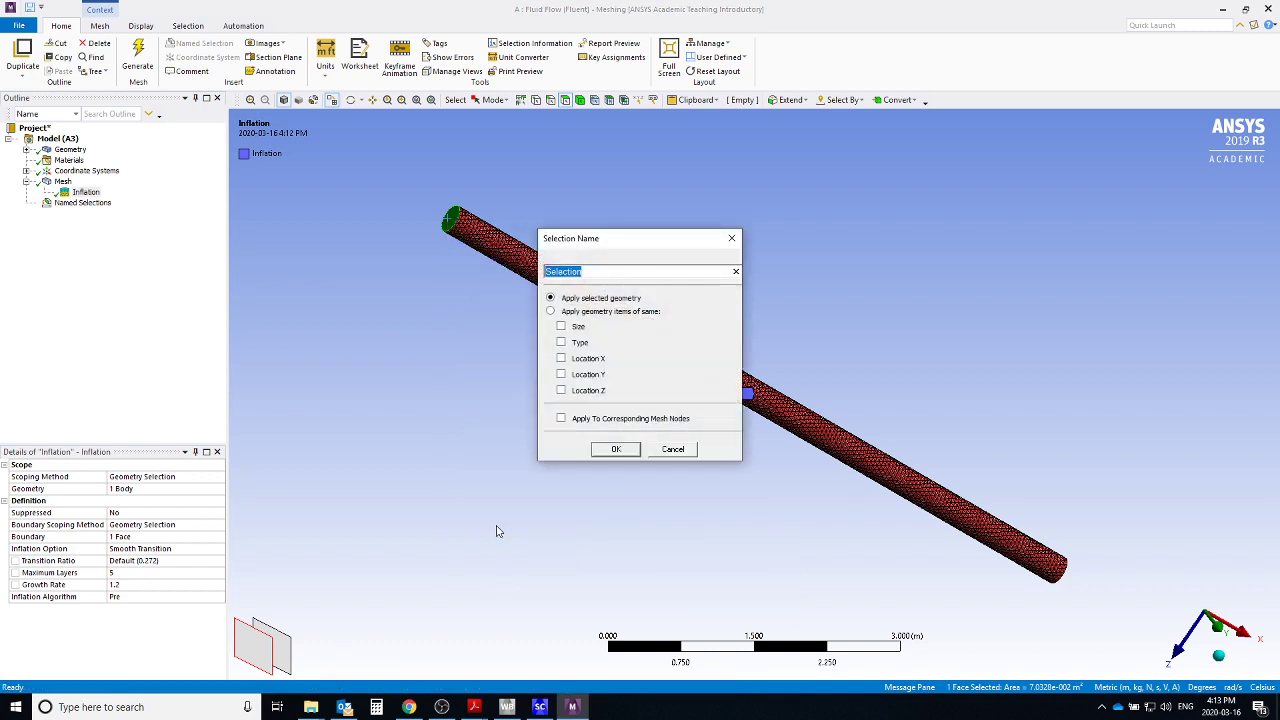
pyautogui.write('Inlet')
pyautogui.click(614, 449)
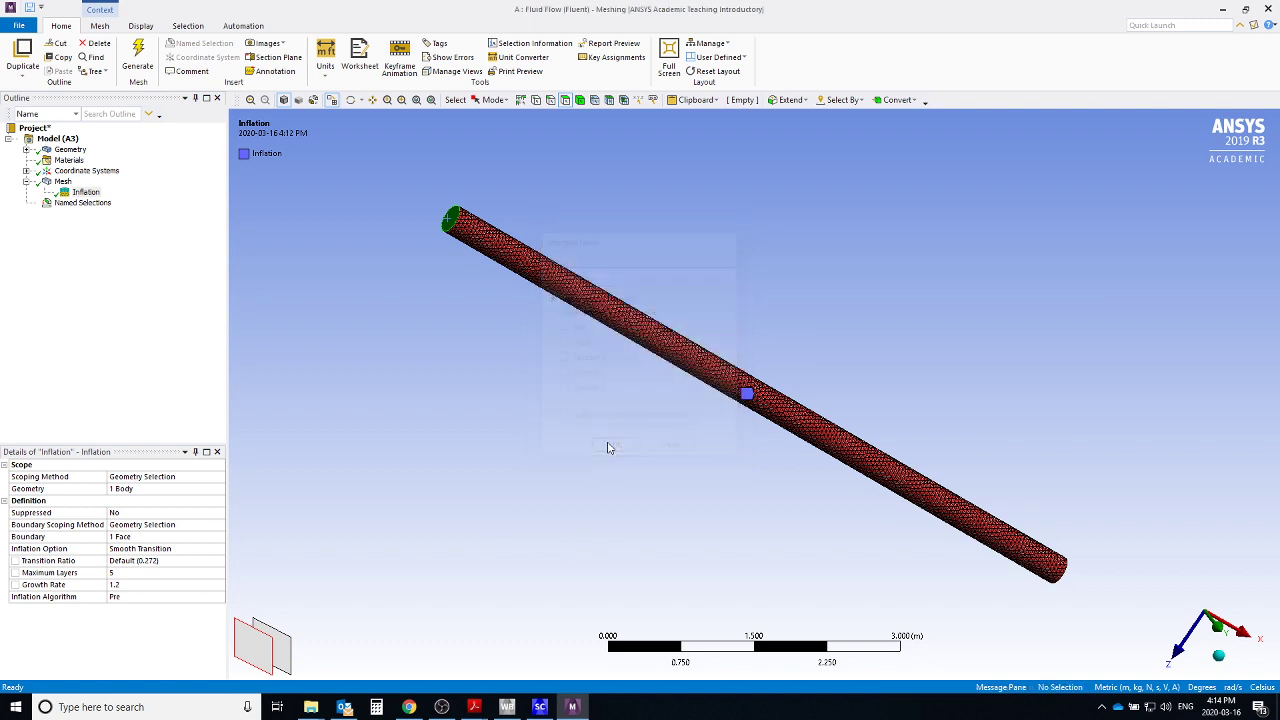
# Create a named selection called Outlet from the circular end face at the pipe's far +X end.
pyautogui.click(1245, 634)
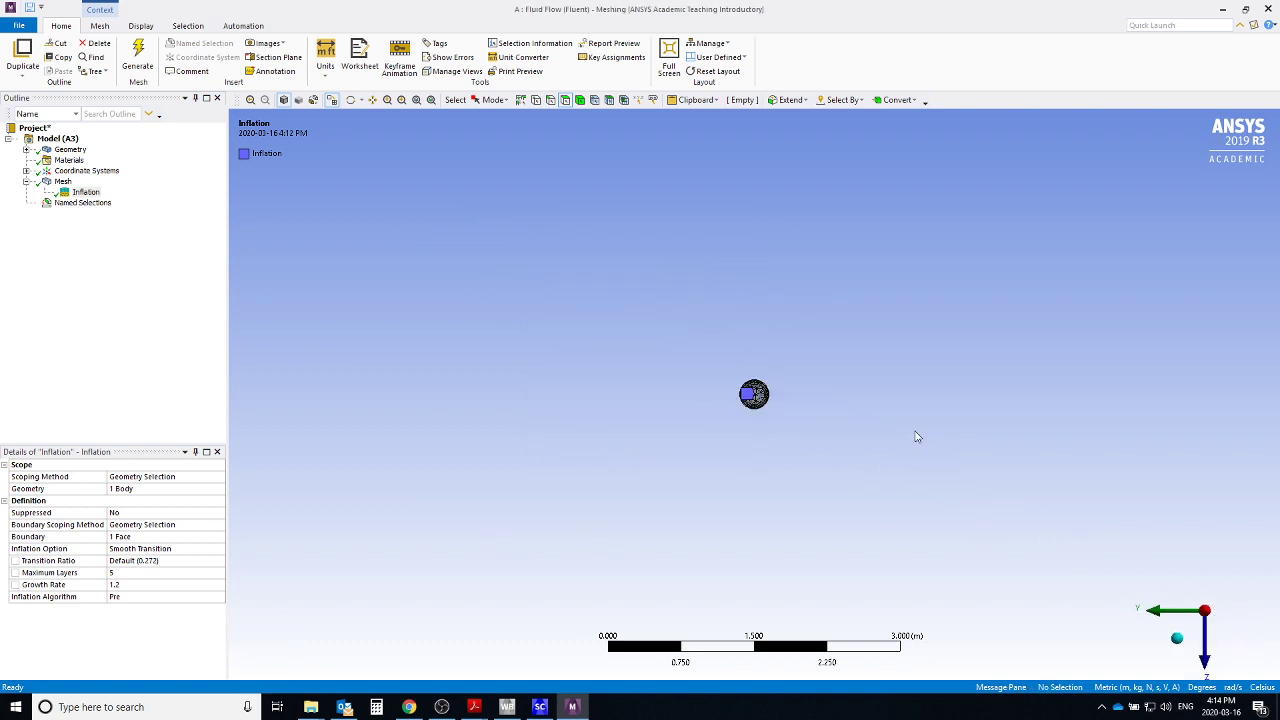
pyautogui.click(1177, 638)
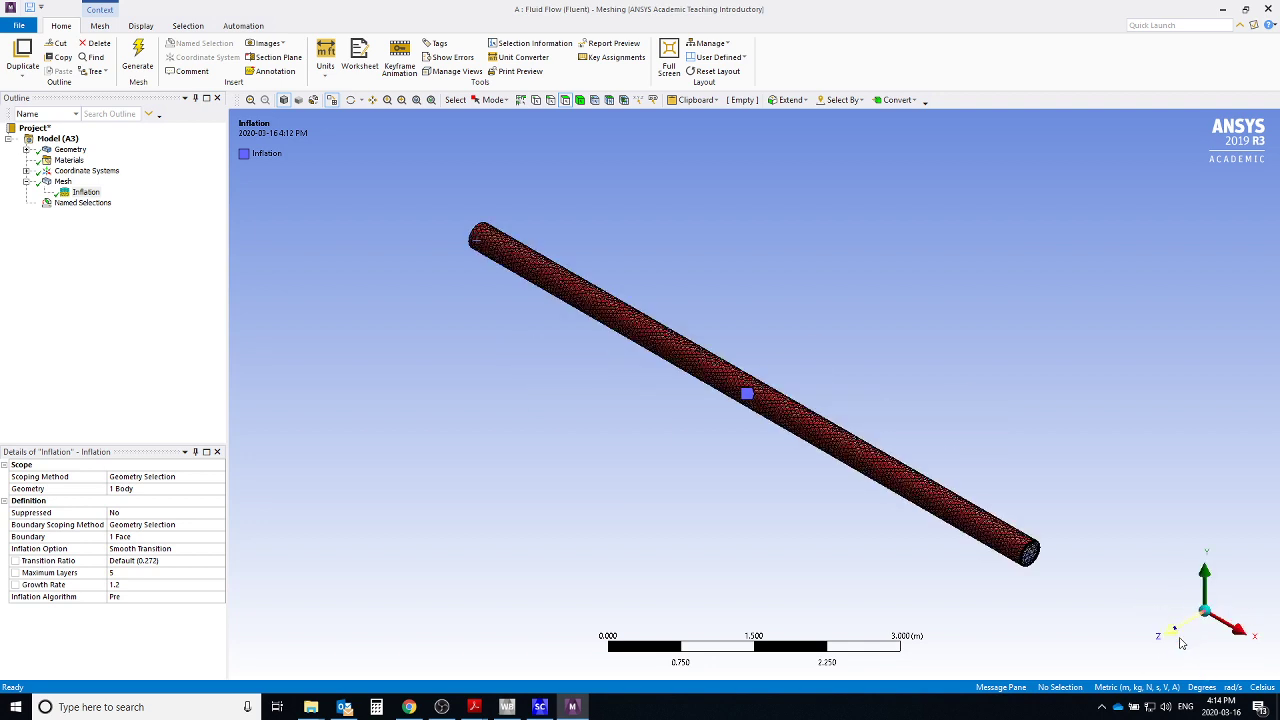
pyautogui.click(1033, 555)
pyautogui.rightClick(1035, 559)
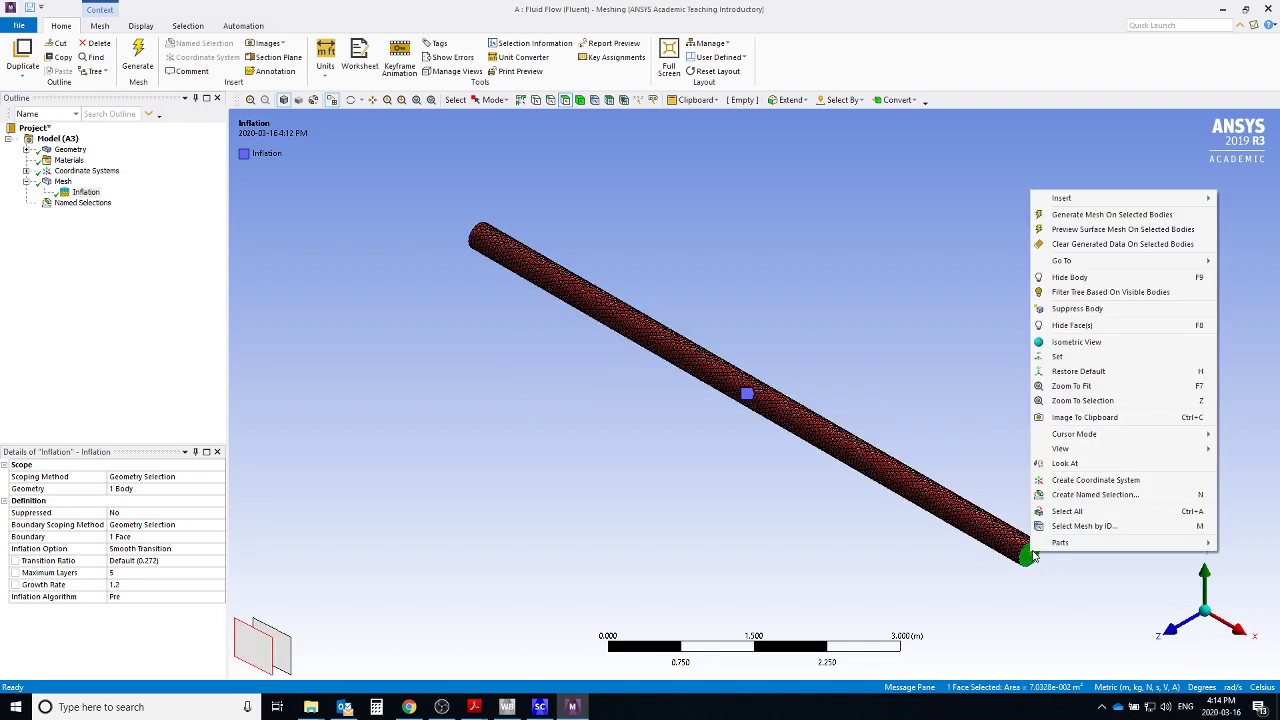
pyautogui.click(1055, 495)
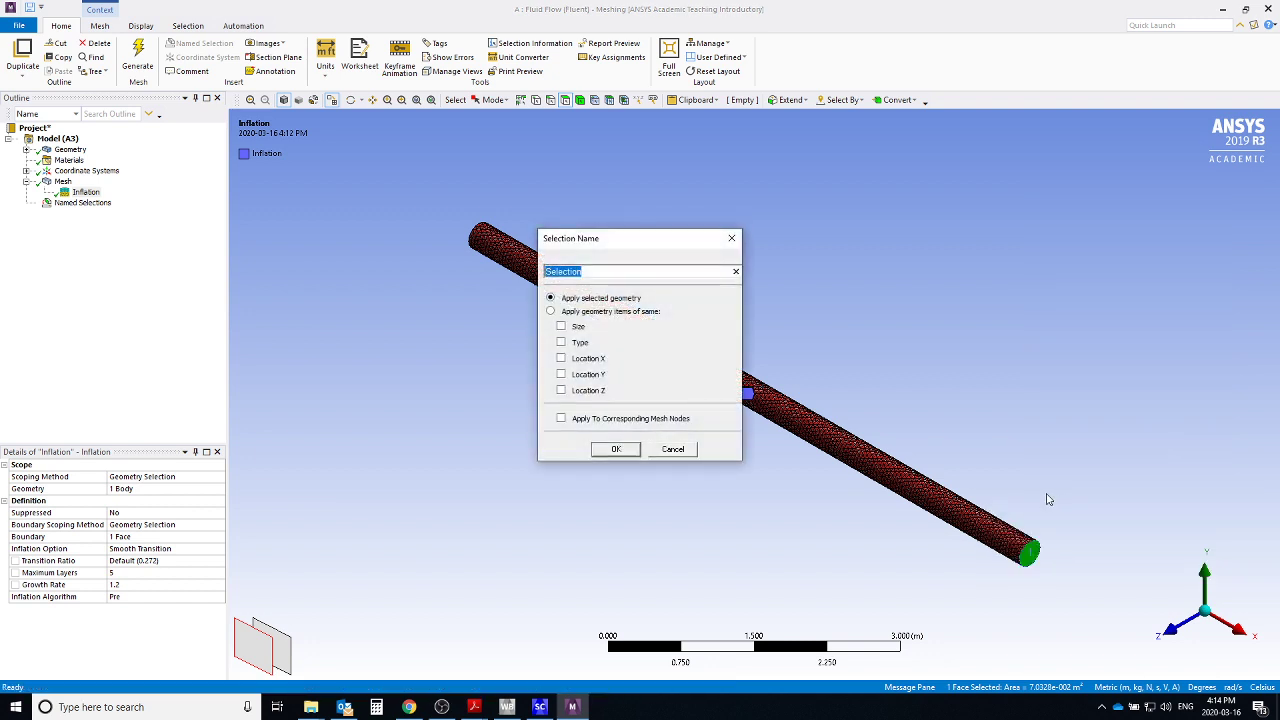
pyautogui.write('Outlet')
pyautogui.click(616, 450)
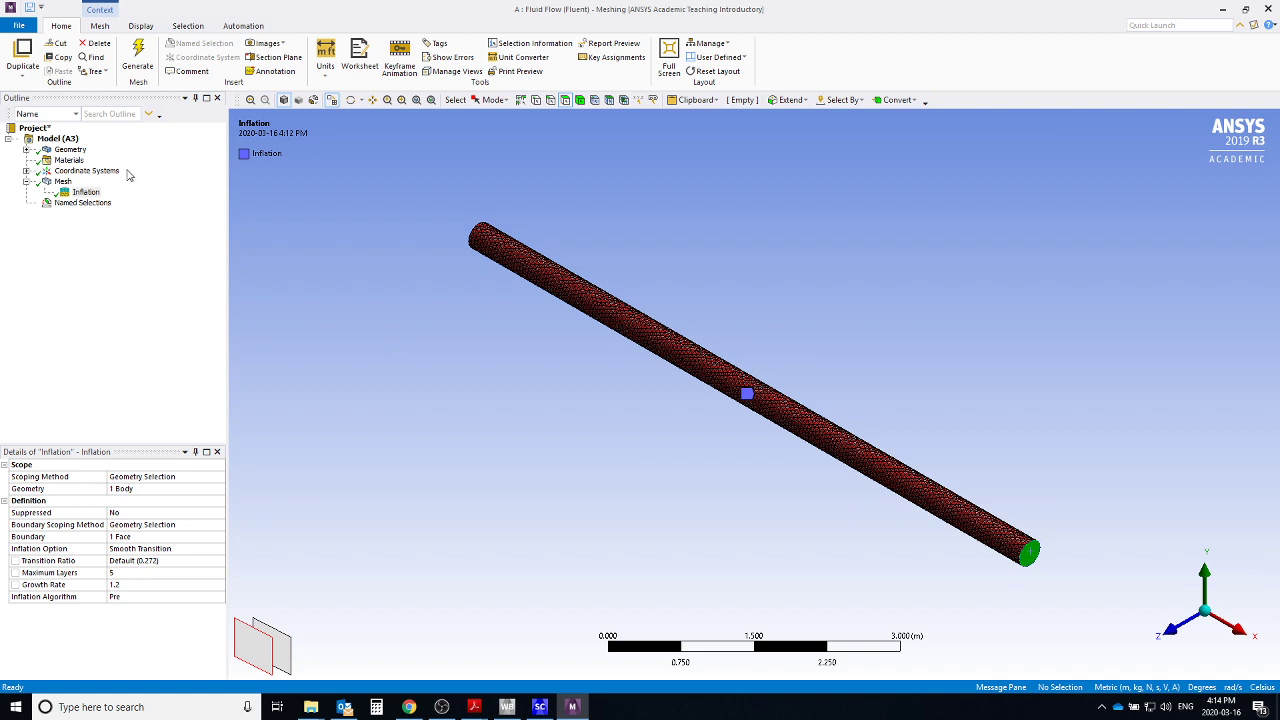
# Switch to Workbench, update the Fluent system's Mesh, and open its Setup in Fluent with the 3D and Serial launch options.
pyautogui.click(1222, 9)
pyautogui.rightClick(279, 160)
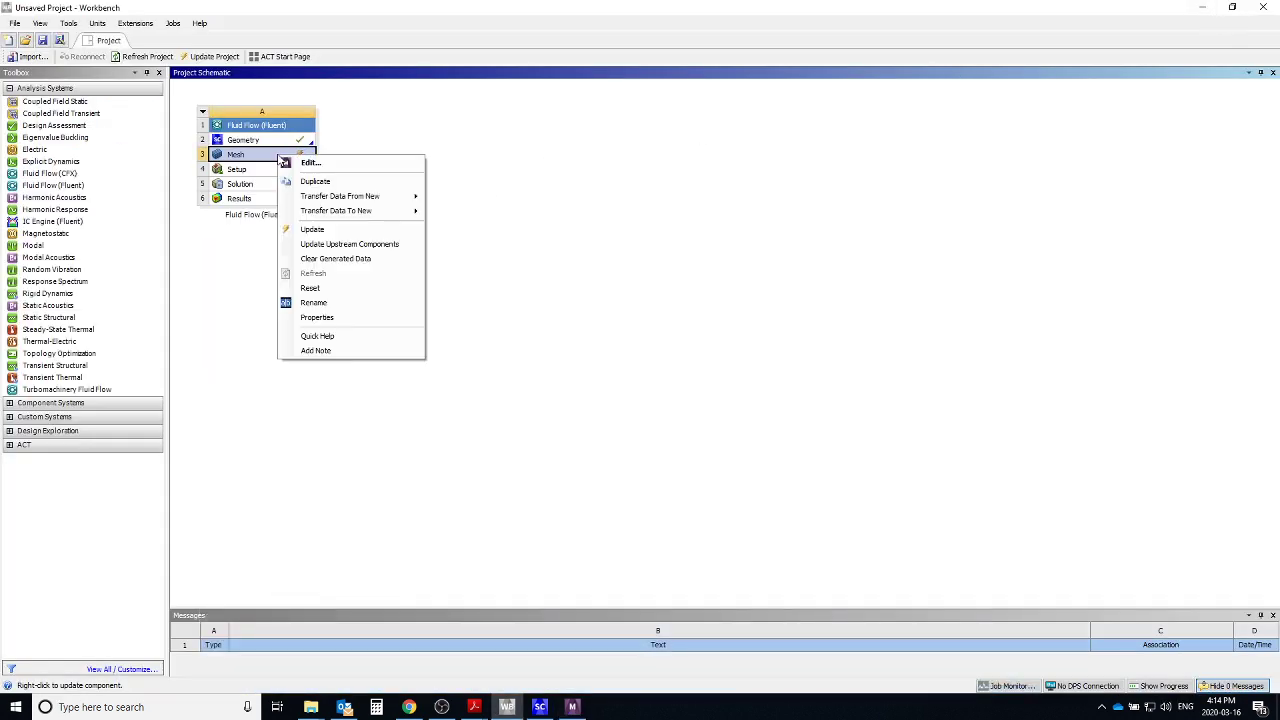
pyautogui.click(332, 230)
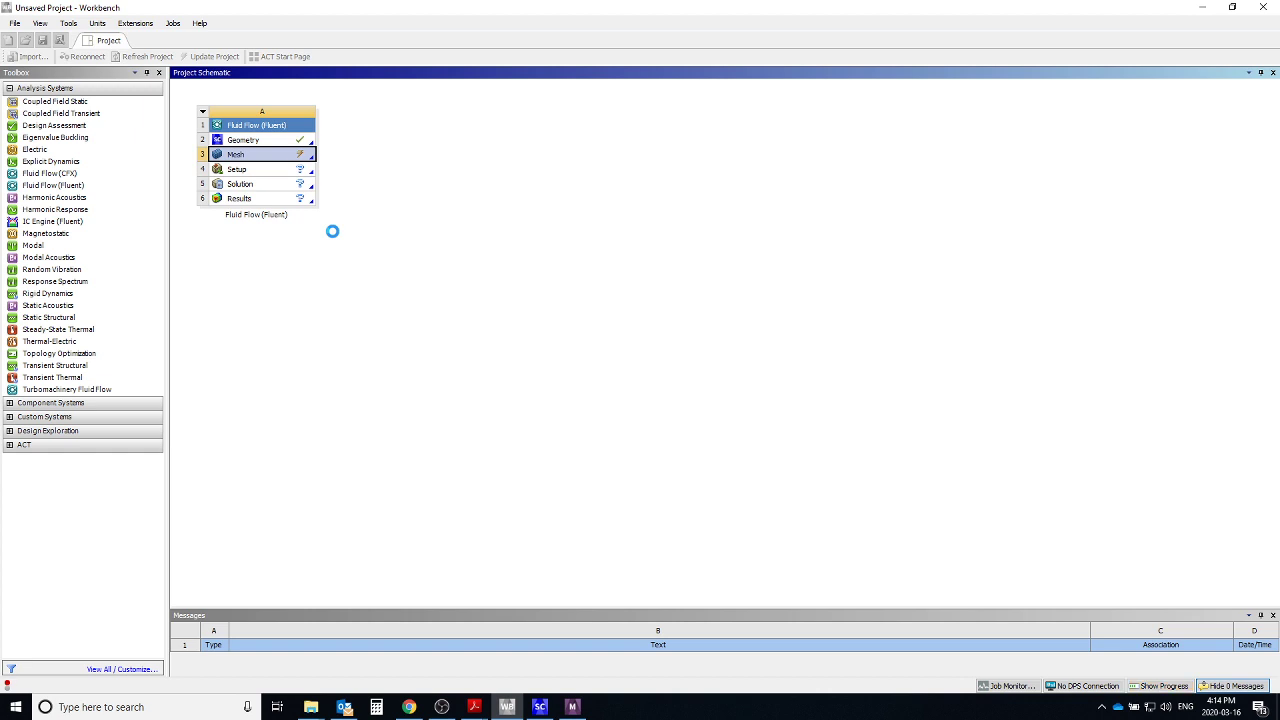
pyautogui.click(417, 298)
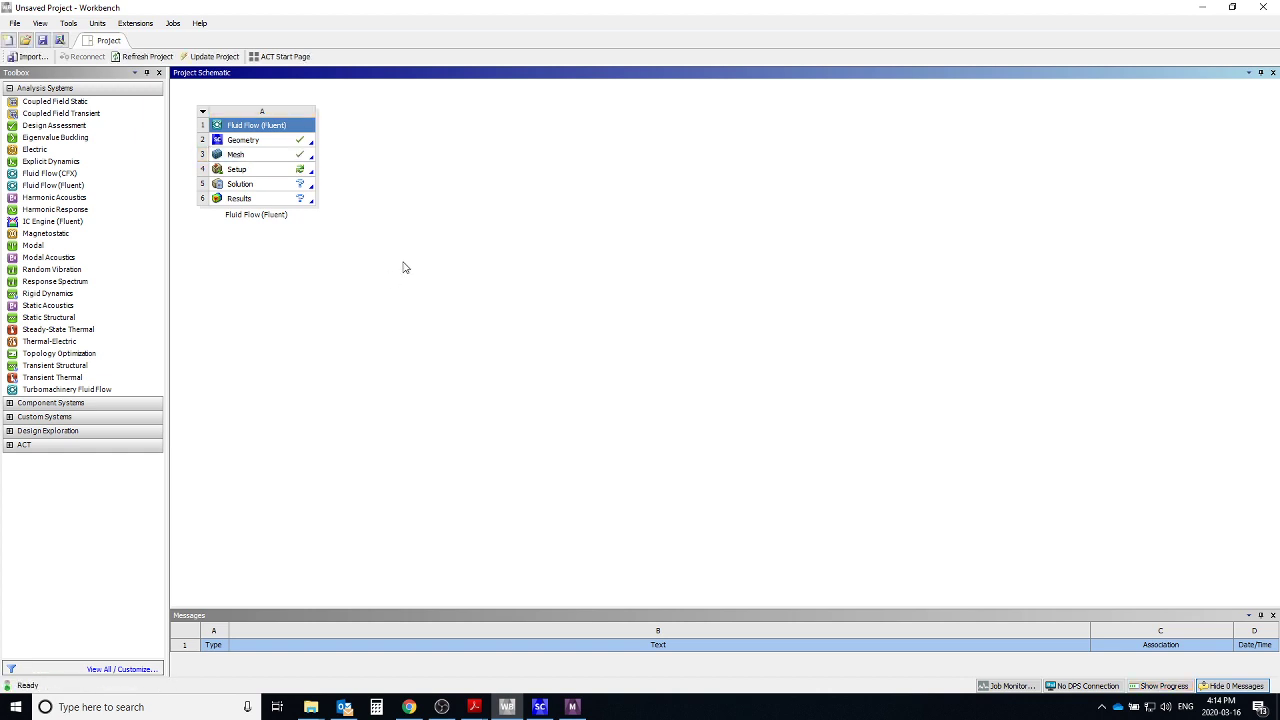
pyautogui.doubleClick(266, 170)
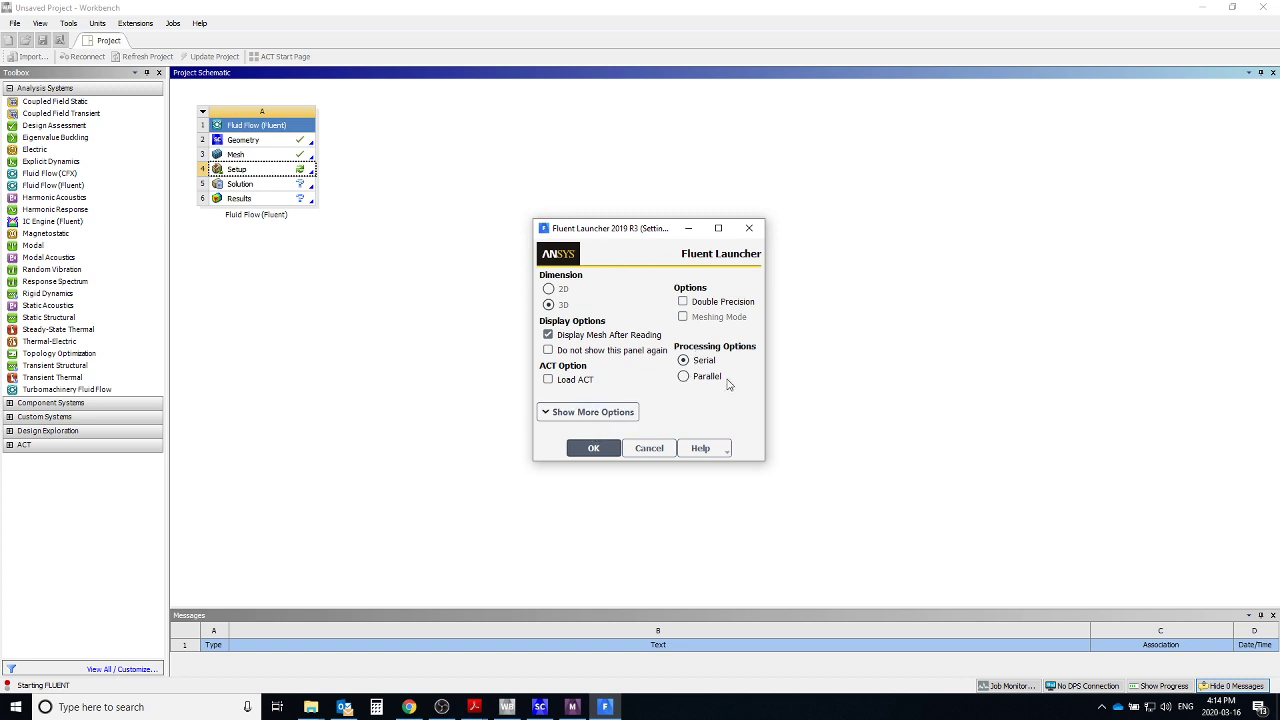
pyautogui.click(593, 449)
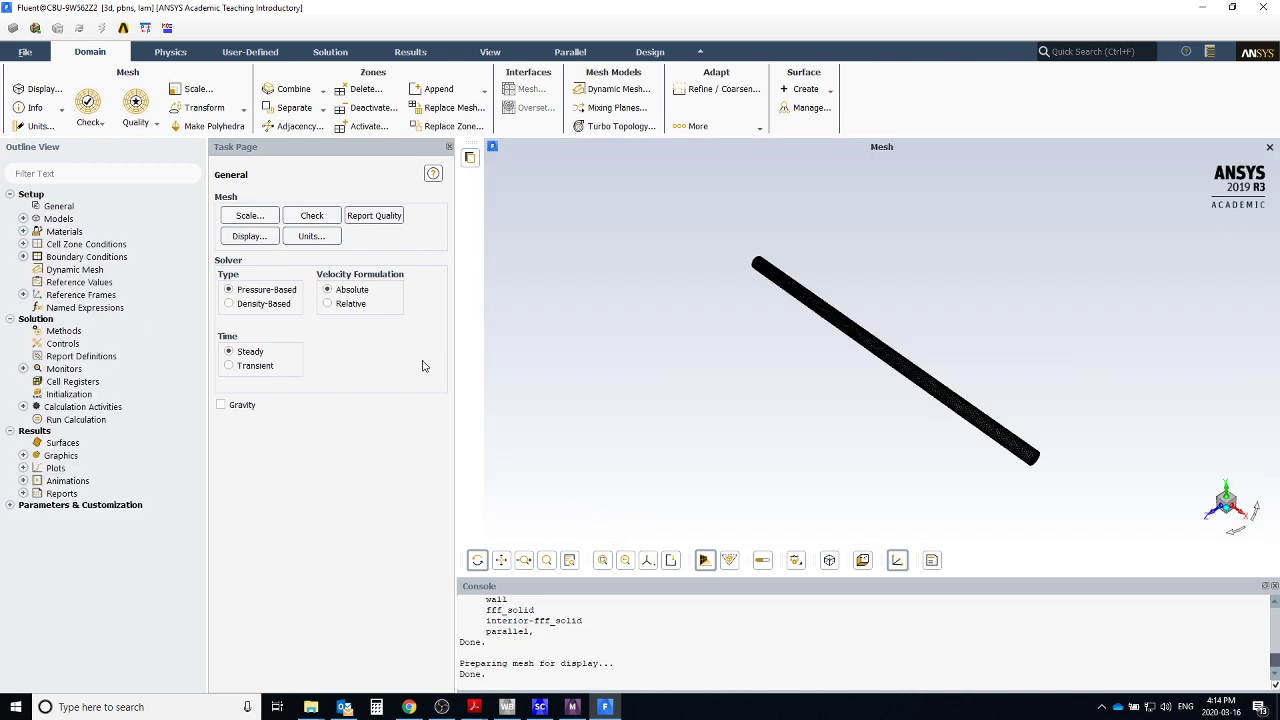
# Scale the mesh by converting units, with meters as the unit it was created in.
pyautogui.click(260, 222)
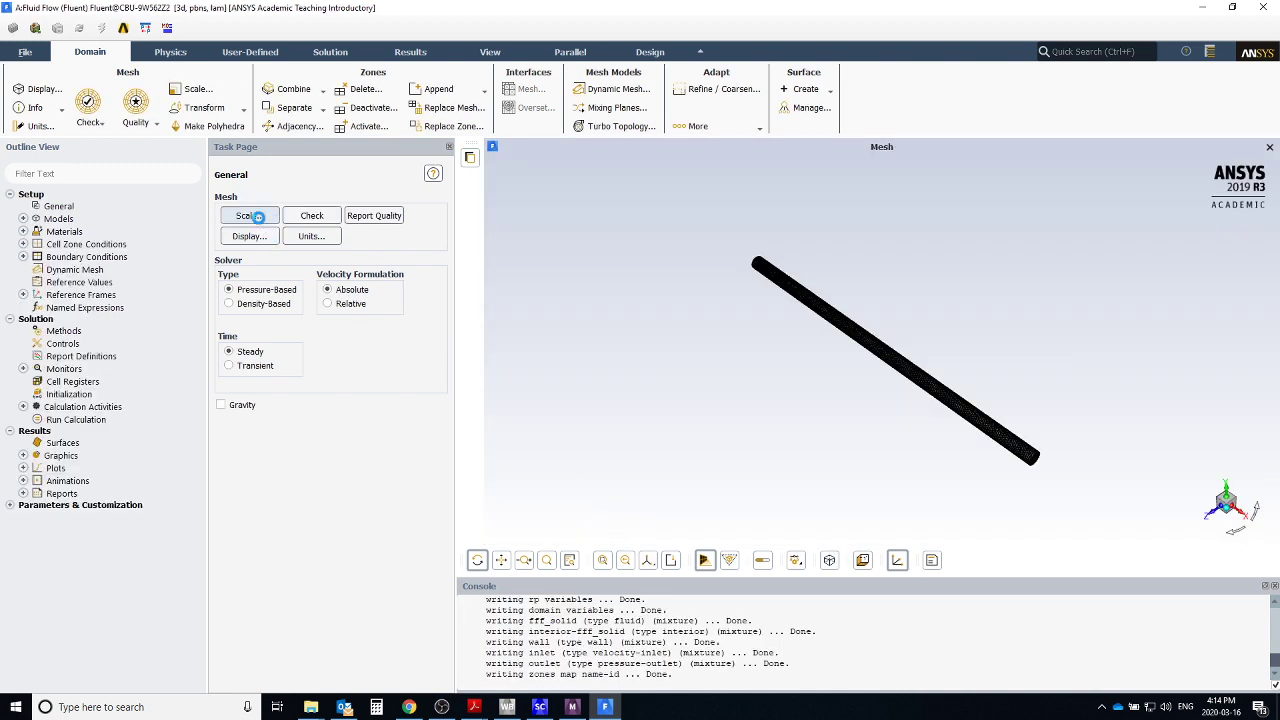
pyautogui.click(510, 428)
pyautogui.click(508, 452)
pyautogui.click(484, 513)
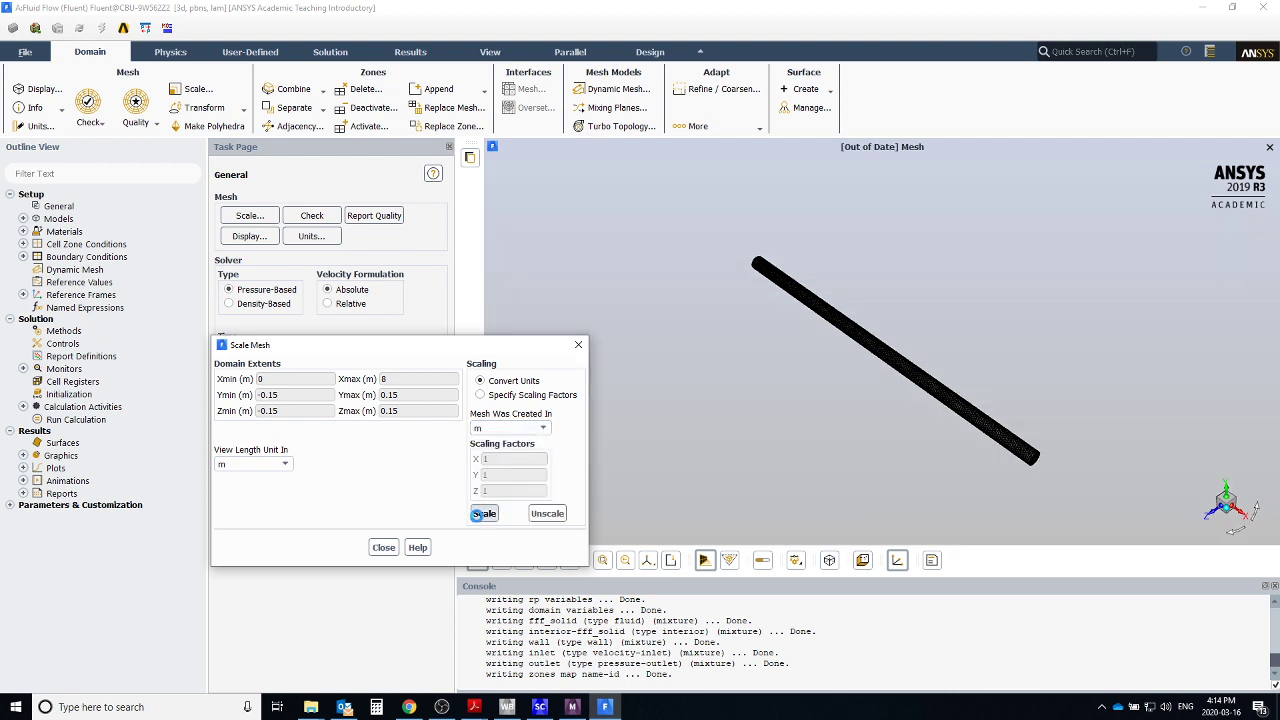
pyautogui.click(384, 548)
# Run the mesh check and the quality report, and examine the minimum orthogonal quality and maximum aspect ratio.
pyautogui.click(312, 216)
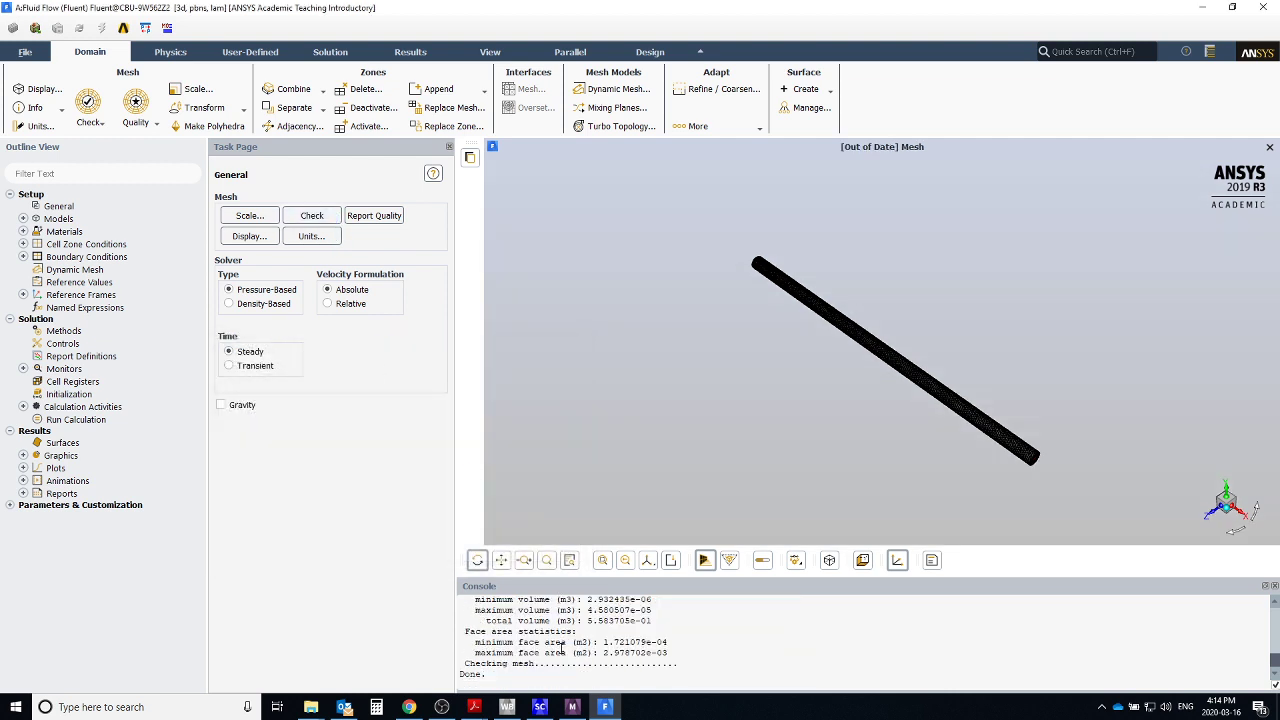
pyautogui.click(378, 216)
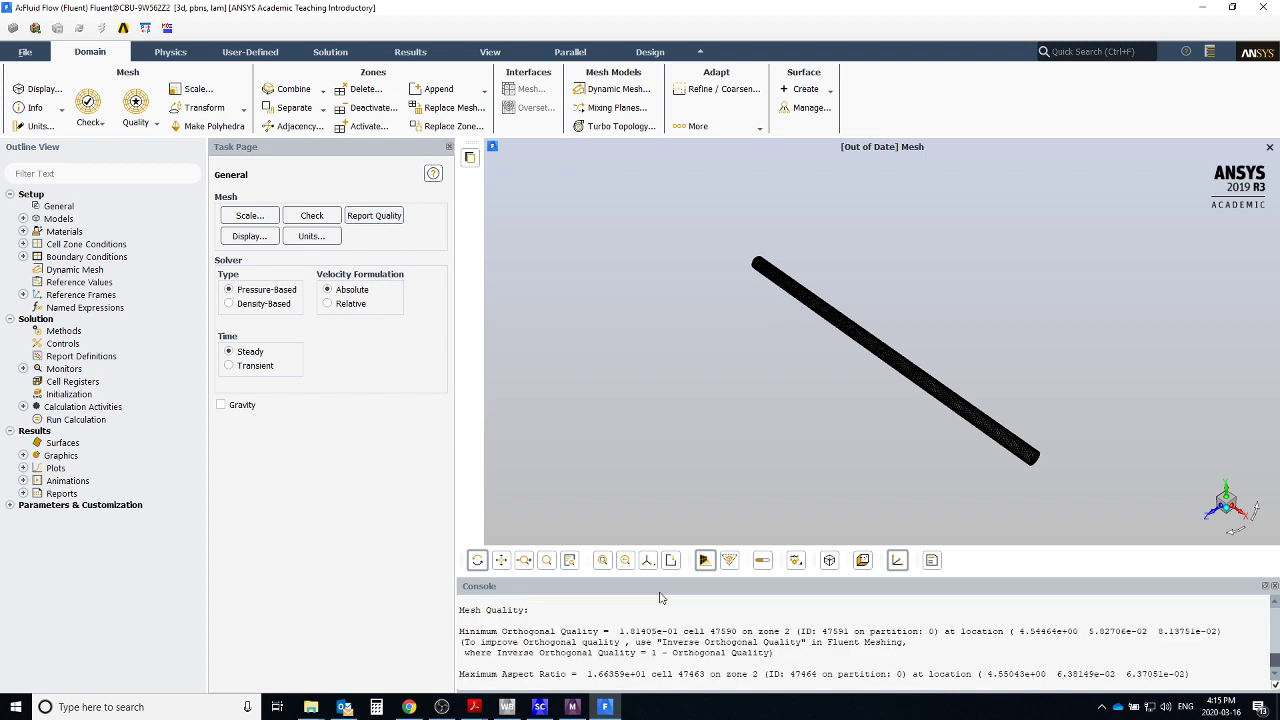
pyautogui.moveTo(605, 676); pyautogui.dragTo(650, 677)
pyautogui.click(787, 657)
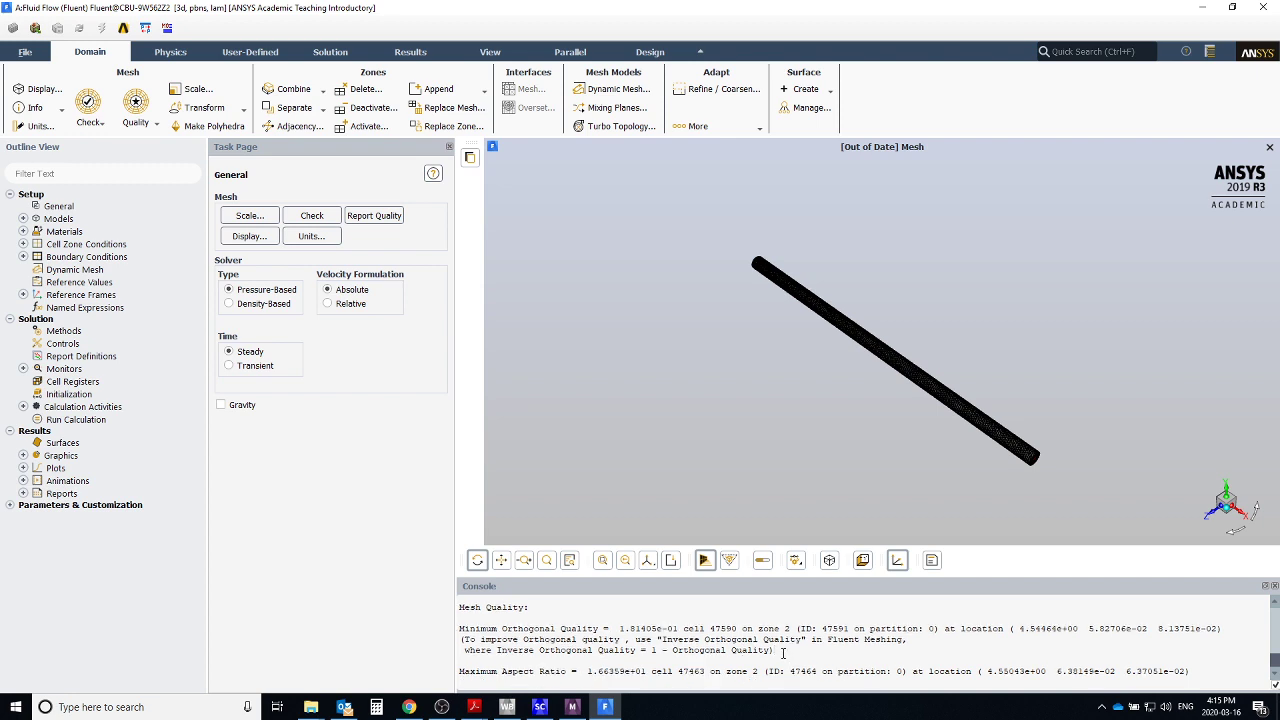
pyautogui.scroll(3, 912, 321)
pyautogui.scroll(-1, 912, 321)
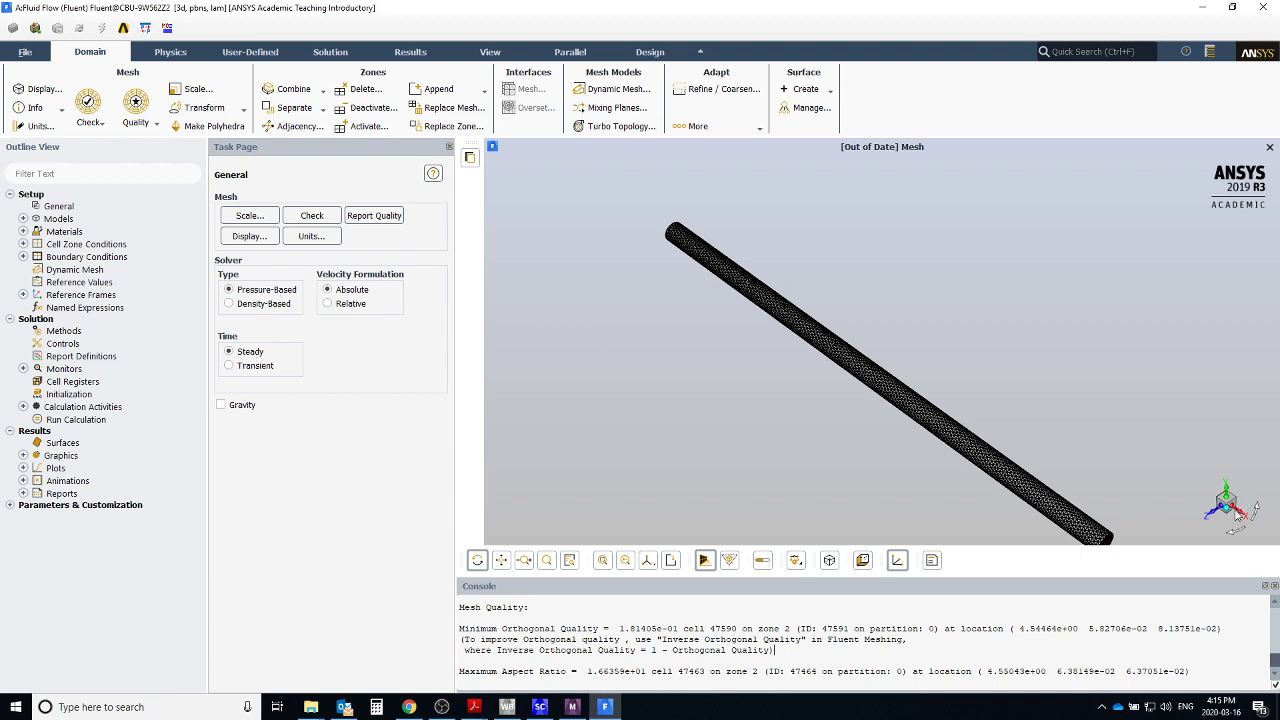
# Review the pipeline problem statement in the lab PDF, return to Fluent, and enable gravity with a Y acceleration of -9.8 m/s2.
pyautogui.moveTo(474, 707)
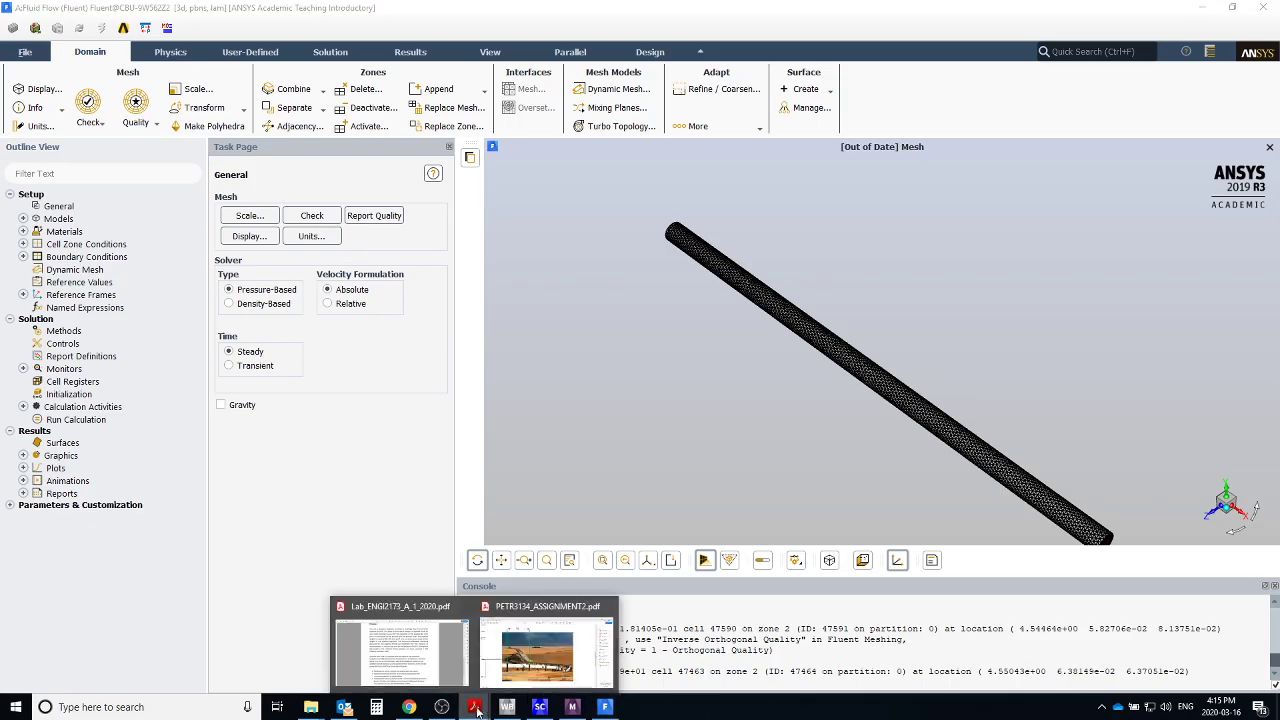
pyautogui.click(410, 662)
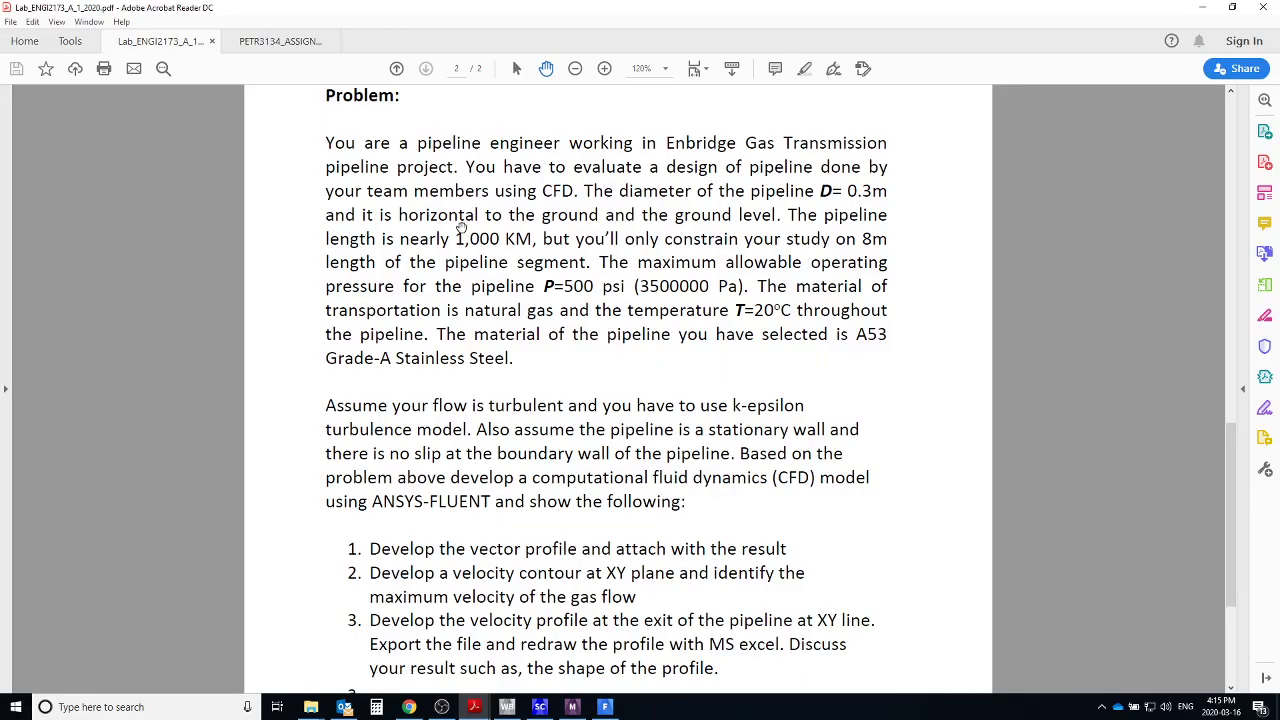
pyautogui.moveTo(474, 707)
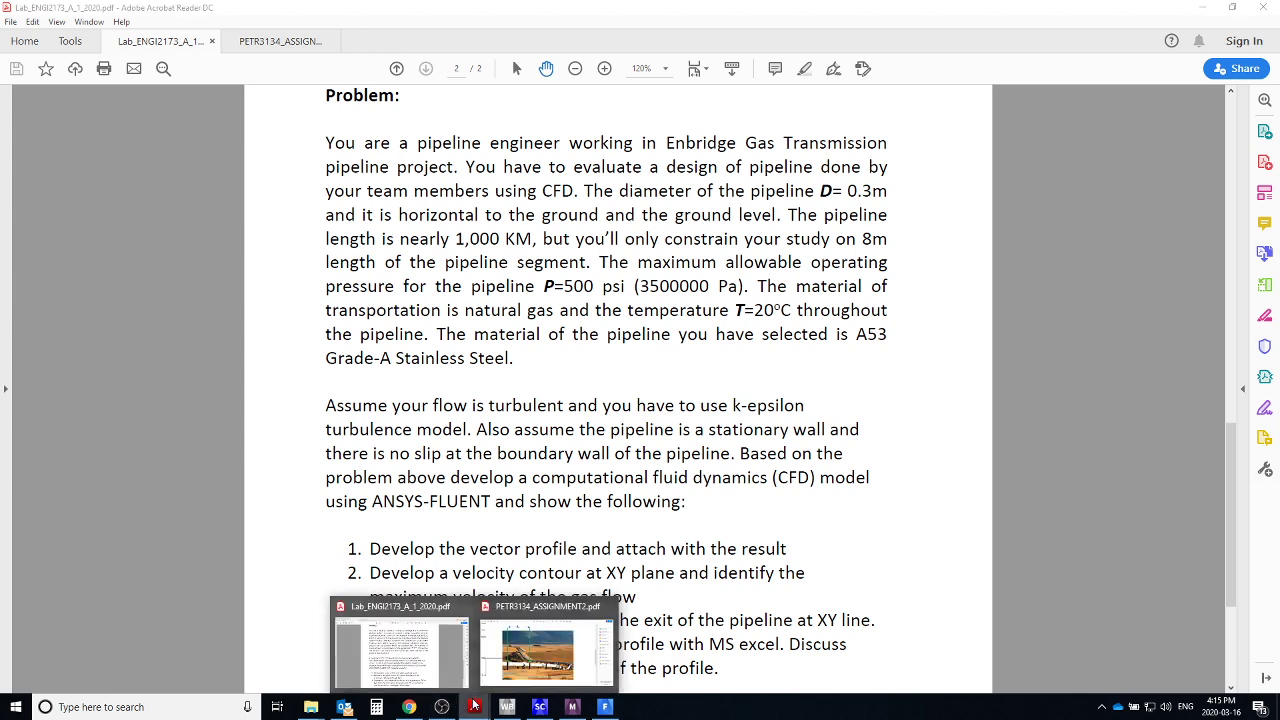
pyautogui.click(555, 650)
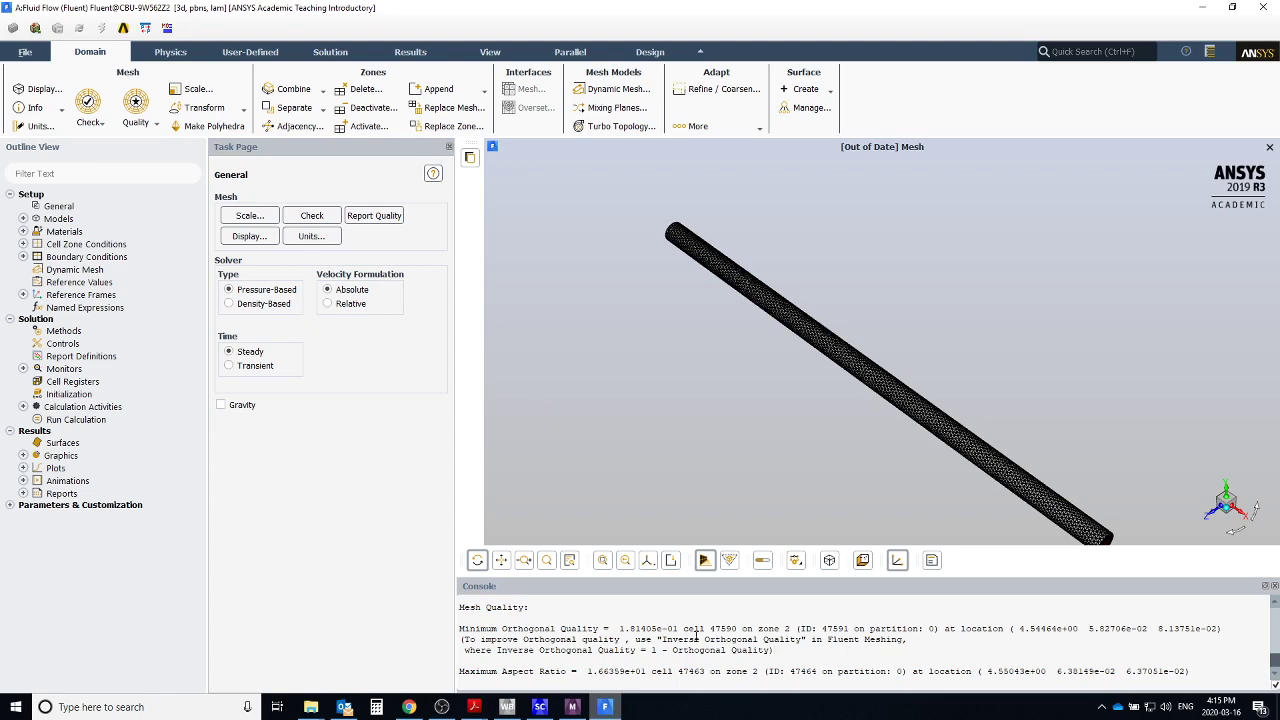
pyautogui.moveTo(1078, 509); pyautogui.dragTo(1278, 383)
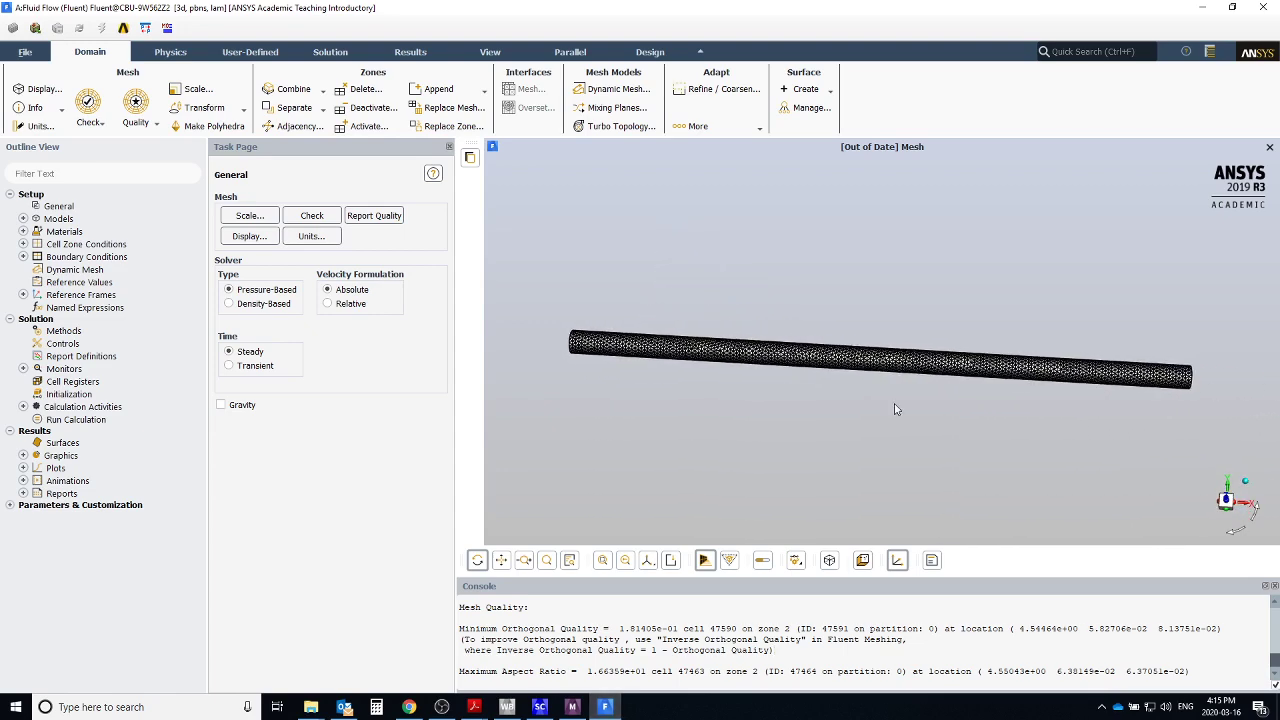
pyautogui.moveTo(583, 368); pyautogui.dragTo(650, 449)
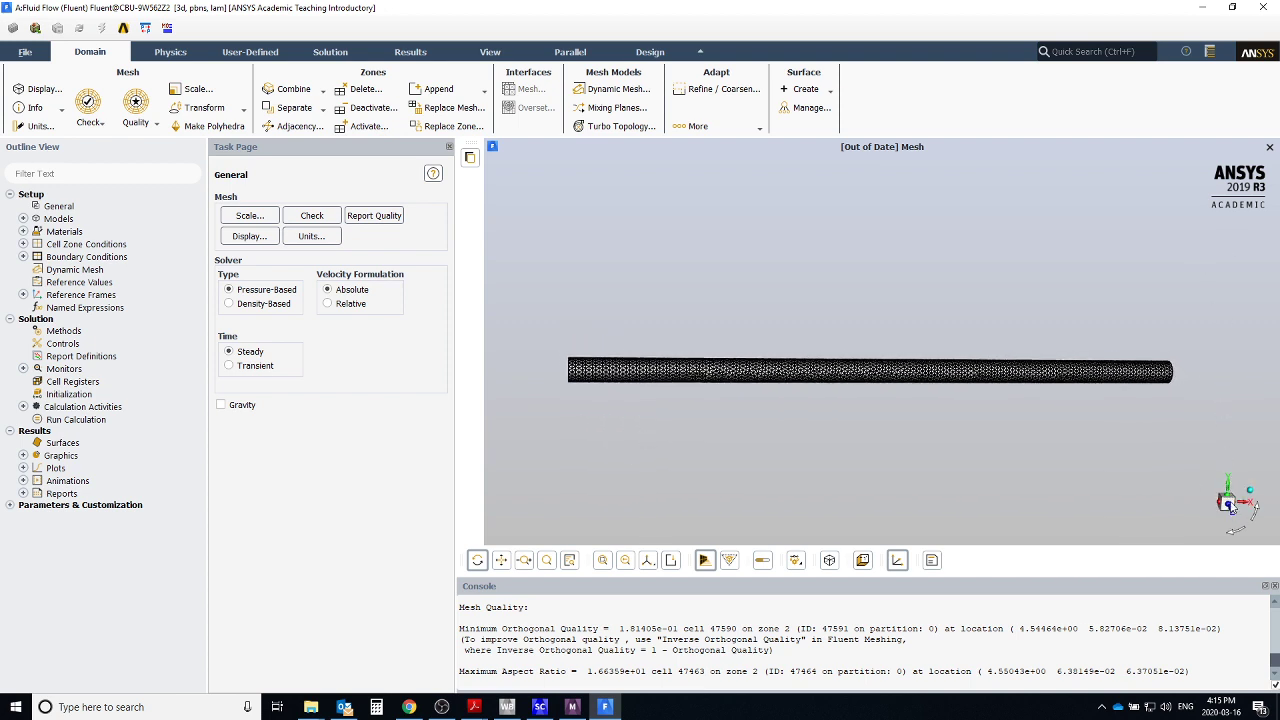
pyautogui.click(221, 404)
pyautogui.doubleClick(262, 455)
pyautogui.write('-9.8')
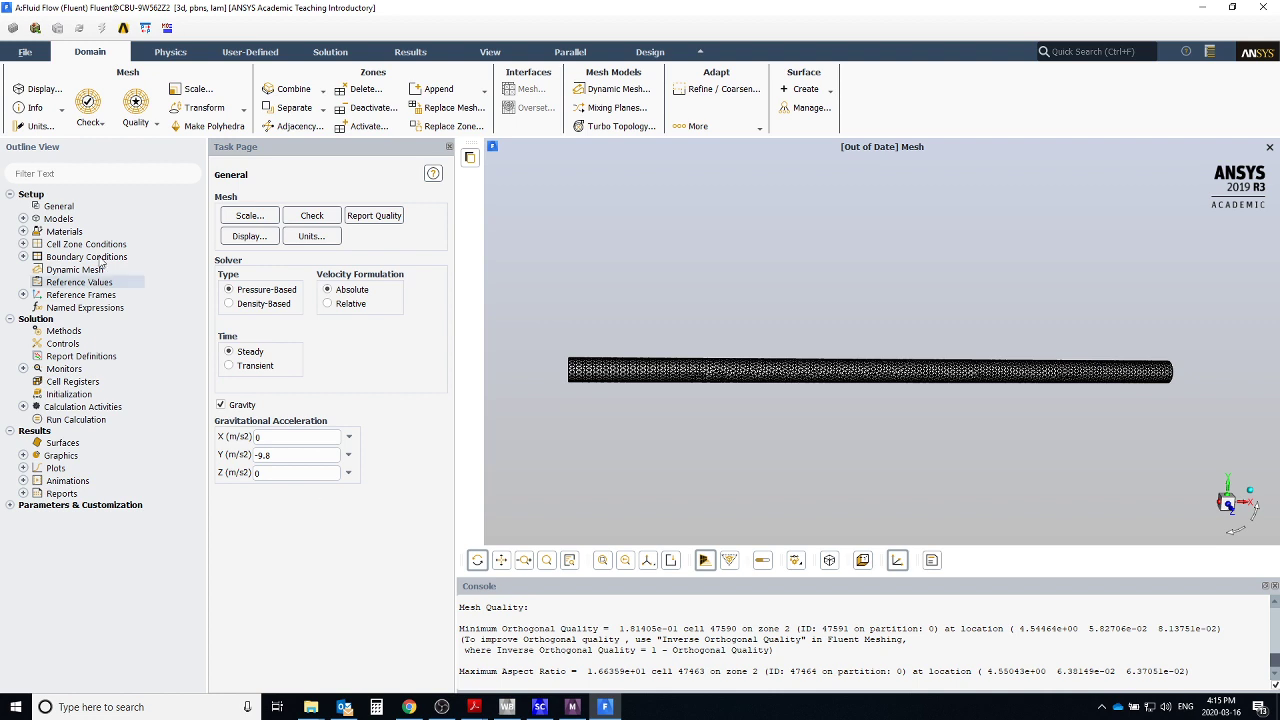
# Check the temperature condition in the lab PDF and enable the Energy Equation in the Energy model.
pyautogui.click(23, 219)
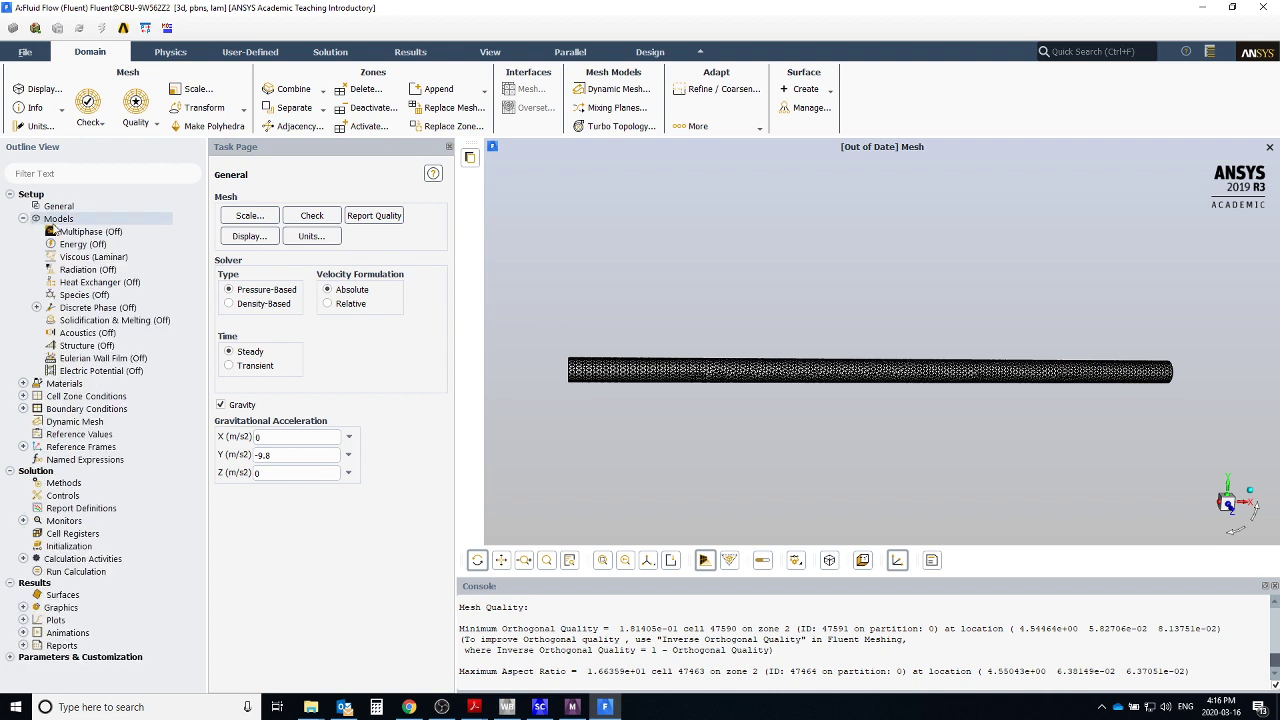
pyautogui.click(91, 246)
pyautogui.doubleClick(91, 246)
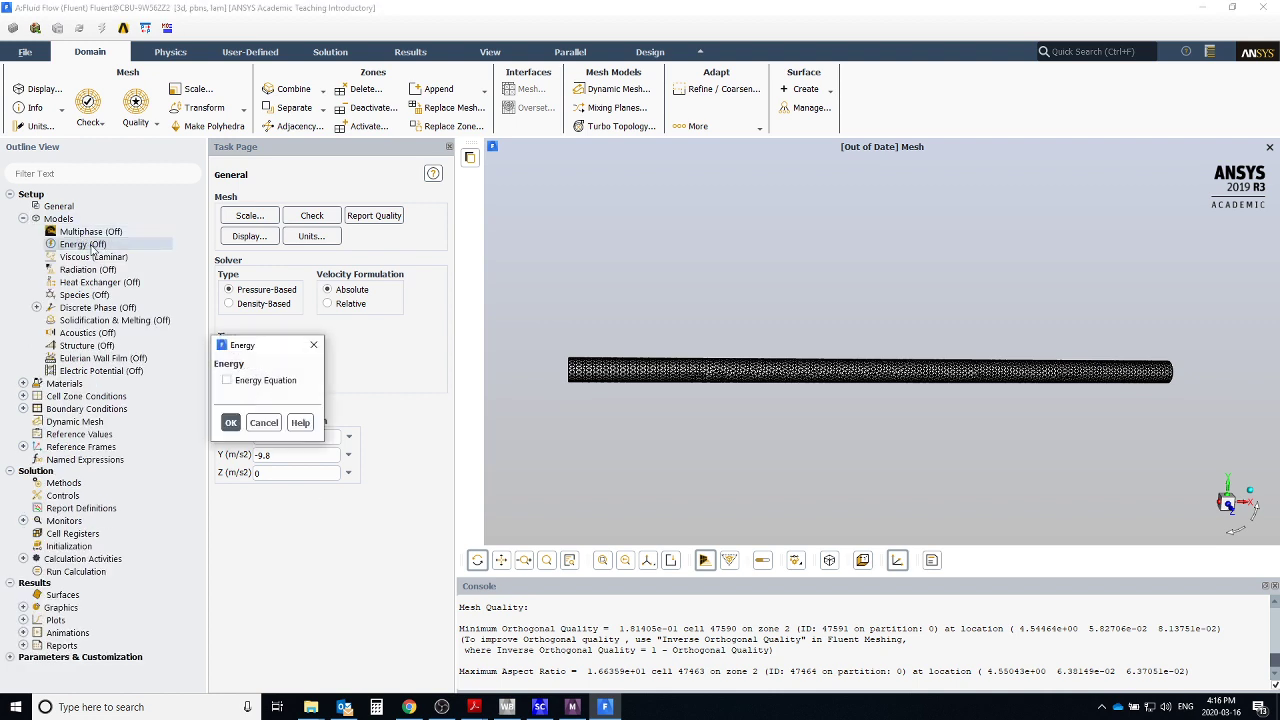
pyautogui.moveTo(474, 707)
pyautogui.click(410, 666)
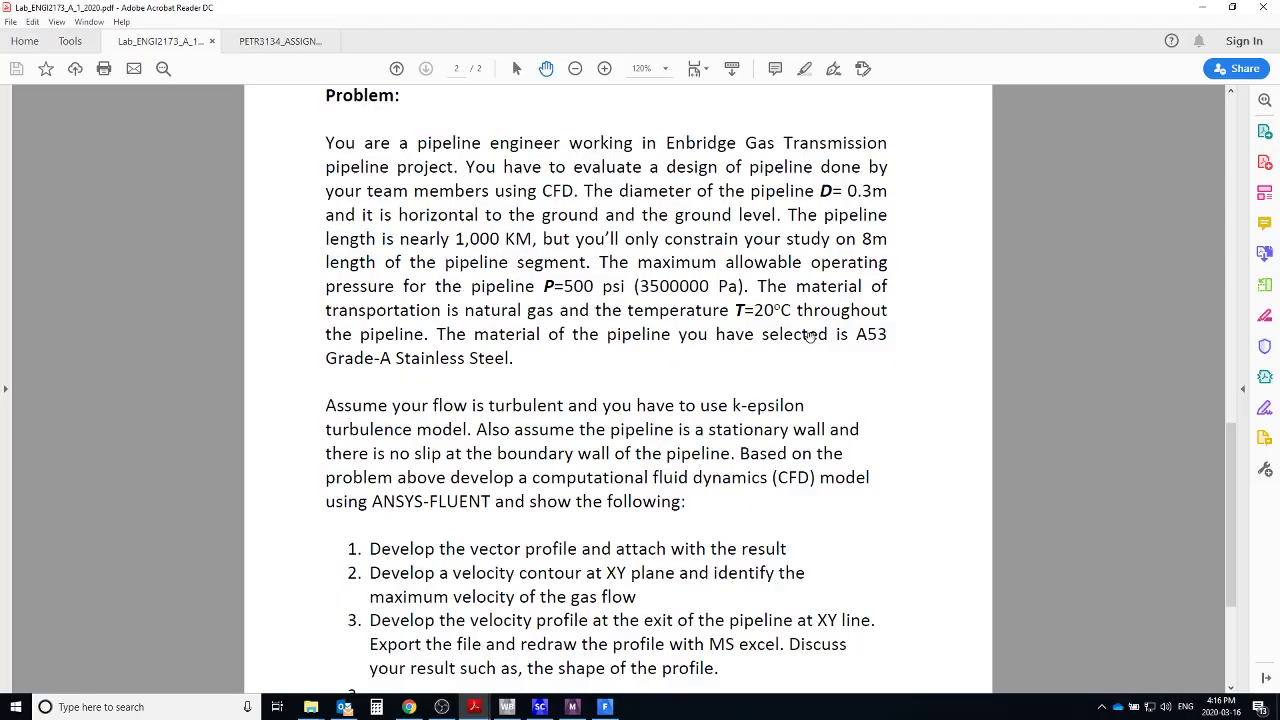
pyautogui.click(1205, 7)
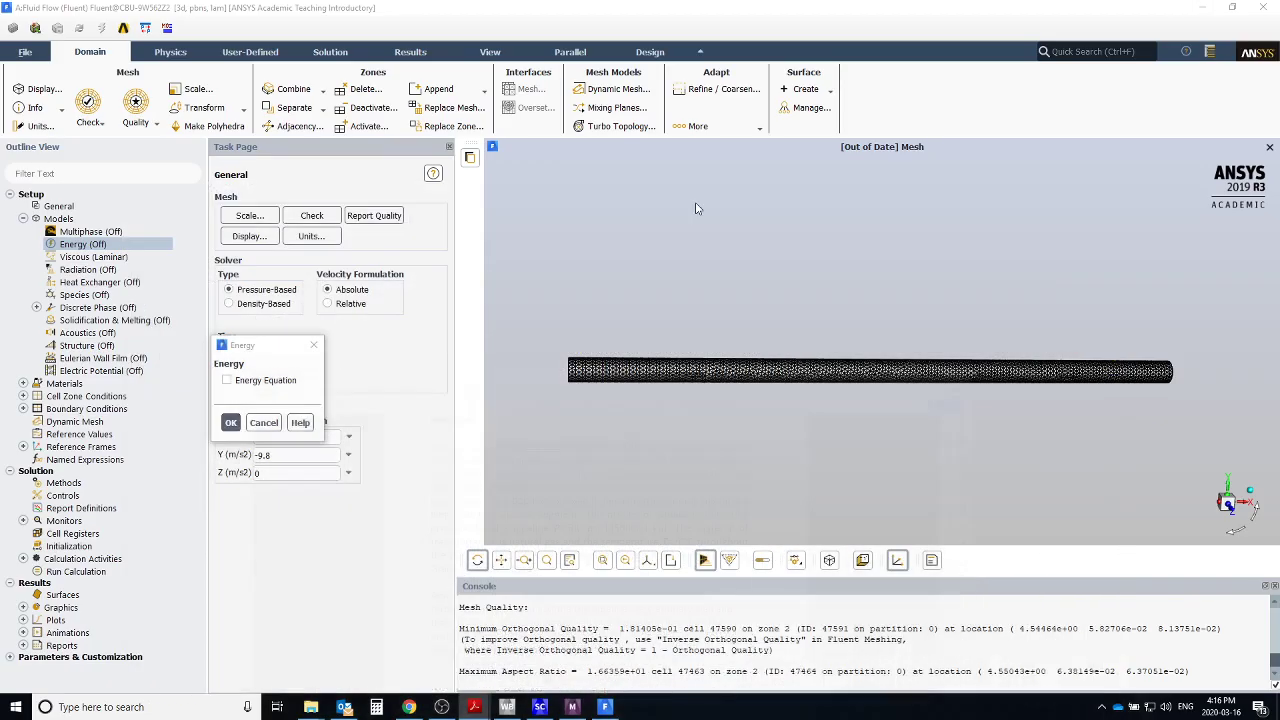
pyautogui.click(227, 380)
pyautogui.click(232, 421)
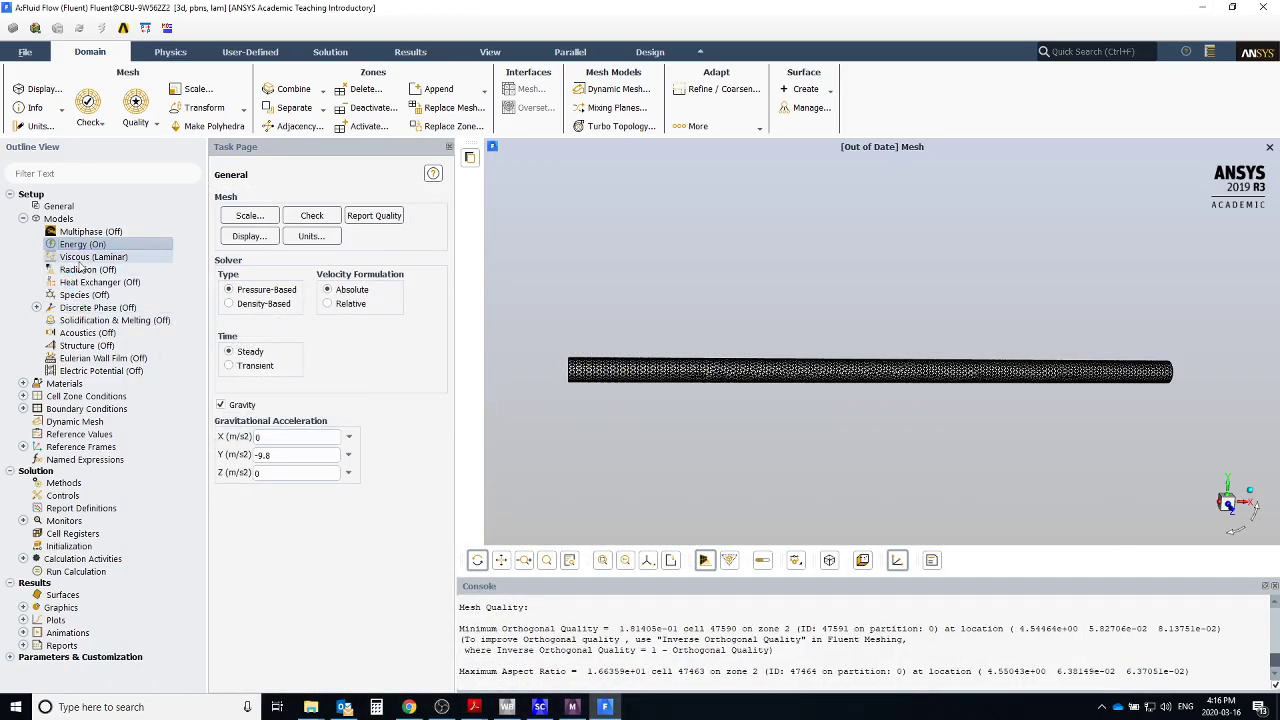
# Check the turbulence requirement in the lab PDF and set the viscous model to Standard k-epsilon (2 eqn) with Standard Wall Functions.
pyautogui.moveTo(474, 707)
pyautogui.click(400, 655)
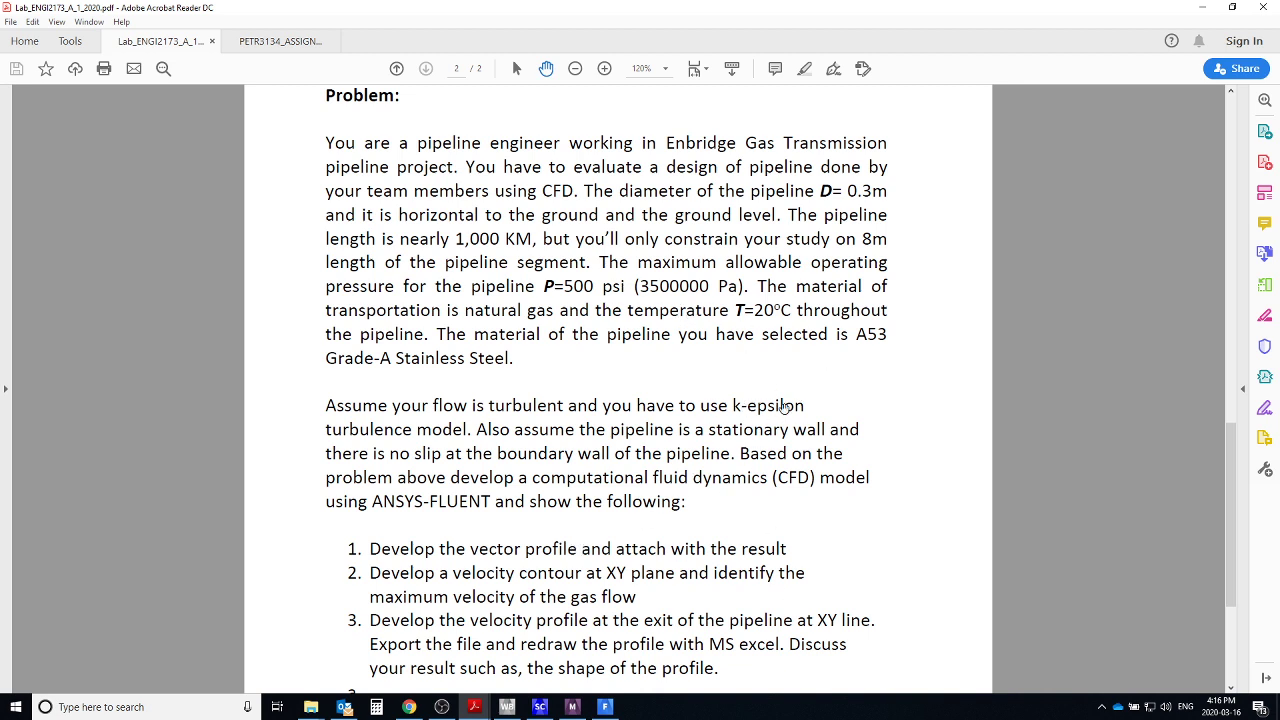
pyautogui.click(1201, 7)
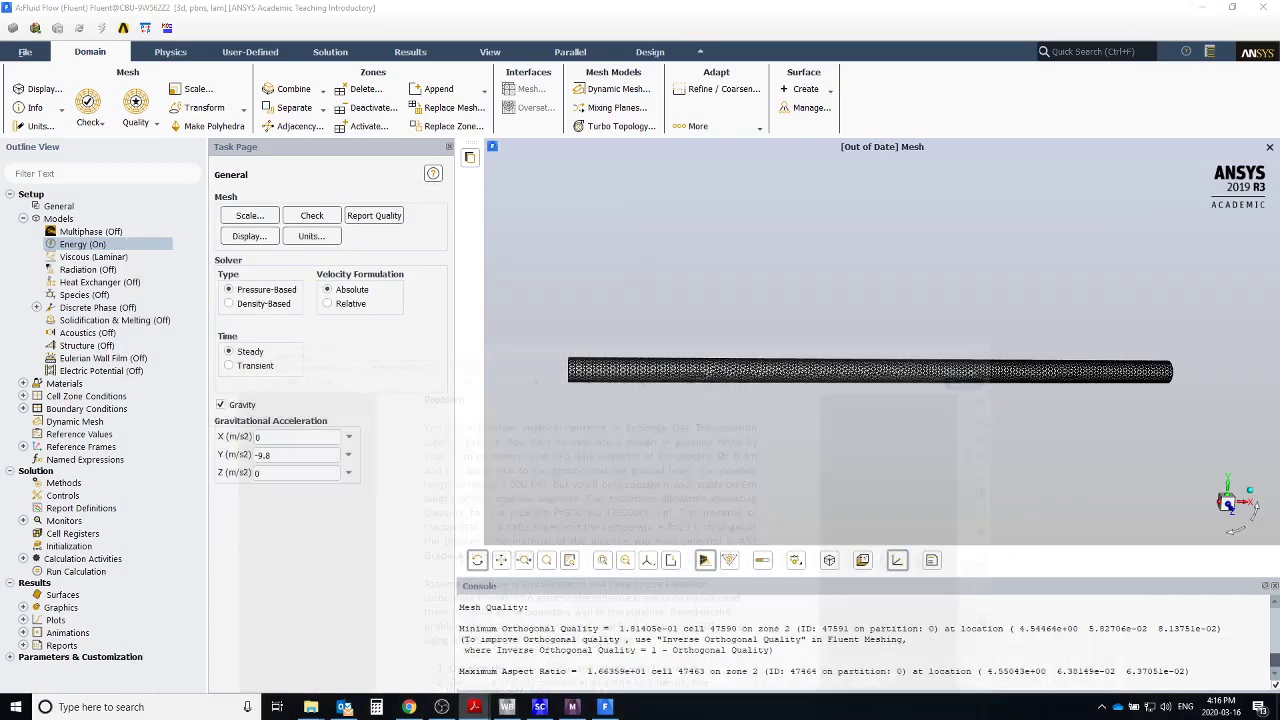
pyautogui.doubleClick(105, 258)
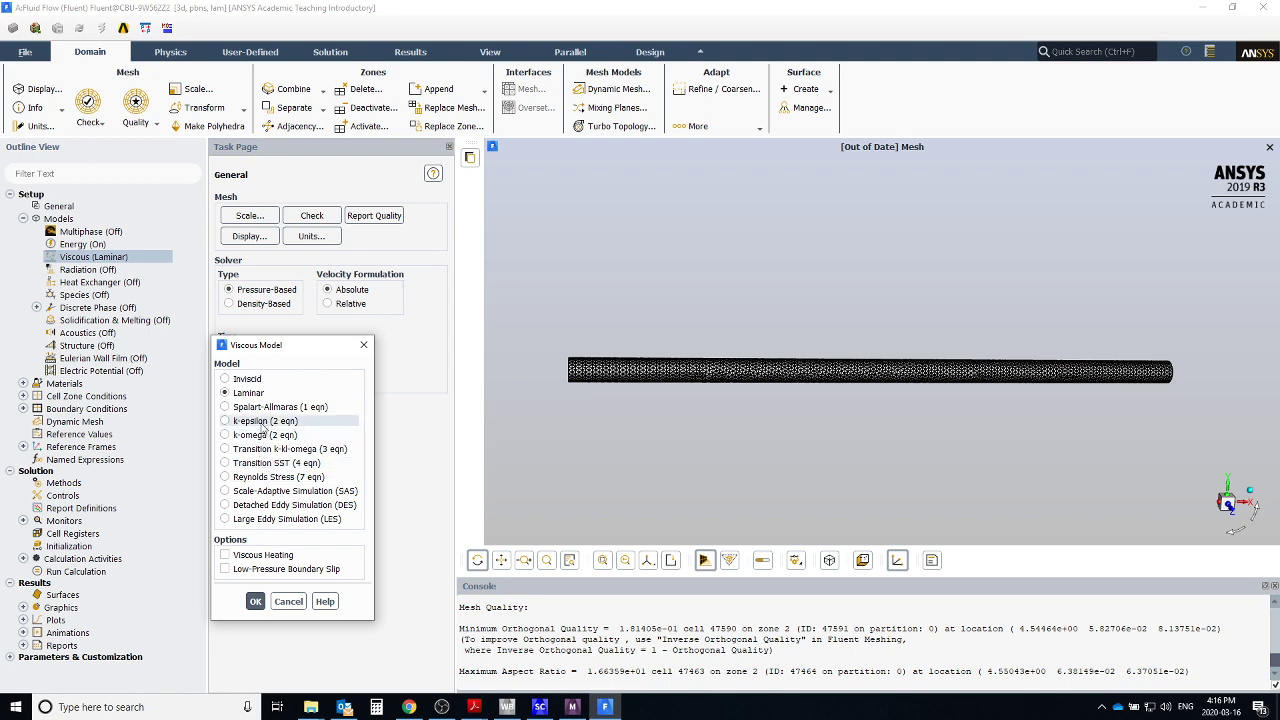
pyautogui.click(263, 421)
pyautogui.moveTo(341, 347); pyautogui.dragTo(465, 75)
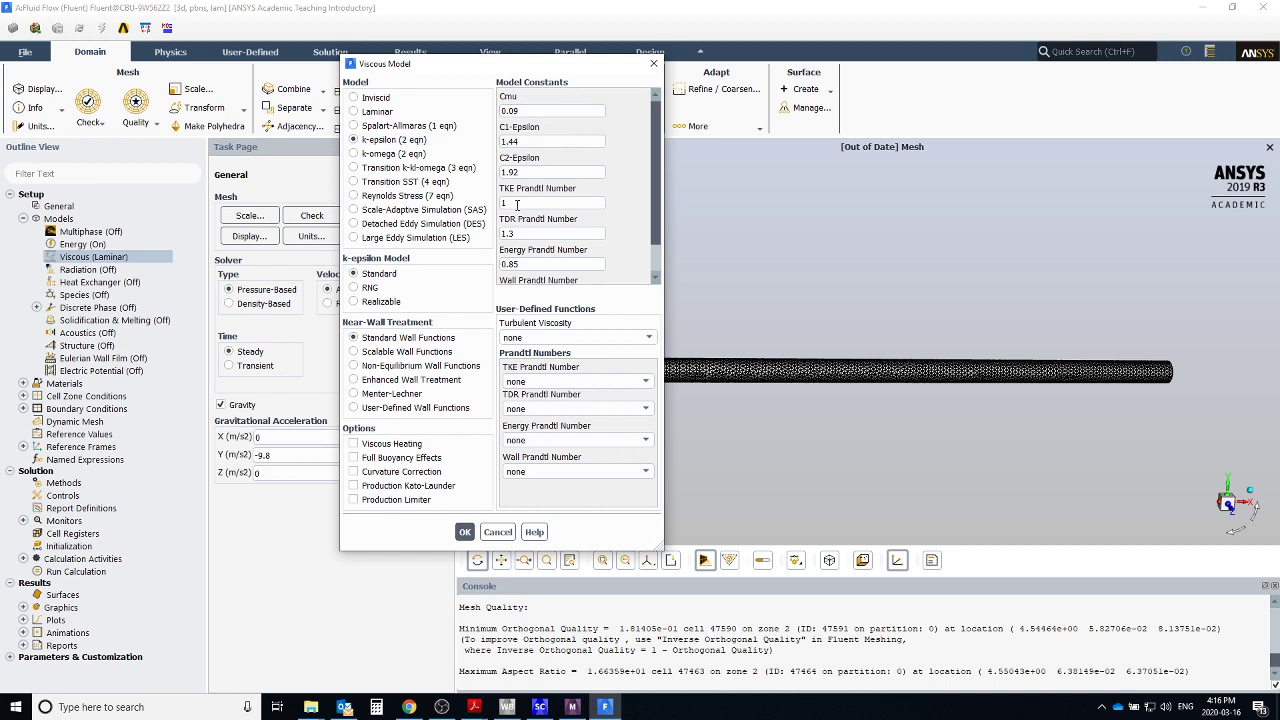
pyautogui.scroll(-3, 617, 248)
pyautogui.scroll(1, 667, 153)
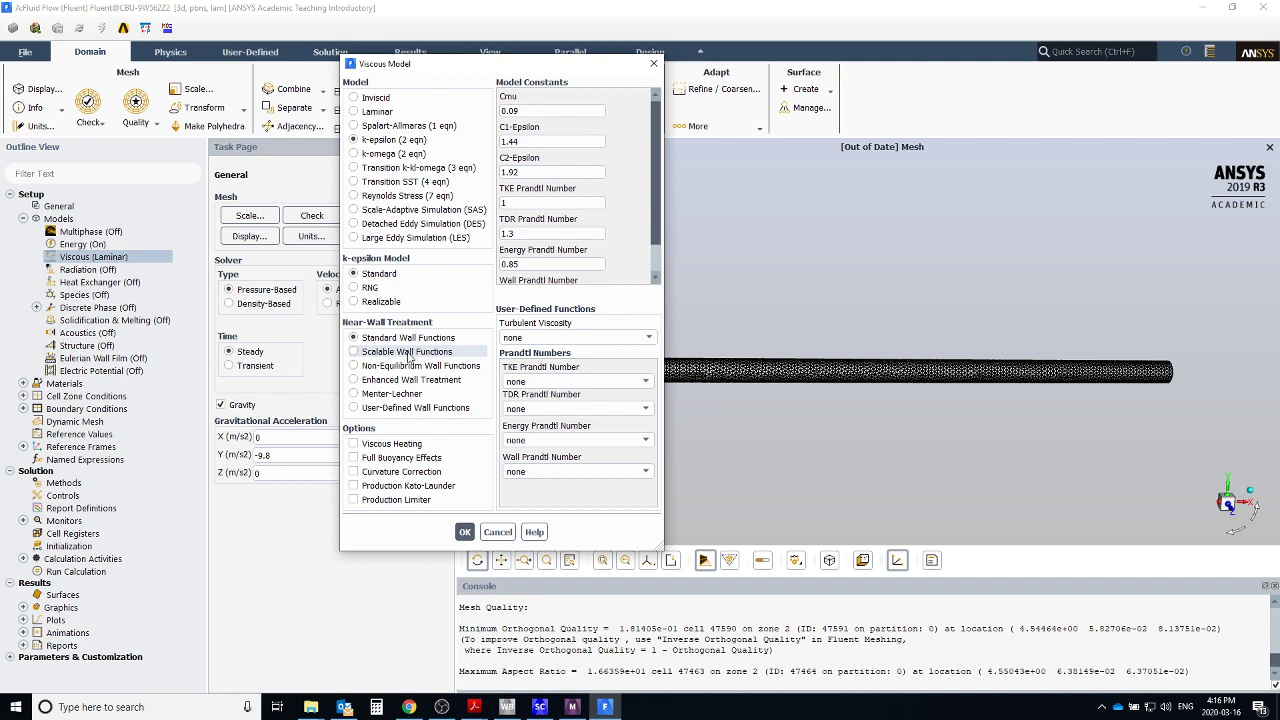
pyautogui.click(464, 532)
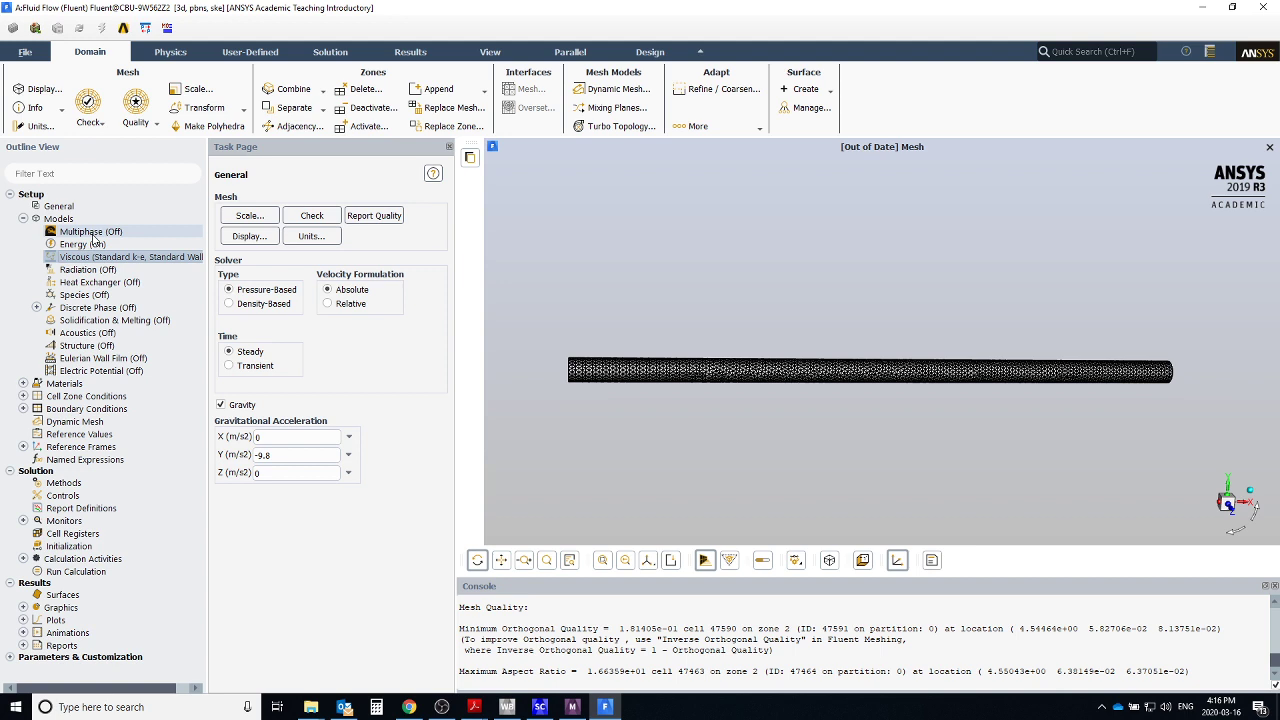
# Open the fluid material air for editing and bring up the Fluent database of fluid materials.
pyautogui.click(80, 299)
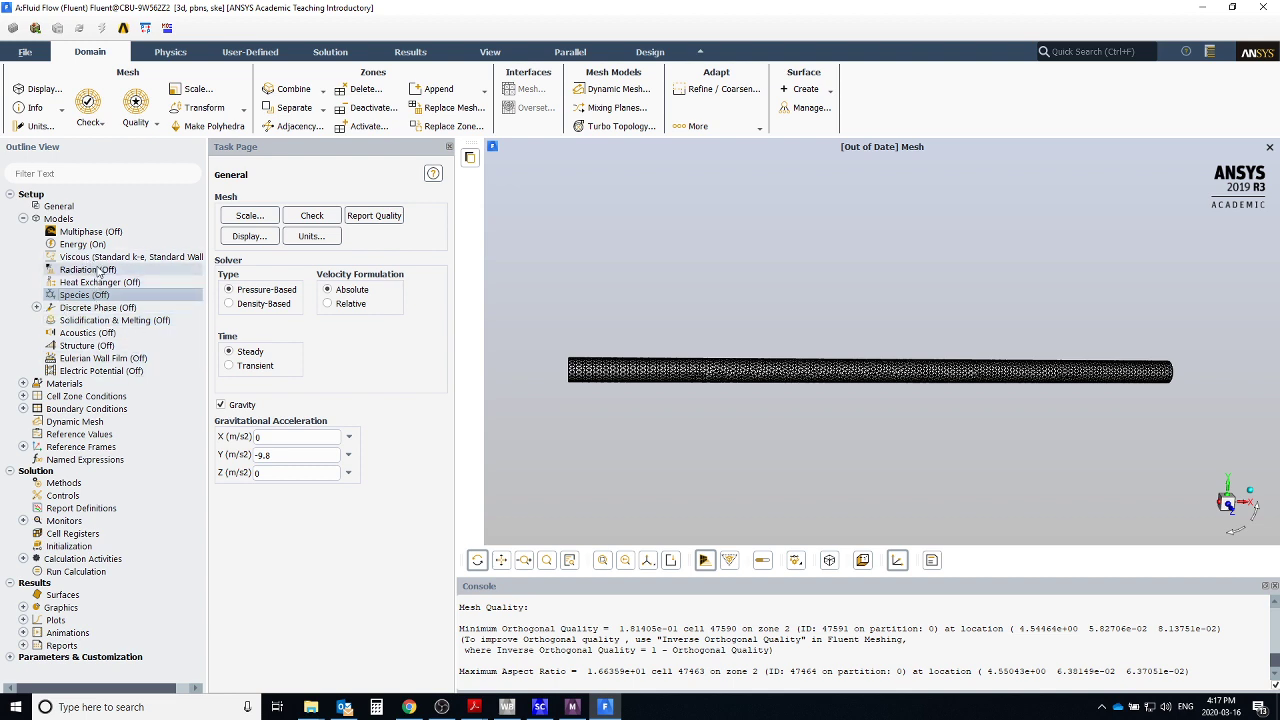
pyautogui.click(23, 218)
pyautogui.click(23, 231)
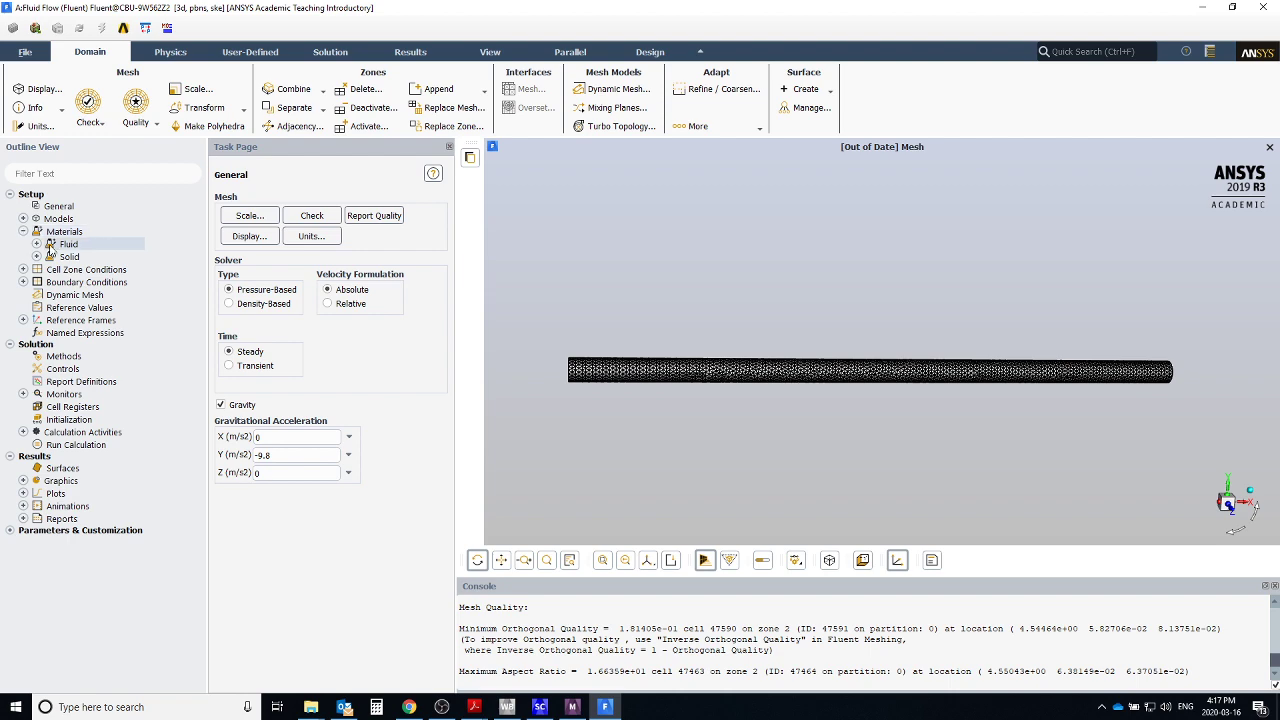
pyautogui.click(37, 244)
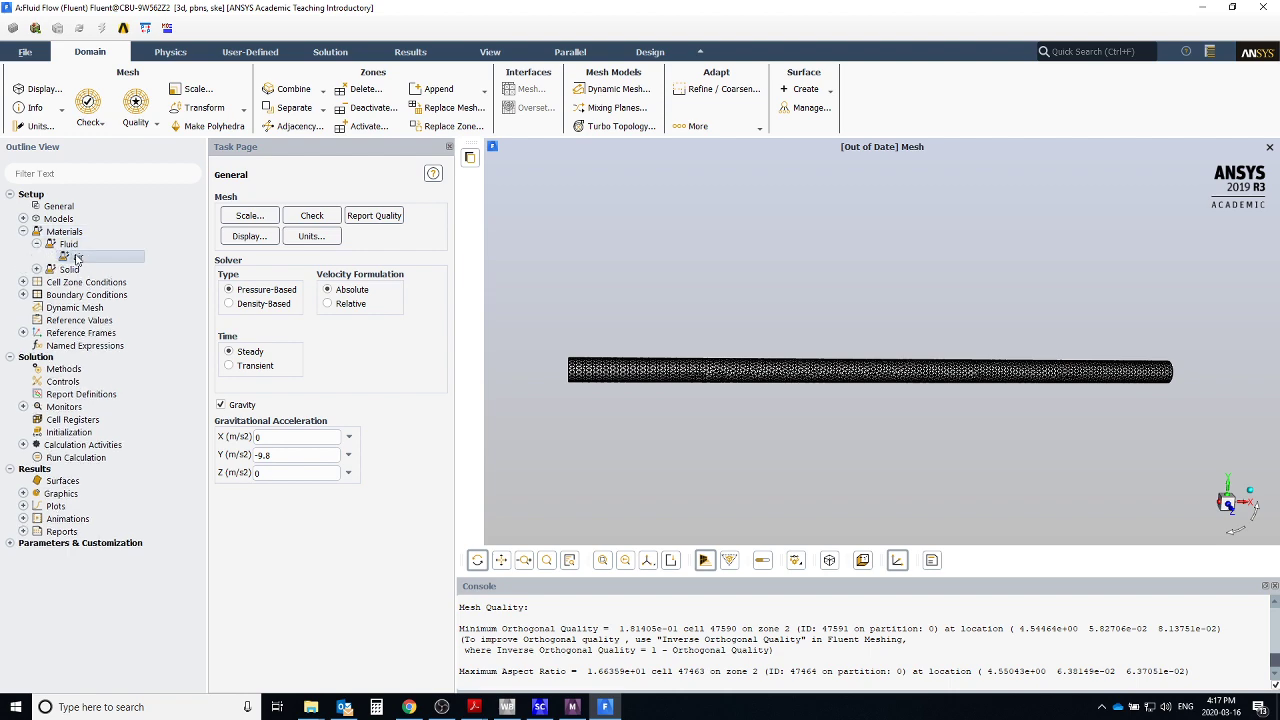
pyautogui.doubleClick(77, 258)
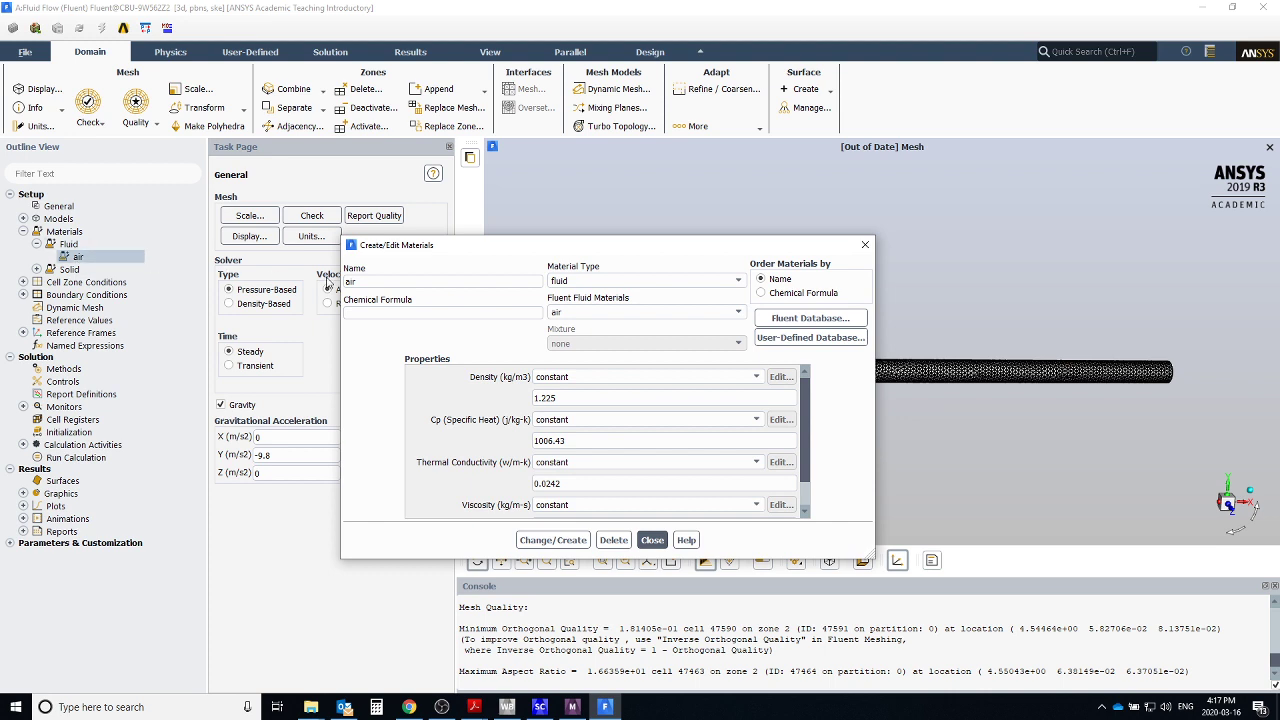
pyautogui.click(791, 319)
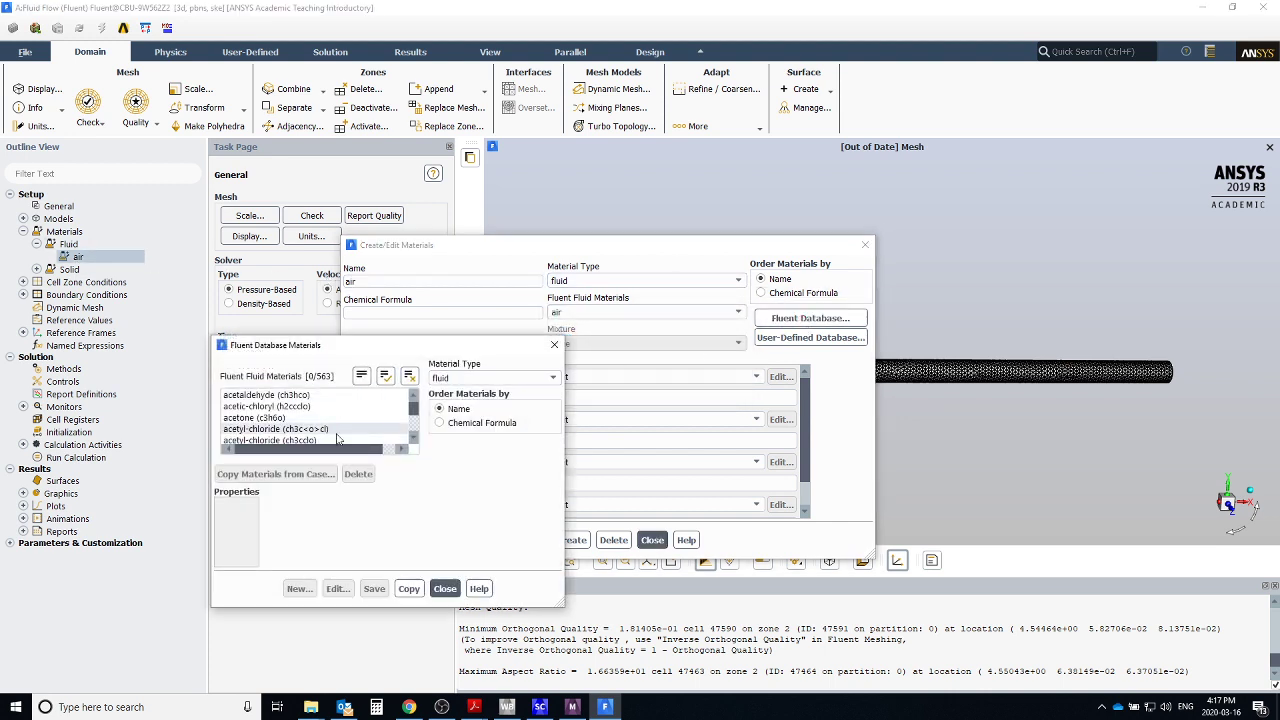
# Copy methane (ch4) from the Fluent database into the case's fluid materials and close both material dialogs.
pyautogui.click(290, 428)
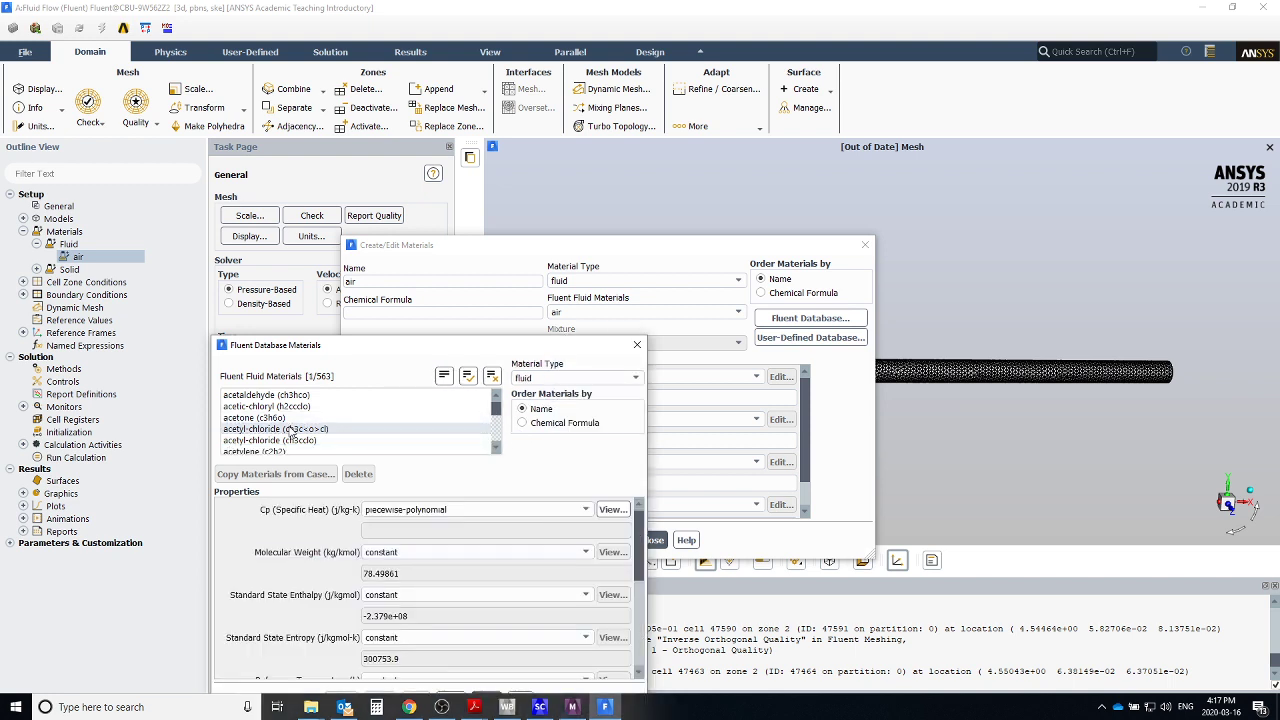
pyautogui.click(290, 429)
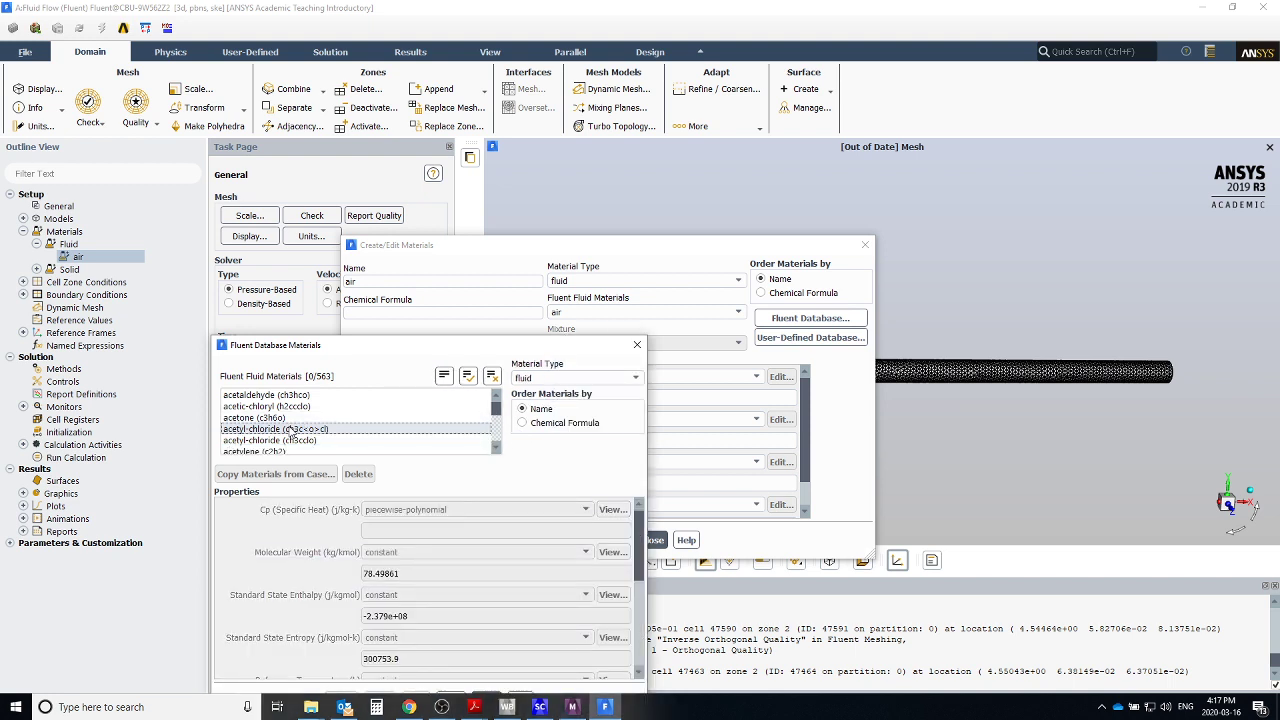
pyautogui.press('m')
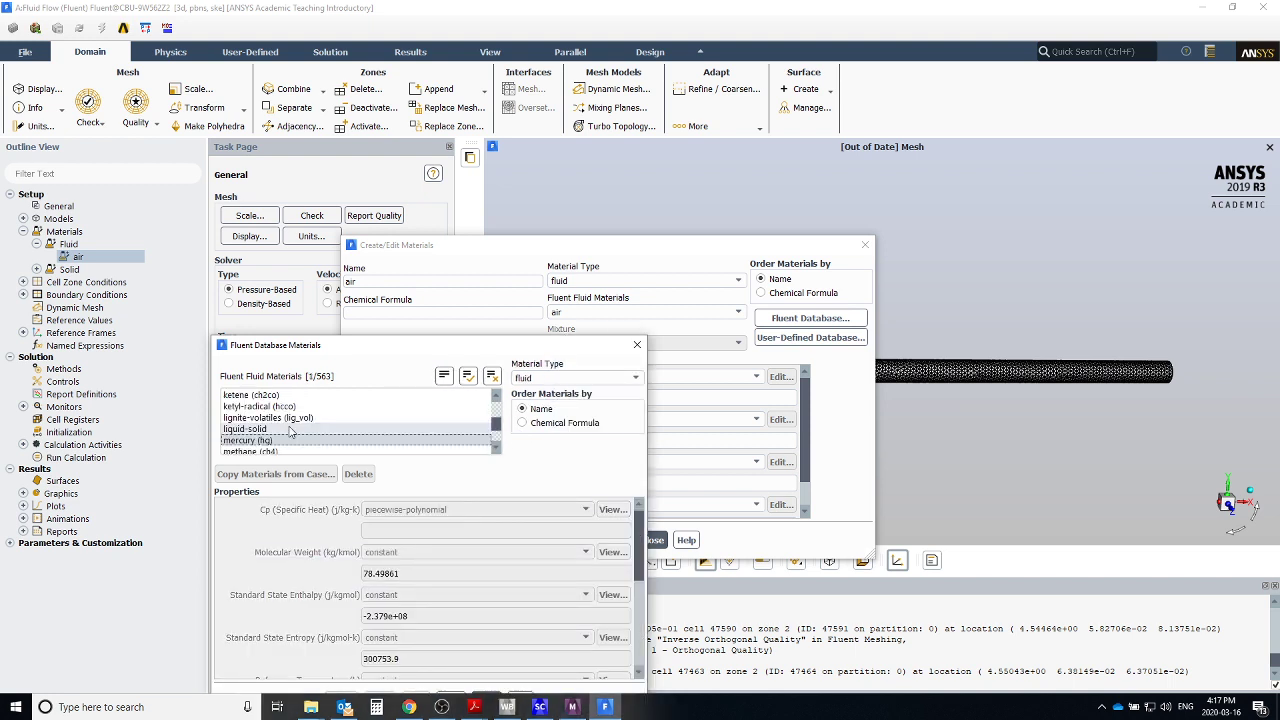
pyautogui.click(495, 448)
pyautogui.click(310, 444)
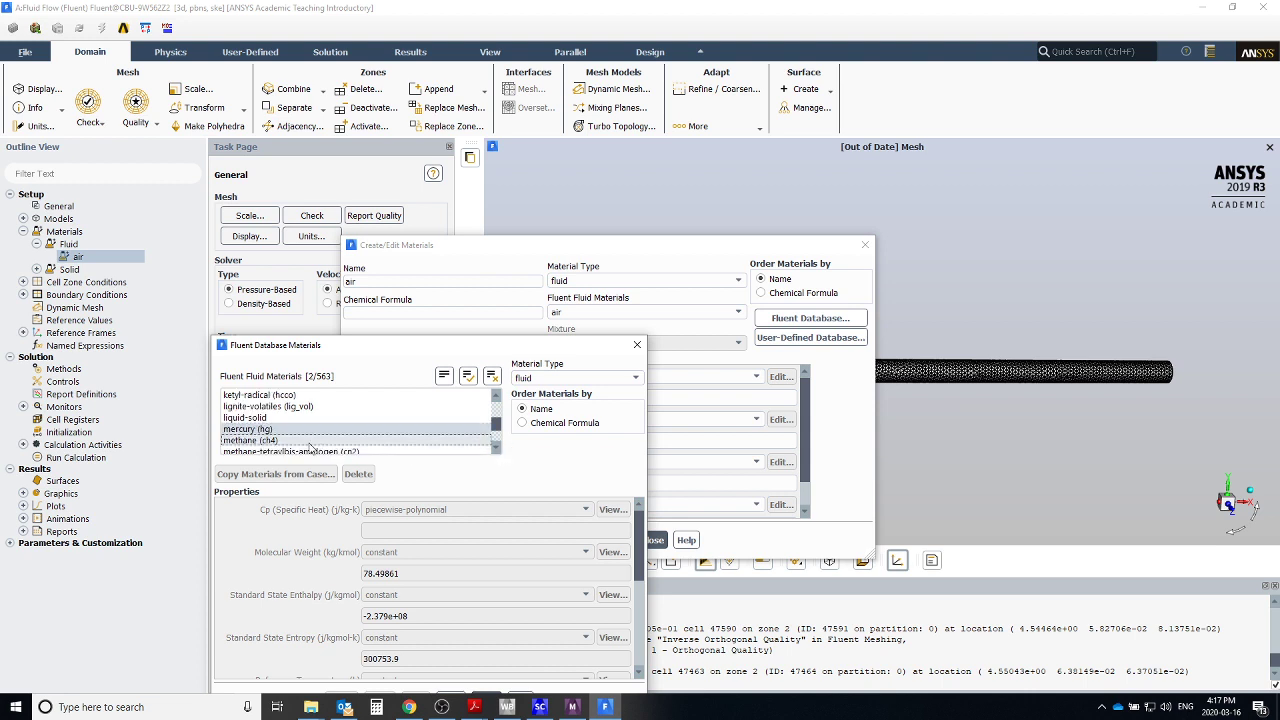
pyautogui.click(274, 440)
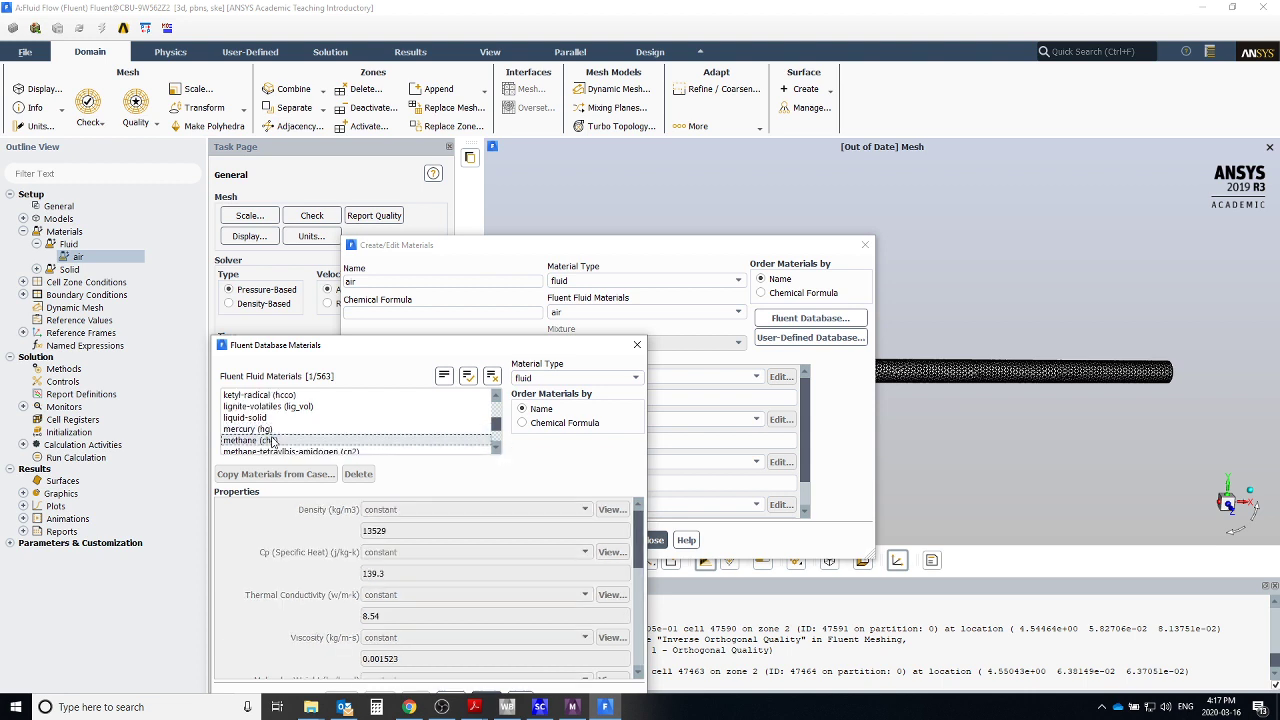
pyautogui.moveTo(499, 354); pyautogui.dragTo(612, 188)
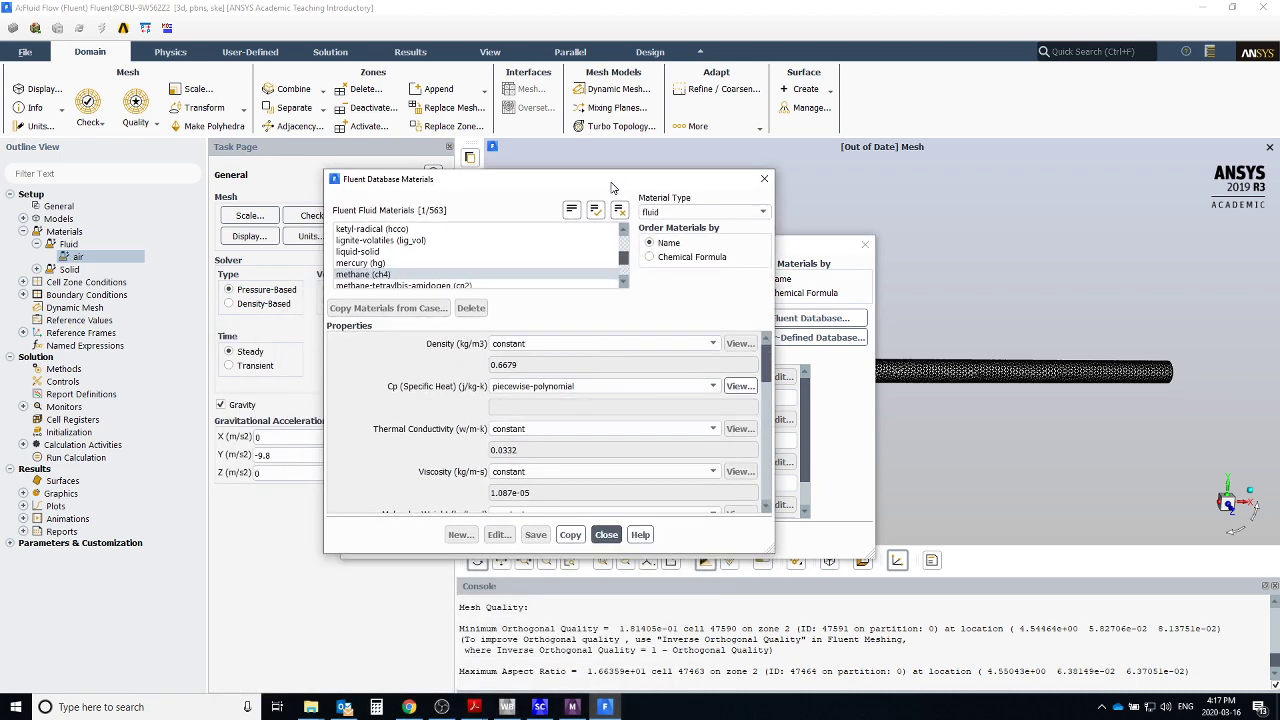
pyautogui.click(570, 534)
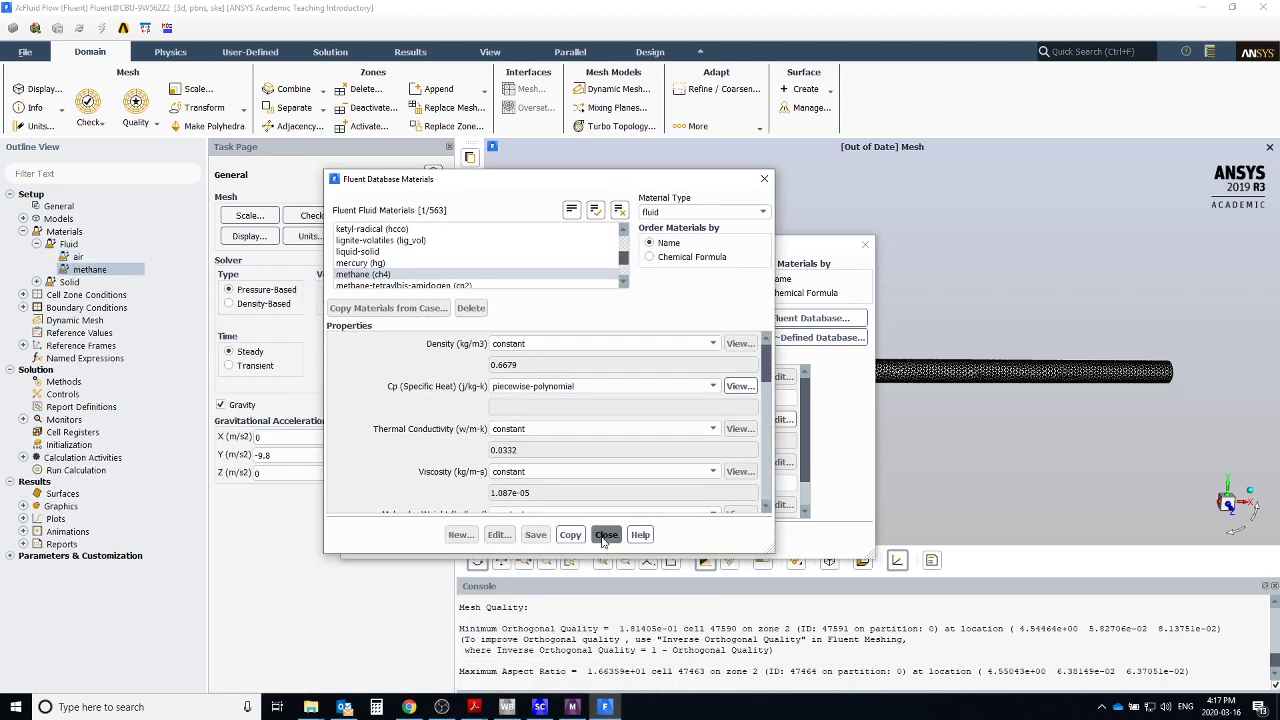
pyautogui.click(606, 534)
pyautogui.click(652, 540)
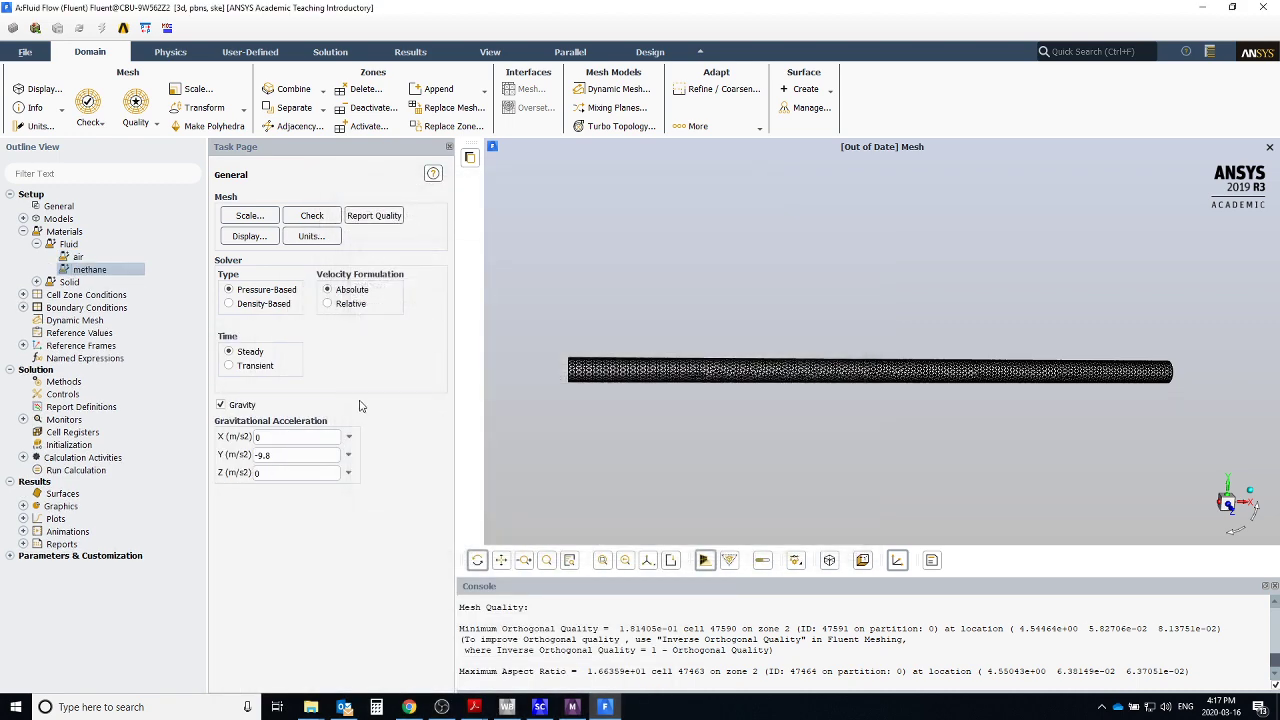
# Assign methane as the material of the fluid cell zone fff_solid.
pyautogui.rightClick(87, 263)
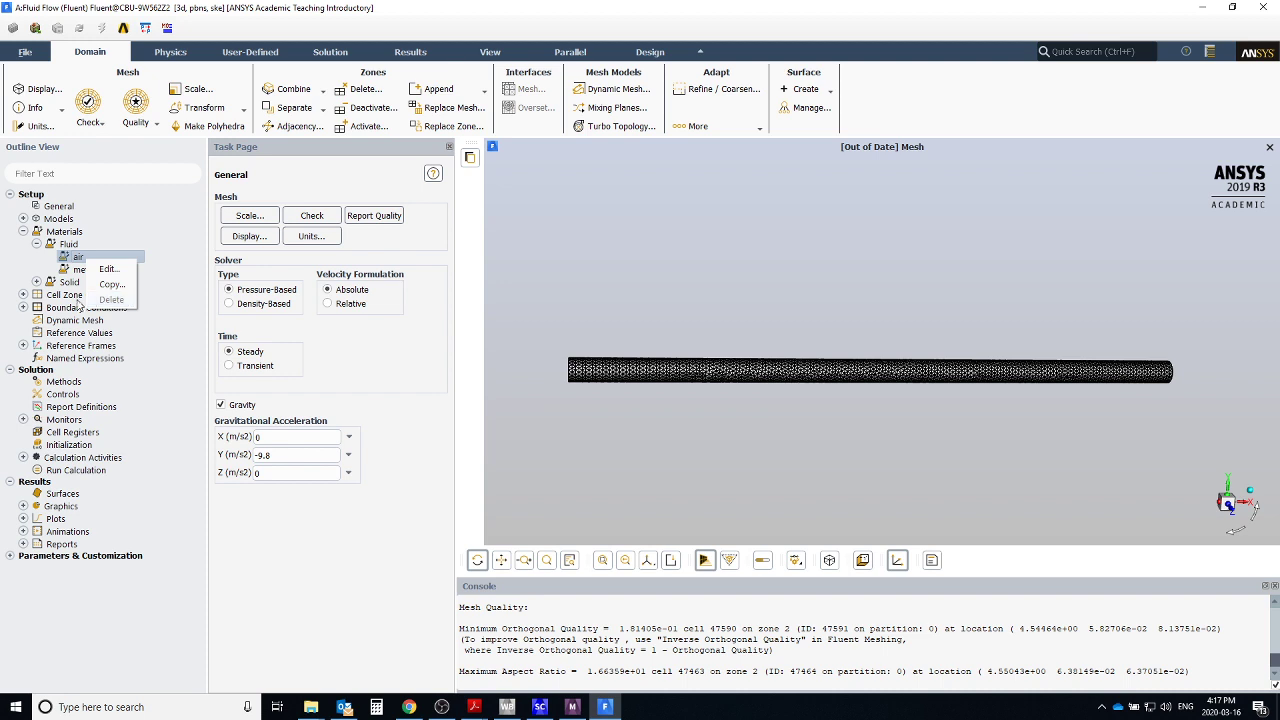
pyautogui.click(75, 300)
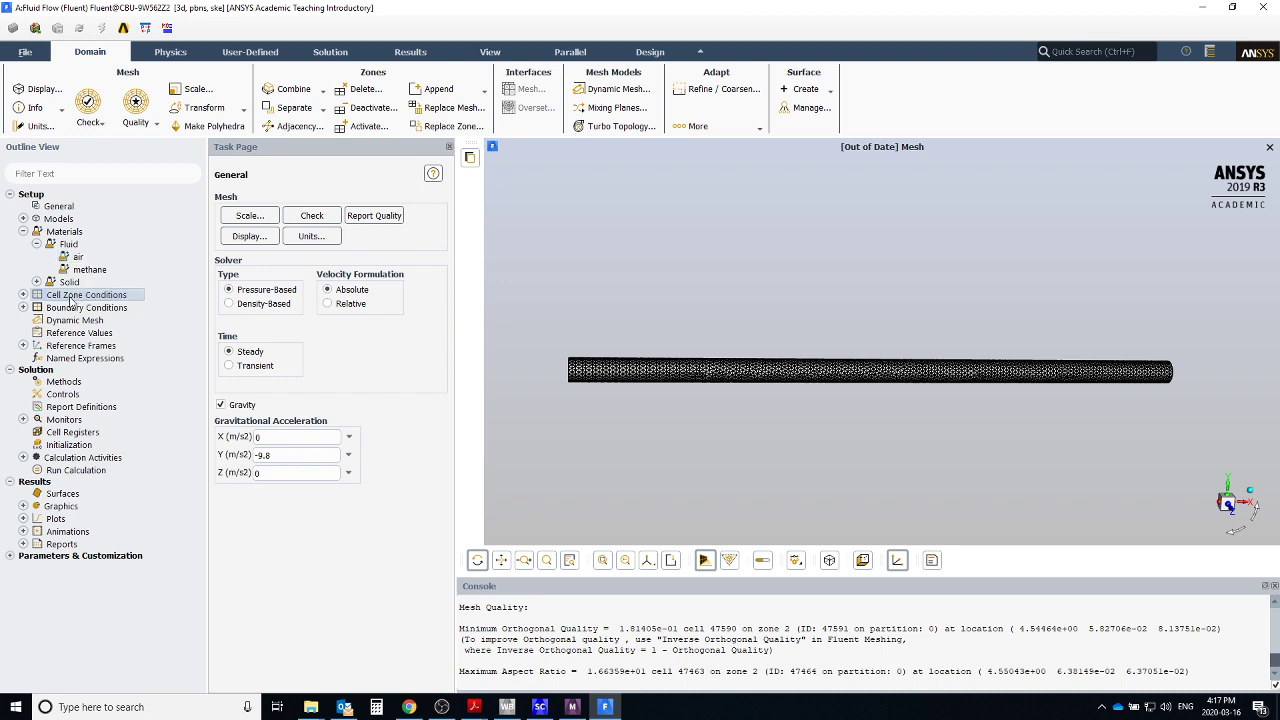
pyautogui.doubleClick(72, 300)
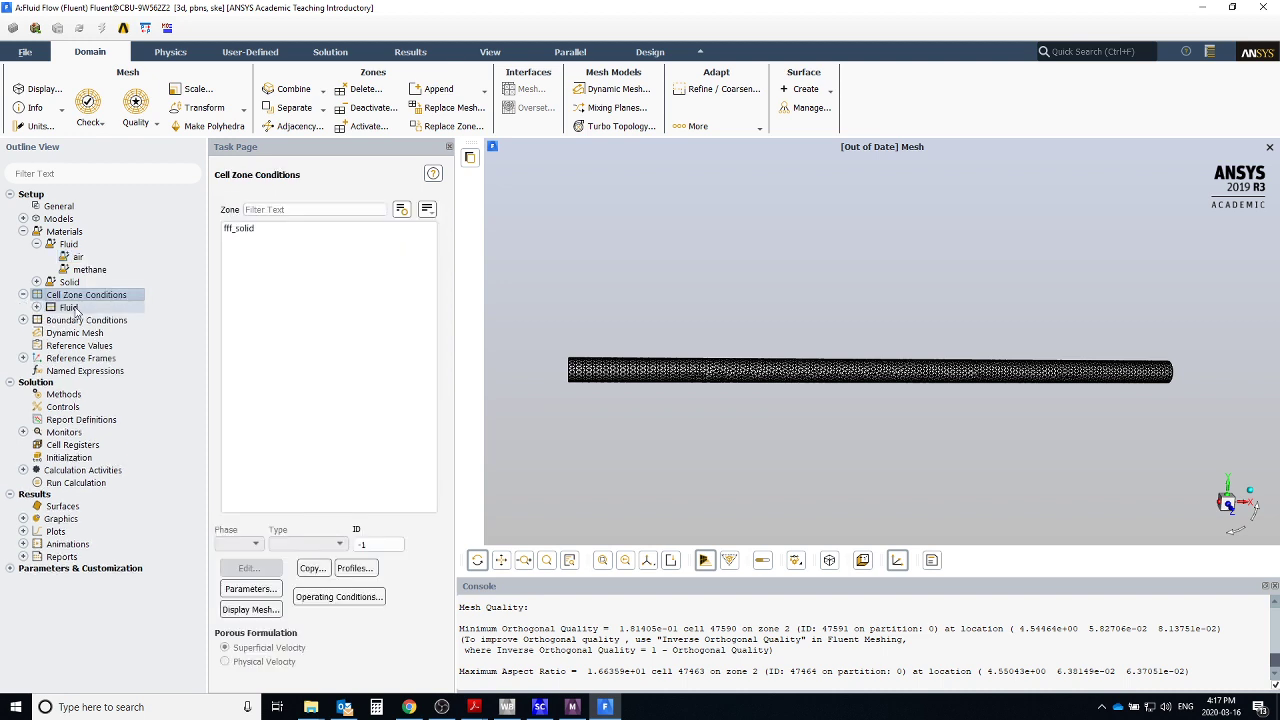
pyautogui.doubleClick(72, 308)
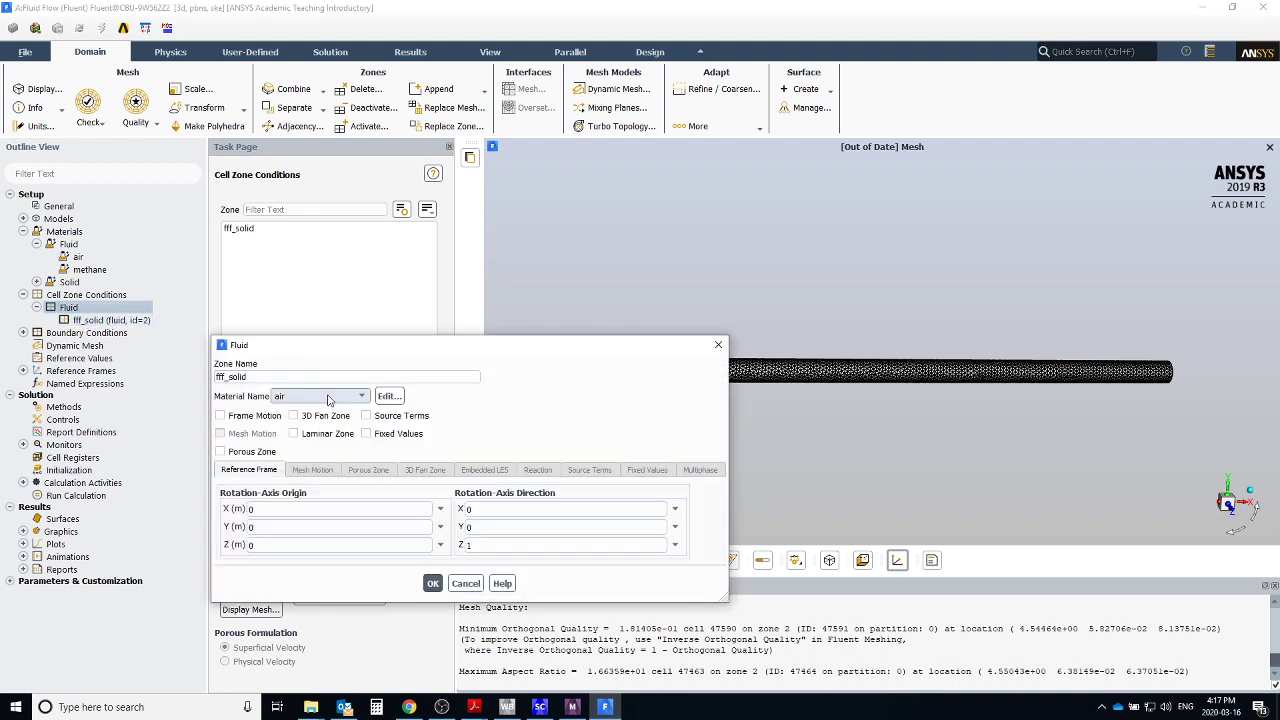
pyautogui.click(92, 321)
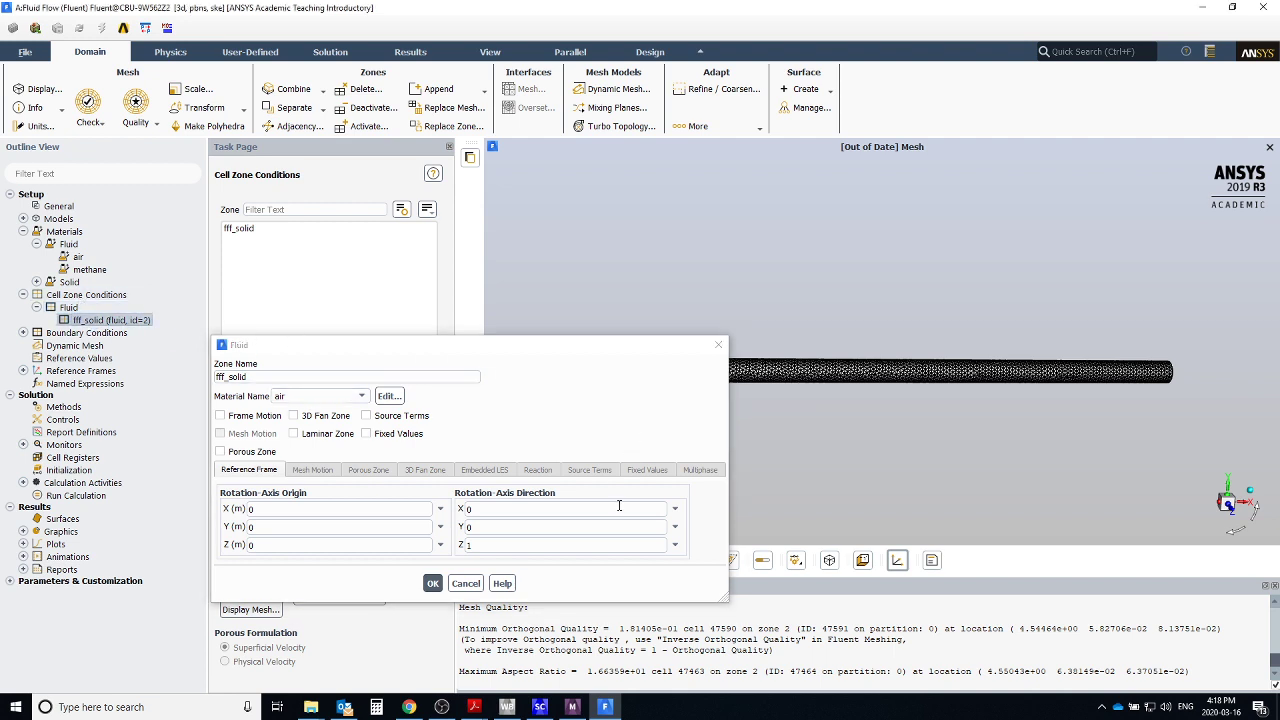
pyautogui.moveTo(455, 350); pyautogui.dragTo(545, 240)
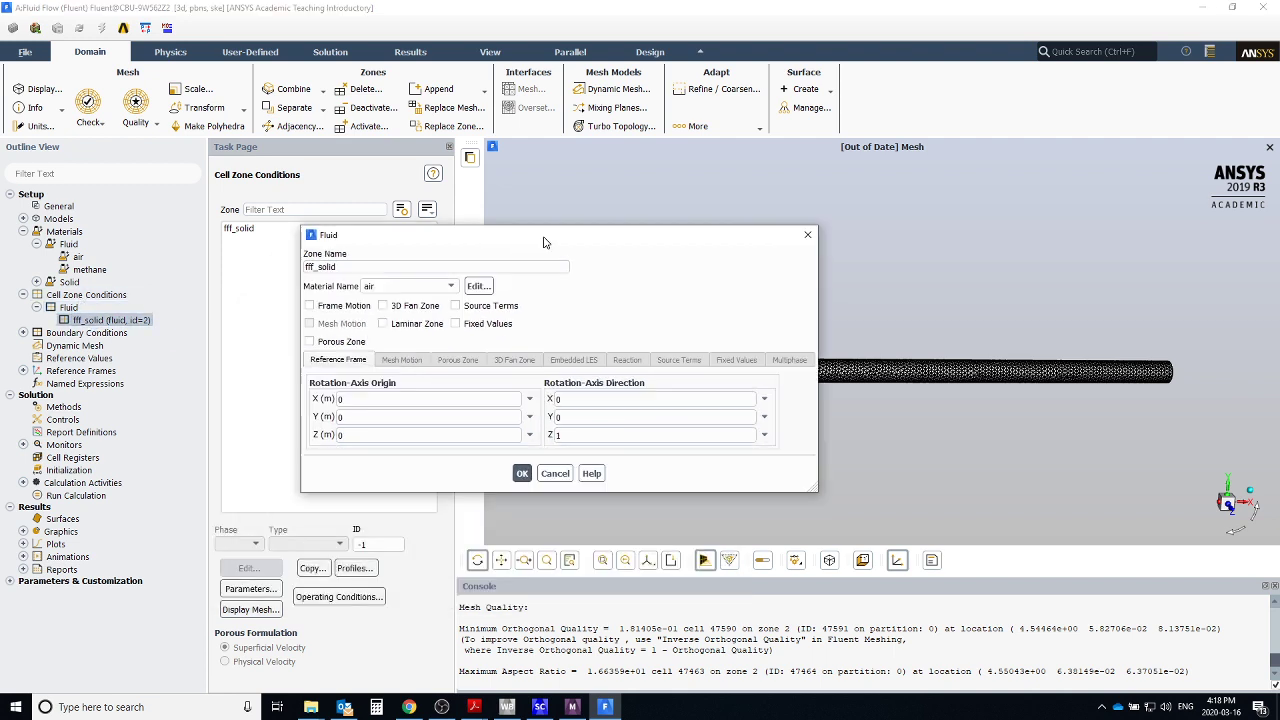
pyautogui.click(442, 288)
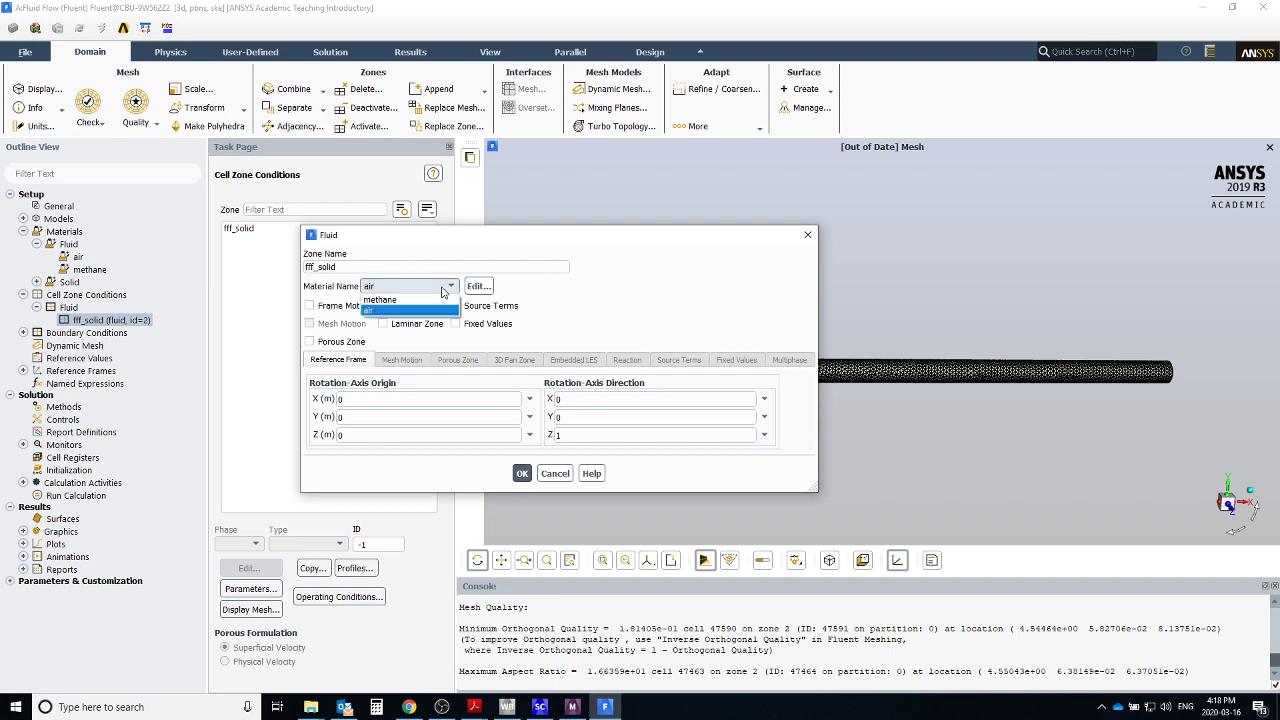
pyautogui.click(385, 300)
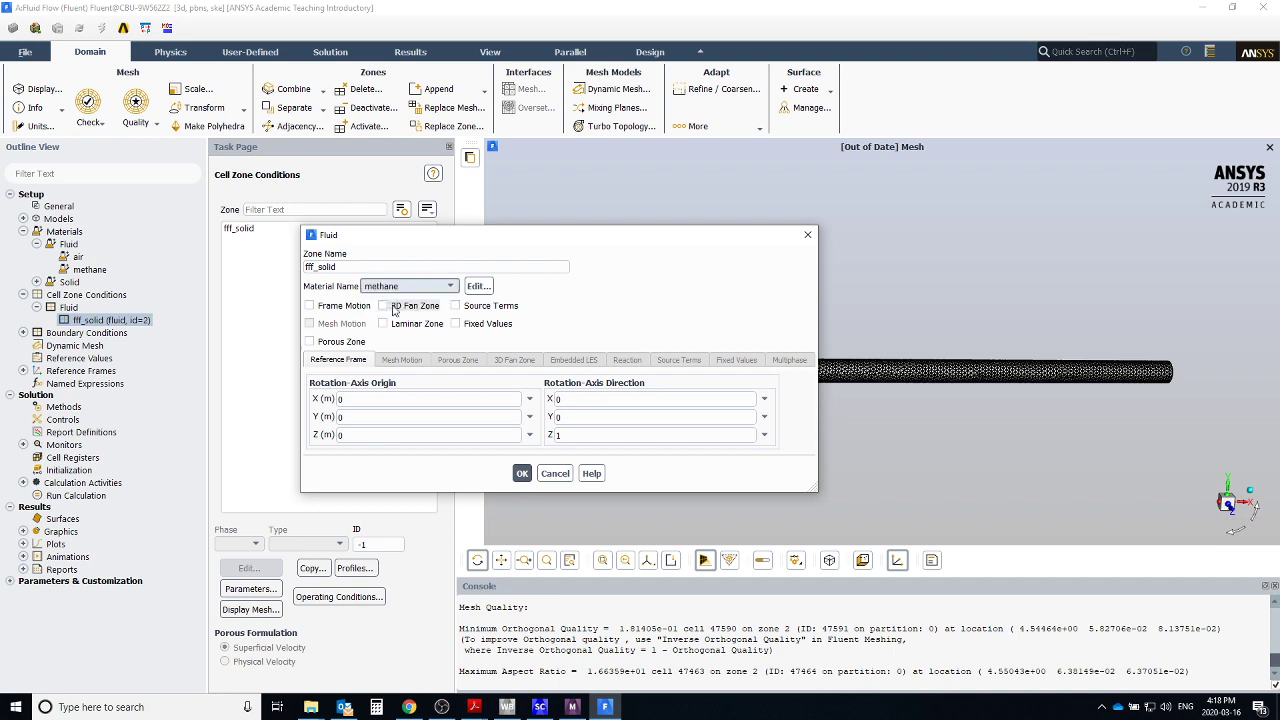
pyautogui.click(522, 473)
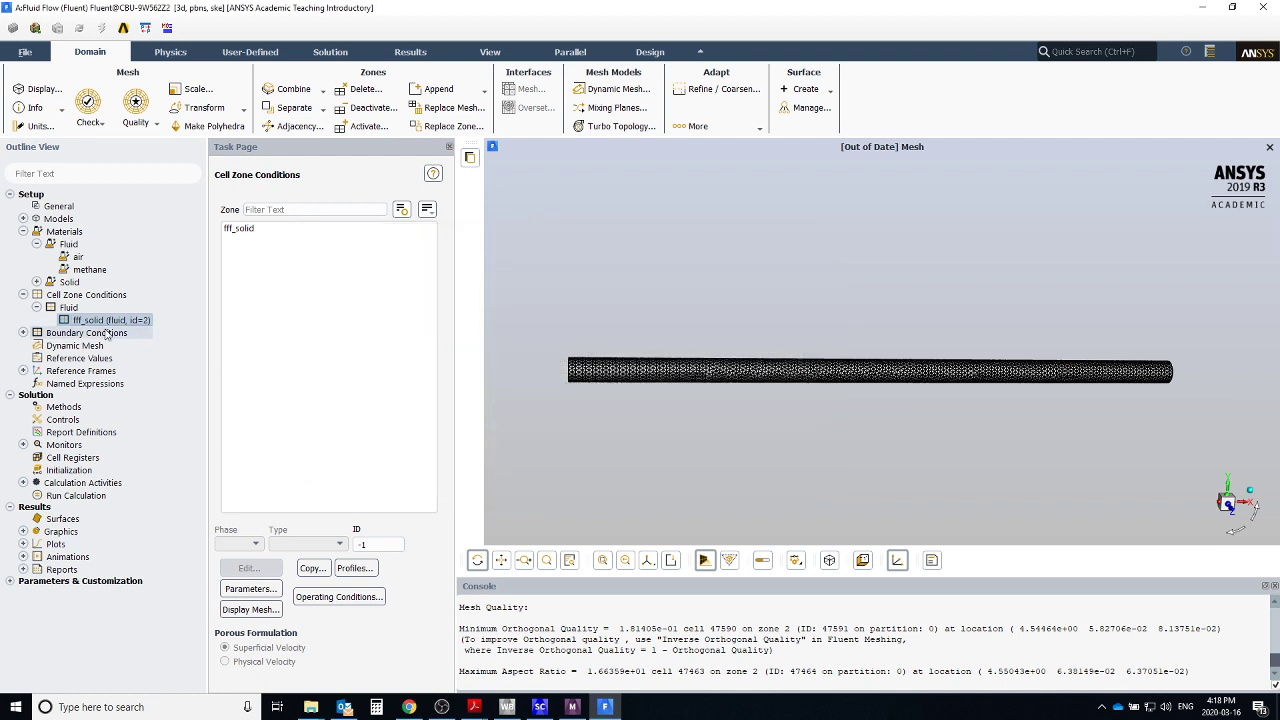
# Delete air from the case's fluid materials.
pyautogui.rightClick(88, 260)
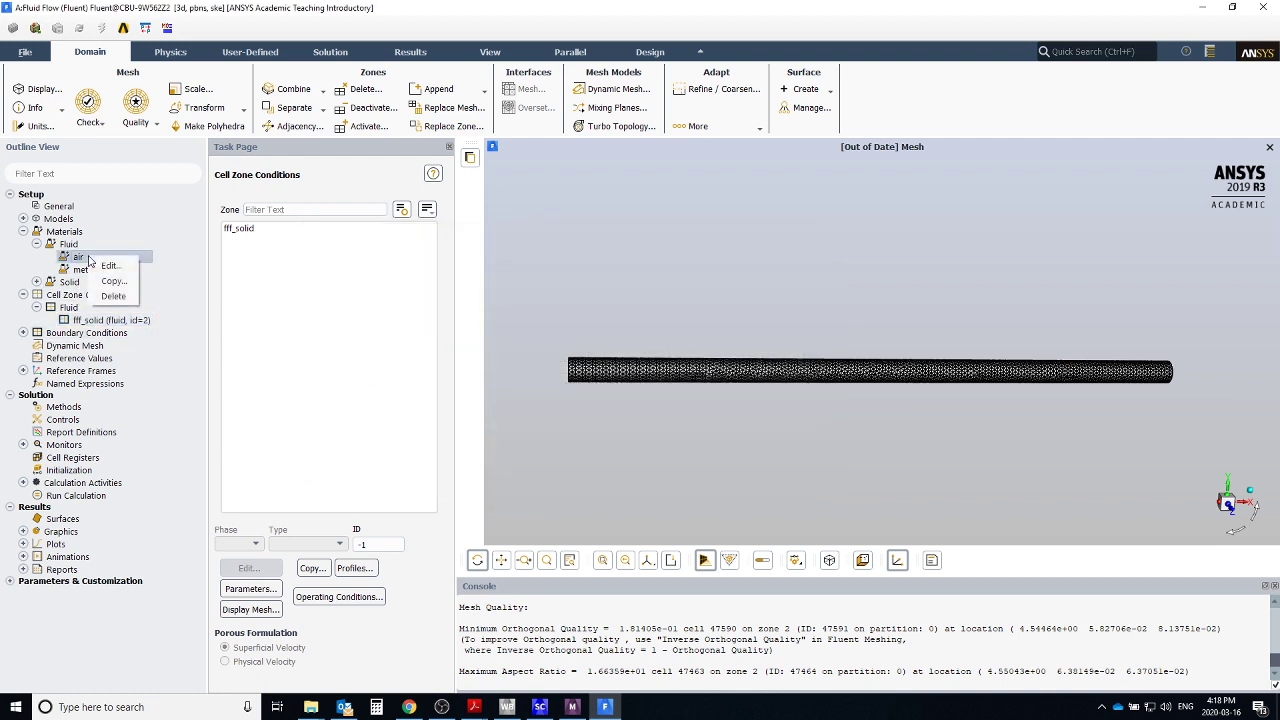
pyautogui.click(118, 290)
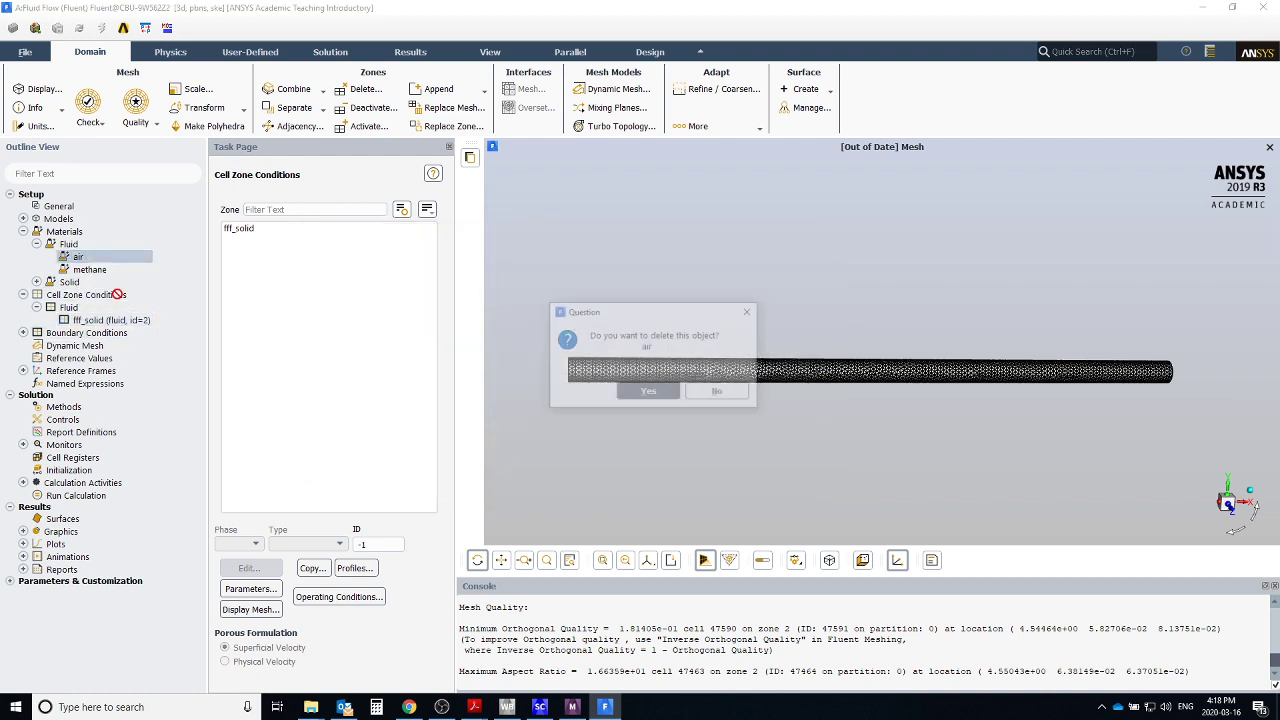
pyautogui.click(650, 392)
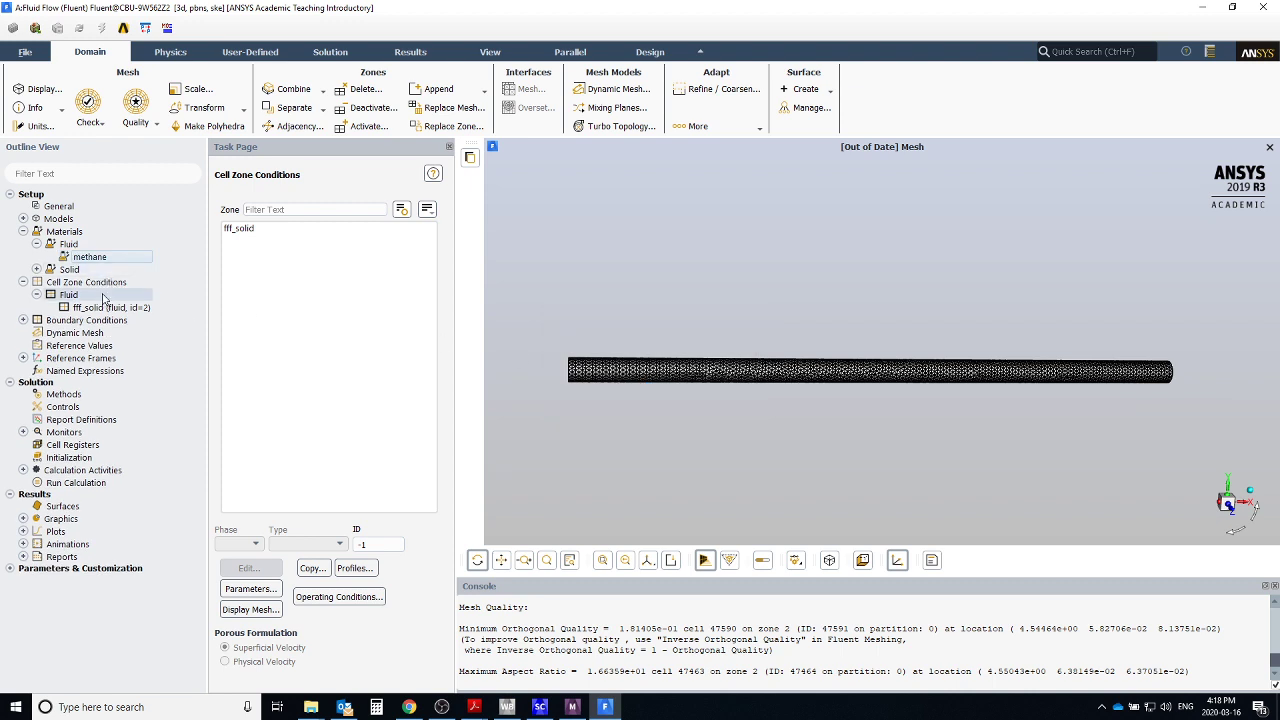
# Copy steel from the Fluent database of solid materials into the case and close both material dialogs.
pyautogui.click(22, 282)
pyautogui.click(36, 269)
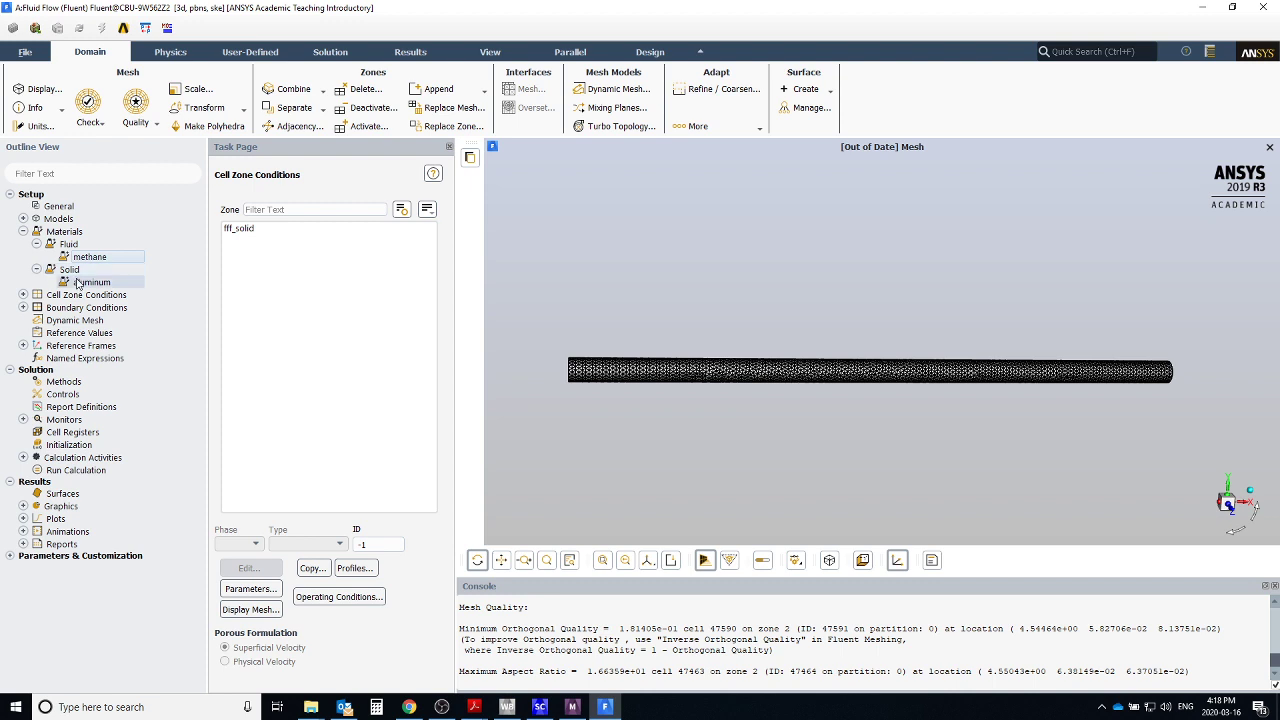
pyautogui.doubleClick(80, 283)
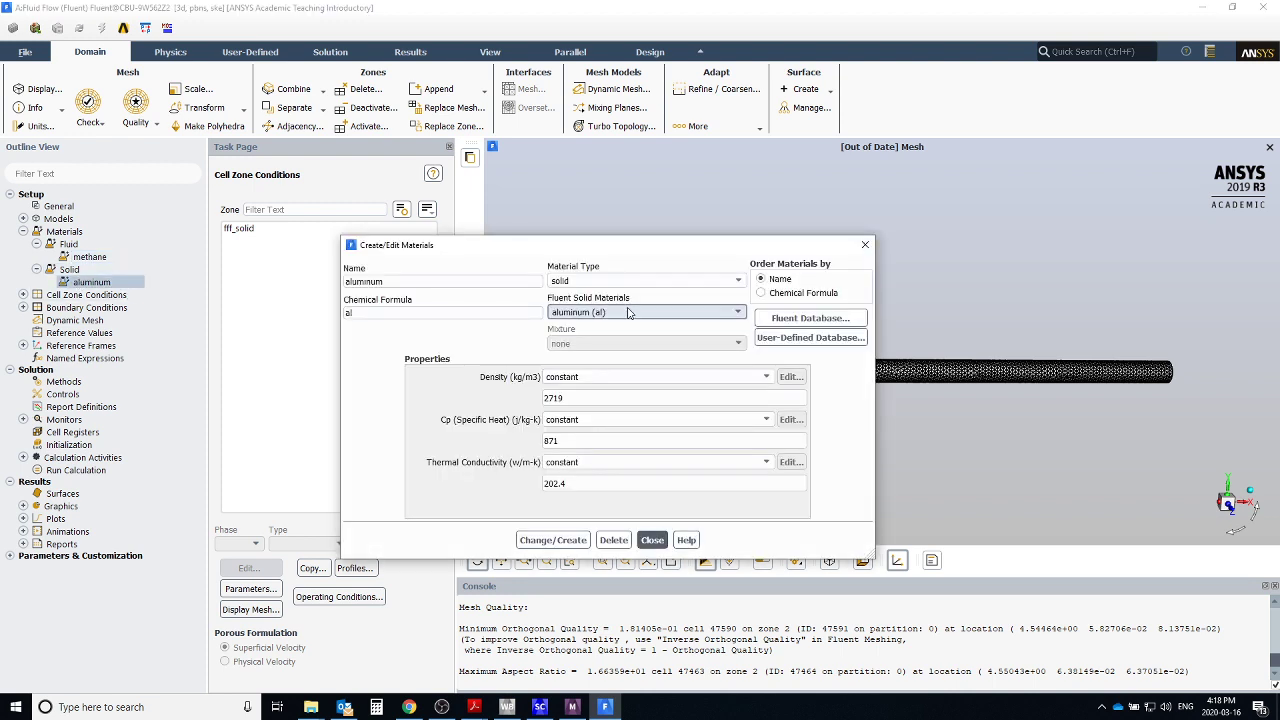
pyautogui.click(802, 320)
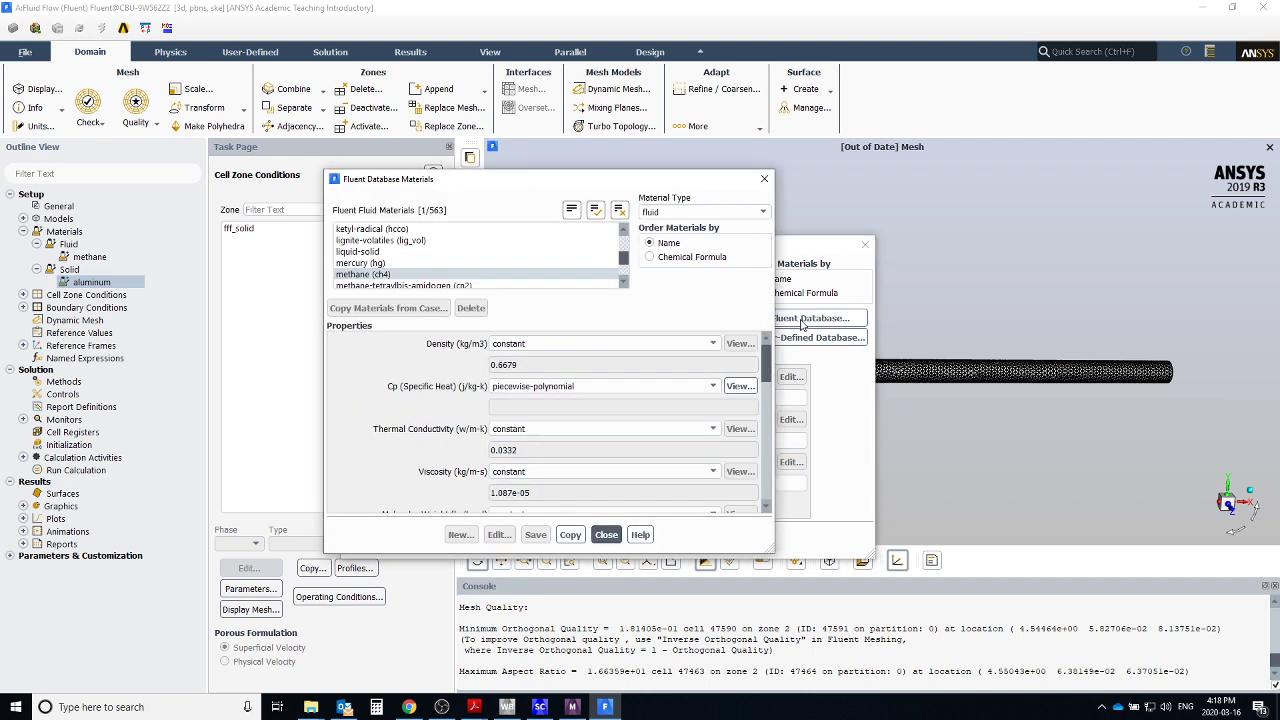
pyautogui.click(660, 216)
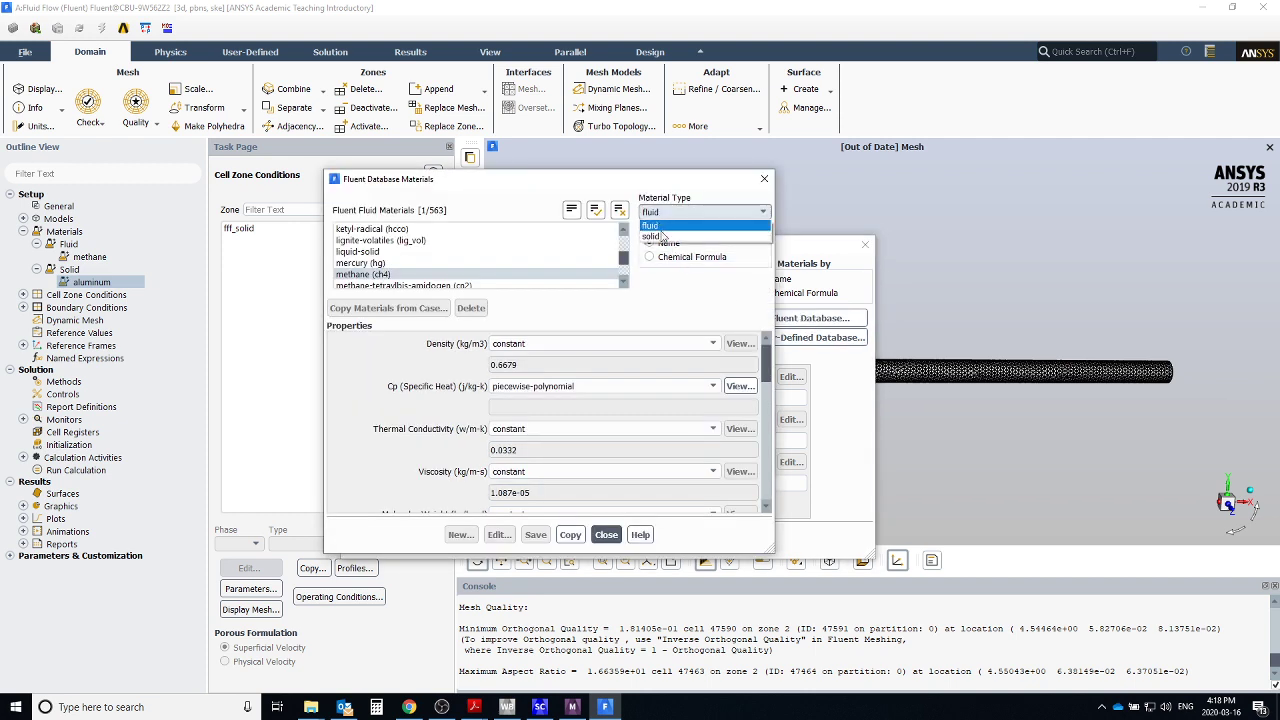
pyautogui.click(662, 235)
pyautogui.click(358, 255)
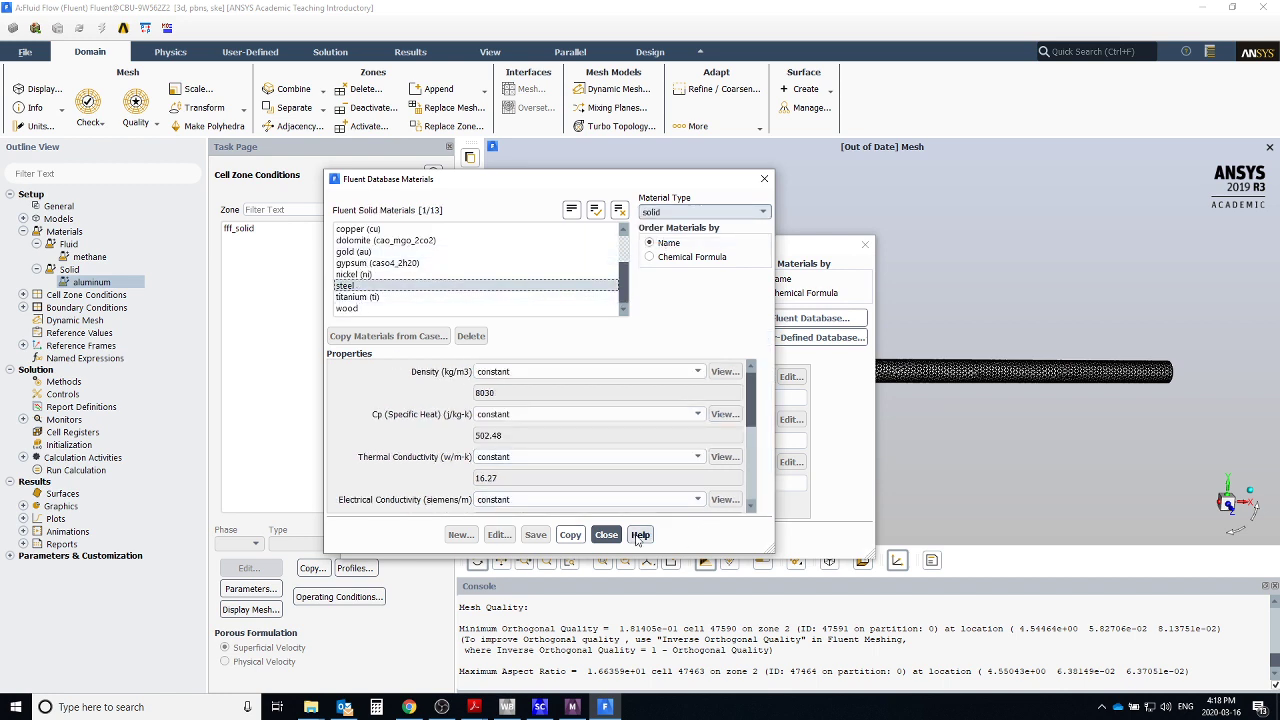
pyautogui.click(570, 534)
pyautogui.click(606, 535)
pyautogui.click(652, 533)
# Set the thermal material of the wall boundary to steel, keeping the stationary, no-slip wall settings.
pyautogui.rightClick(96, 283)
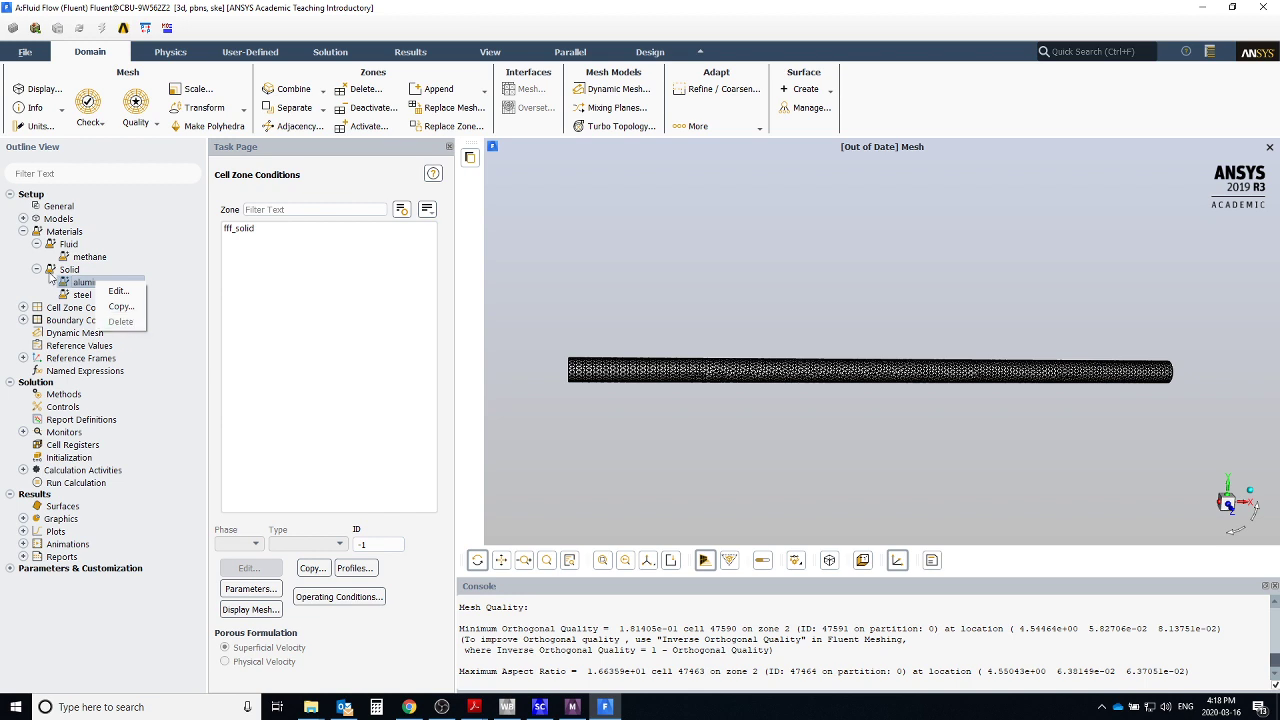
pyautogui.click(78, 285)
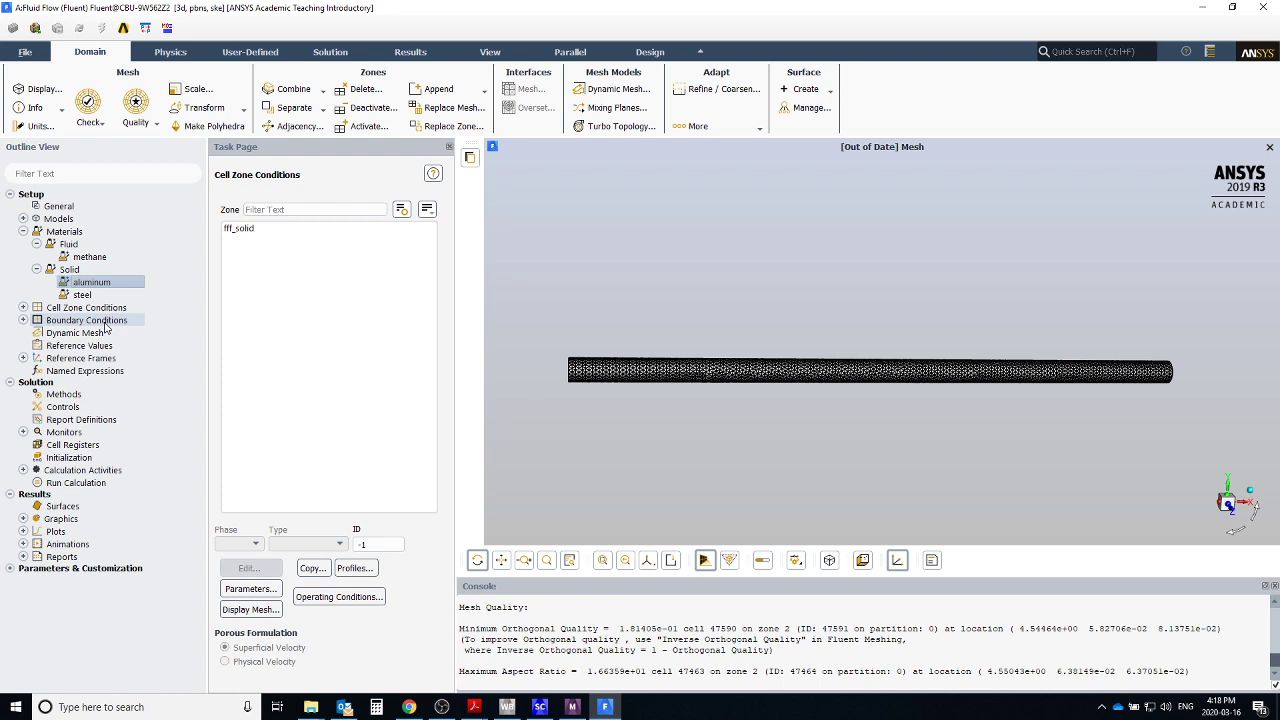
pyautogui.click(67, 323)
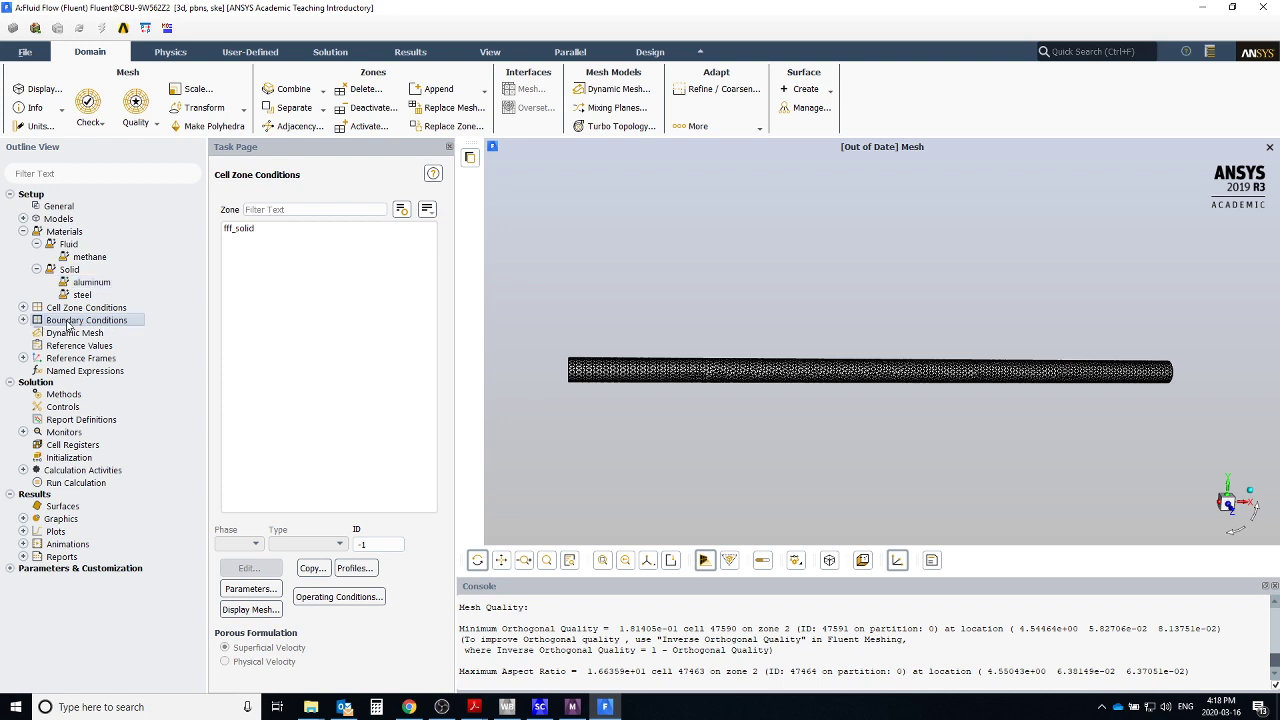
pyautogui.doubleClick(67, 323)
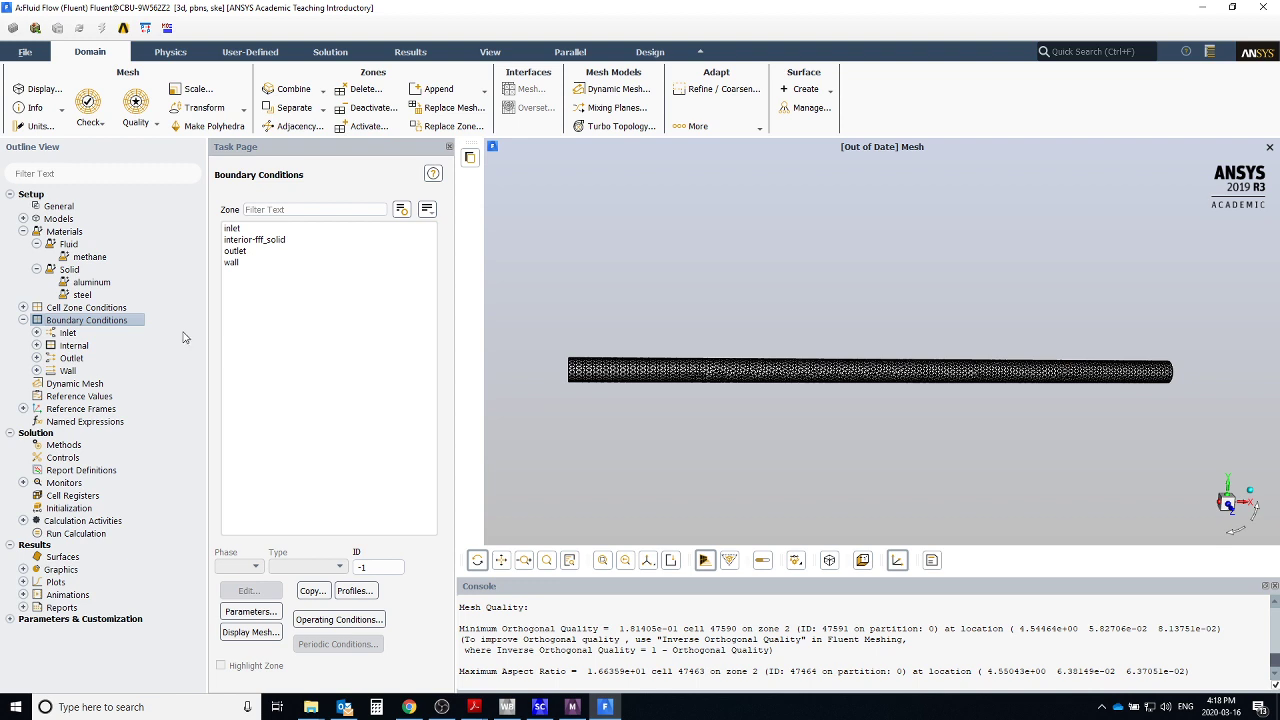
pyautogui.click(231, 264)
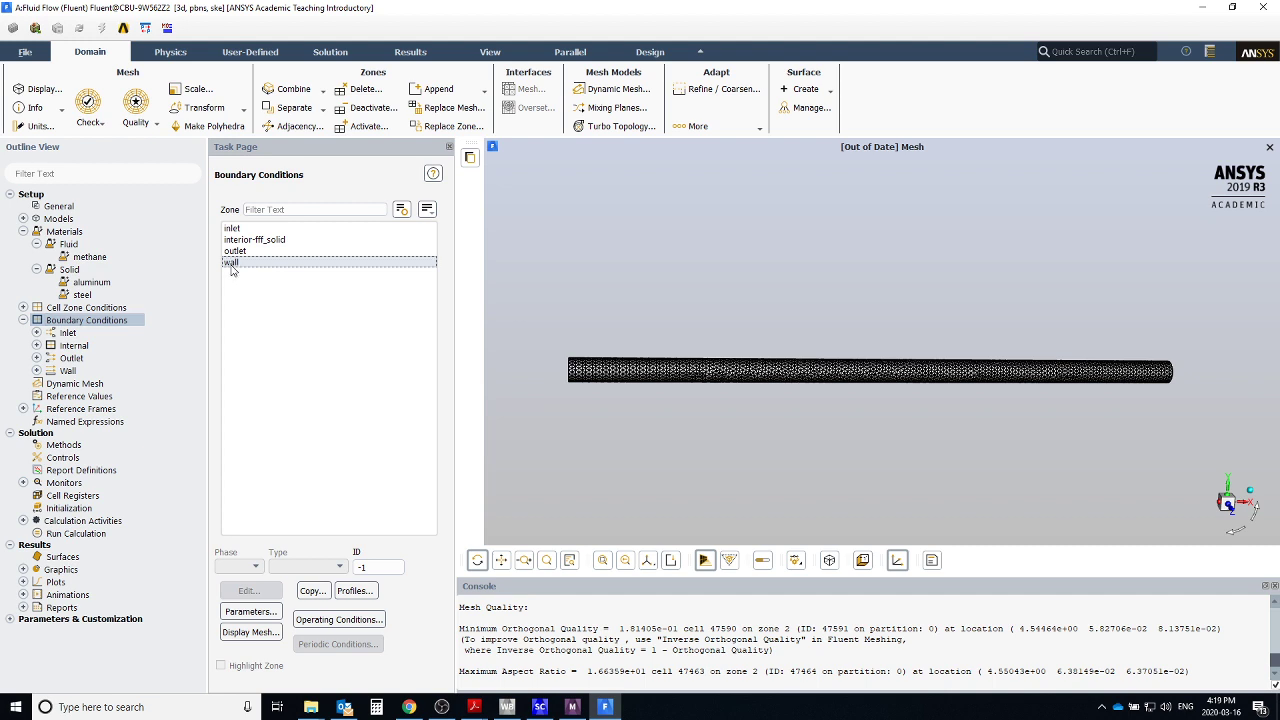
pyautogui.doubleClick(285, 263)
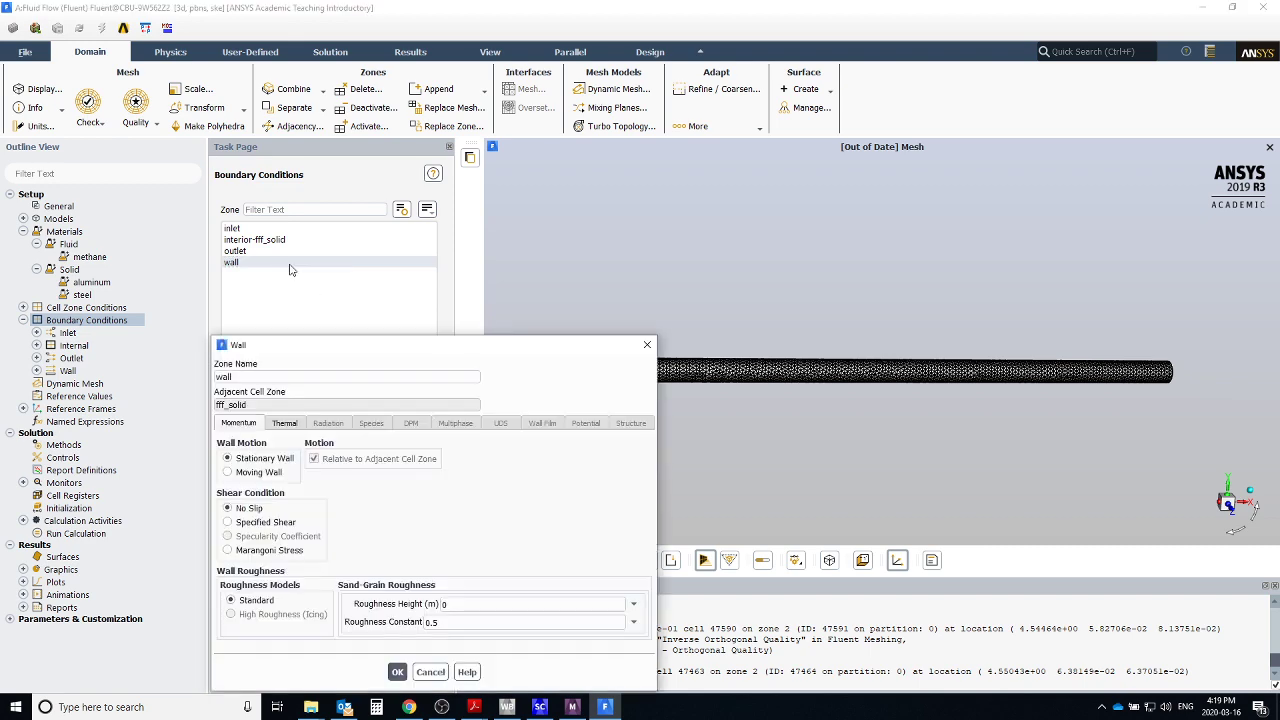
pyautogui.moveTo(312, 354); pyautogui.dragTo(353, 264)
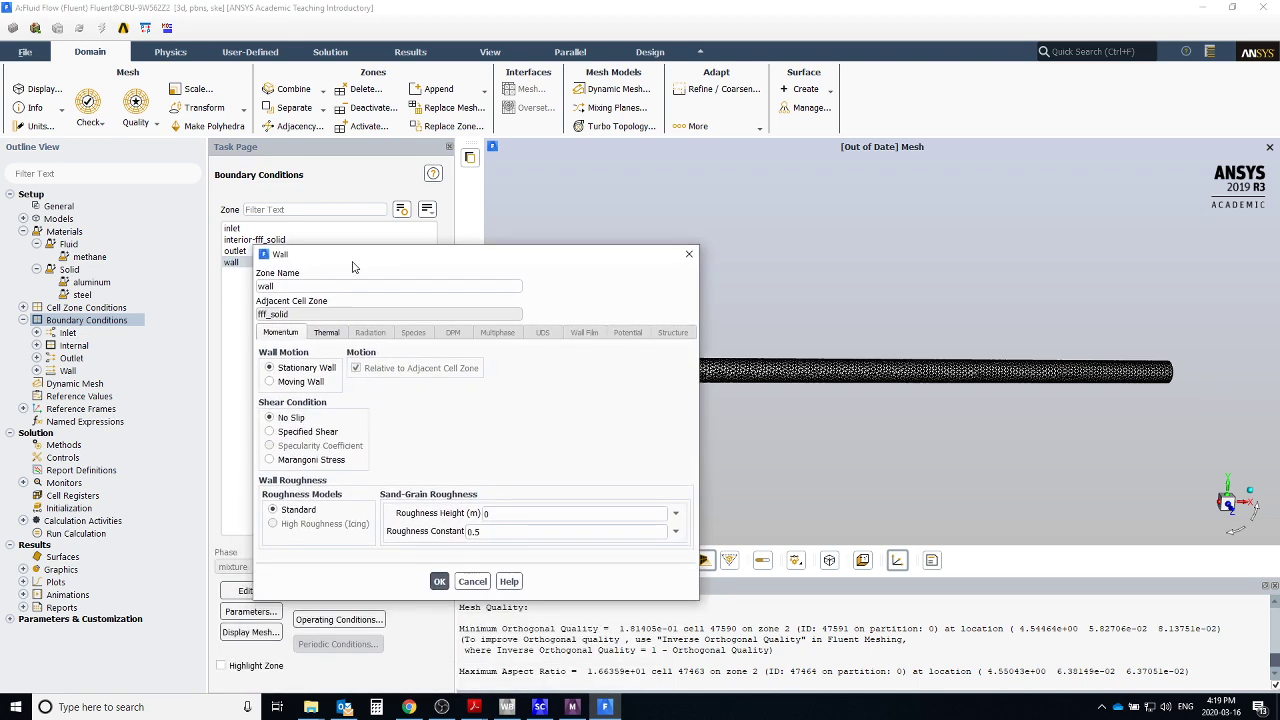
pyautogui.click(324, 334)
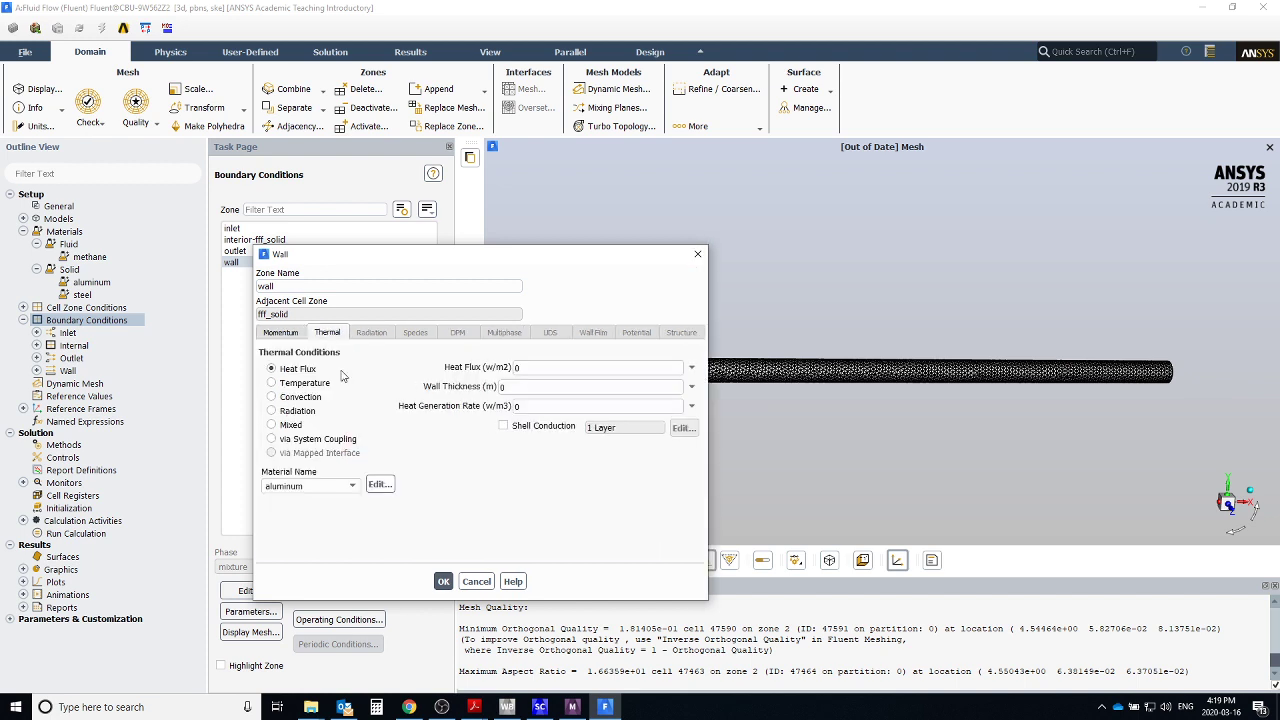
pyautogui.click(346, 488)
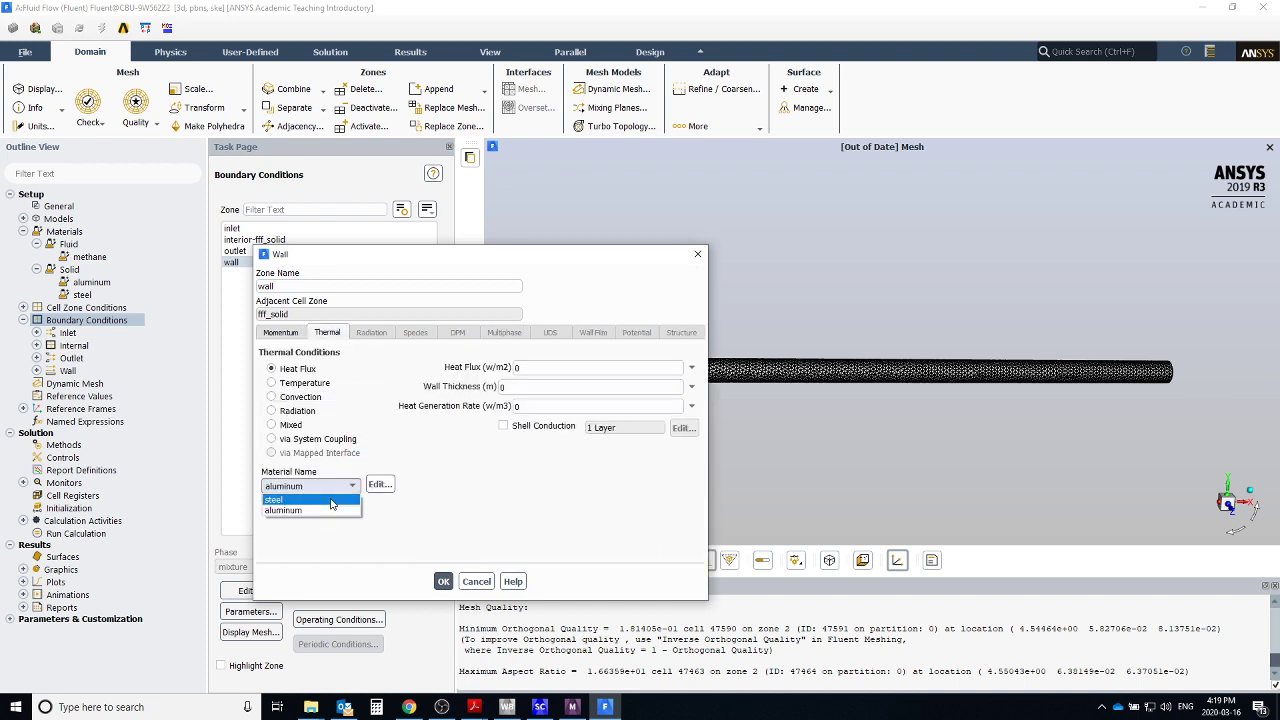
pyautogui.click(331, 500)
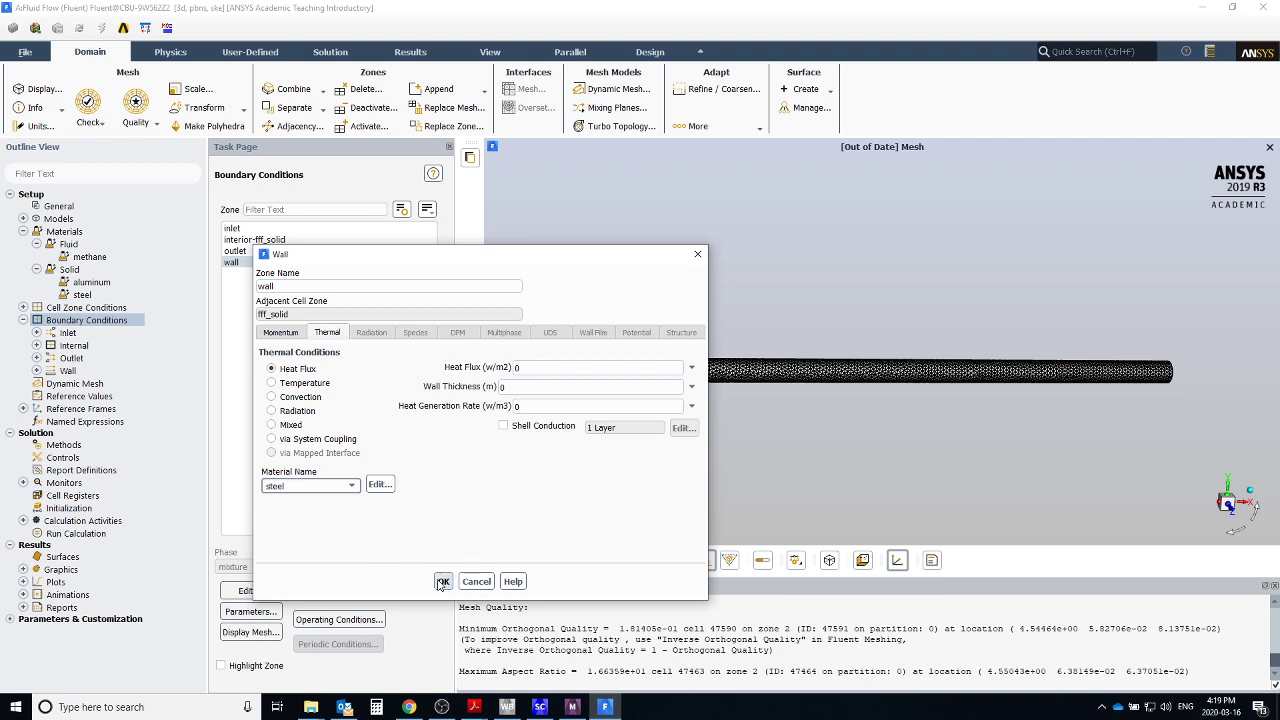
pyautogui.click(279, 334)
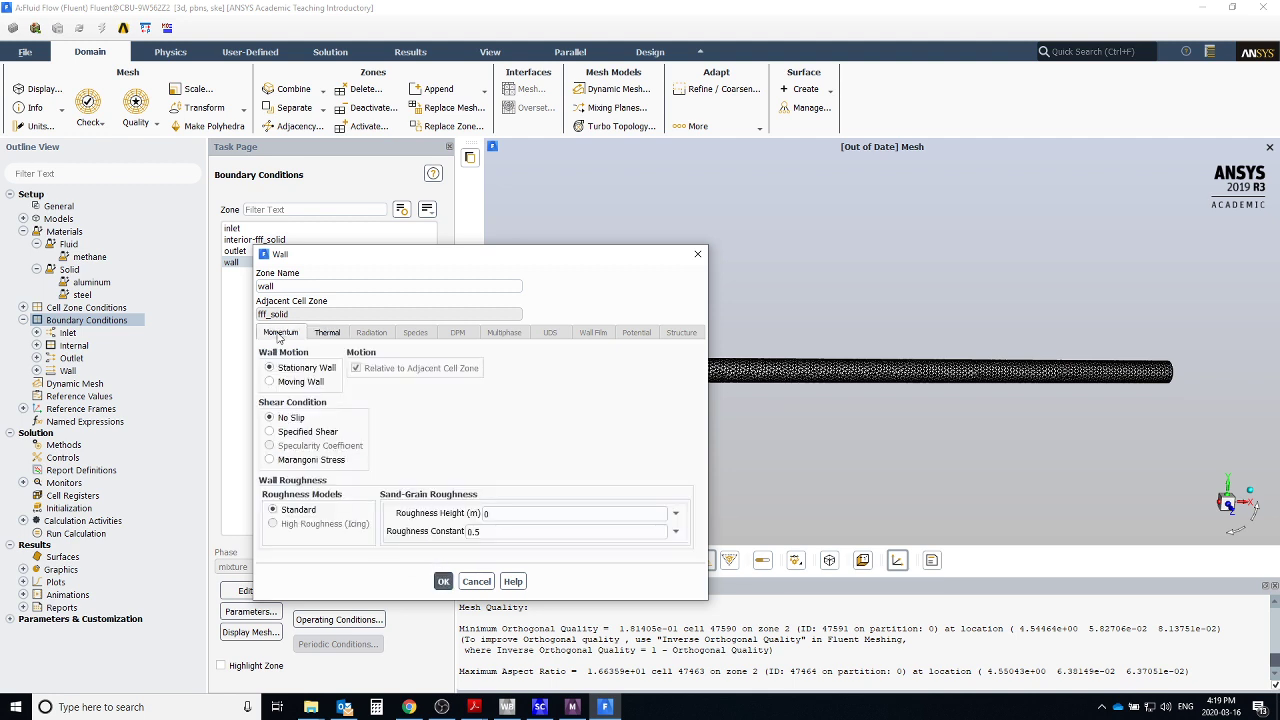
pyautogui.click(444, 581)
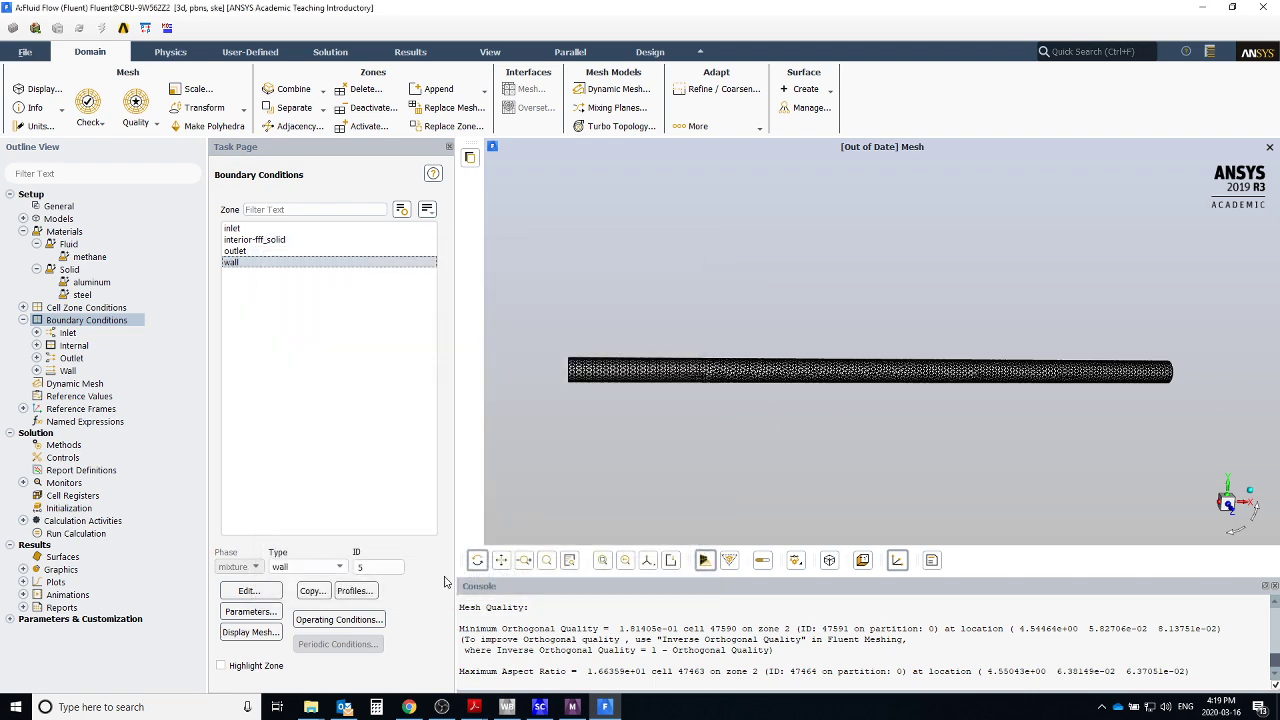
# Delete aluminum from the case's solid materials.
pyautogui.click(90, 283)
pyautogui.rightClick(90, 290)
pyautogui.click(115, 326)
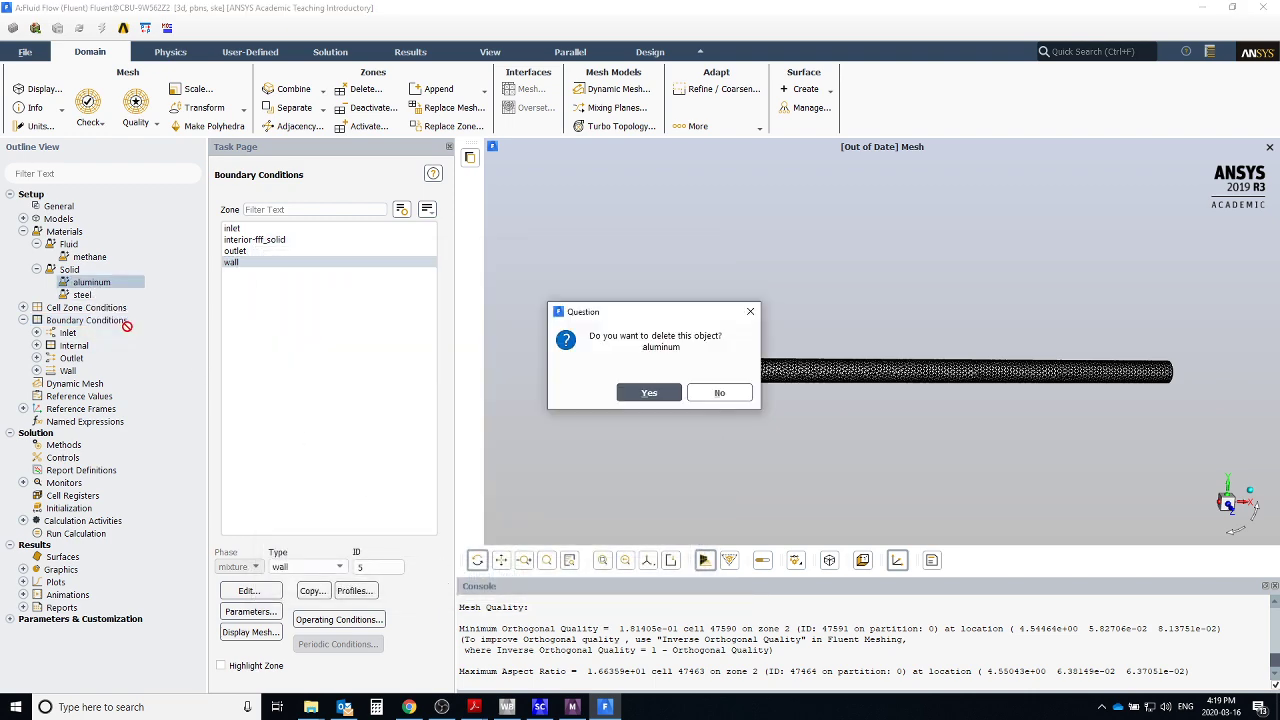
pyautogui.click(634, 393)
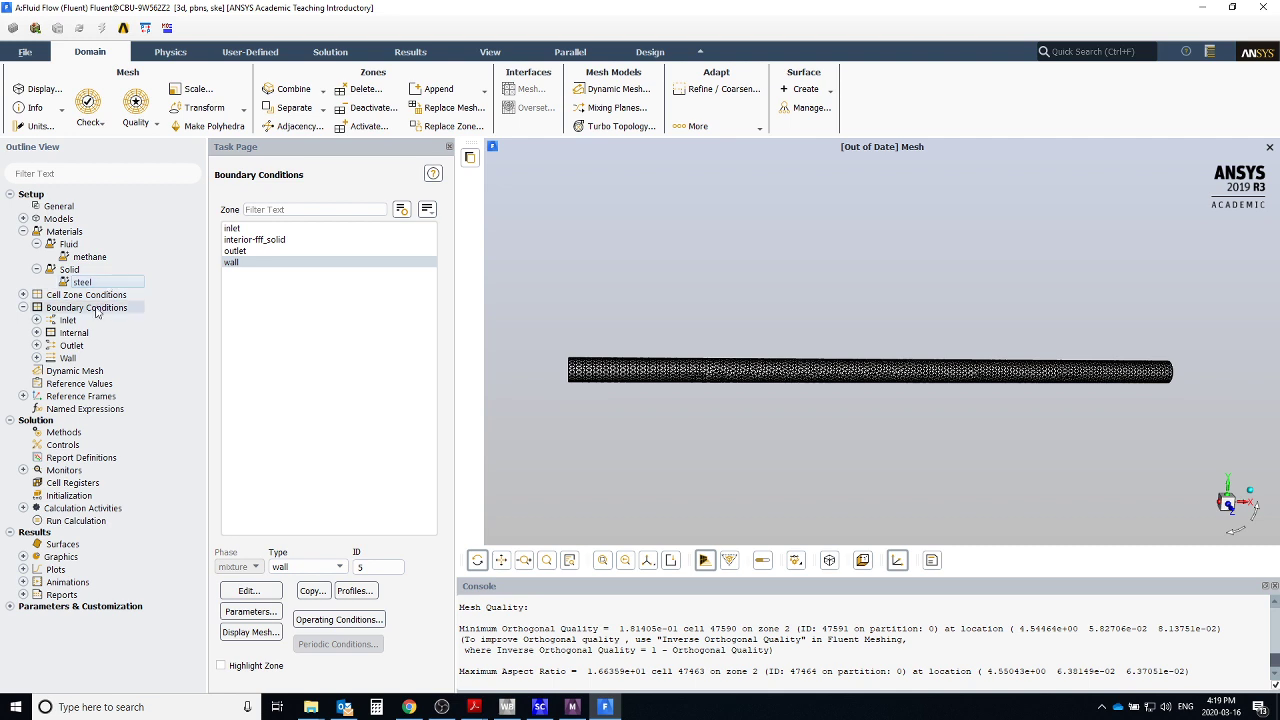
# Collapse the materials tree, open the boundary conditions and select the inlet zone.
pyautogui.click(23, 232)
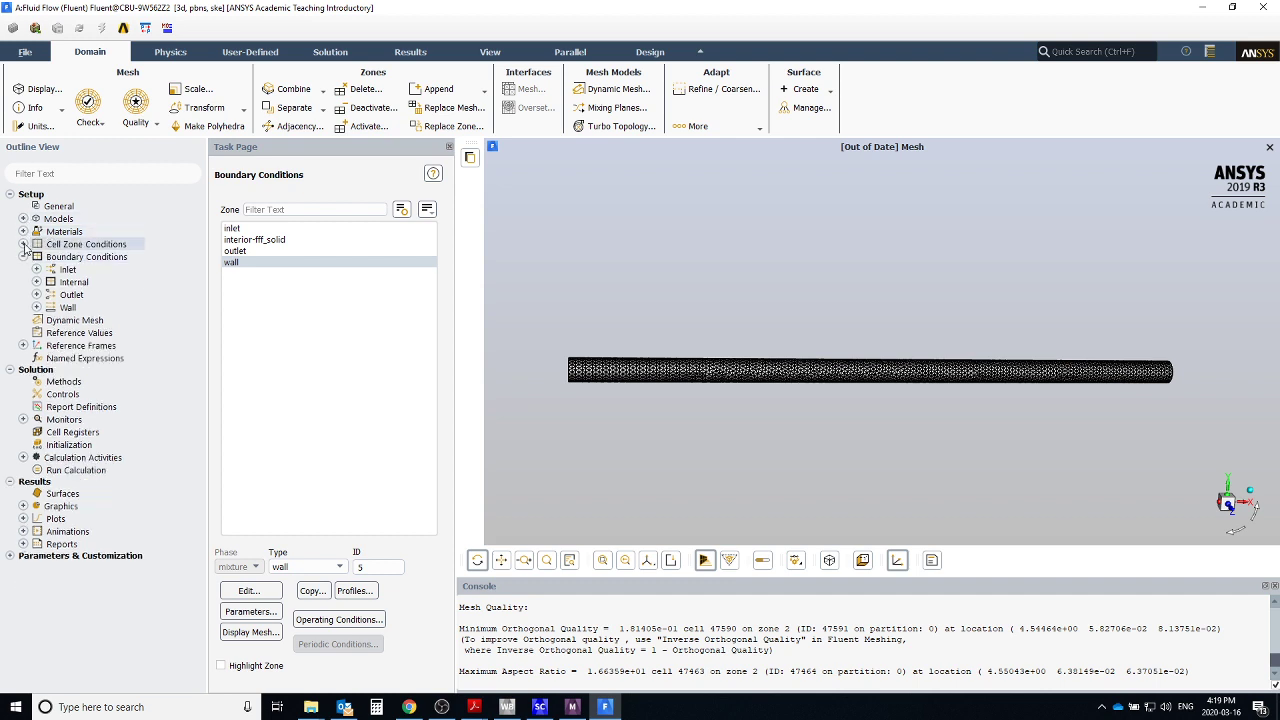
pyautogui.doubleClick(113, 260)
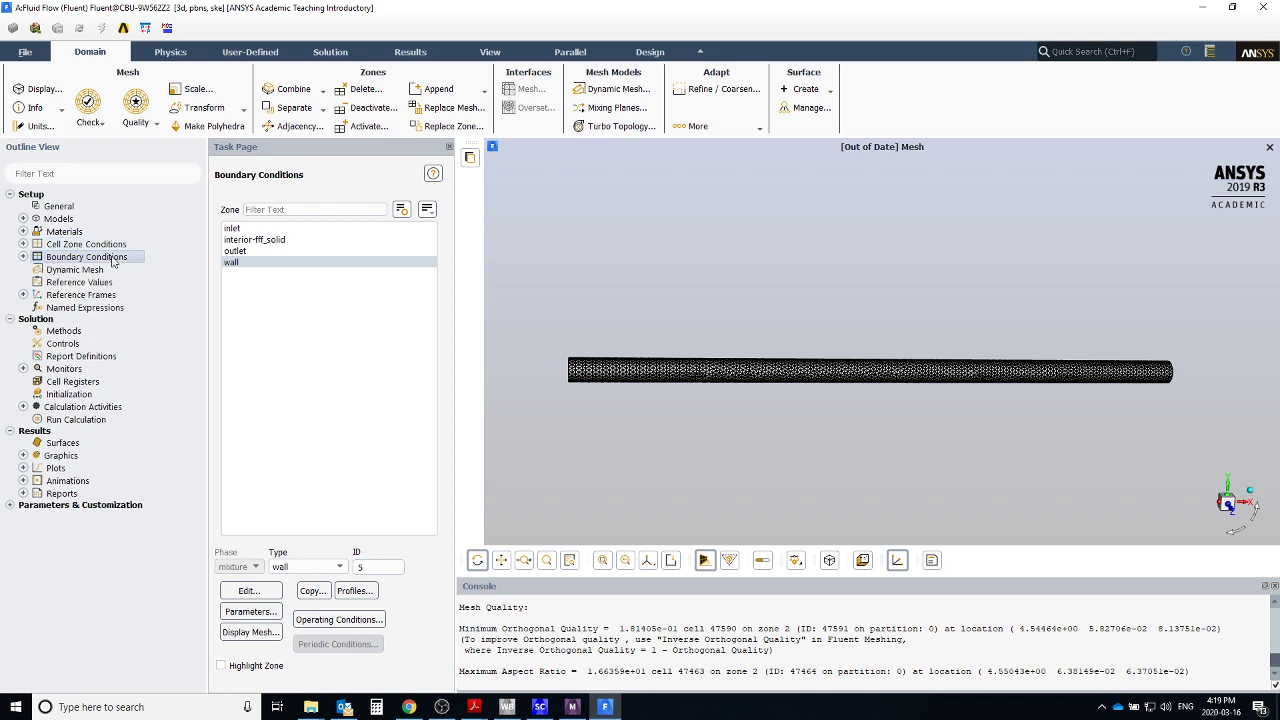
pyautogui.doubleClick(113, 261)
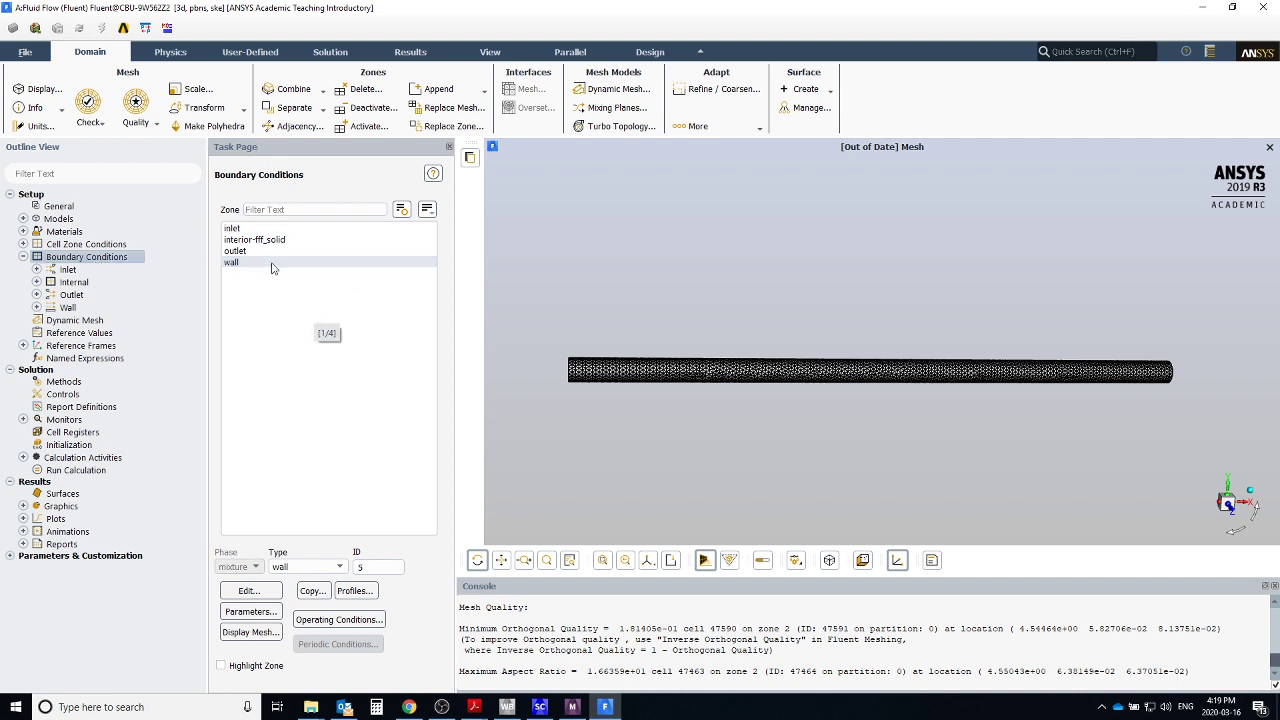
pyautogui.click(262, 229)
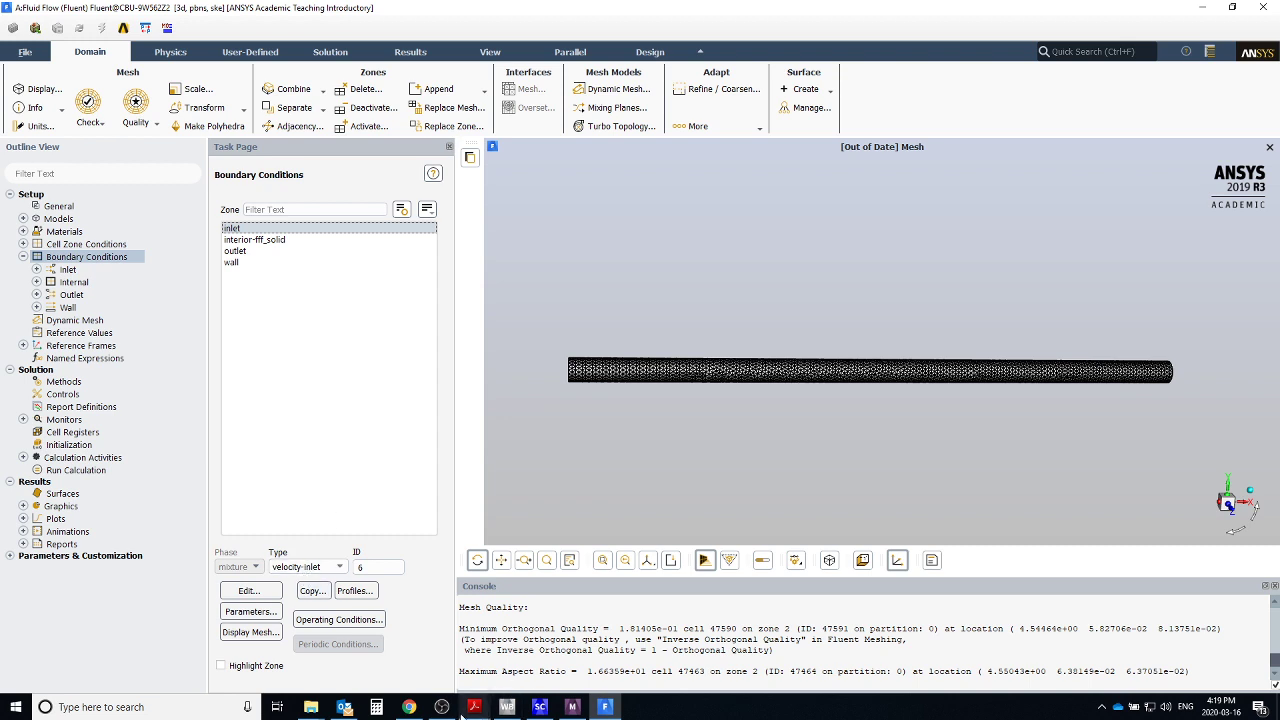
# Switch to Acrobat Reader to review the pipeline problem statement and the pipeline photo, and return to Fluent.
pyautogui.hotkey('alt', 'Tab')
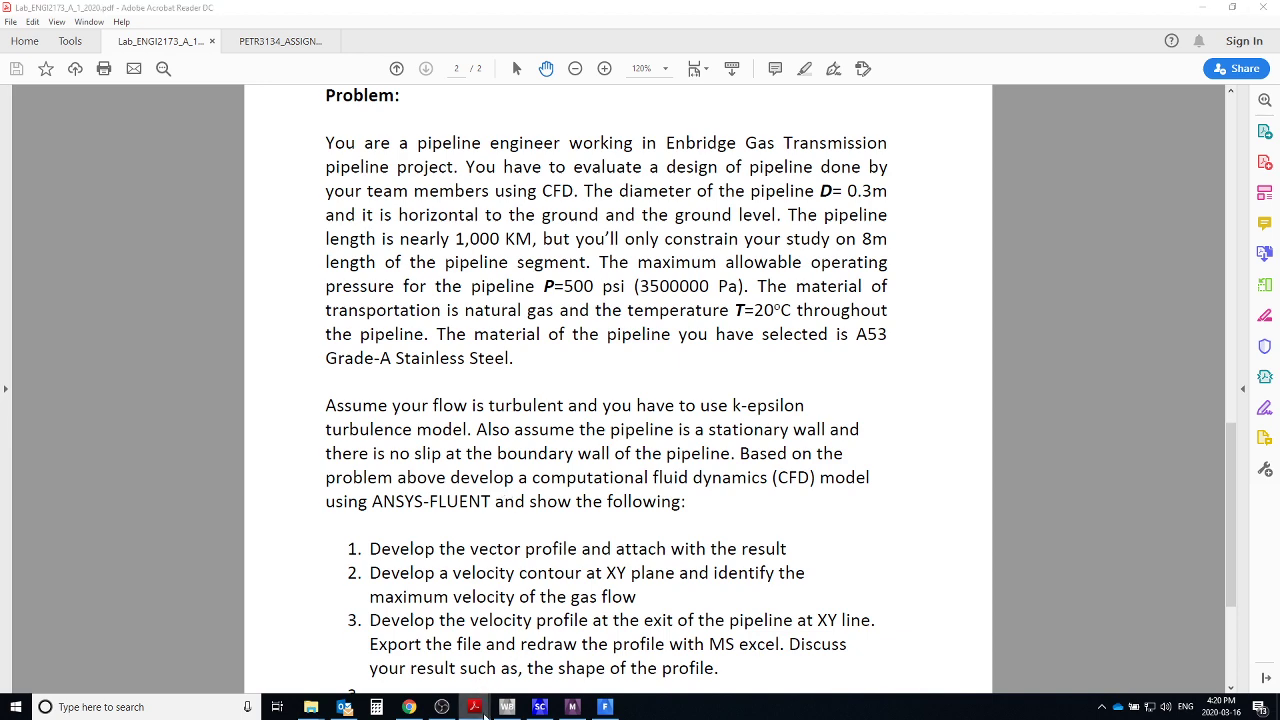
pyautogui.moveTo(476, 700)
pyautogui.click(510, 655)
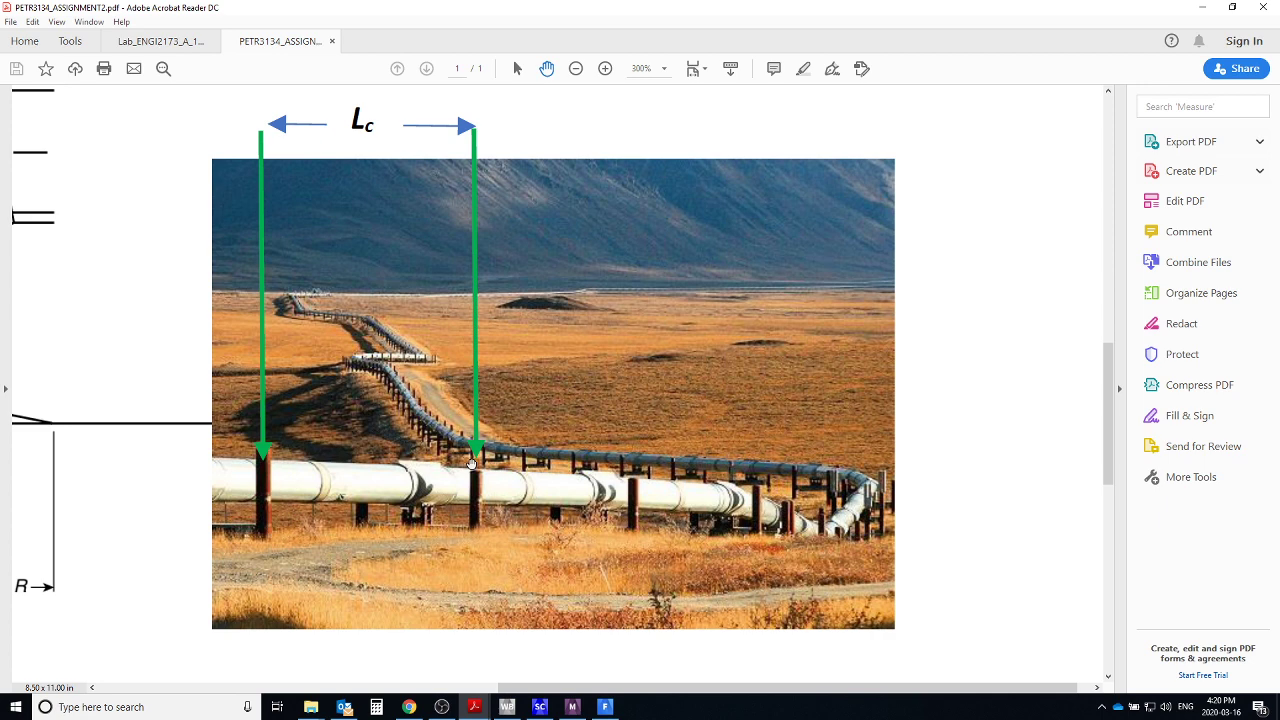
pyautogui.click(604, 707)
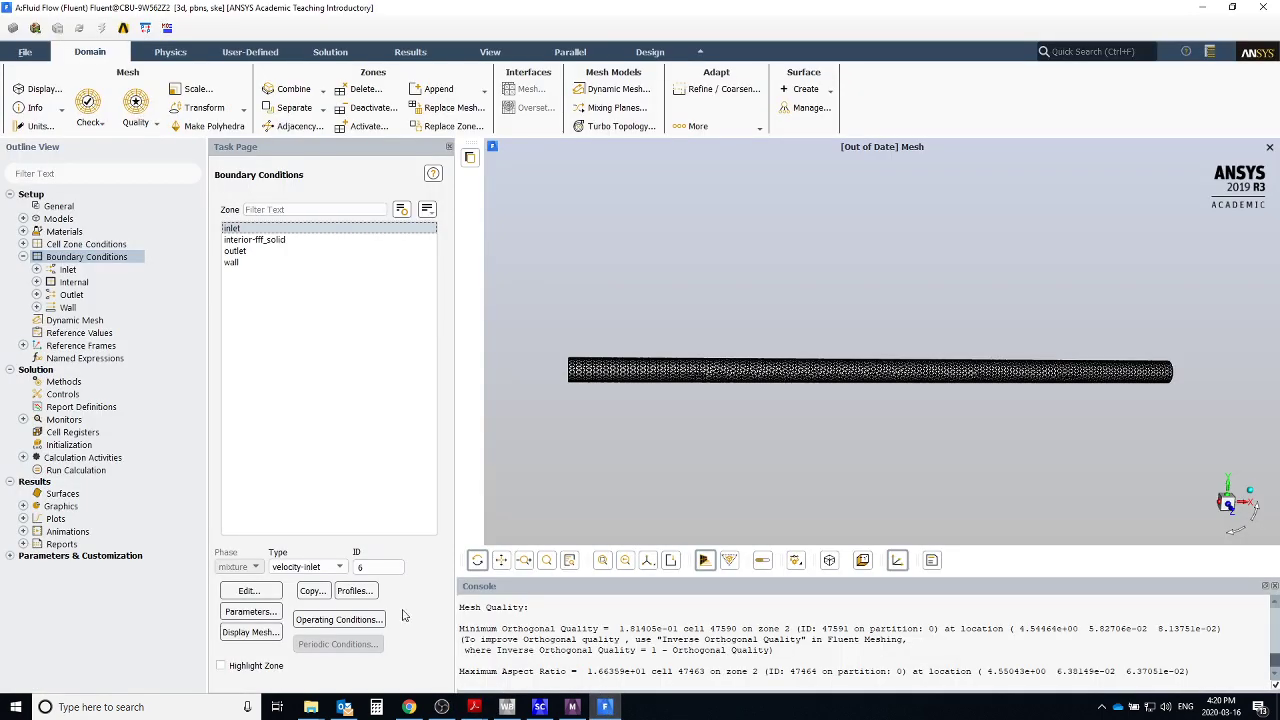
# Change the inlet zone's type to pressure-inlet and open its gauge total pressure for editing.
pyautogui.click(307, 567)
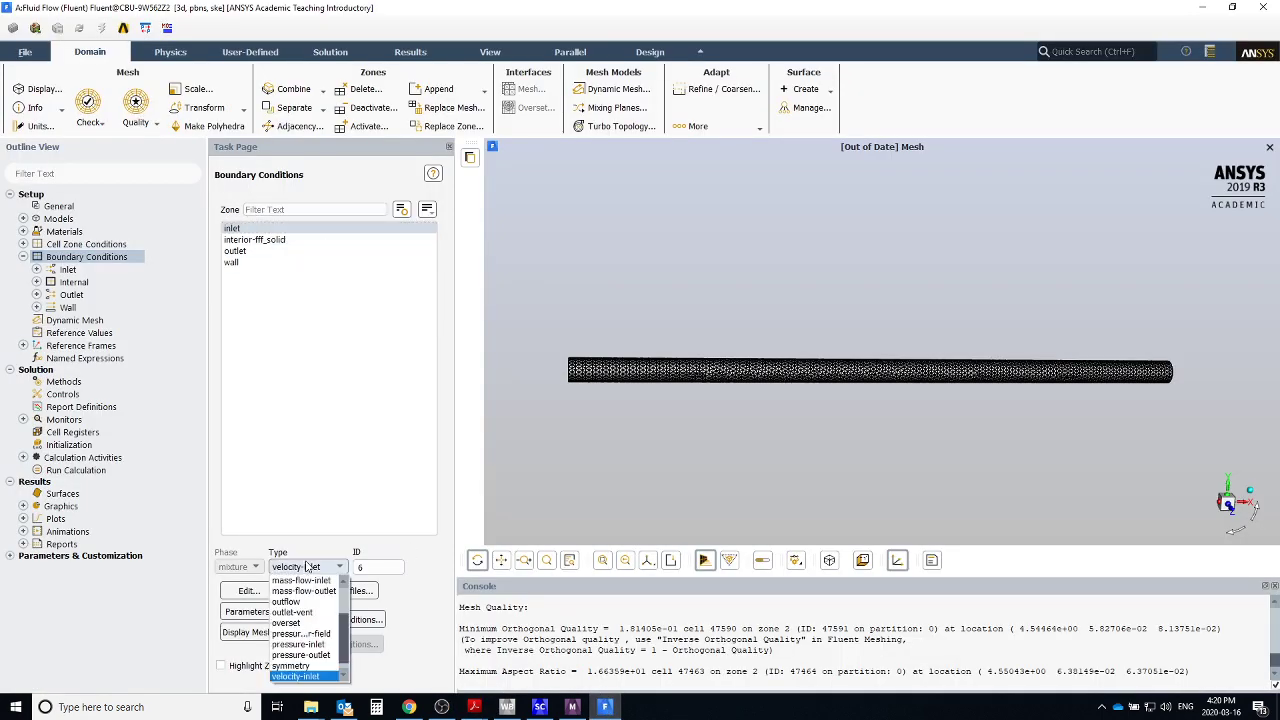
pyautogui.click(303, 644)
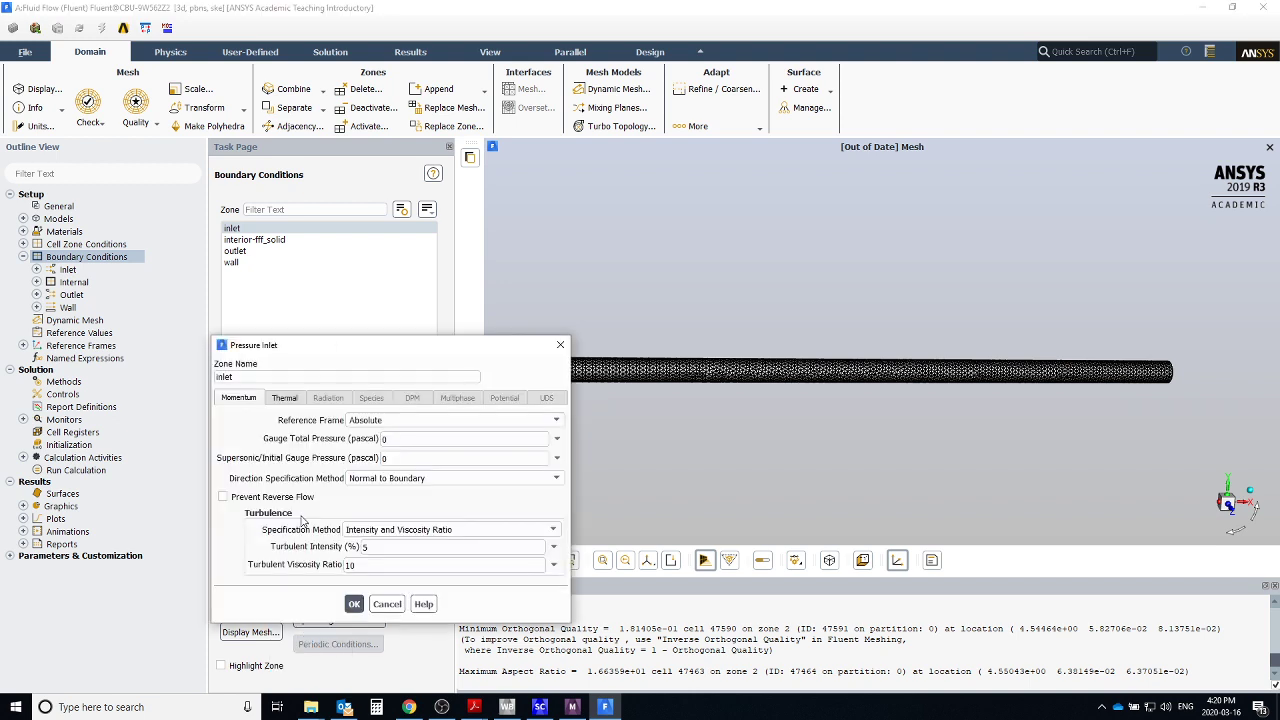
pyautogui.moveTo(370, 347); pyautogui.dragTo(522, 233)
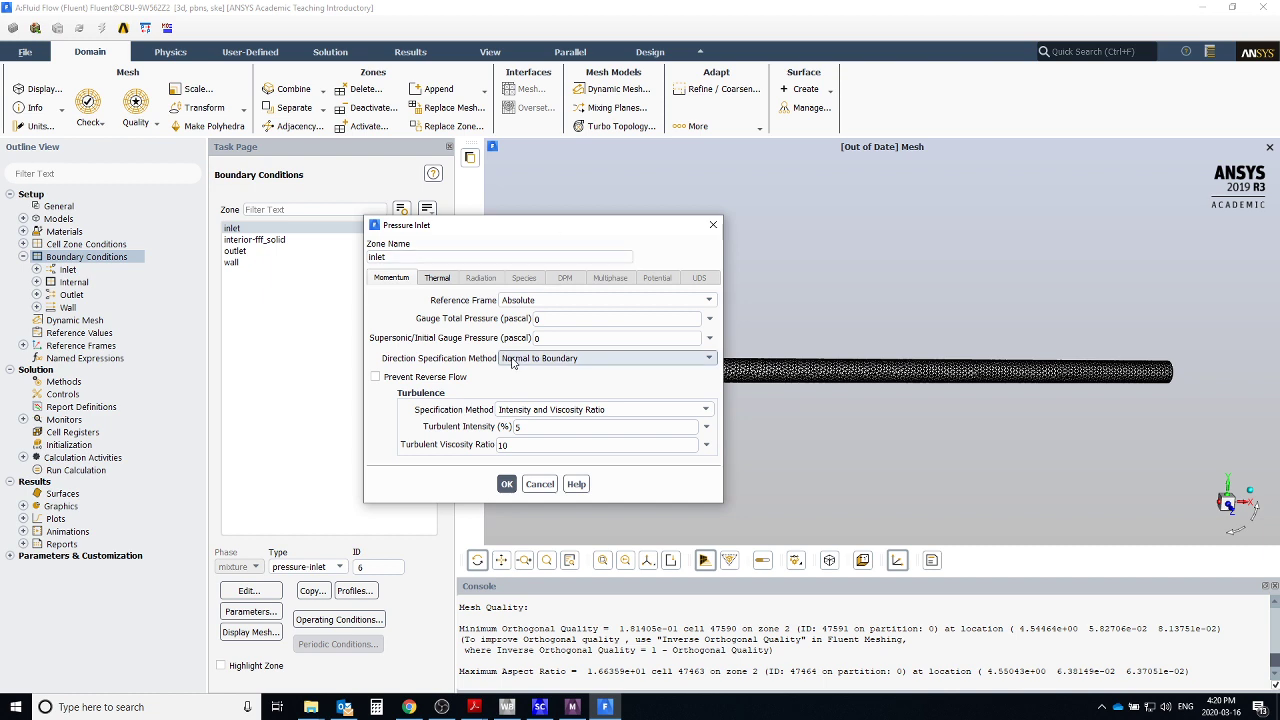
pyautogui.doubleClick(544, 320)
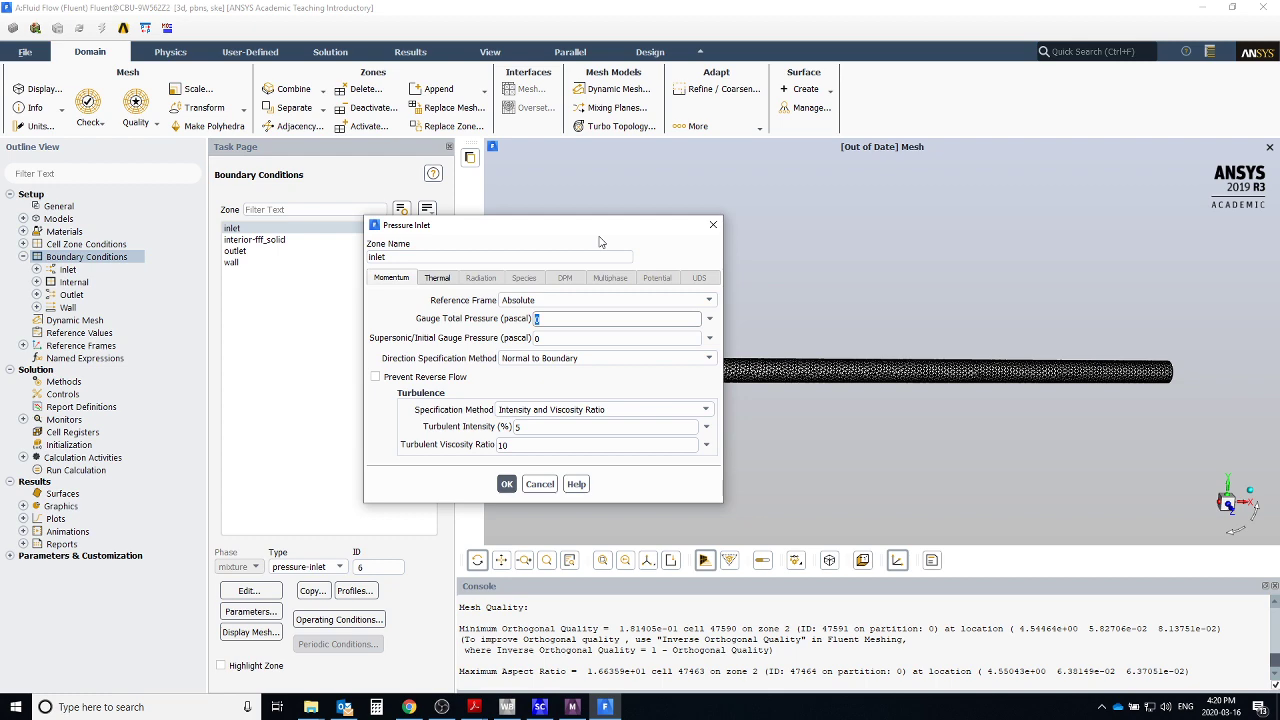
# Switch to Chrome and search Google for "bernoulli equation".
pyautogui.click(413, 707)
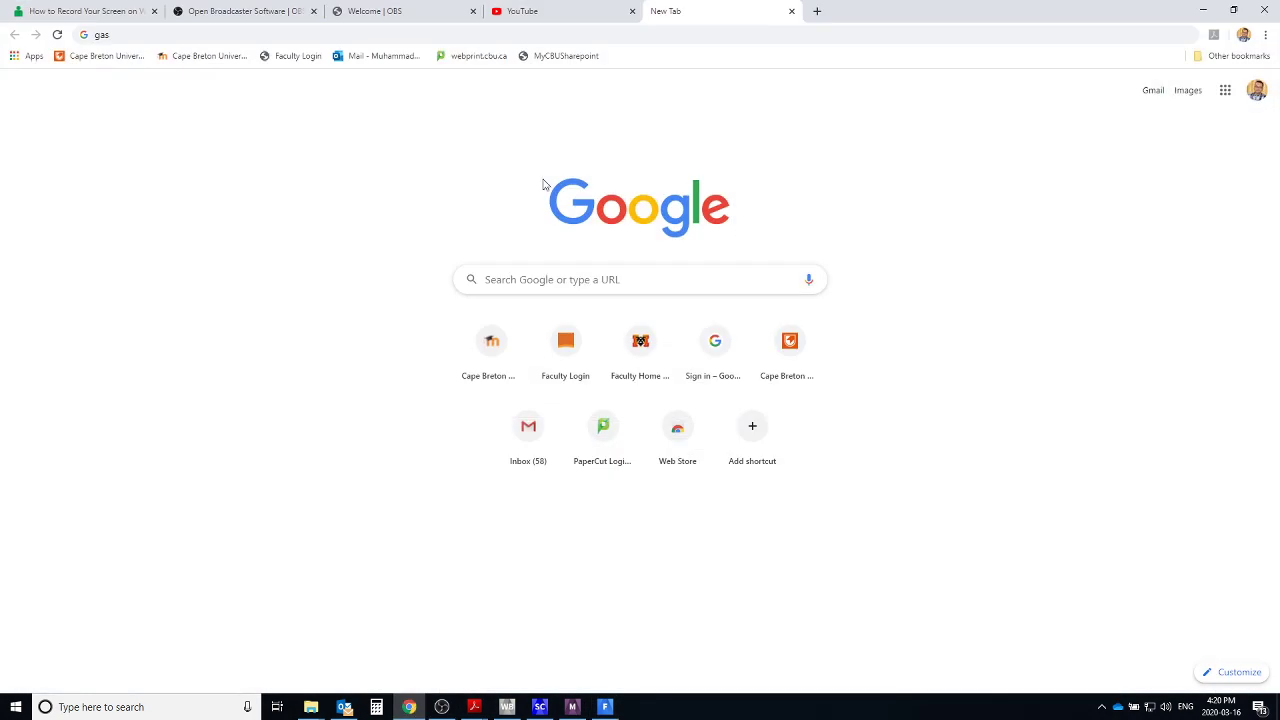
pyautogui.click(480, 35)
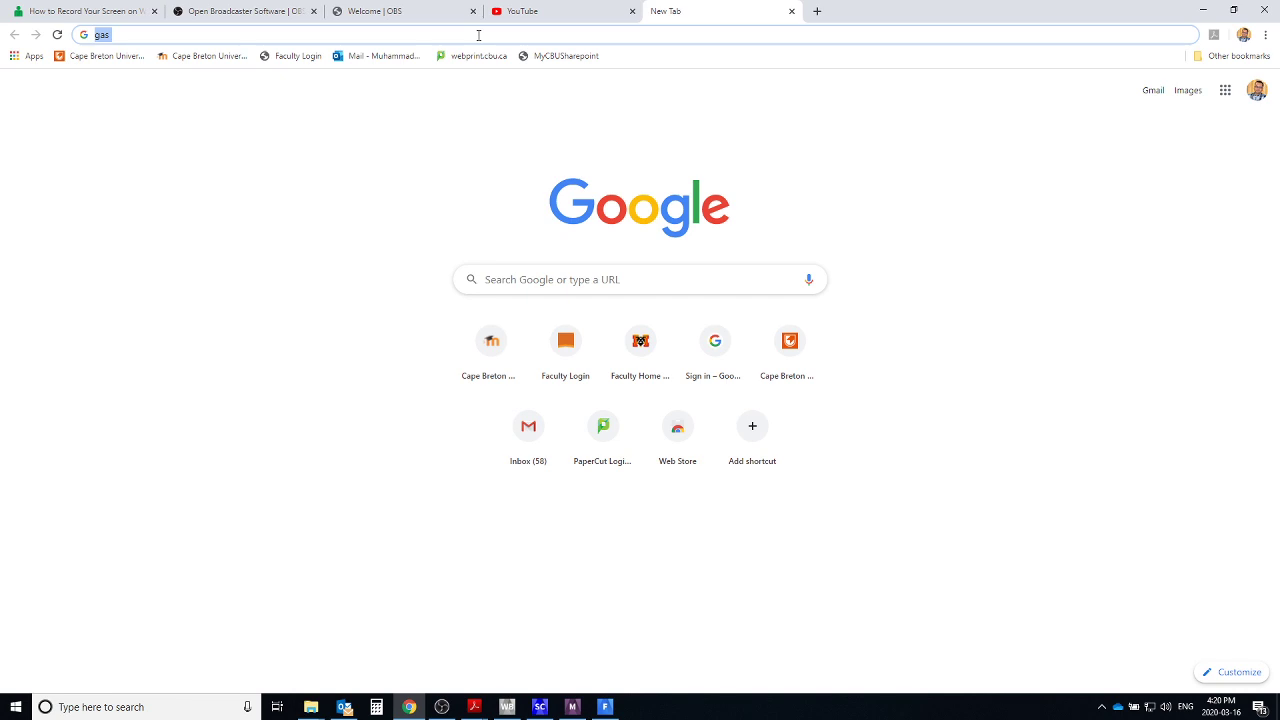
pyautogui.write('bern')
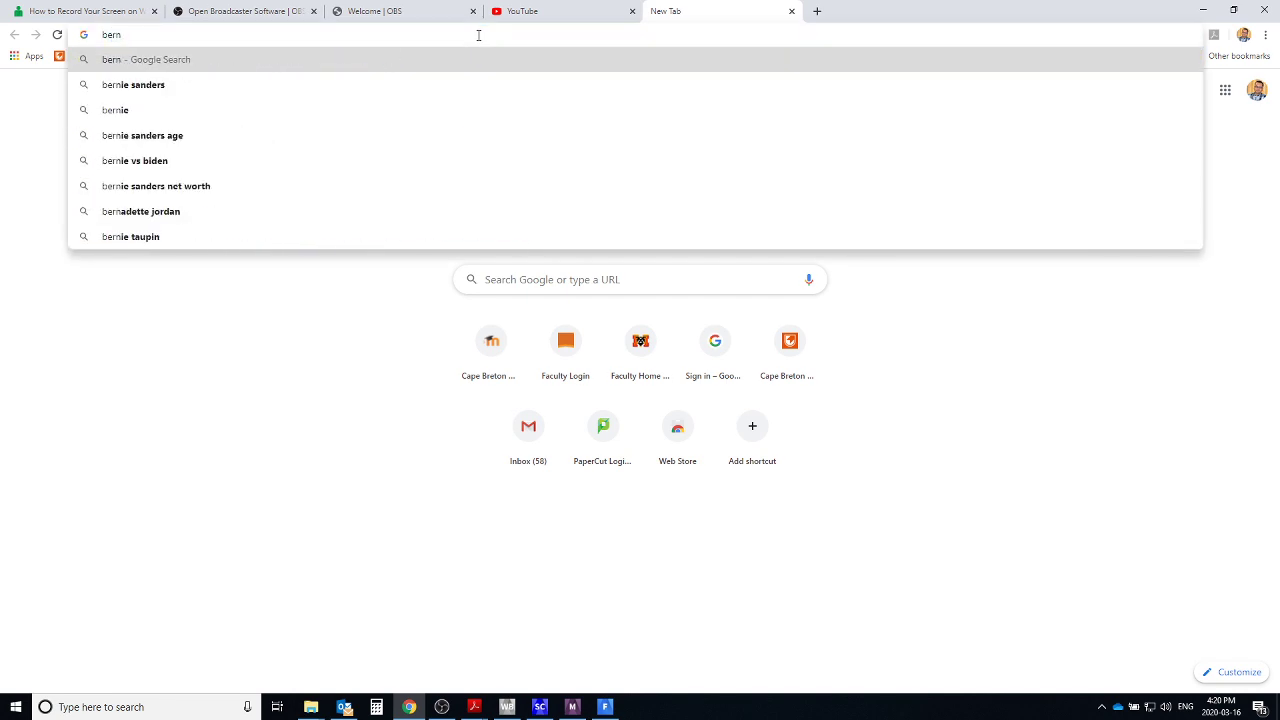
pyautogui.write('o')
pyautogui.press('Down')
pyautogui.press('Down')
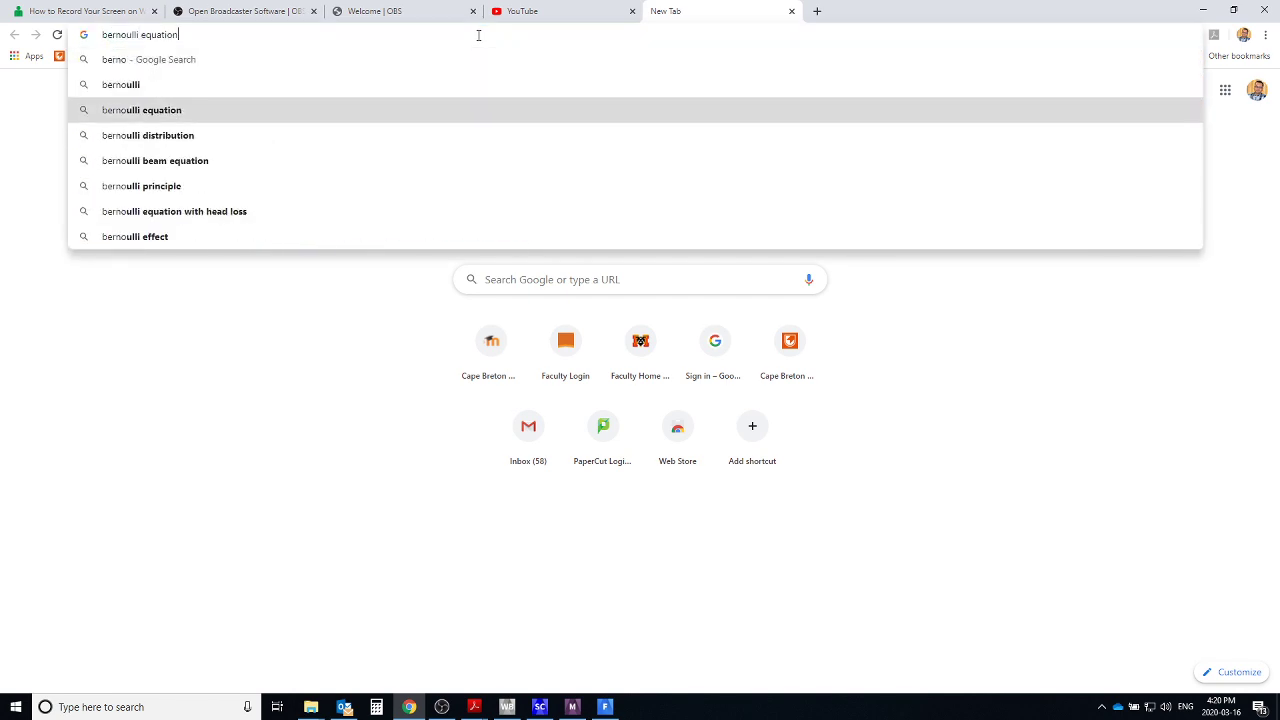
pyautogui.press('Return')
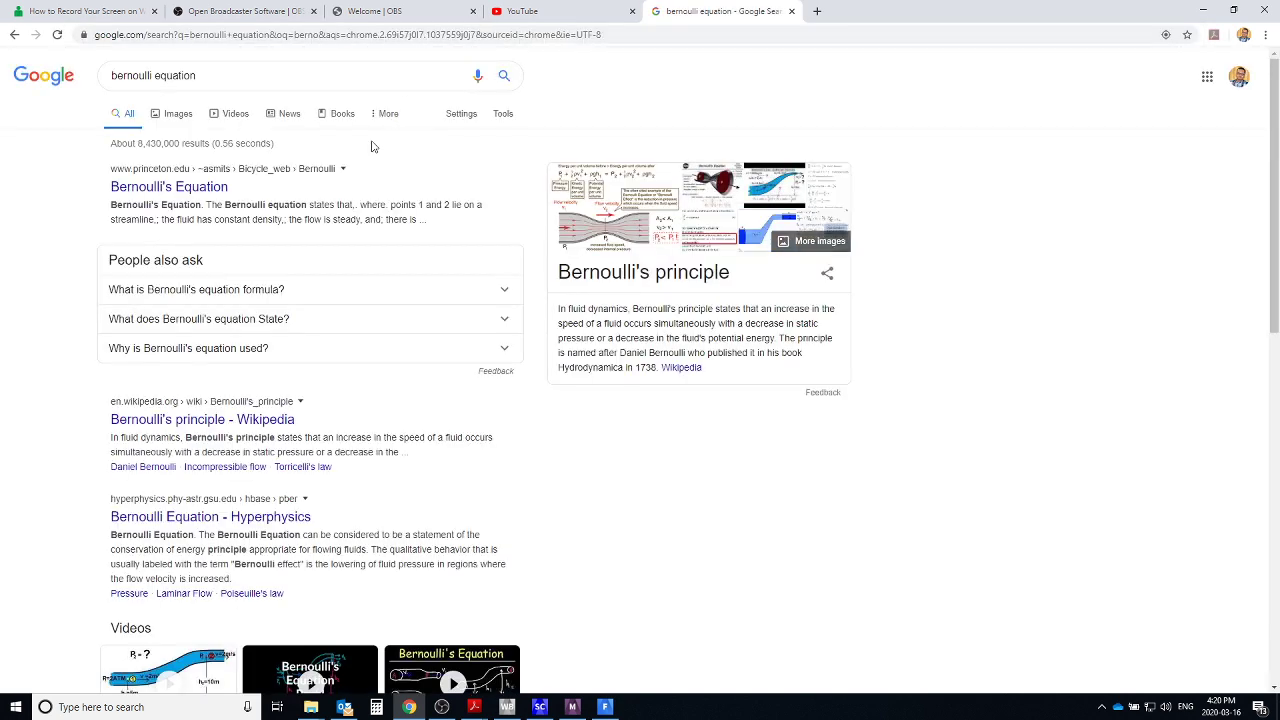
# View the Hyperphysics Bernoulli diagram among the image results and return to the web results.
pyautogui.click(617, 206)
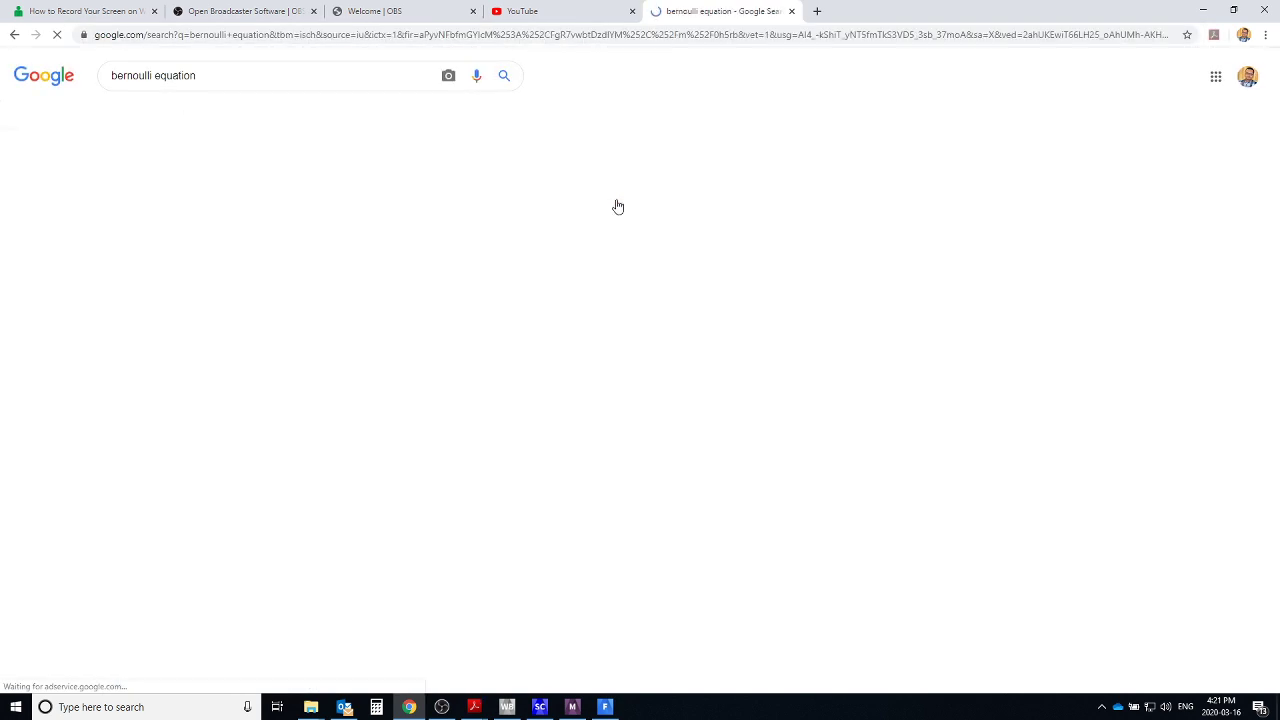
pyautogui.click(195, 283)
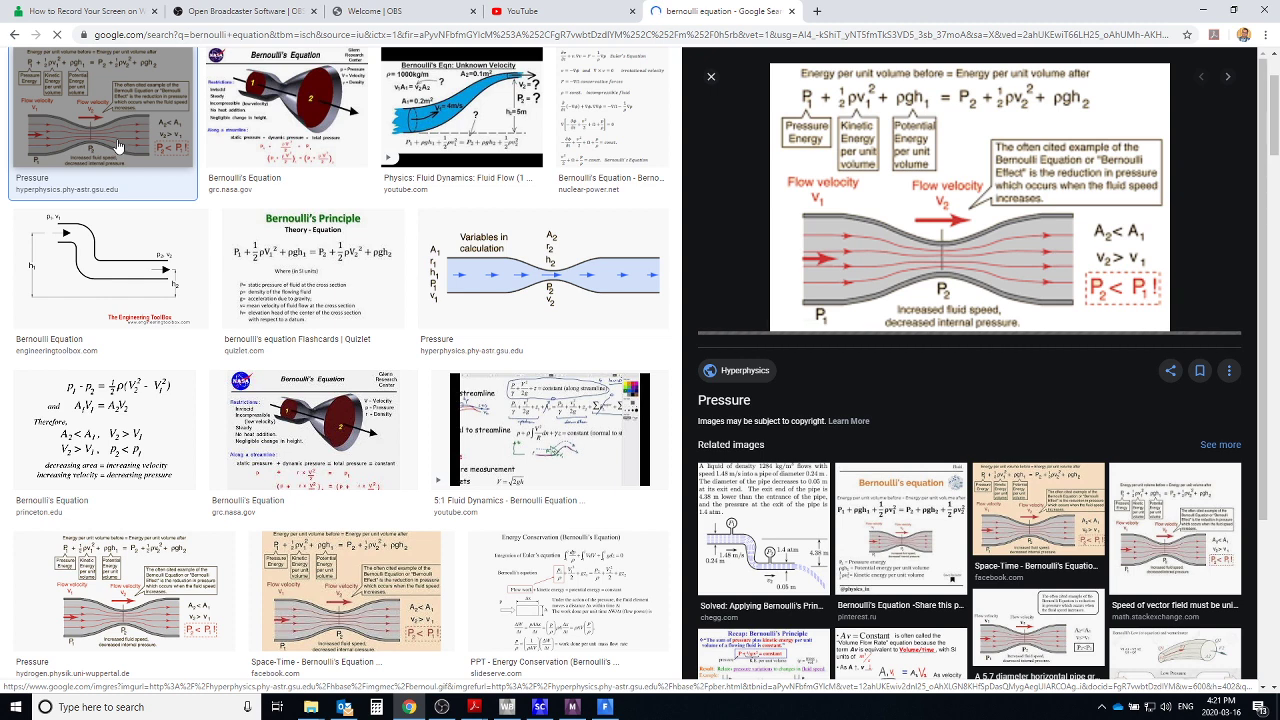
pyautogui.click(14, 34)
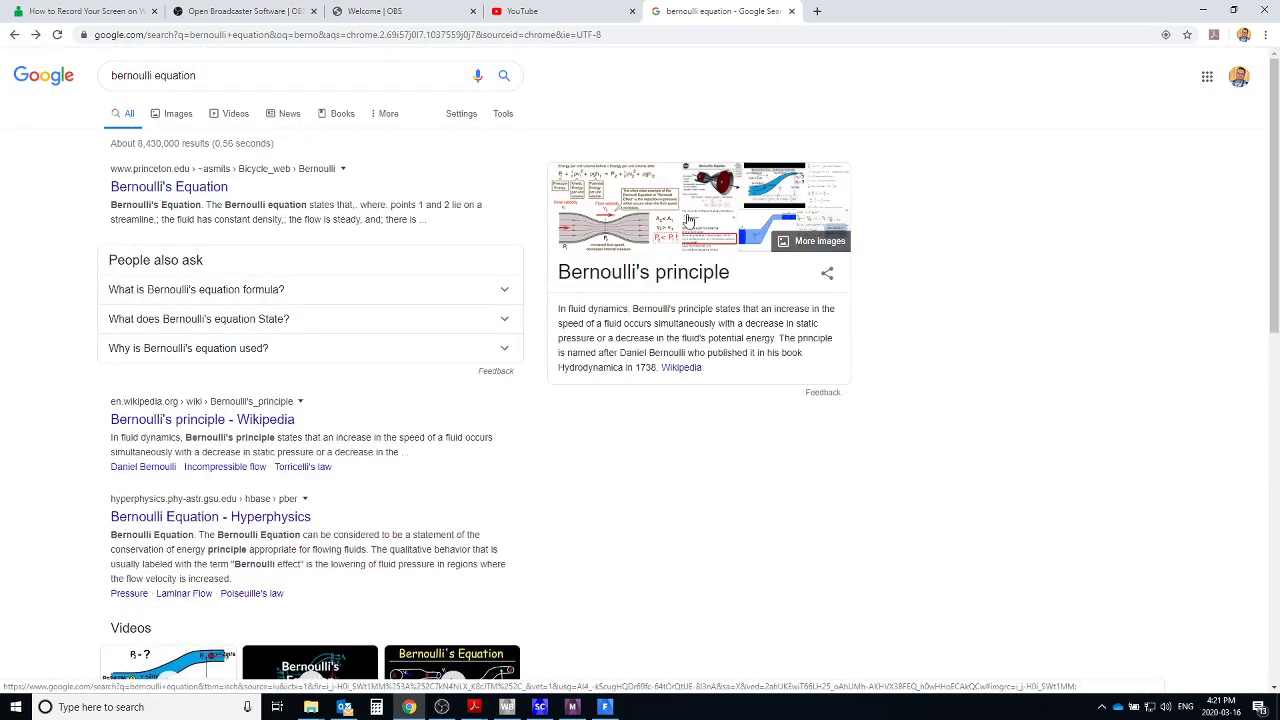
# Skim Wikipedia's Bernoulli's principle article and its linked Bernoulli differential equation article, and return to the search results.
pyautogui.click(686, 367)
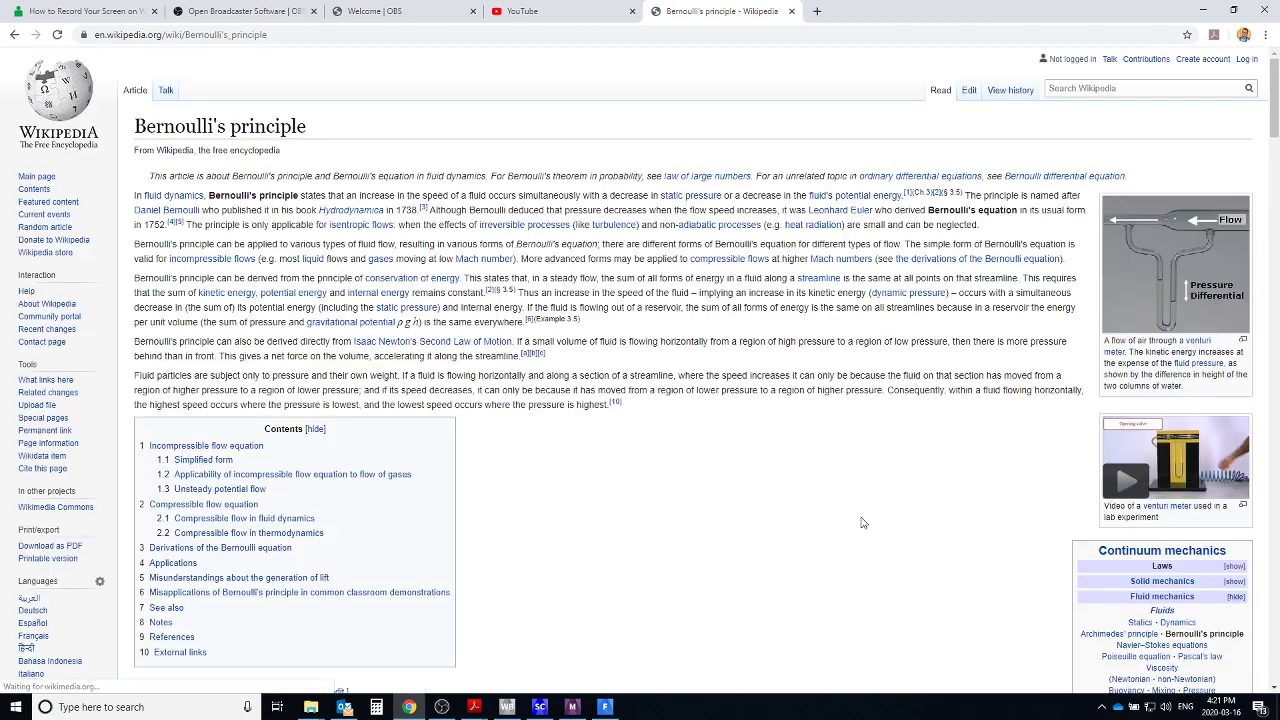
pyautogui.scroll(-5, 840, 520)
pyautogui.scroll(3, 643, 415)
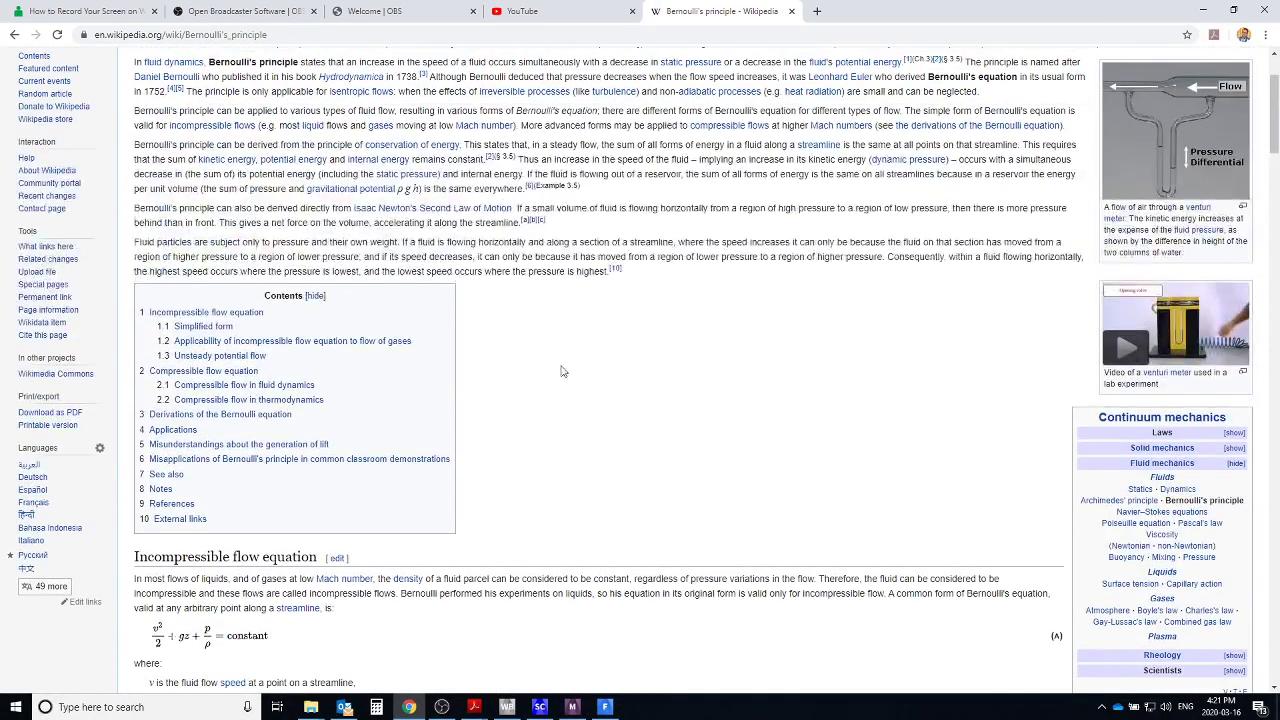
pyautogui.scroll(2, 643, 415)
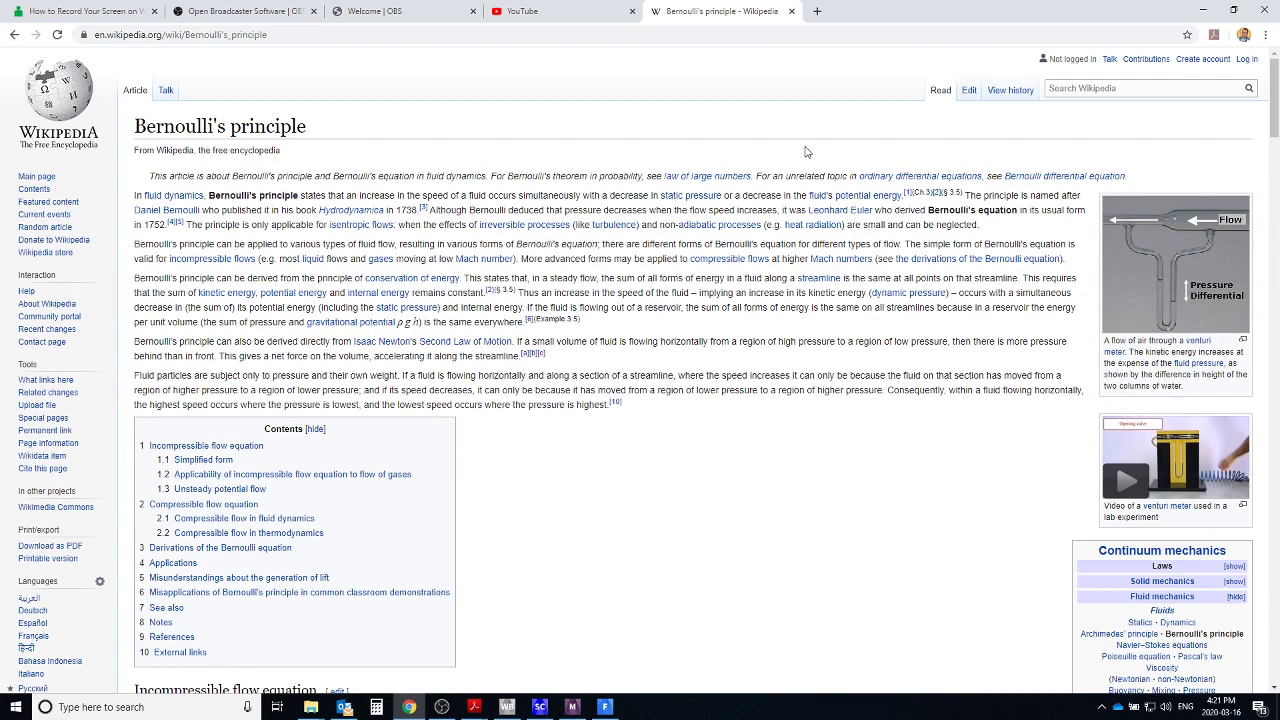
pyautogui.click(1094, 176)
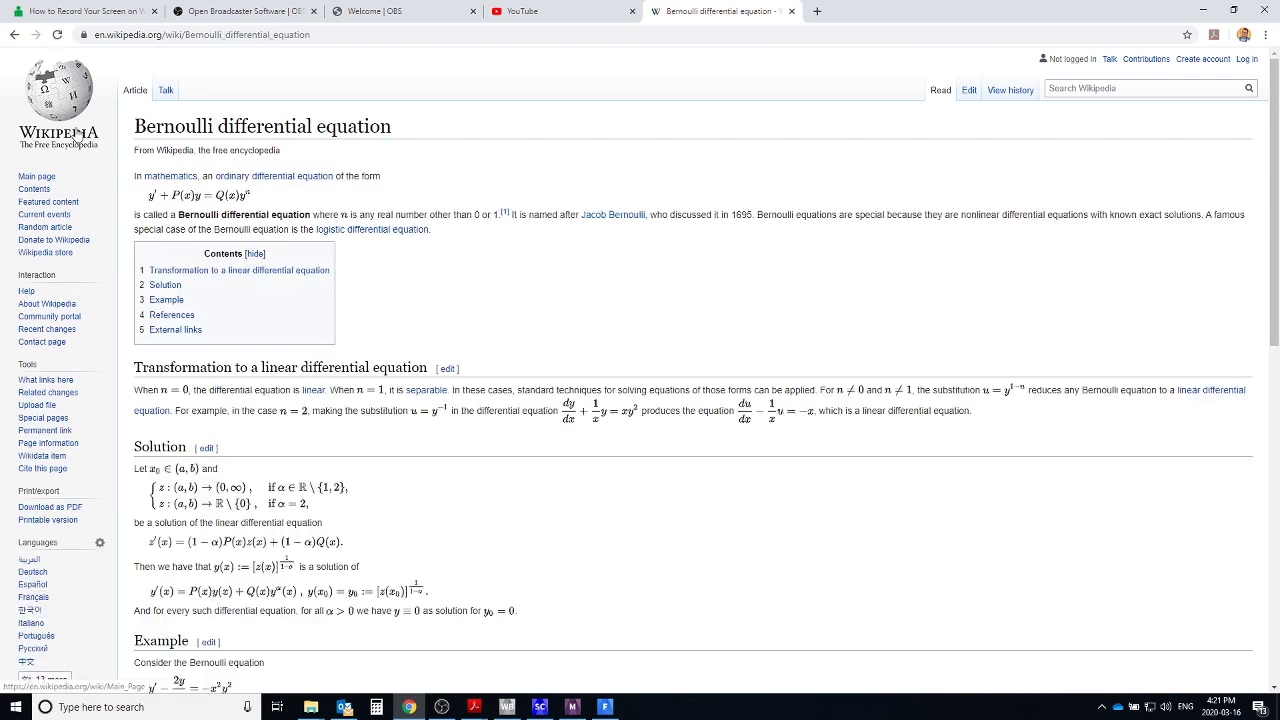
pyautogui.click(15, 34)
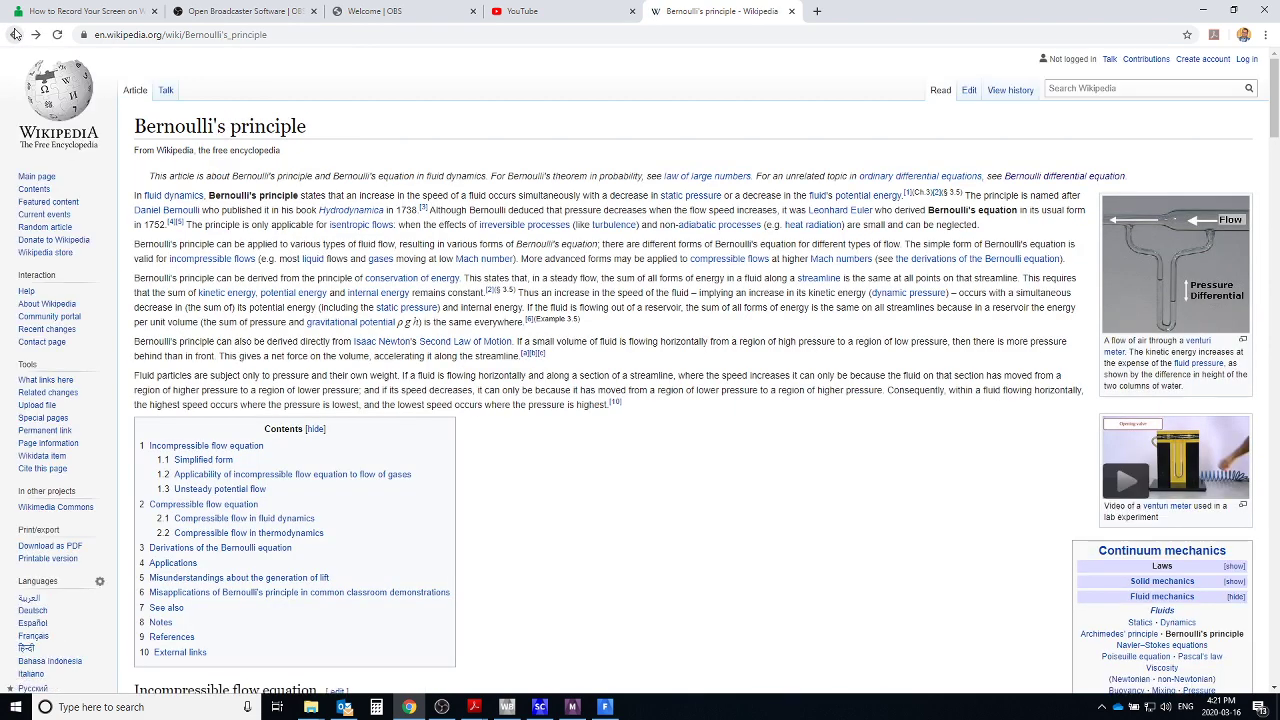
pyautogui.click(15, 34)
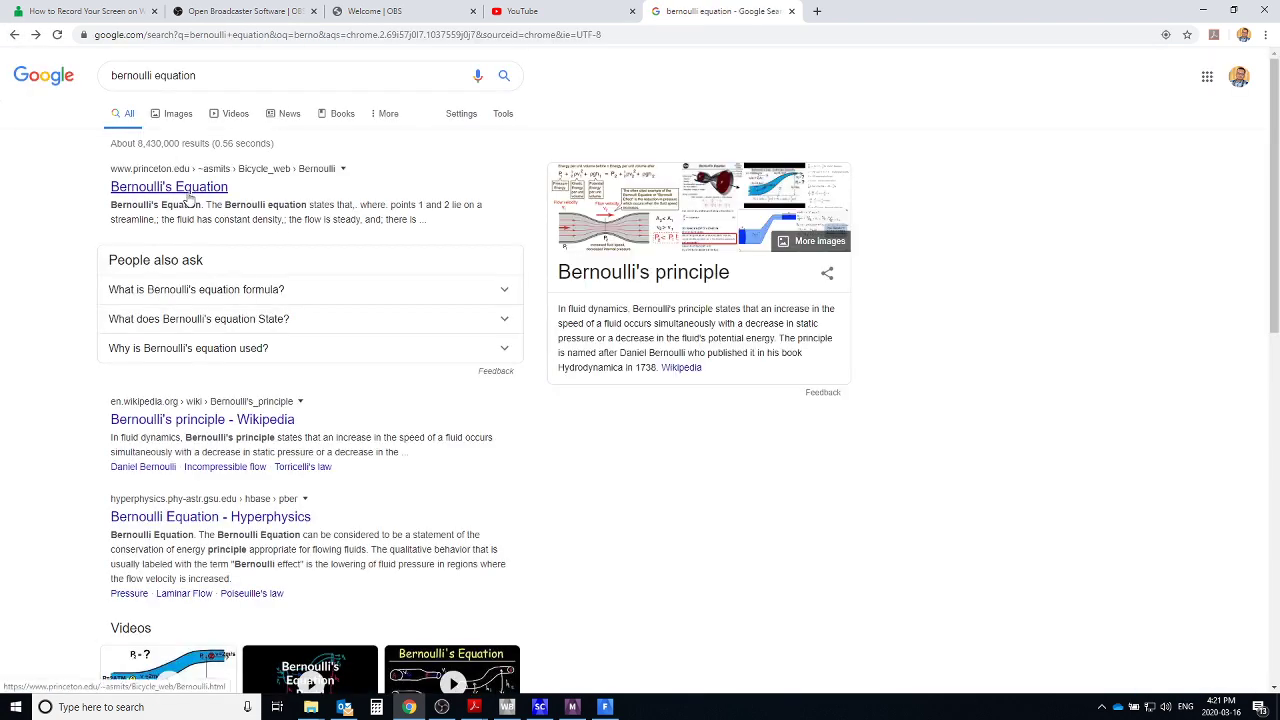
# Open the Hyperphysics Bernoulli Equation page from the image results in its own tab and close the search tab.
pyautogui.click(172, 114)
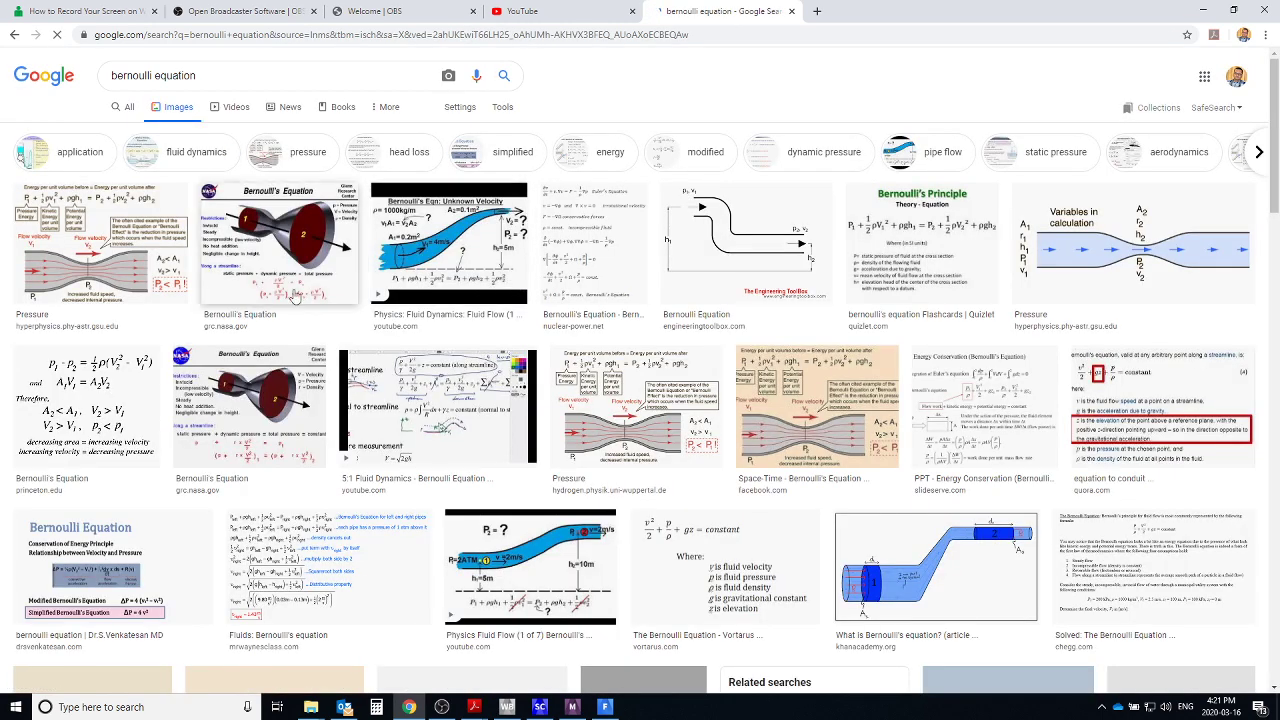
pyautogui.click(61, 250)
pyautogui.rightClick(810, 197)
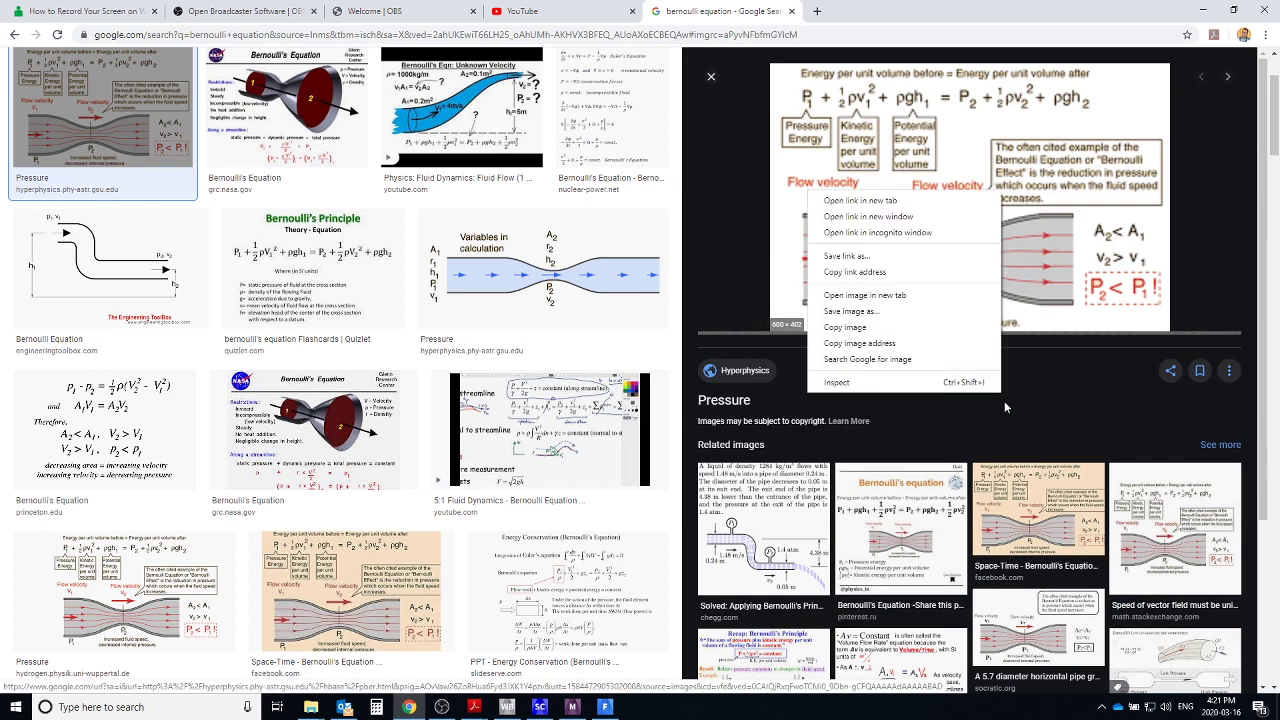
pyautogui.click(860, 200)
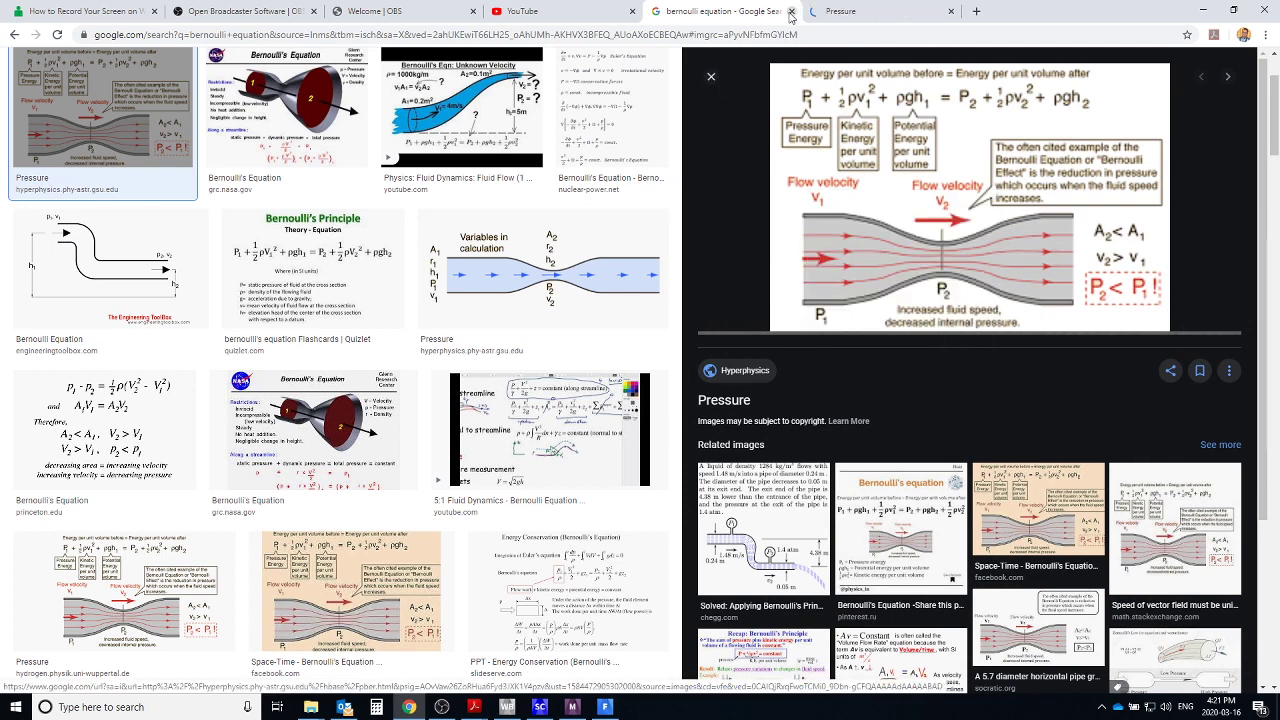
pyautogui.click(791, 11)
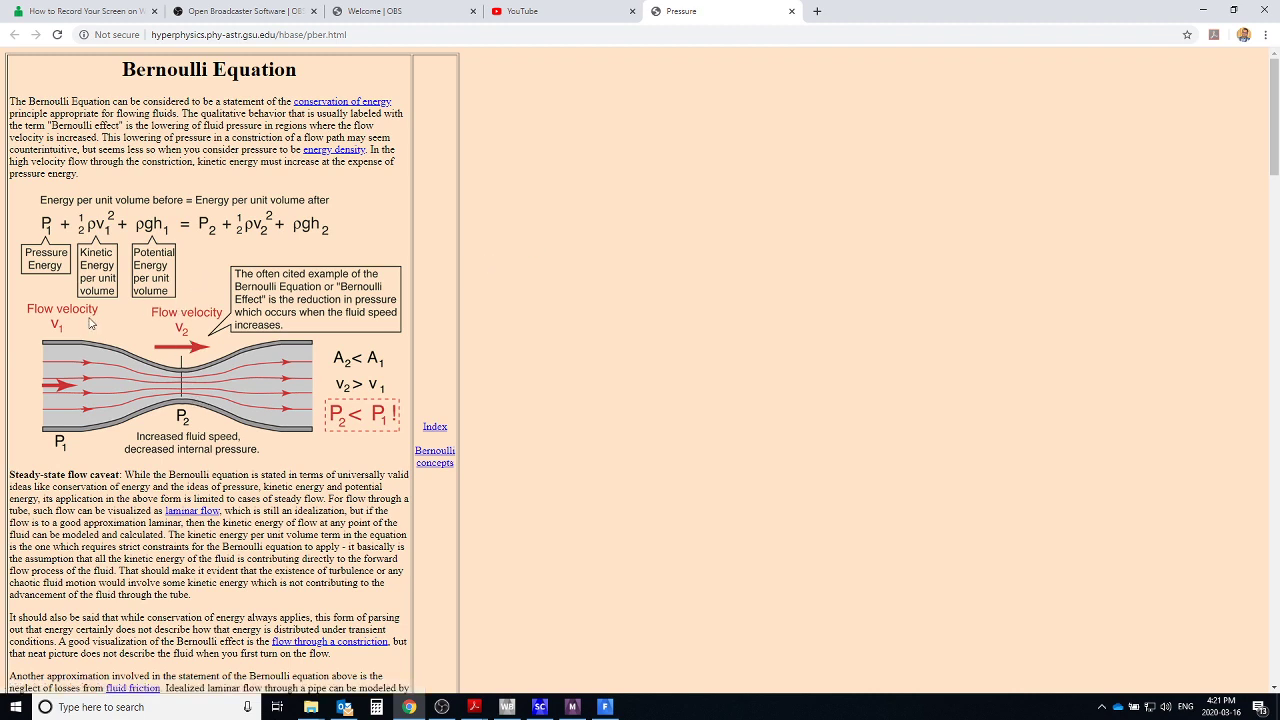
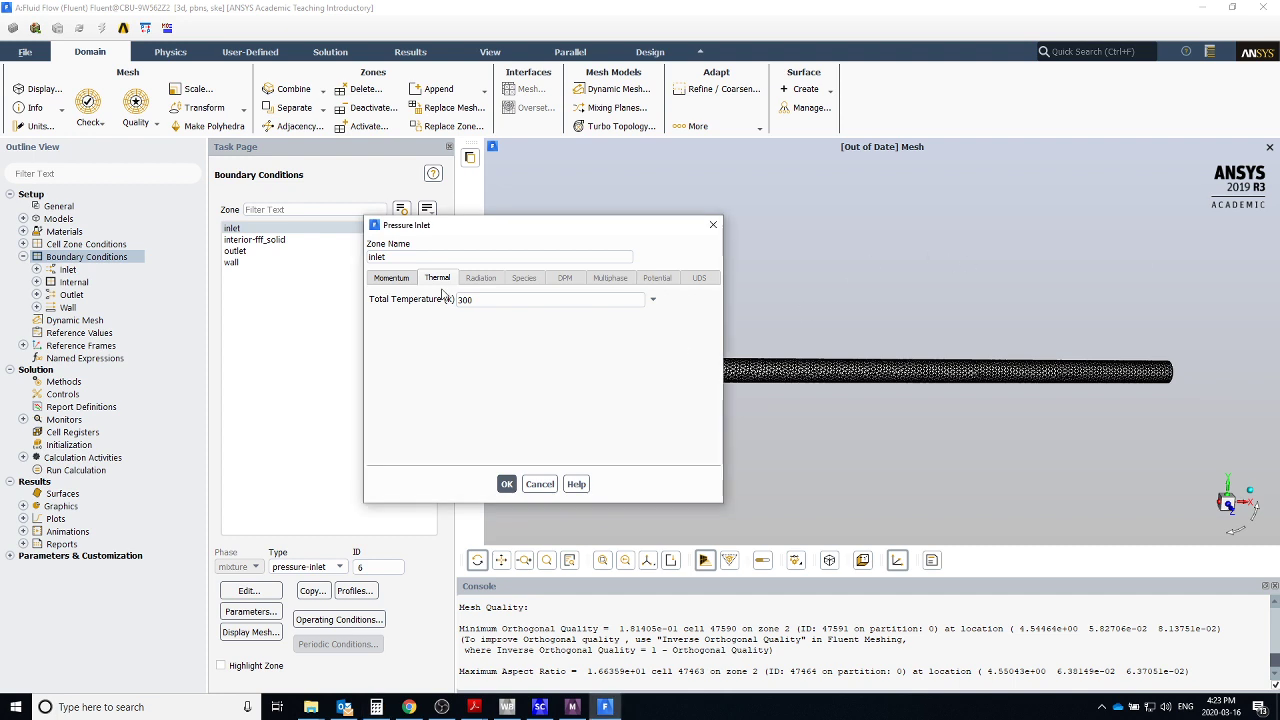
# Set the inlet's total temperature to 293 K, check its gauge total pressure and apply the pressure inlet settings.
pyautogui.moveTo(478, 299); pyautogui.dragTo(411, 303)
pyautogui.write('293')
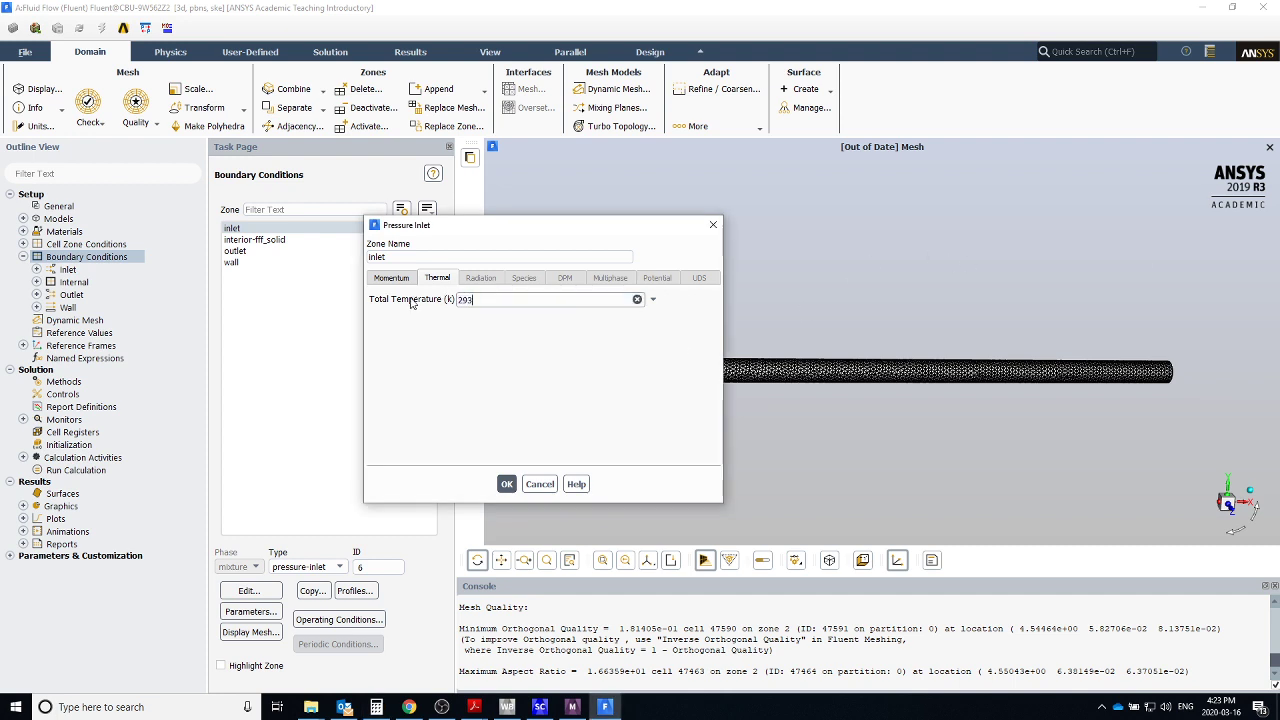
pyautogui.click(392, 278)
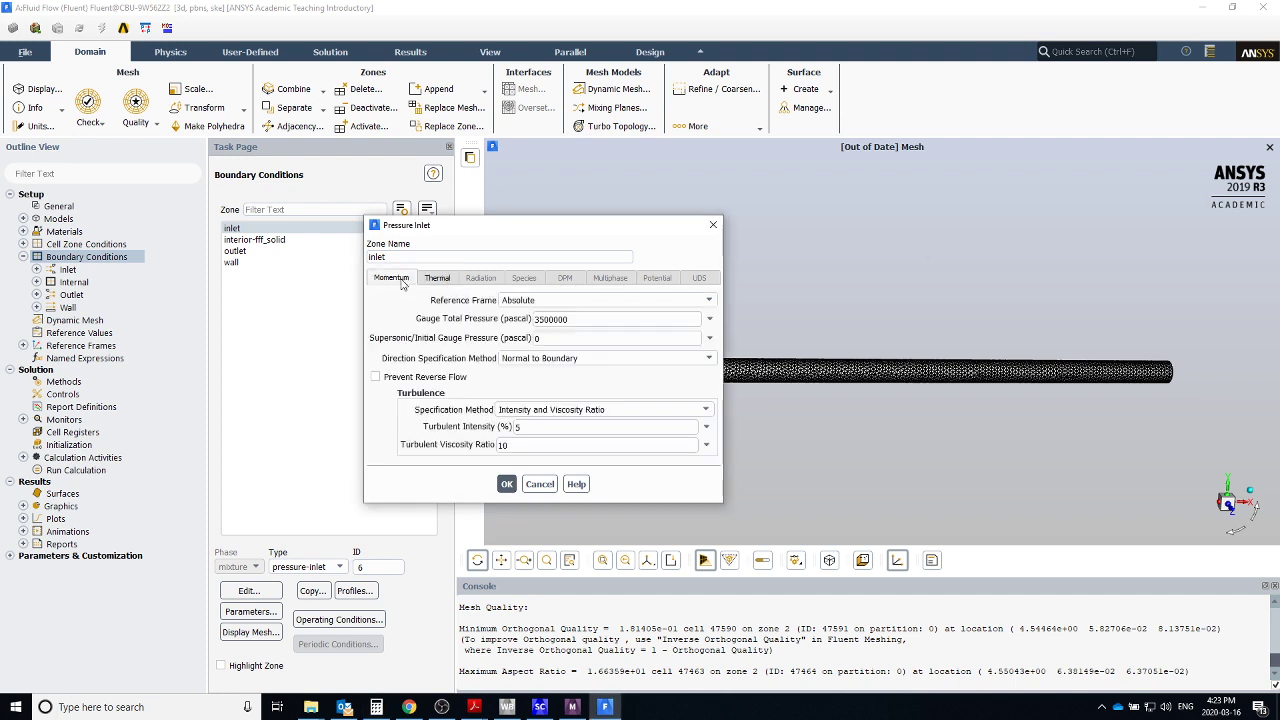
pyautogui.click(562, 319)
pyautogui.click(507, 484)
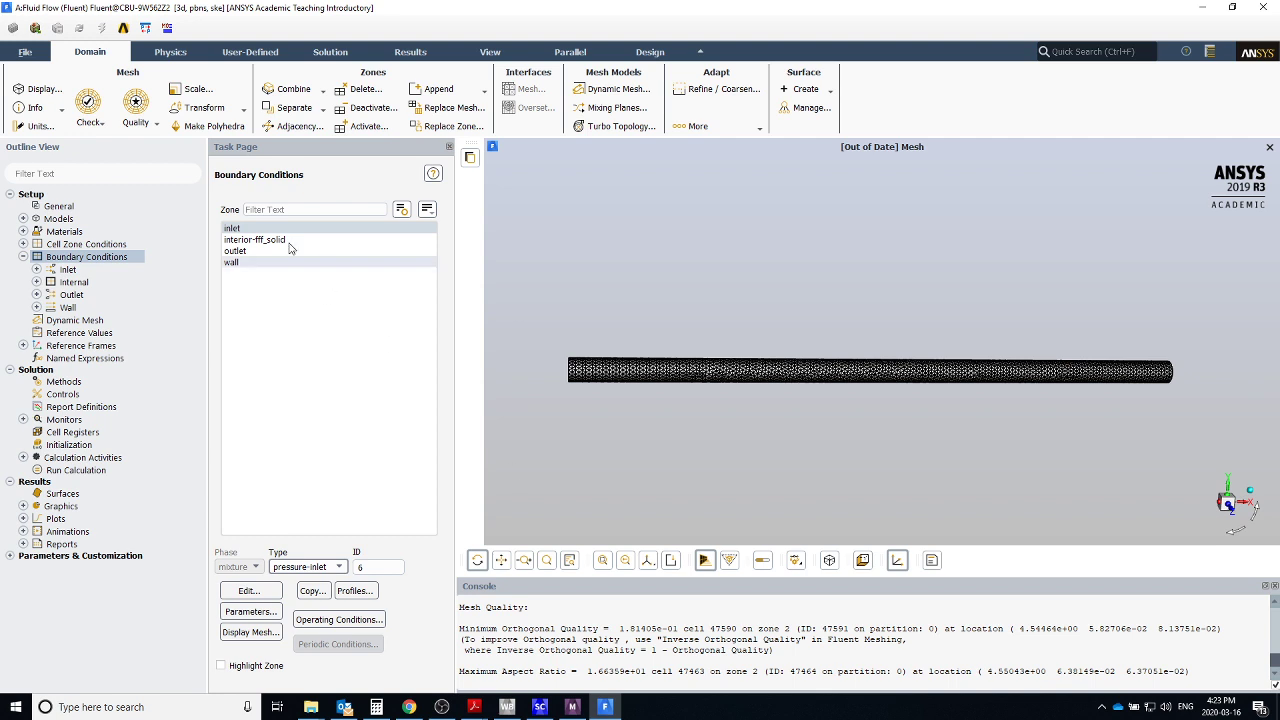
# Check the settings of the interior-fff_solid zone, close them and select the outlet zone.
pyautogui.click(257, 243)
pyautogui.doubleClick(257, 243)
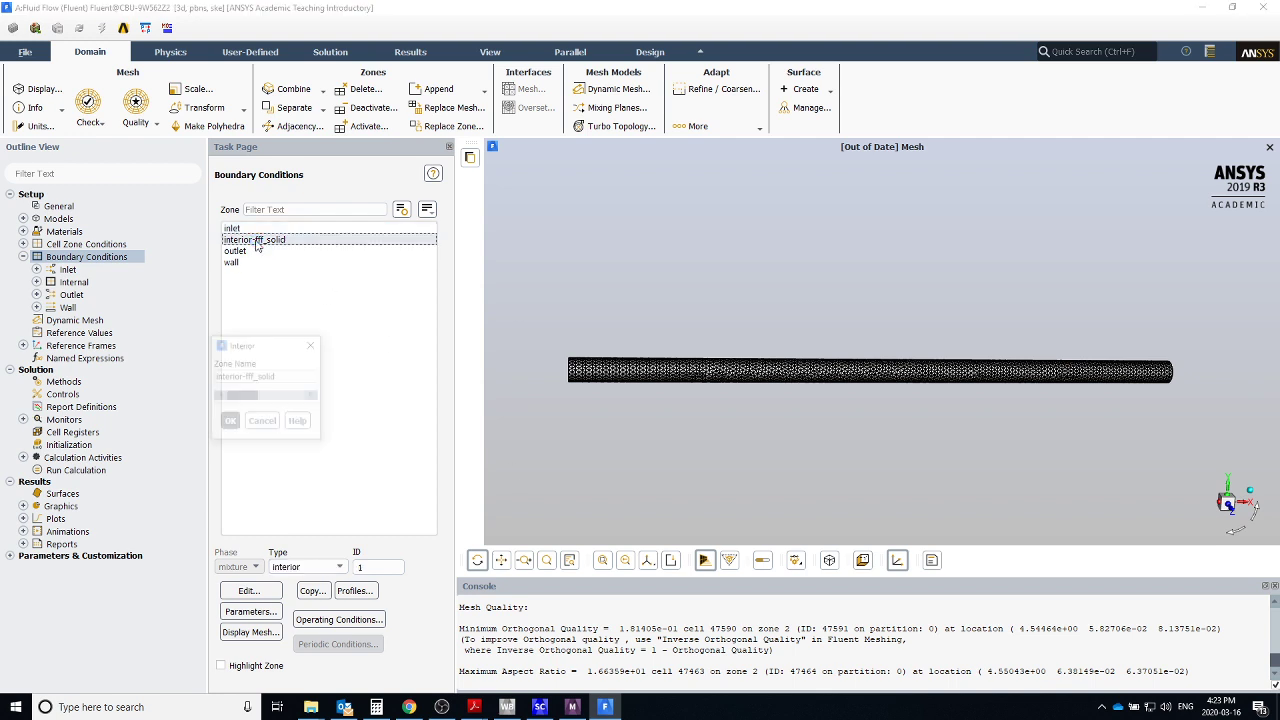
pyautogui.click(310, 410)
pyautogui.click(255, 251)
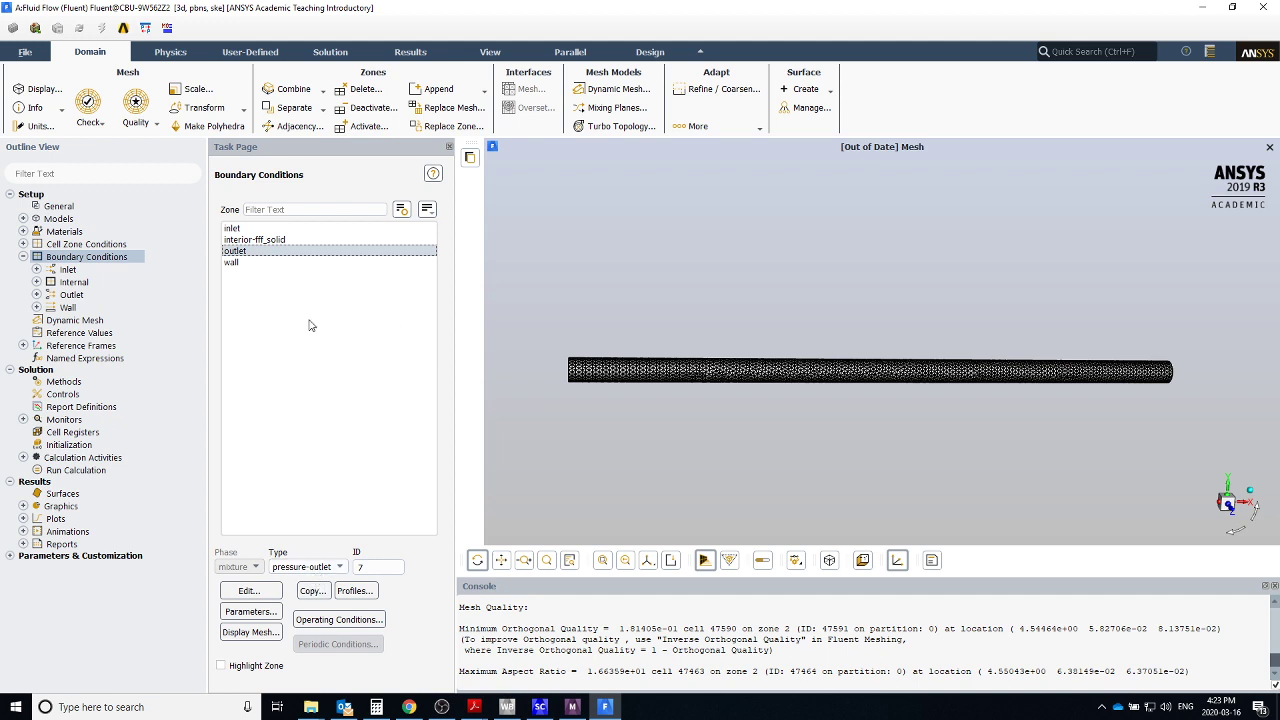
# Open the outlet zone's settings, review the pipeline problem statement and assignment photo in Adobe Acrobat Reader, and return to Fluent.
pyautogui.doubleClick(282, 251)
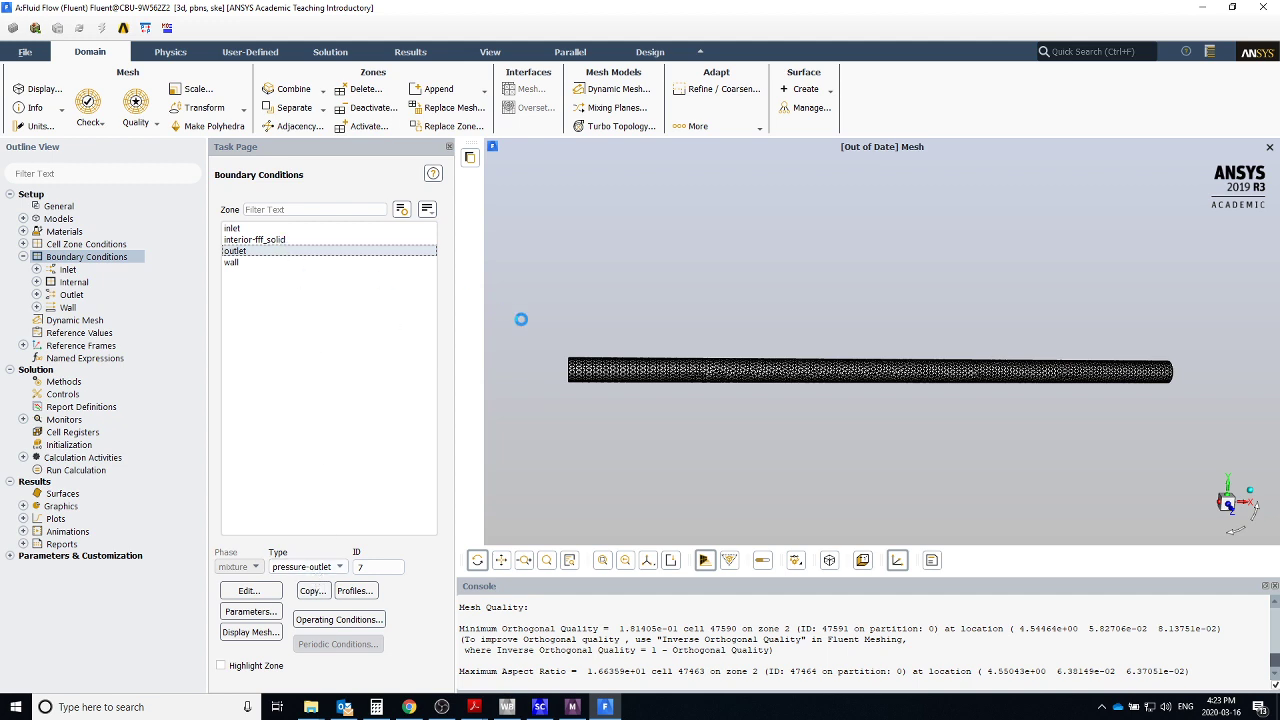
pyautogui.moveTo(443, 345); pyautogui.dragTo(537, 251)
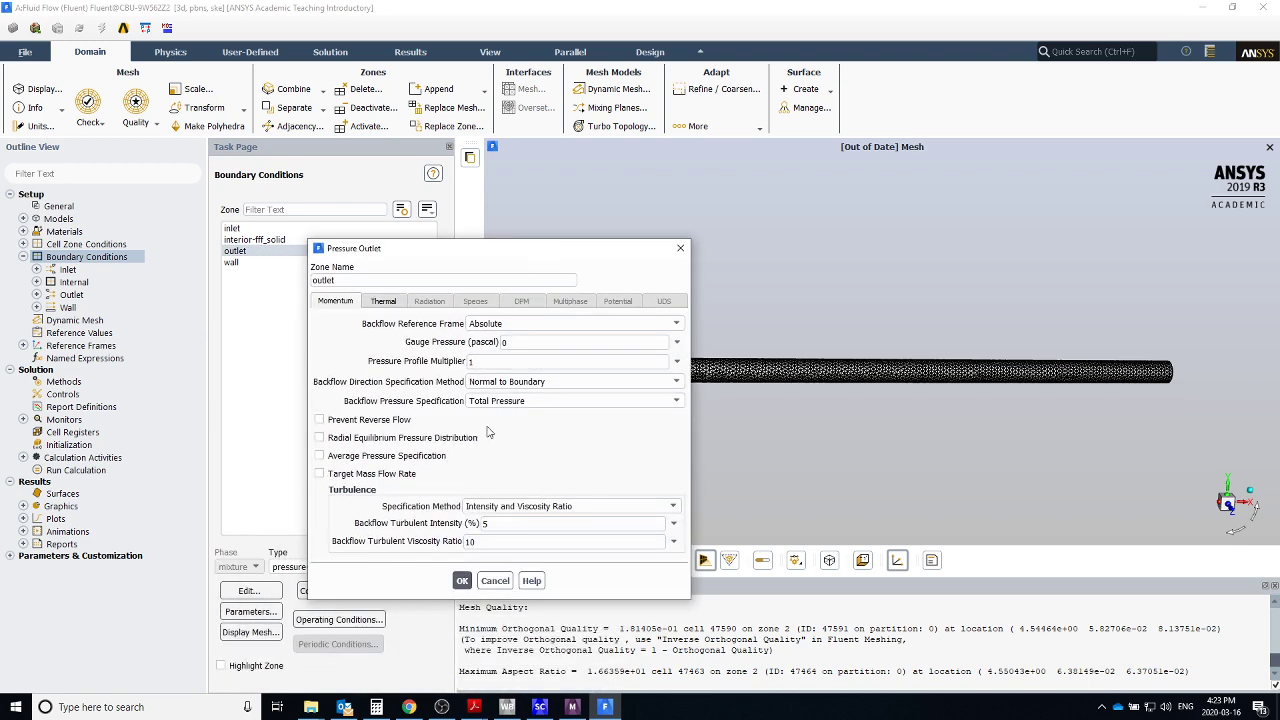
pyautogui.click(475, 708)
pyautogui.click(400, 648)
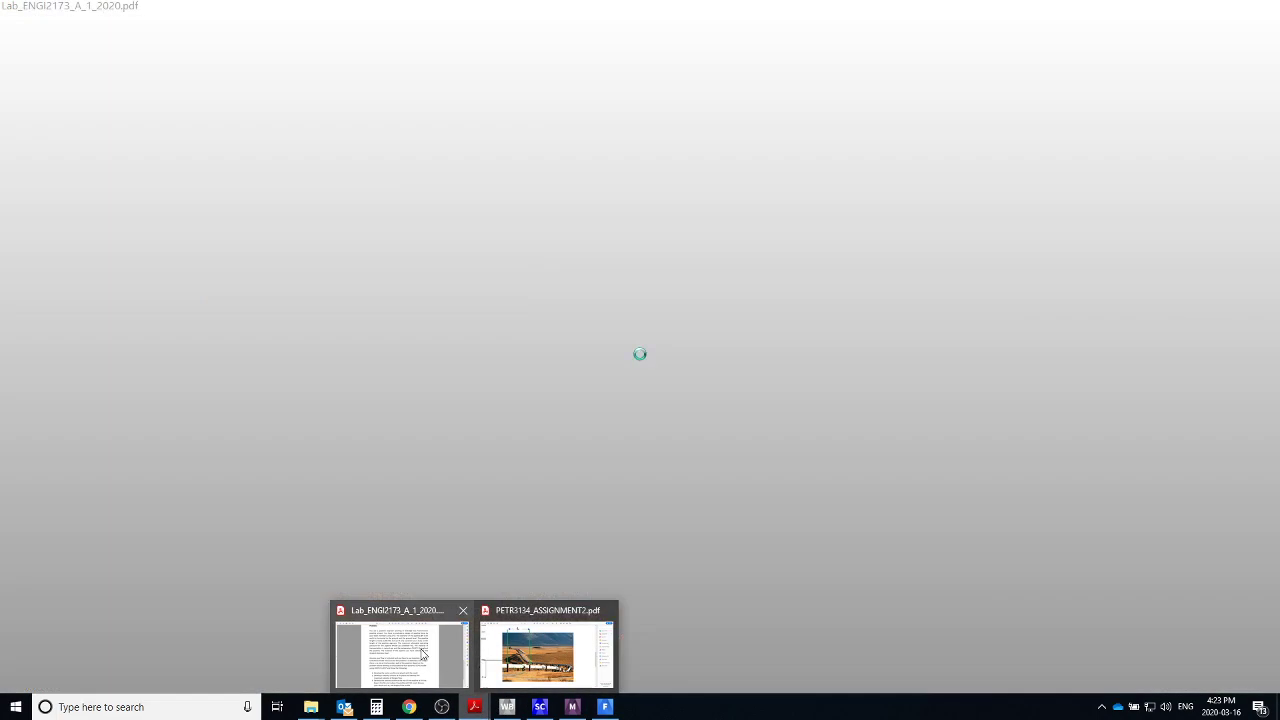
pyautogui.moveTo(475, 708)
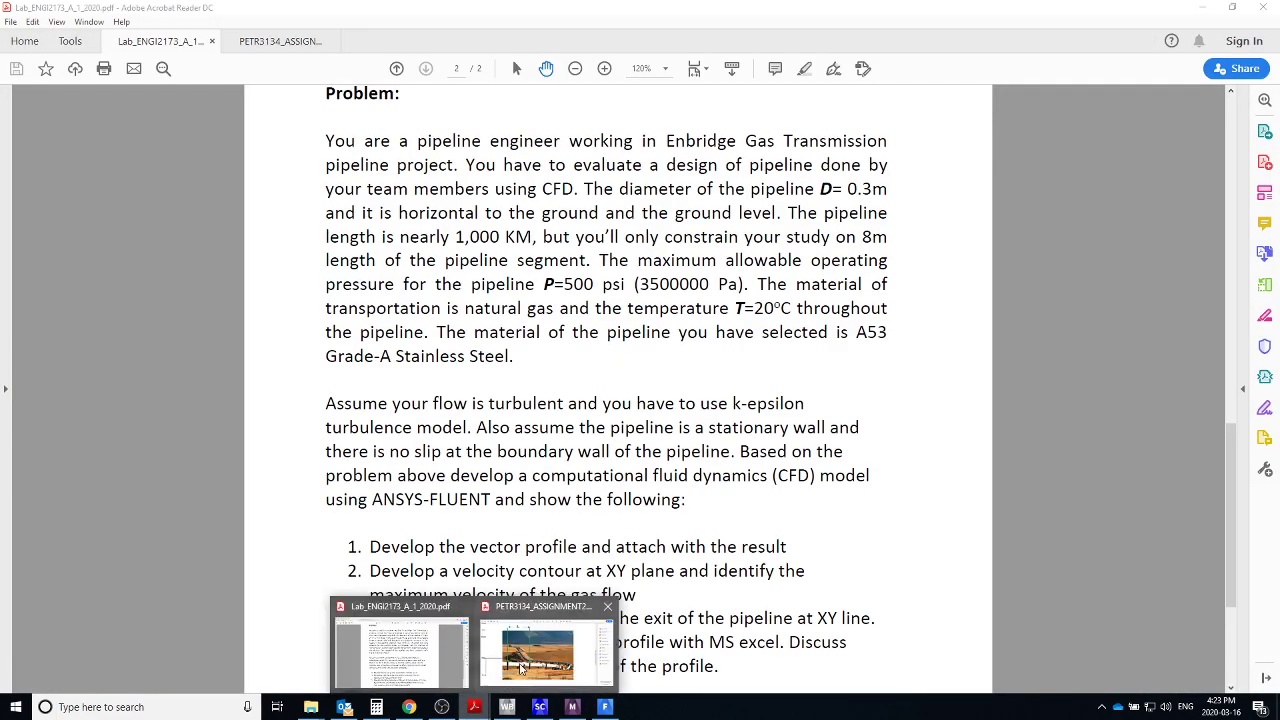
pyautogui.click(490, 643)
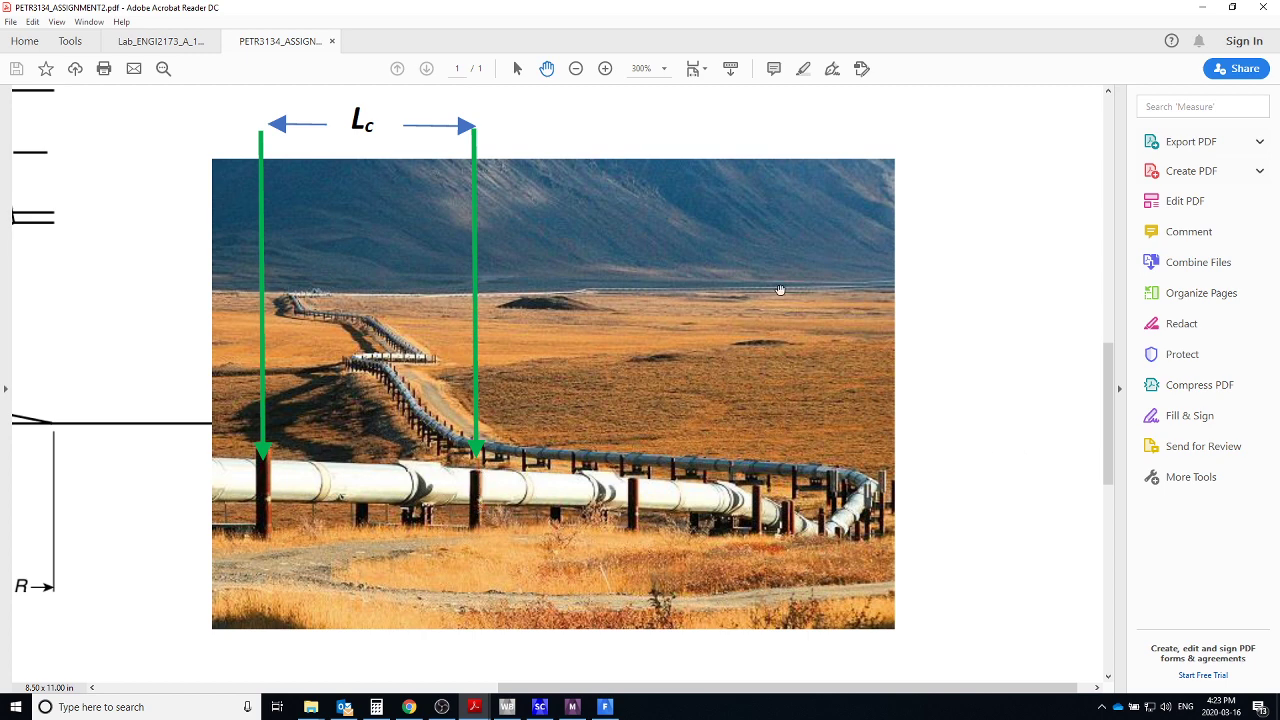
pyautogui.click(605, 707)
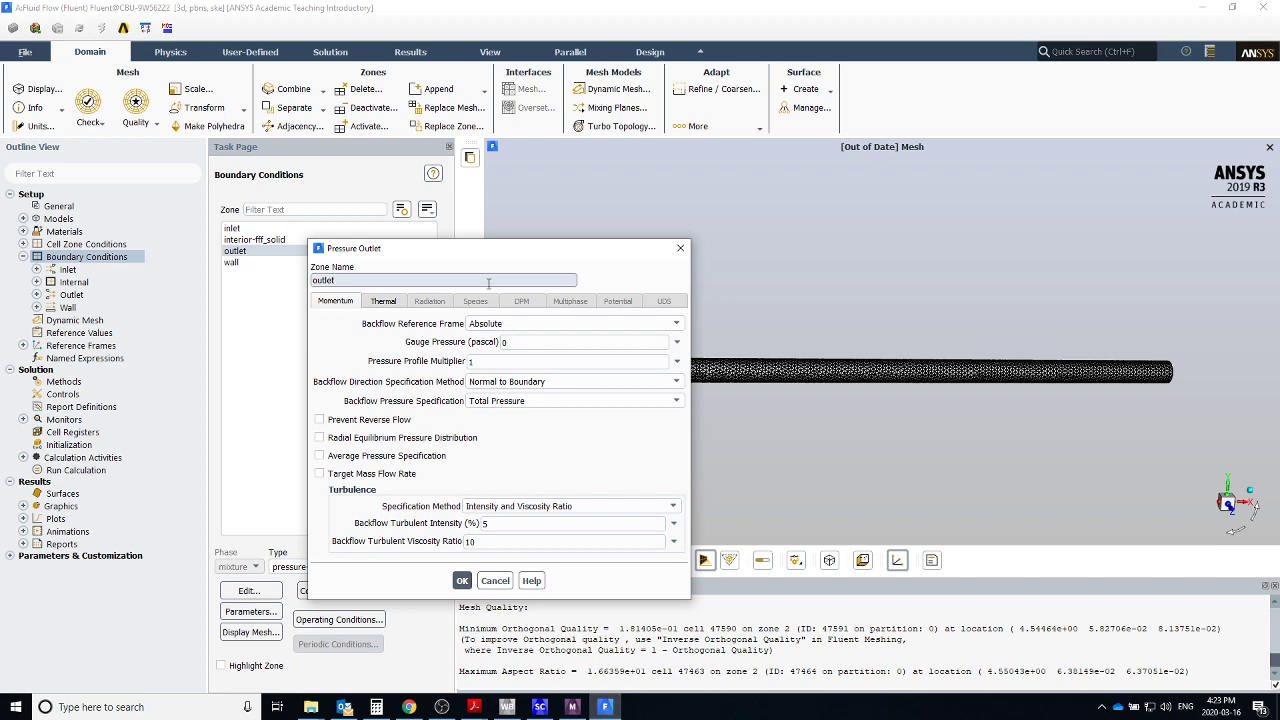
# Set the pressure outlet's gauge pressure to 3490000 Pa.
pyautogui.click(525, 340)
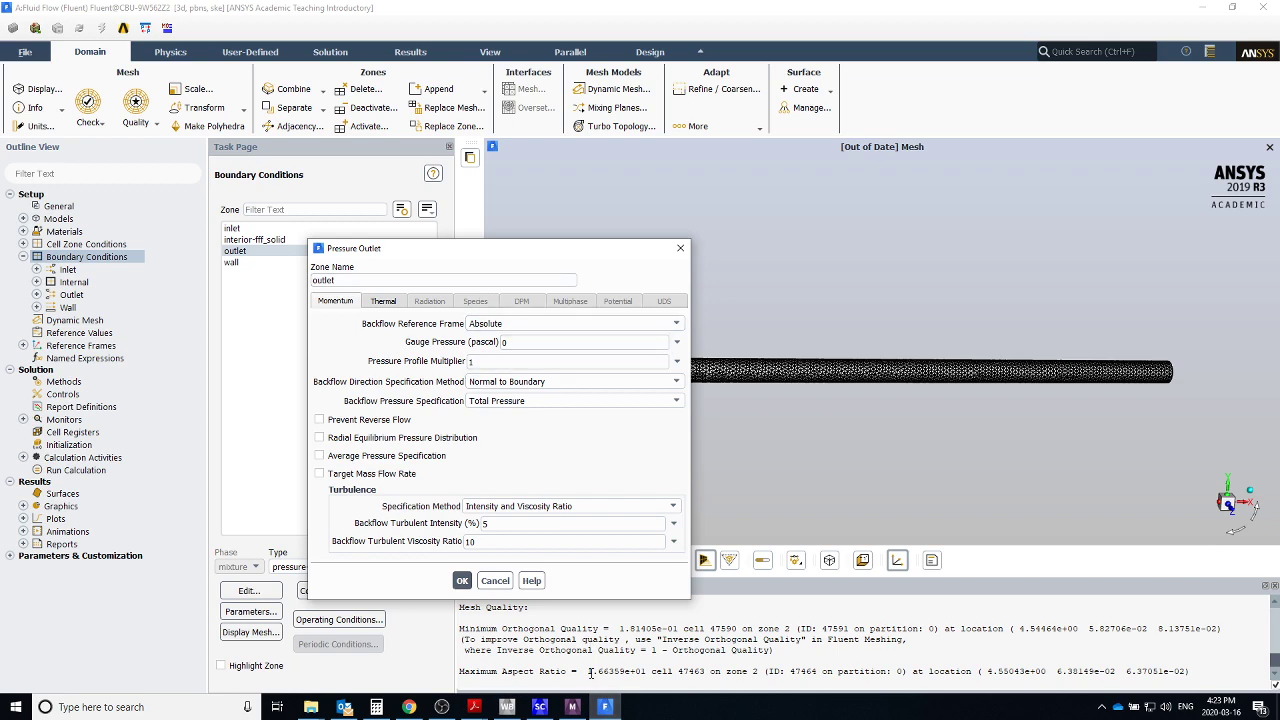
pyautogui.click(605, 707)
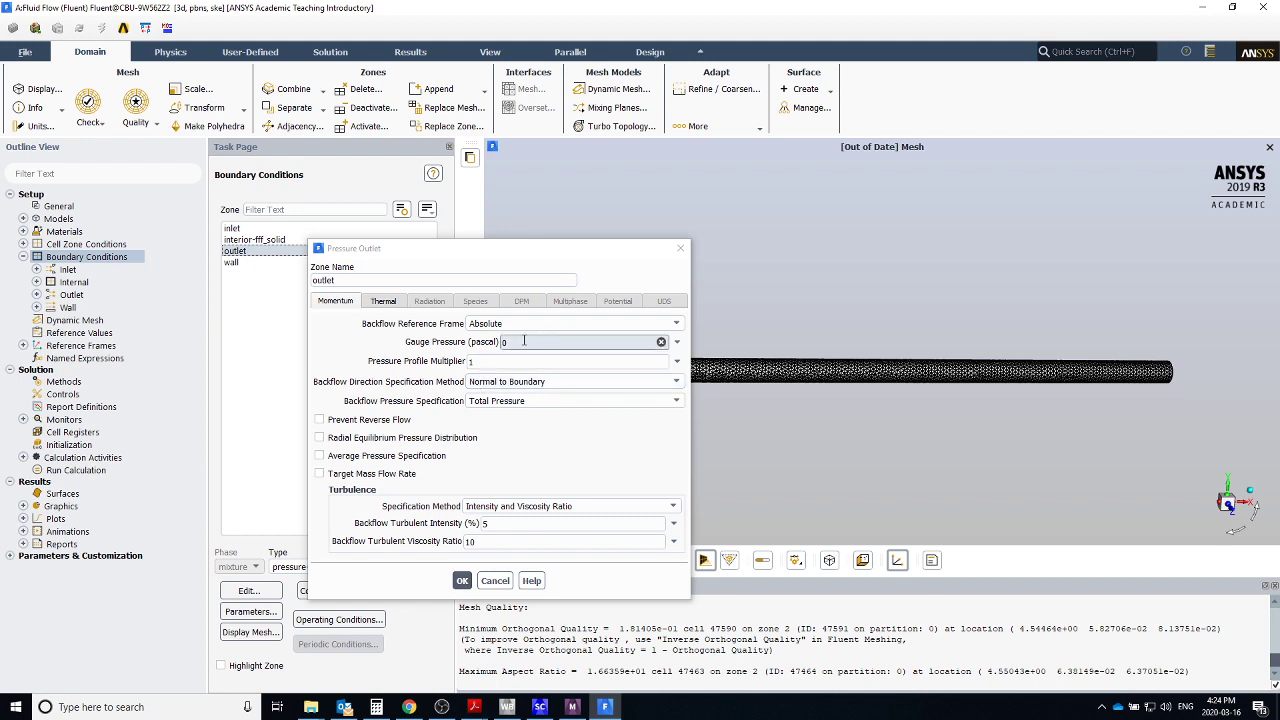
pyautogui.doubleClick(497, 344)
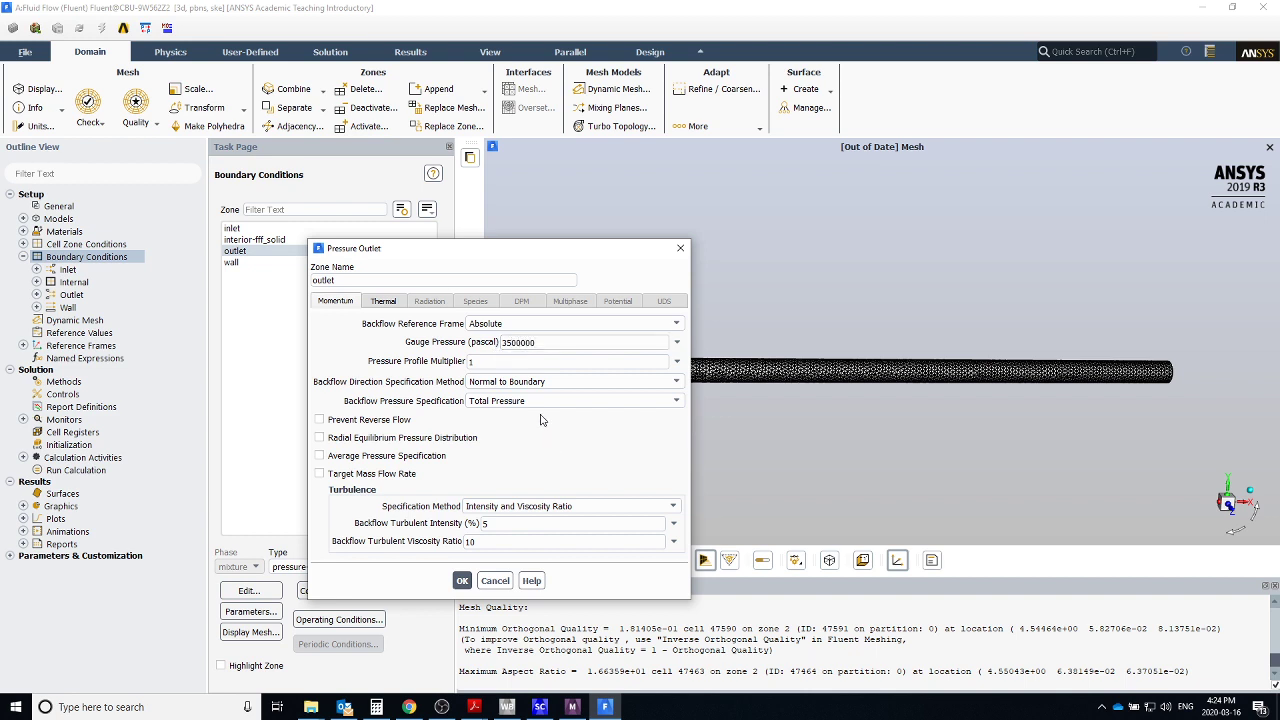
pyautogui.moveTo(505, 342); pyautogui.dragTo(515, 342)
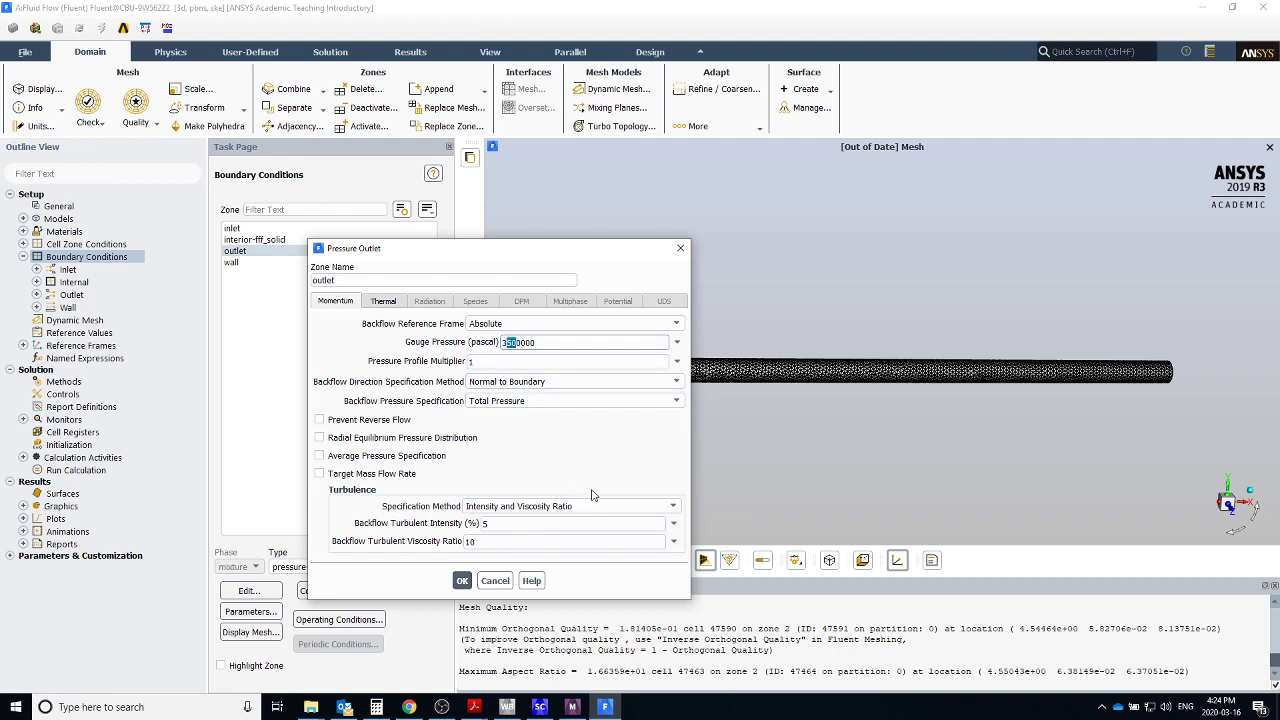
pyautogui.write('49')
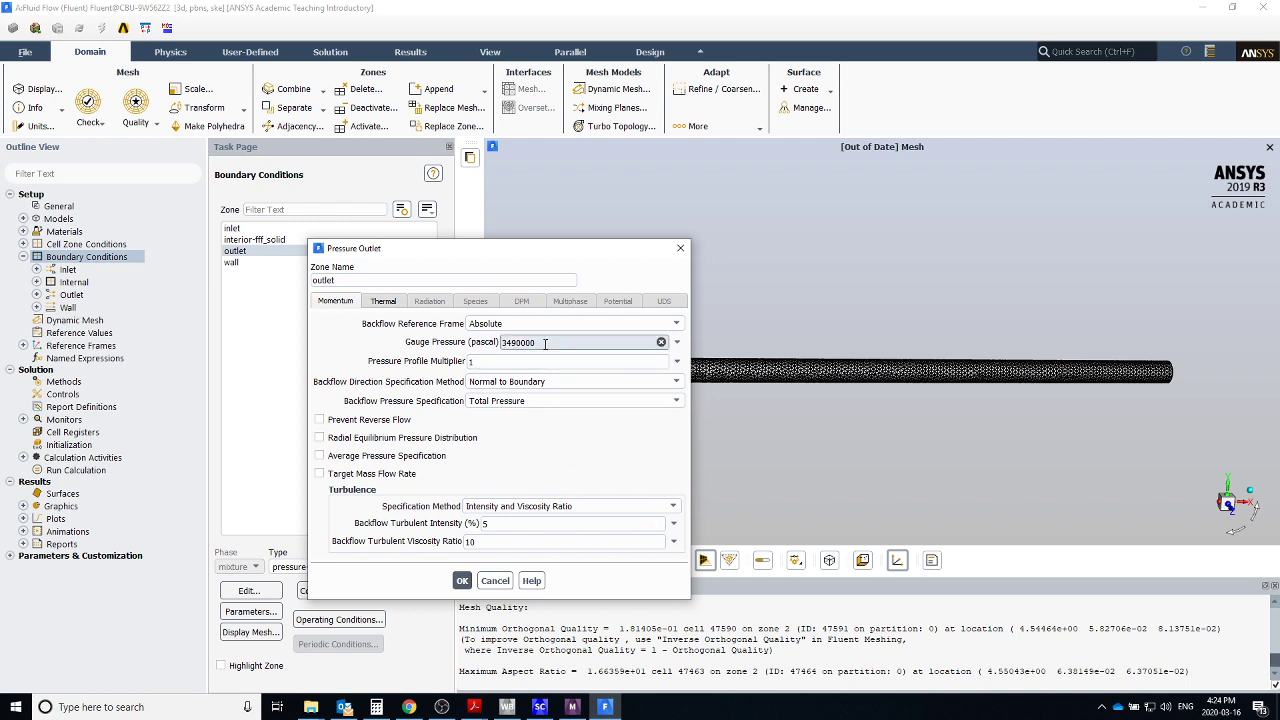
# Set the outlet's backflow total temperature to 293 K, choose Total Pressure as the backflow pressure specification and apply the settings.
pyautogui.click(383, 301)
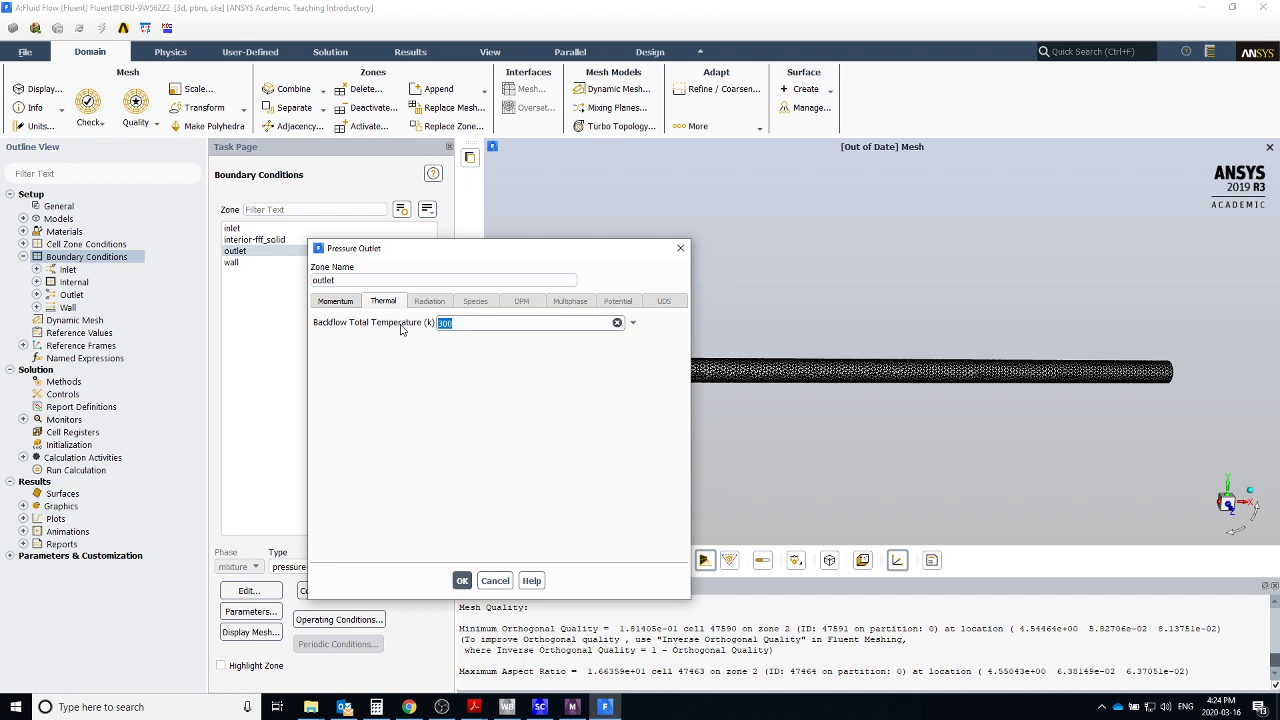
pyautogui.write('293')
pyautogui.click(350, 302)
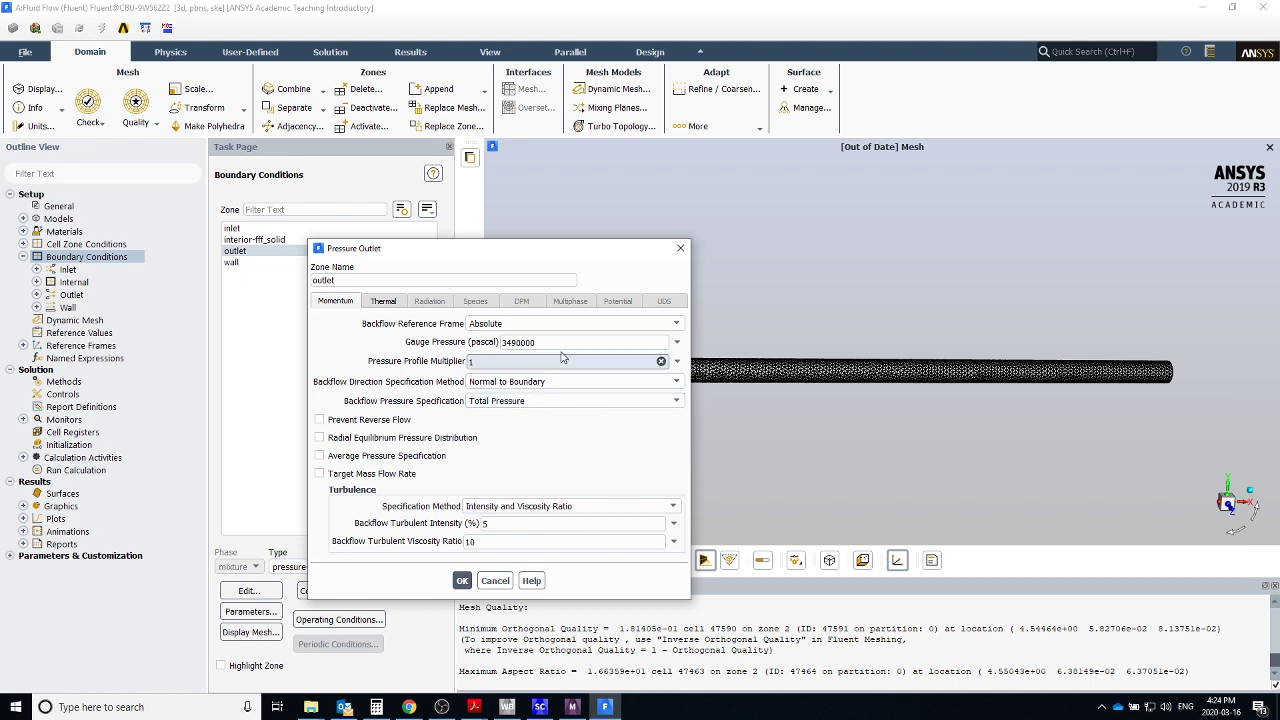
pyautogui.click(518, 405)
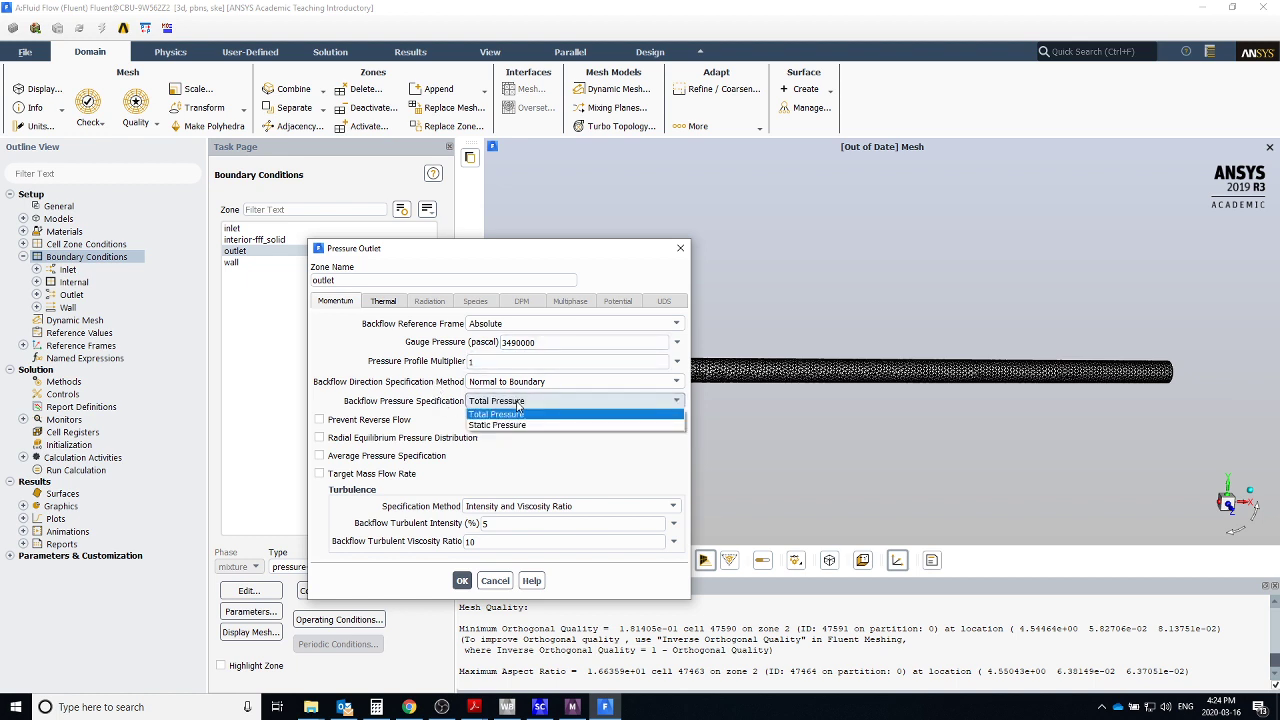
pyautogui.click(518, 412)
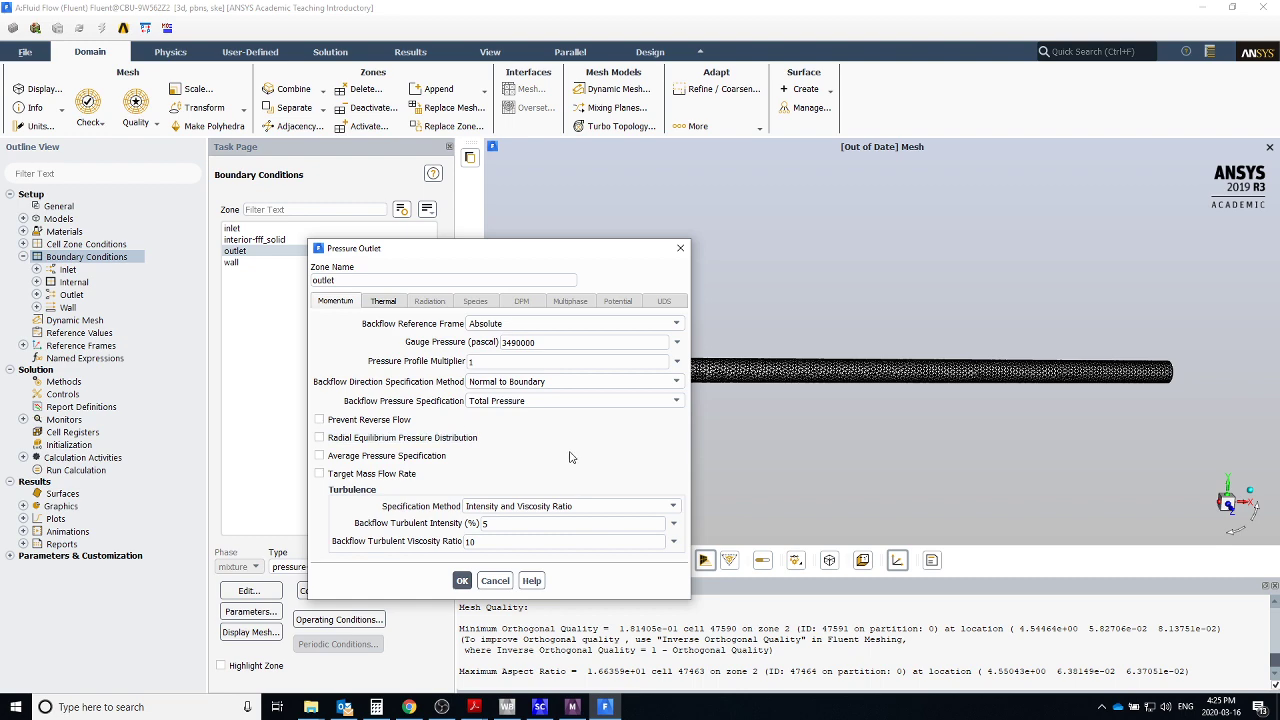
pyautogui.click(462, 581)
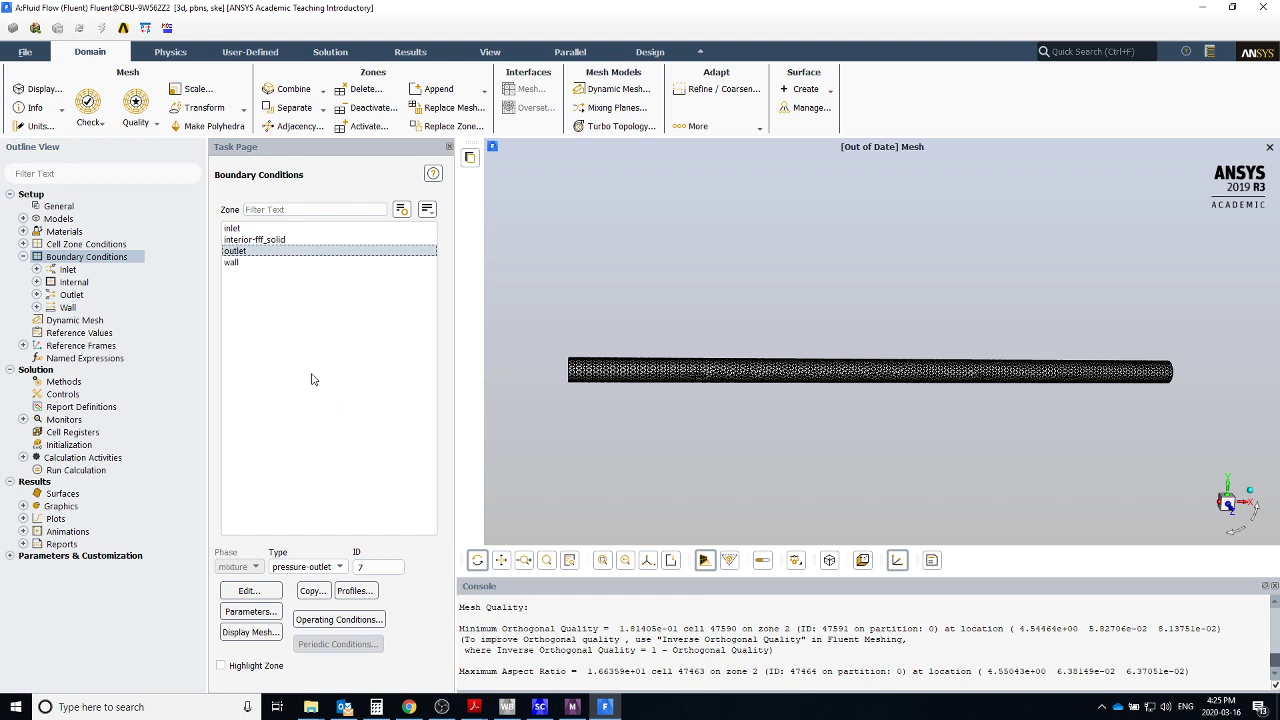
# Check the wall zone's thermal settings and its wall motion and shear conditions, and accept them.
pyautogui.doubleClick(262, 262)
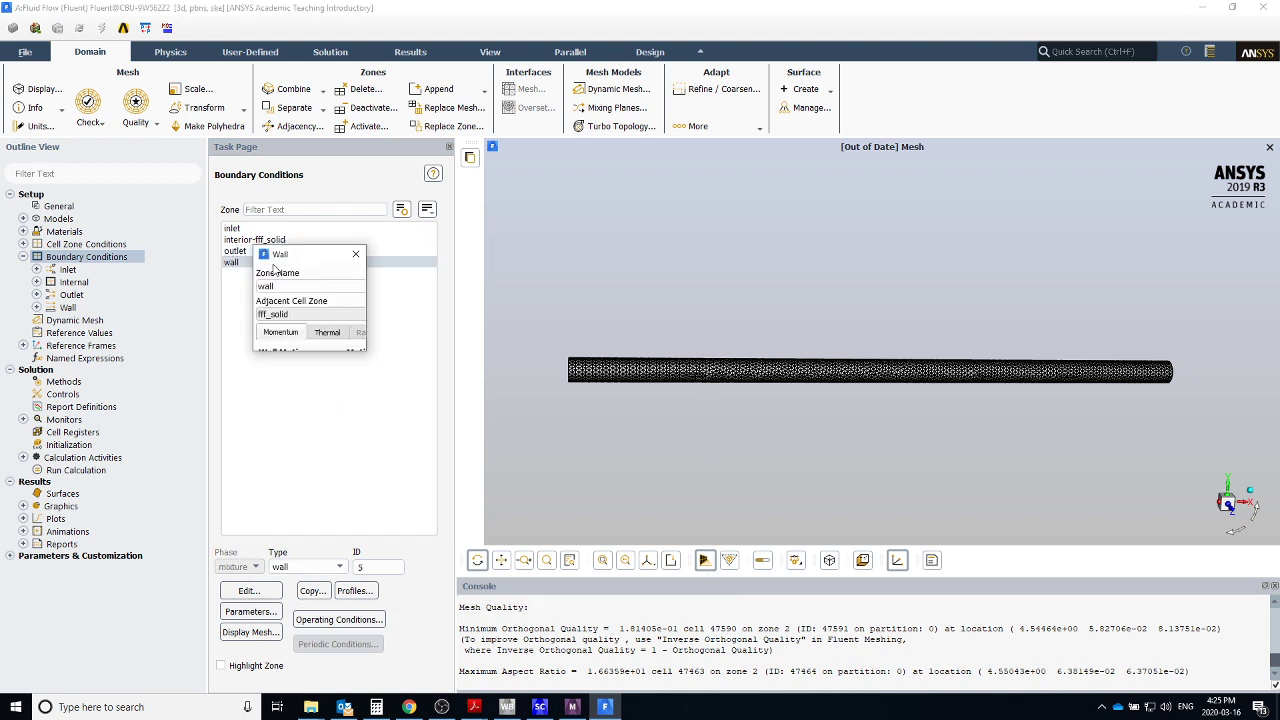
pyautogui.click(326, 333)
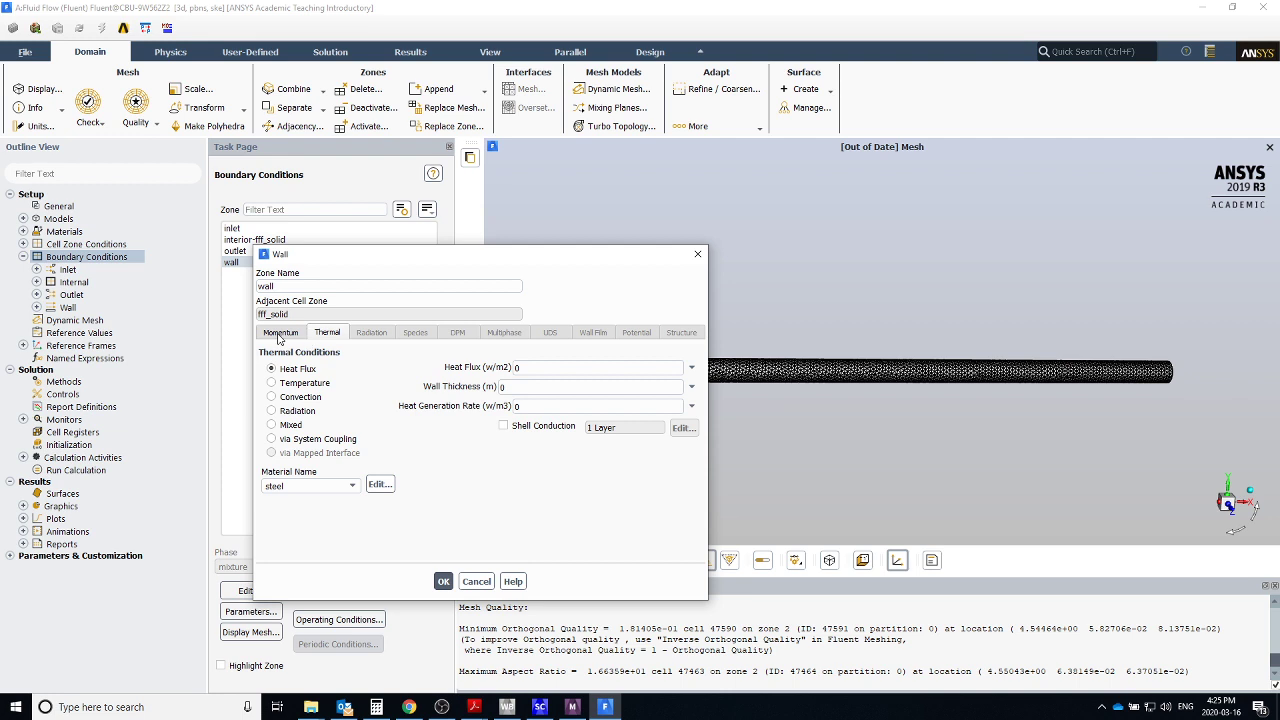
pyautogui.click(279, 336)
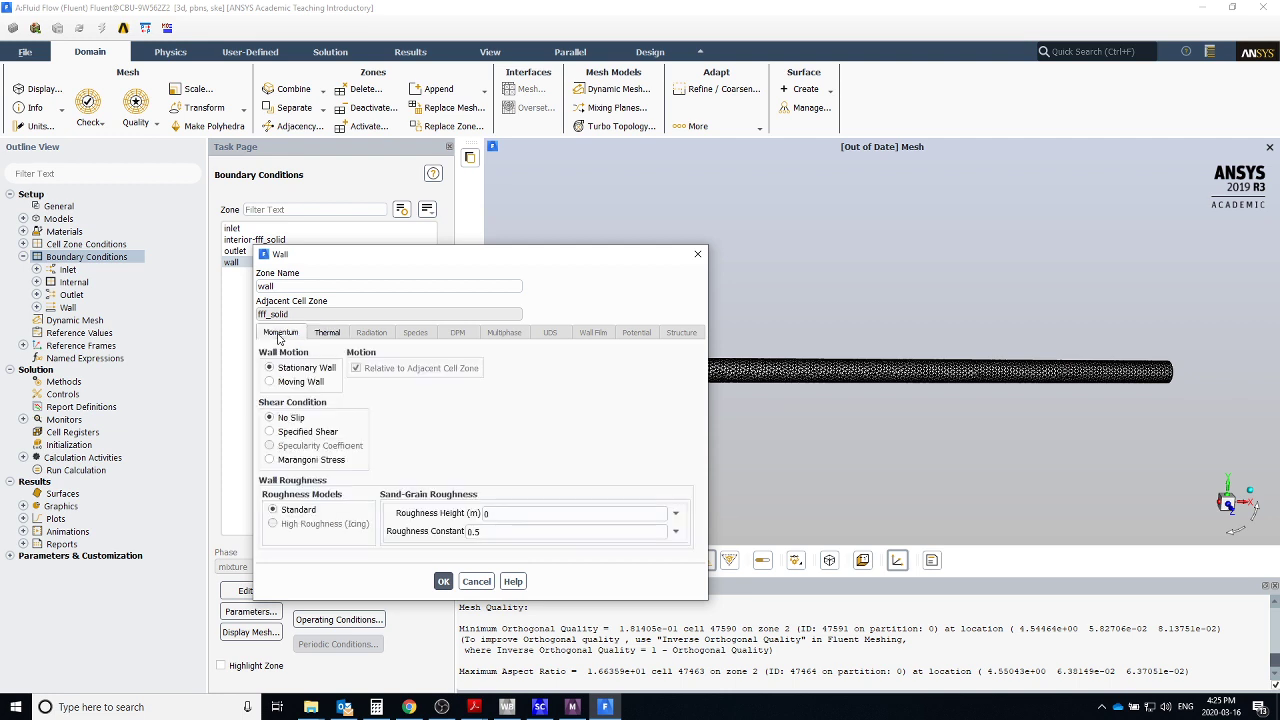
pyautogui.click(443, 581)
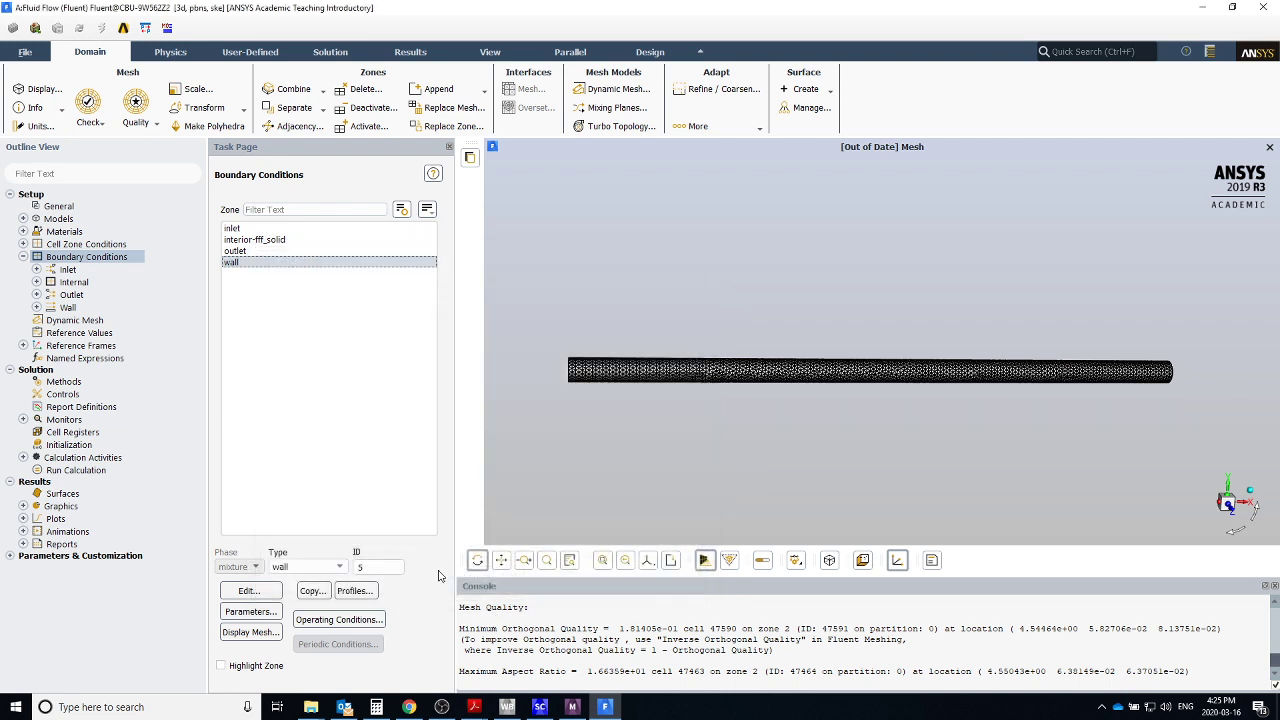
# Recheck the pressure settings of the inlet and outlet boundary conditions and close both.
pyautogui.click(94, 272)
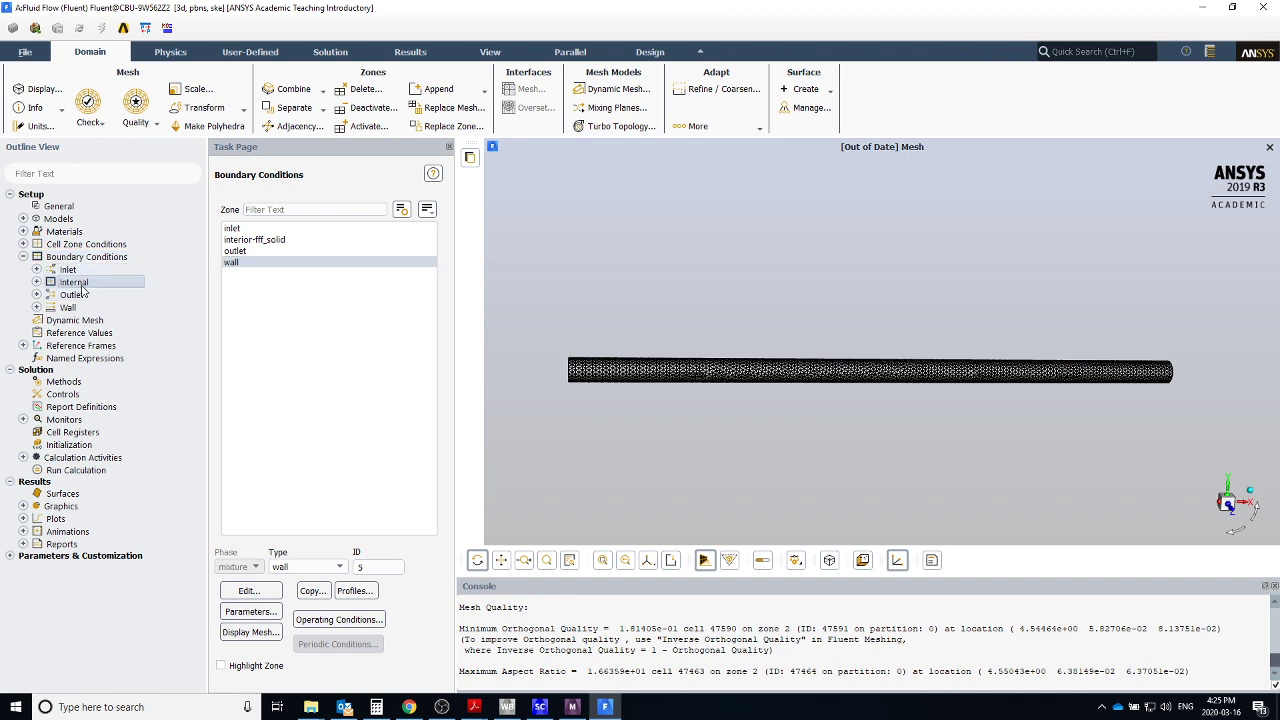
pyautogui.click(78, 296)
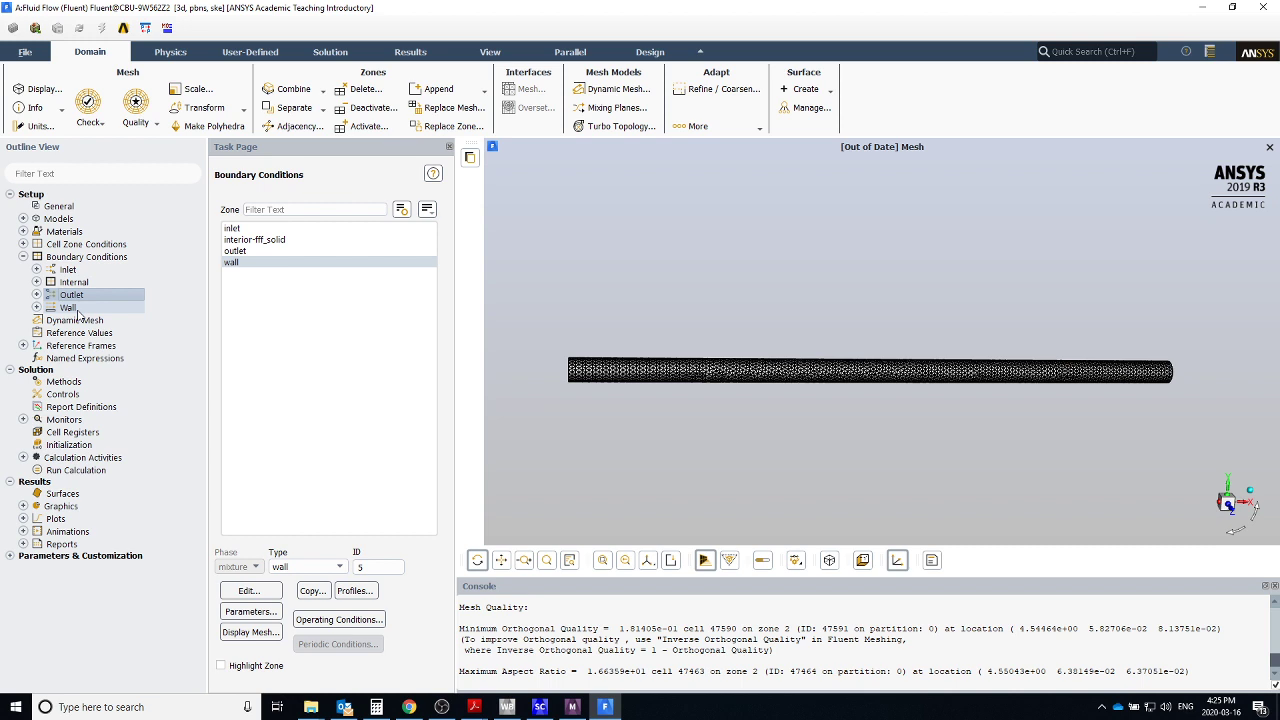
pyautogui.doubleClick(67, 270)
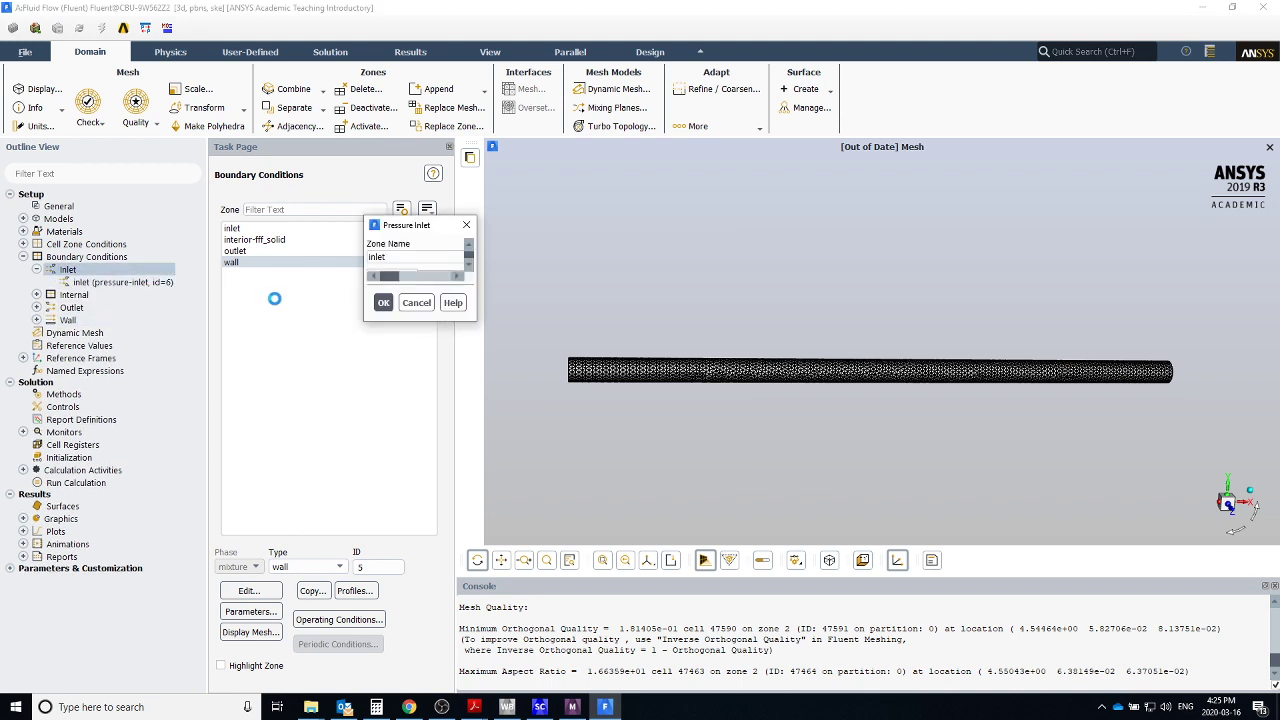
pyautogui.click(551, 323)
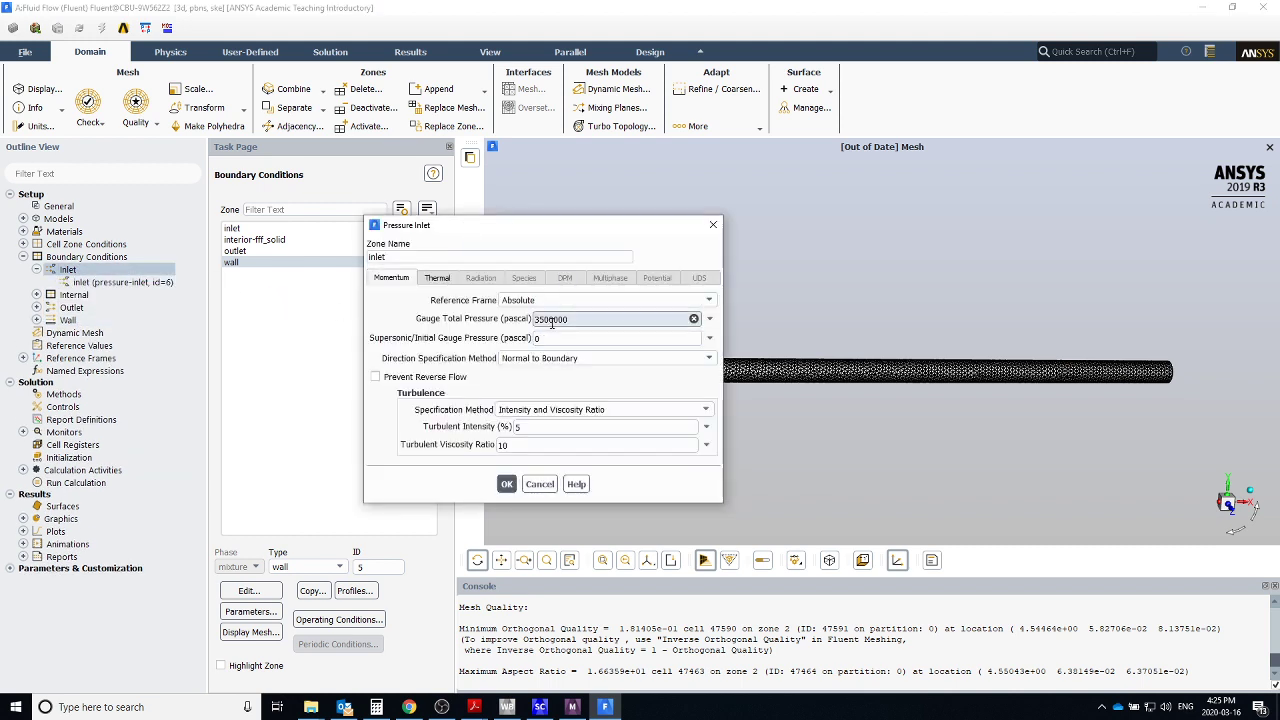
pyautogui.click(507, 485)
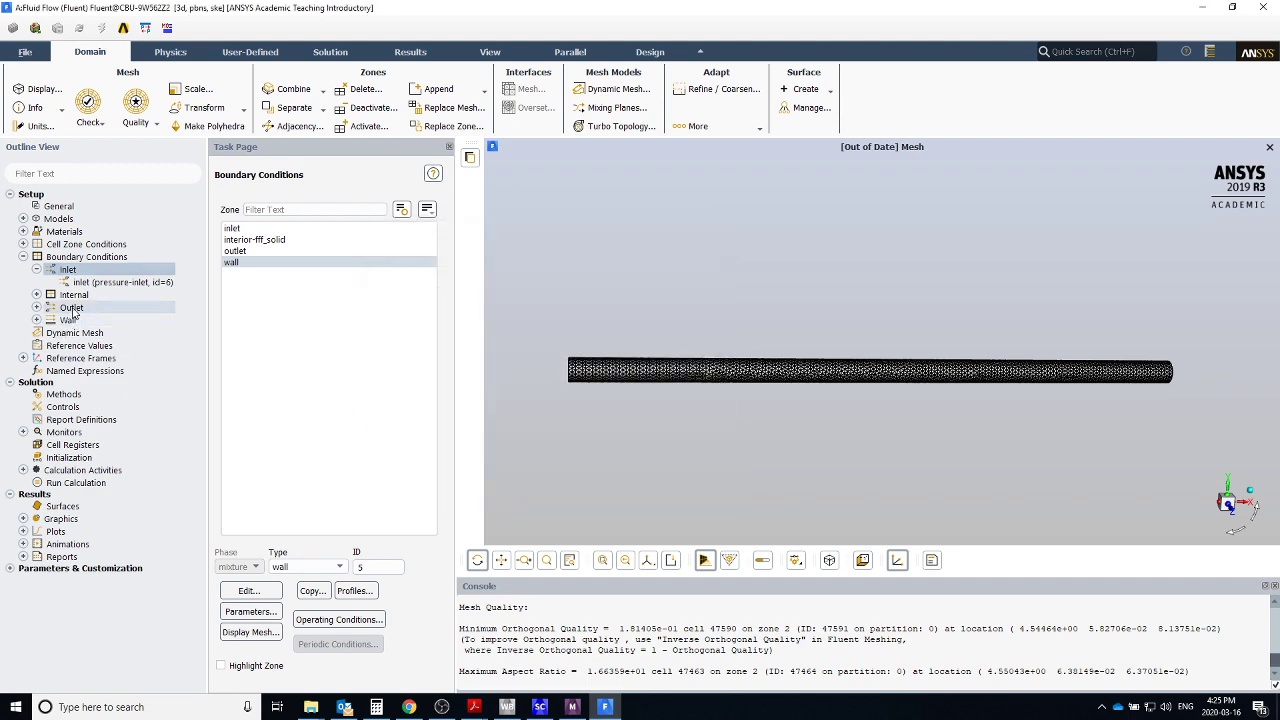
pyautogui.doubleClick(71, 308)
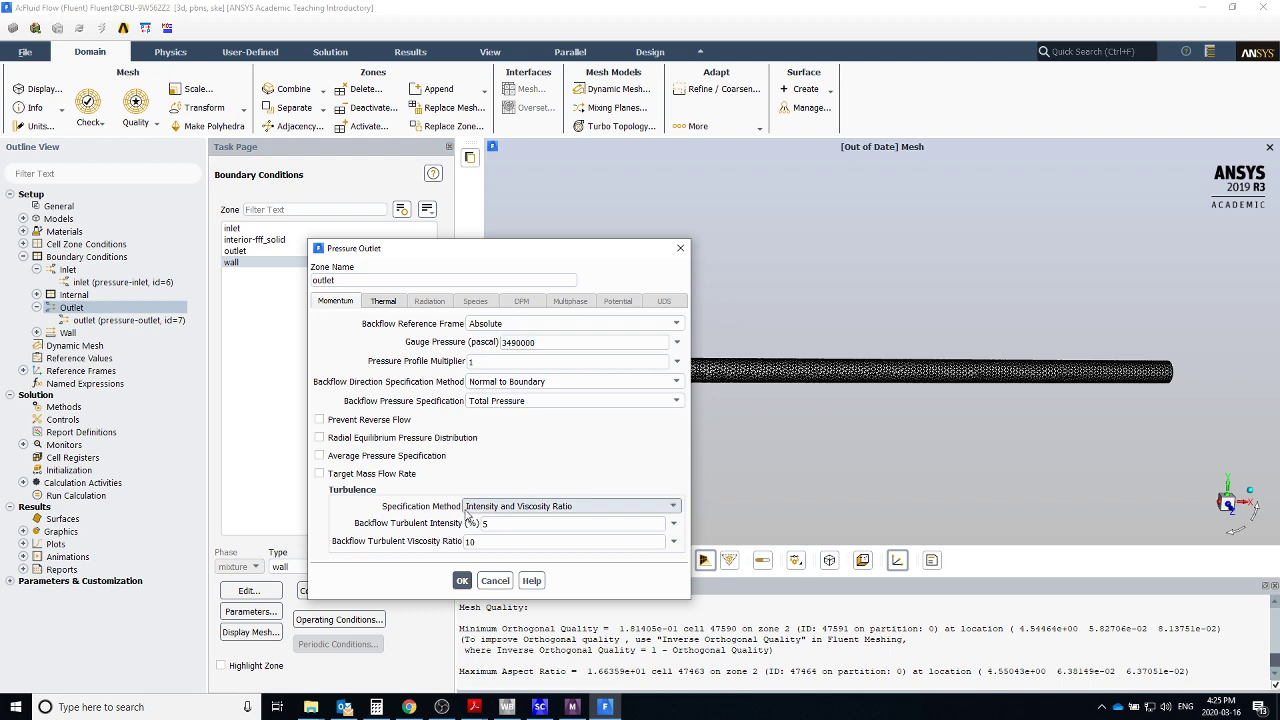
pyautogui.click(462, 580)
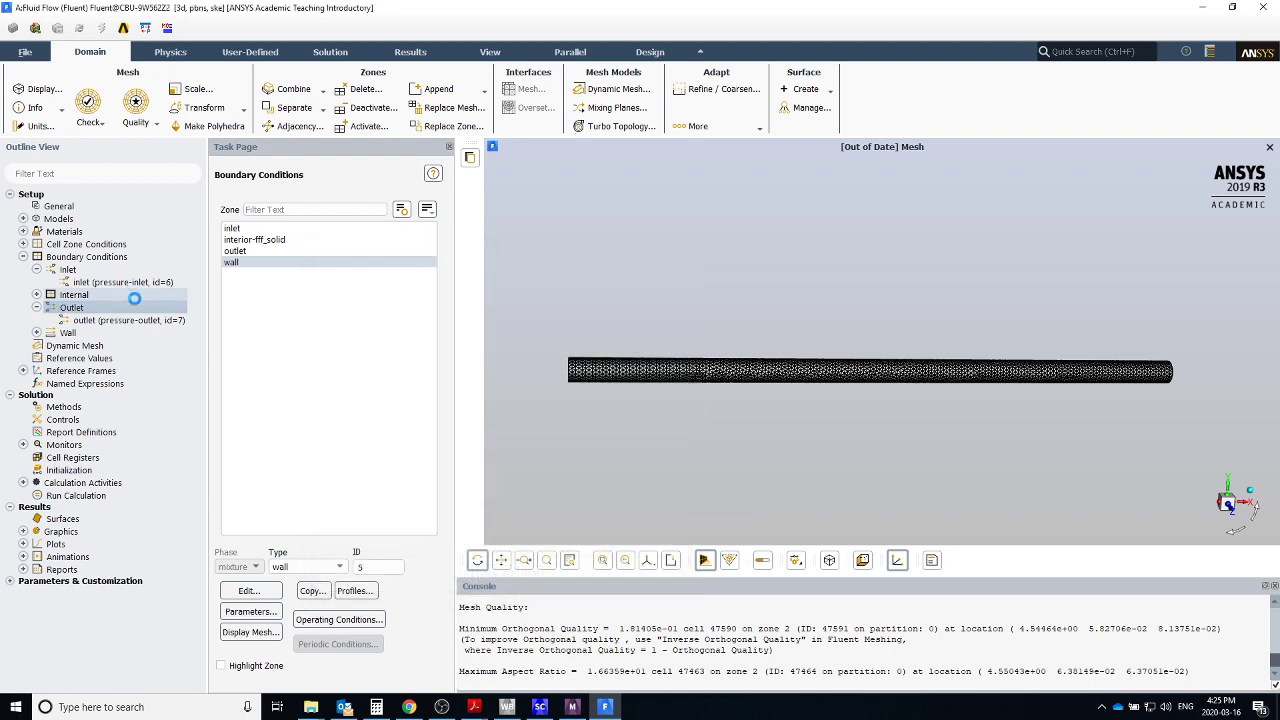
# Compute the reference values from the inlet.
pyautogui.click(23, 257)
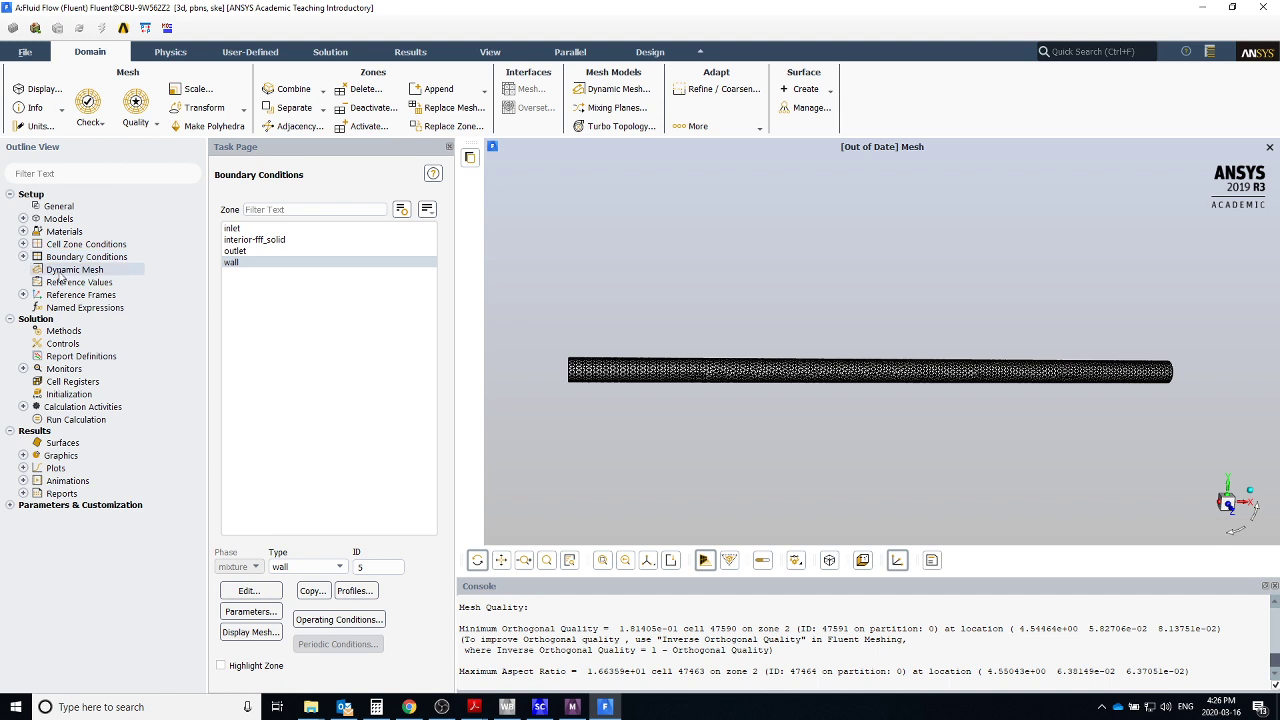
pyautogui.click(57, 283)
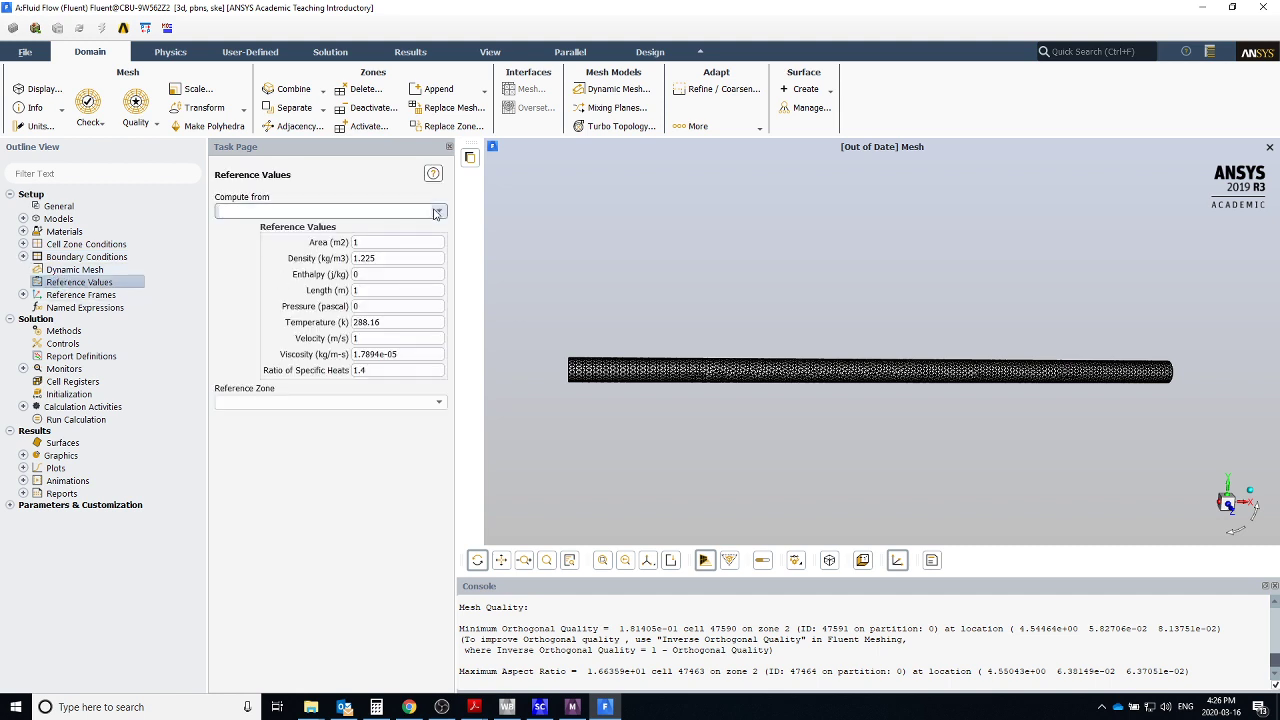
pyautogui.click(355, 211)
pyautogui.click(352, 236)
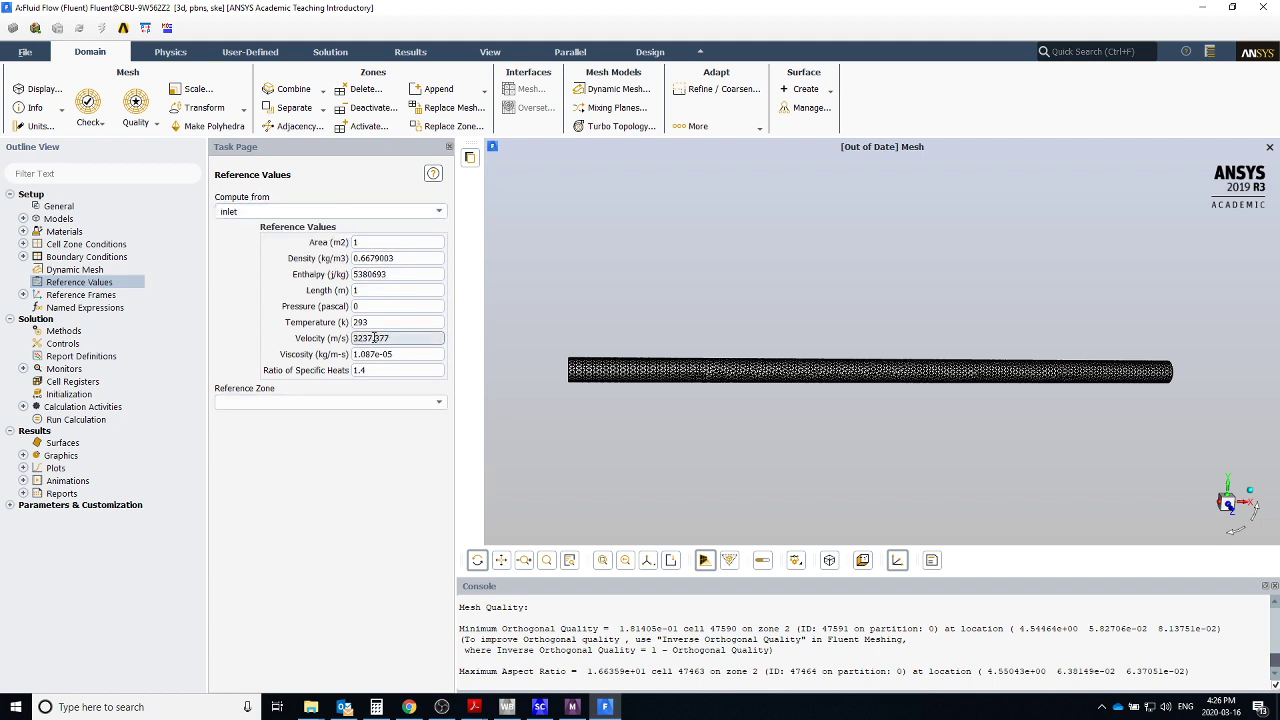
# Set the pressure-velocity coupling scheme to SIMPLE in the solution methods and look over the spatial discretization settings.
pyautogui.click(64, 332)
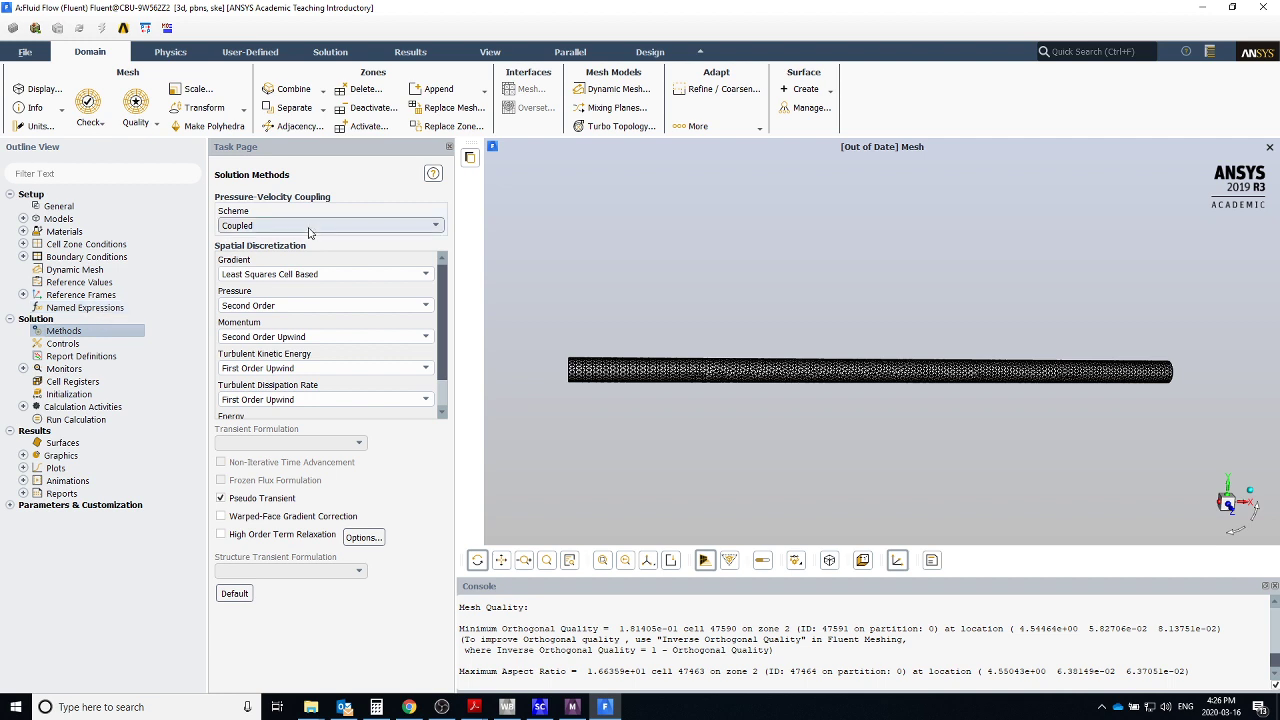
pyautogui.click(101, 339)
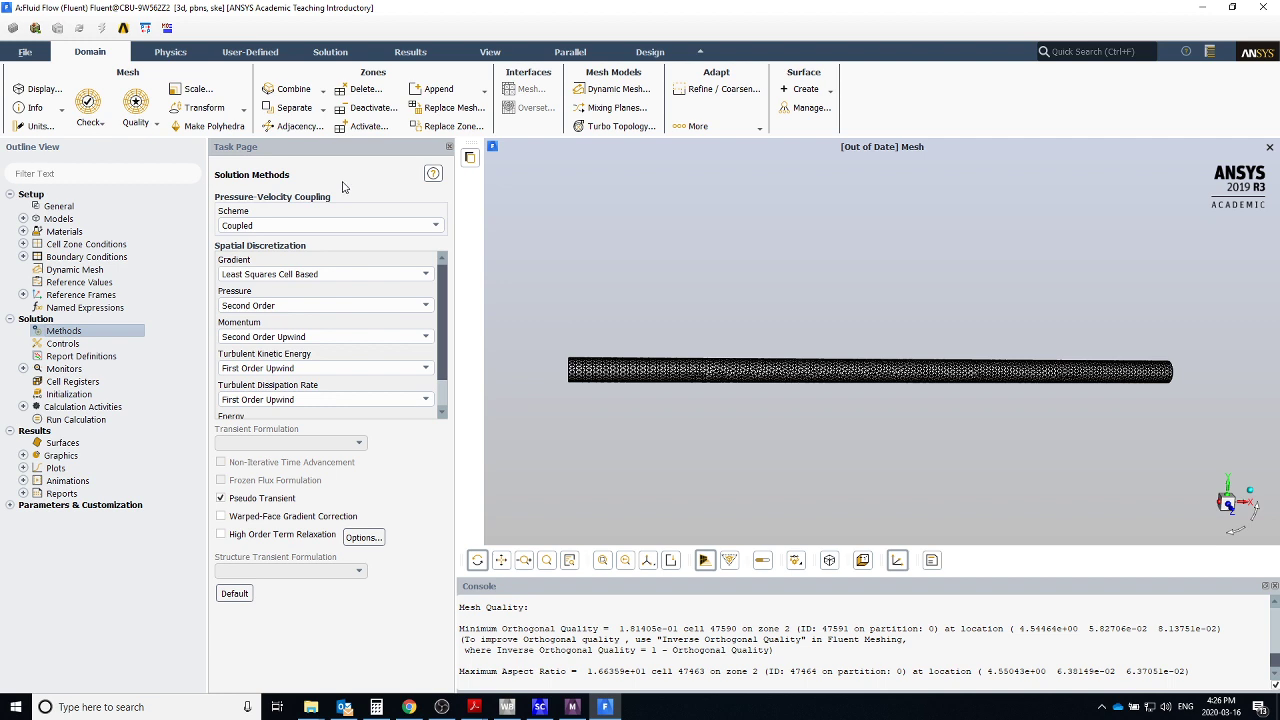
pyautogui.click(312, 227)
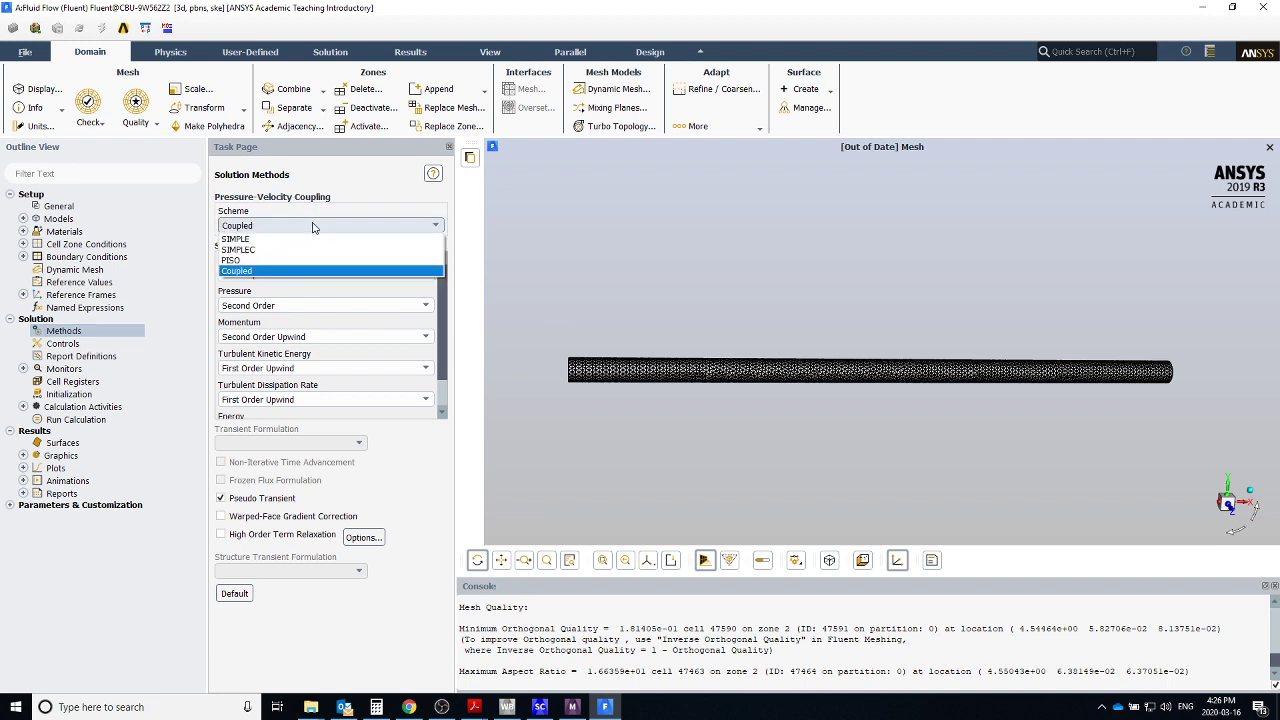
pyautogui.click(310, 240)
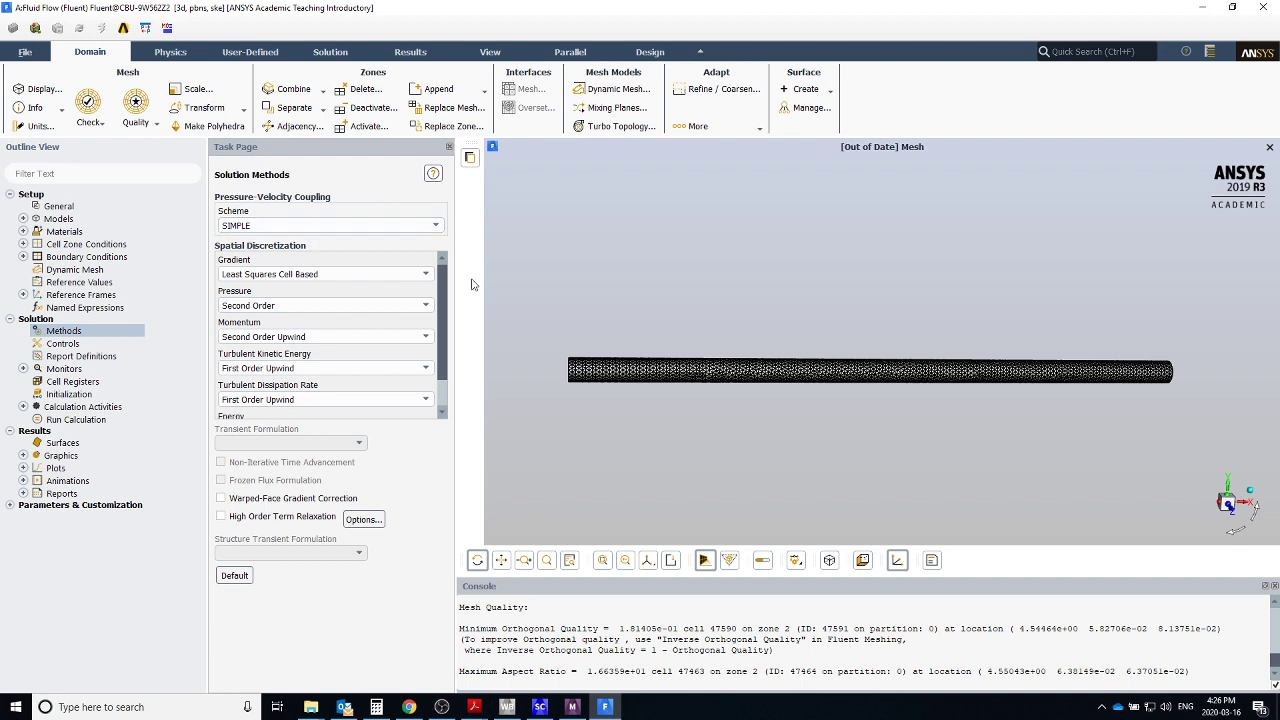
pyautogui.moveTo(444, 284)
pyautogui.mouseDown()
pyautogui.moveTo(439, 305)
pyautogui.moveTo(442, 264)
pyautogui.mouseUp()
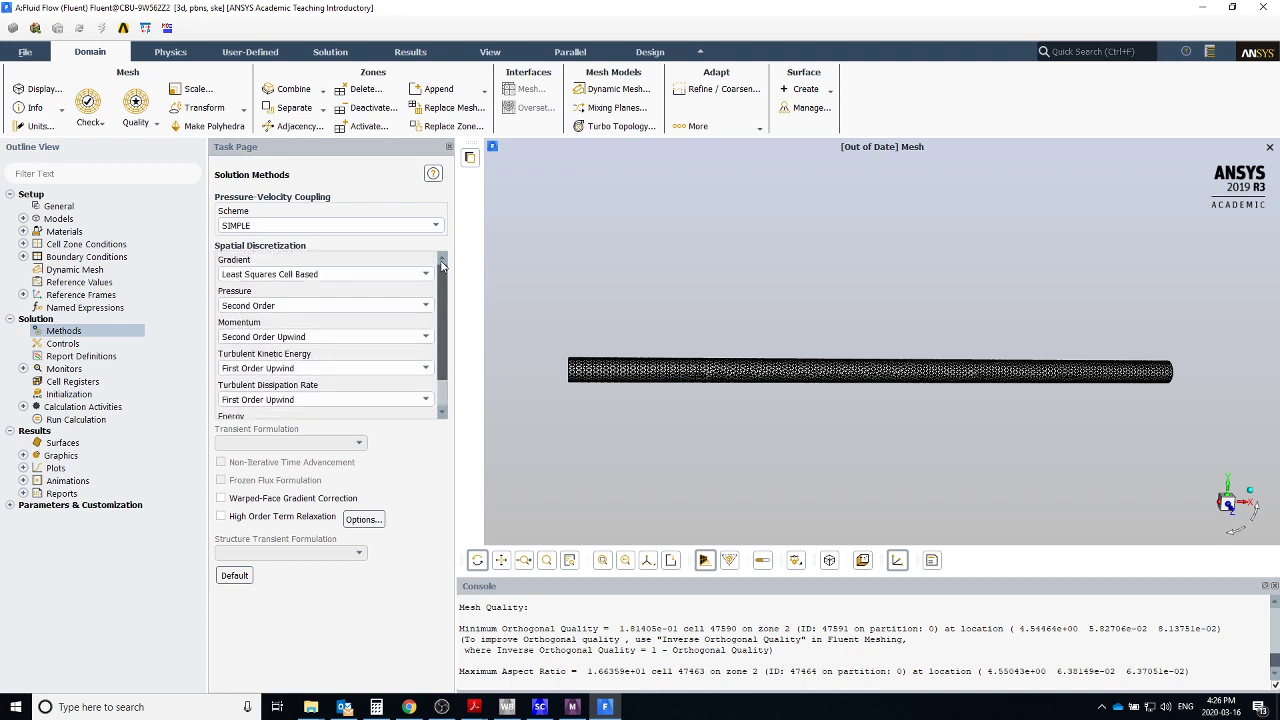
# Examine the available pressure-velocity coupling schemes and the spatial discretization options for pressure and turbulent kinetic energy, keeping the current selections.
pyautogui.click(378, 226)
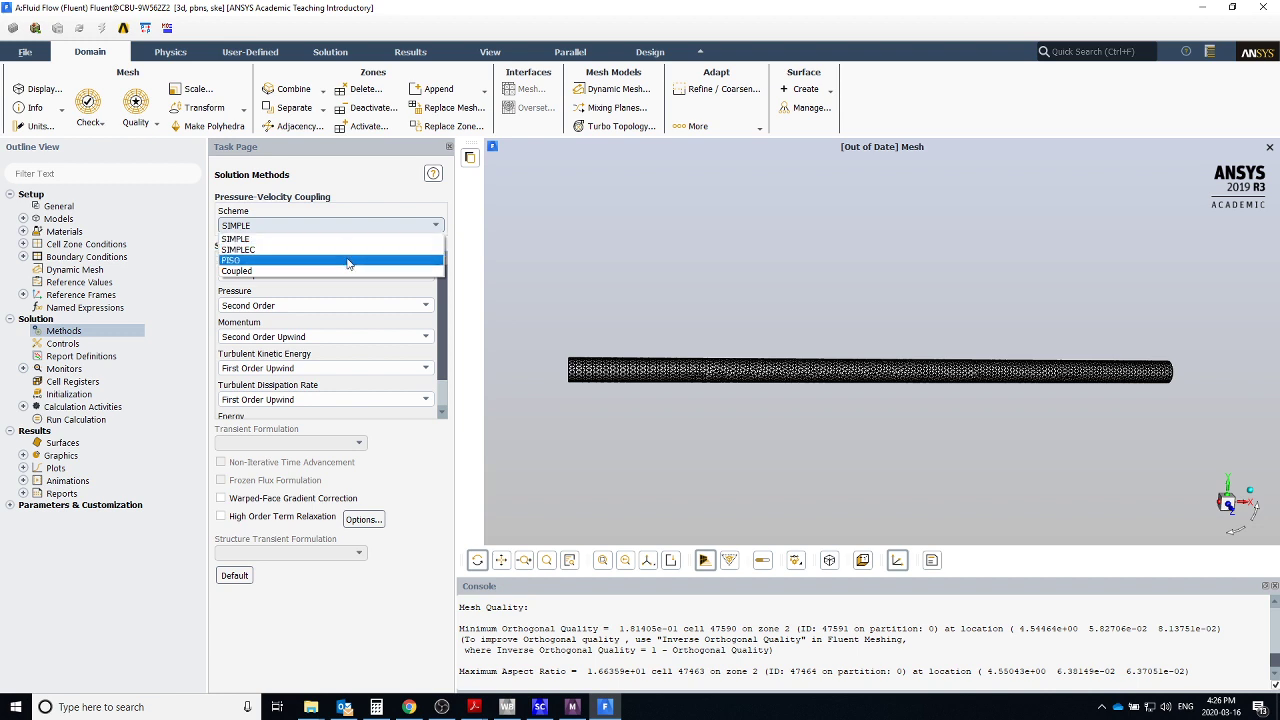
pyautogui.click(374, 207)
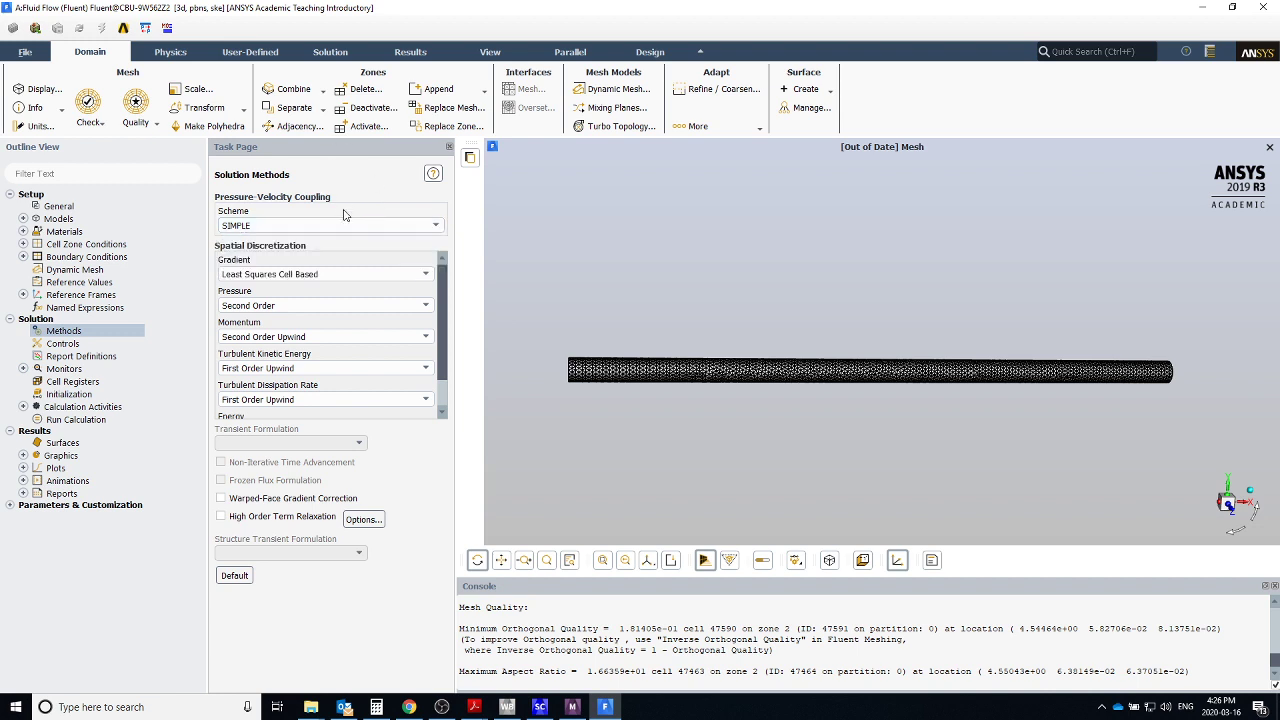
pyautogui.moveTo(438, 297); pyautogui.dragTo(438, 320)
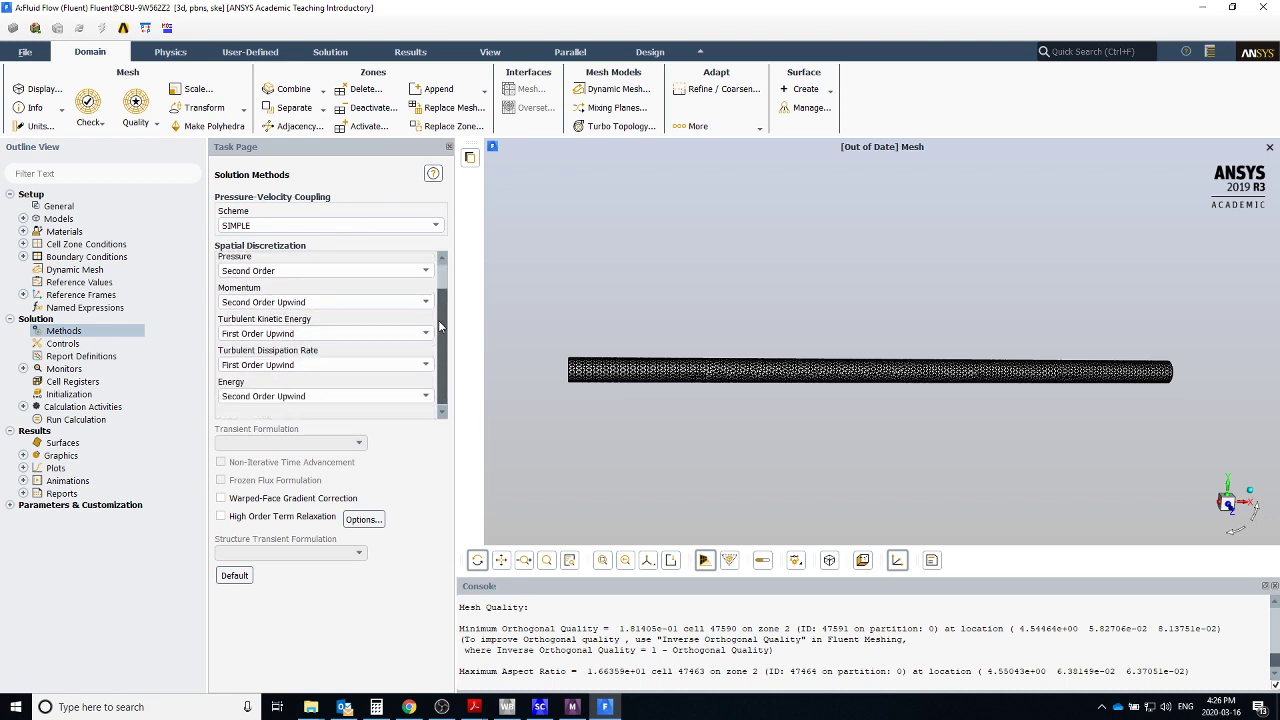
pyautogui.scroll(1, 438, 325)
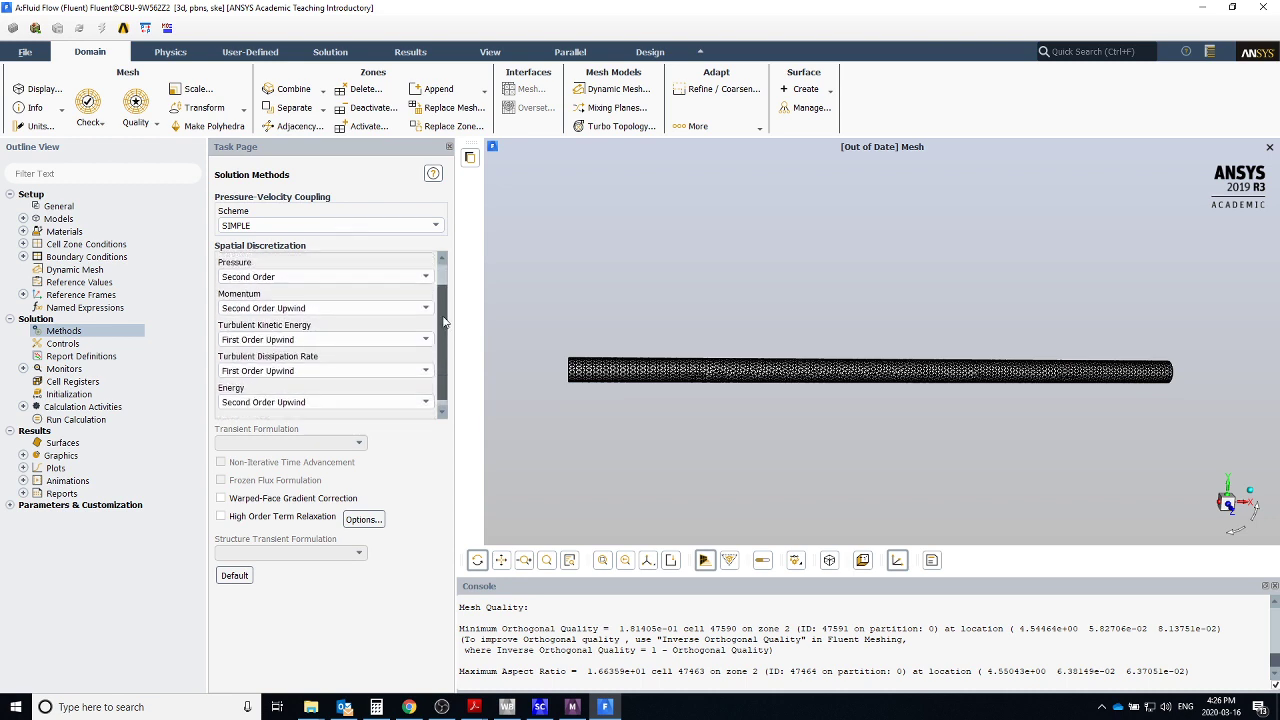
pyautogui.click(316, 278)
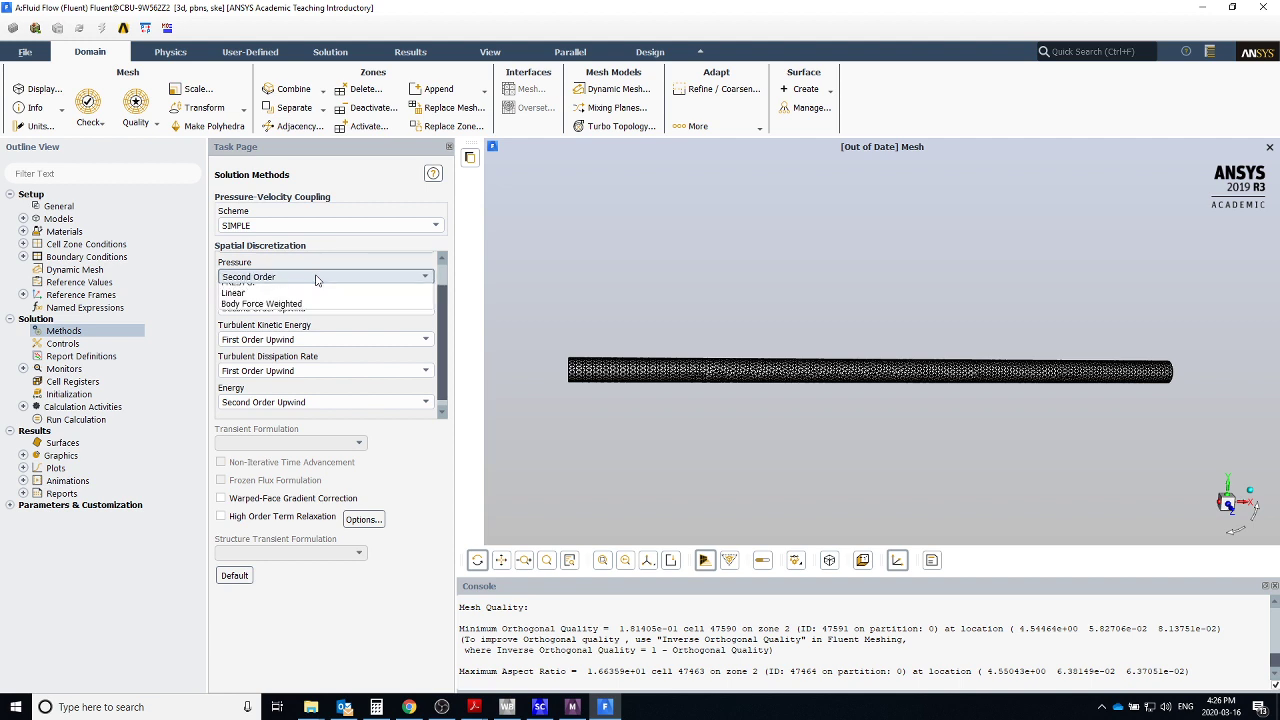
pyautogui.click(316, 280)
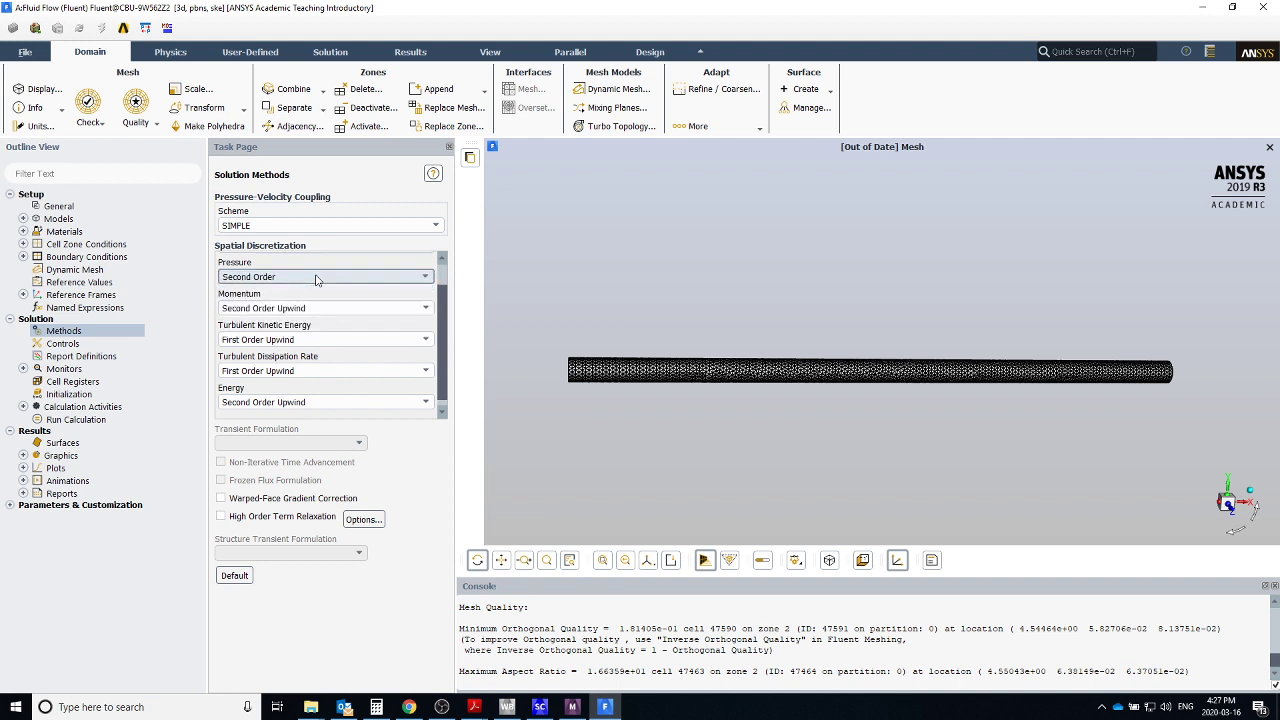
pyautogui.click(305, 341)
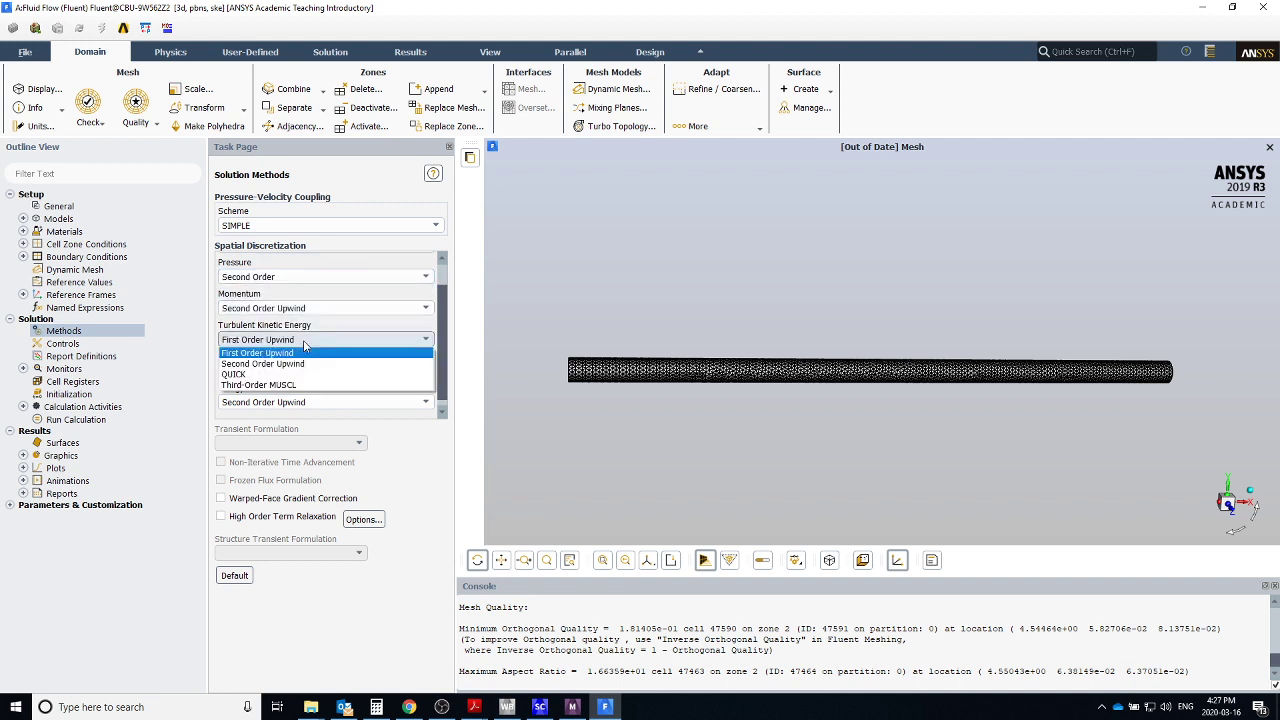
pyautogui.click(305, 347)
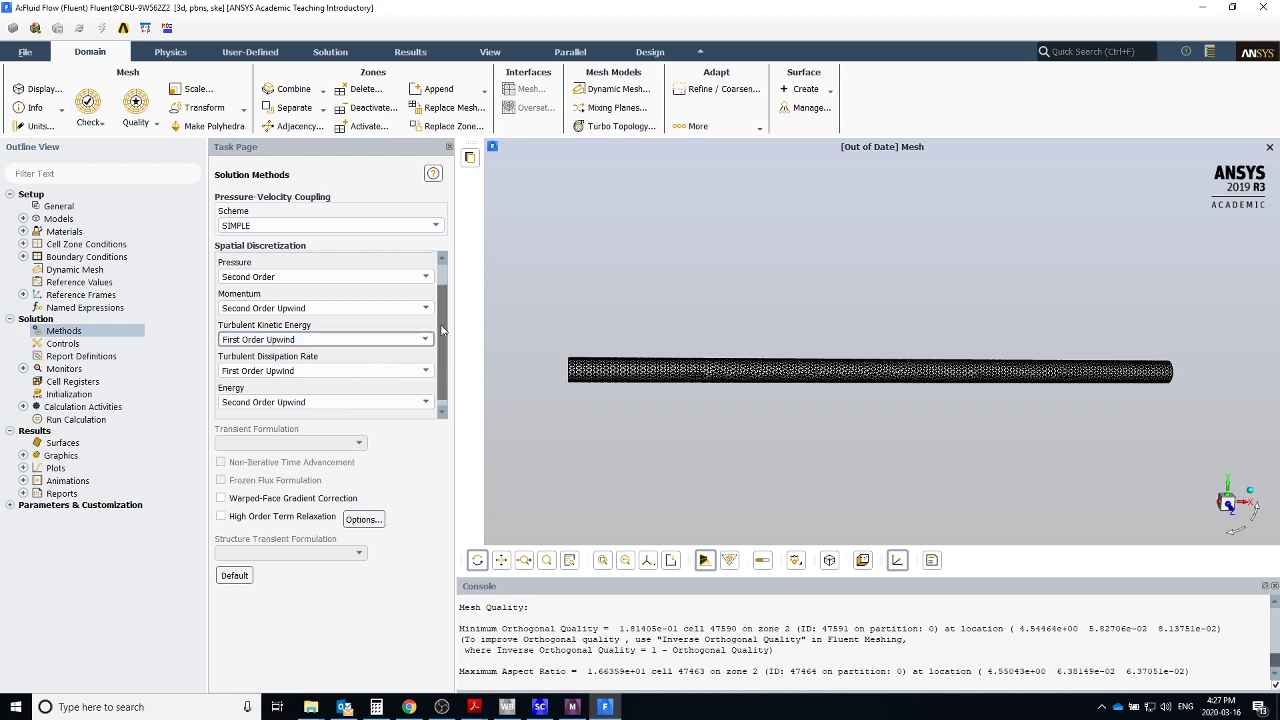
pyautogui.scroll(-1, 439, 339)
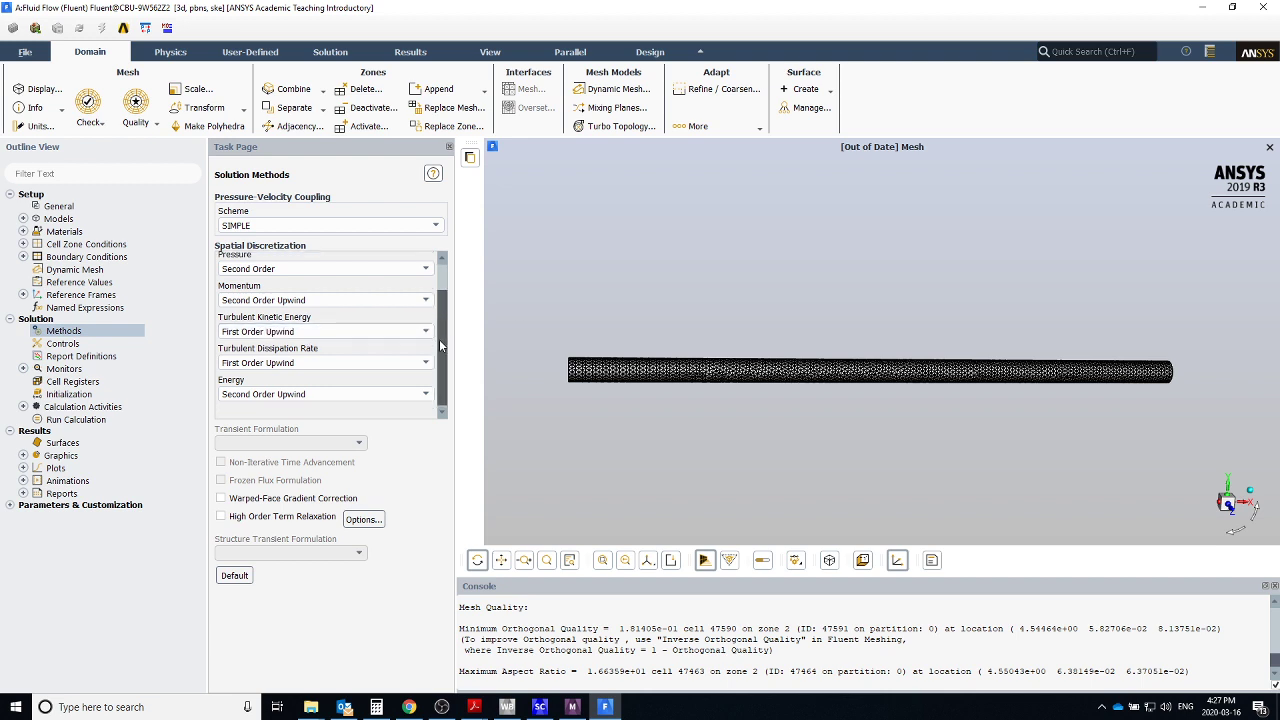
# Review the turbulent kinetic energy discretization options, the under-relaxation factors and the available solution monitors.
pyautogui.click(313, 333)
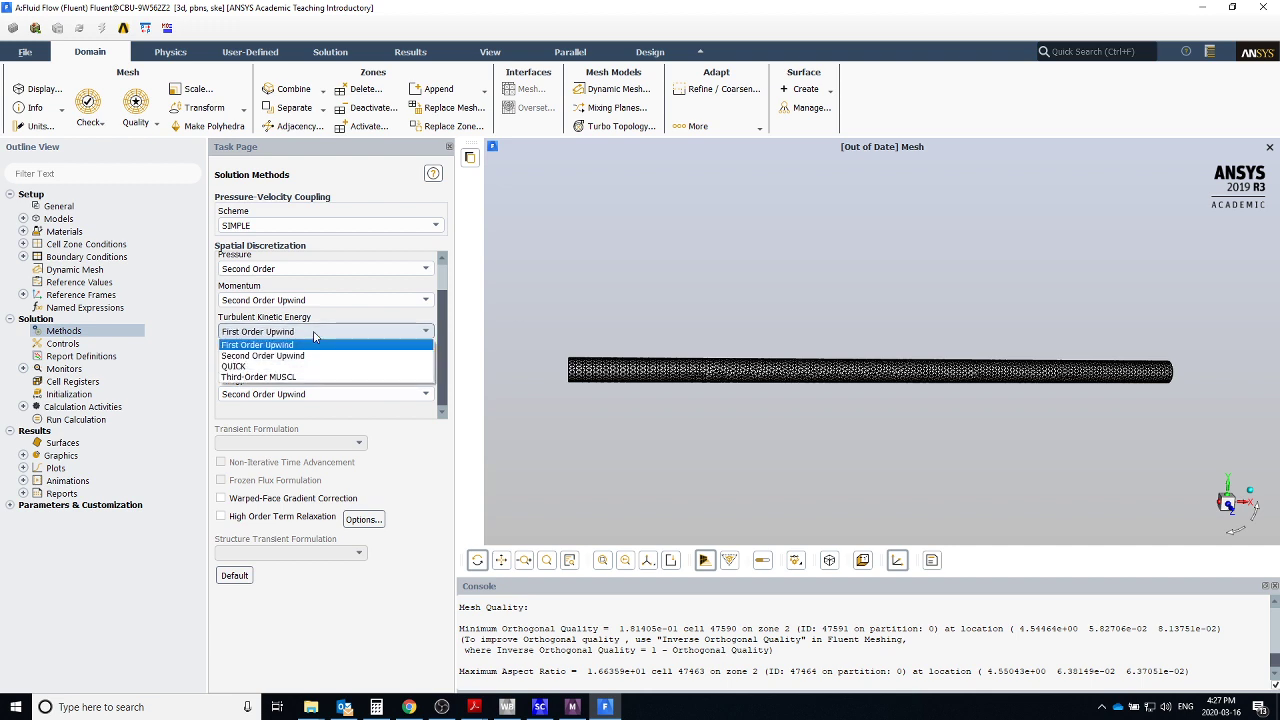
pyautogui.click(330, 340)
pyautogui.click(64, 345)
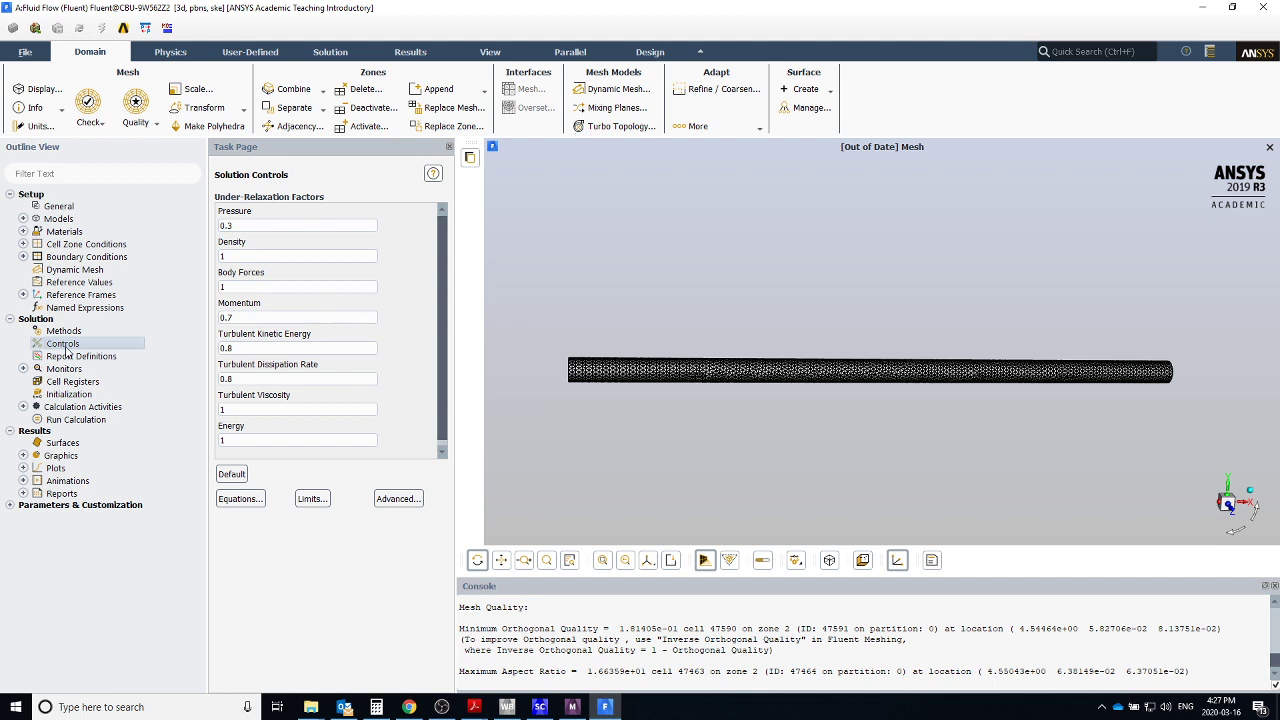
pyautogui.click(72, 356)
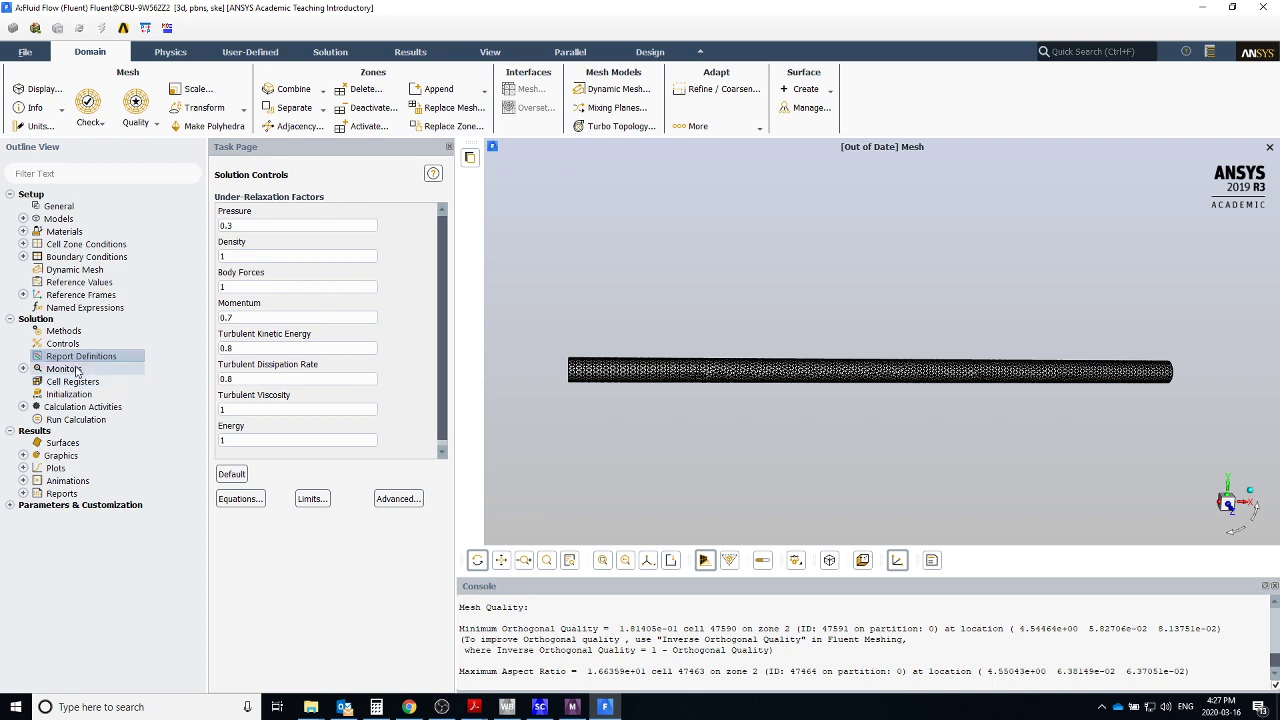
pyautogui.click(21, 370)
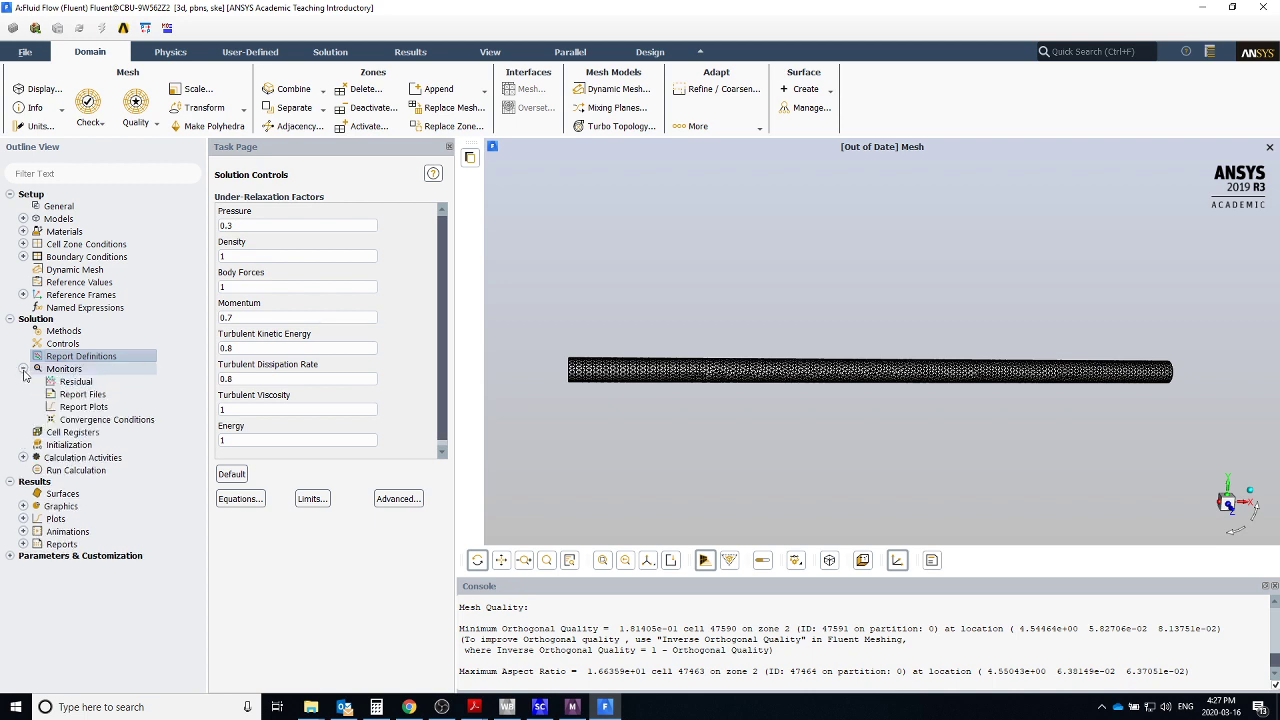
pyautogui.click(21, 370)
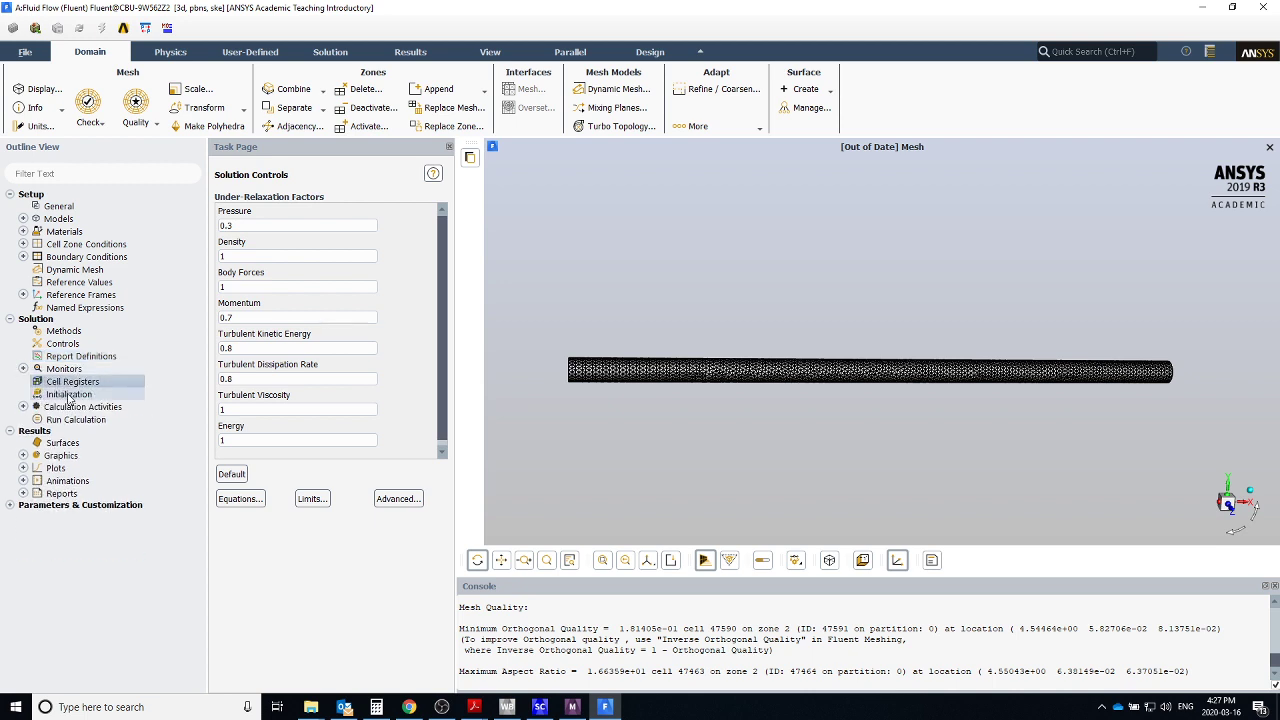
# Initialize the solution with the Hybrid Initialization method.
pyautogui.click(70, 396)
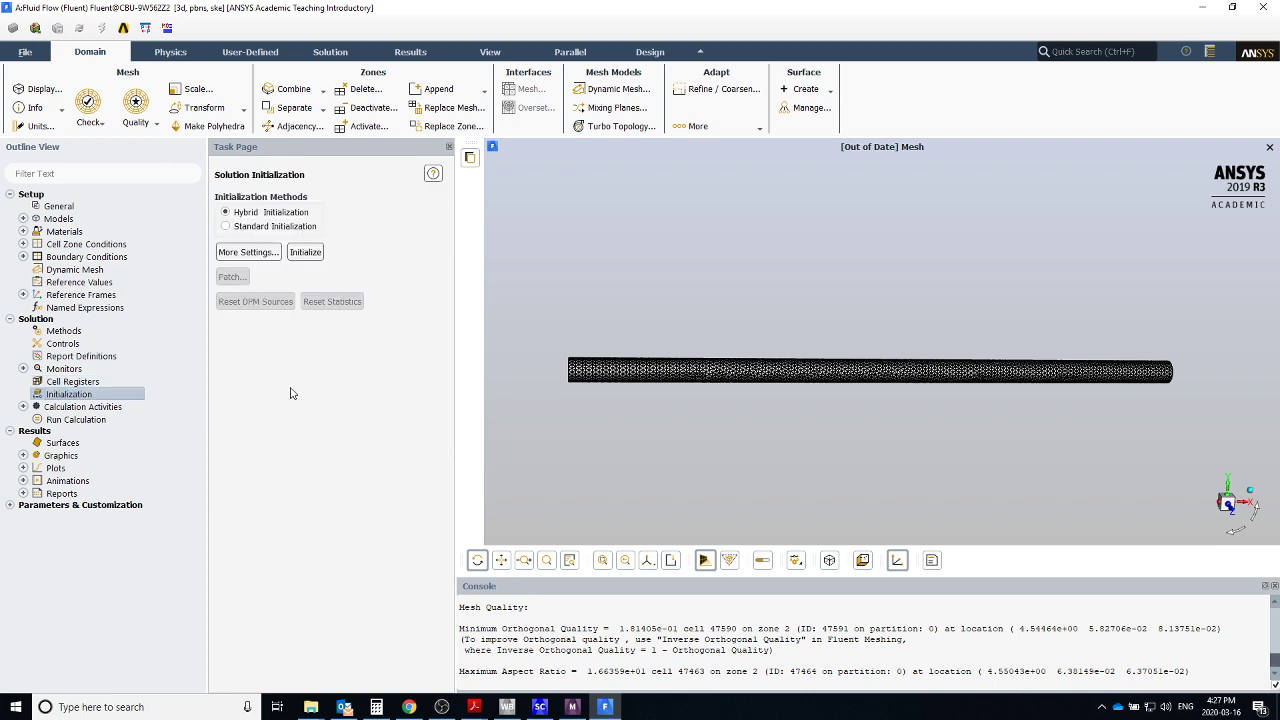
pyautogui.click(301, 253)
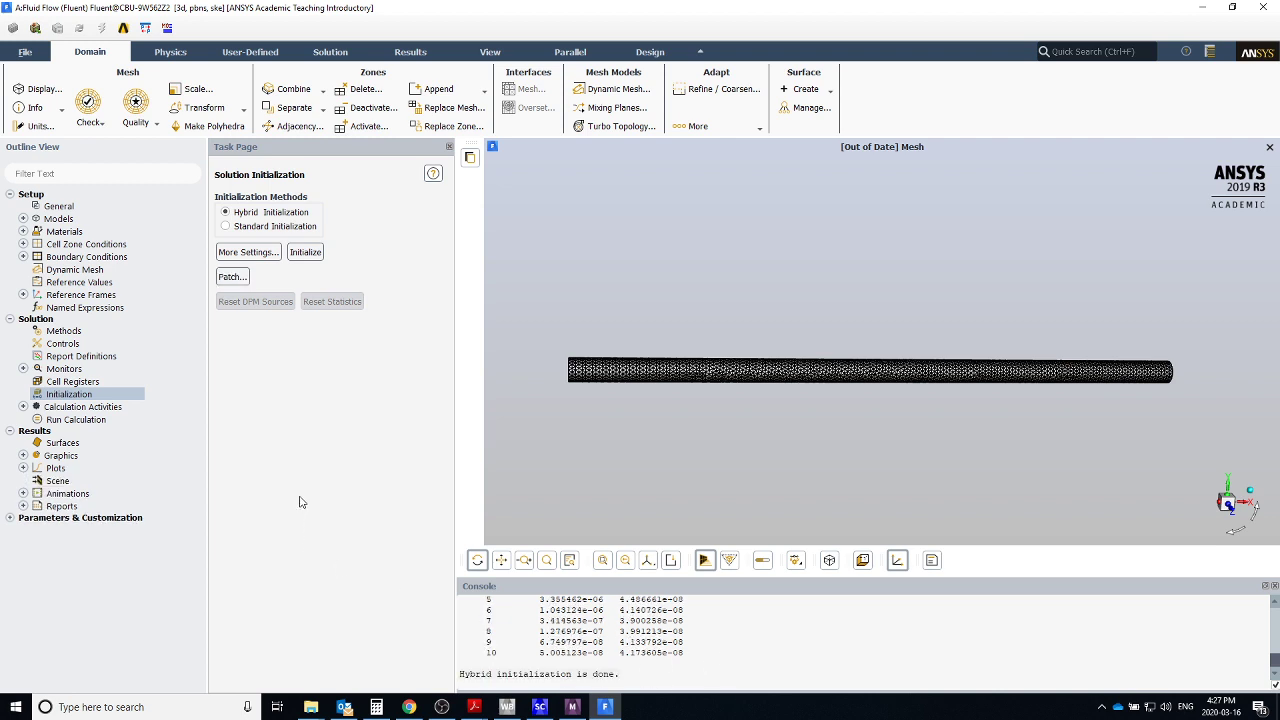
# Look over the calculation activities, then check the case setup and review its model and solver recommendations.
pyautogui.doubleClick(70, 409)
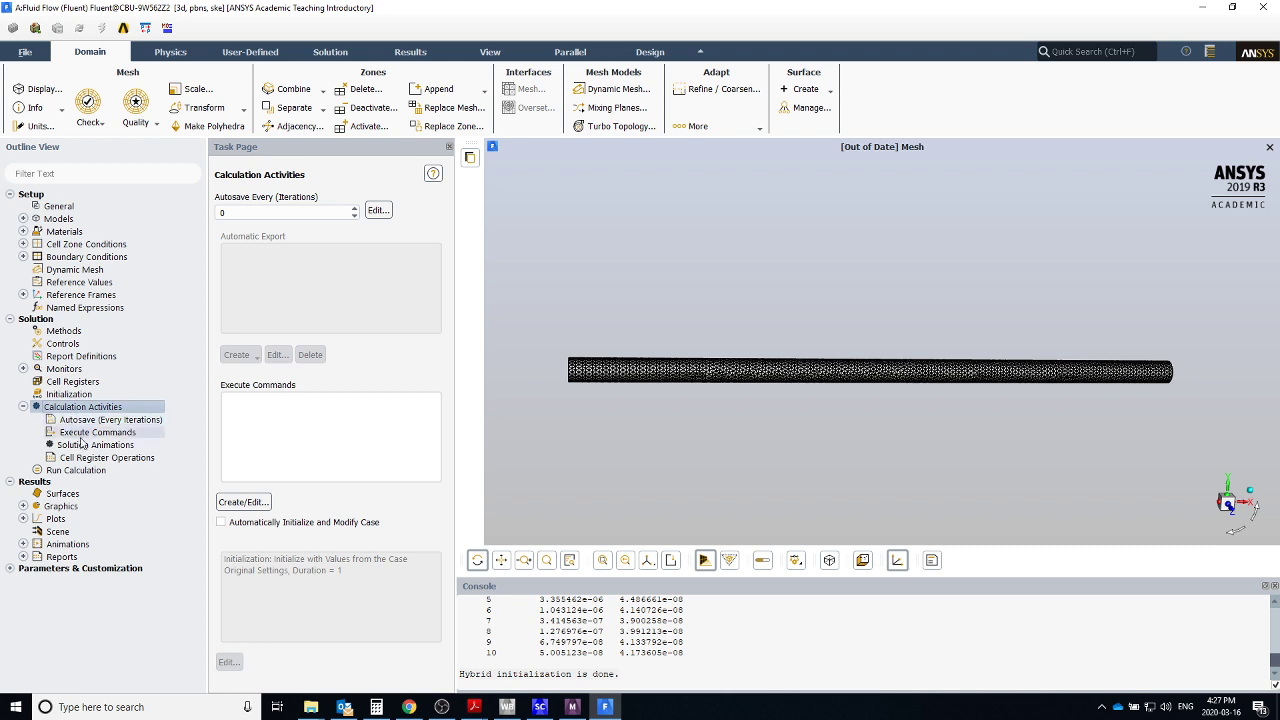
pyautogui.click(87, 474)
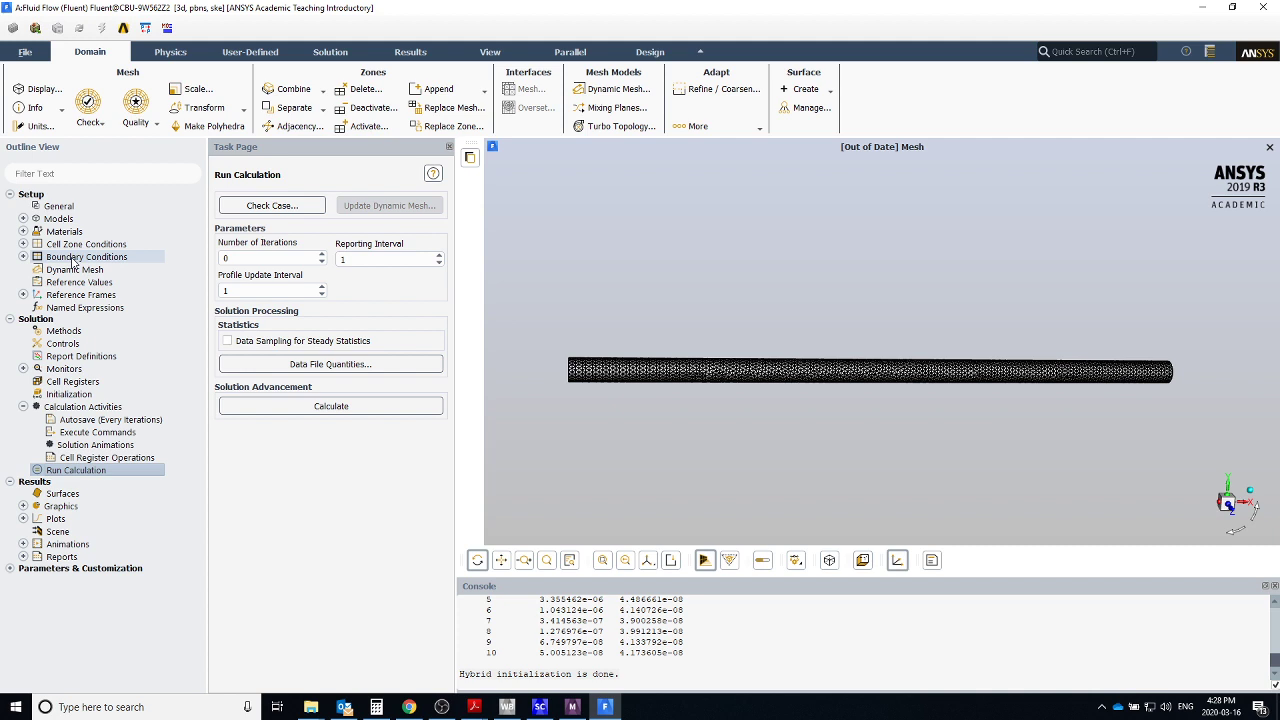
pyautogui.click(22, 407)
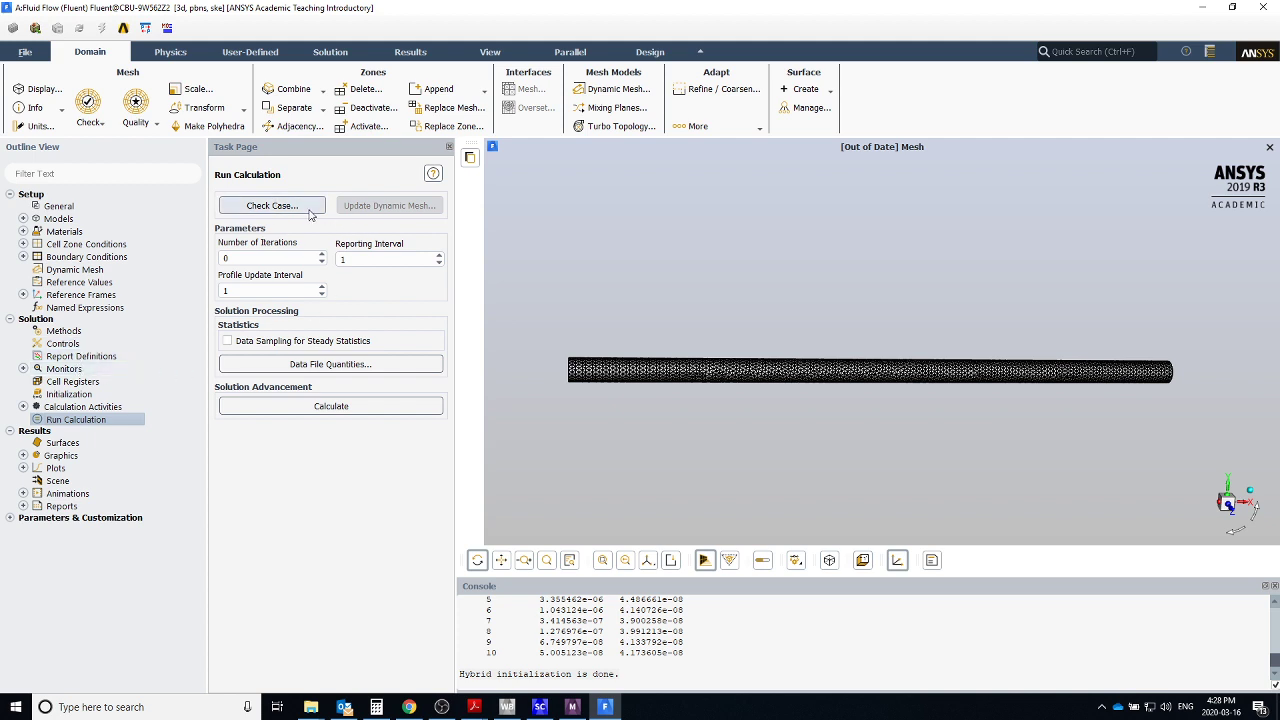
pyautogui.click(272, 205)
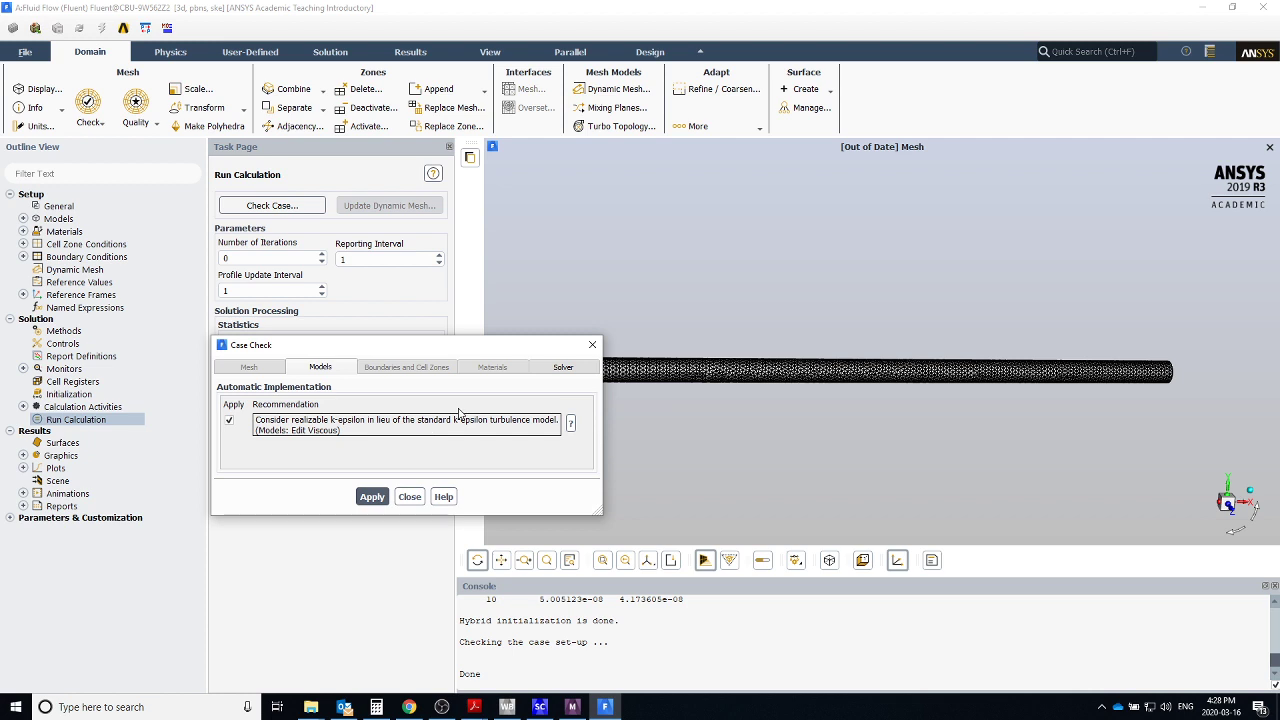
pyautogui.click(578, 366)
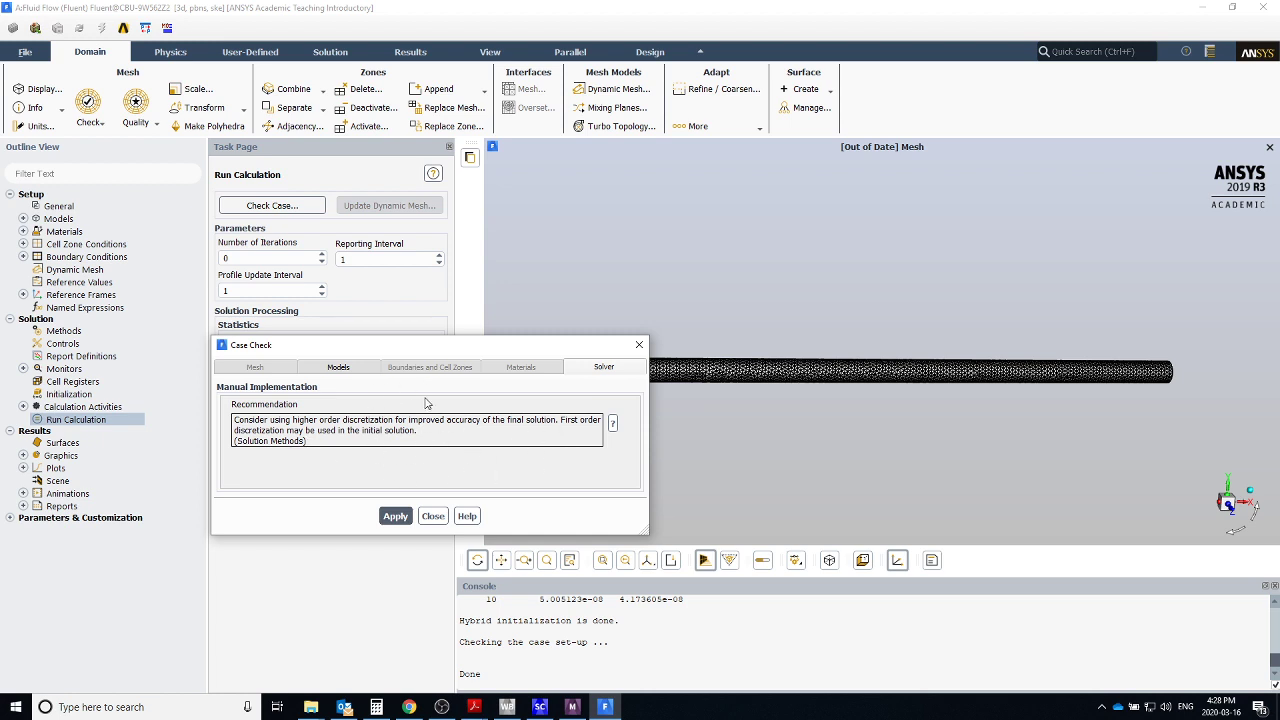
pyautogui.click(433, 516)
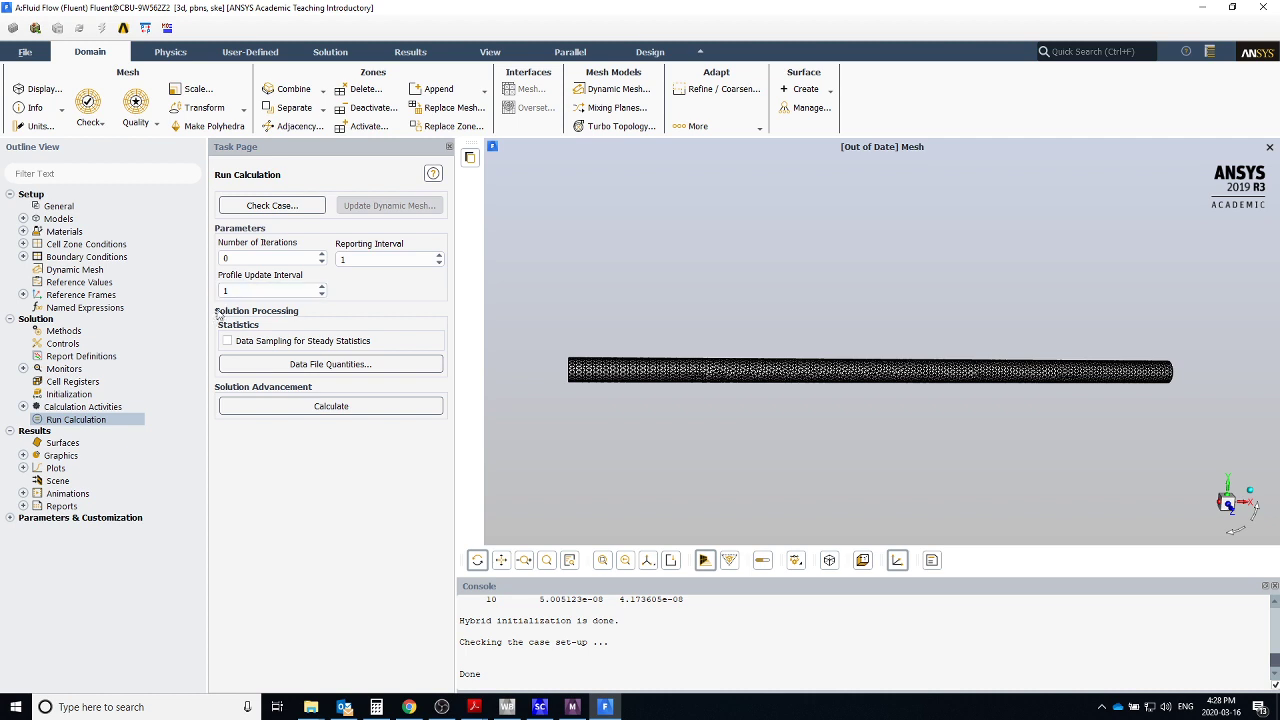
# Run the calculation with 100 iterations and acknowledge its completion.
pyautogui.doubleClick(265, 258)
pyautogui.write('100')
pyautogui.click(318, 498)
pyautogui.click(340, 412)
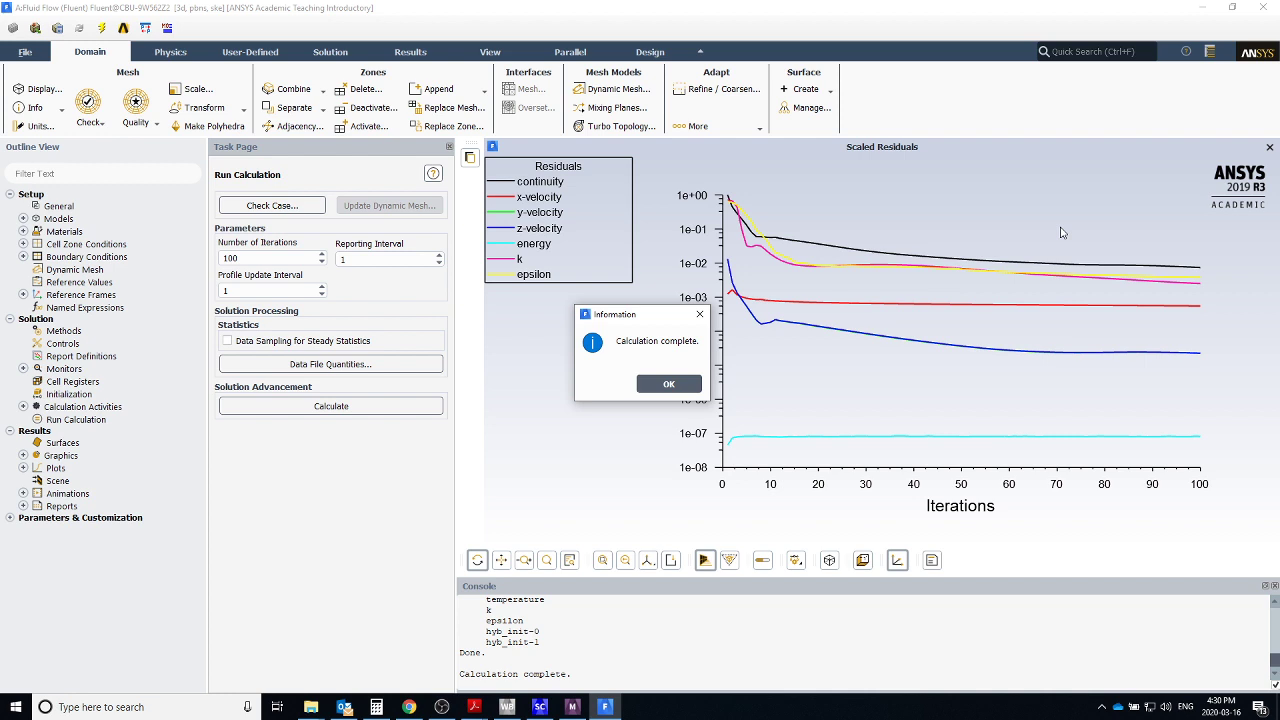
pyautogui.click(669, 385)
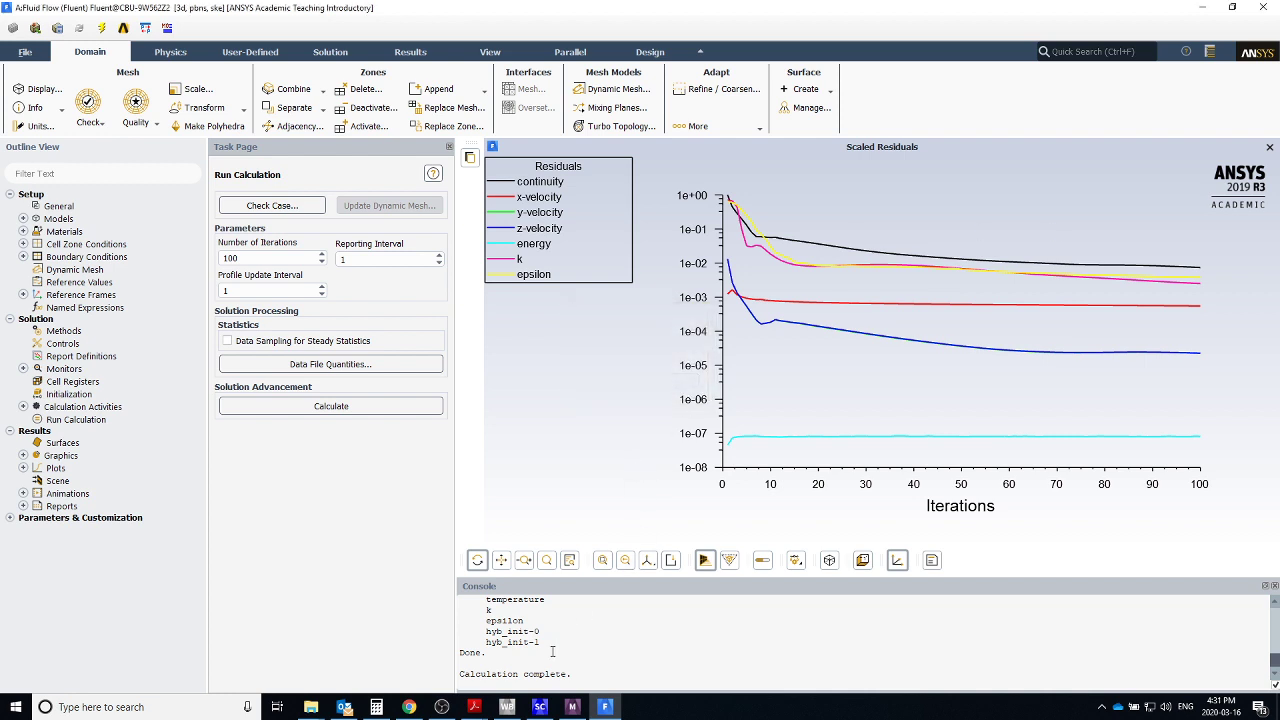
# Compute and display a plot of velocity vectors colored by velocity magnitude.
pyautogui.doubleClick(66, 444)
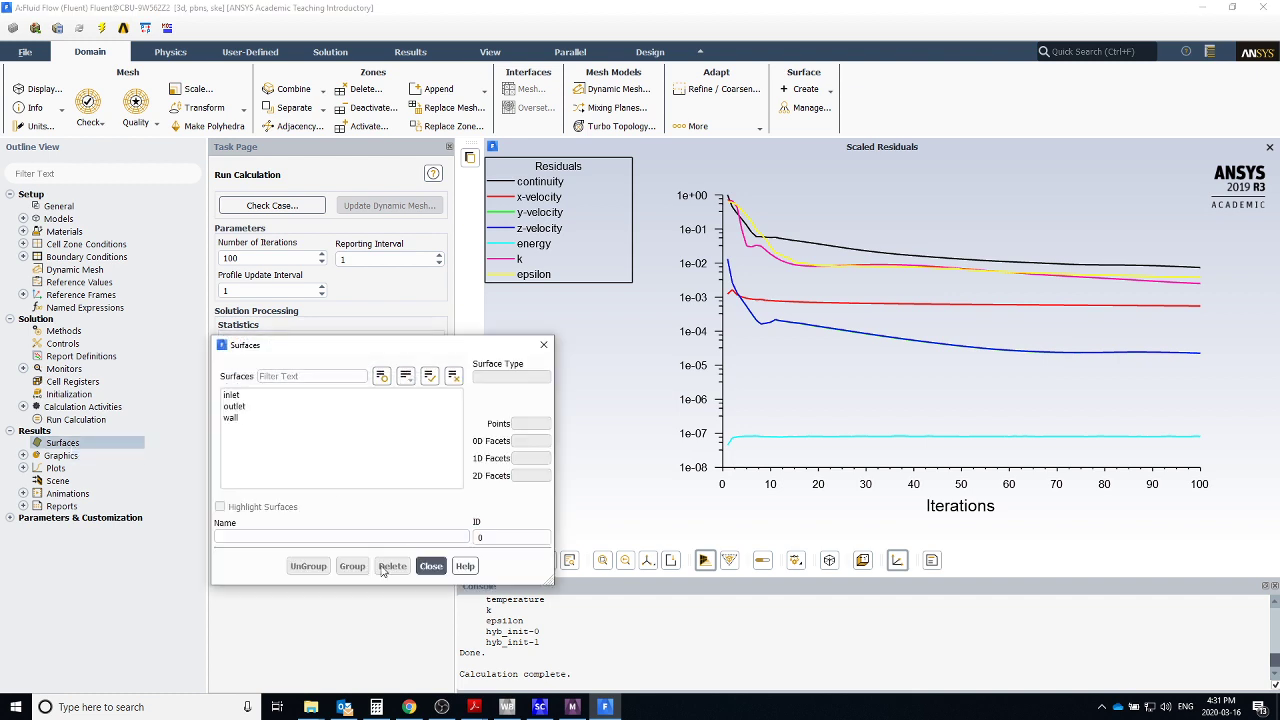
pyautogui.click(431, 566)
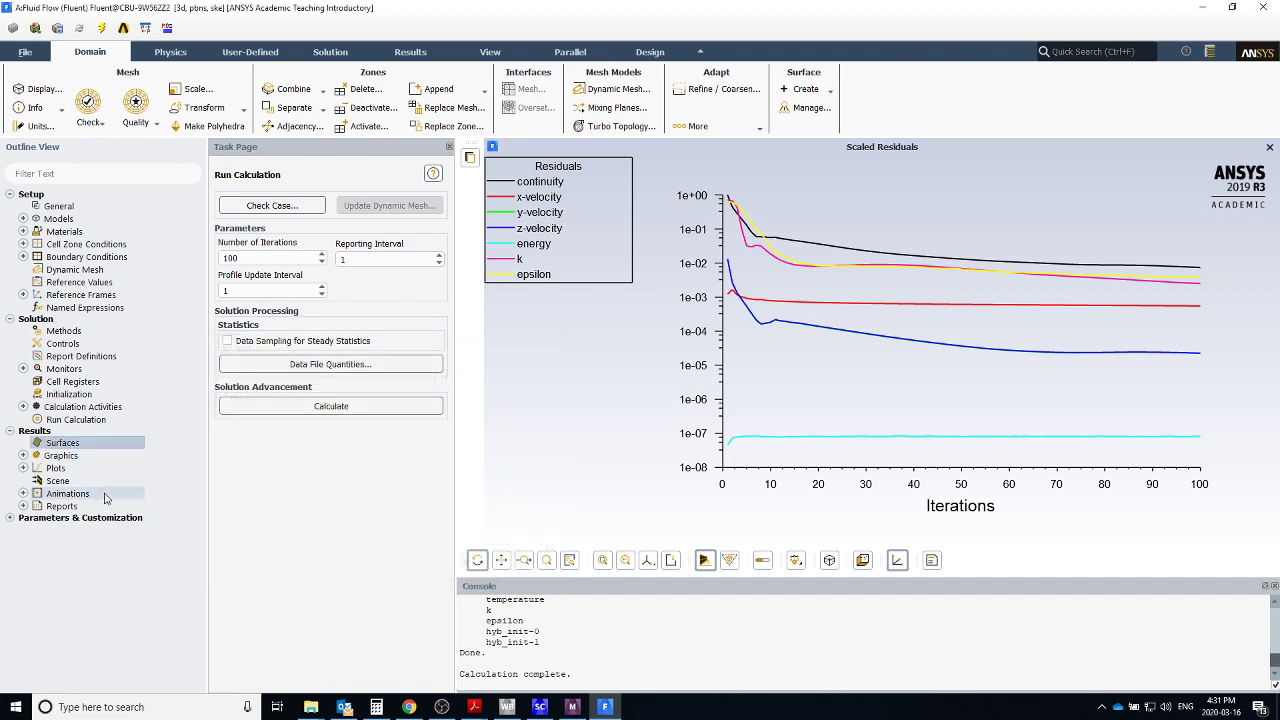
pyautogui.click(70, 457)
pyautogui.click(24, 455)
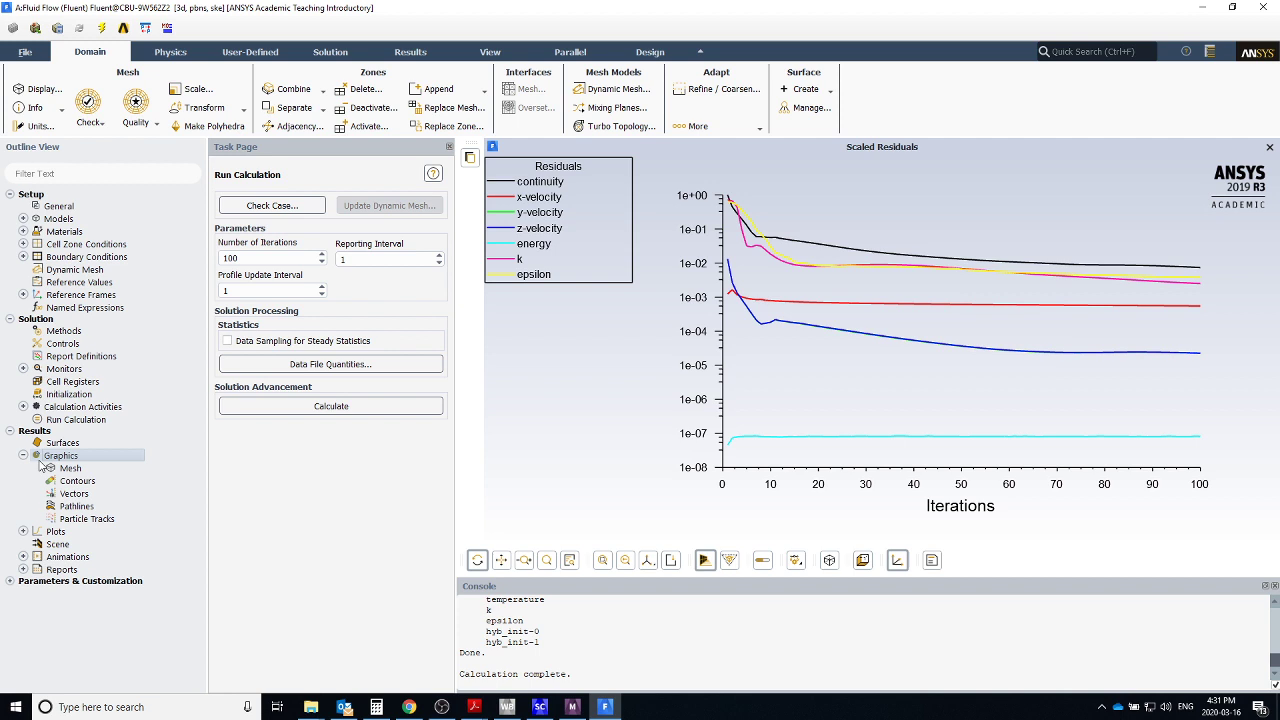
pyautogui.doubleClick(84, 499)
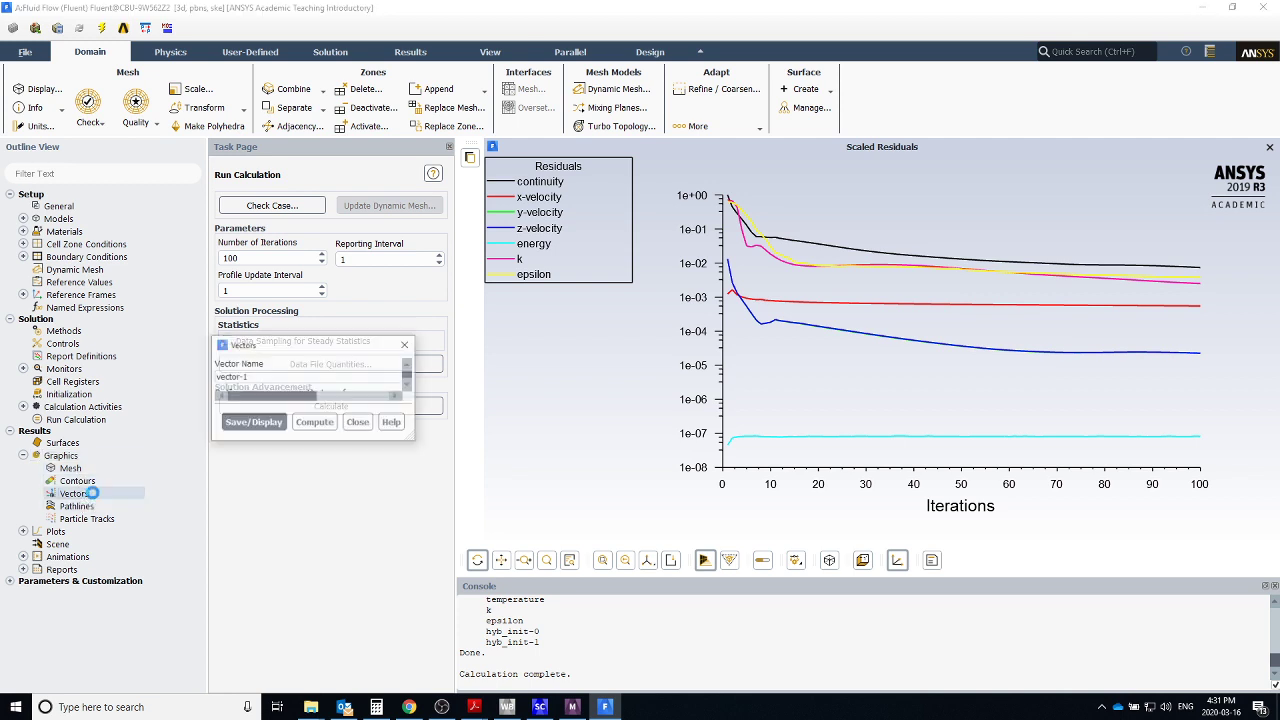
pyautogui.click(387, 647)
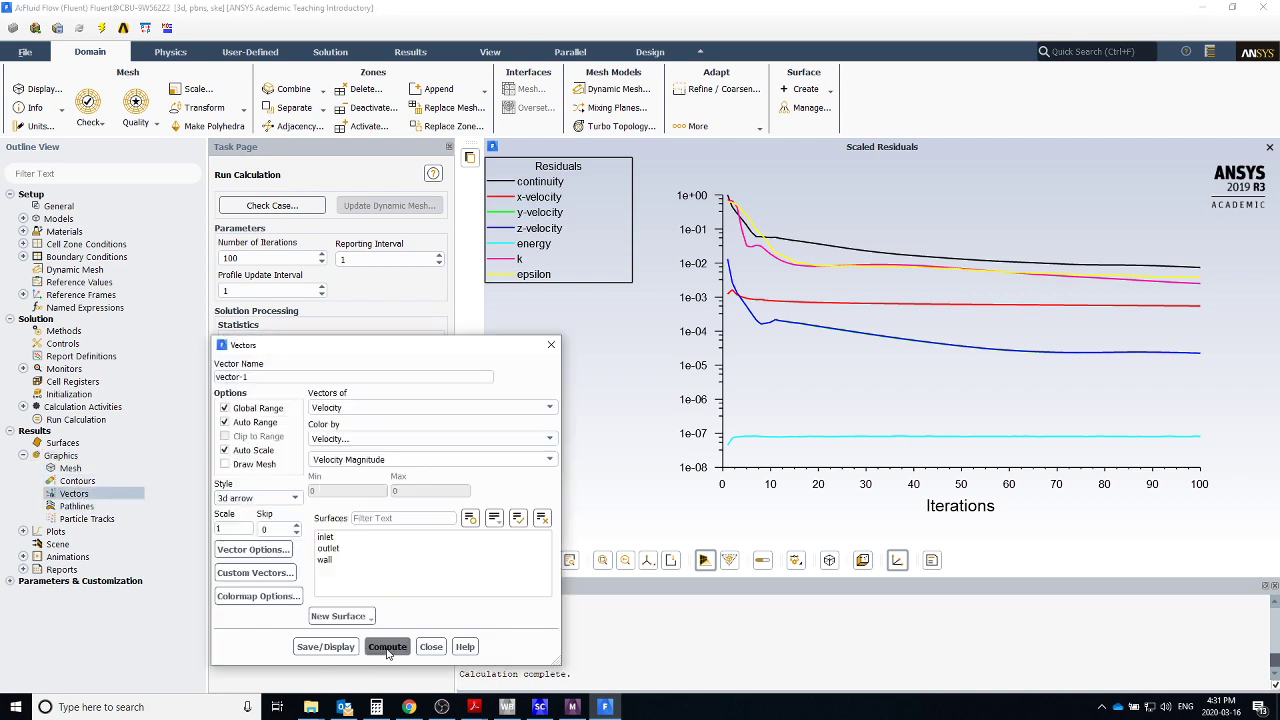
pyautogui.click(335, 647)
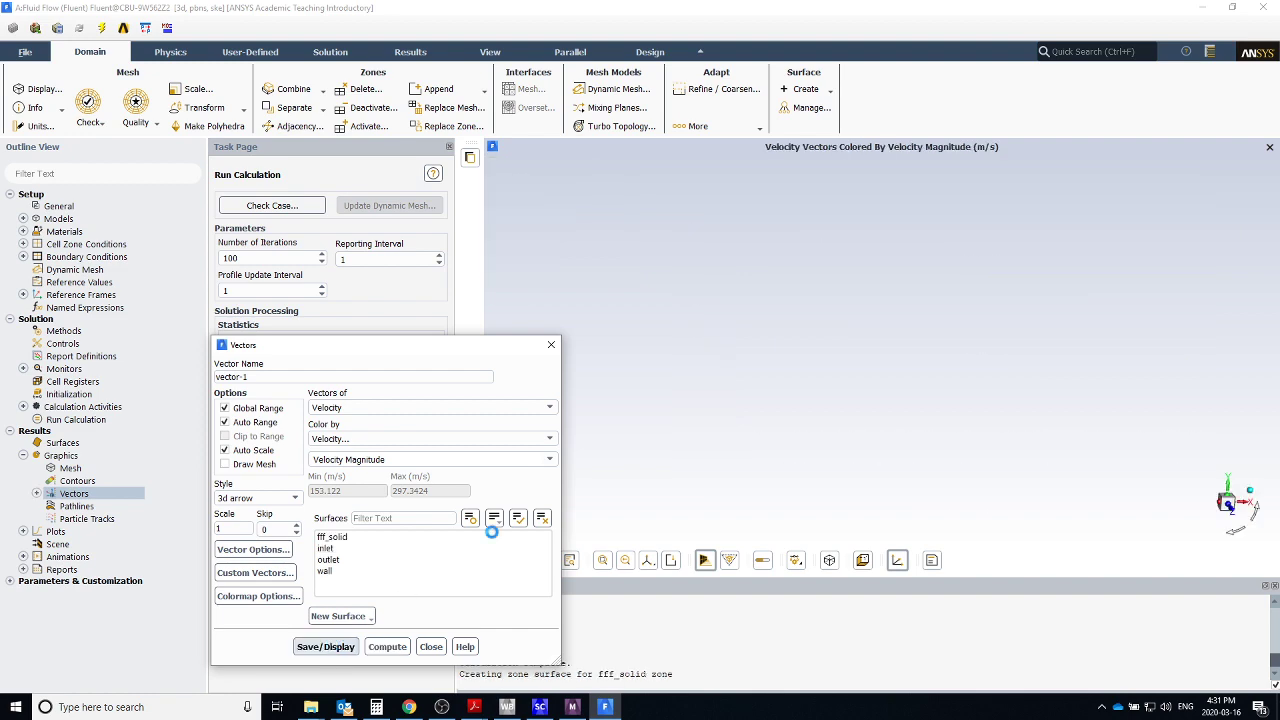
pyautogui.click(551, 344)
pyautogui.moveTo(826, 432); pyautogui.dragTo(700, 430)
# Switch to Workbench and open the Results of the Fluid Flow (Fluent) system in a maximized CFD-Post window.
pyautogui.click(506, 707)
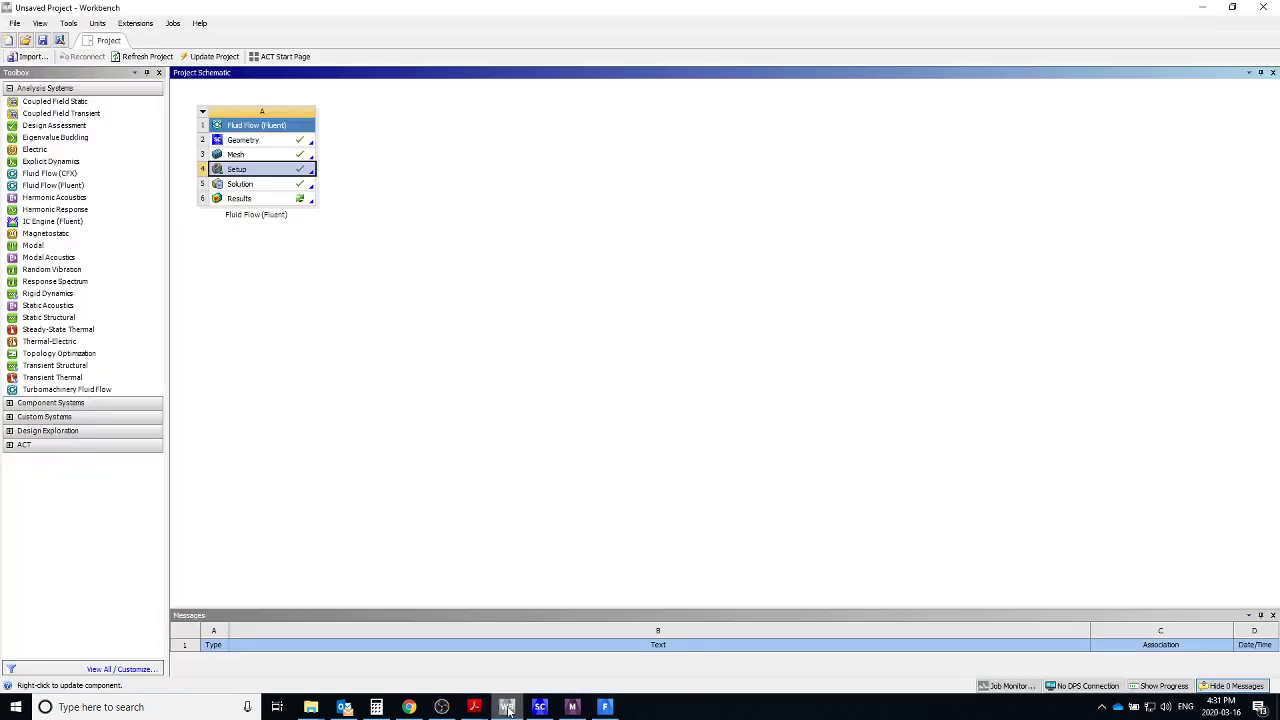
pyautogui.click(288, 198)
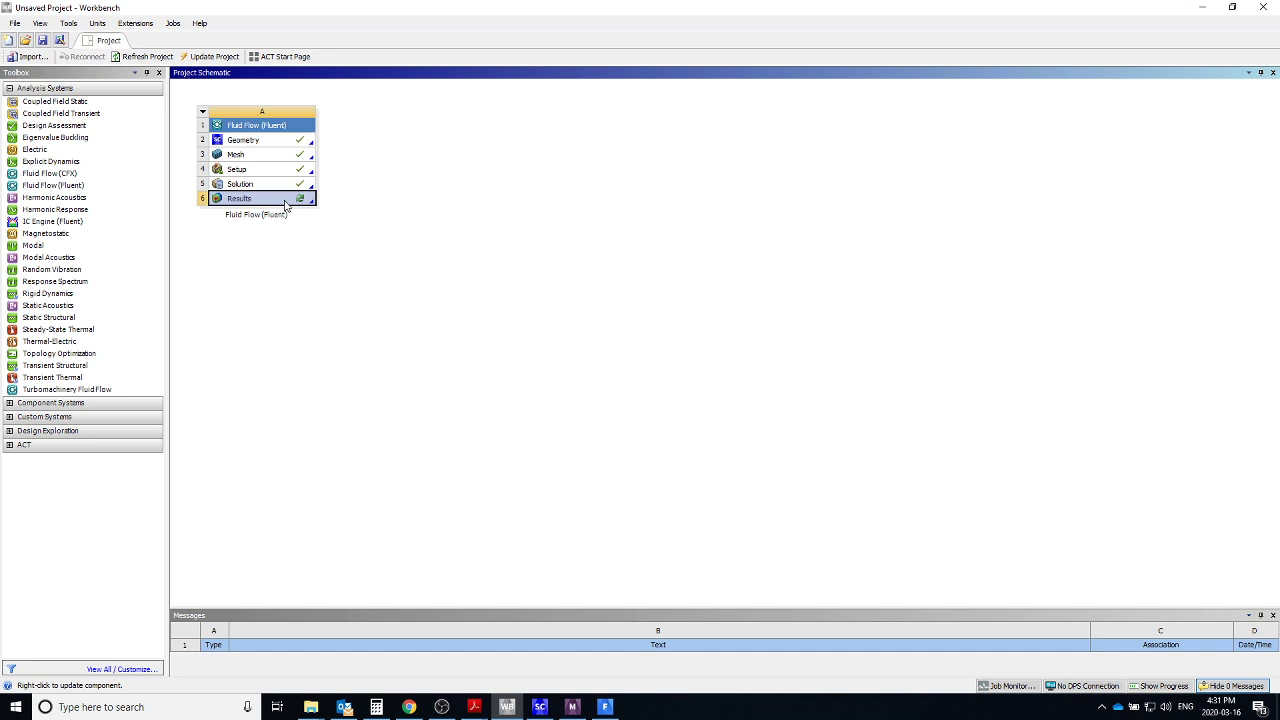
pyautogui.doubleClick(285, 200)
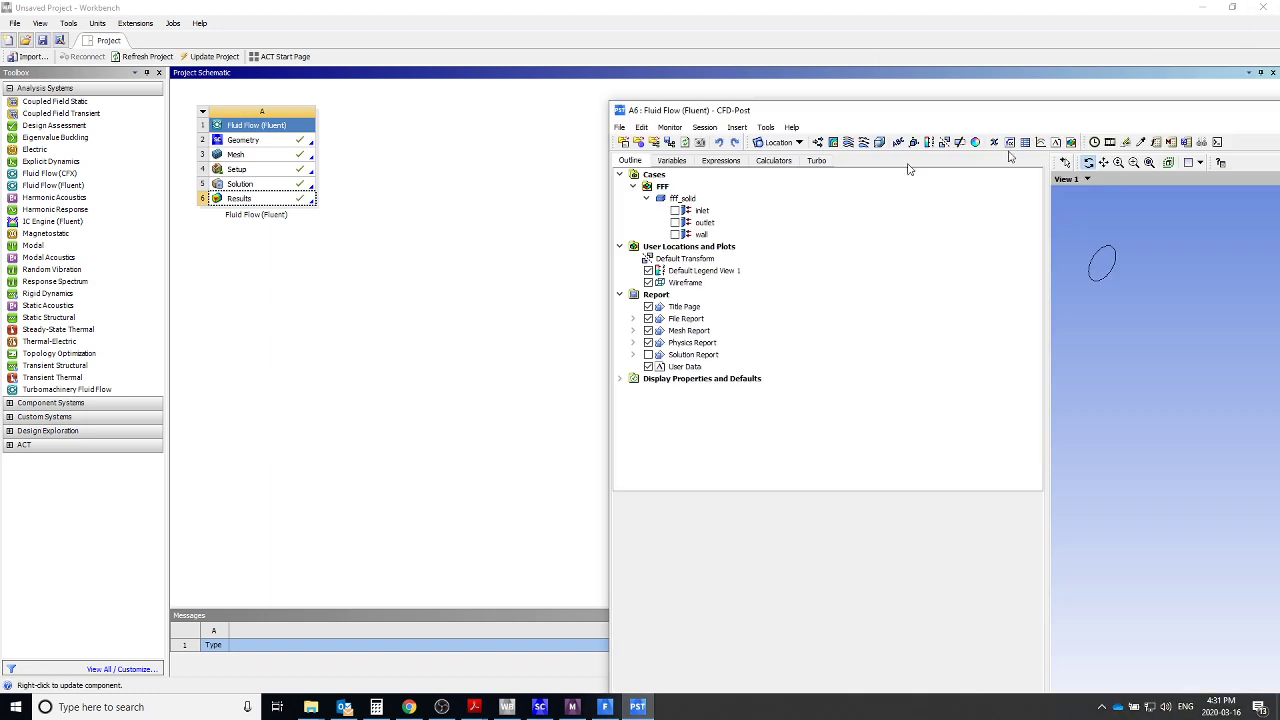
pyautogui.moveTo(1225, 105); pyautogui.dragTo(603, 66)
pyautogui.doubleClick(603, 66)
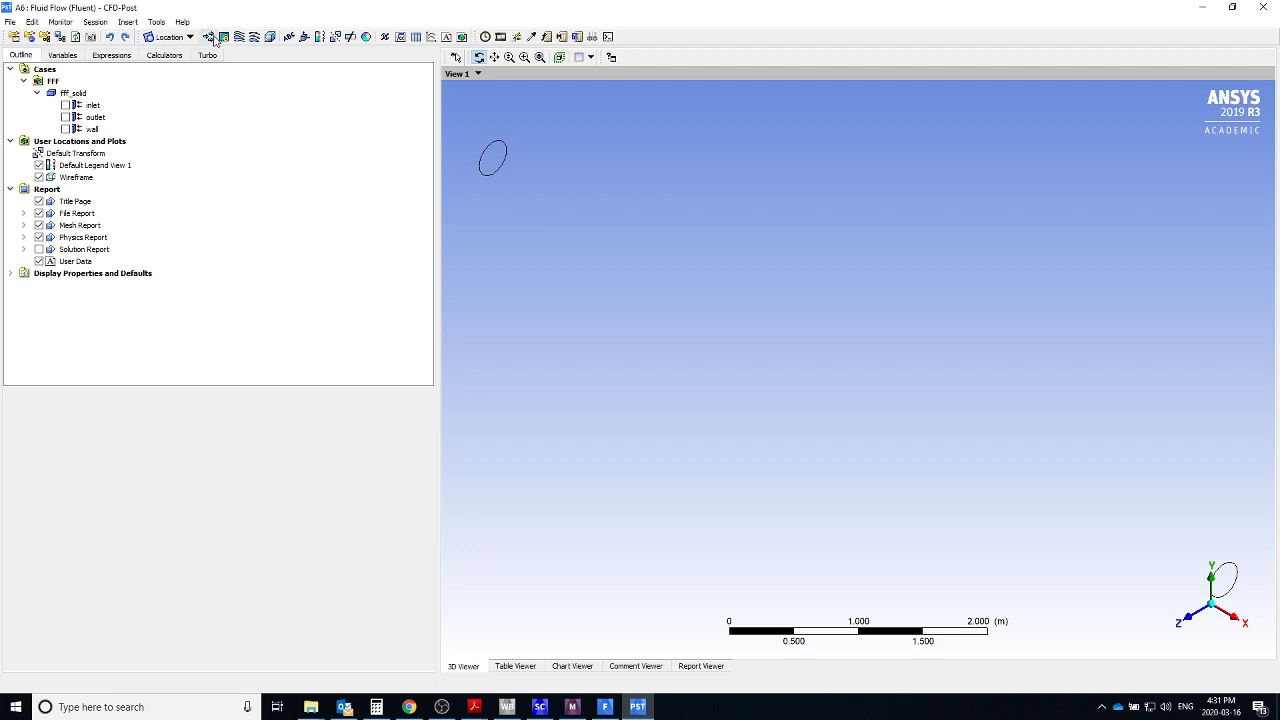
# Insert a Velocity vector plot for all domains, located on fff_solid, and inspect it along the pipe.
pyautogui.click(127, 21)
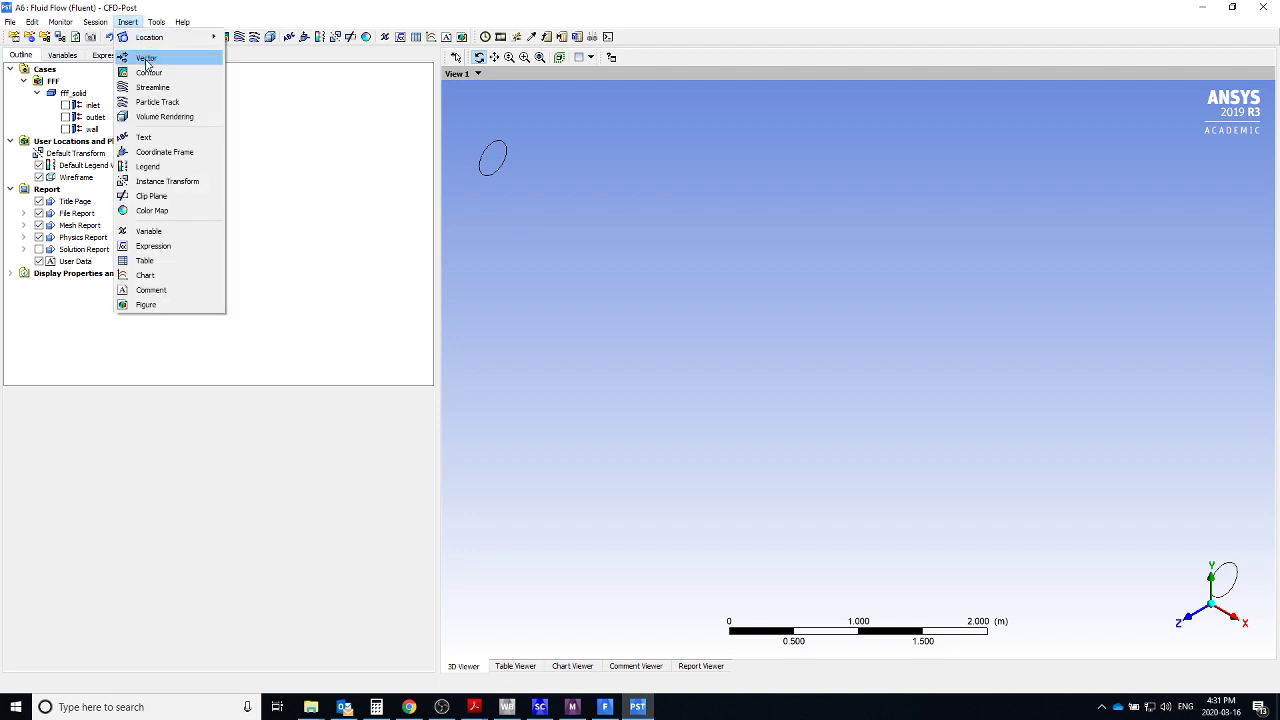
pyautogui.click(145, 60)
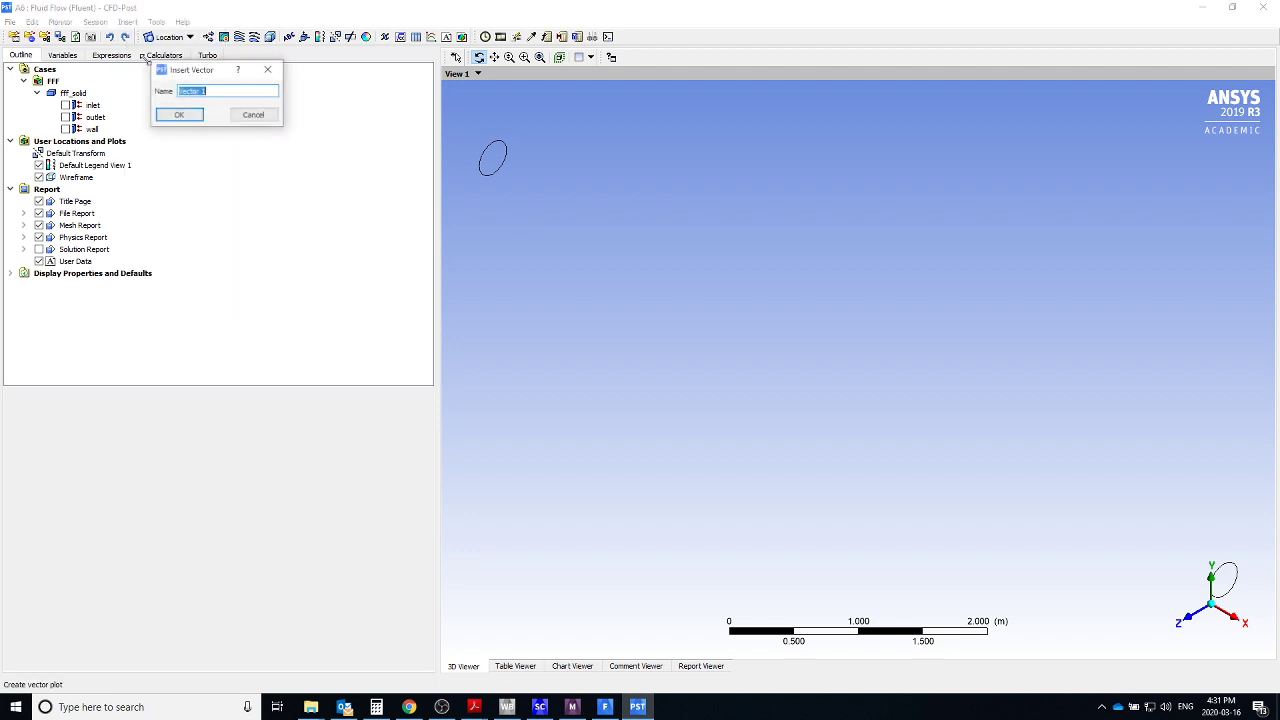
pyautogui.click(178, 115)
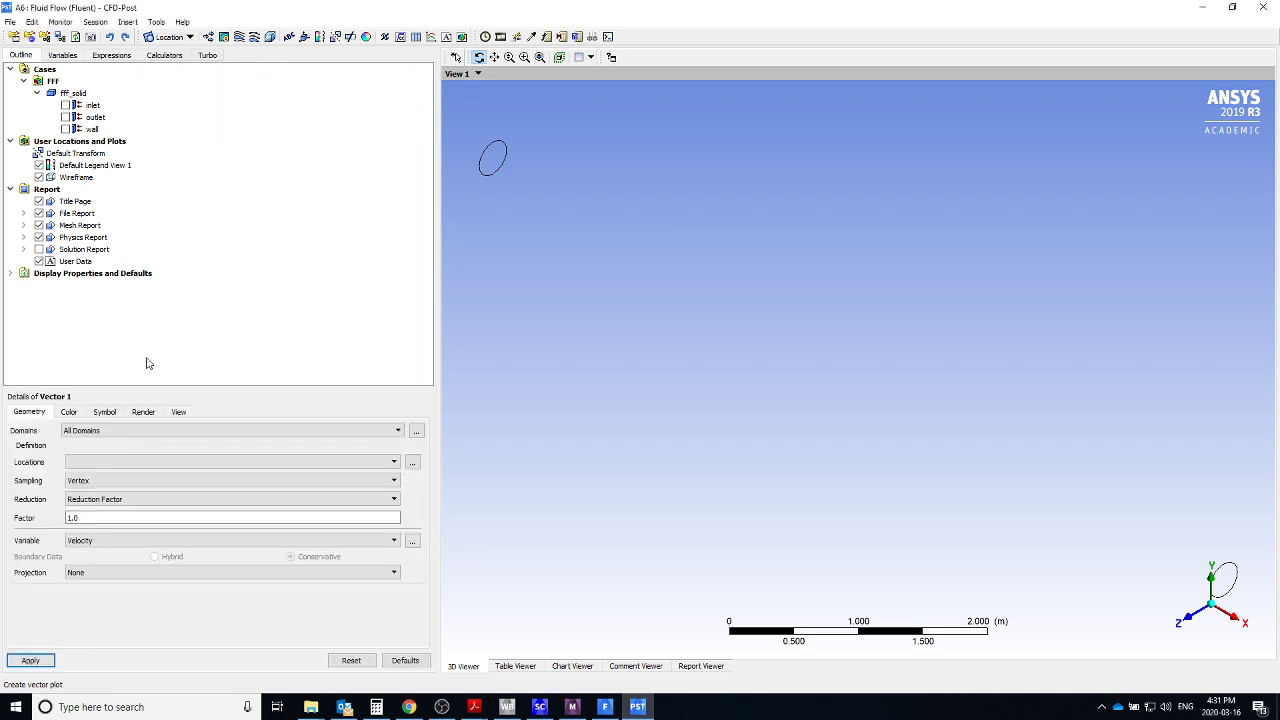
pyautogui.click(122, 432)
pyautogui.click(122, 432)
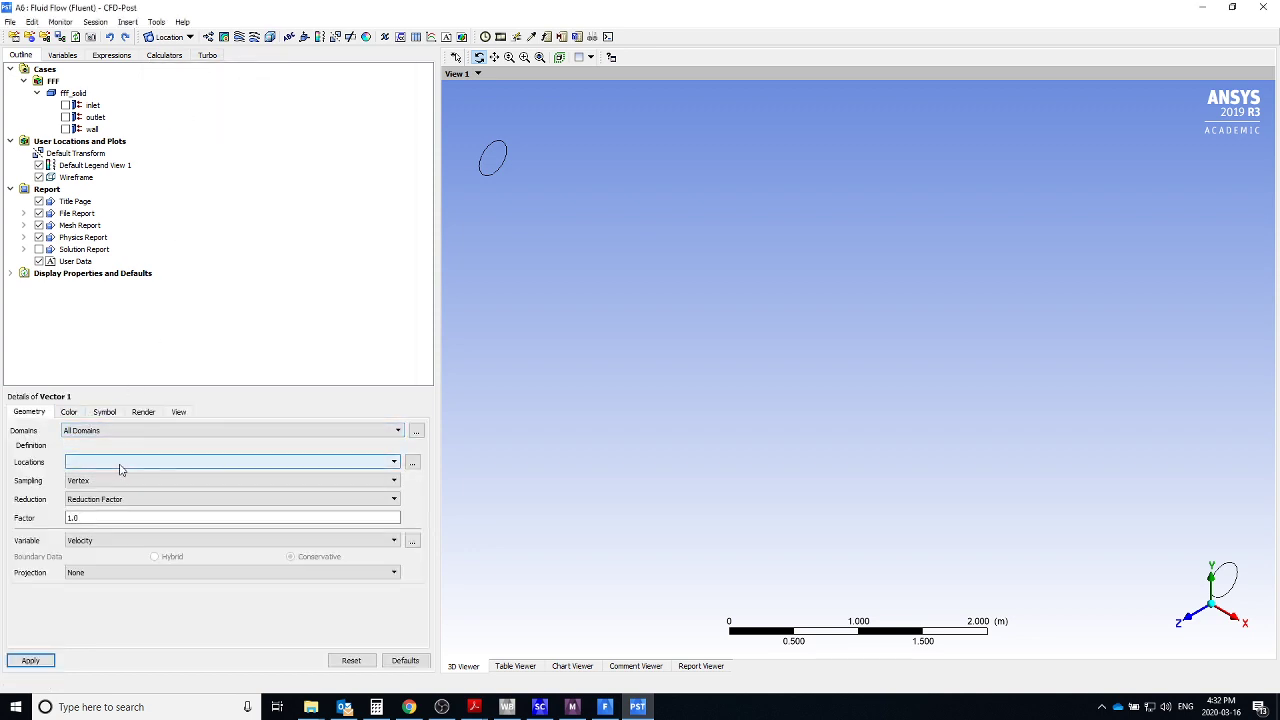
pyautogui.click(120, 464)
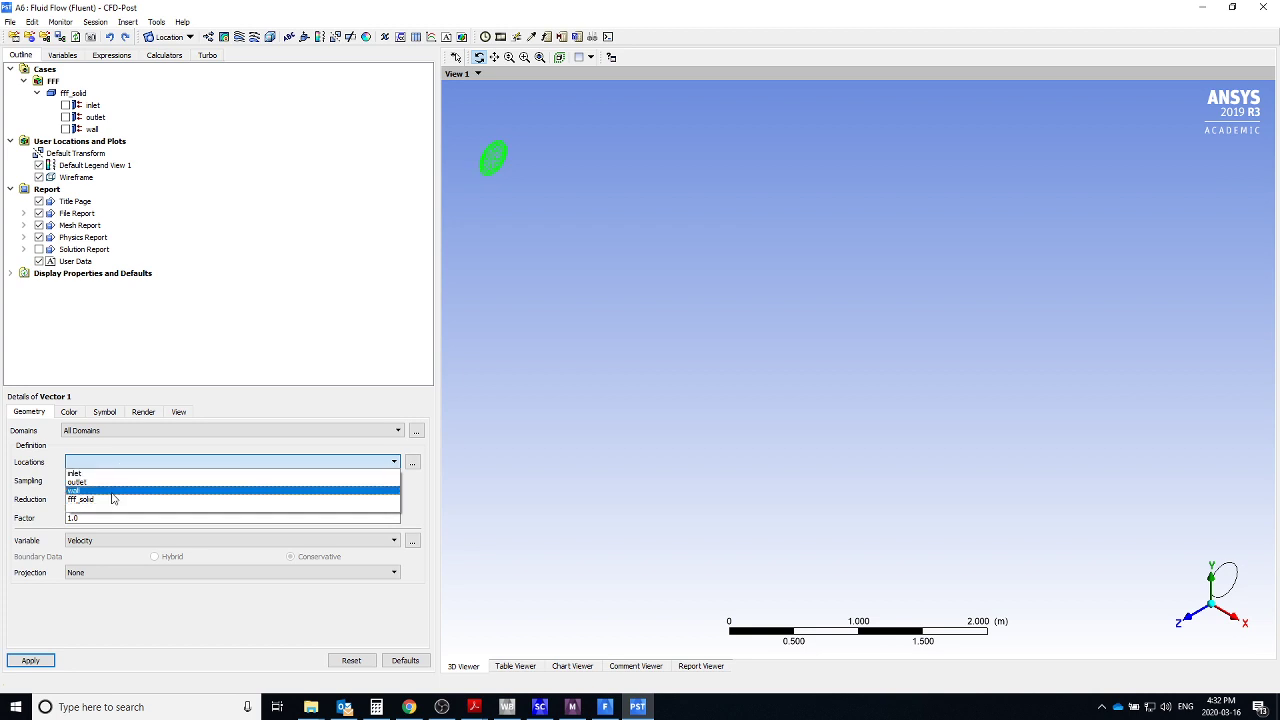
pyautogui.click(109, 502)
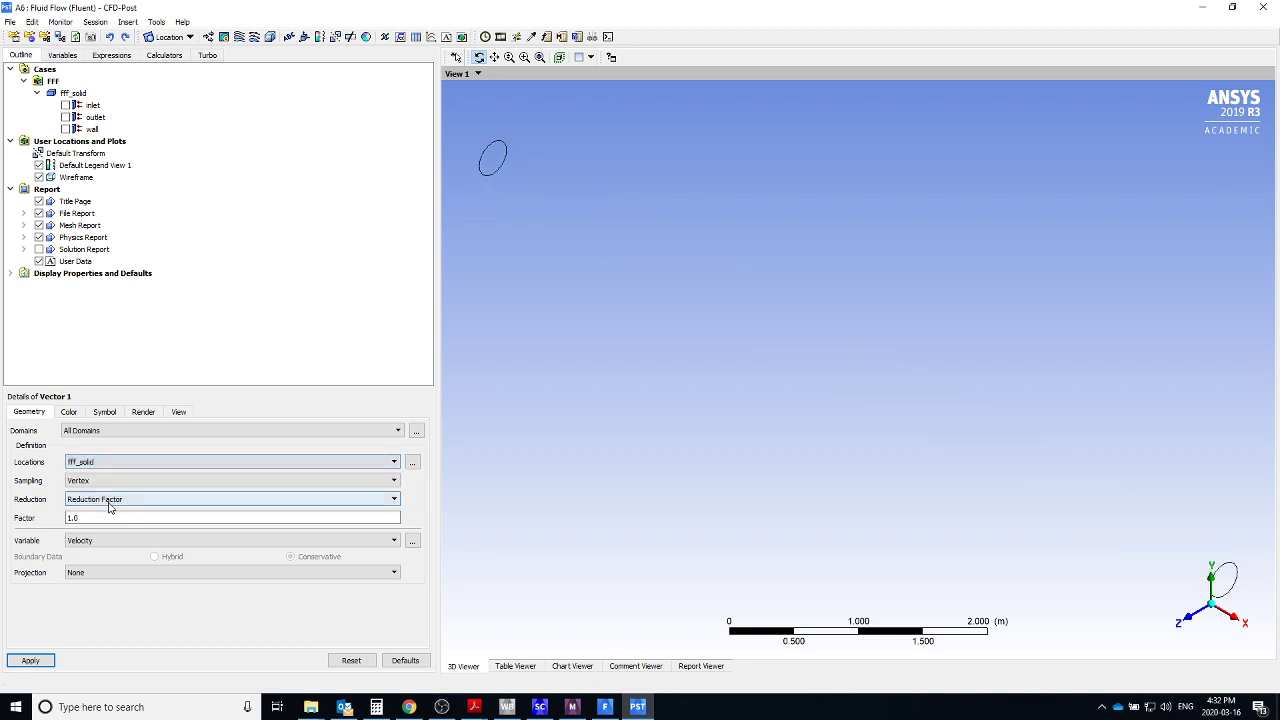
pyautogui.click(30, 661)
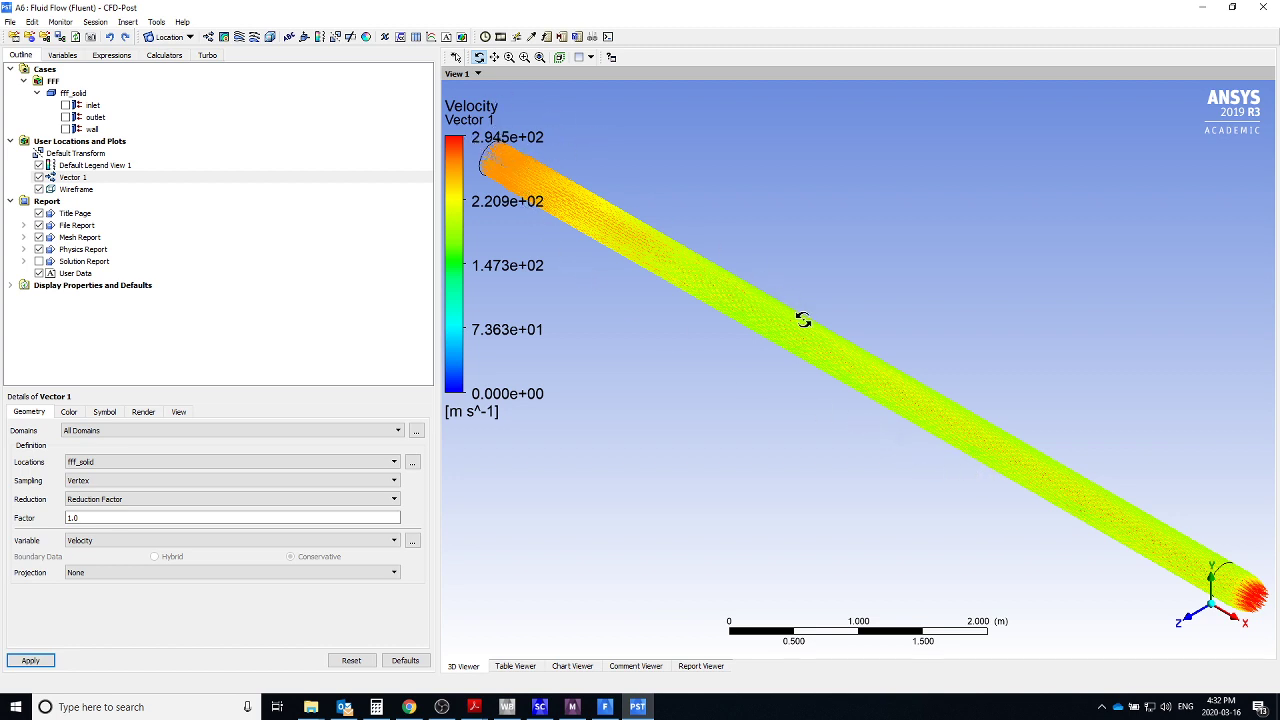
pyautogui.moveTo(843, 366); pyautogui.dragTo(797, 353)
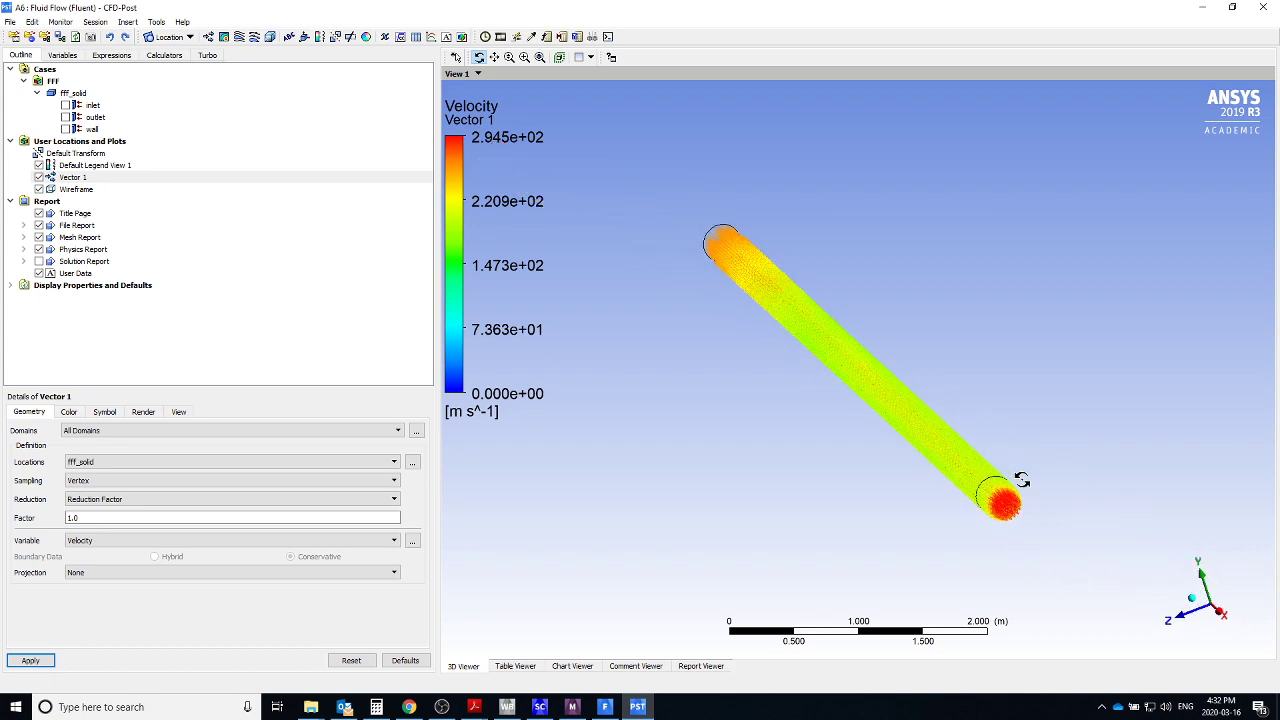
pyautogui.scroll(5, 1009, 530)
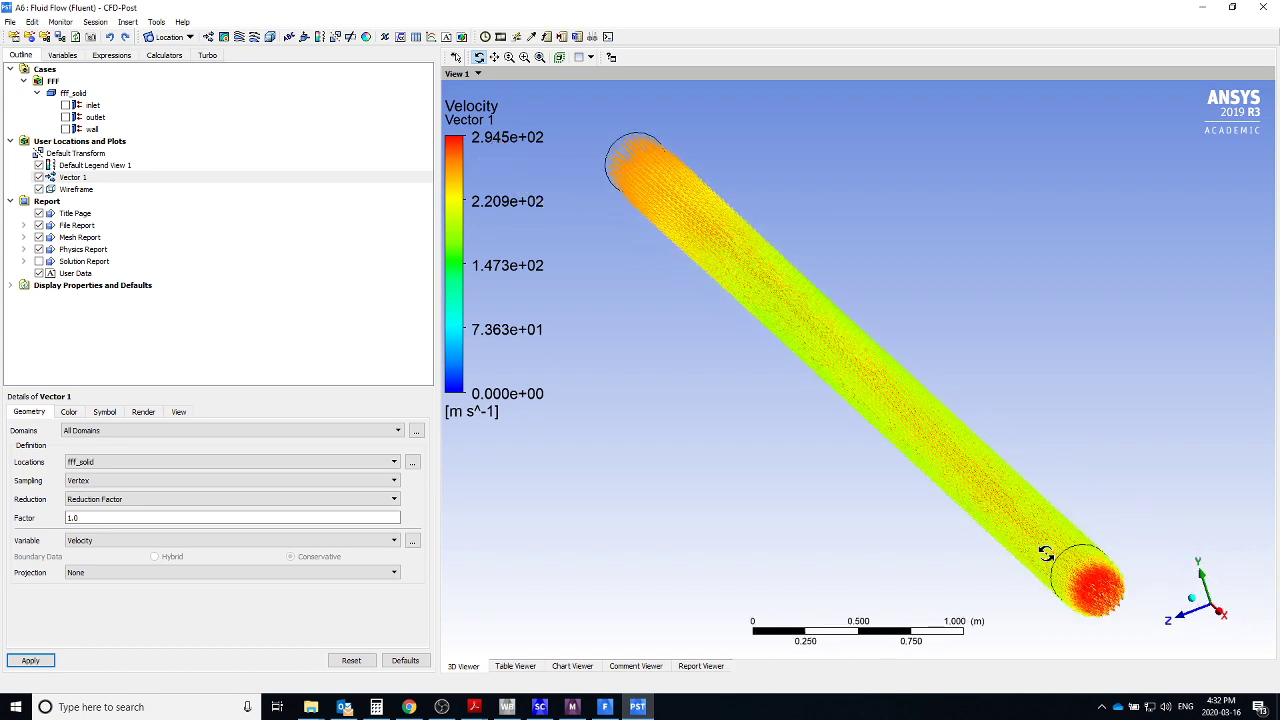
pyautogui.moveTo(1045, 555); pyautogui.dragTo(1198, 605)
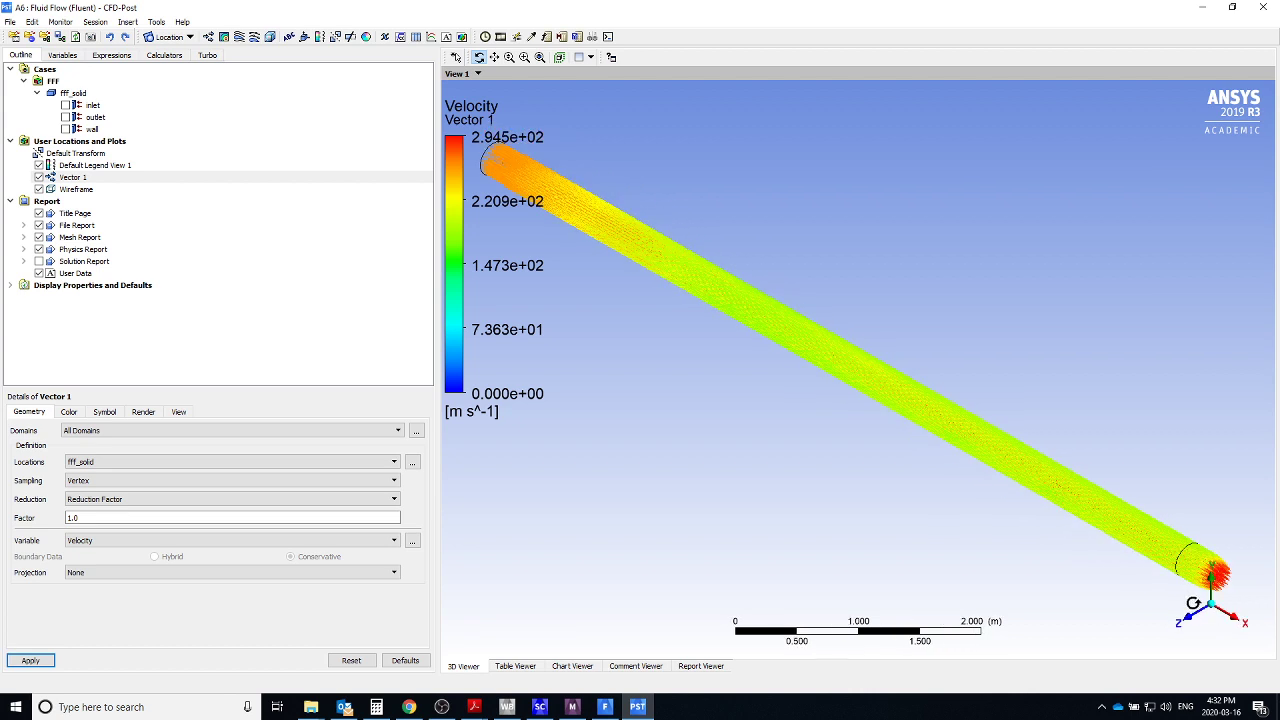
# Hide the Vector 1 plot so only the pipe's wireframe outline is displayed.
pyautogui.scroll(-1, 1225, 579)
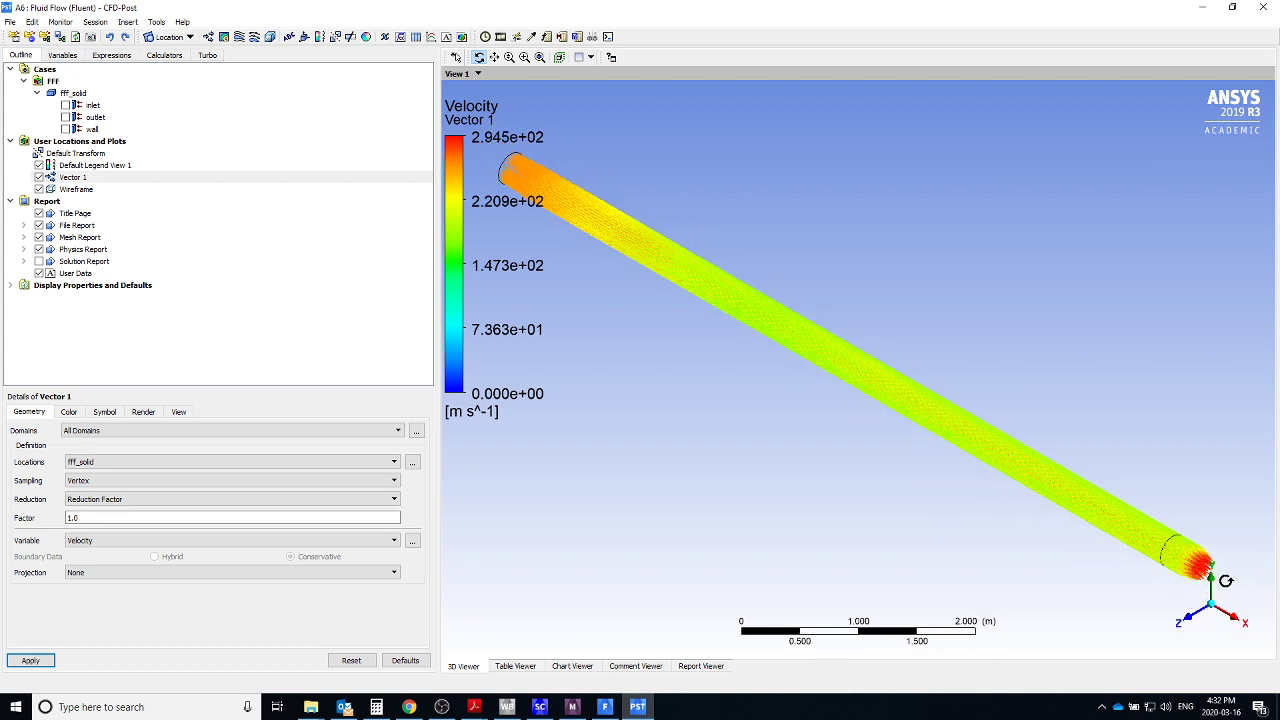
pyautogui.scroll(1, 1225, 580)
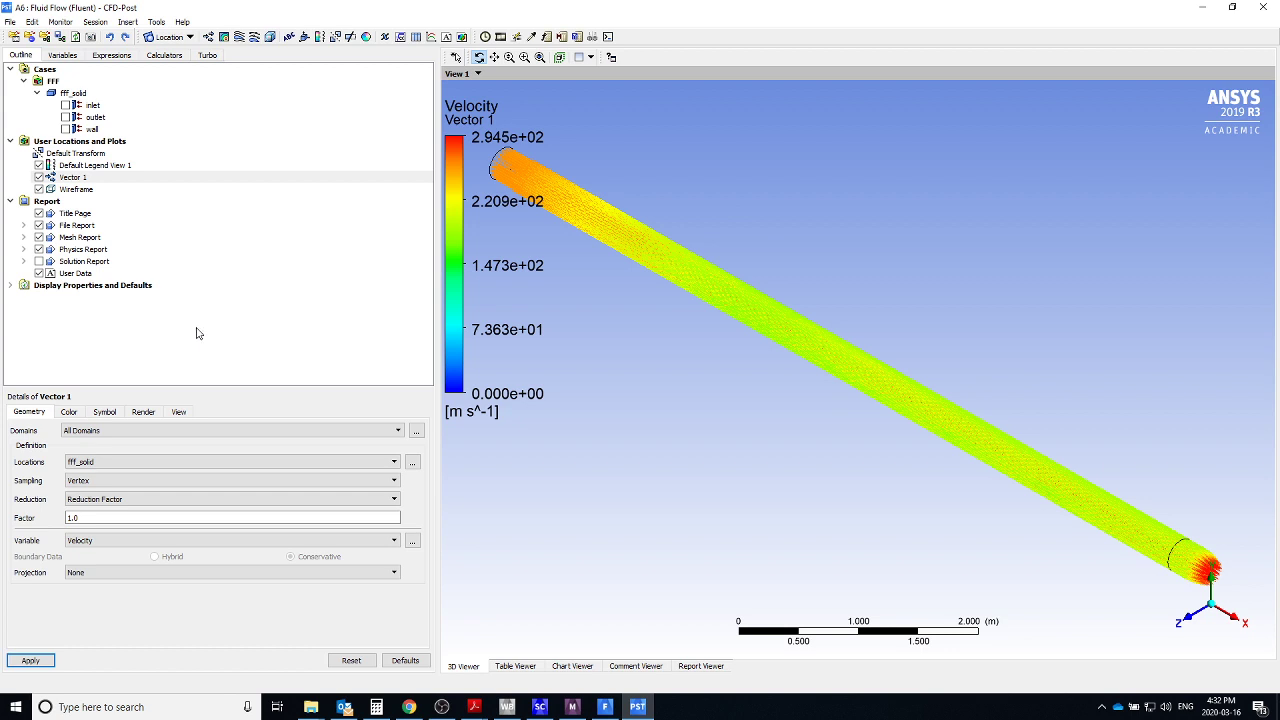
pyautogui.click(39, 177)
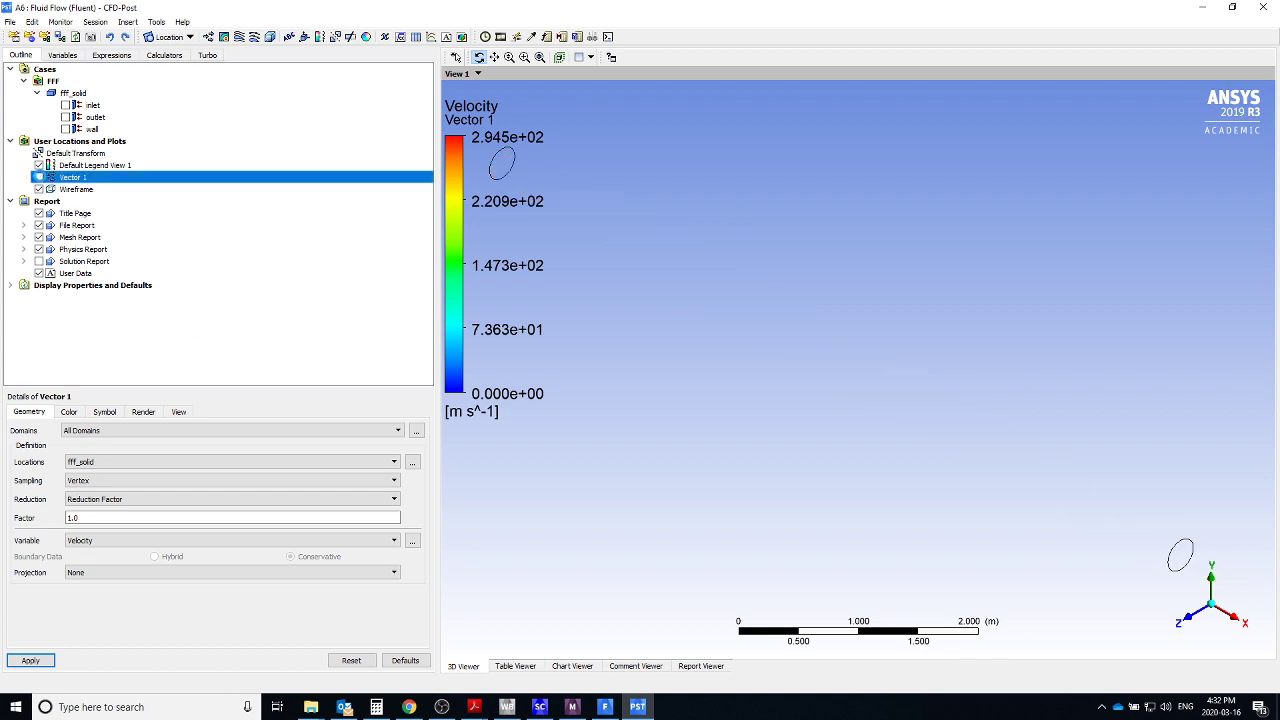
pyautogui.click(39, 177)
pyautogui.click(39, 177)
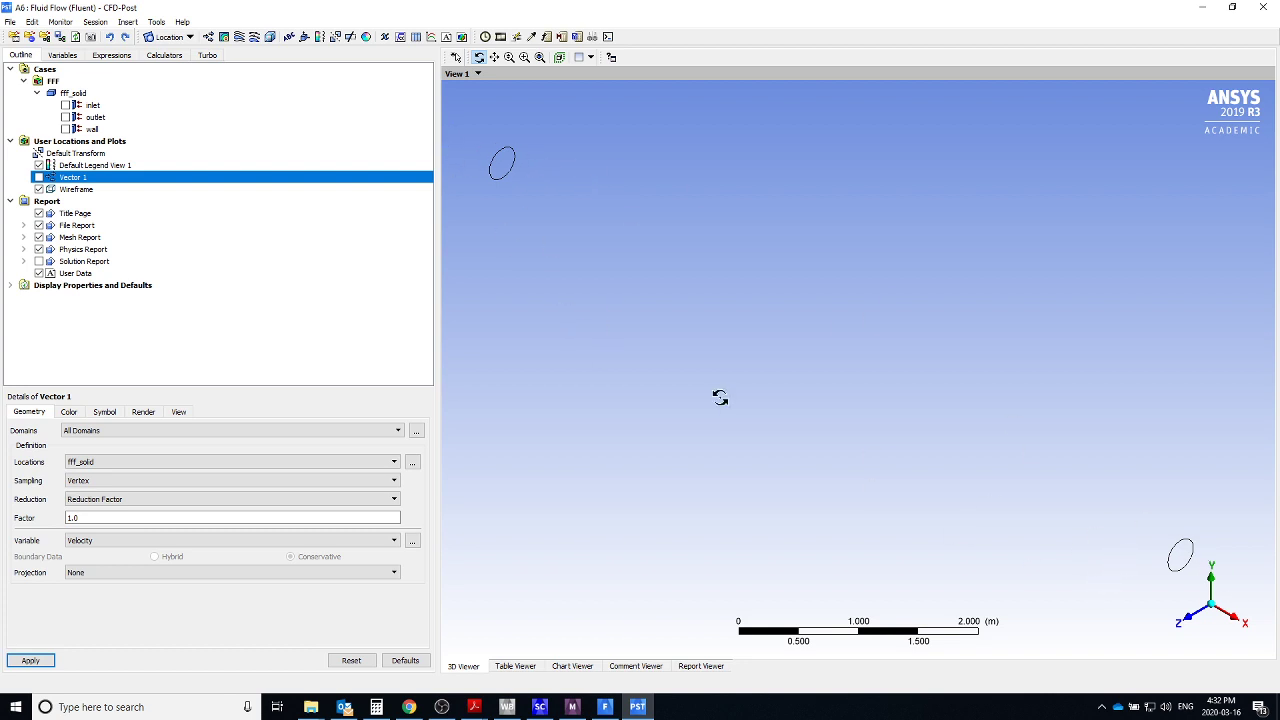
# Insert an XY plane at Z = 0.0 m through all domains, as an unbounded slice.
pyautogui.click(130, 24)
pyautogui.moveTo(150, 37)
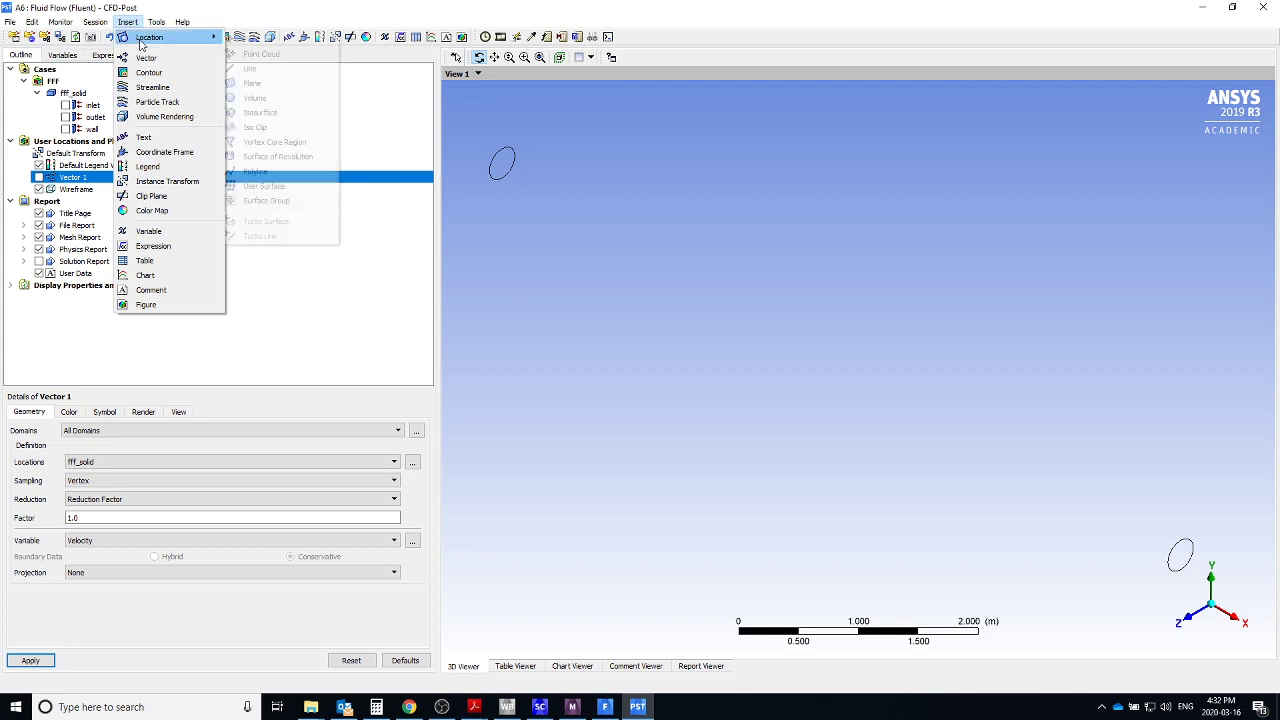
pyautogui.click(251, 83)
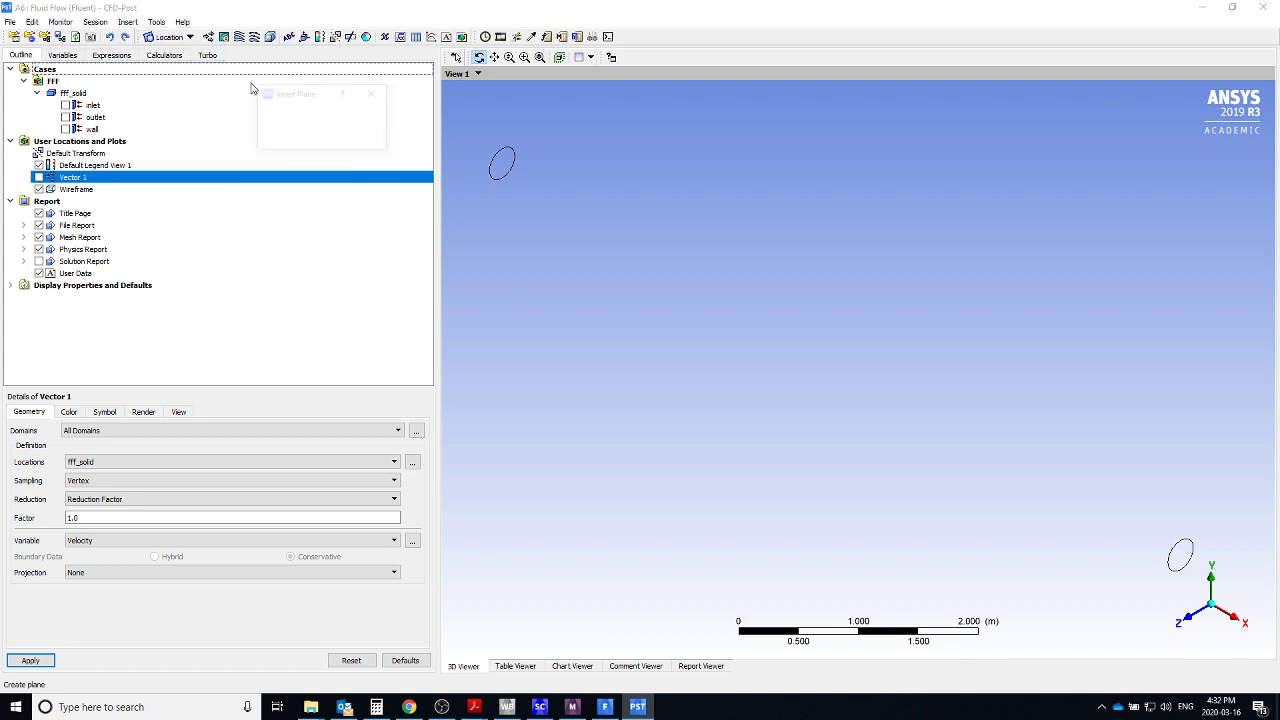
pyautogui.click(287, 138)
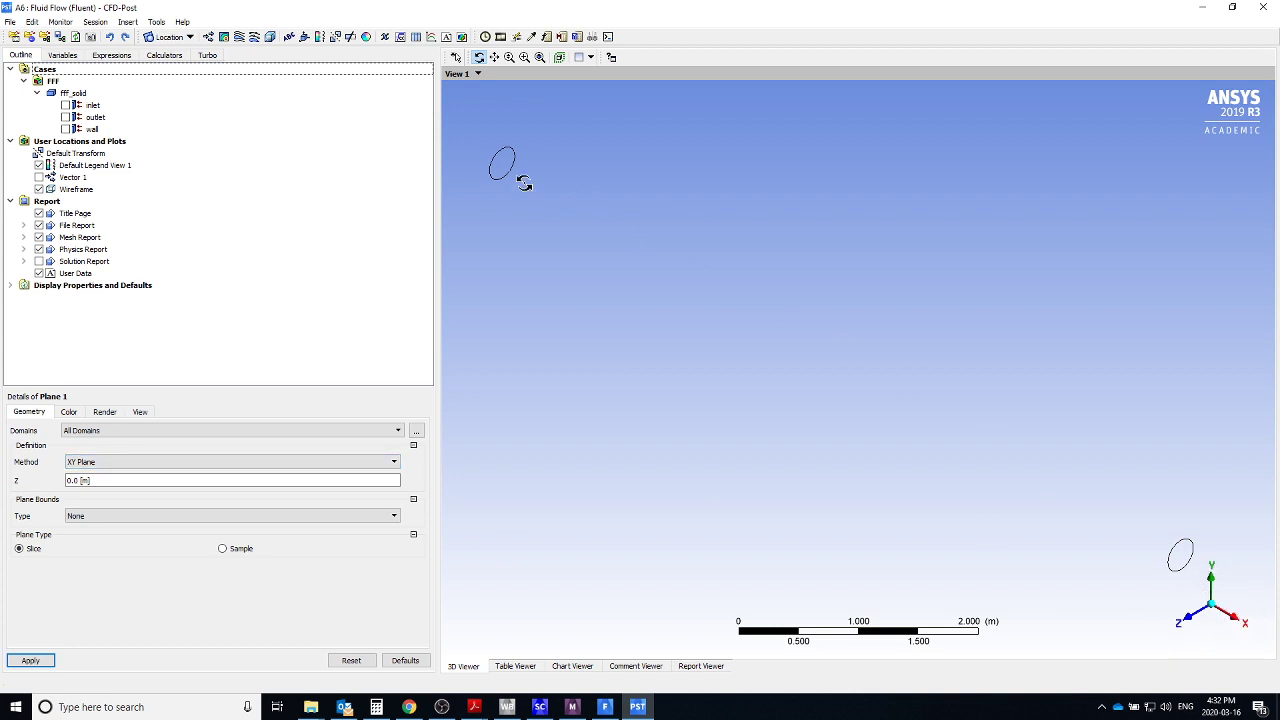
pyautogui.click(38, 665)
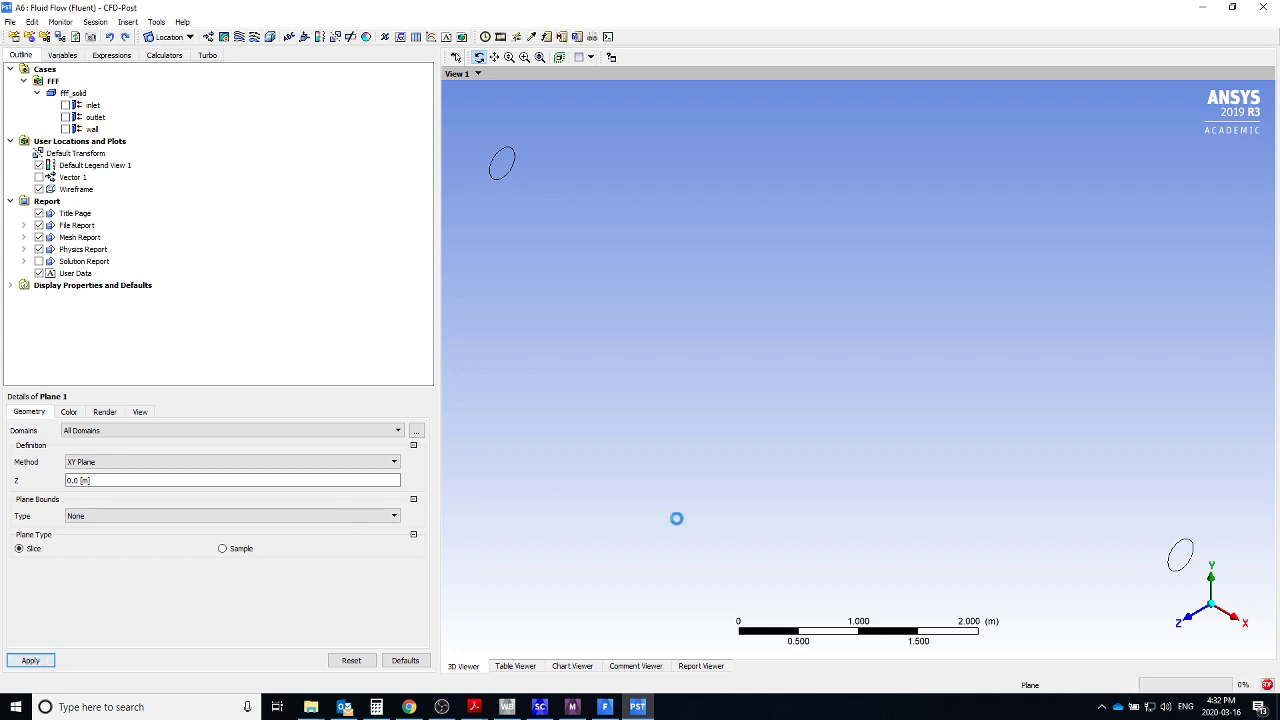
pyautogui.moveTo(1143, 543)
pyautogui.mouseDown()
pyautogui.moveTo(1158, 516)
pyautogui.moveTo(1134, 529)
pyautogui.mouseUp()
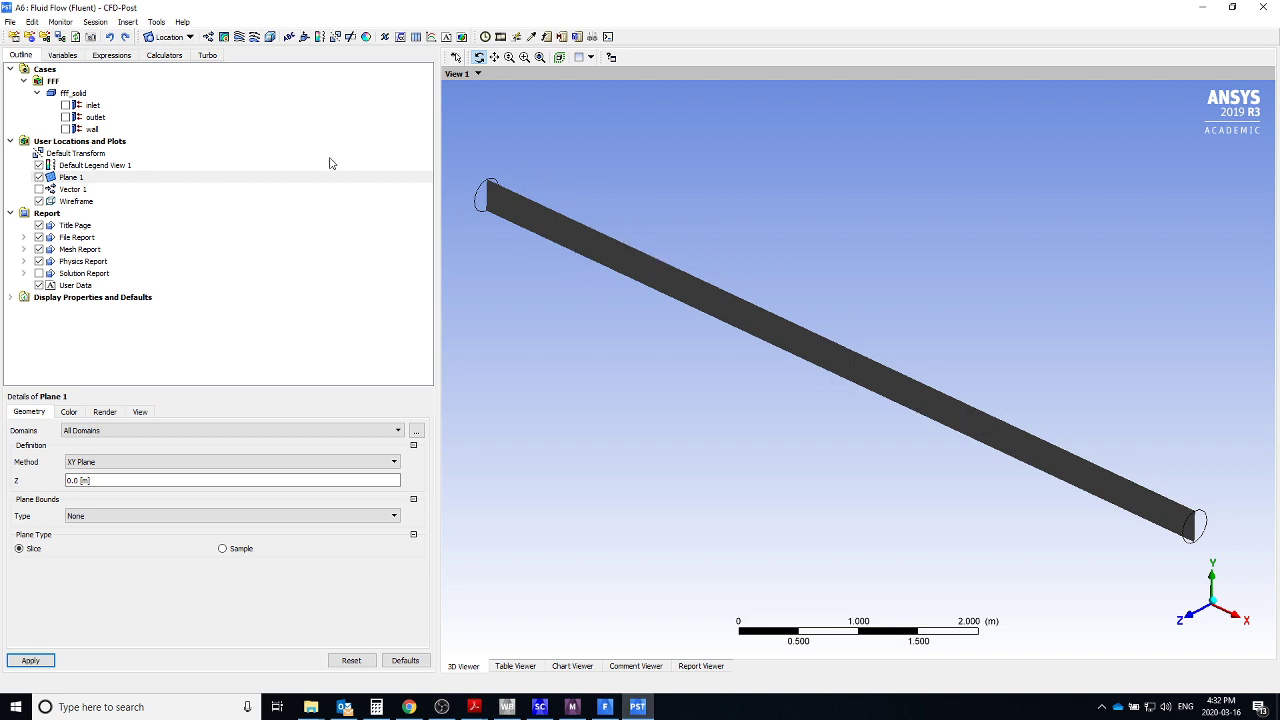
# Insert a contour plot with its location set to Plane 1.
pyautogui.click(128, 24)
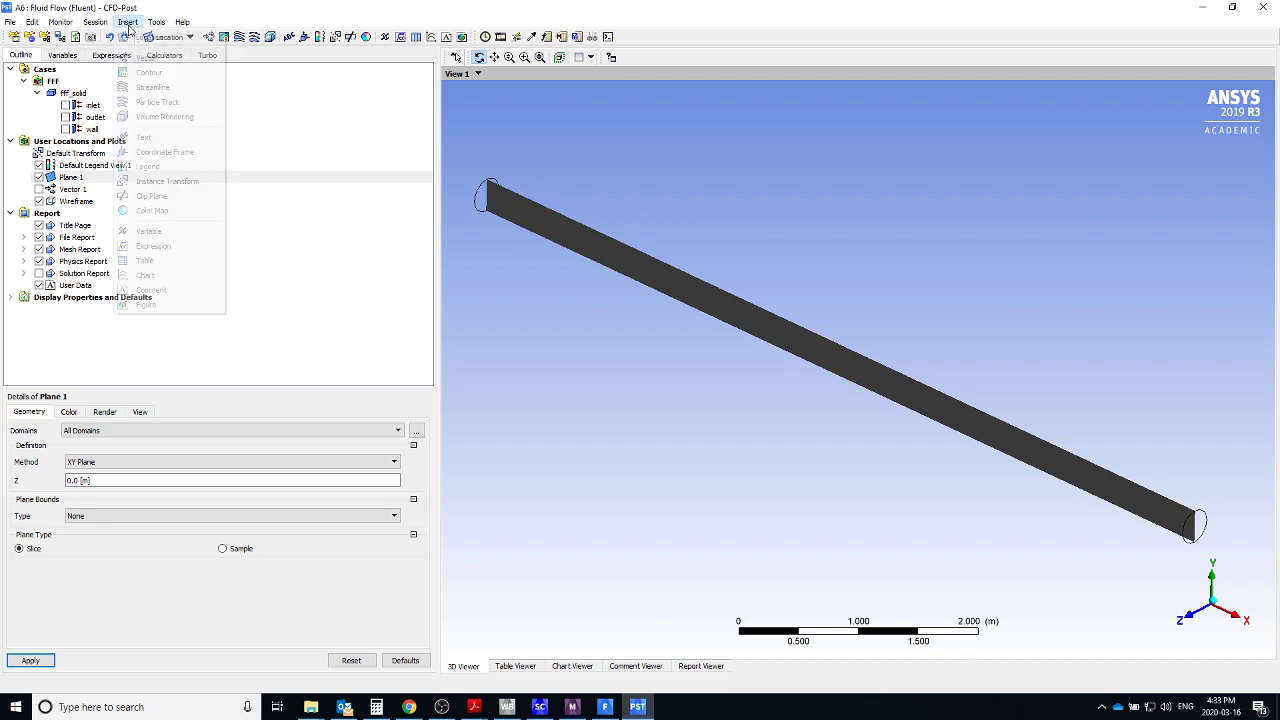
pyautogui.click(148, 74)
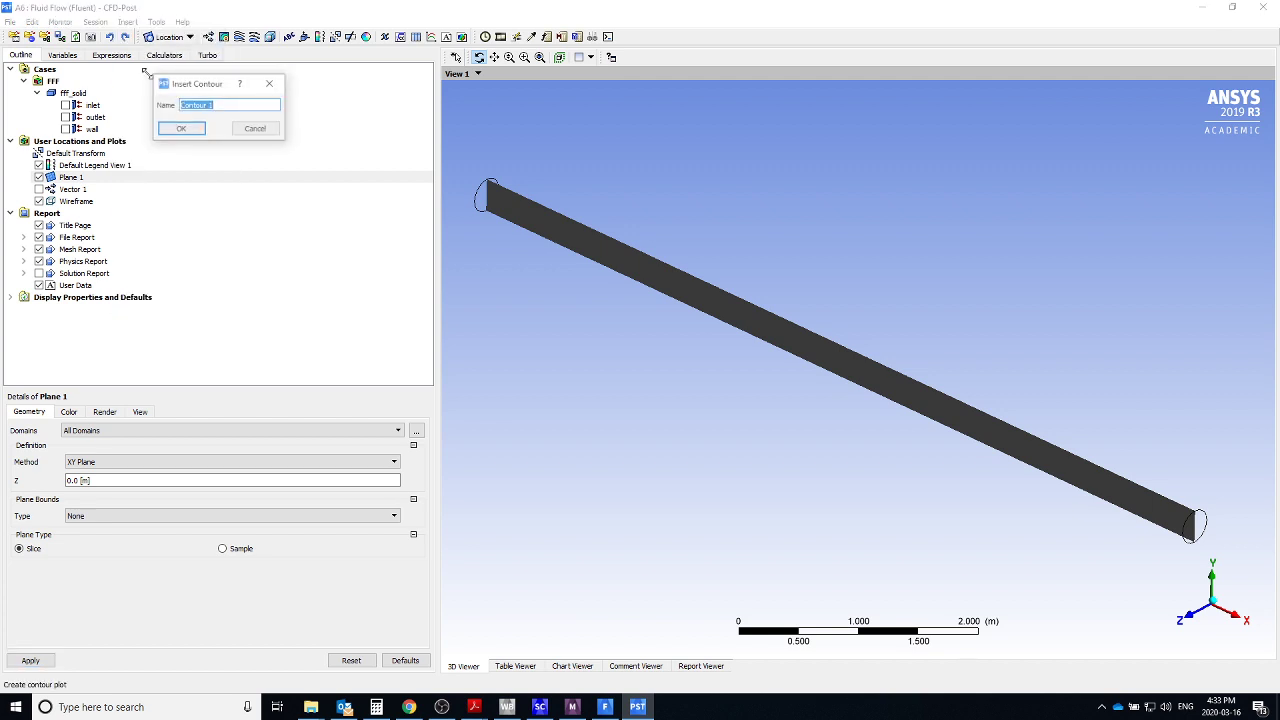
pyautogui.click(181, 129)
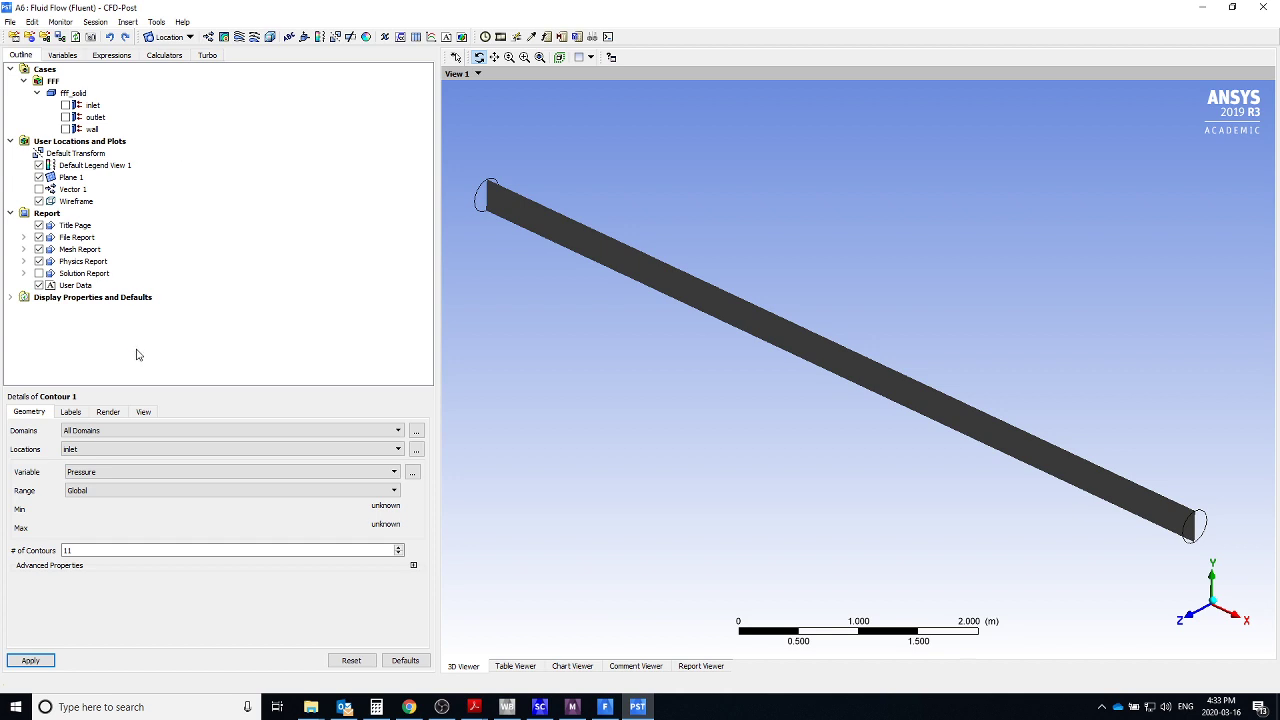
pyautogui.click(126, 437)
pyautogui.click(120, 444)
pyautogui.click(115, 450)
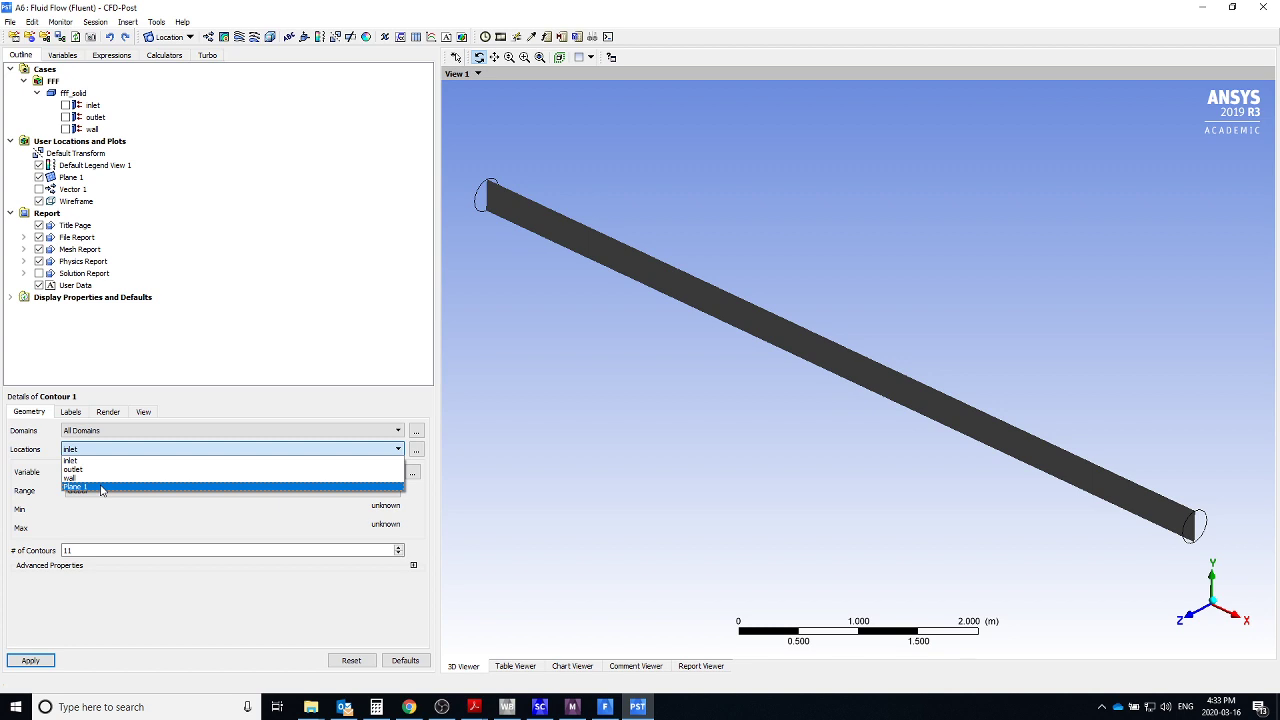
pyautogui.click(101, 488)
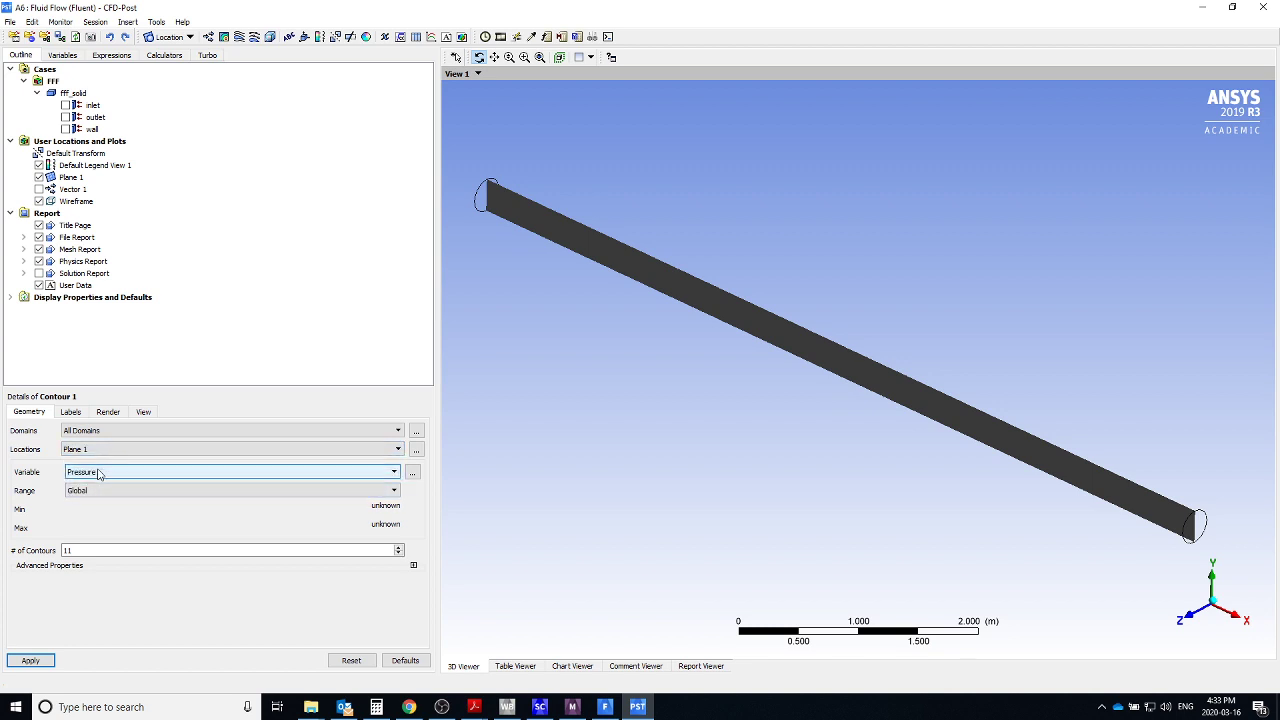
# Set the contour's variable to Velocity with a Local range, and apply it.
pyautogui.click(101, 476)
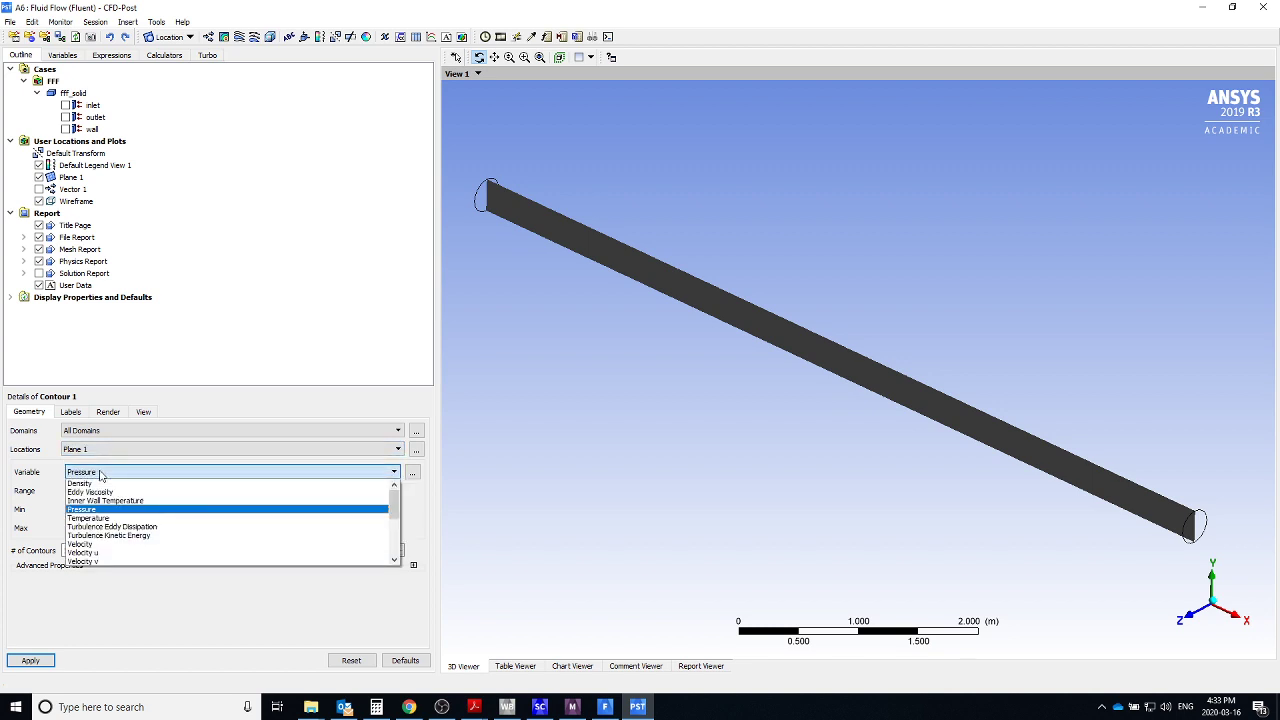
pyautogui.click(100, 544)
pyautogui.click(100, 491)
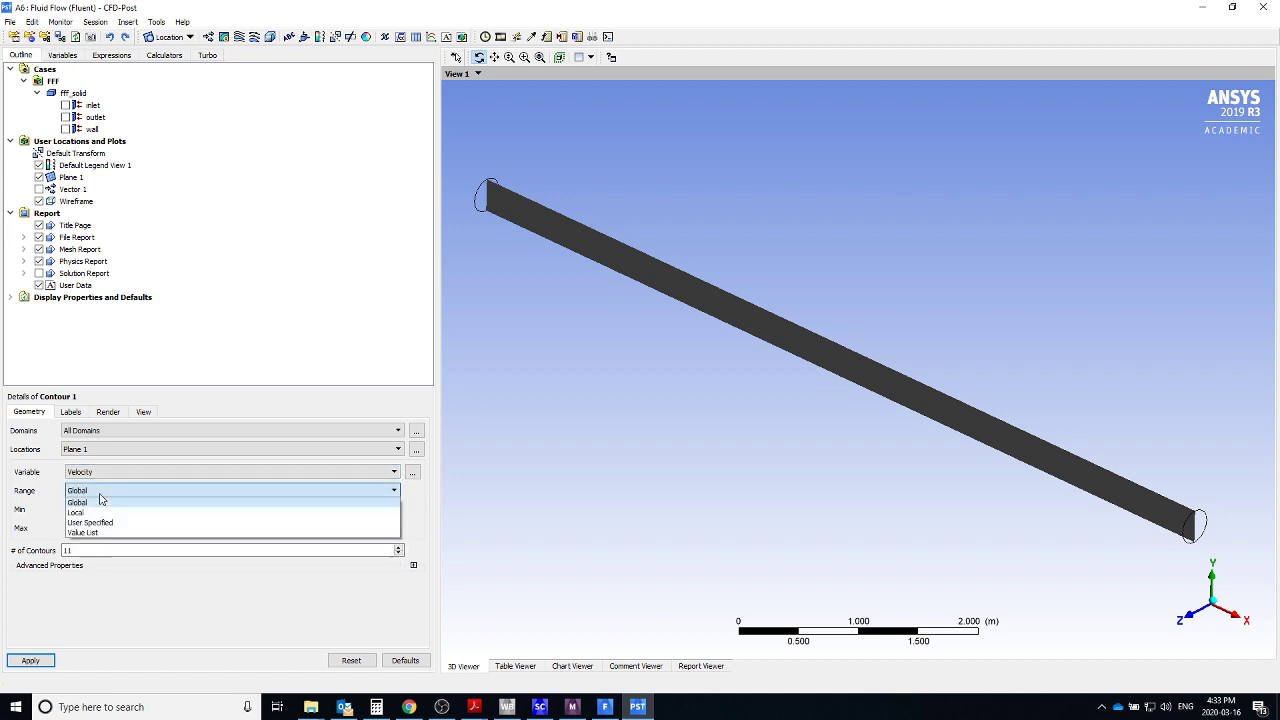
pyautogui.click(102, 513)
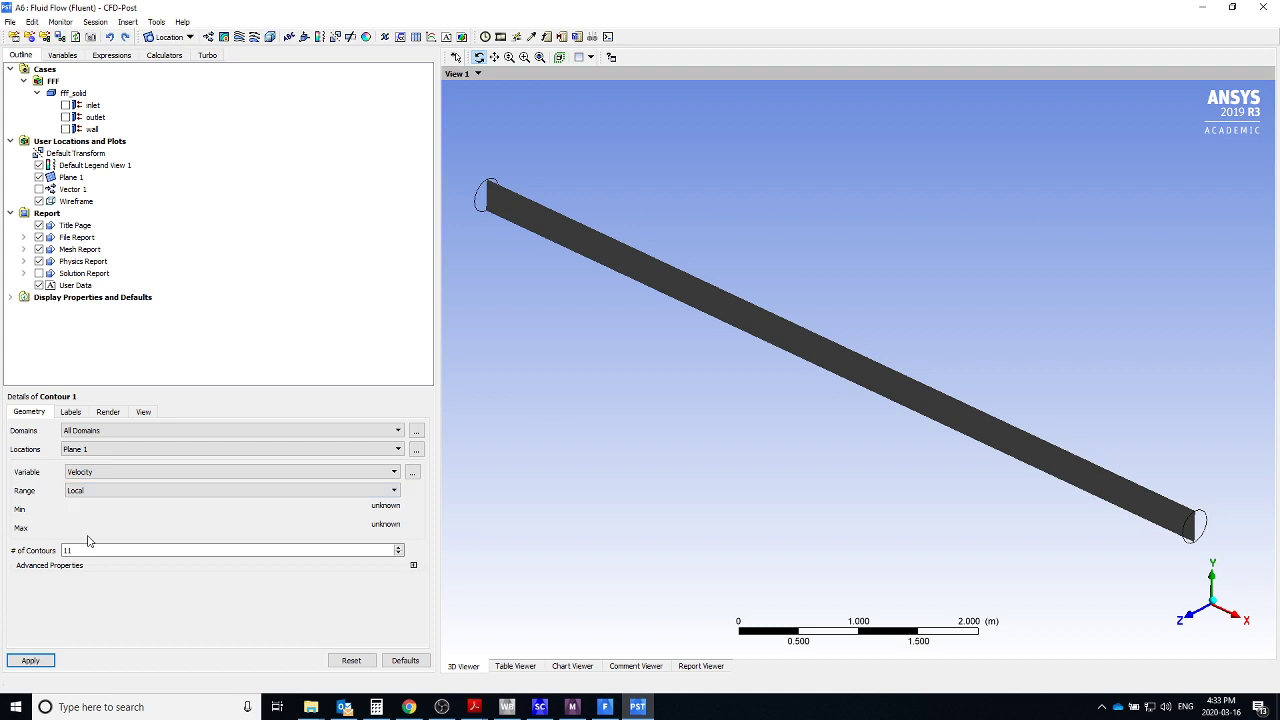
pyautogui.click(30, 660)
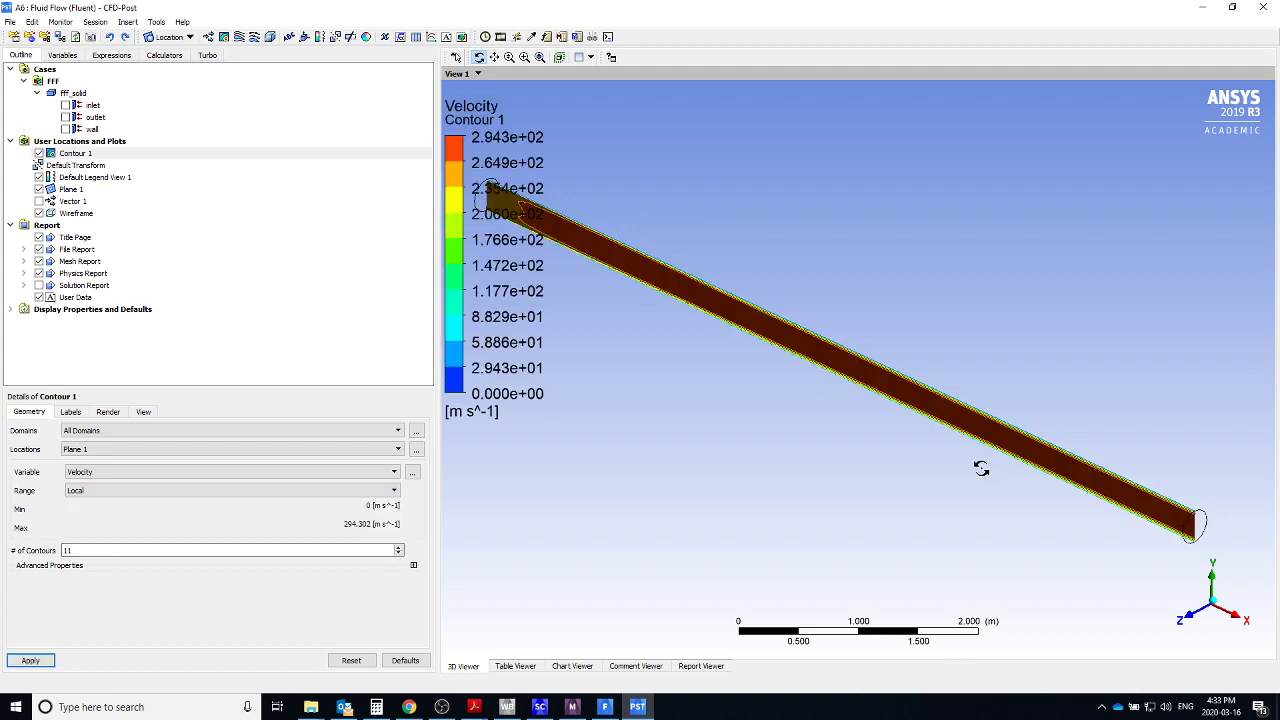
# Apply the Global range to the velocity contour for comparison, and return it to Local.
pyautogui.moveTo(981, 468)
pyautogui.mouseDown()
pyautogui.moveTo(1074, 455)
pyautogui.moveTo(1067, 481)
pyautogui.mouseUp()
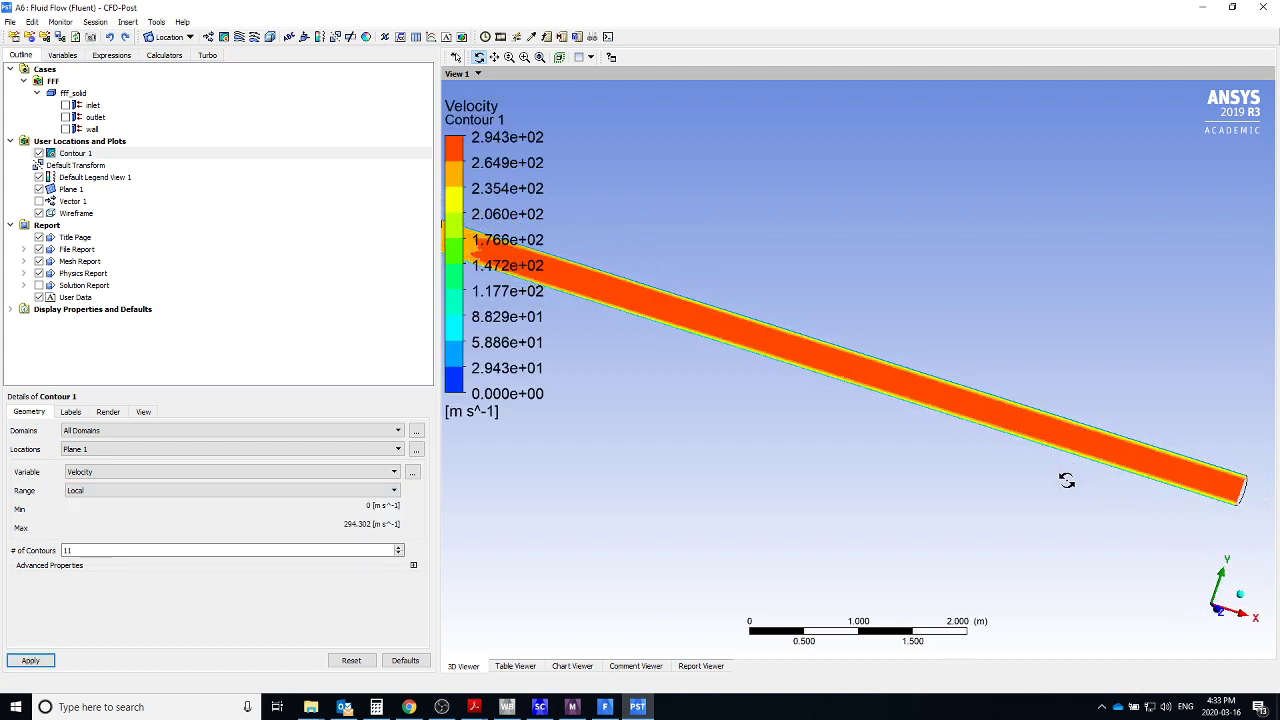
pyautogui.scroll(-2, 1062, 484)
pyautogui.click(86, 490)
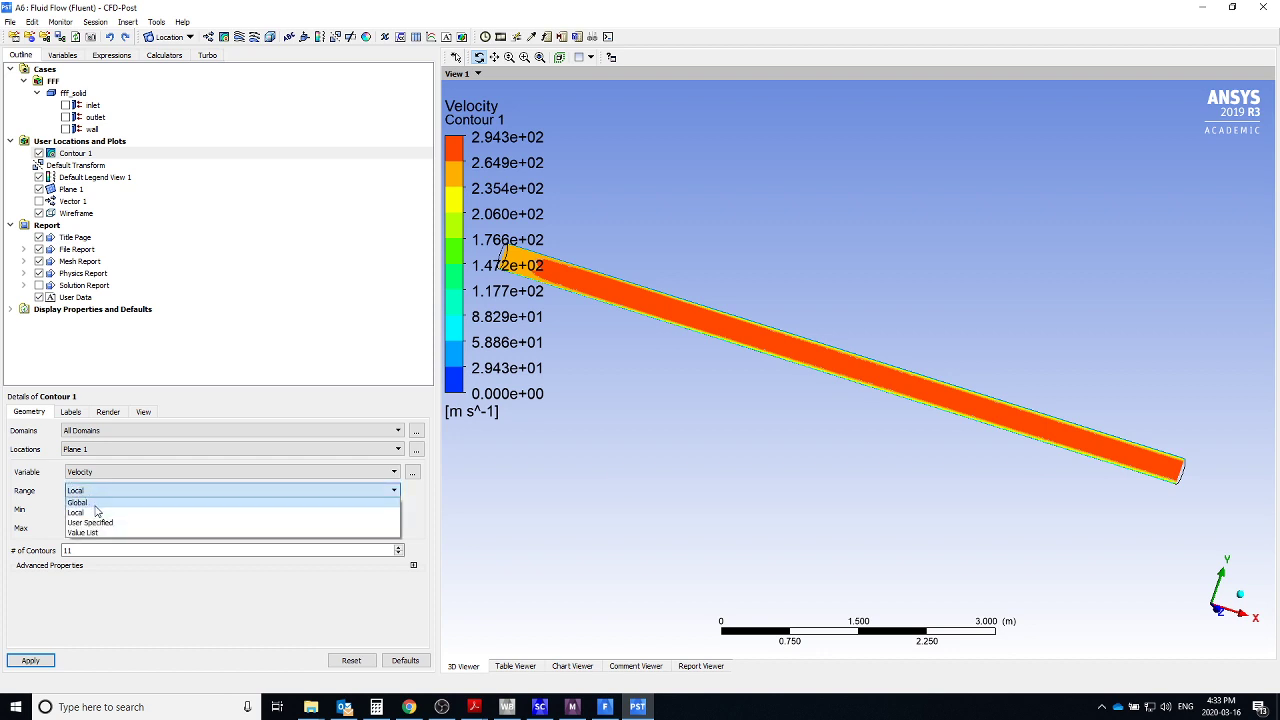
pyautogui.click(80, 510)
pyautogui.click(30, 660)
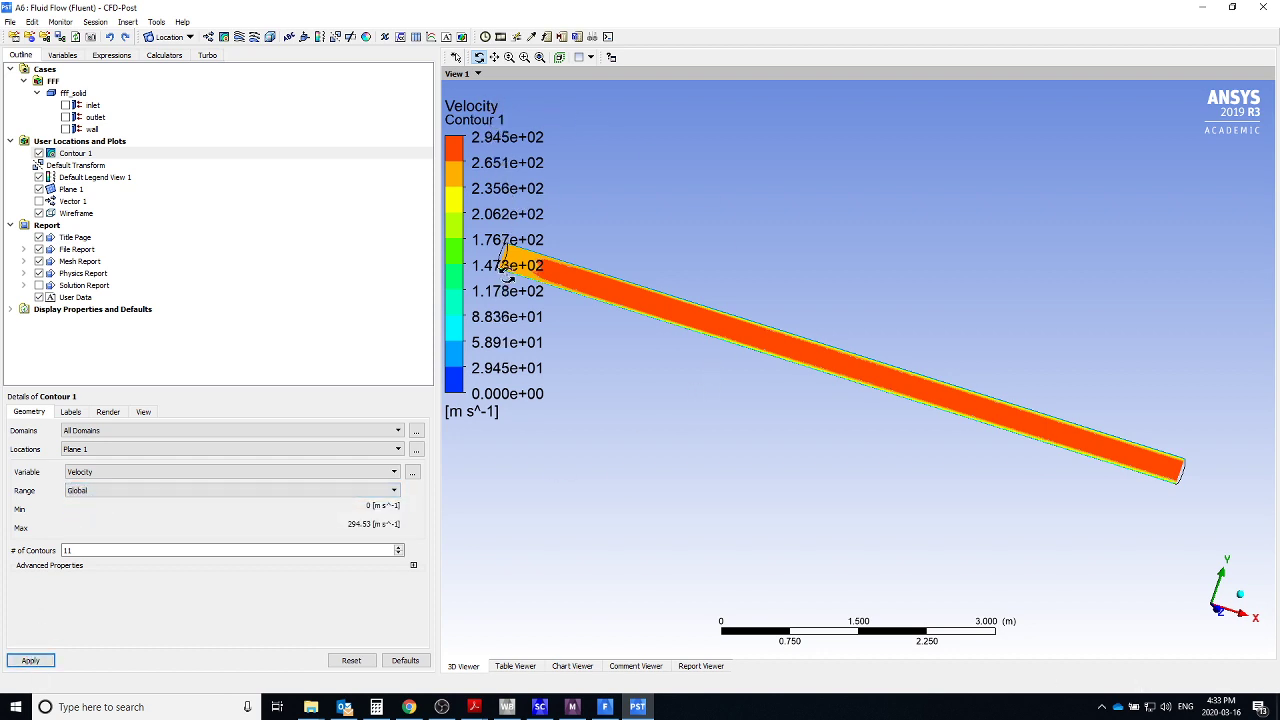
pyautogui.click(99, 488)
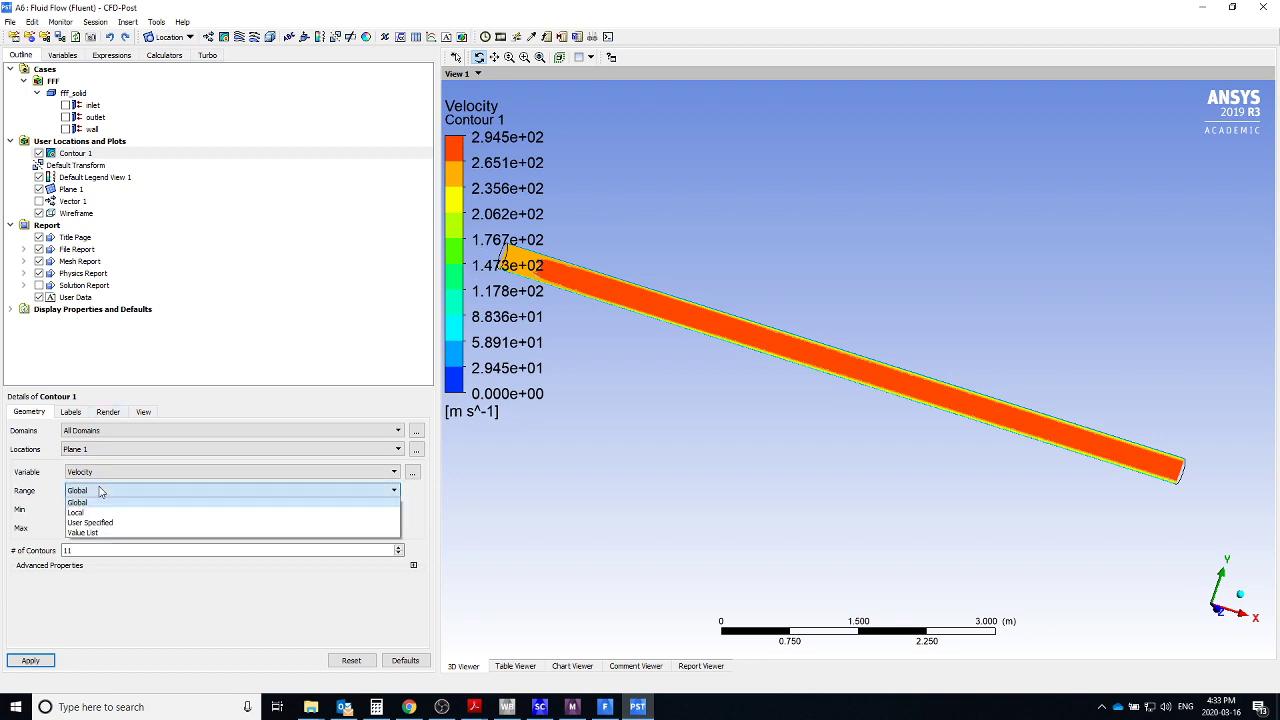
pyautogui.click(100, 512)
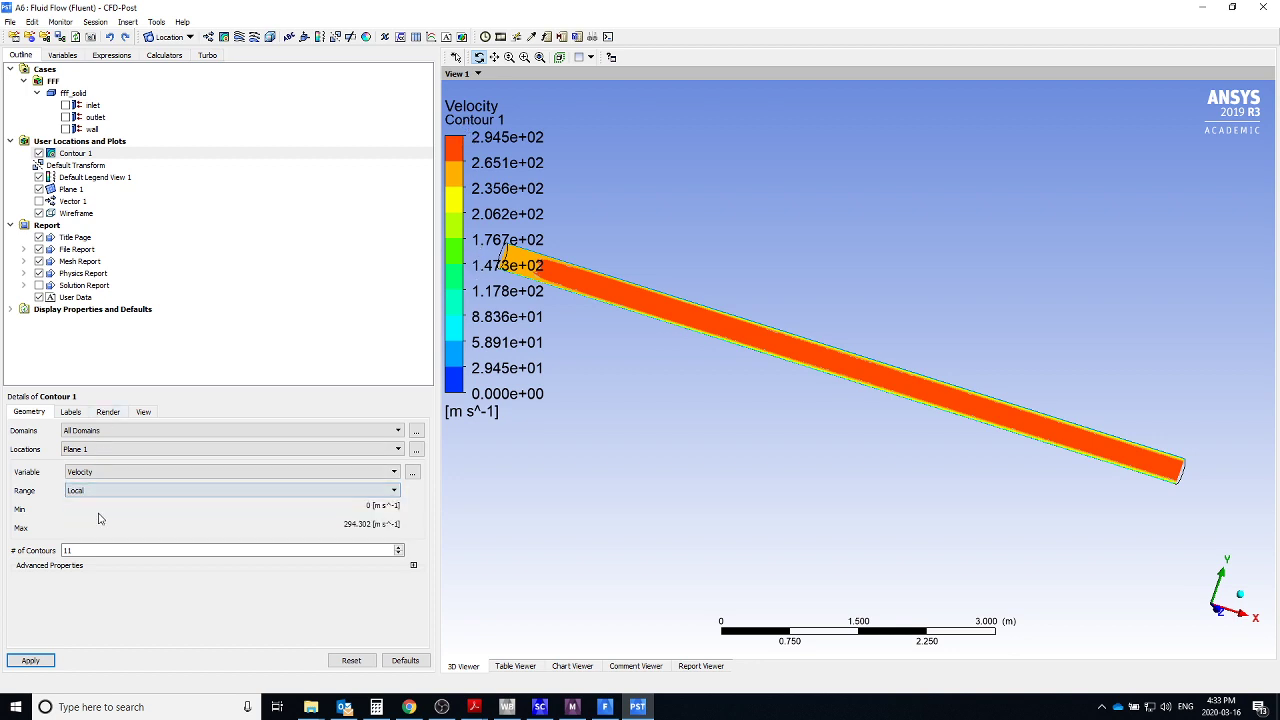
pyautogui.click(30, 660)
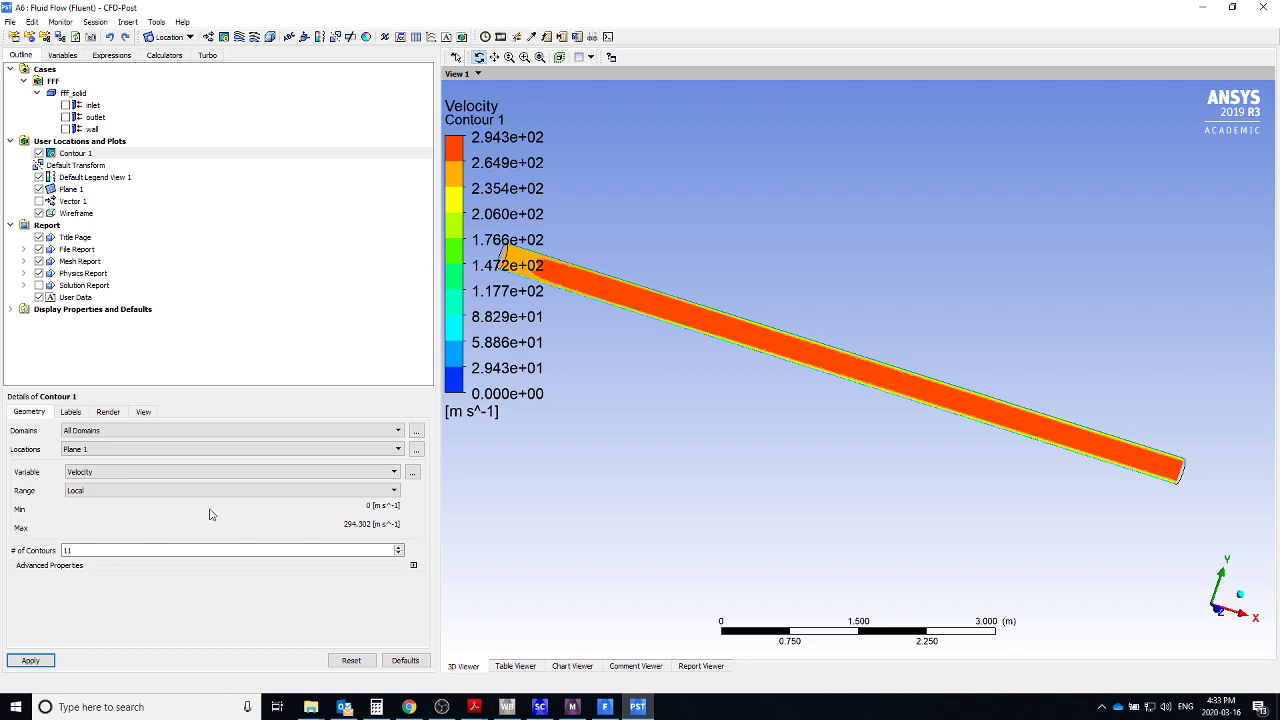
# Examine the velocity contour from the +Z direction, including a close-up of the layers near the pipe walls.
pyautogui.moveTo(934, 446); pyautogui.dragTo(1257, 570)
pyautogui.click(1244, 600)
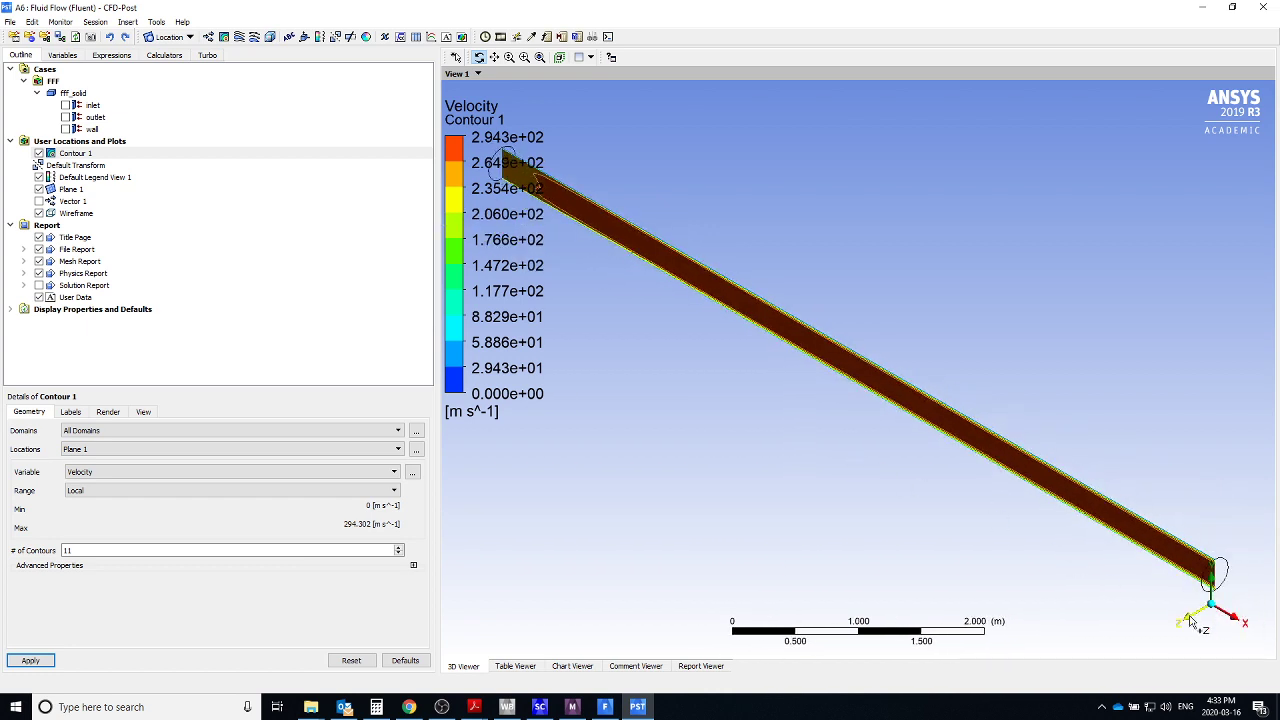
pyautogui.click(1192, 620)
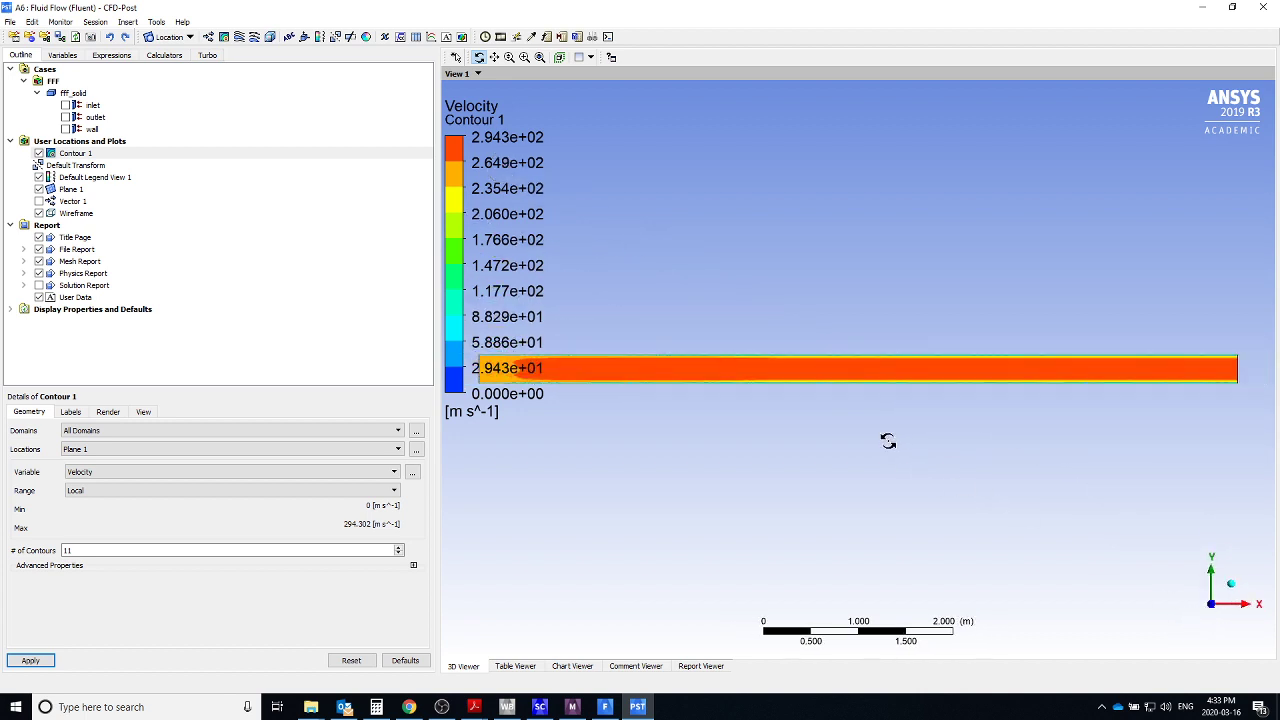
pyautogui.scroll(2, 955, 400)
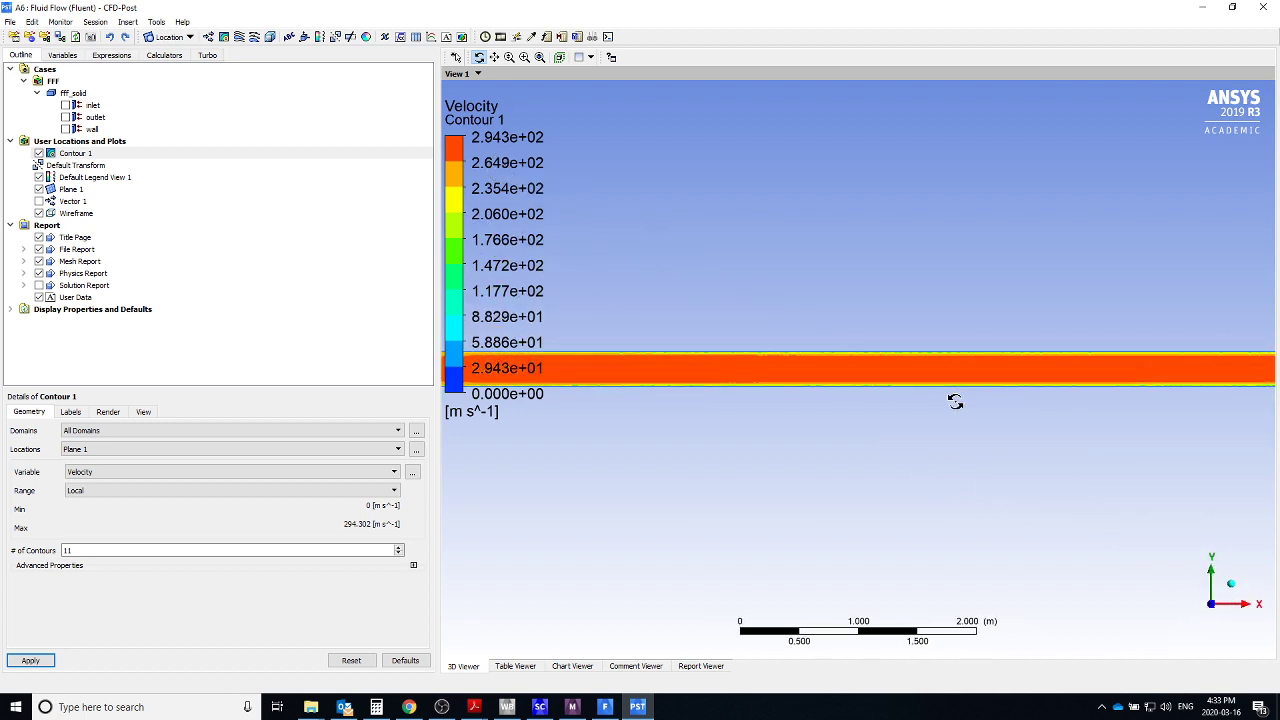
pyautogui.click(524, 57)
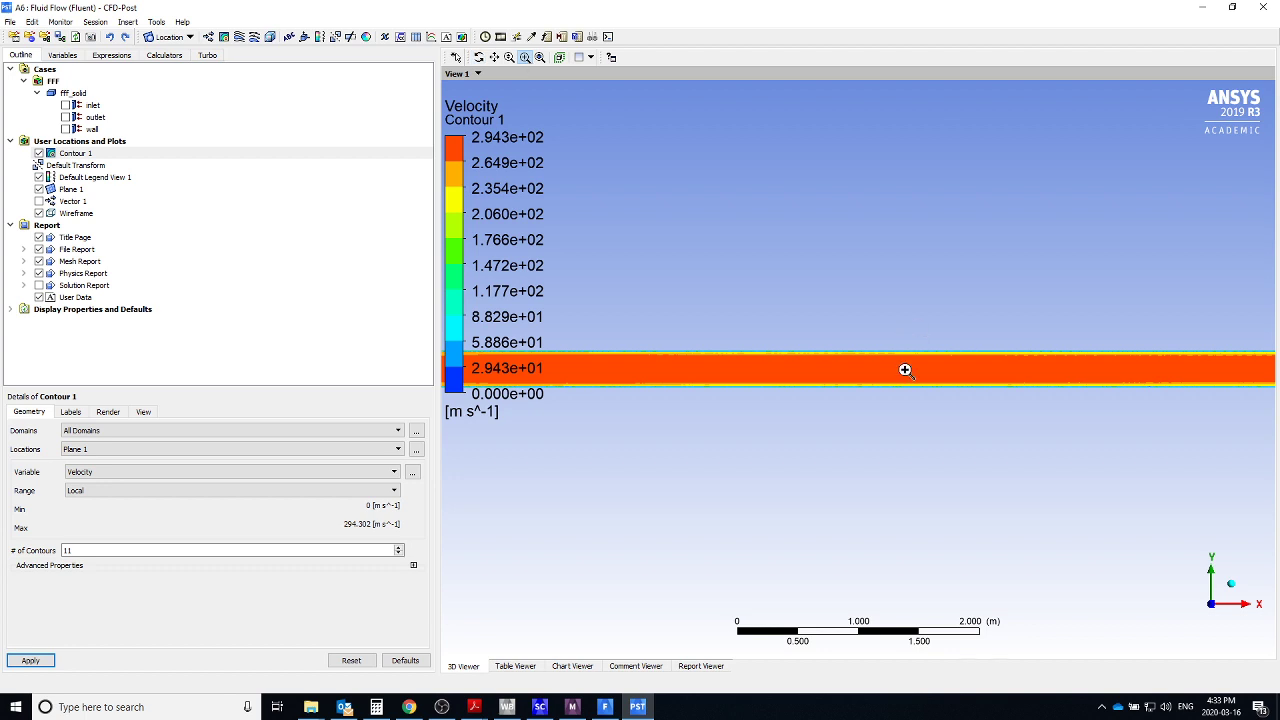
pyautogui.moveTo(864, 344); pyautogui.dragTo(924, 416)
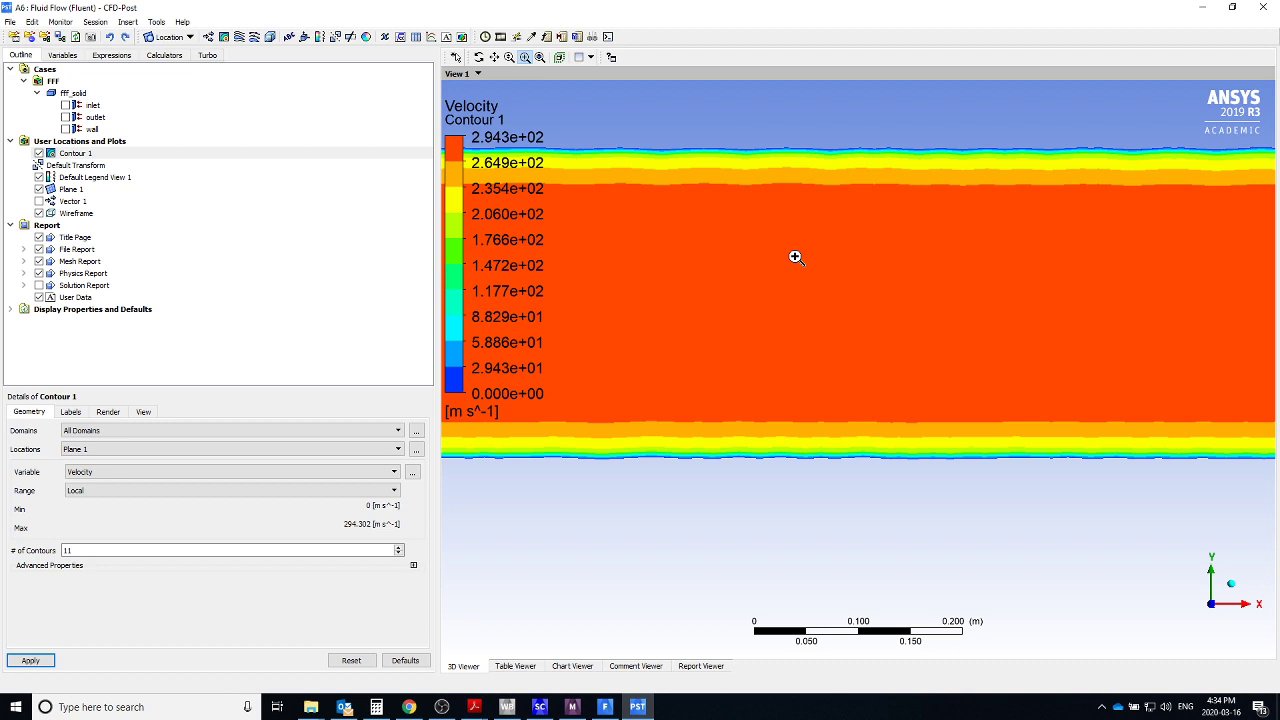
pyautogui.scroll(-2, 731, 332)
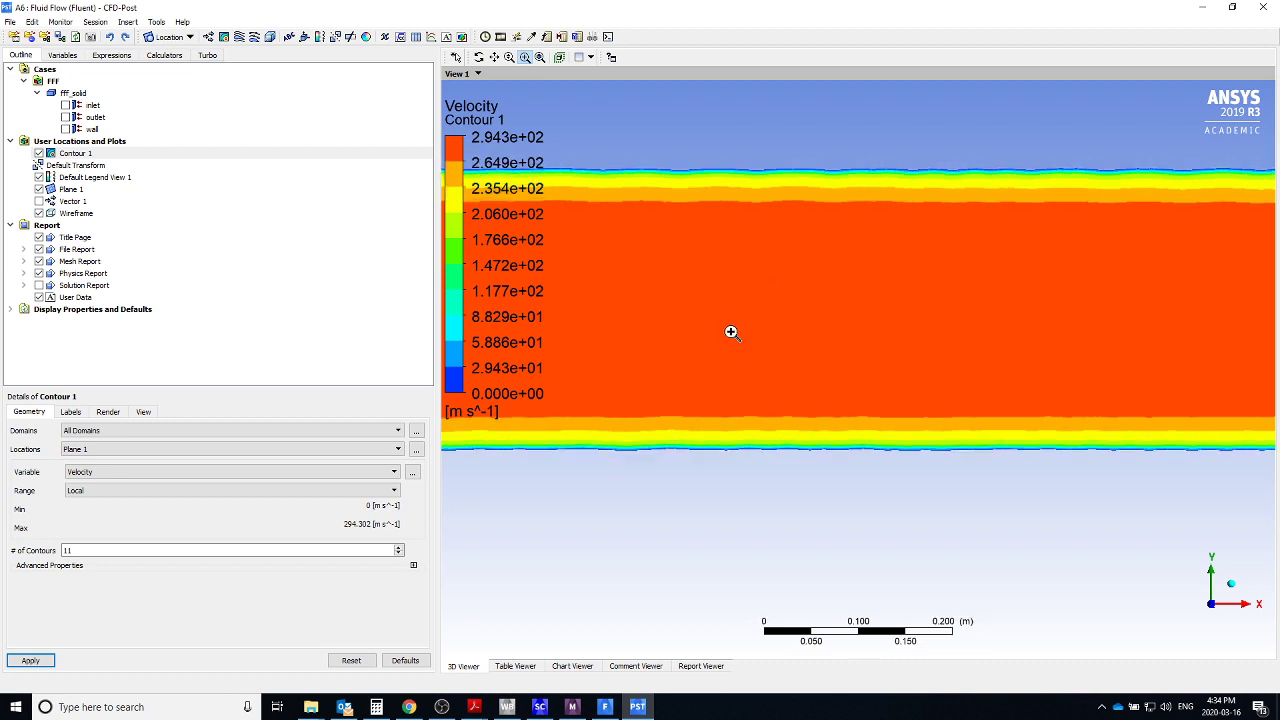
pyautogui.scroll(-6, 731, 332)
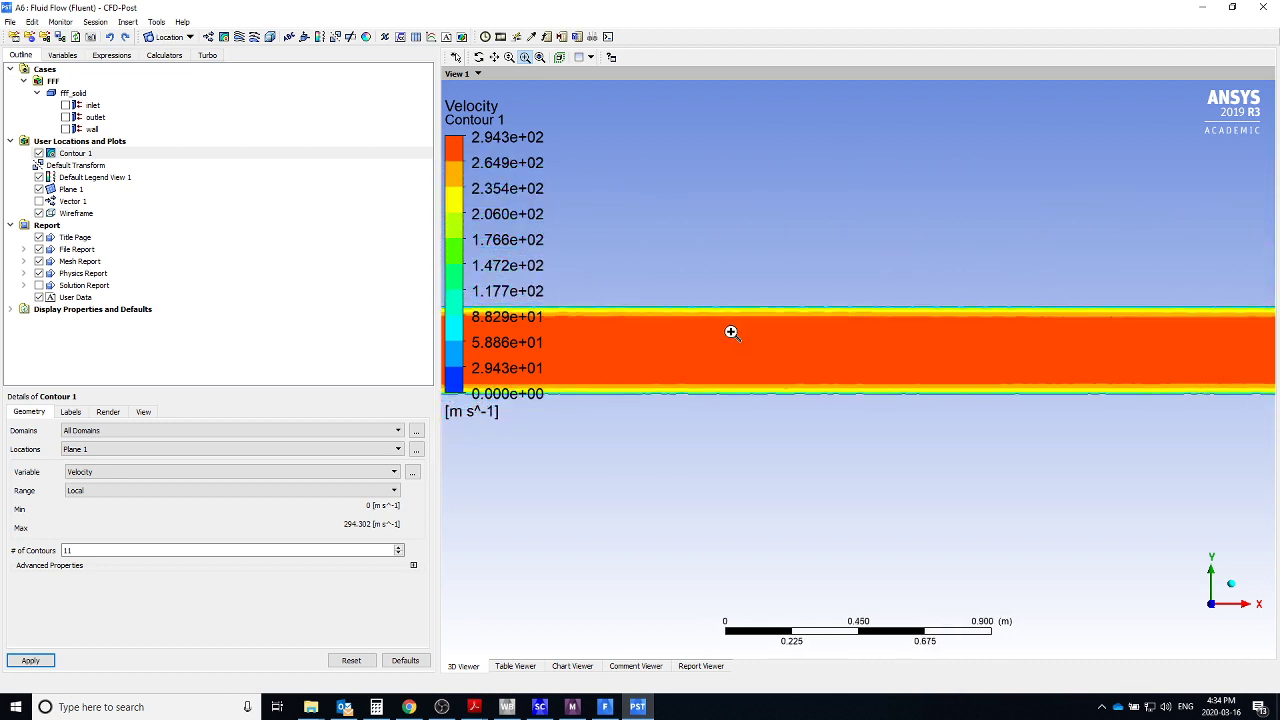
# Insert a line location named Line 1 while viewing the pipe end-on from the +X direction.
pyautogui.click(1231, 583)
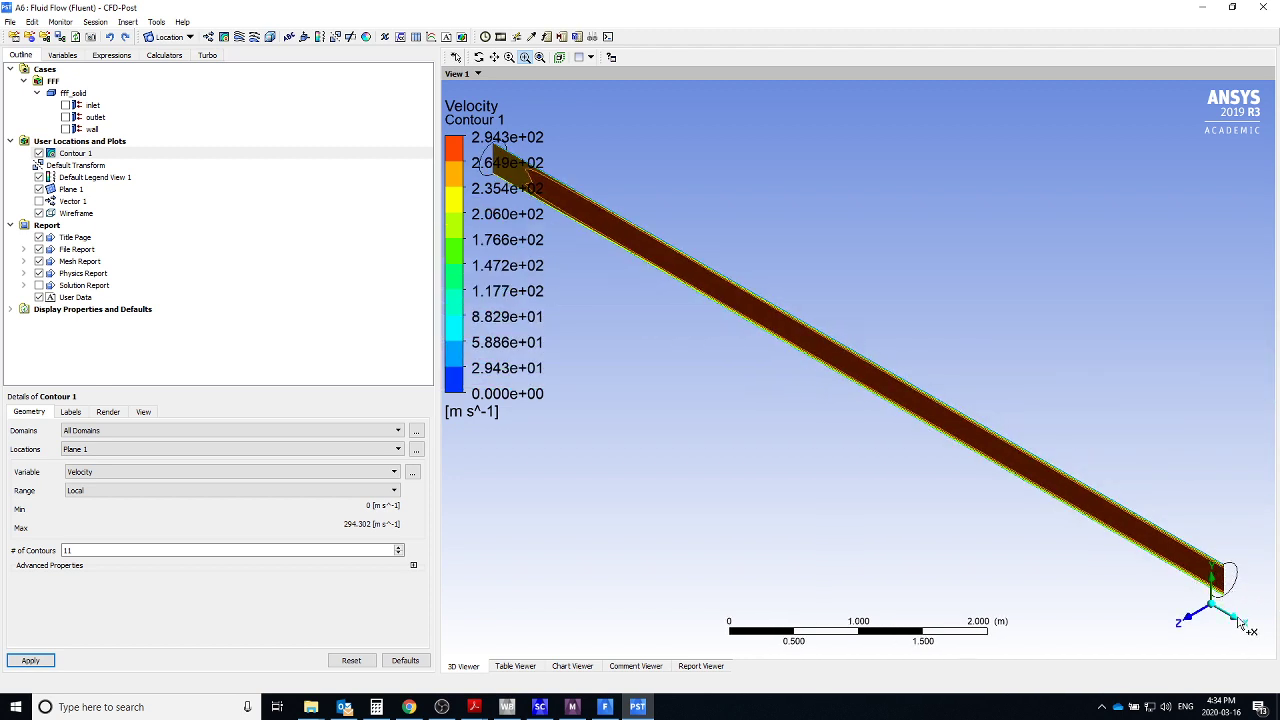
pyautogui.click(1240, 625)
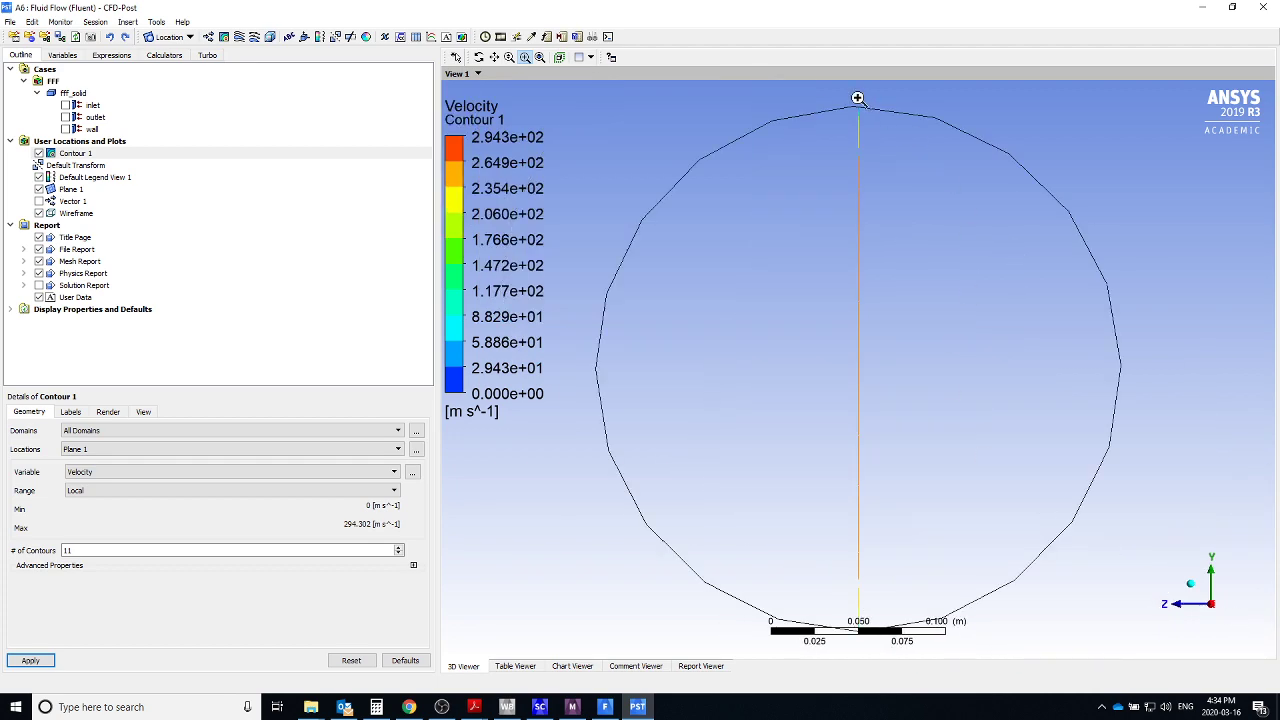
pyautogui.click(128, 23)
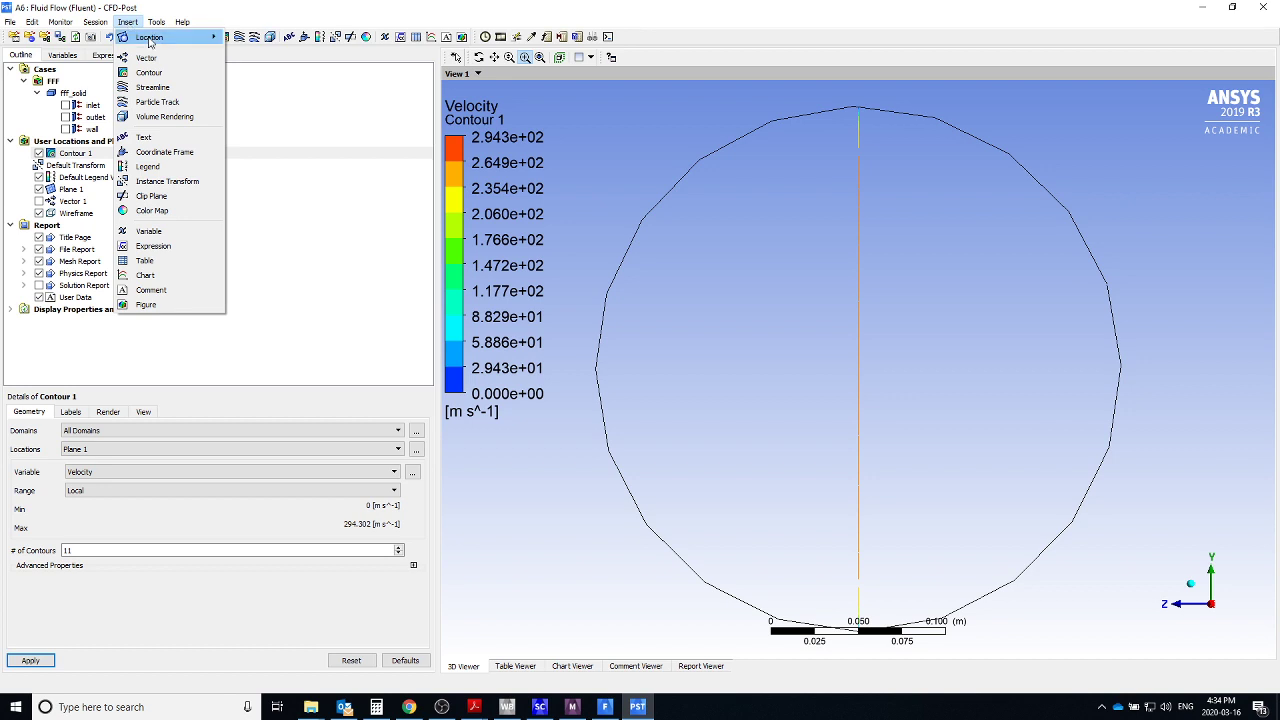
pyautogui.moveTo(155, 37)
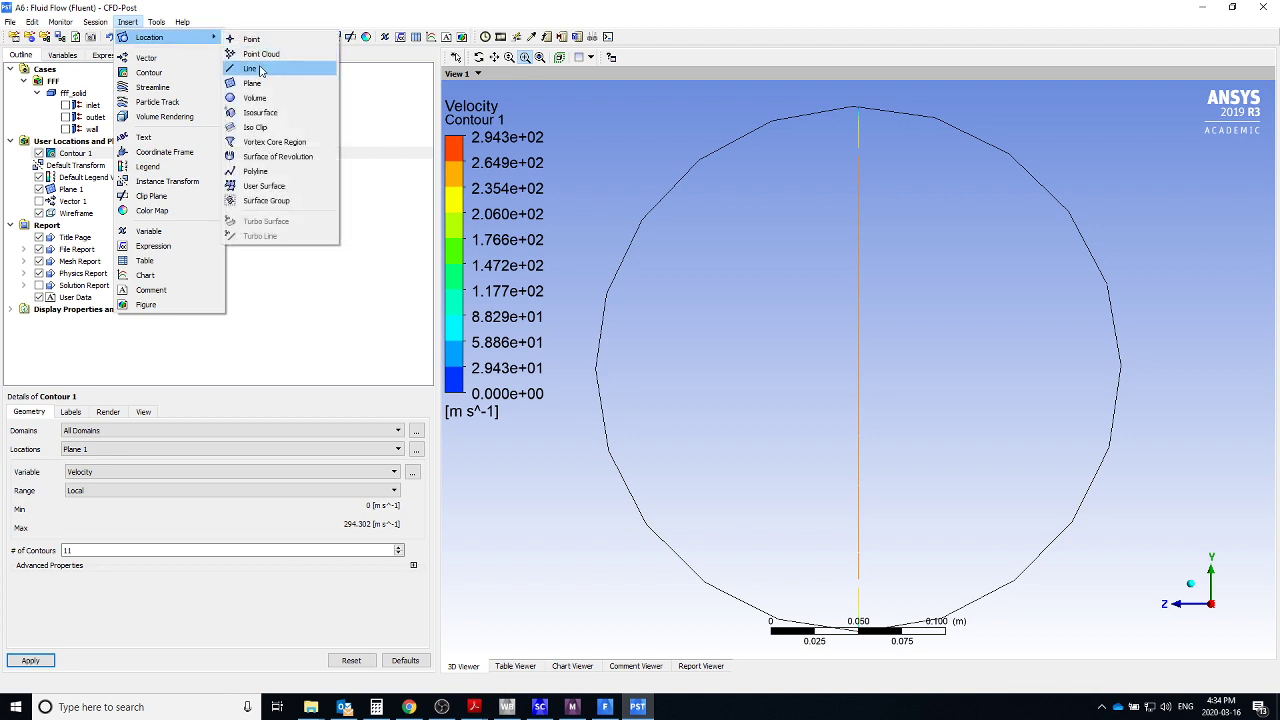
pyautogui.click(252, 68)
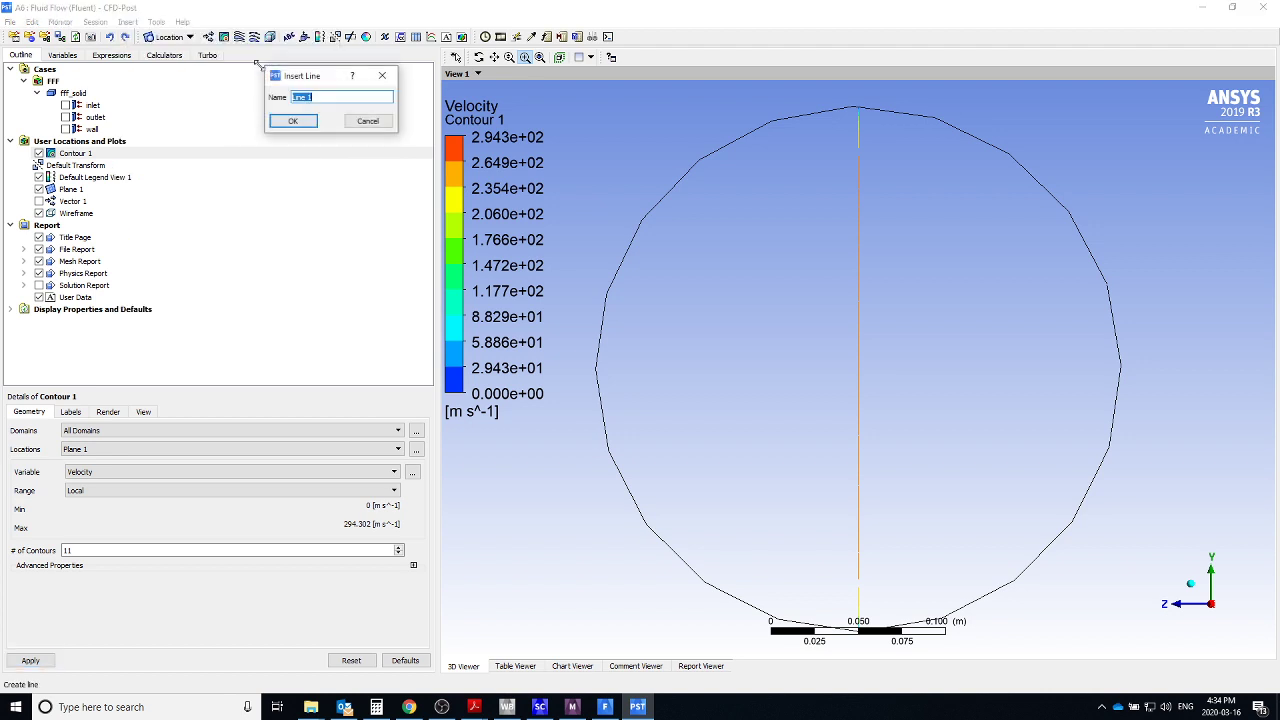
pyautogui.click(295, 120)
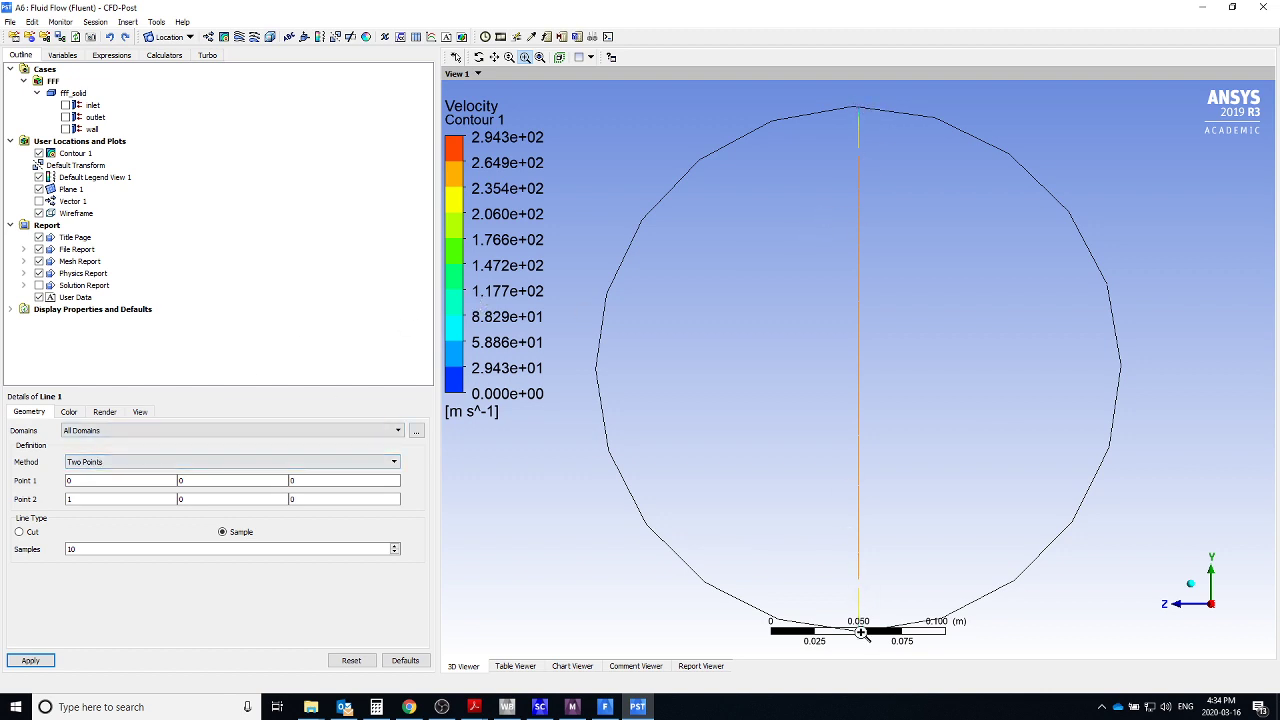
# Try to define the line with Point 1 at 8, 0.15, 0 and its second point picked at the pipe's bottom edge.
pyautogui.click(115, 478)
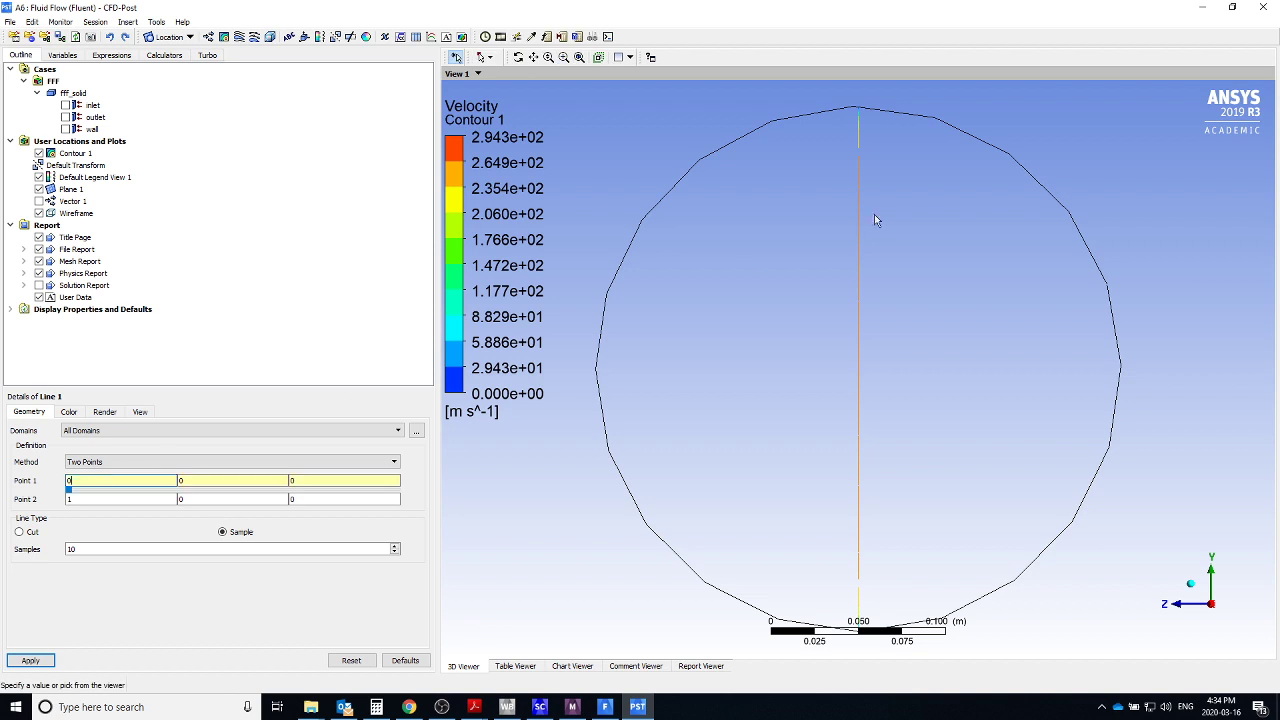
pyautogui.click(858, 113)
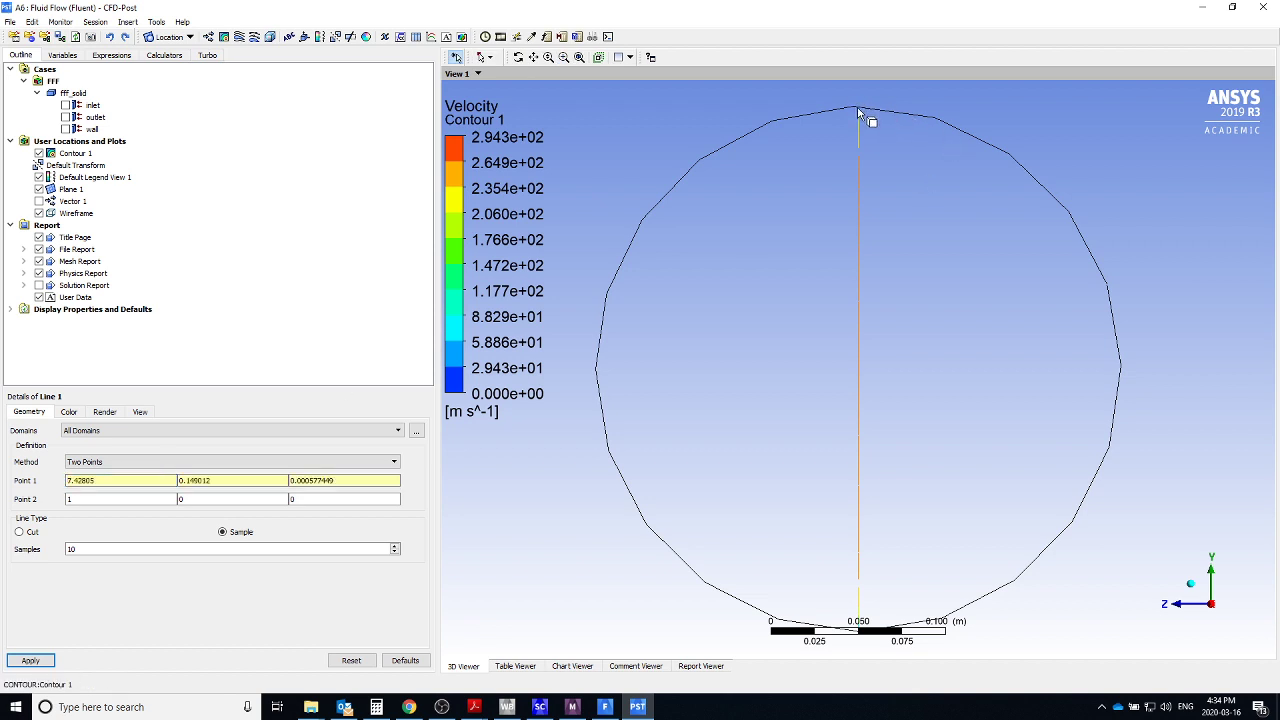
pyautogui.doubleClick(80, 480)
pyautogui.write('8')
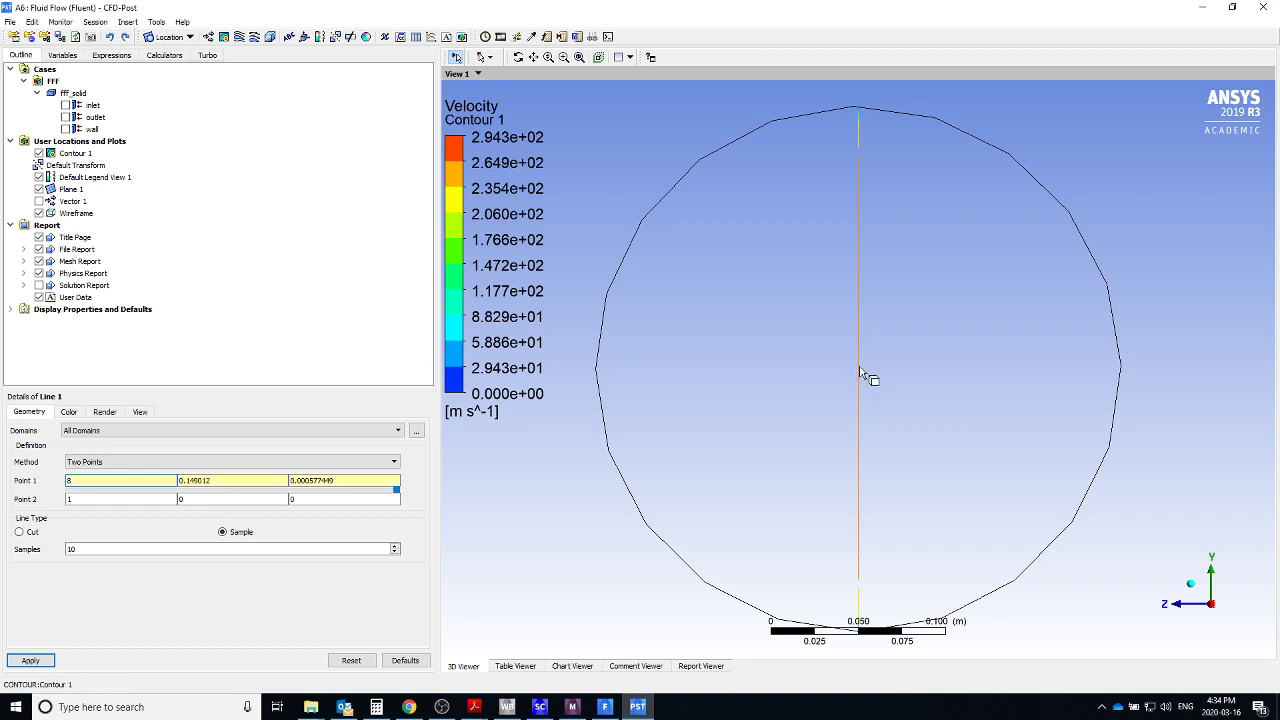
pyautogui.press('Tab')
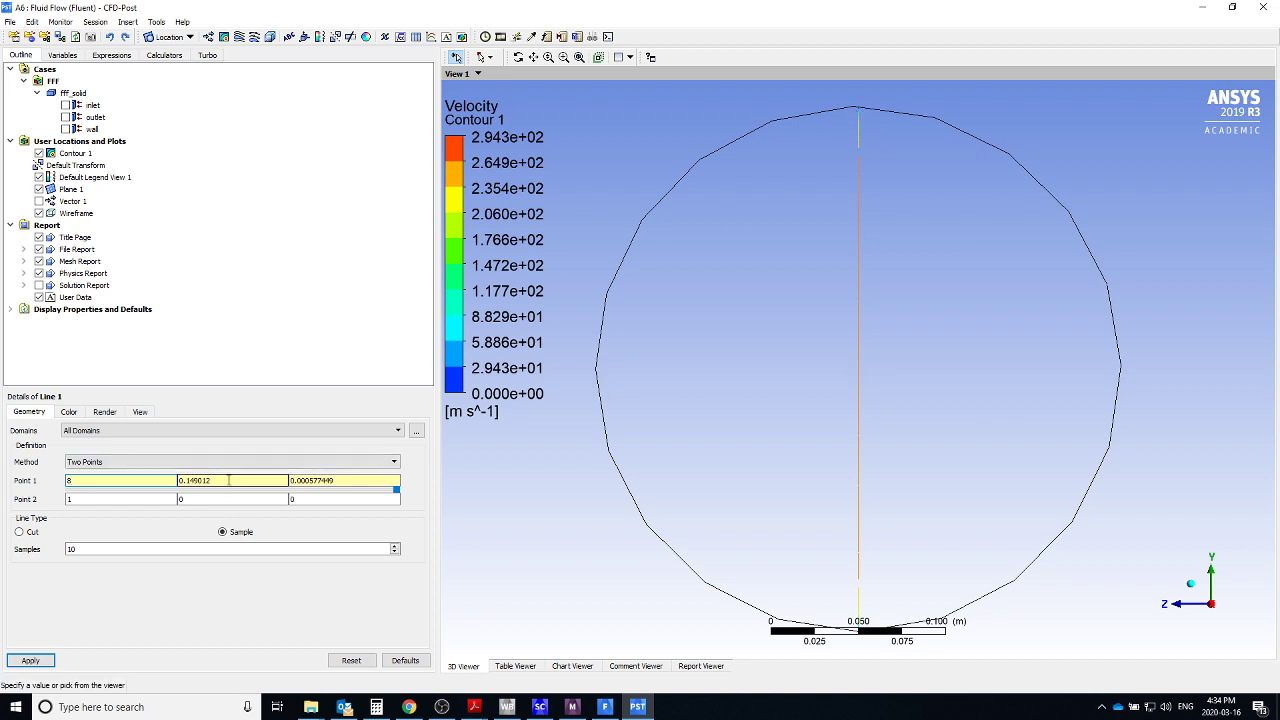
pyautogui.write('0.15')
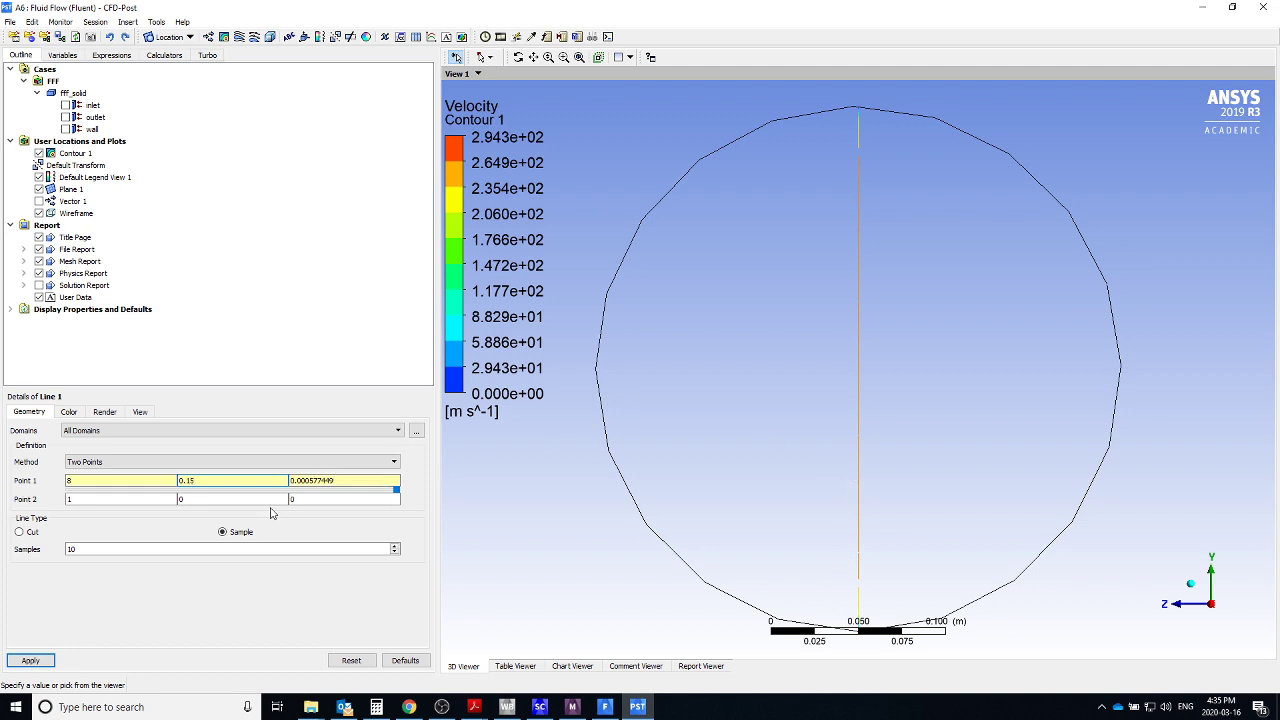
pyautogui.press('Tab')
pyautogui.write('0')
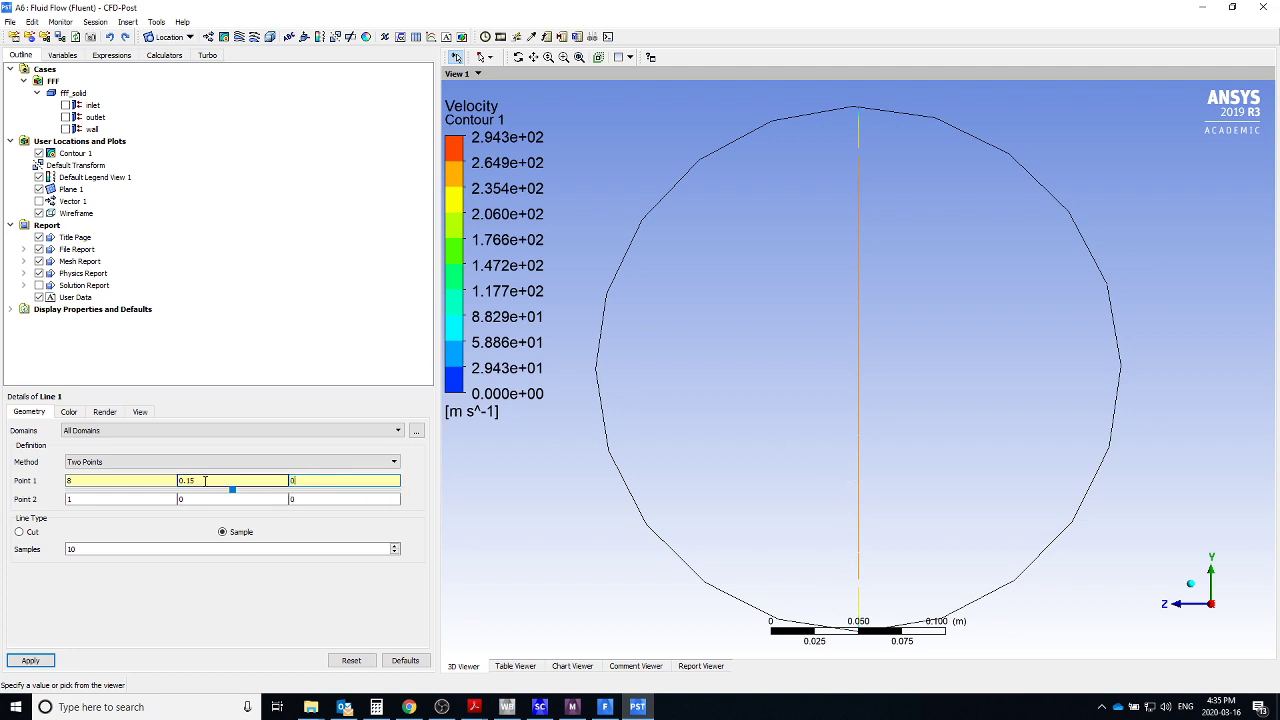
pyautogui.click(866, 640)
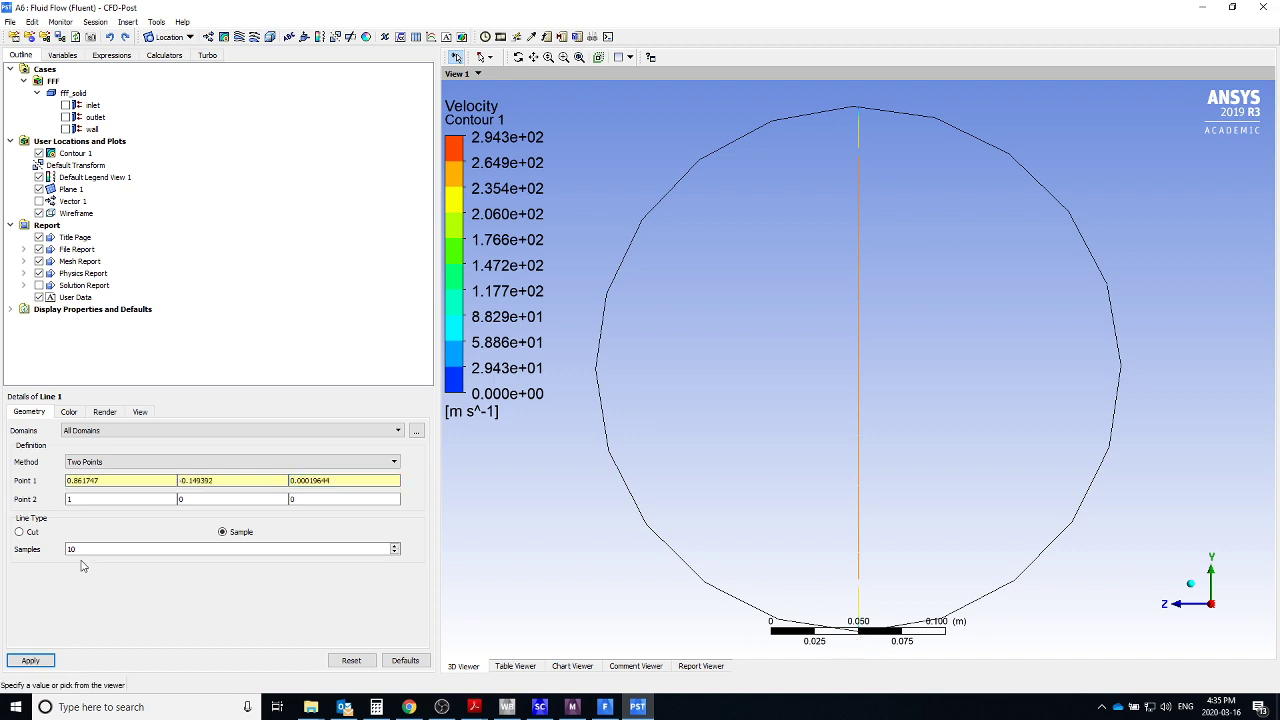
pyautogui.press('Tab')
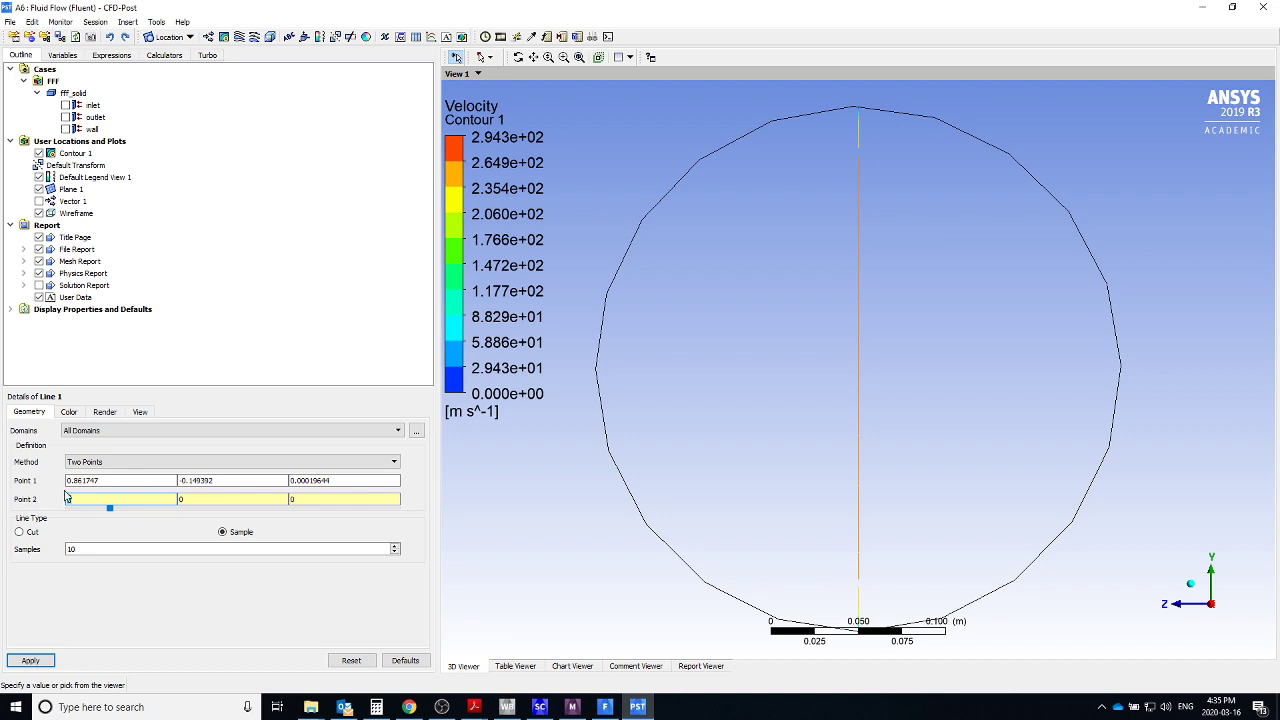
# Pick Point 1 of the line at the pipe's top edge again and set its coordinates to 8, 0.15, 0.
pyautogui.click(70, 481)
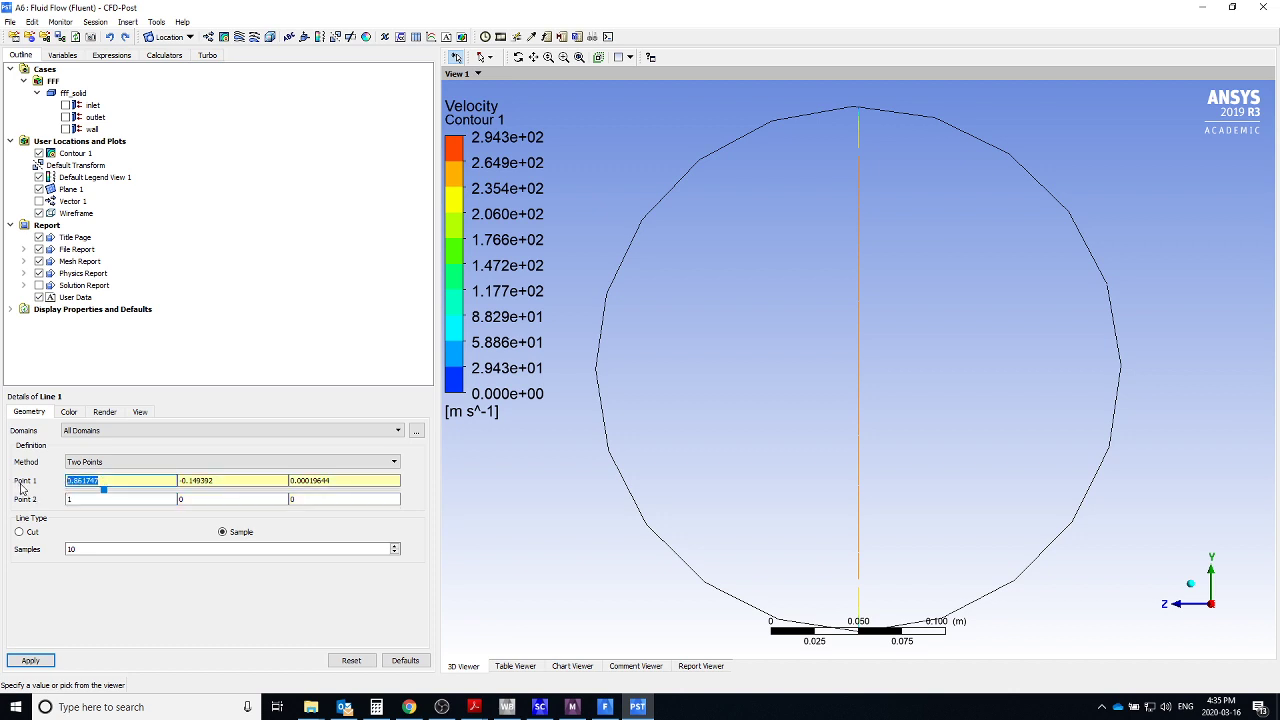
pyautogui.click(858, 112)
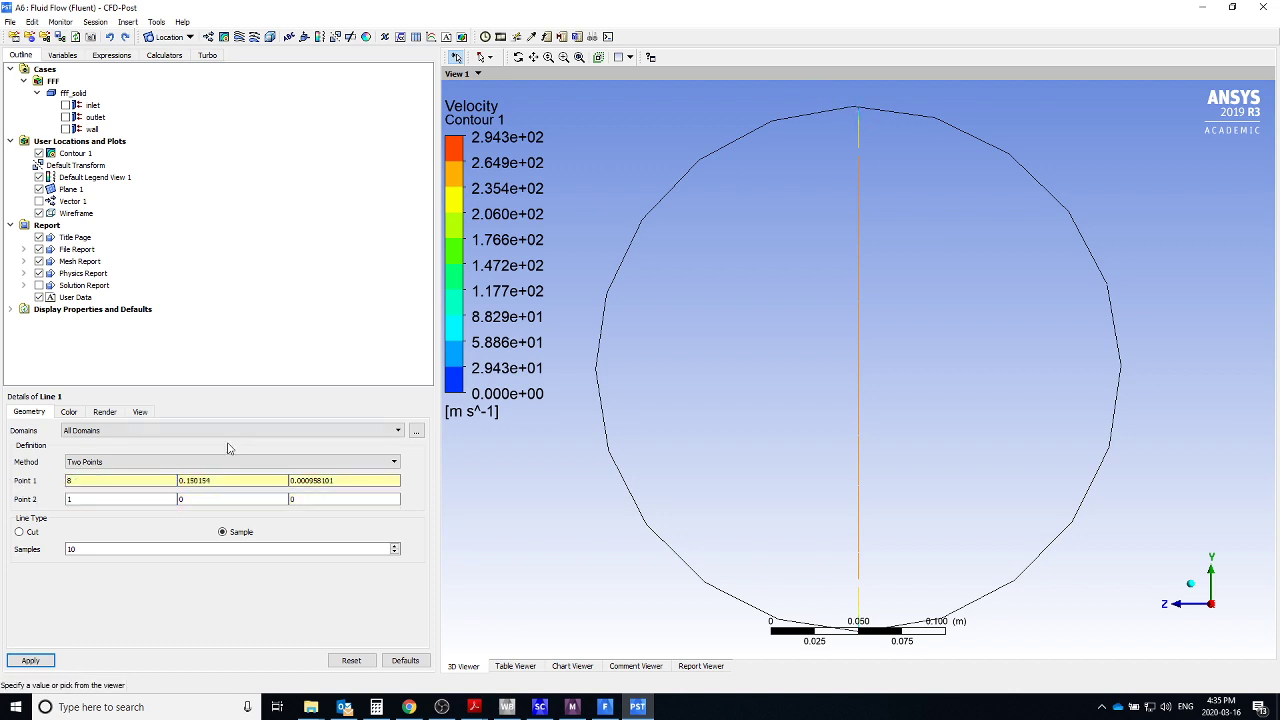
pyautogui.write('8')
pyautogui.moveTo(207, 480); pyautogui.dragTo(203, 481)
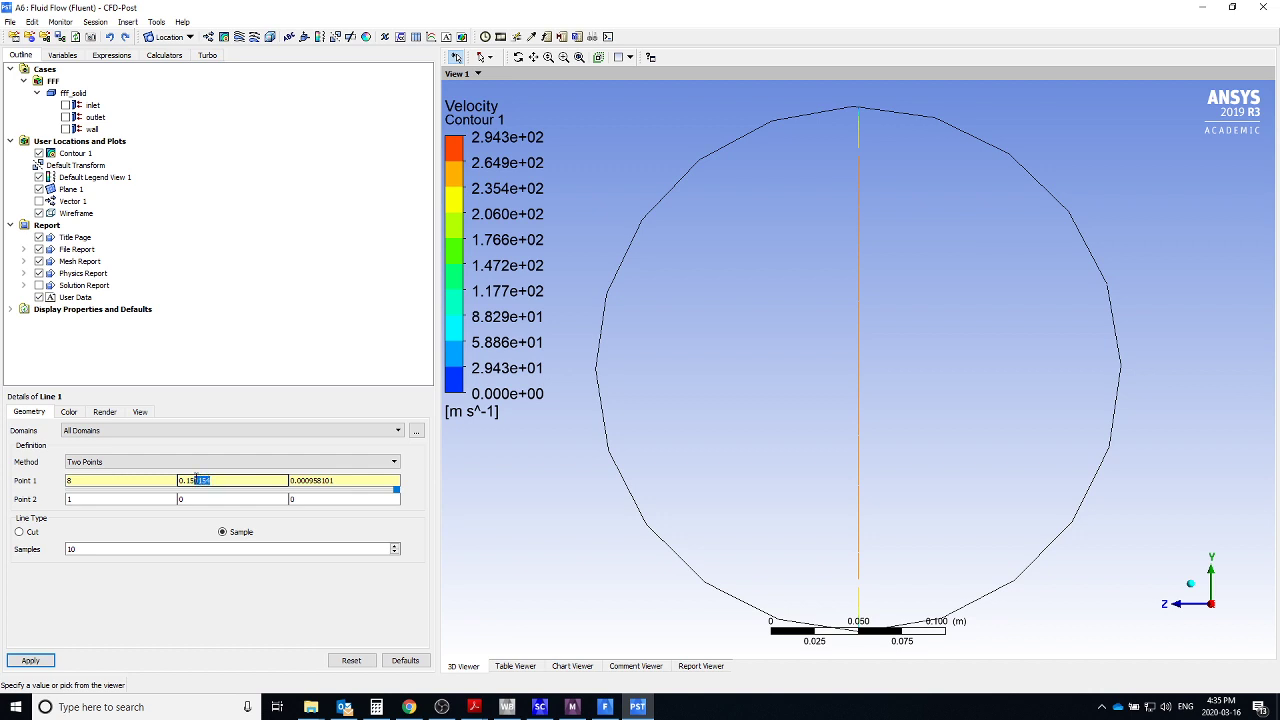
pyautogui.press('Tab')
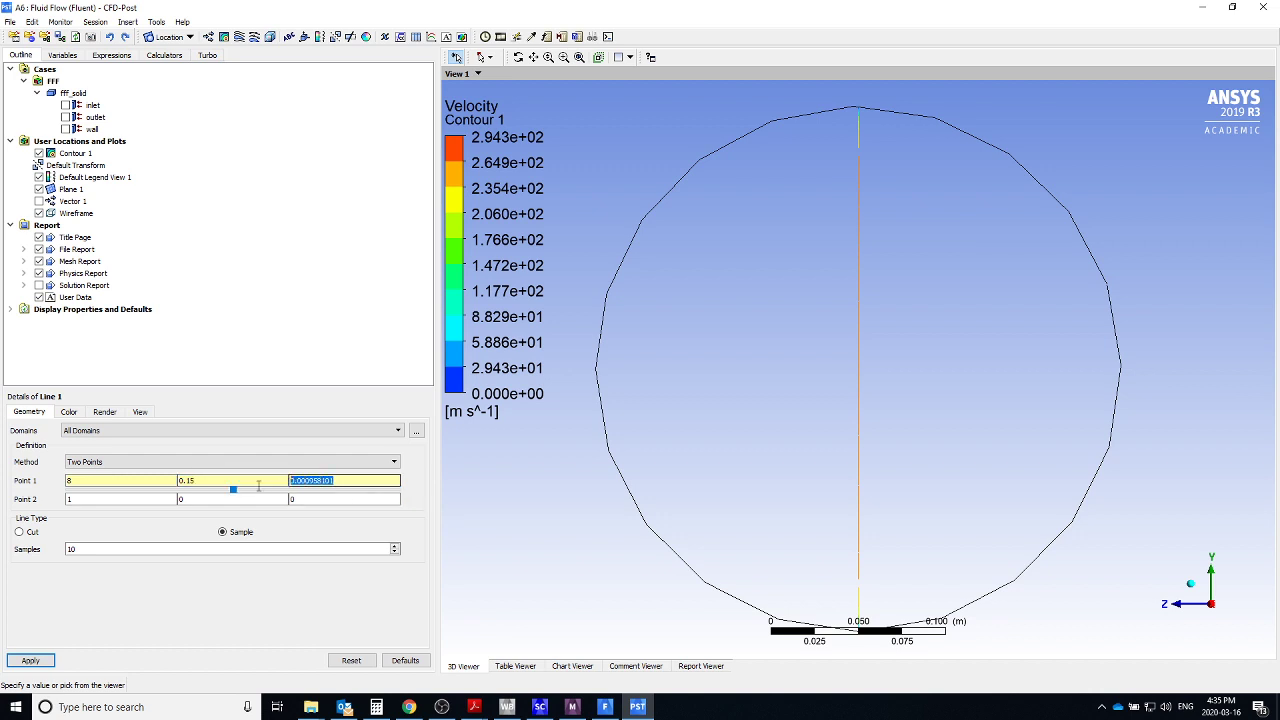
pyautogui.write('0')
# Set Point 2 of the line to 8, -0.15, 0 and apply the line definition.
pyautogui.click(73, 502)
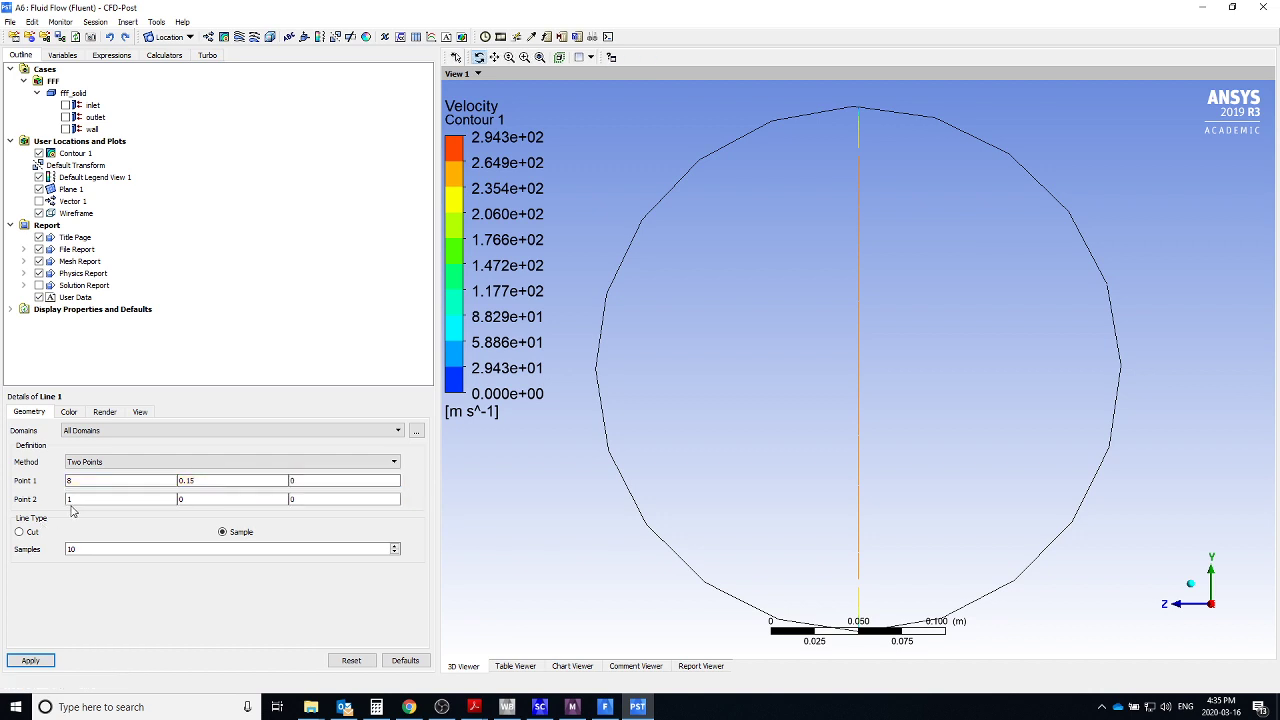
pyautogui.moveTo(73, 502); pyautogui.dragTo(47, 507)
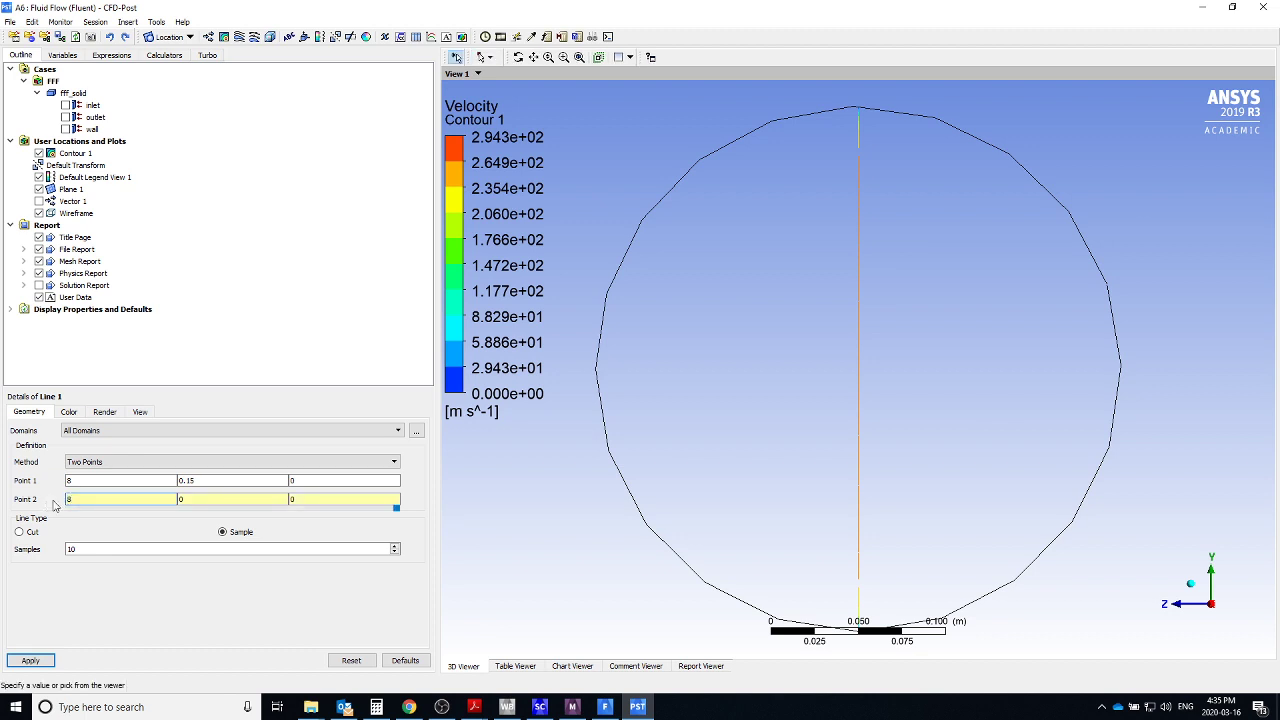
pyautogui.write('8')
pyautogui.press('Tab')
pyautogui.click(165, 620)
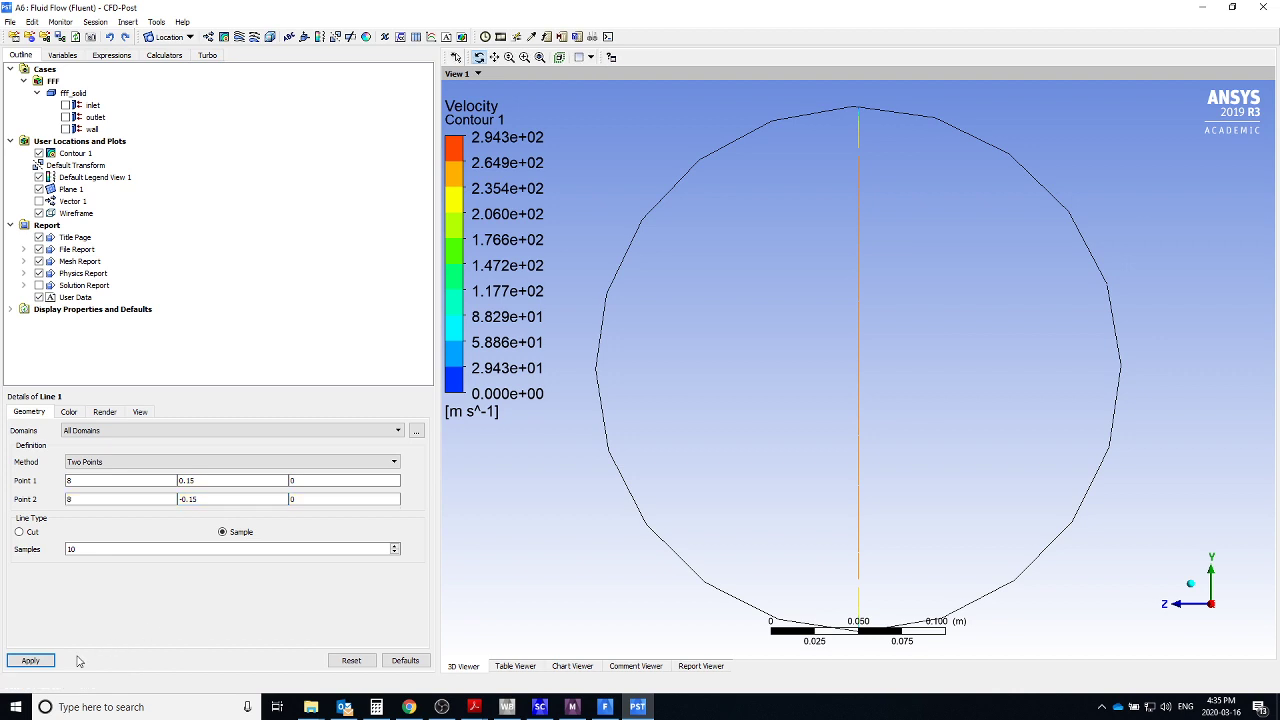
pyautogui.click(30, 660)
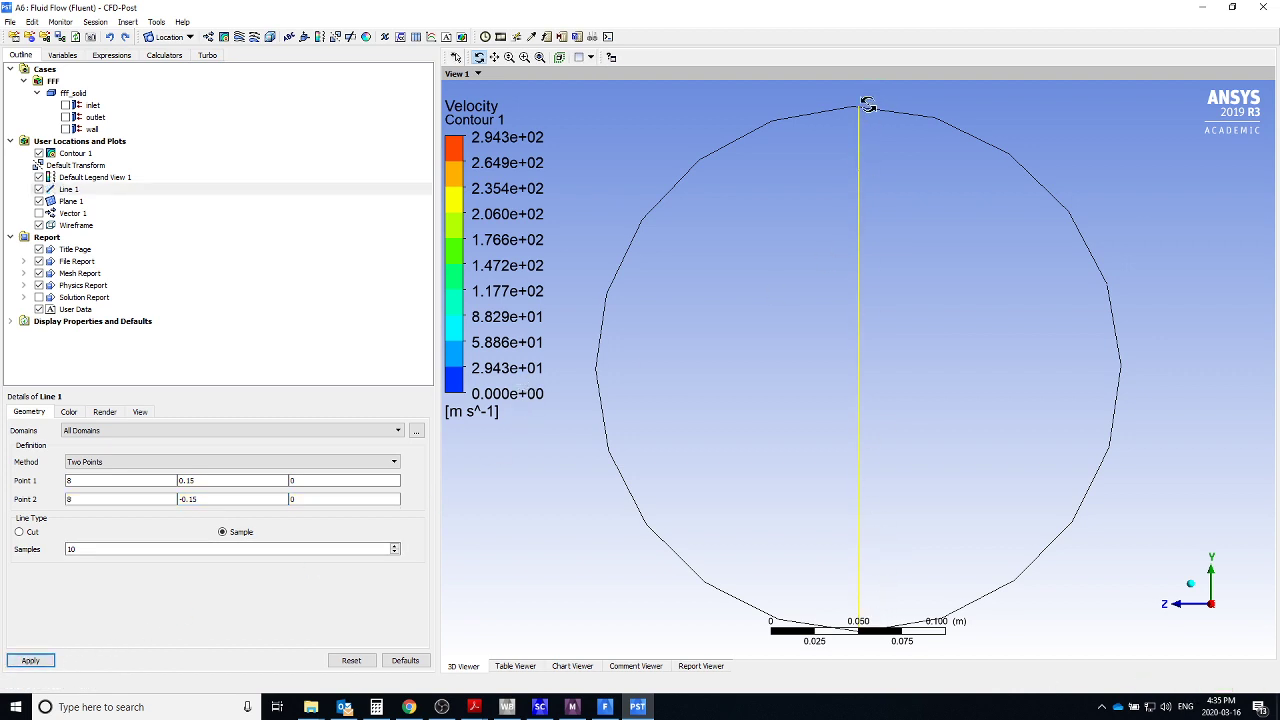
# Hide Plane 1 and Contour 1 to inspect Line 1 at the end of the pipe.
pyautogui.moveTo(806, 431); pyautogui.dragTo(842, 437)
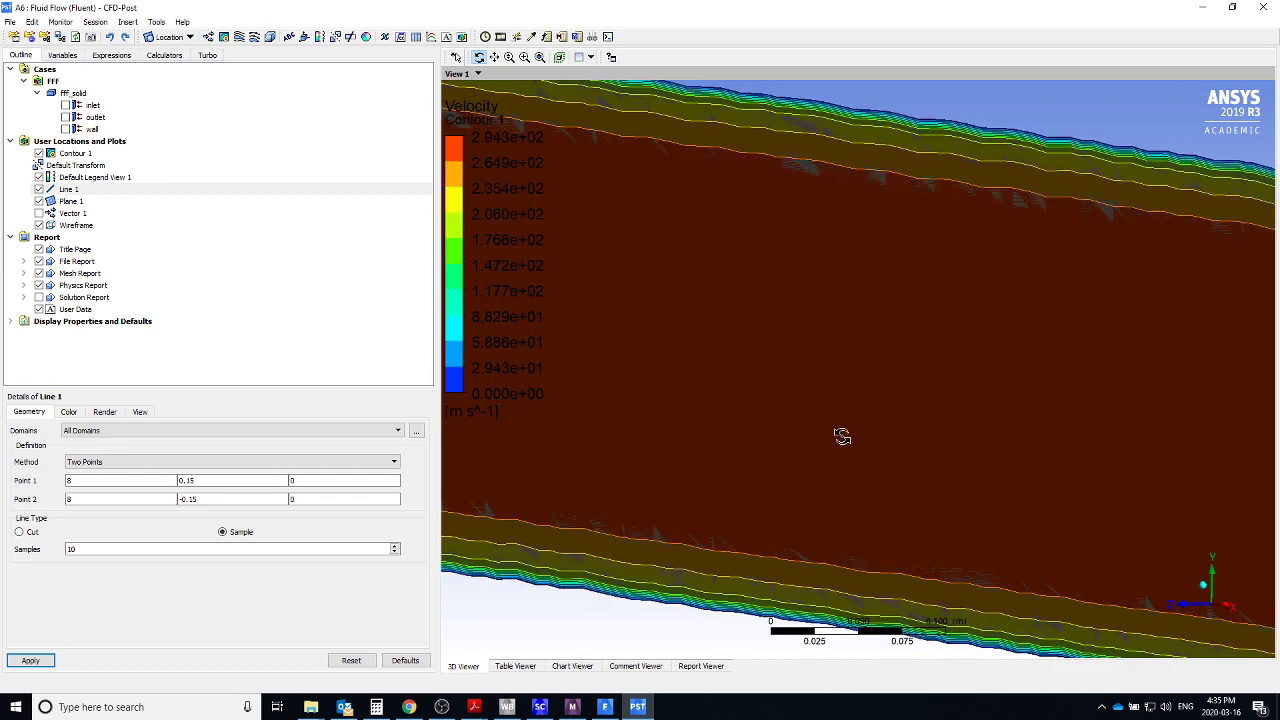
pyautogui.scroll(-10, 1200, 590)
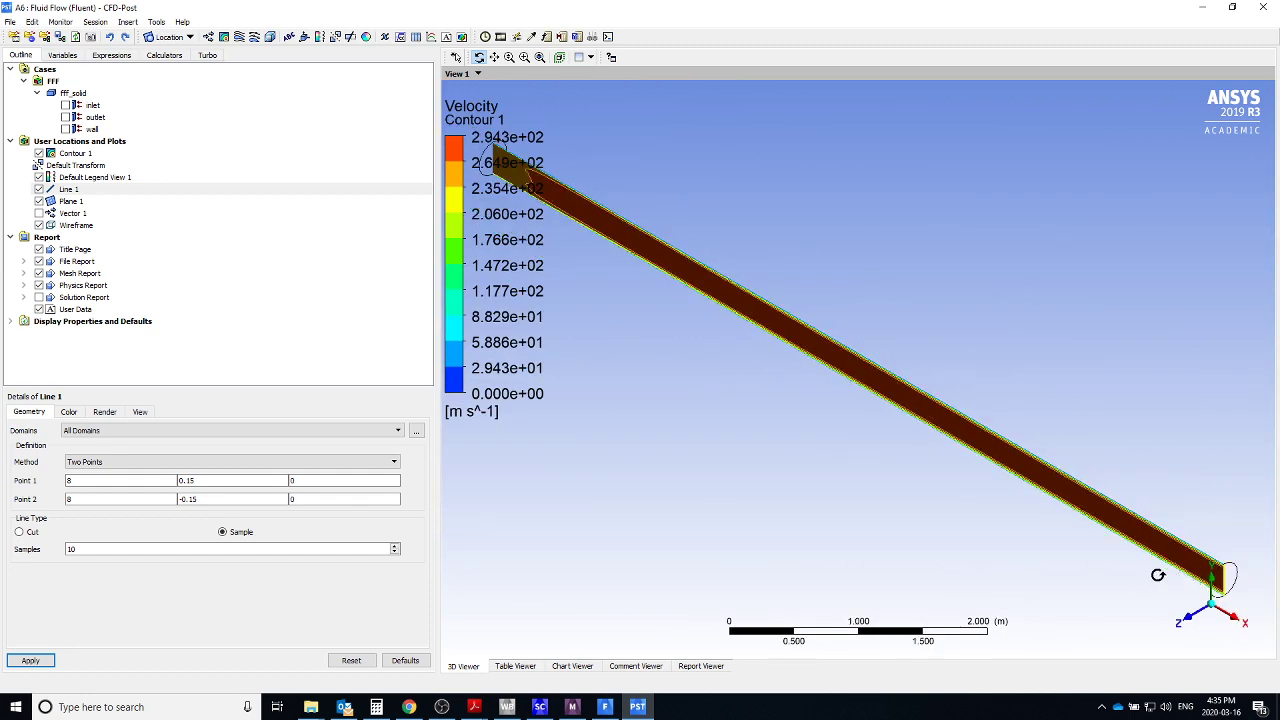
pyautogui.click(38, 201)
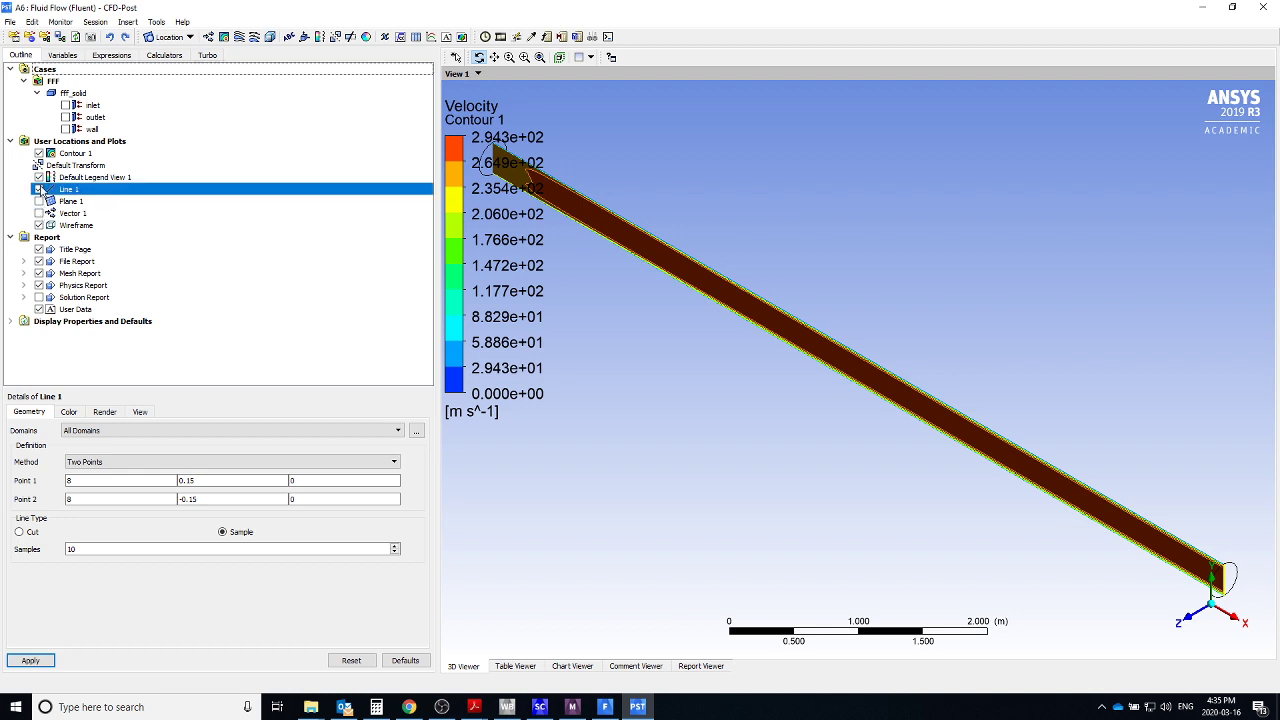
pyautogui.click(38, 153)
pyautogui.moveTo(966, 491); pyautogui.dragTo(991, 480)
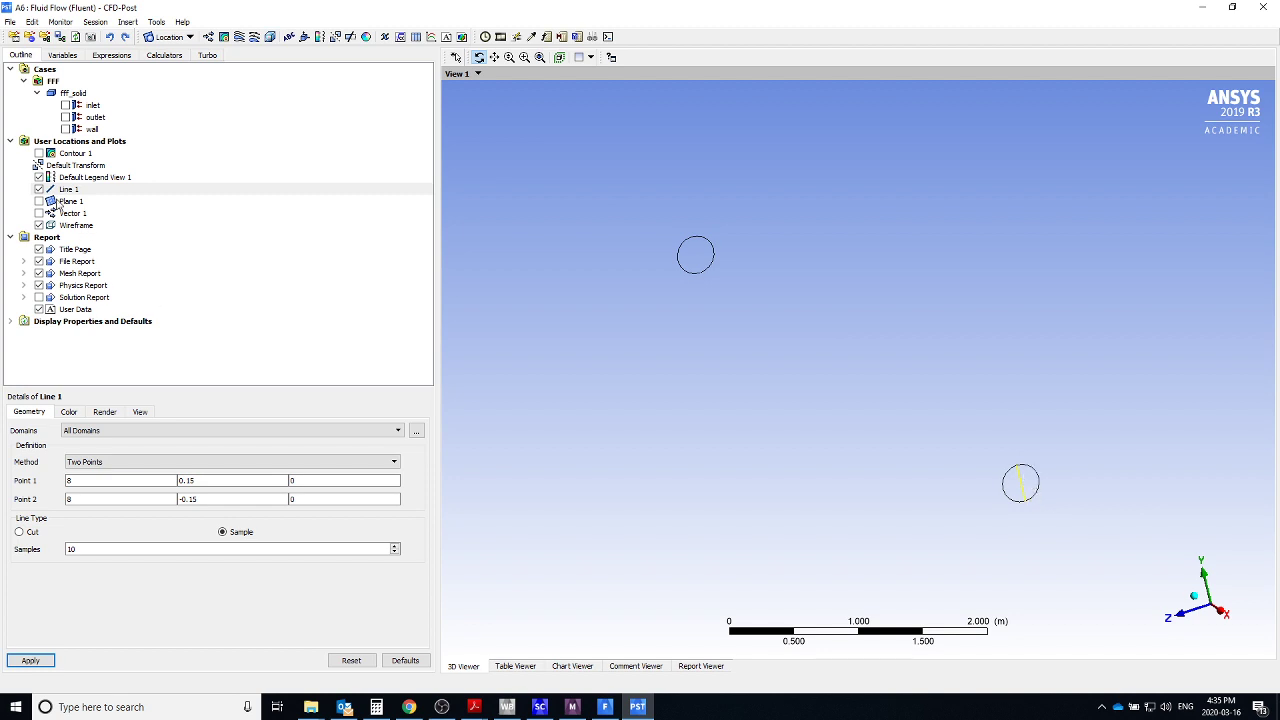
# Show Contour 1 again and view the pipe end-on from the +X direction.
pyautogui.click(39, 153)
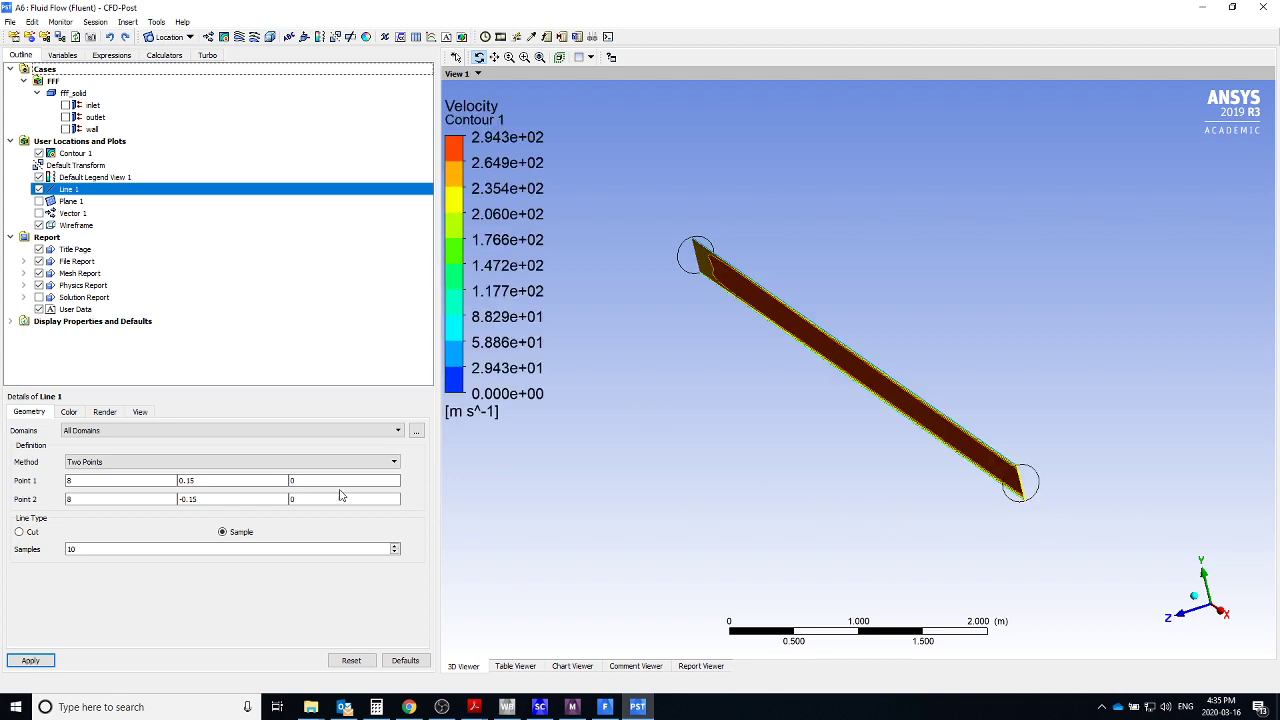
pyautogui.click(210, 598)
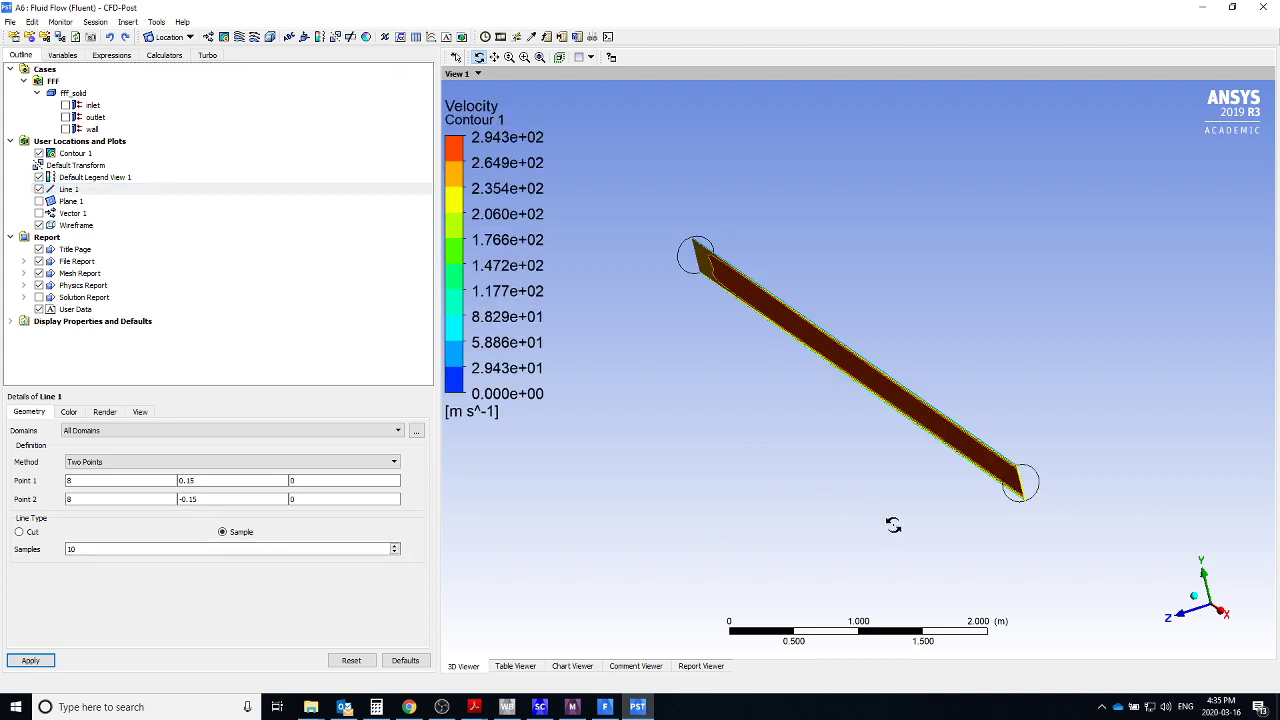
pyautogui.click(1227, 612)
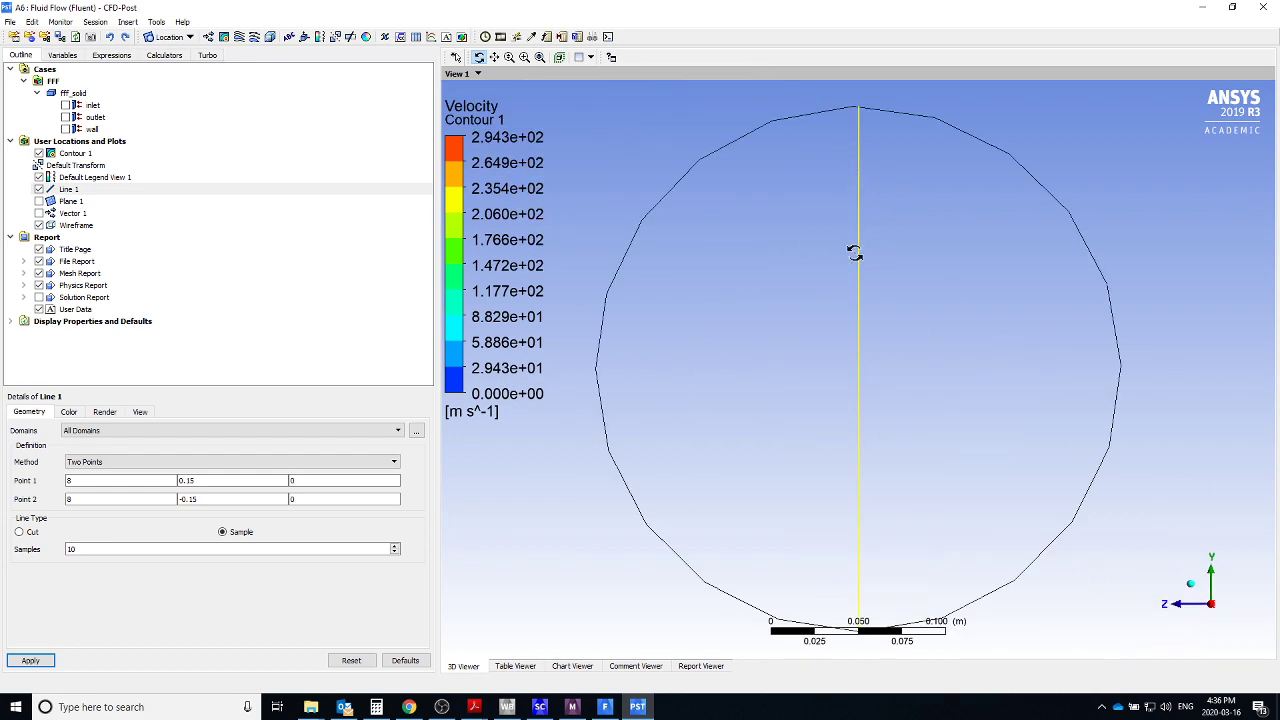
# Insert a chart named Chart 1 and title it Velocity Profile.
pyautogui.click(128, 22)
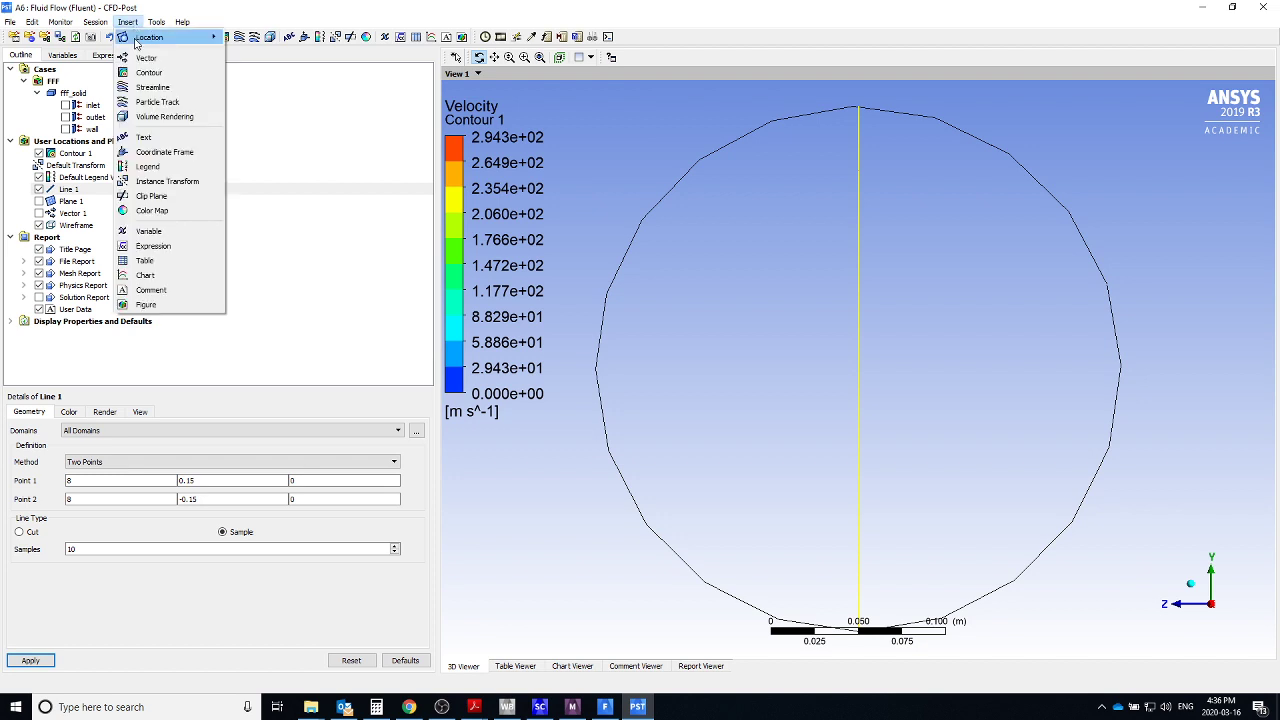
pyautogui.click(162, 279)
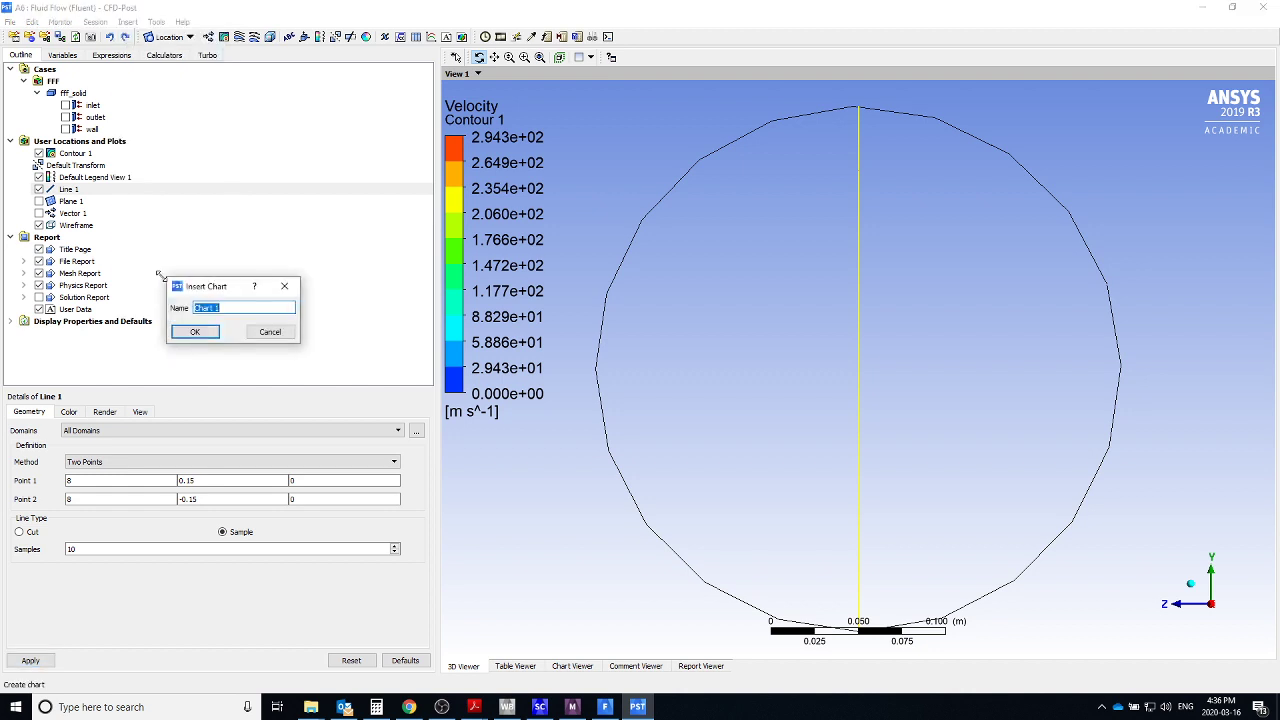
pyautogui.click(197, 331)
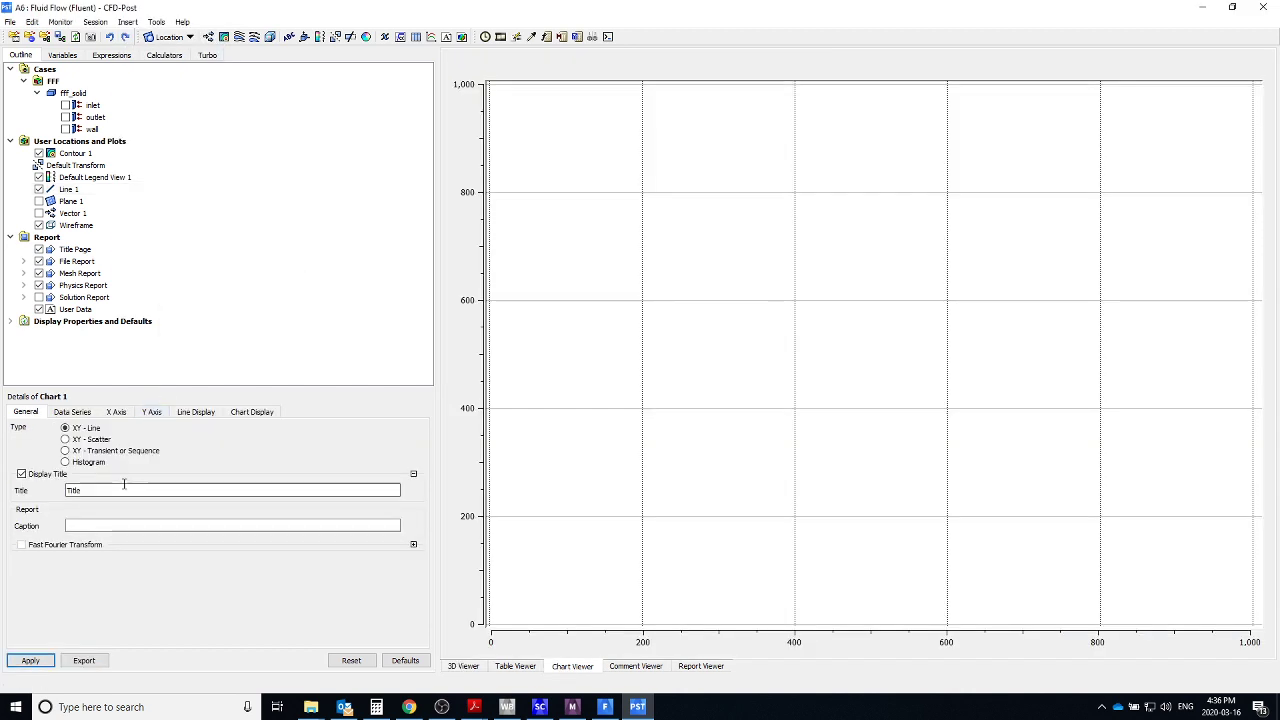
pyautogui.moveTo(124, 486); pyautogui.dragTo(24, 476)
pyautogui.write('V')
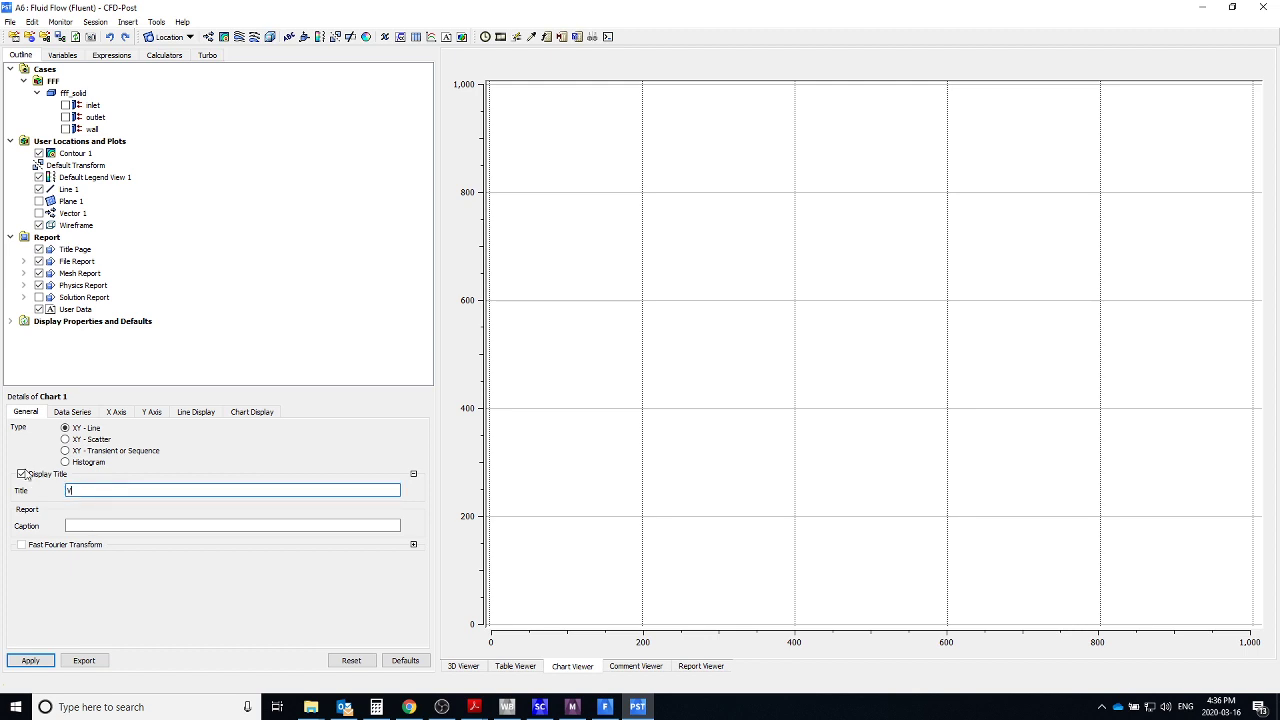
pyautogui.write('elocity Profile')
pyautogui.click(141, 598)
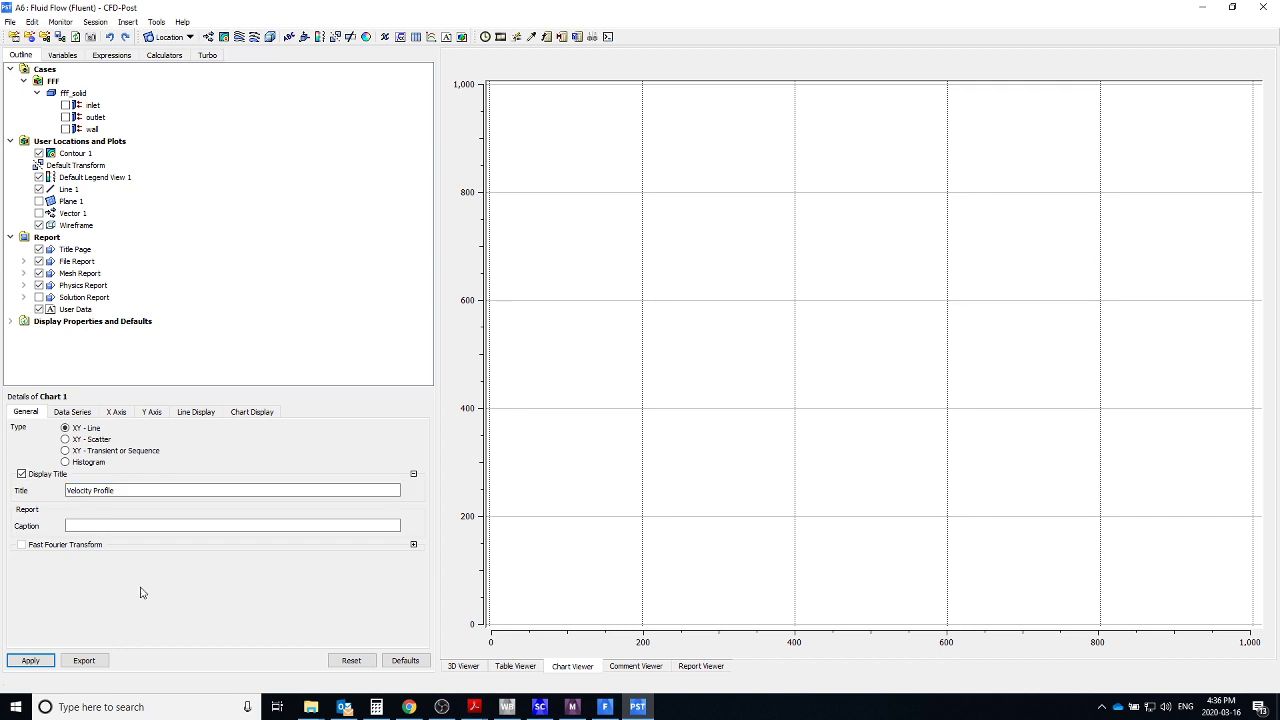
# Set the location of data series Series 1 in Chart 1 to Line 1.
pyautogui.click(90, 410)
pyautogui.click(156, 574)
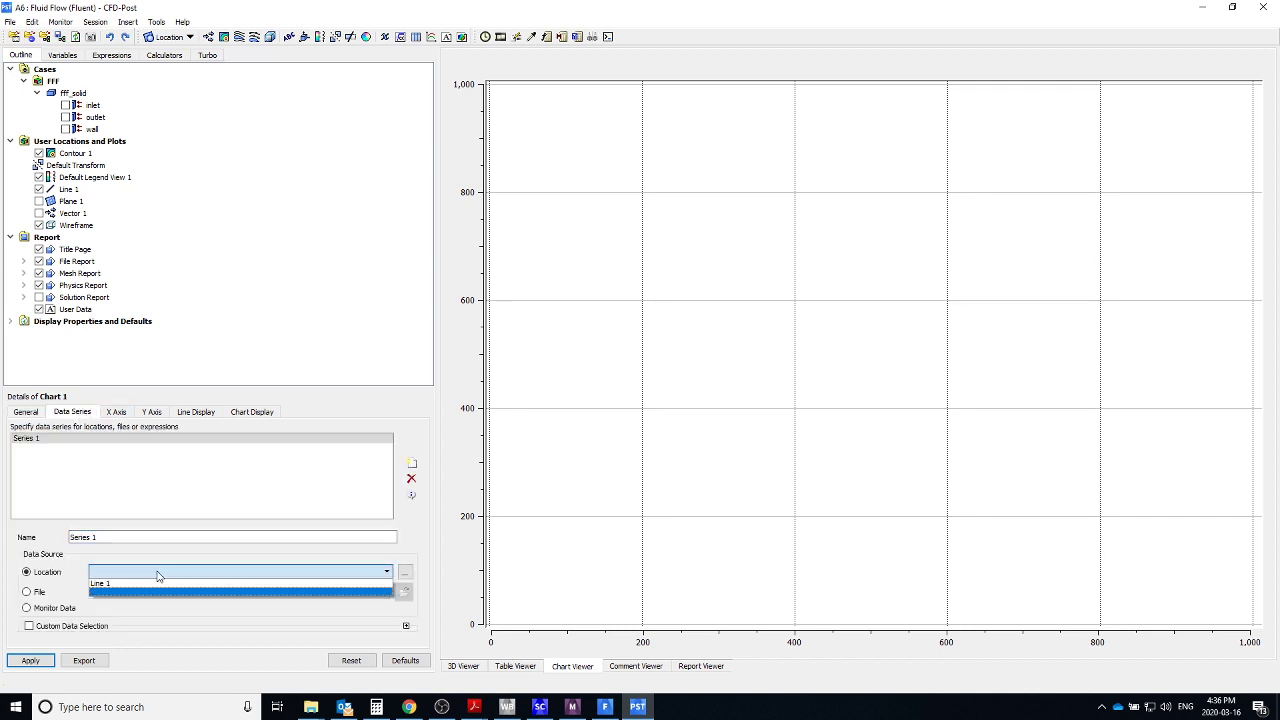
pyautogui.click(157, 584)
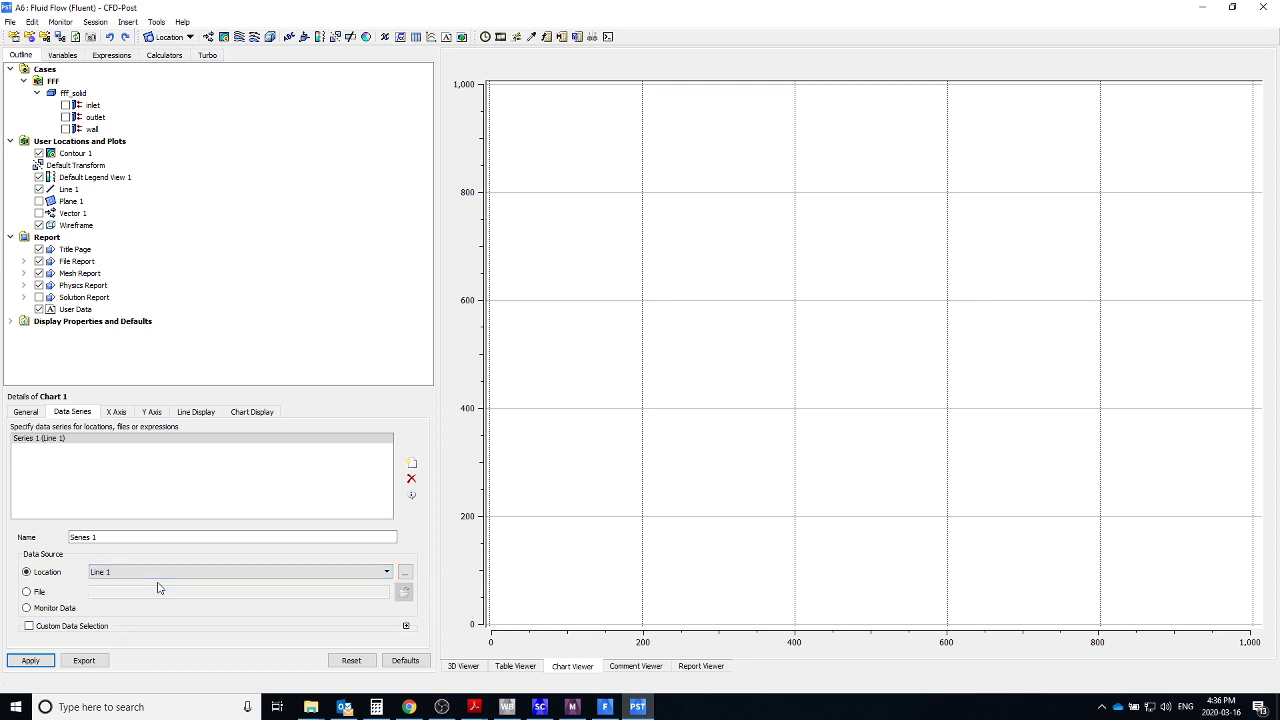
# Assign the variable Y to the chart's X axis and Velocity to its Y axis, and apply the chart.
pyautogui.click(115, 413)
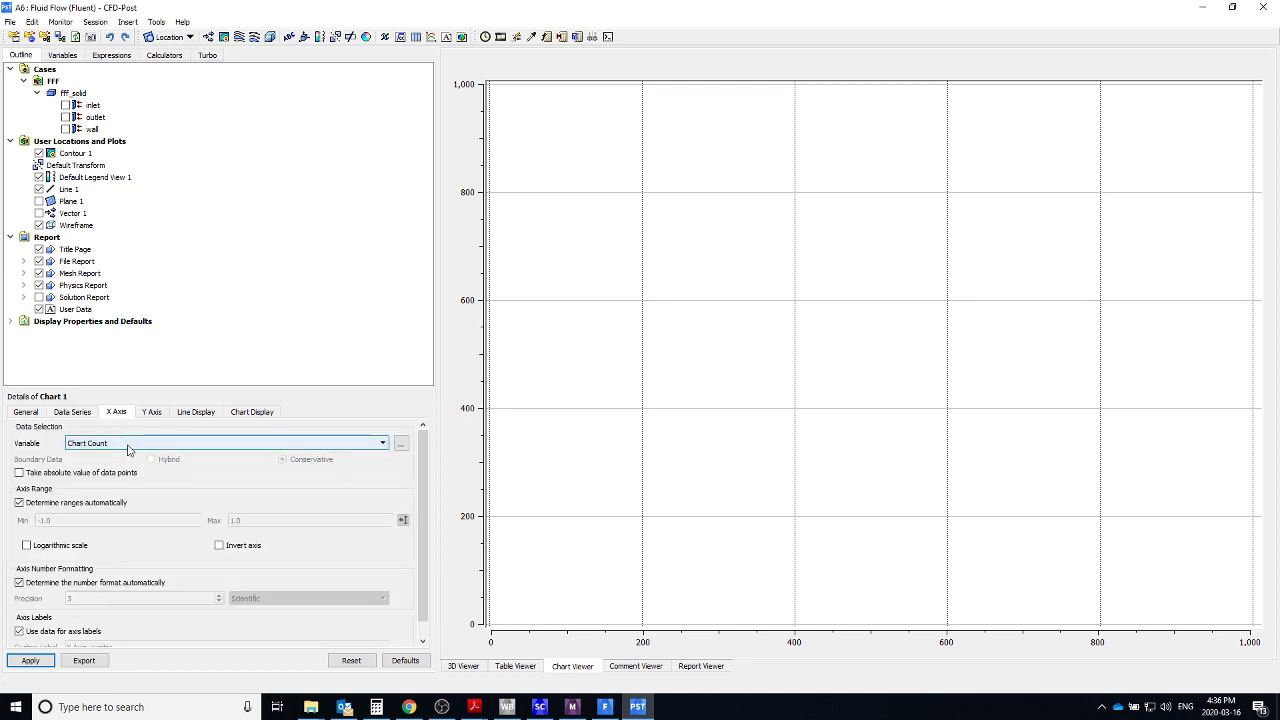
pyautogui.click(128, 443)
pyautogui.scroll(-10, 128, 520)
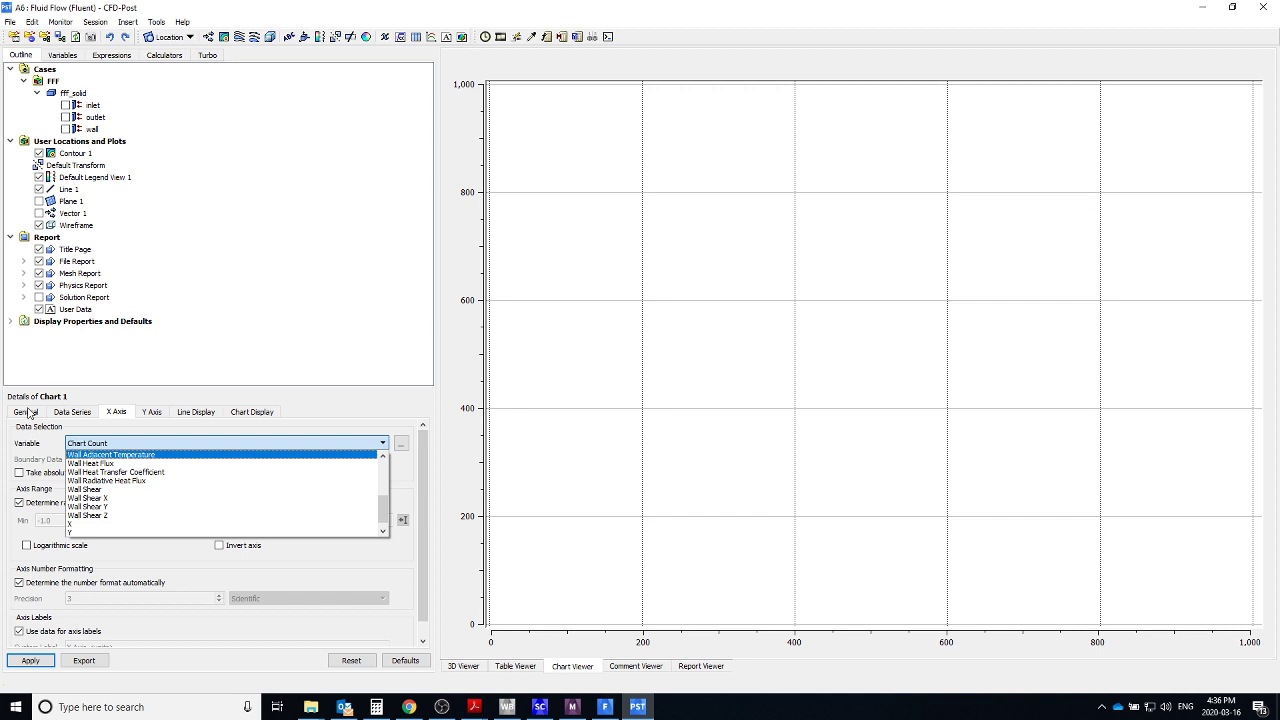
pyautogui.click(128, 533)
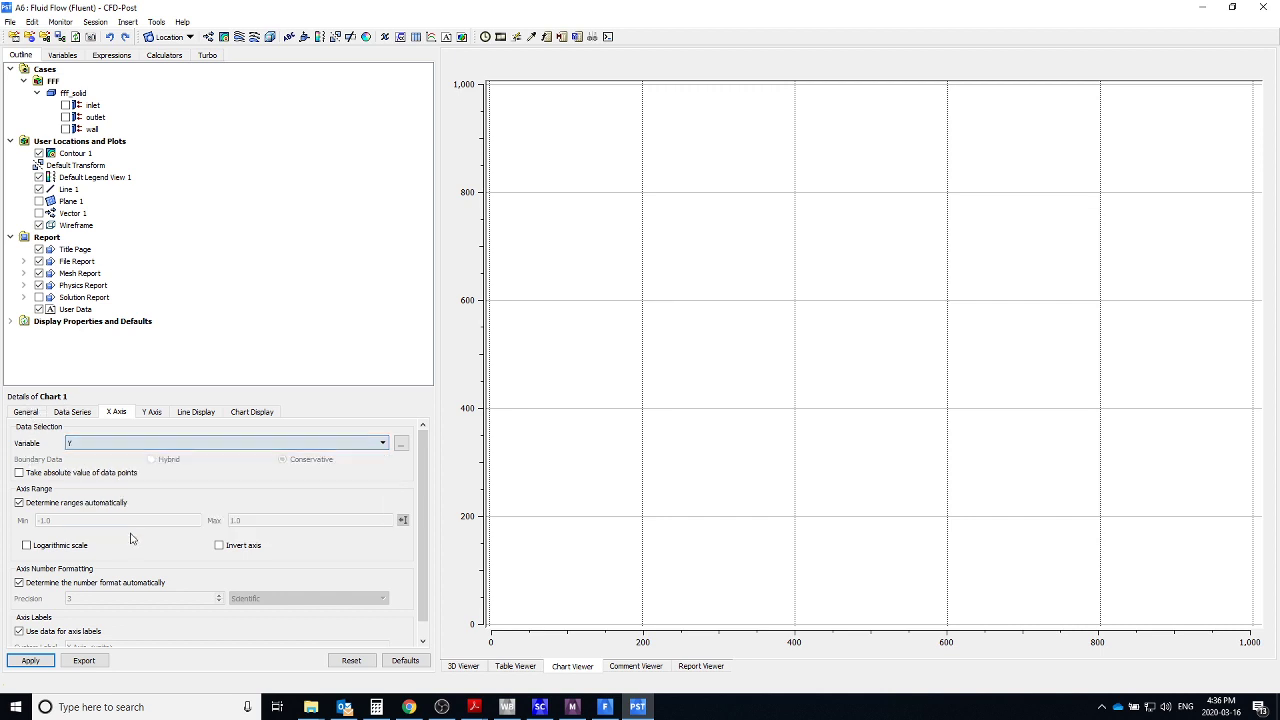
pyautogui.click(153, 412)
pyautogui.click(151, 444)
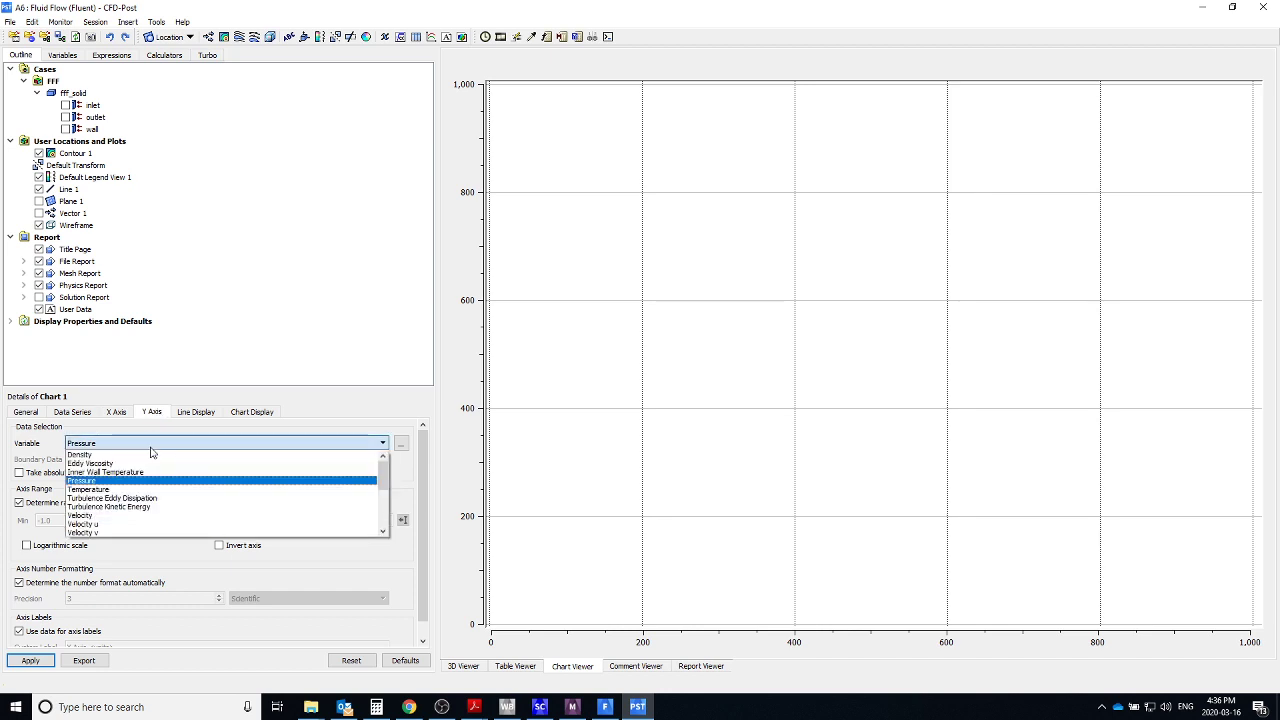
pyautogui.click(143, 517)
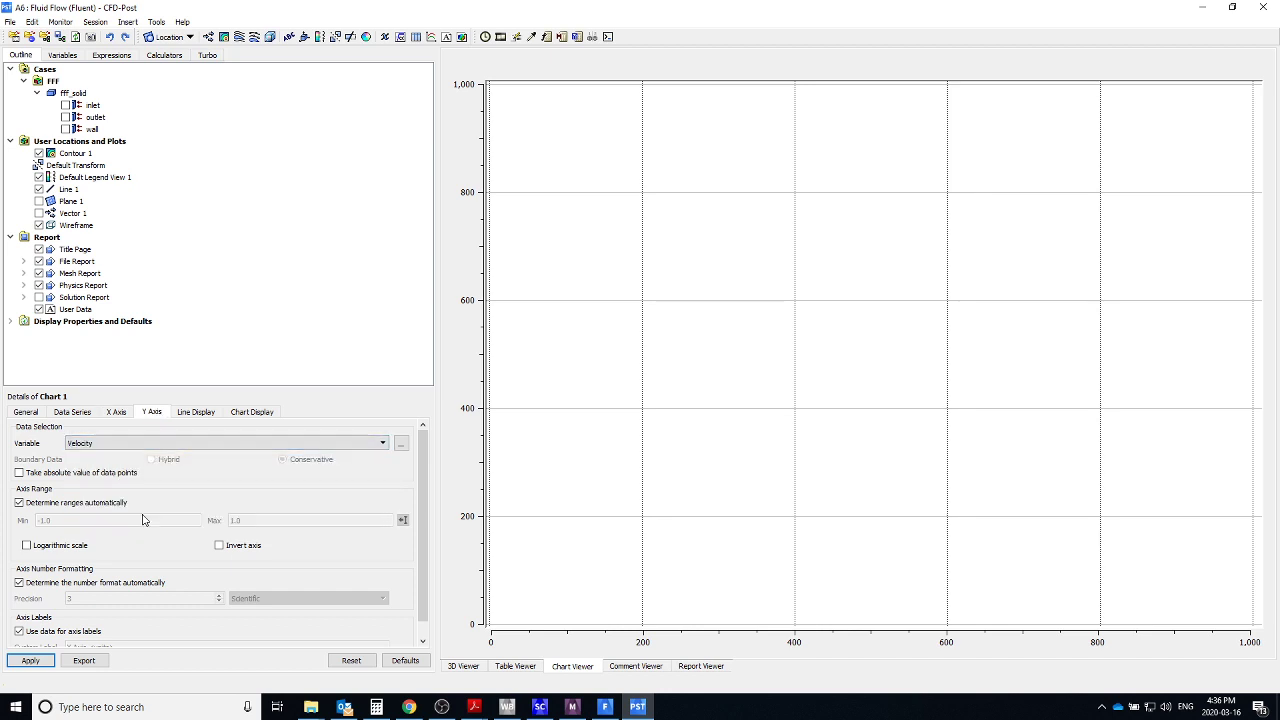
pyautogui.click(31, 661)
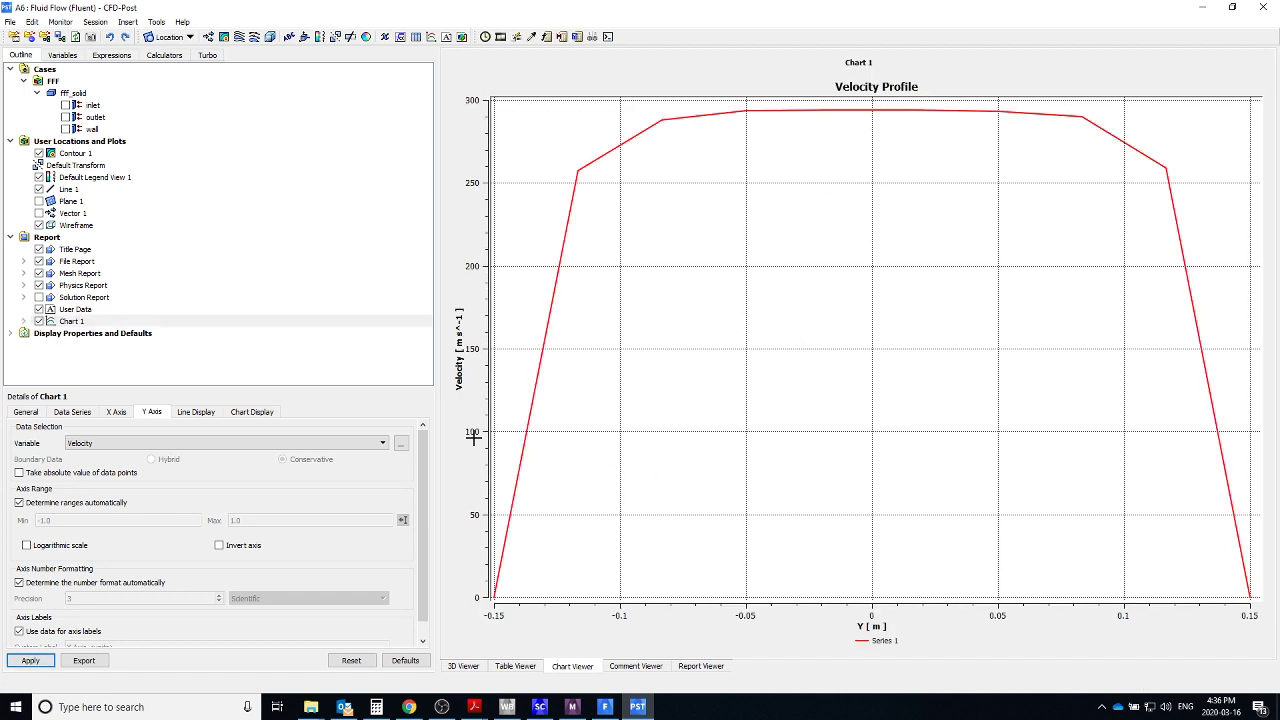
# Swap the chart's axis variables to Velocity on the X axis and Y on the Y axis, and apply the change.
pyautogui.click(118, 412)
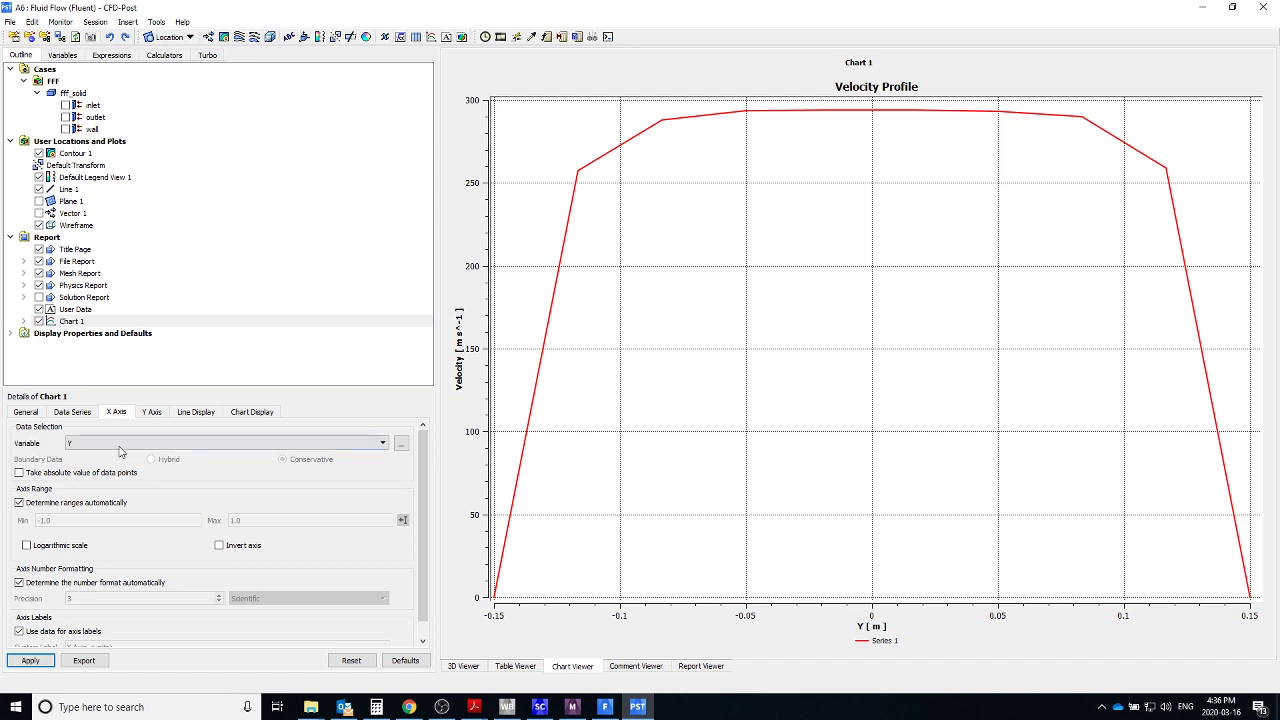
pyautogui.click(120, 443)
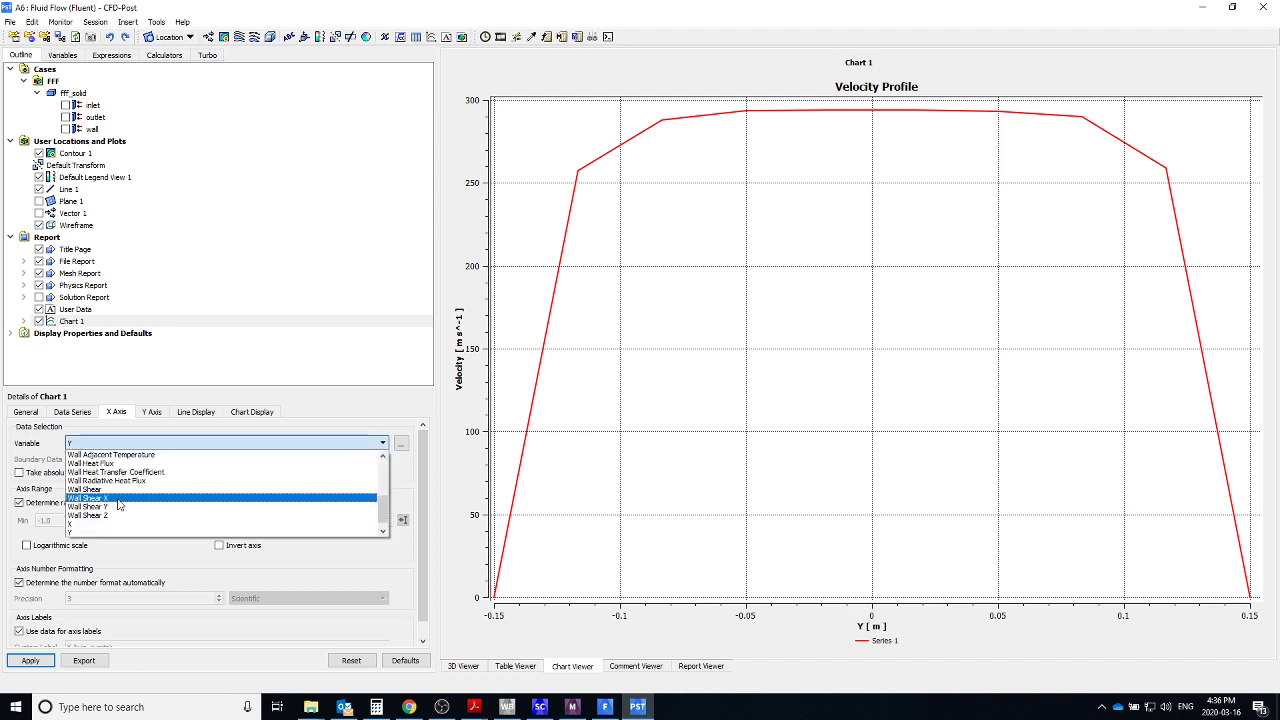
pyautogui.scroll(3, 118, 500)
pyautogui.click(115, 478)
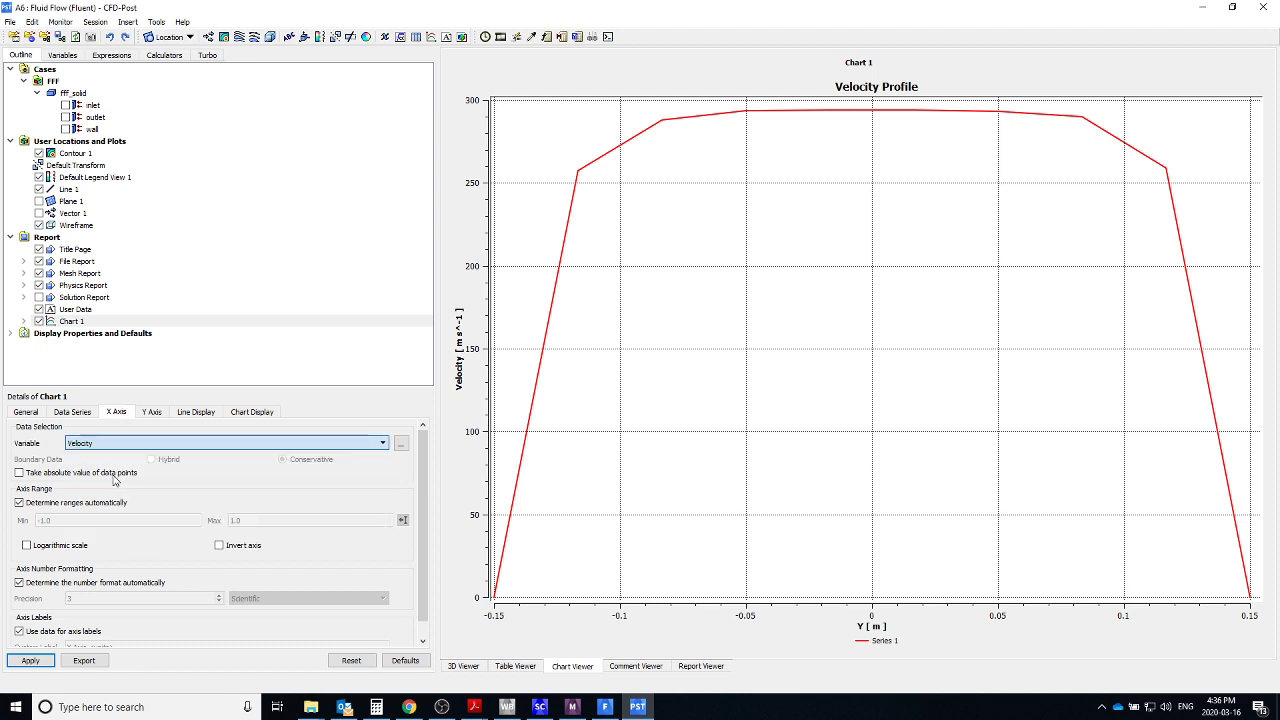
pyautogui.click(148, 413)
pyautogui.click(142, 445)
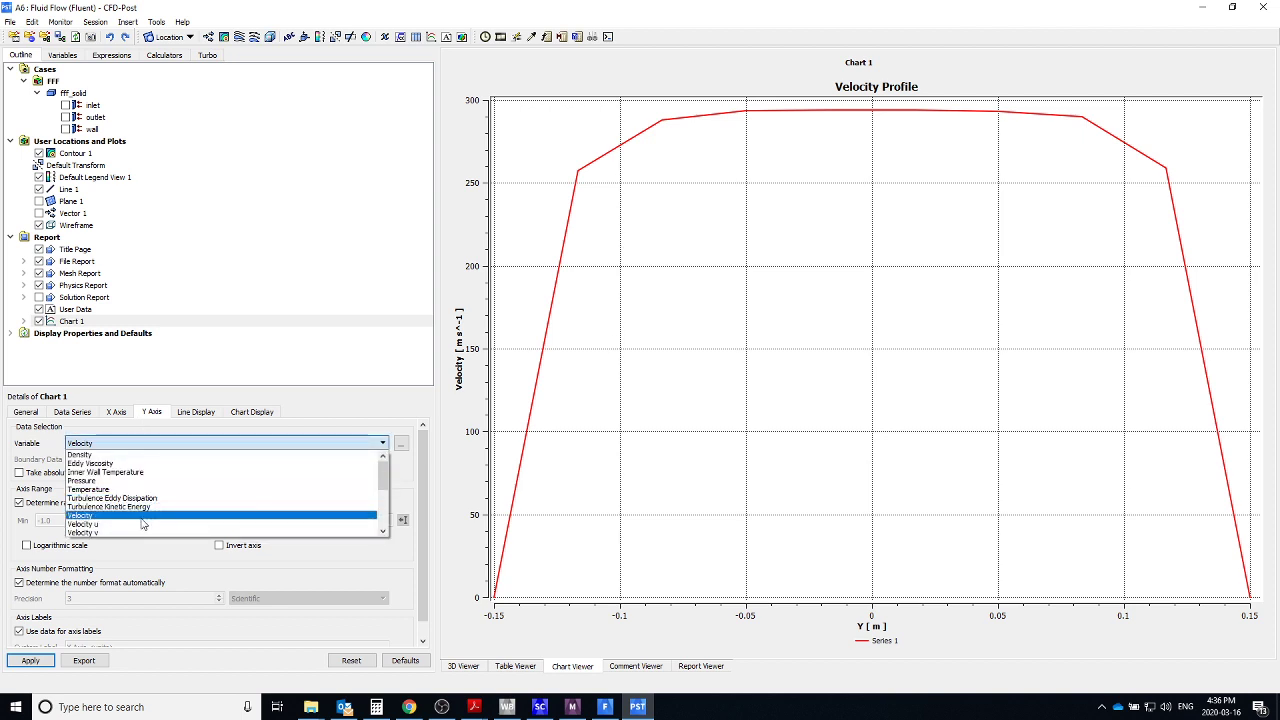
pyautogui.scroll(-4, 142, 510)
pyautogui.scroll(-2, 145, 525)
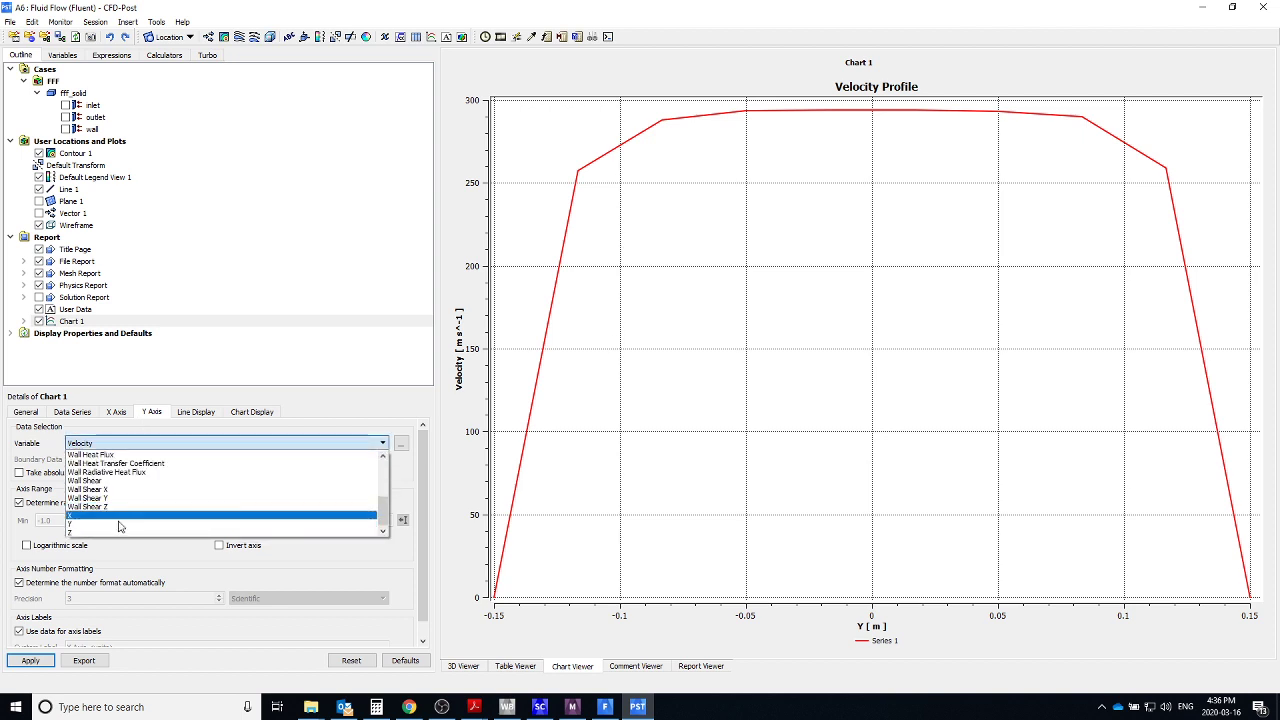
pyautogui.click(145, 528)
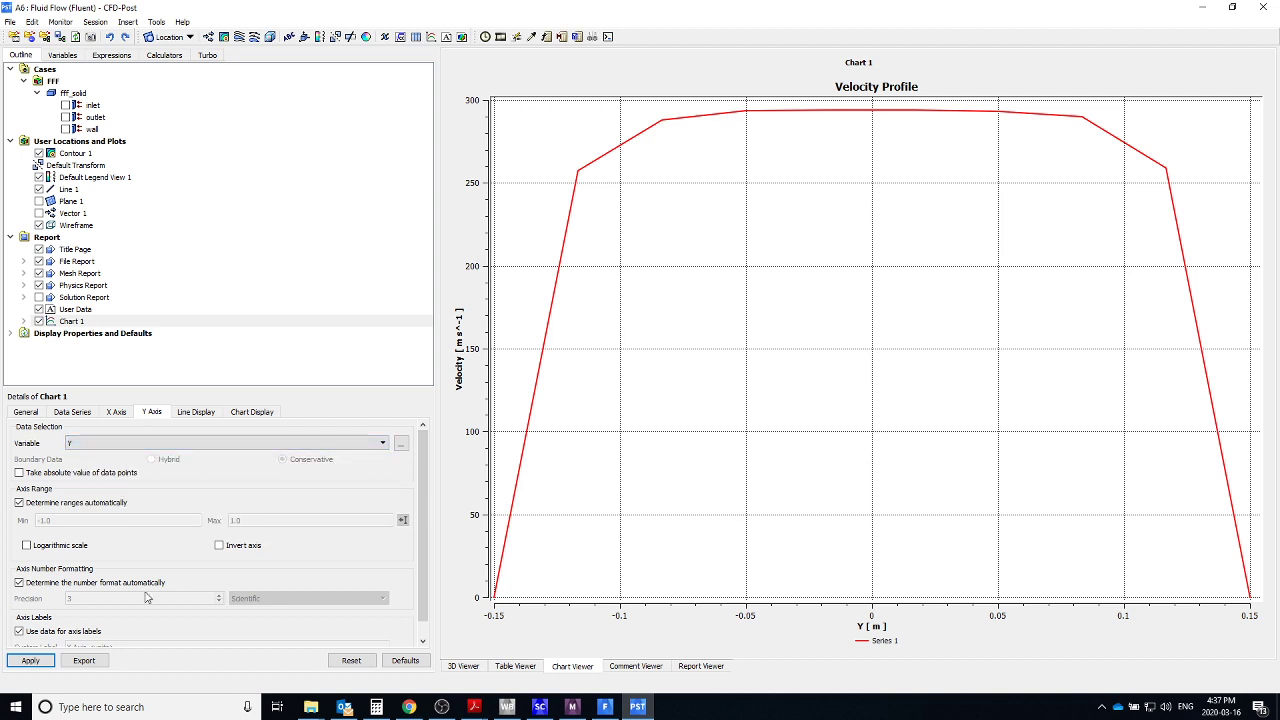
pyautogui.click(30, 660)
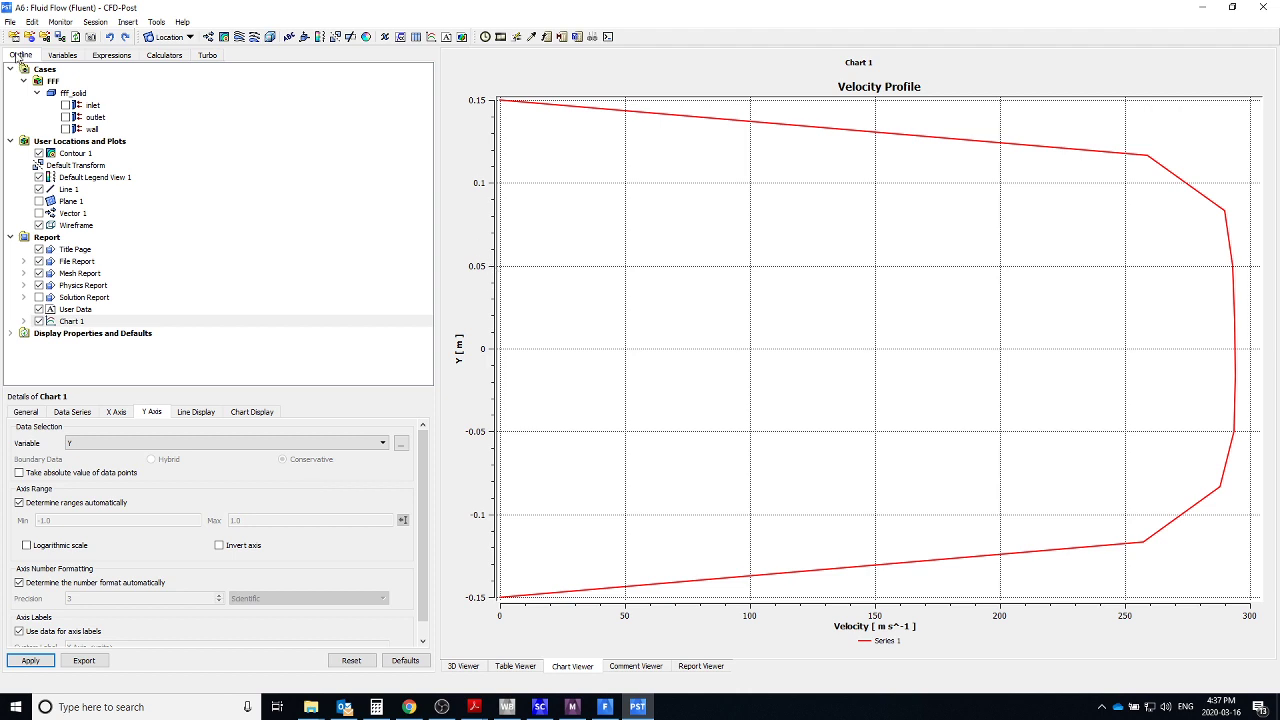
pyautogui.click(9, 22)
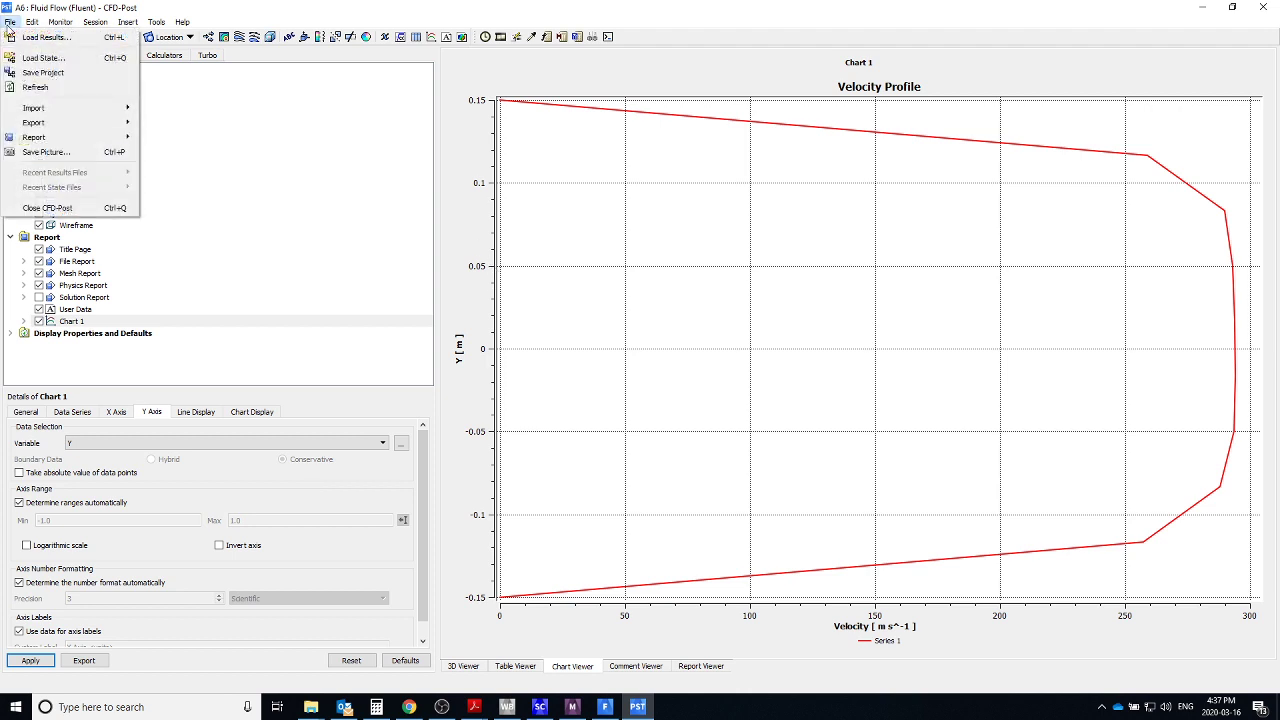
pyautogui.moveTo(66, 124)
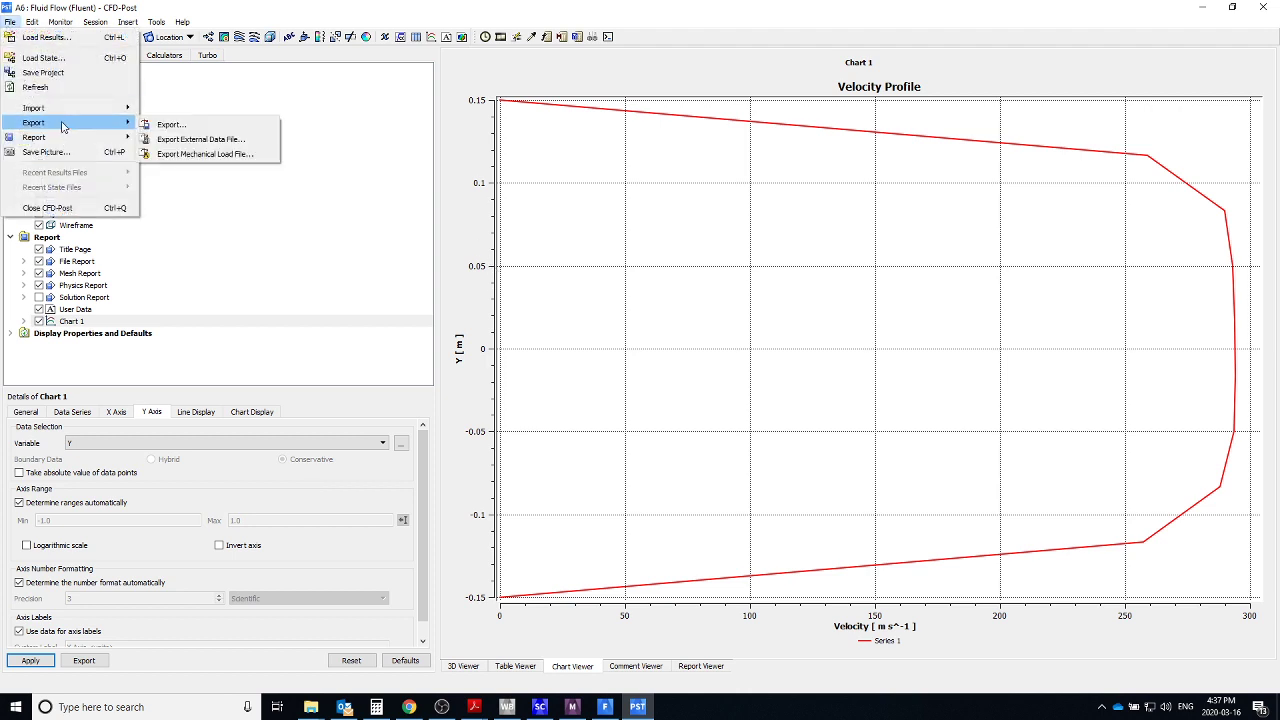
pyautogui.click(201, 145)
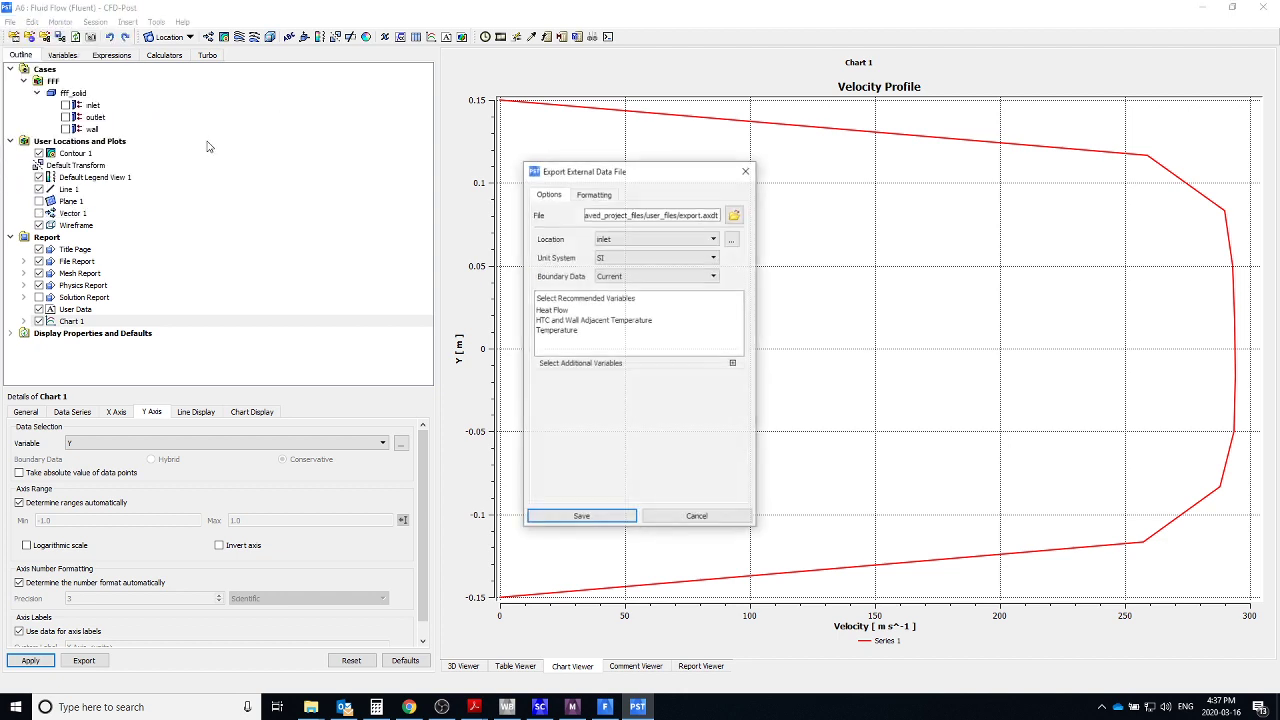
pyautogui.click(640, 242)
pyautogui.click(642, 248)
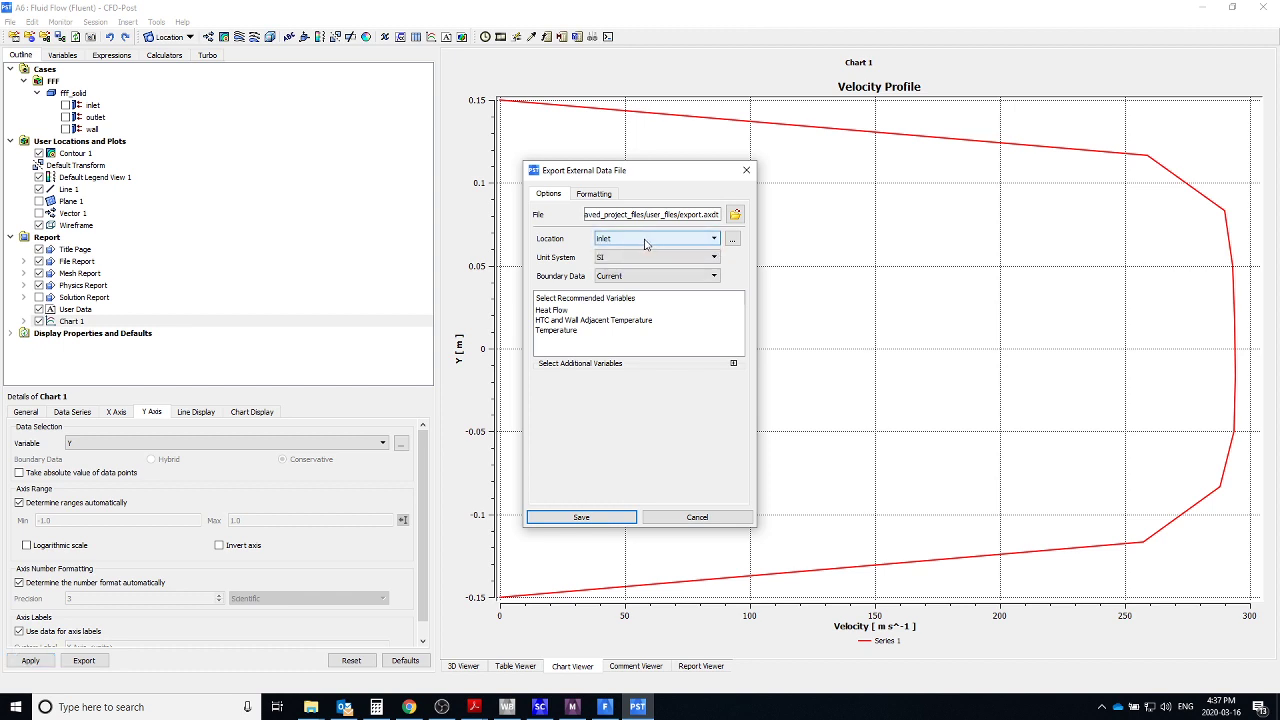
pyautogui.click(680, 517)
# Start a general data export of type Generic with Line 1 as its location.
pyautogui.click(10, 23)
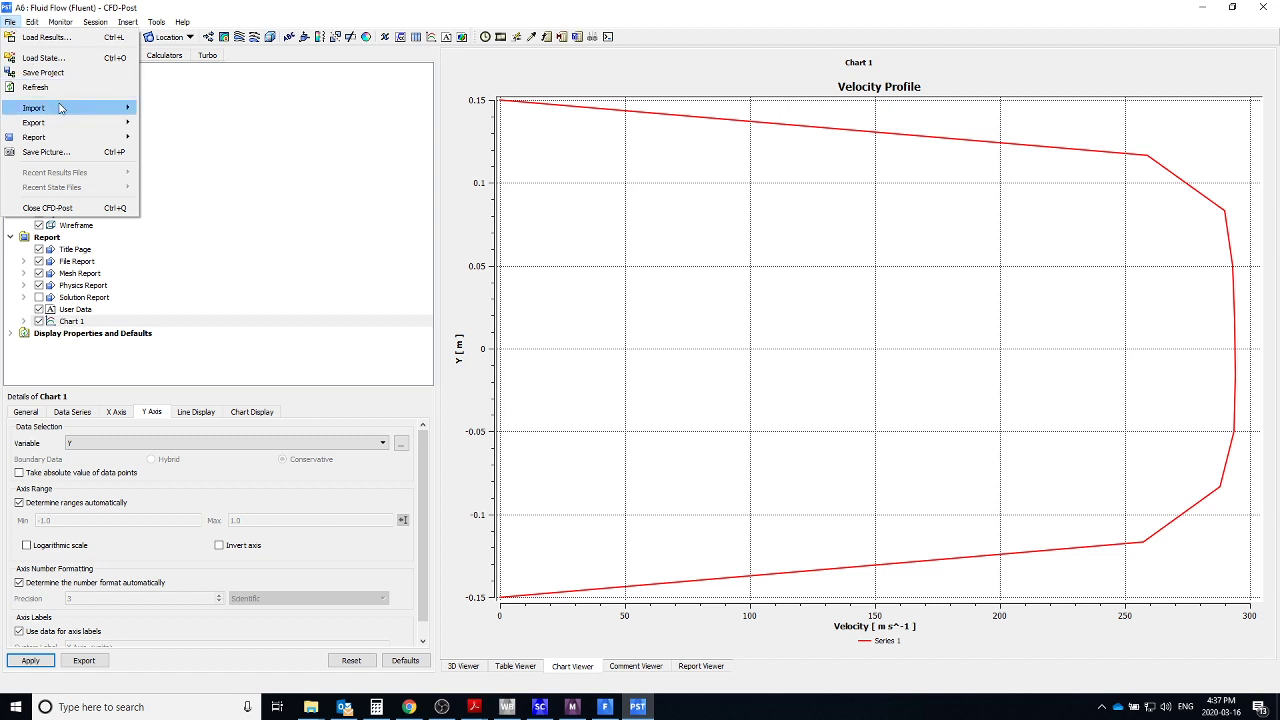
pyautogui.moveTo(62, 122)
pyautogui.click(175, 121)
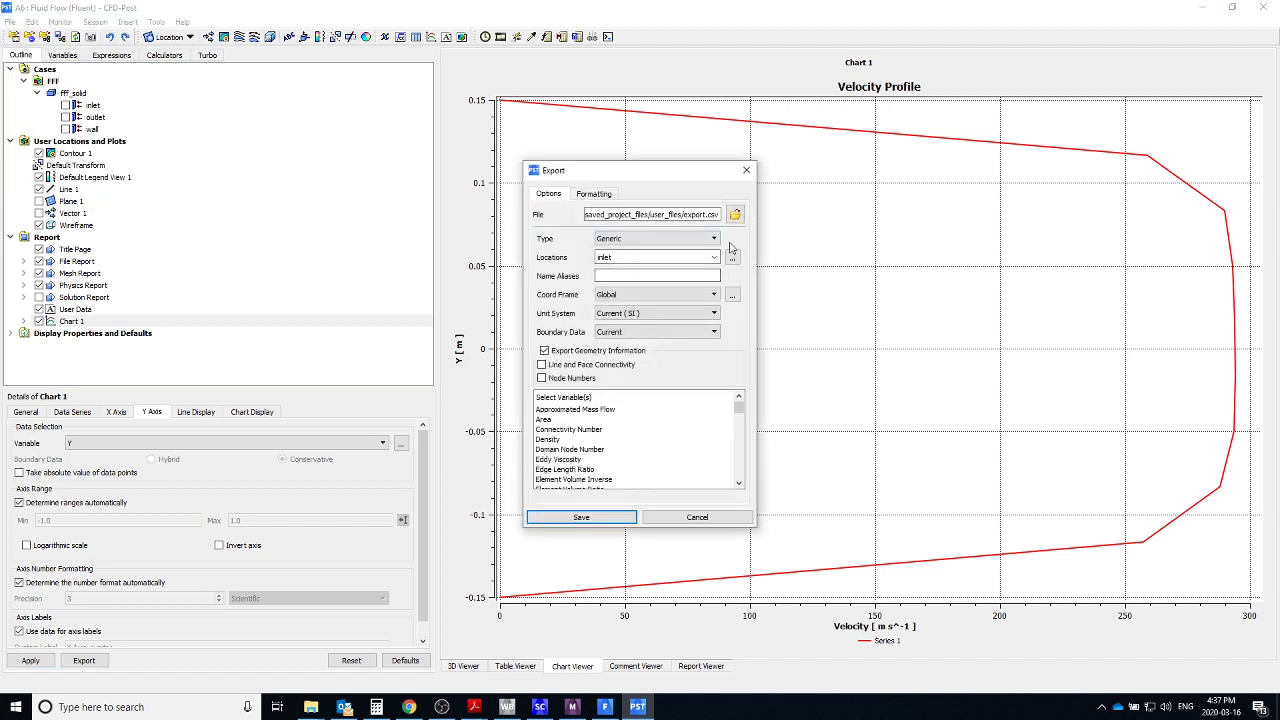
pyautogui.click(707, 240)
pyautogui.click(707, 247)
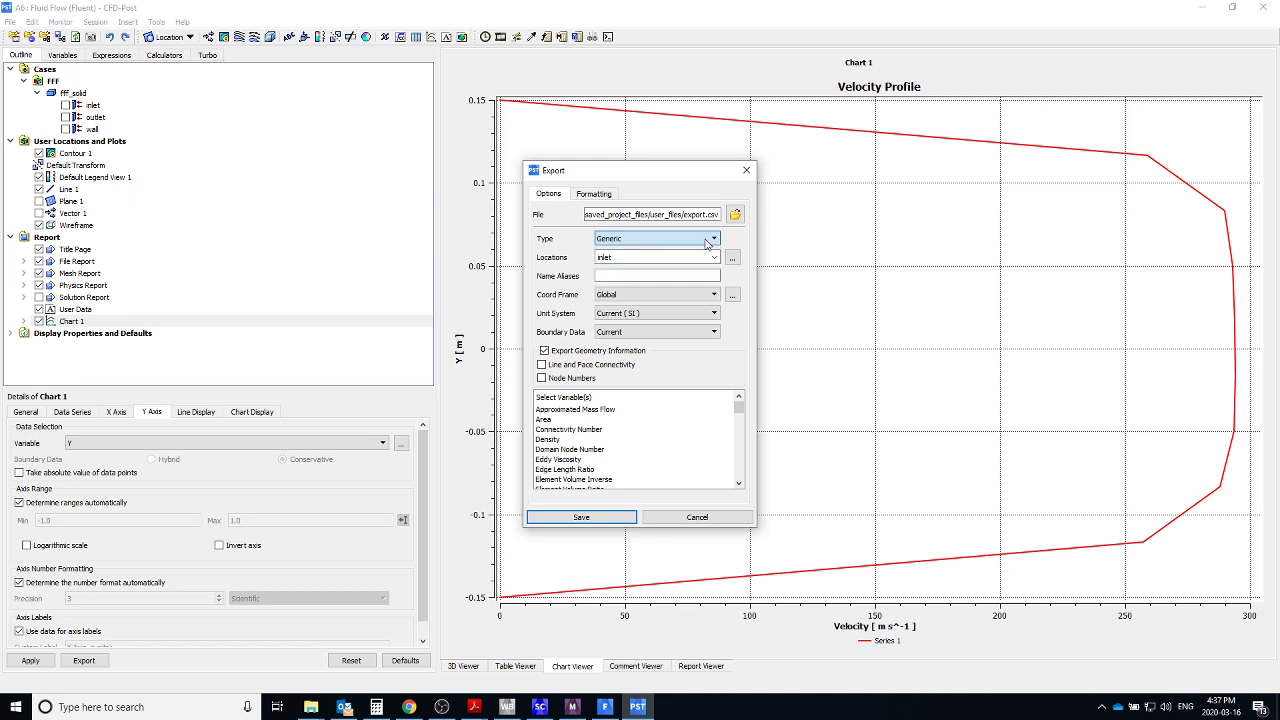
pyautogui.click(714, 259)
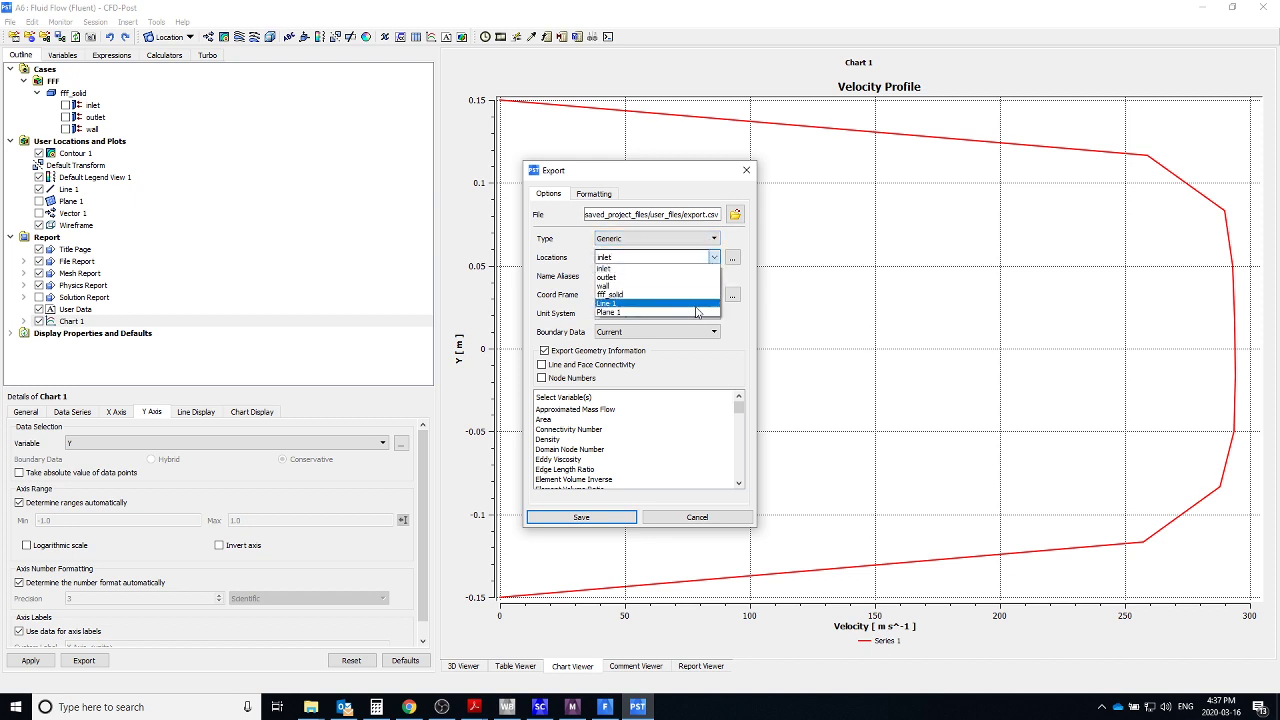
pyautogui.click(697, 303)
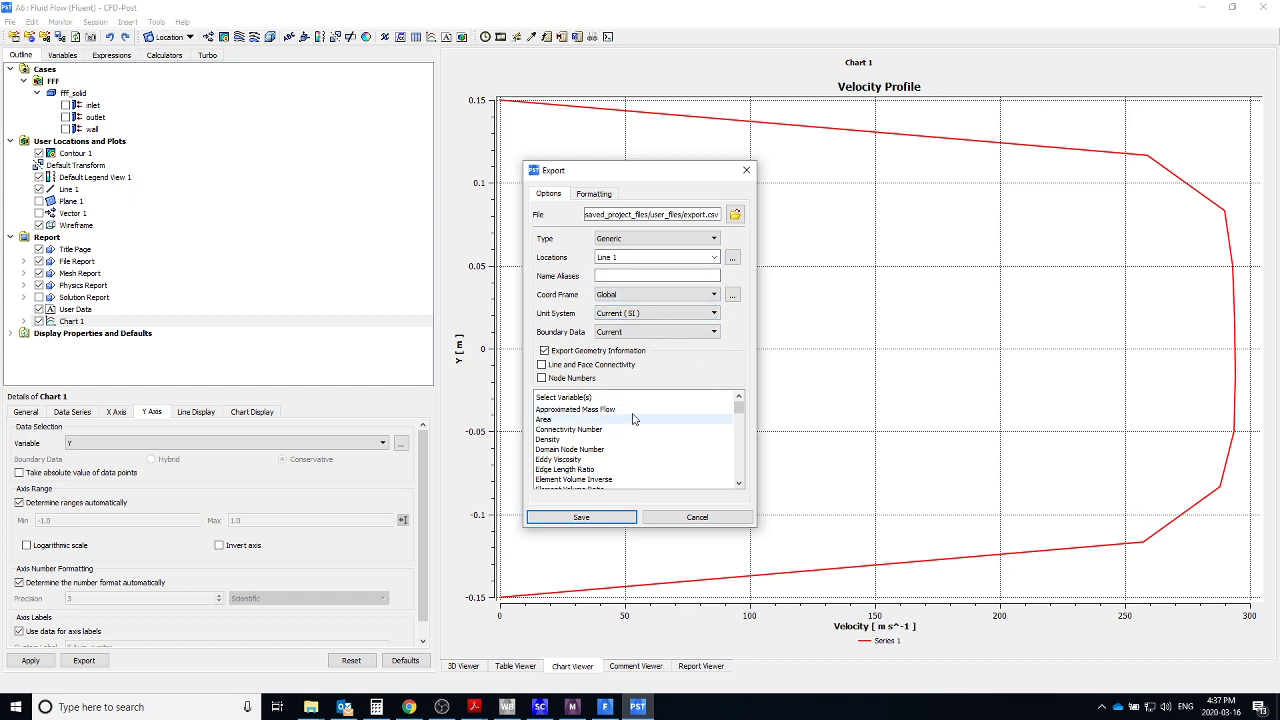
# Select Velocity and Y together as the variables to export along Line 1.
pyautogui.click(739, 484)
pyautogui.click(739, 484)
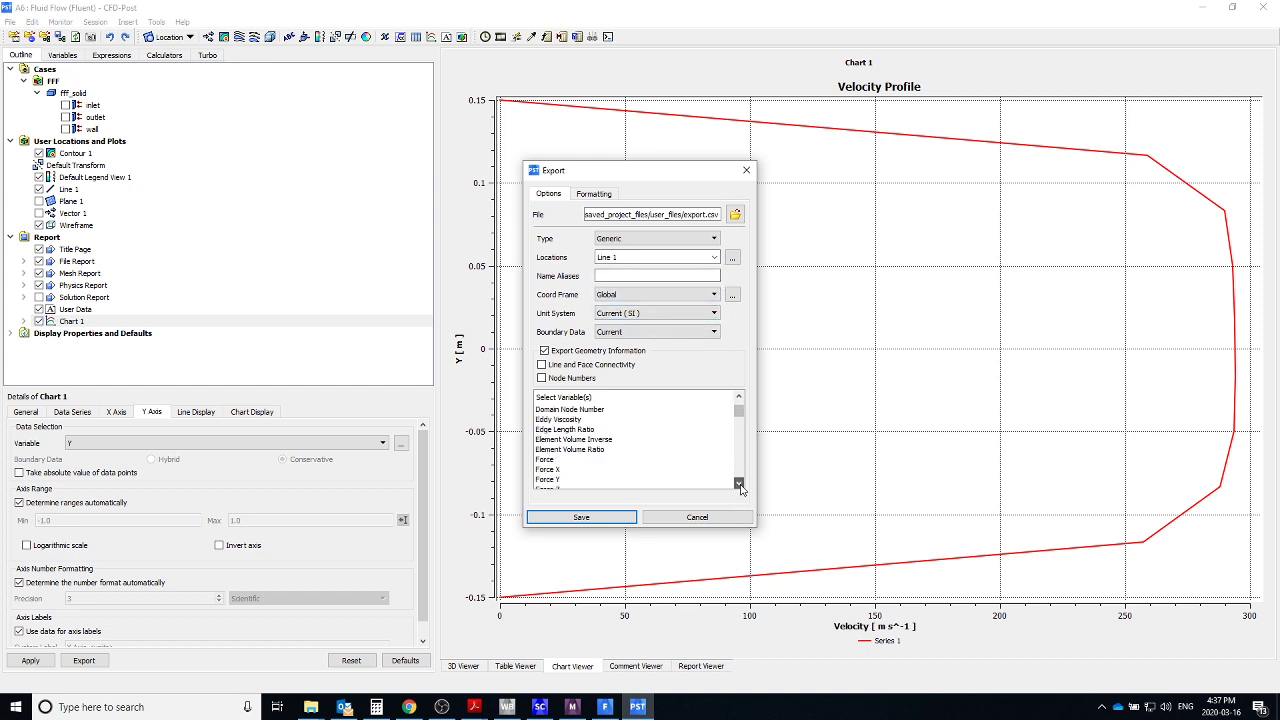
pyautogui.click(739, 484)
pyautogui.moveTo(740, 413); pyautogui.dragTo(740, 430)
pyautogui.click(603, 449)
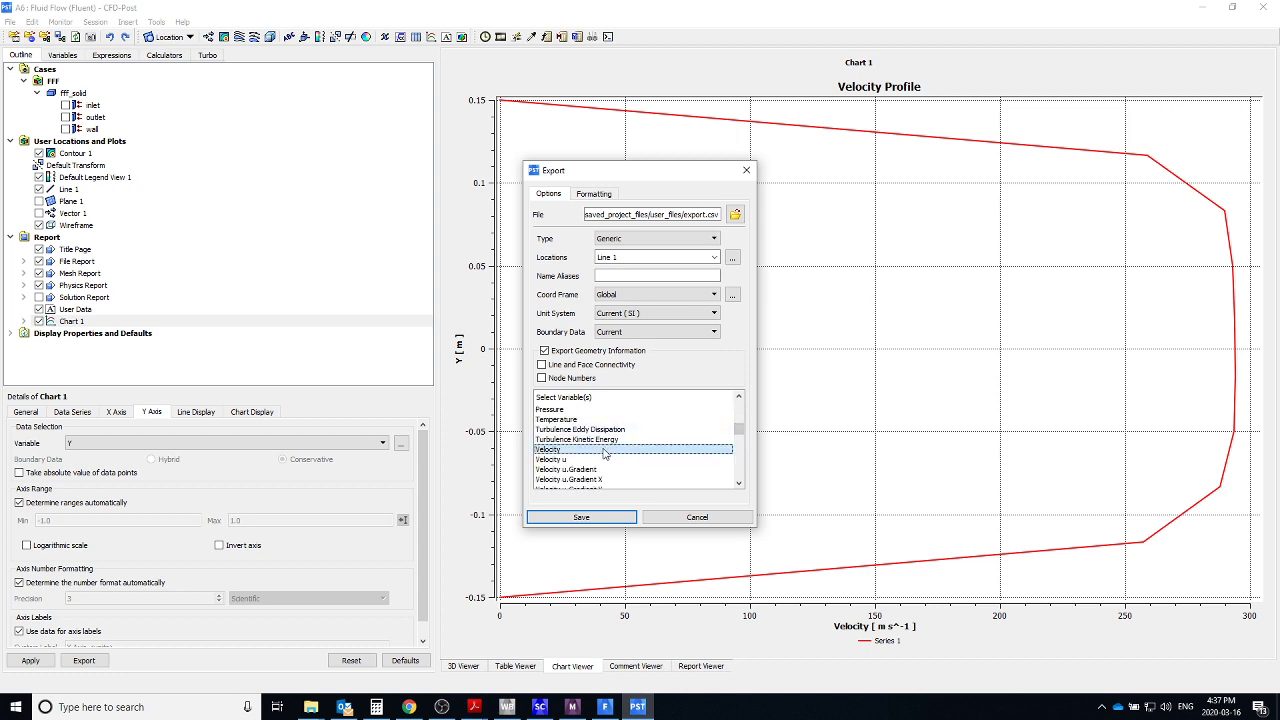
pyautogui.moveTo(739, 432); pyautogui.dragTo(741, 472)
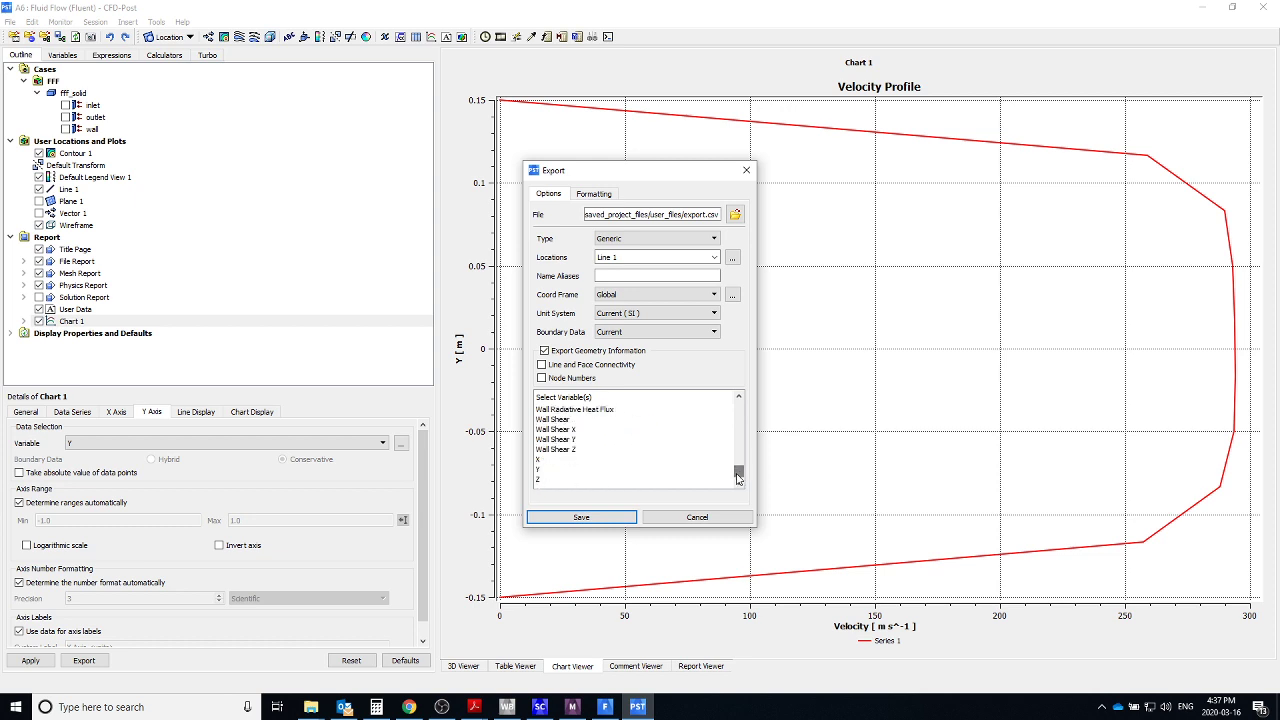
pyautogui.click(593, 472)
pyautogui.moveTo(741, 477); pyautogui.dragTo(747, 436)
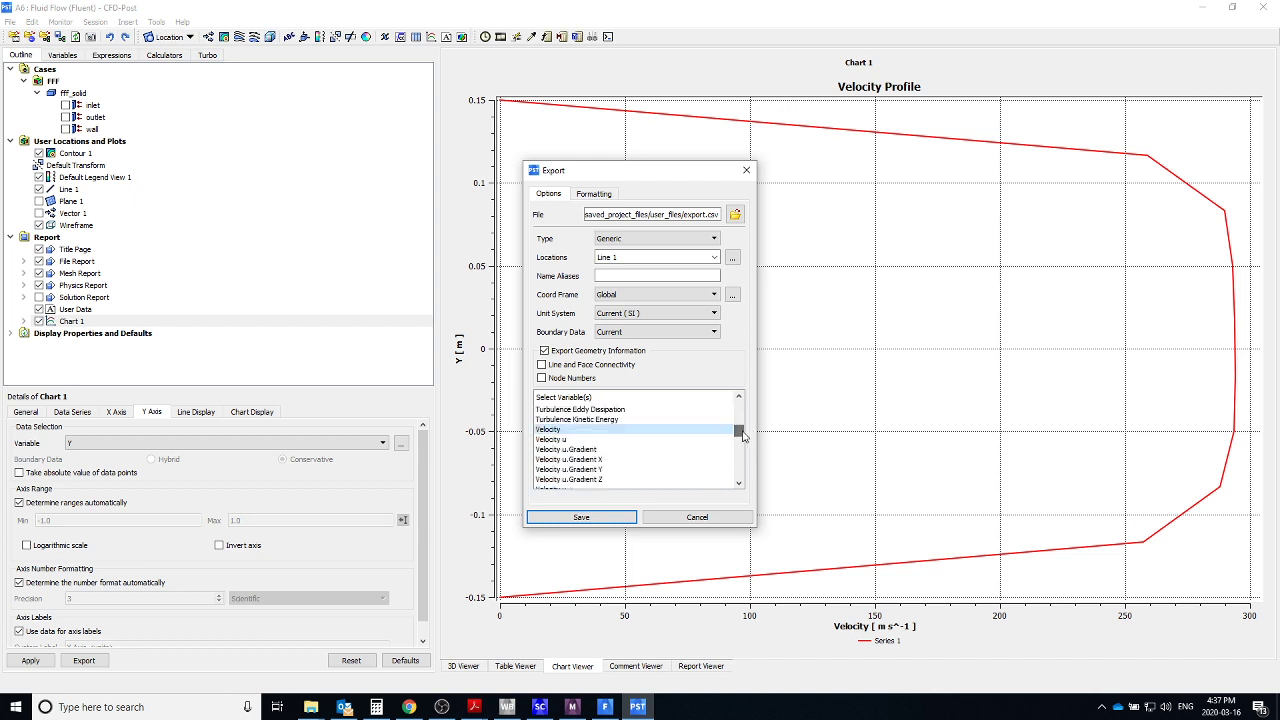
# Browse for the export file's destination and choose the Documents folder.
pyautogui.click(734, 216)
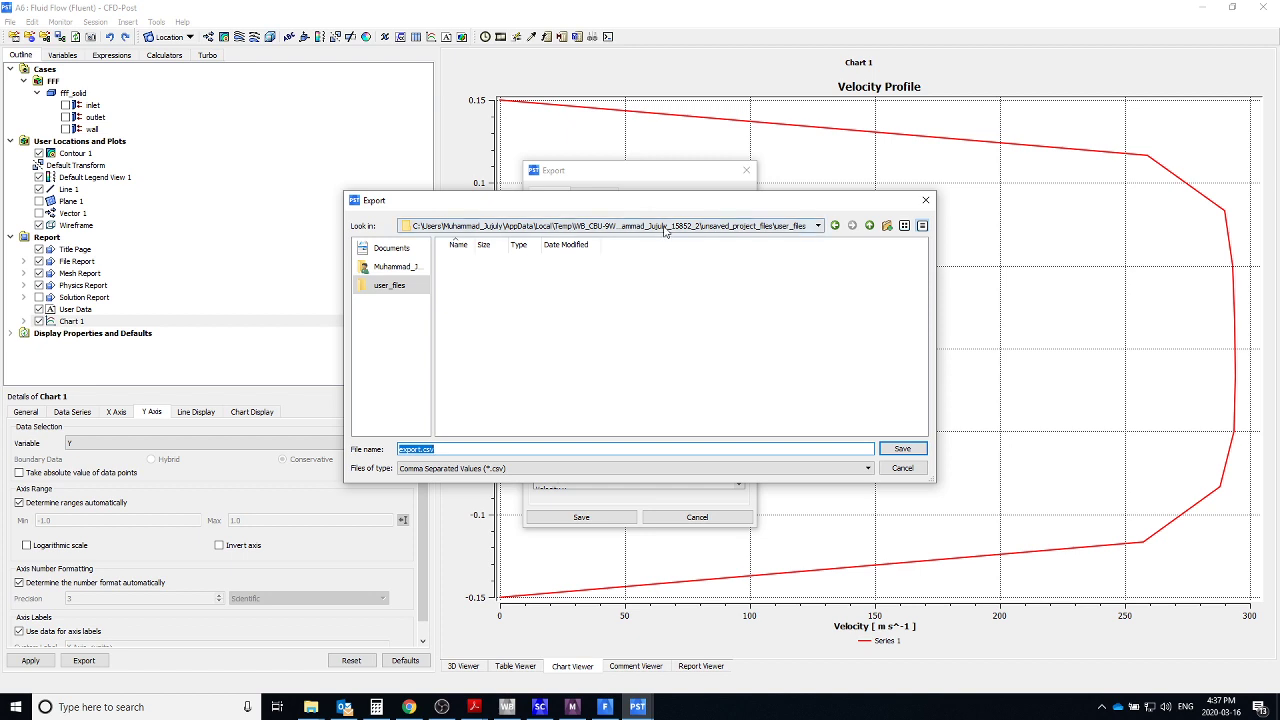
pyautogui.click(735, 226)
pyautogui.click(735, 232)
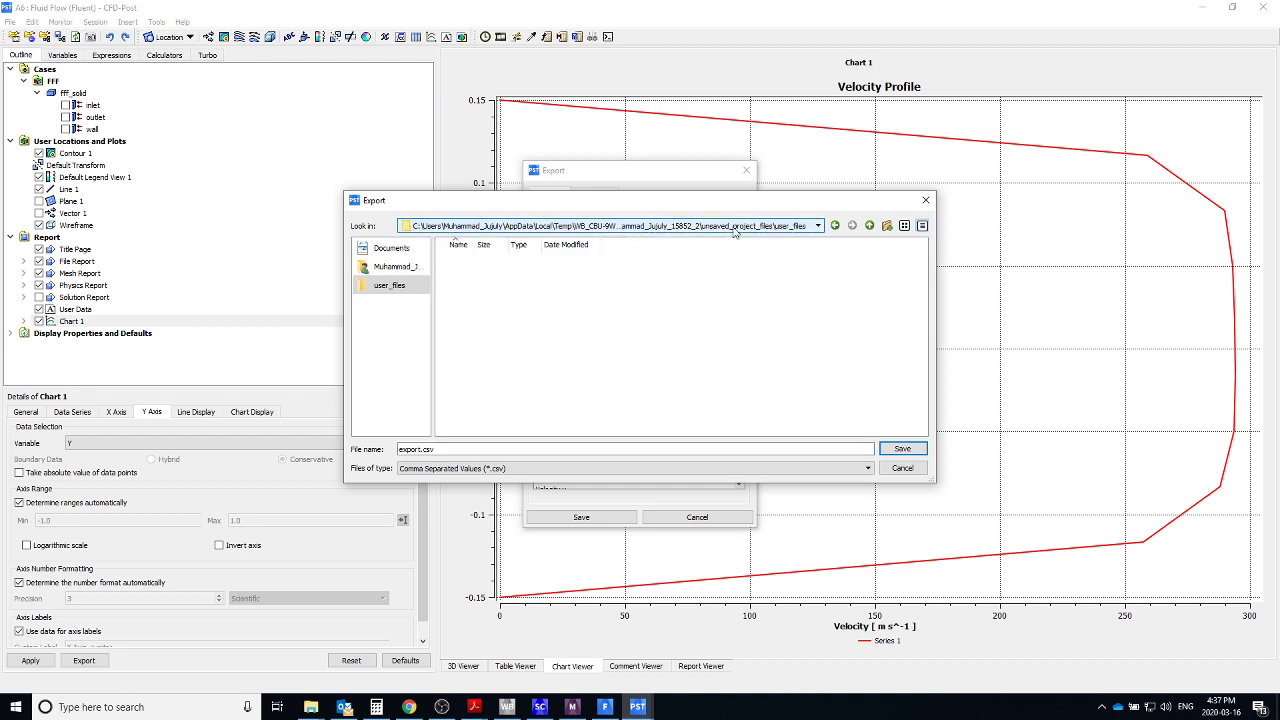
pyautogui.click(870, 228)
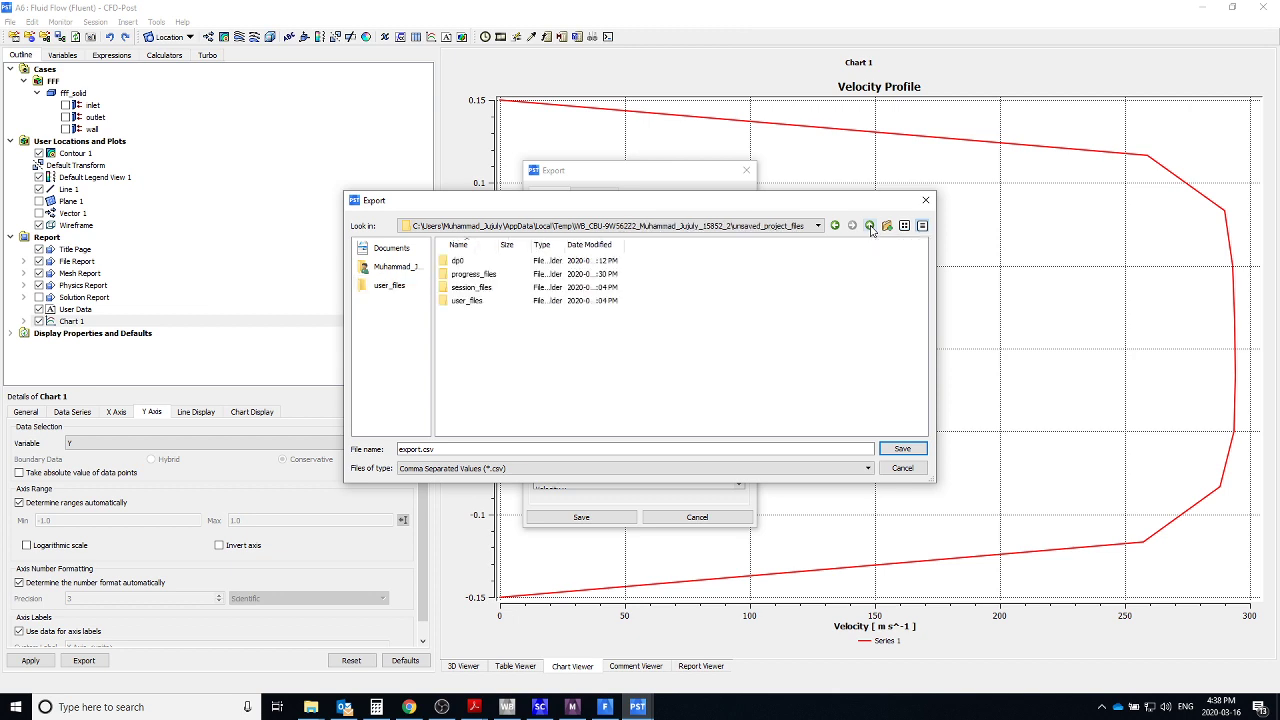
pyautogui.click(870, 228)
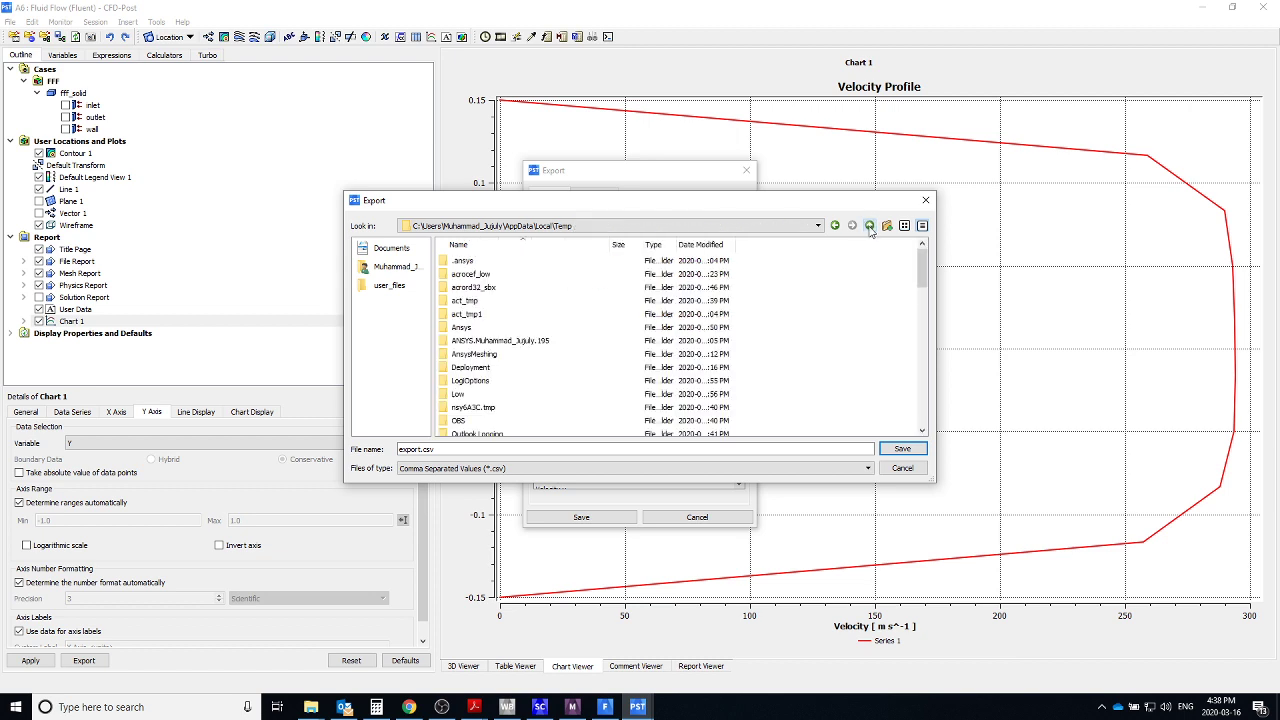
pyautogui.click(870, 228)
pyautogui.click(870, 228)
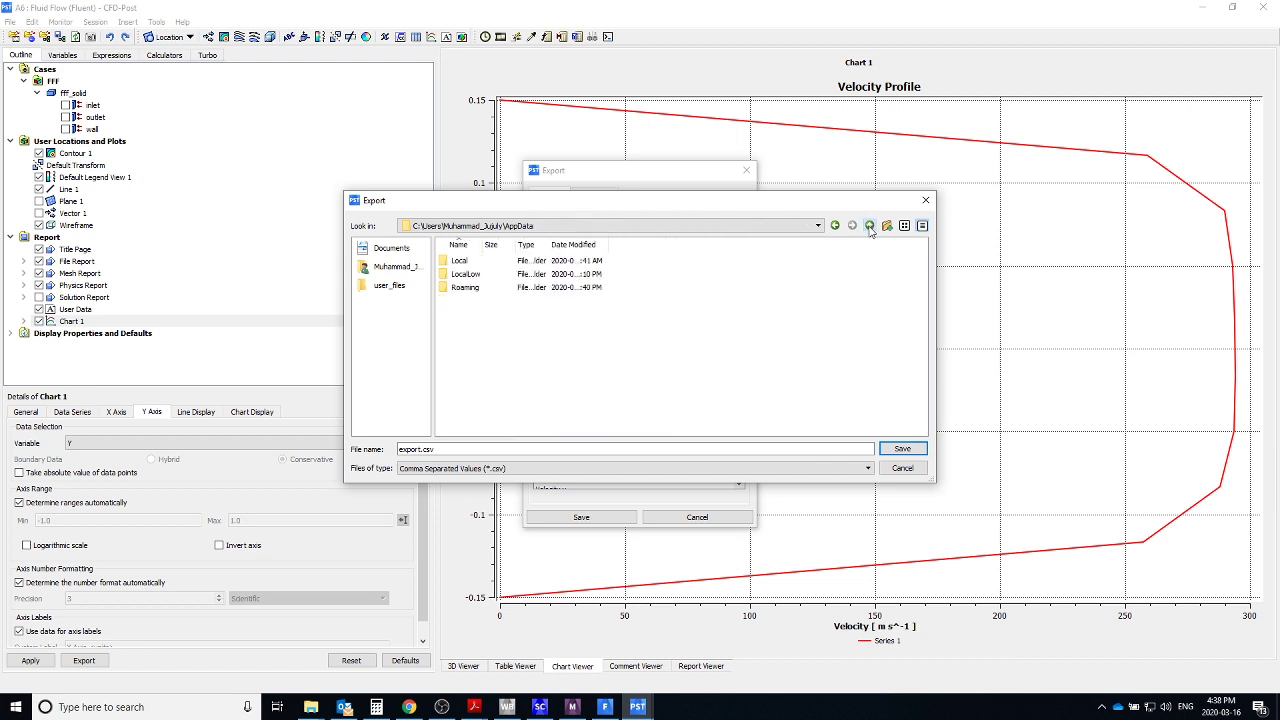
pyautogui.click(870, 228)
pyautogui.click(870, 228)
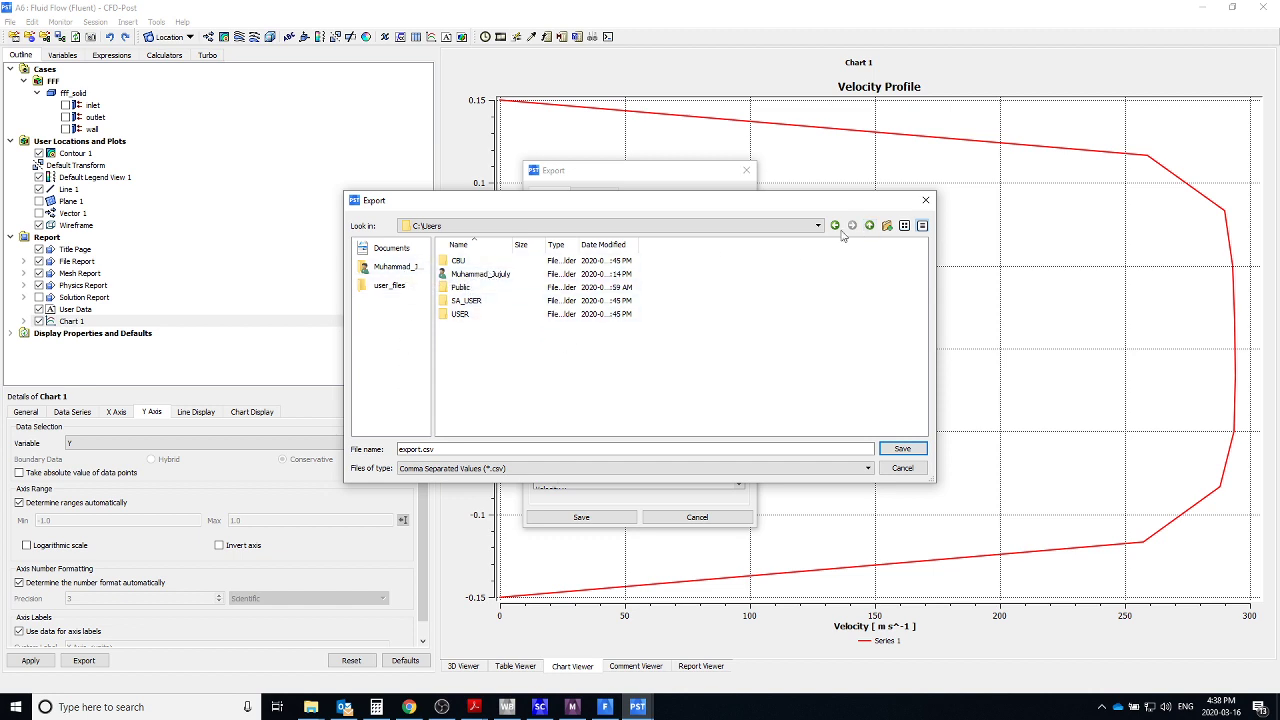
pyautogui.click(414, 254)
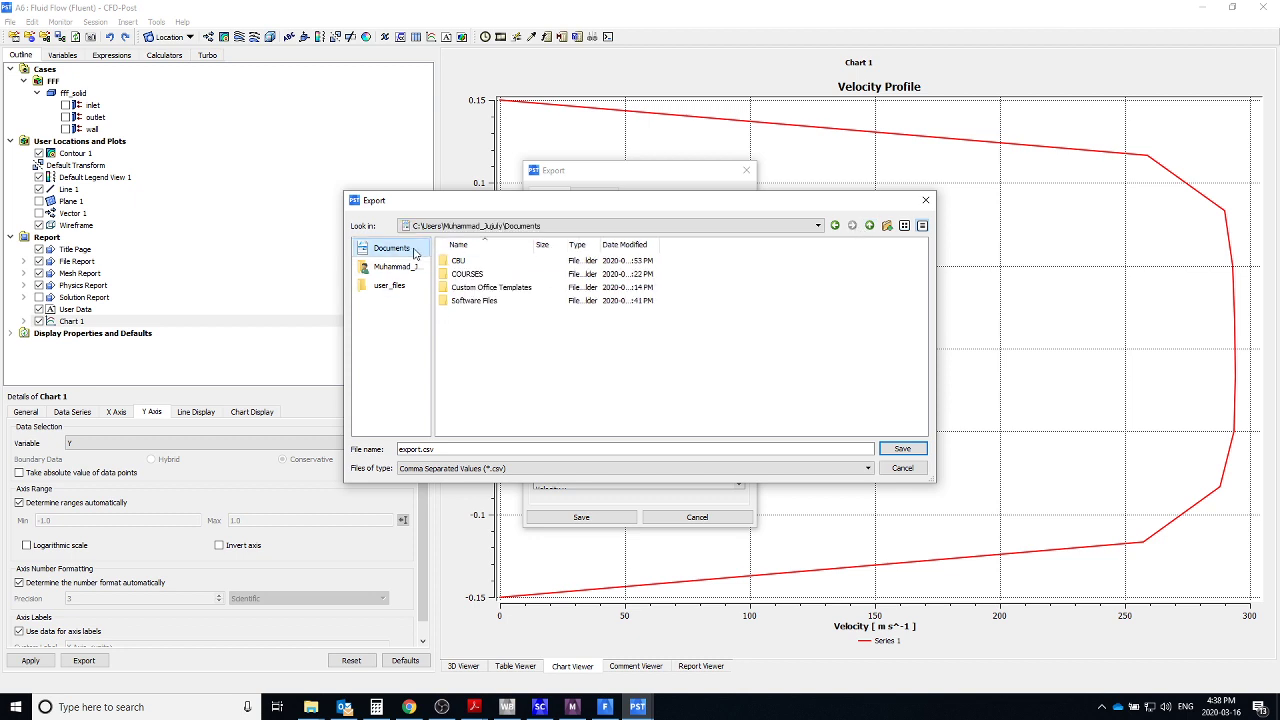
# Name the export file Vel_Profile1.csv and save the Line 1 data to it.
pyautogui.click(468, 451)
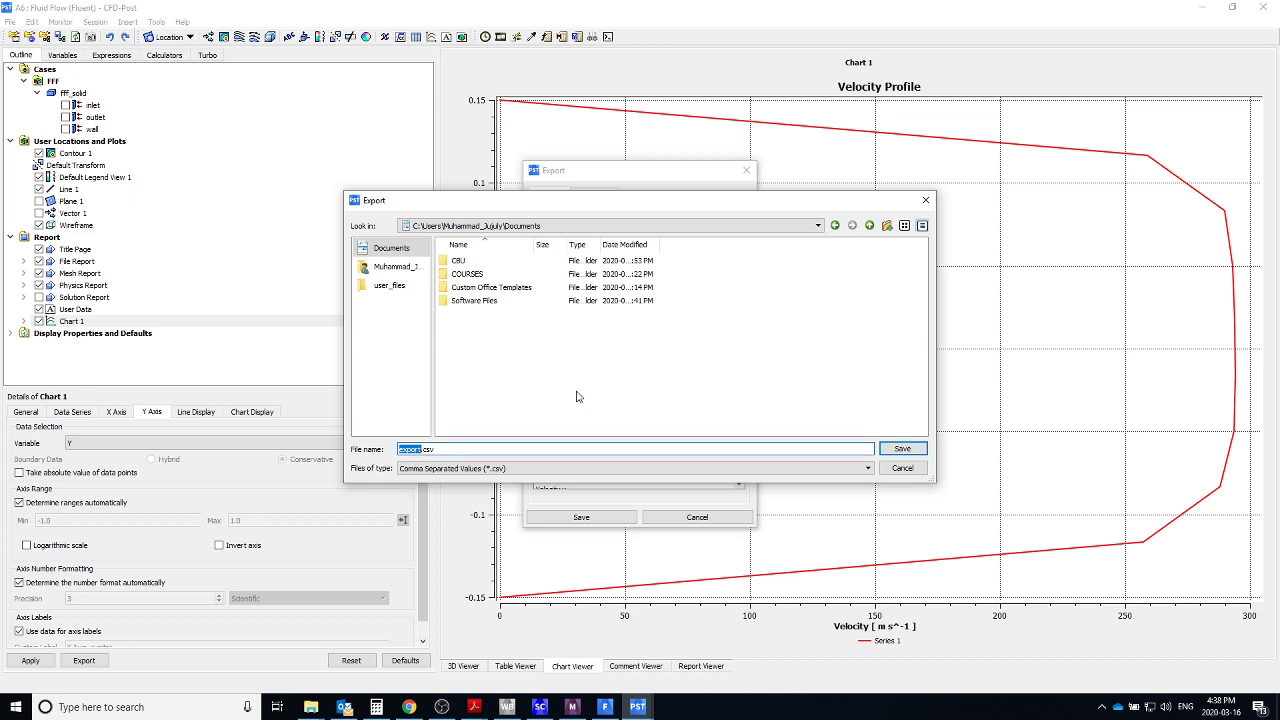
pyautogui.write('Vel_Profile1')
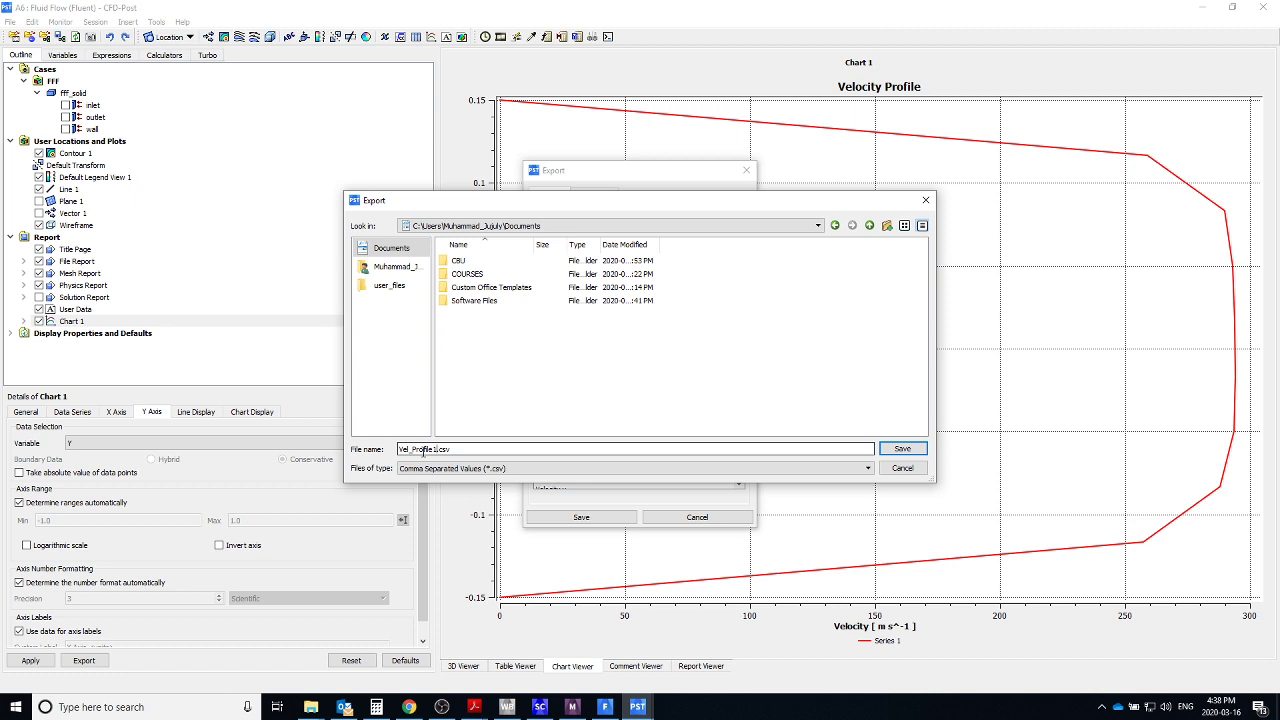
pyautogui.press('BackSpace')
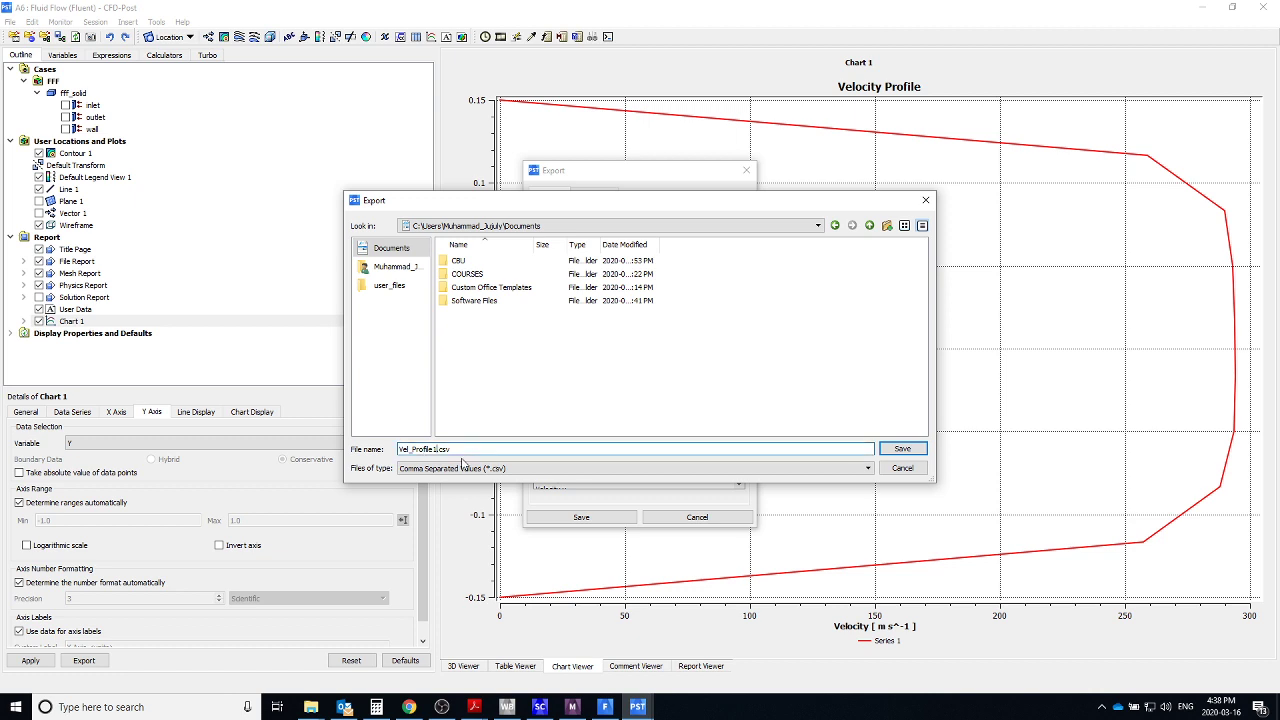
pyautogui.click(463, 455)
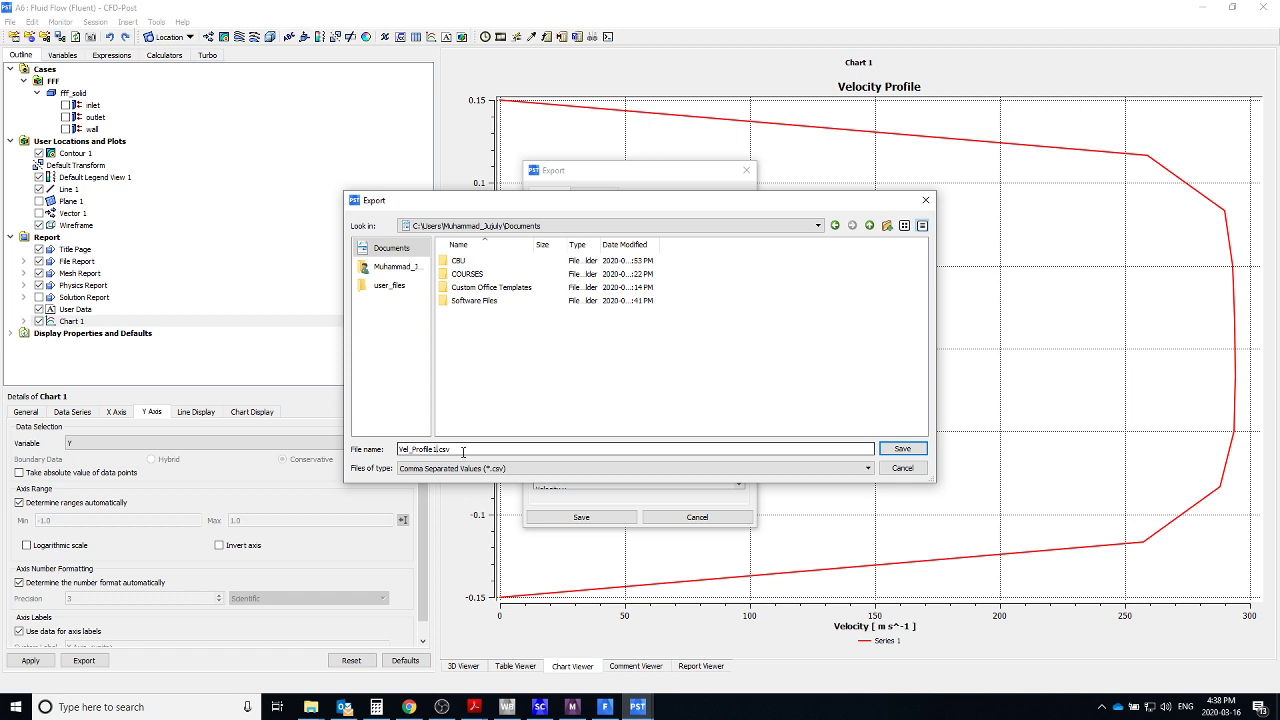
pyautogui.click(902, 448)
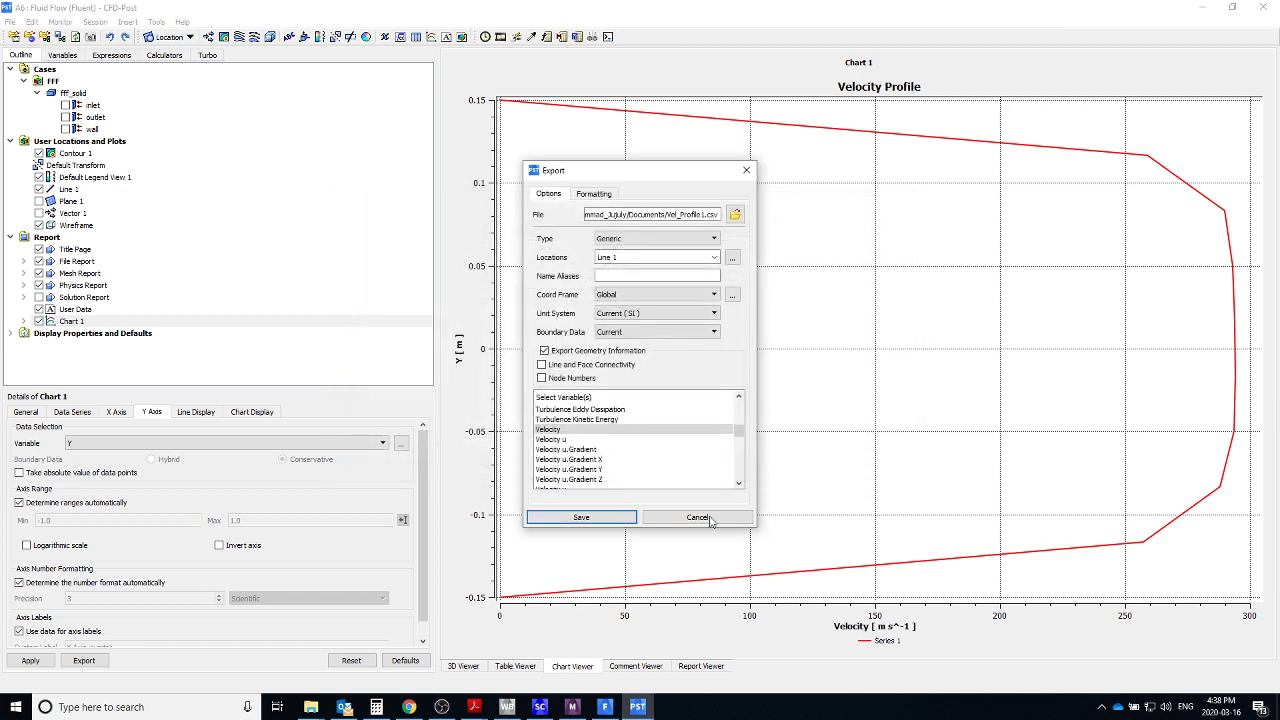
pyautogui.click(614, 519)
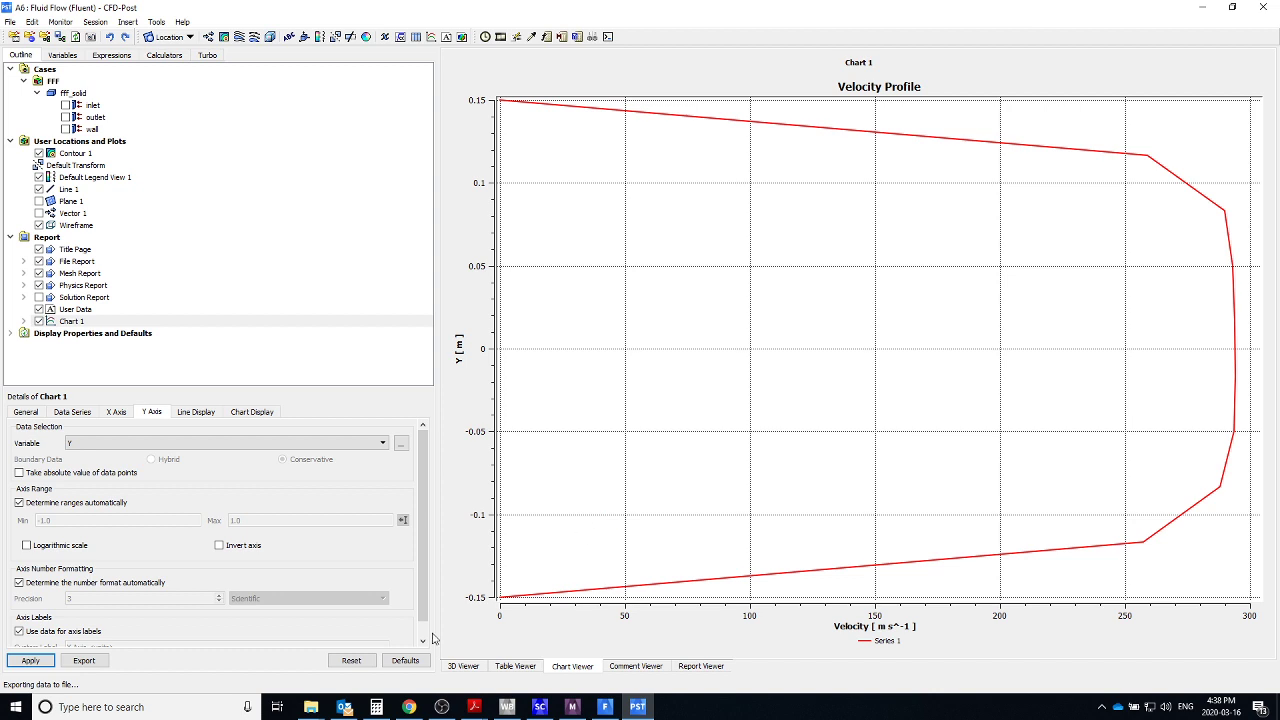
# Open a new File Explorer window and open the exported Vel_Profile1 file from the Documents folder in Excel.
pyautogui.moveTo(320, 712)
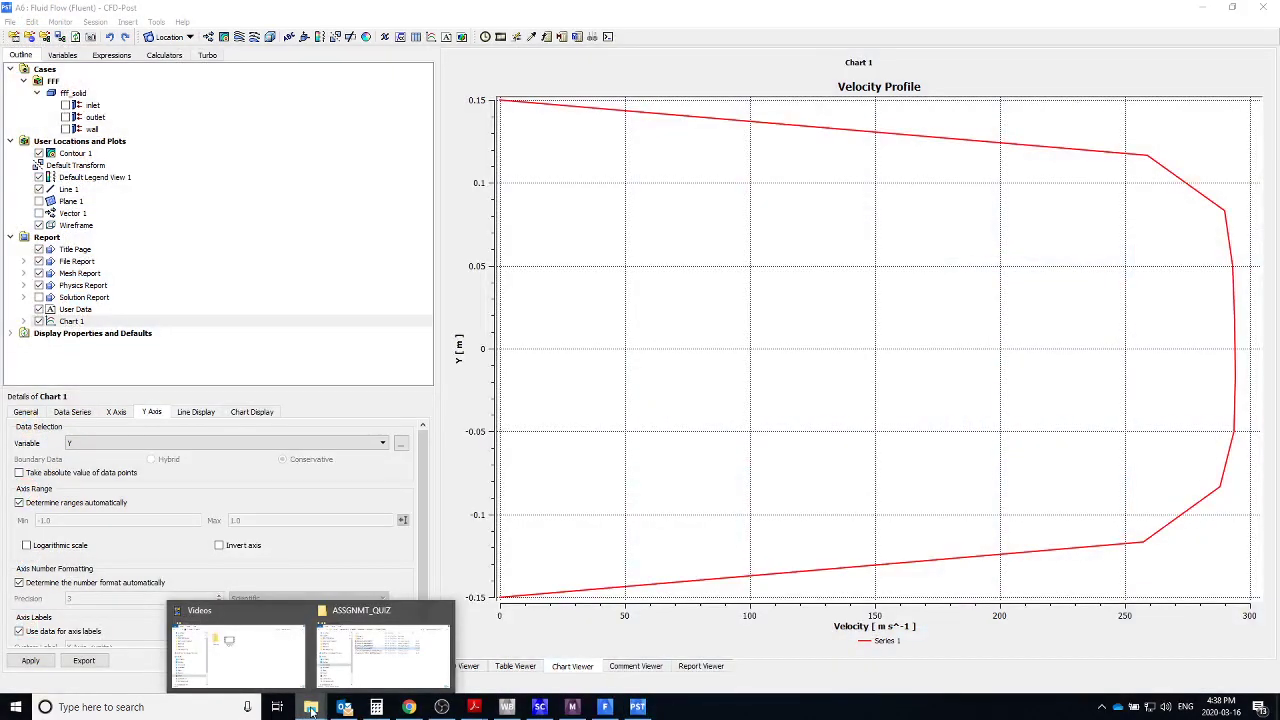
pyautogui.rightClick(311, 710)
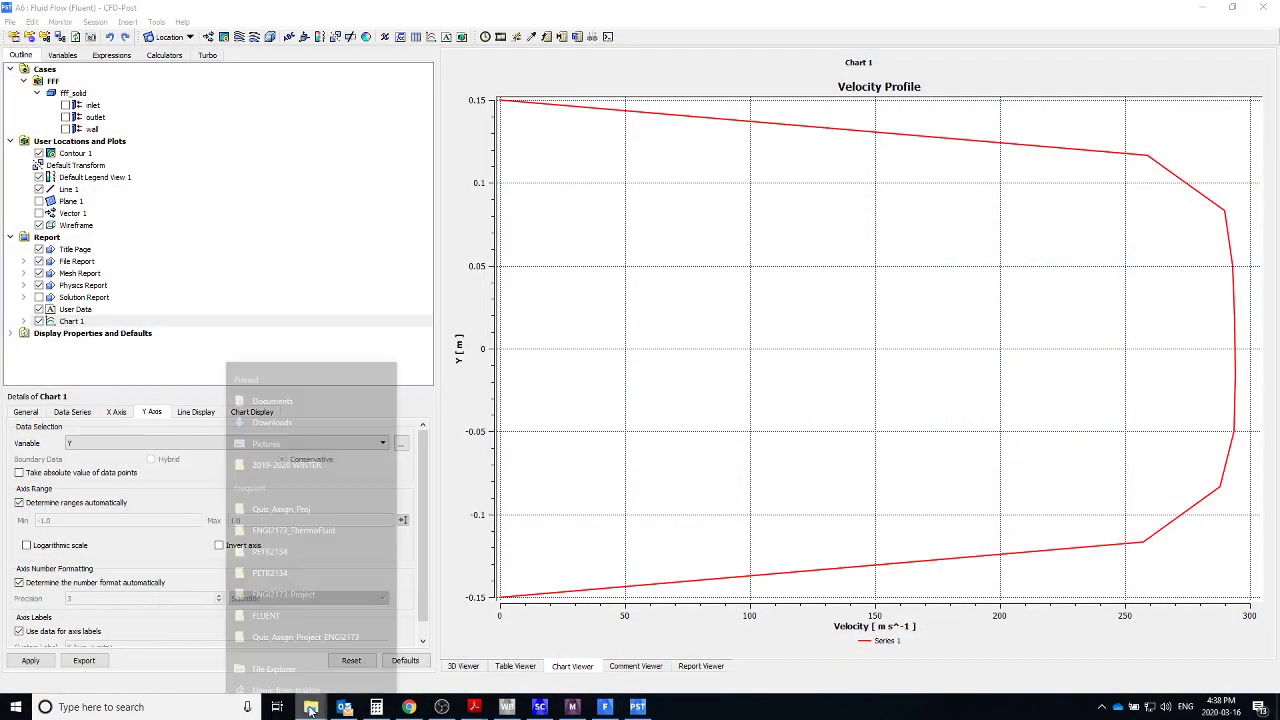
pyautogui.click(272, 668)
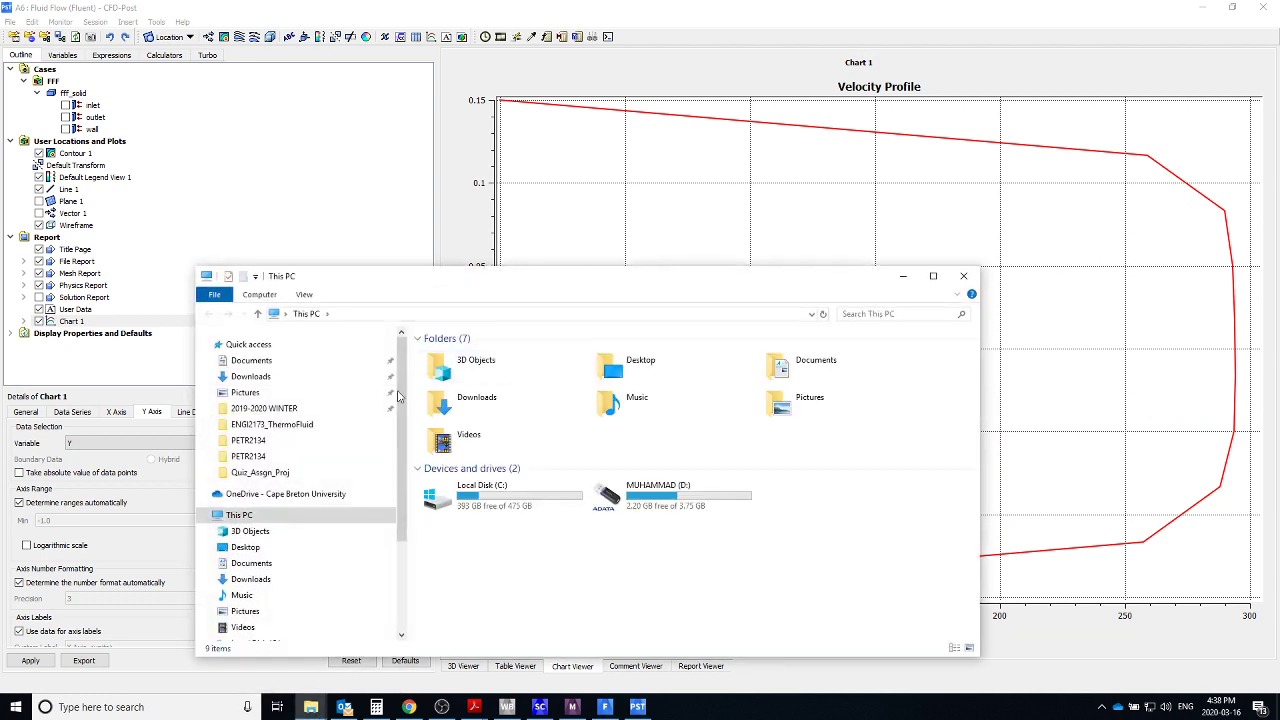
pyautogui.click(285, 361)
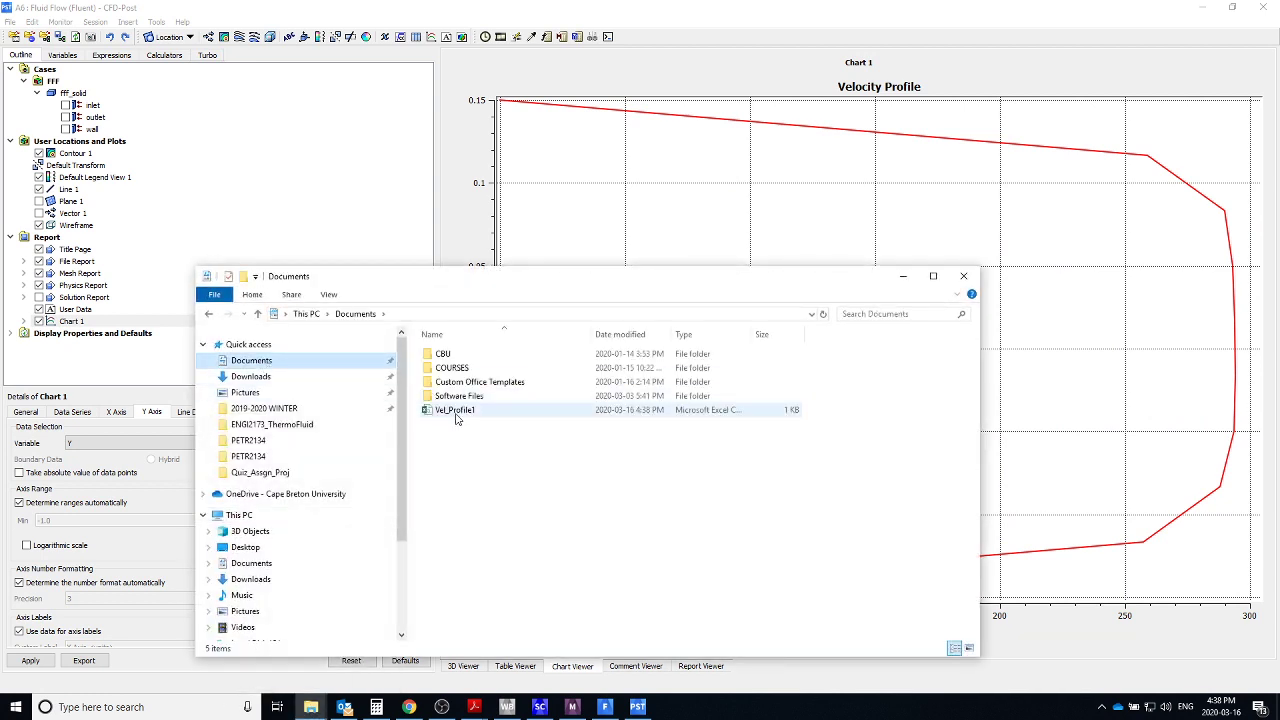
pyautogui.doubleClick(456, 414)
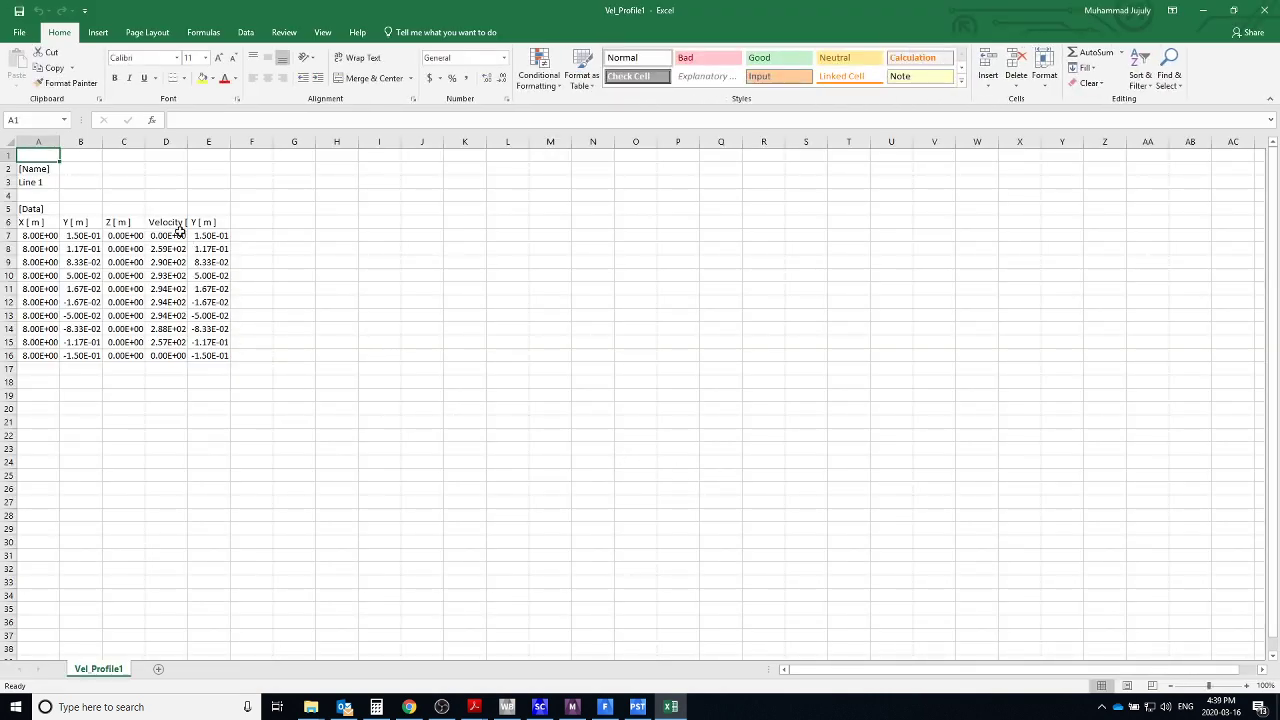
# Insert a scatter chart of the Velocity and Y columns, including their headers, from cells D6 to E16.
pyautogui.moveTo(167, 226); pyautogui.dragTo(215, 367)
pyautogui.click(277, 408)
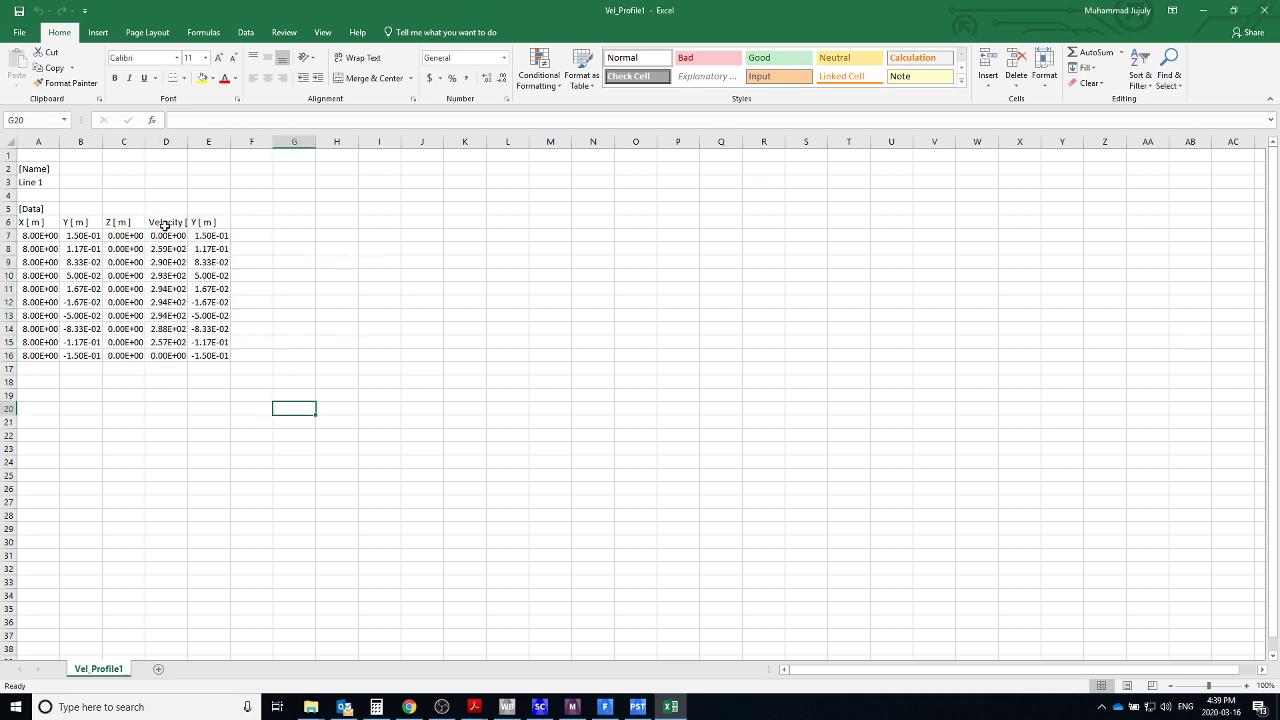
pyautogui.moveTo(166, 224); pyautogui.dragTo(218, 357)
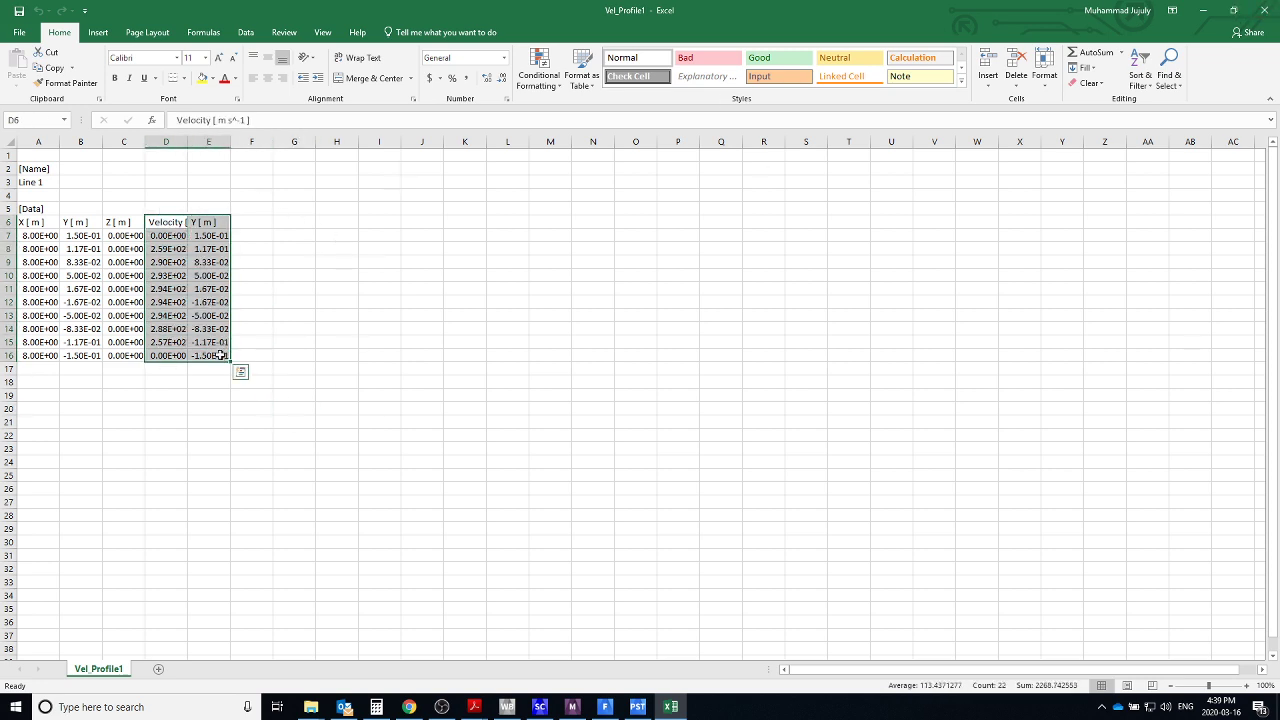
pyautogui.click(97, 32)
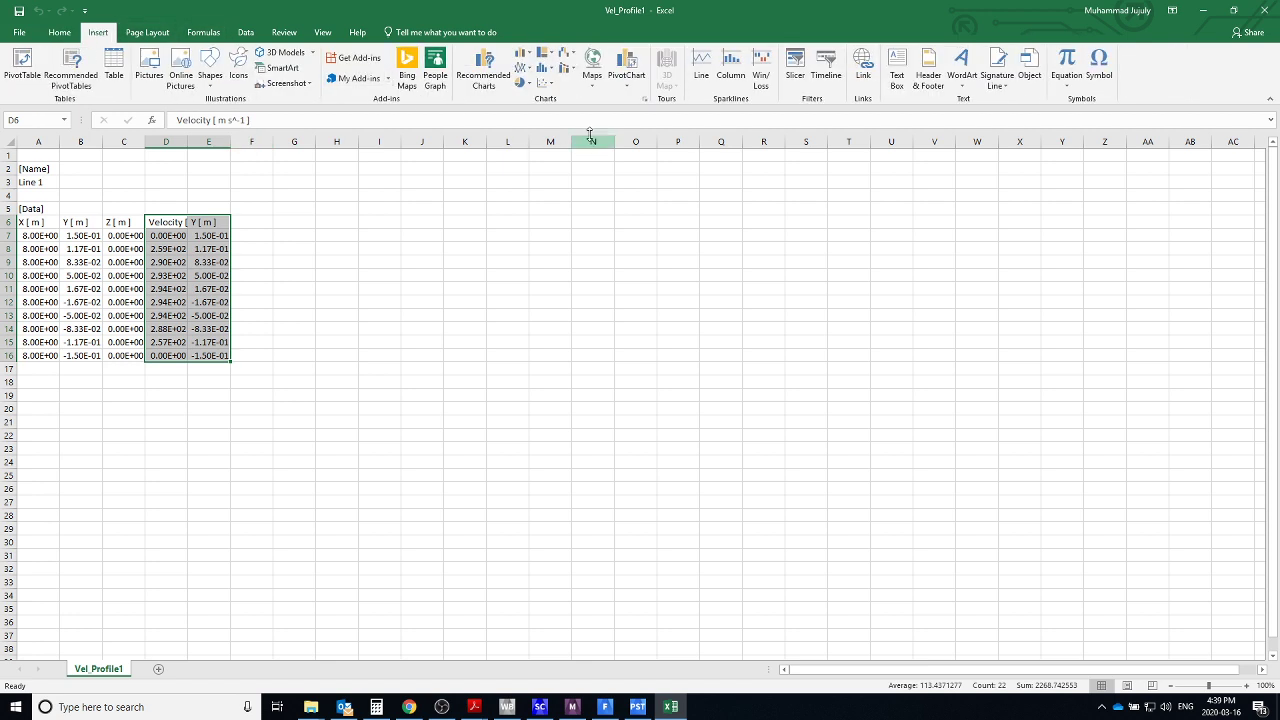
pyautogui.click(547, 82)
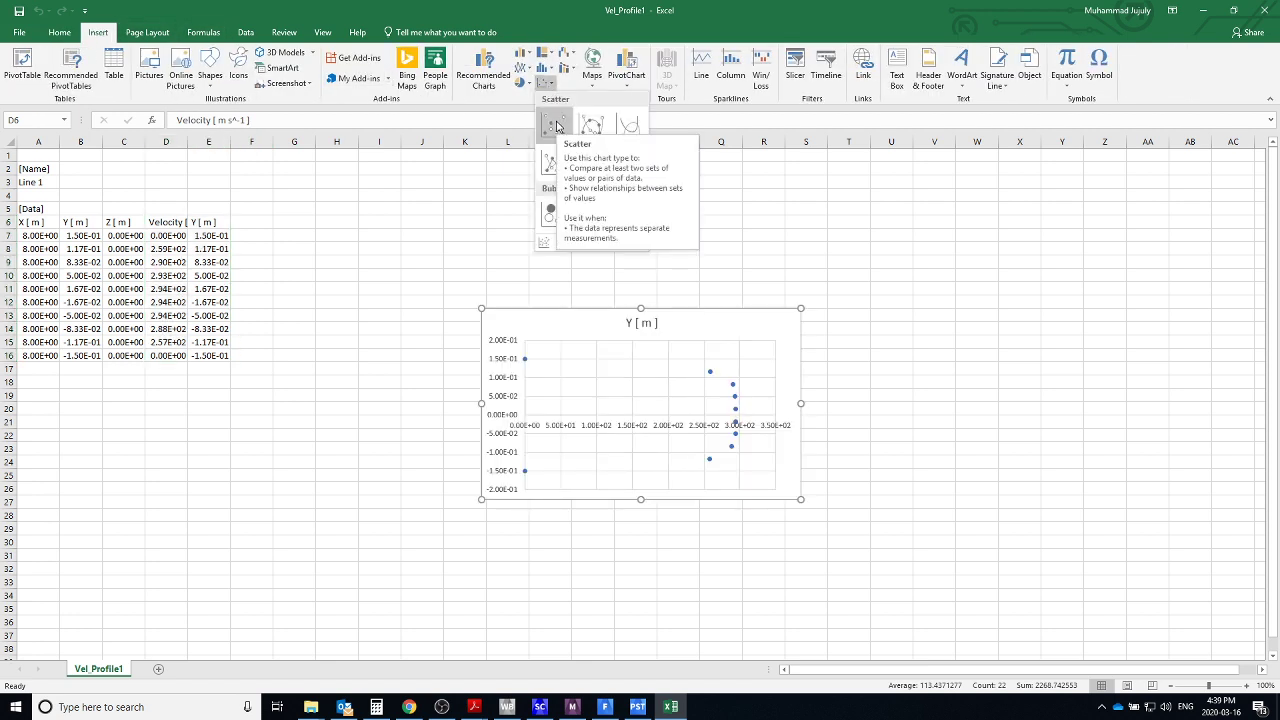
pyautogui.click(556, 124)
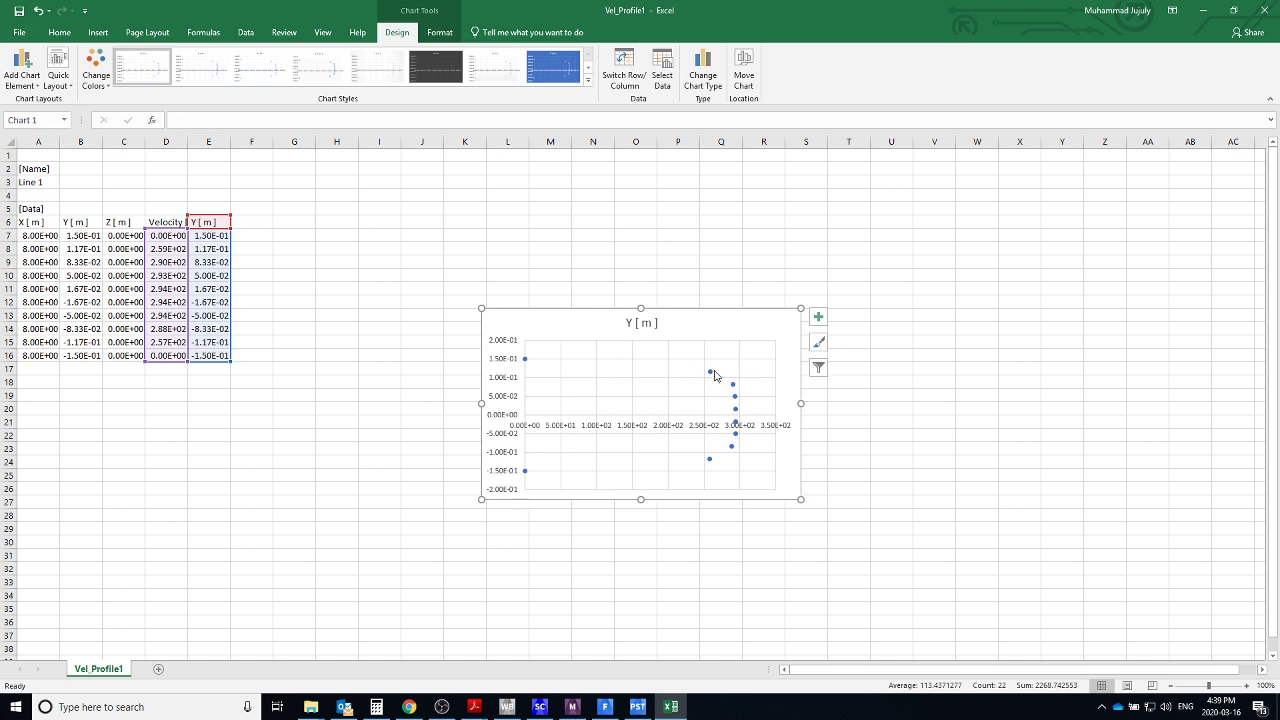
pyautogui.rightClick(711, 372)
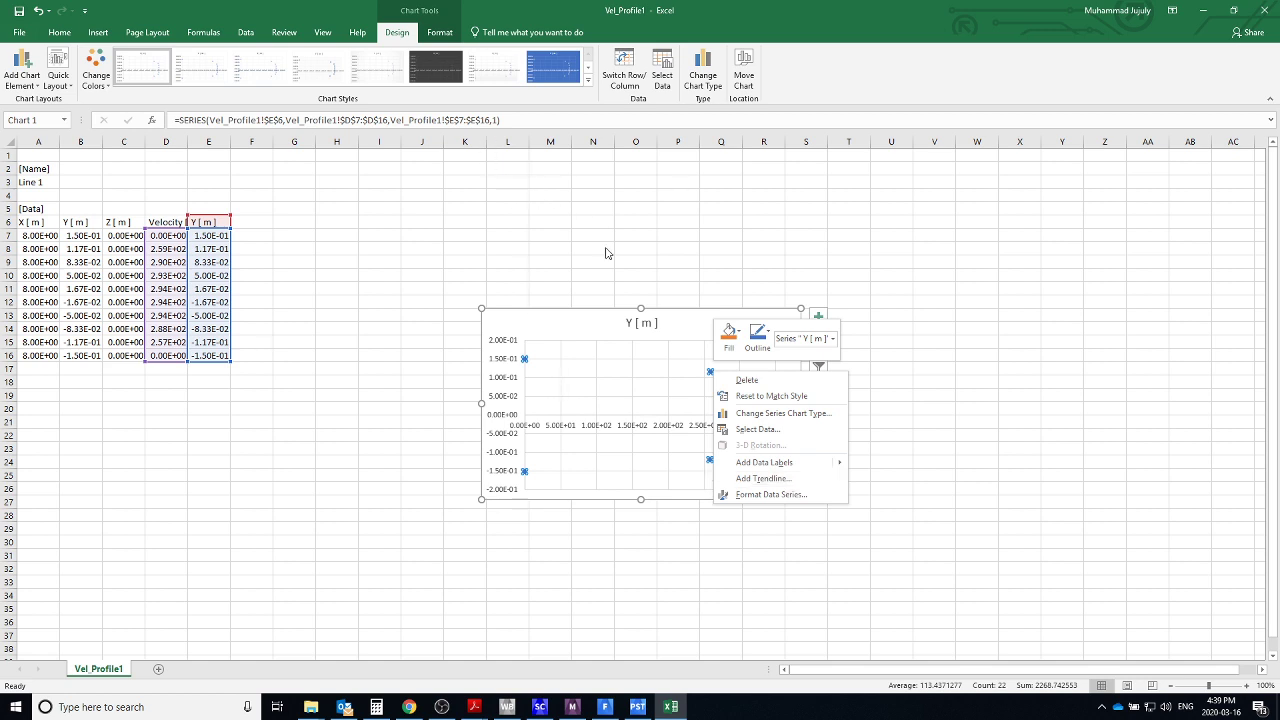
pyautogui.click(524, 361)
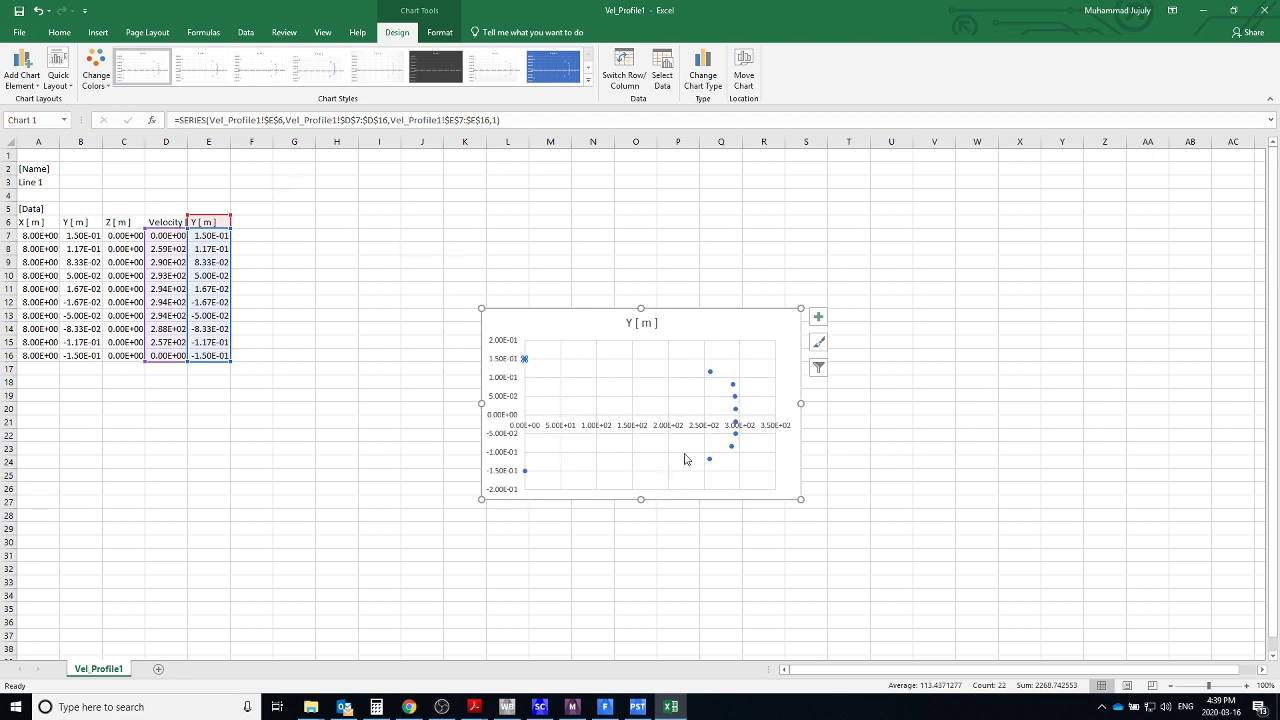
pyautogui.click(690, 584)
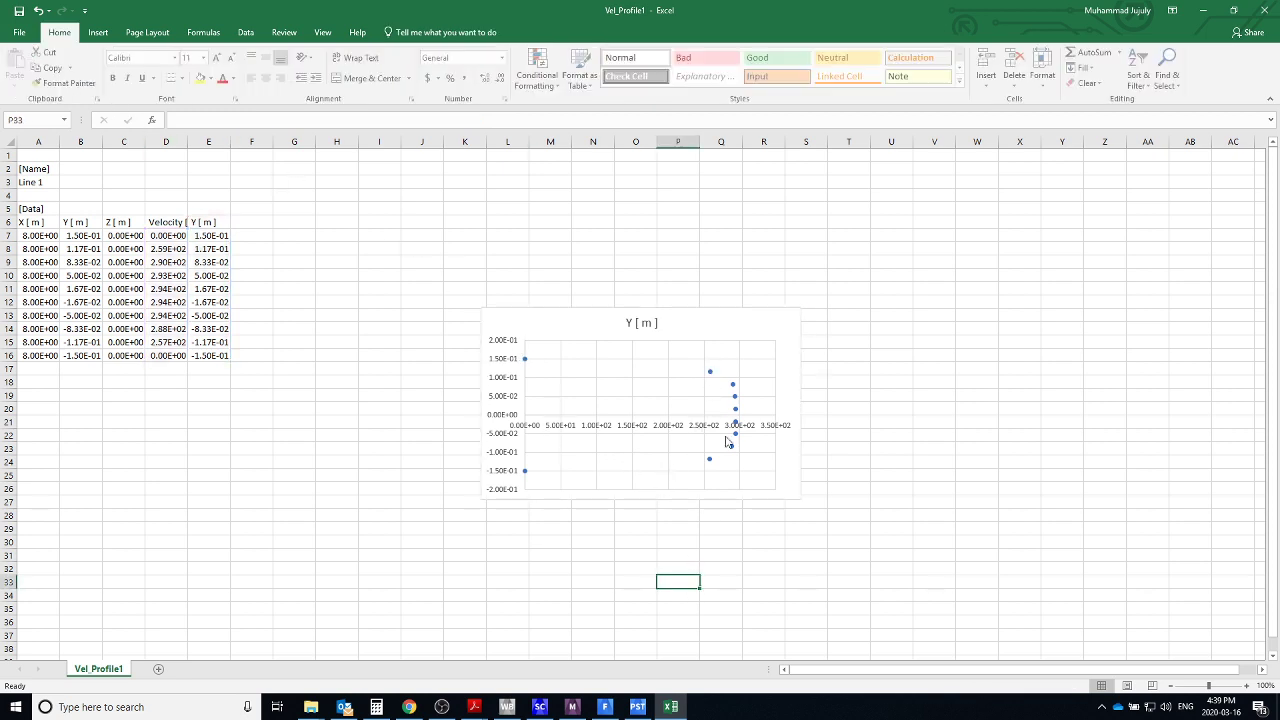
# Change the velocity chart's type to a scatter with smooth lines and markers.
pyautogui.click(736, 400)
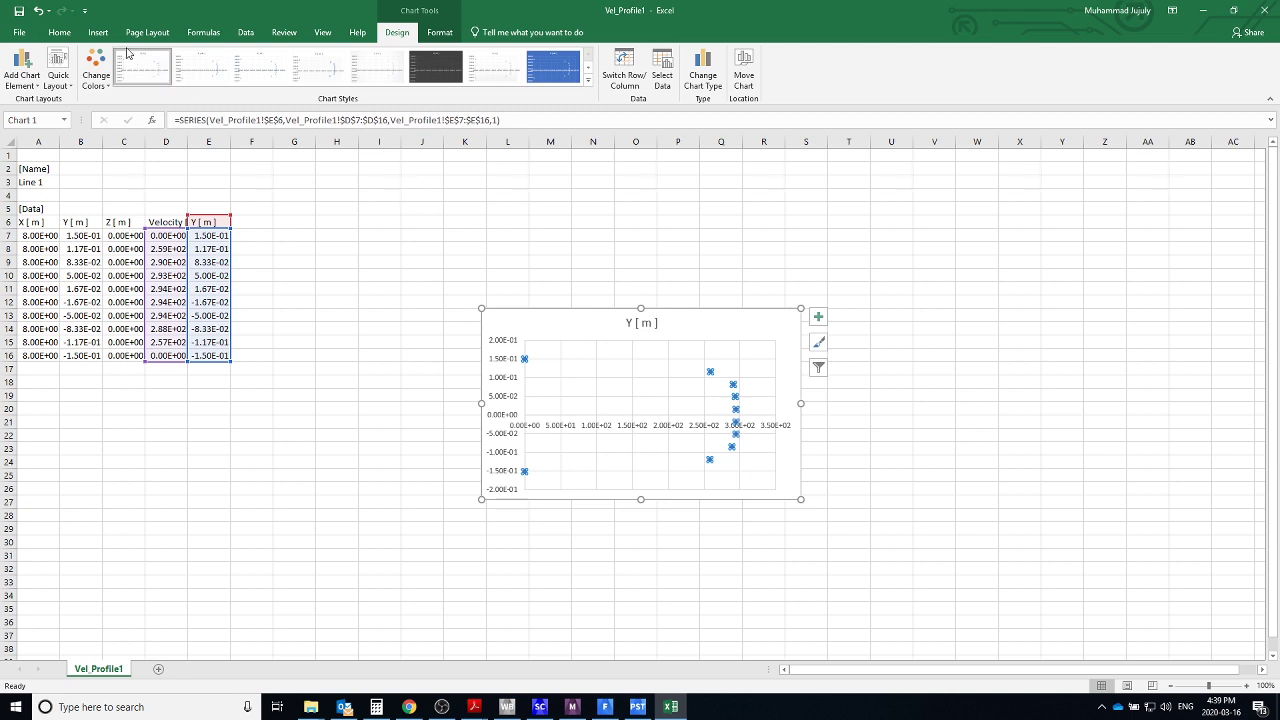
pyautogui.click(98, 32)
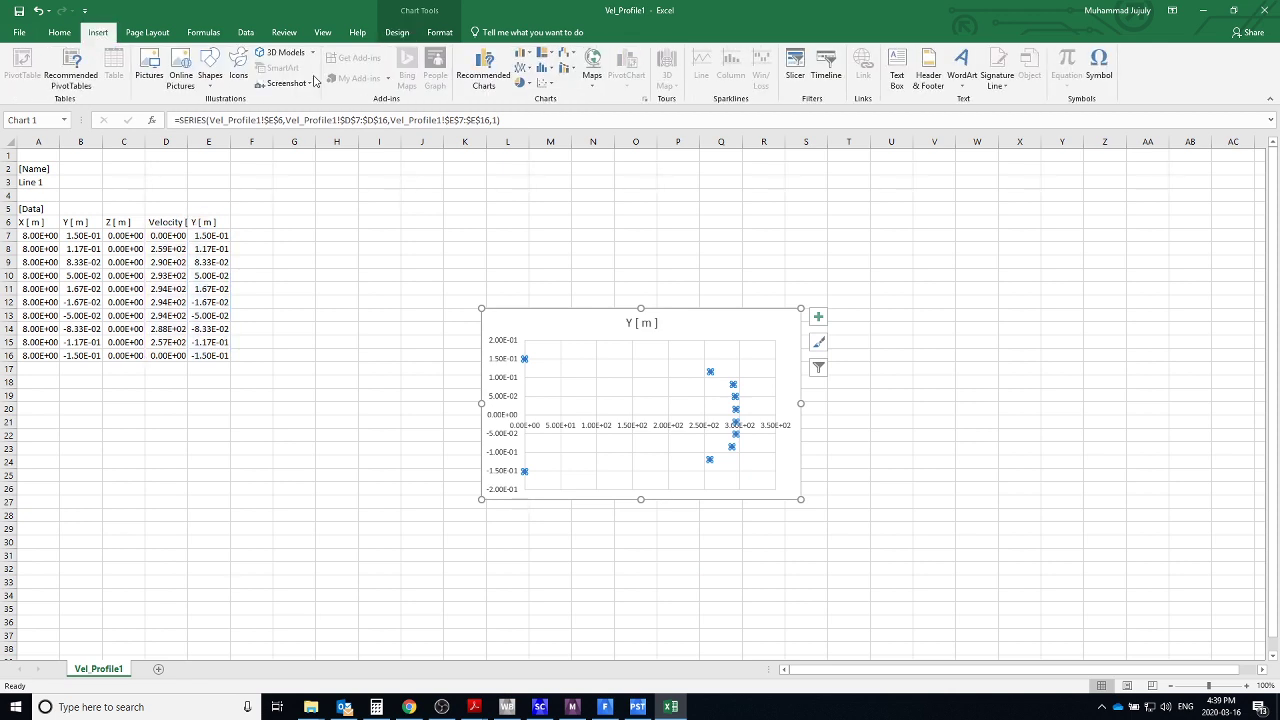
pyautogui.click(545, 82)
pyautogui.click(590, 126)
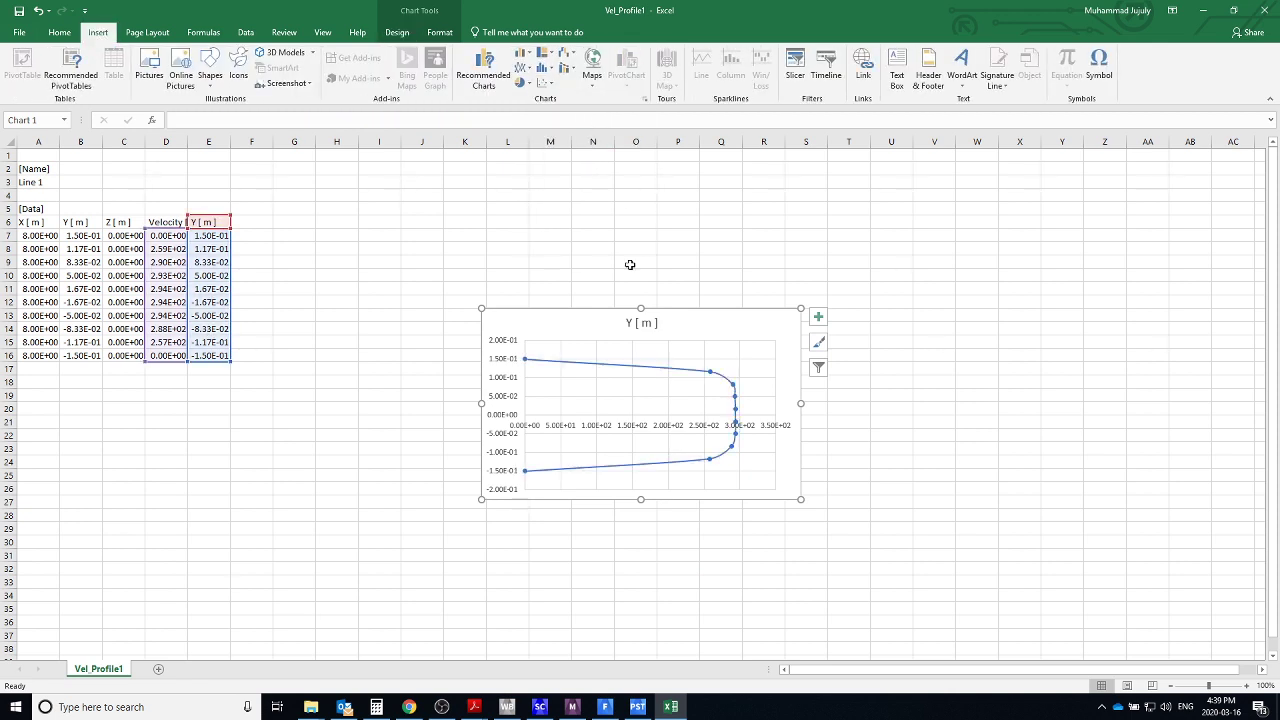
# Move the velocity chart closer to the data table, enlarge it, and deselect it.
pyautogui.moveTo(586, 323); pyautogui.dragTo(543, 251)
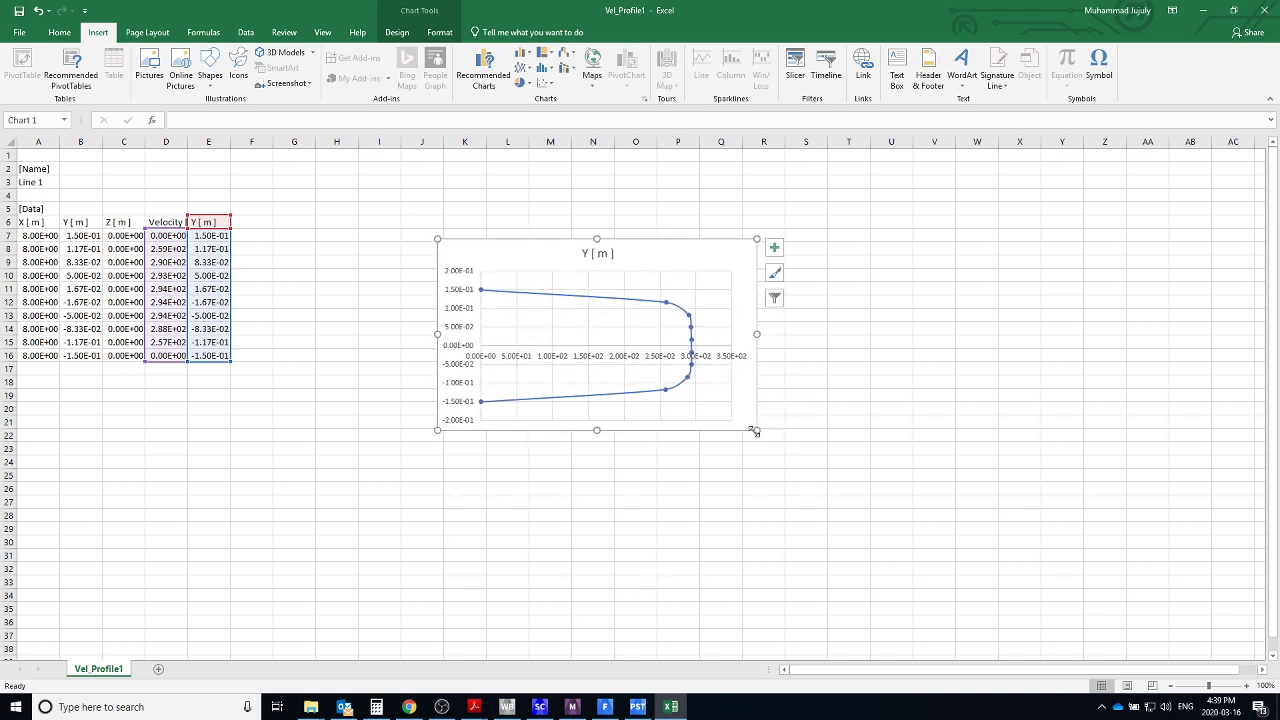
pyautogui.moveTo(757, 430); pyautogui.dragTo(831, 509)
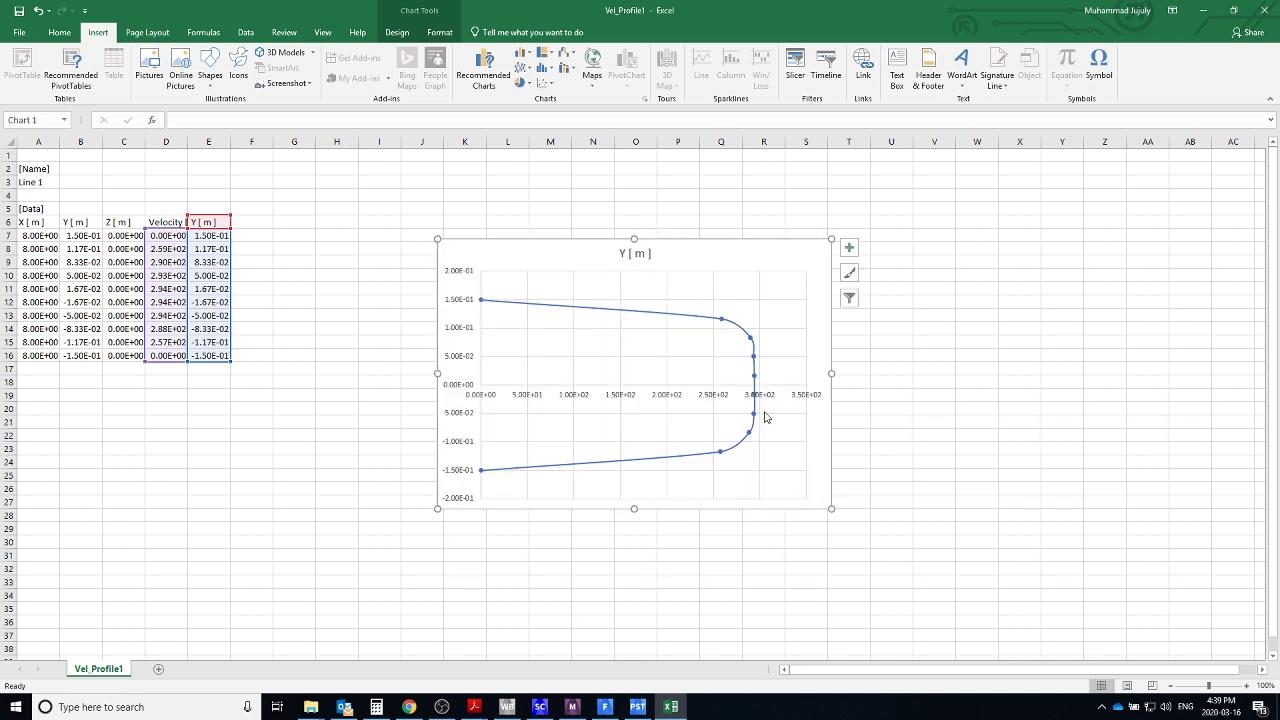
pyautogui.click(384, 264)
# Save a copy of the Vel_Profile1 file in the Documents folder as an Excel Workbook, keeping its name.
pyautogui.click(19, 33)
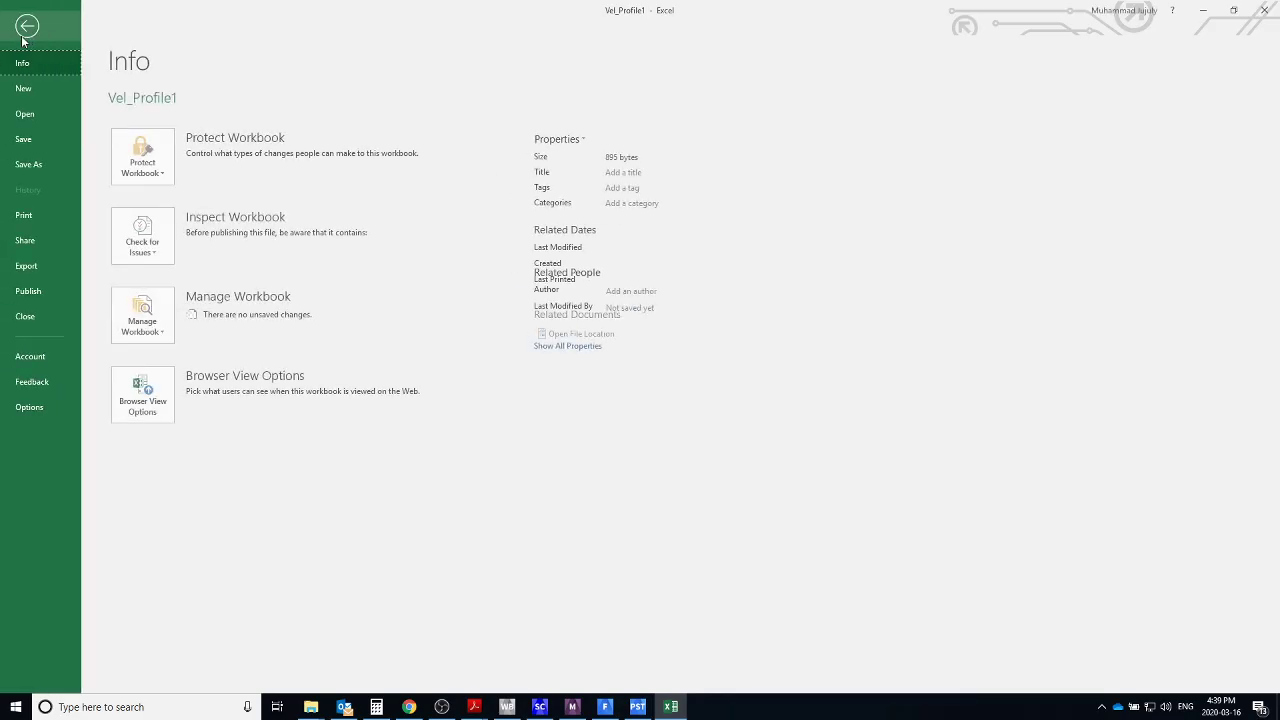
pyautogui.click(32, 164)
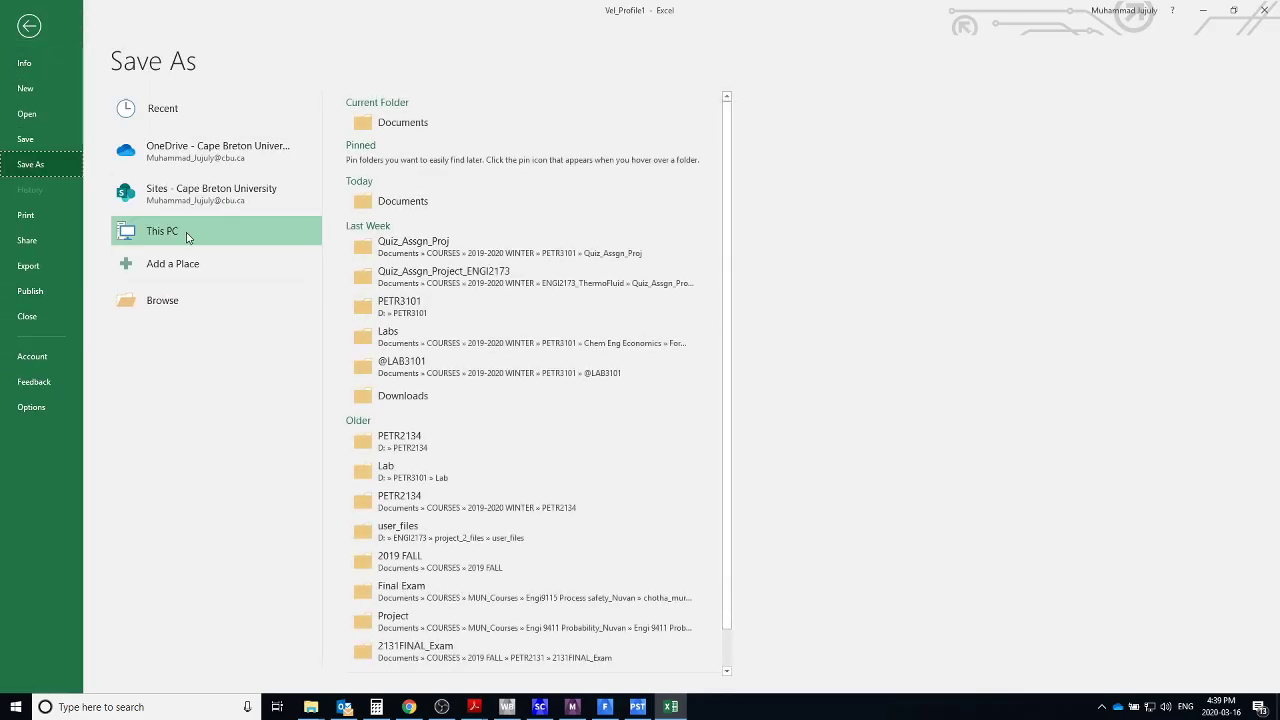
pyautogui.click(183, 299)
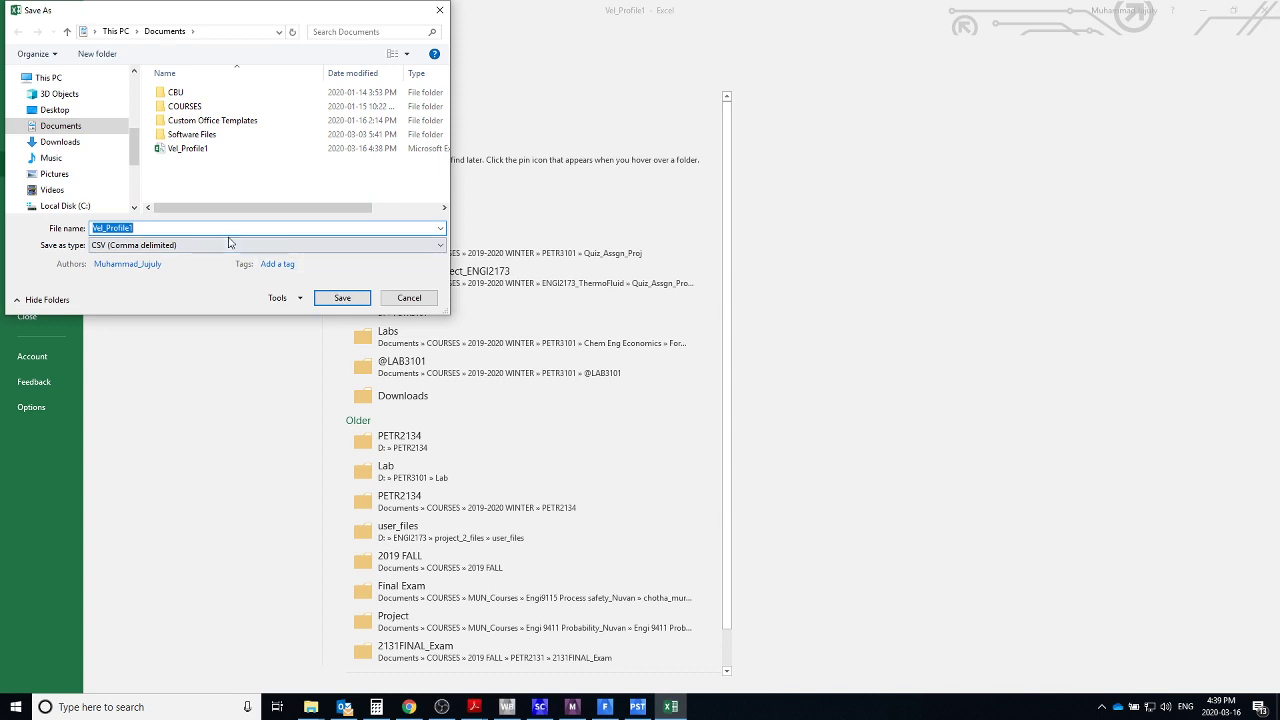
pyautogui.click(229, 245)
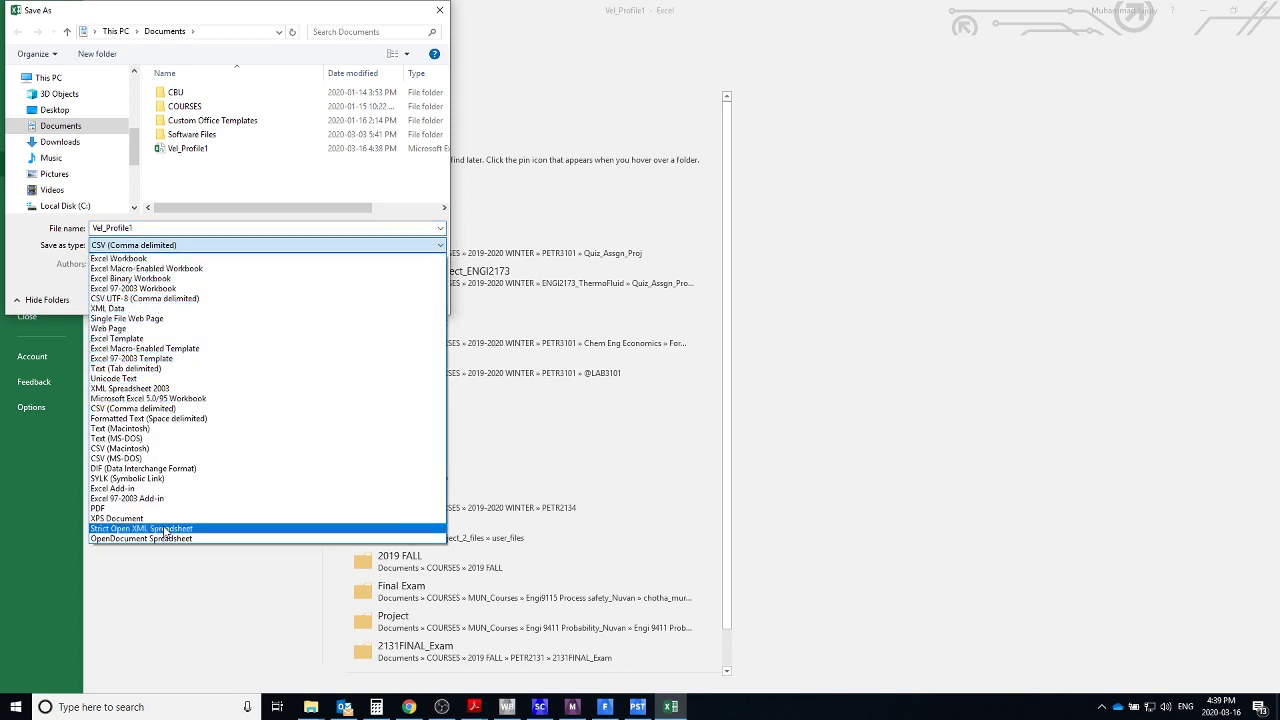
pyautogui.click(134, 260)
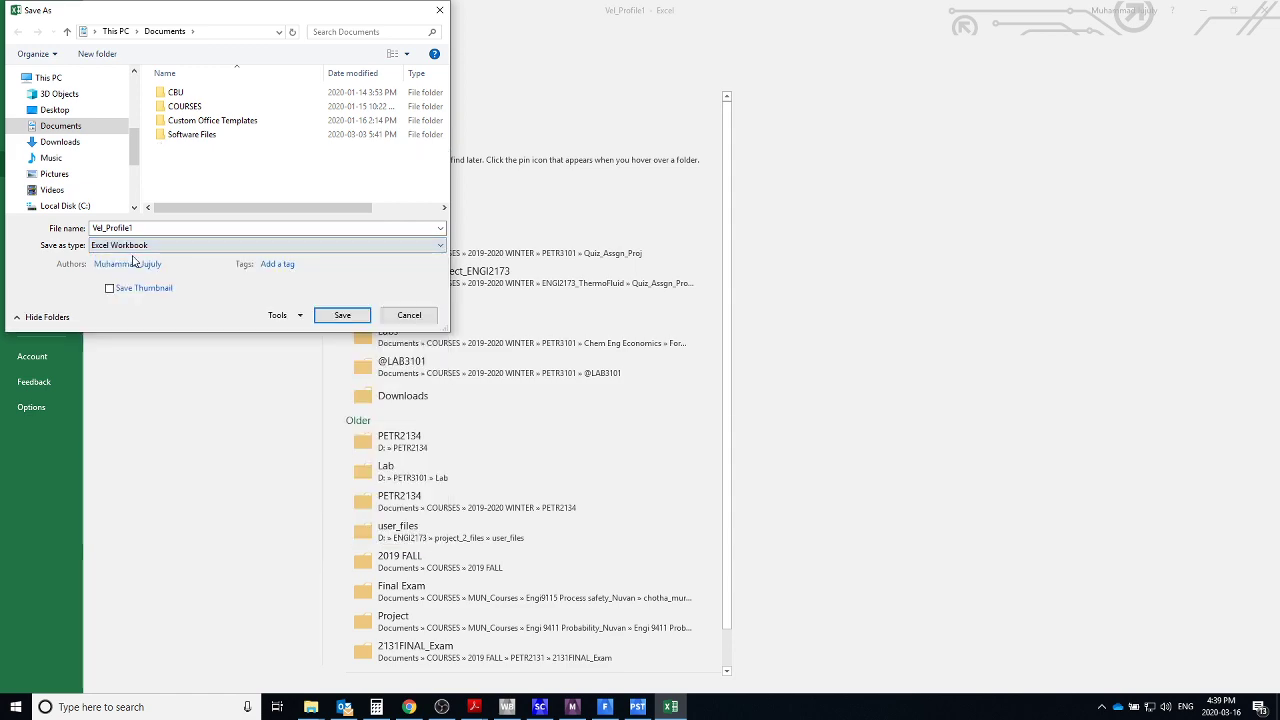
pyautogui.click(342, 316)
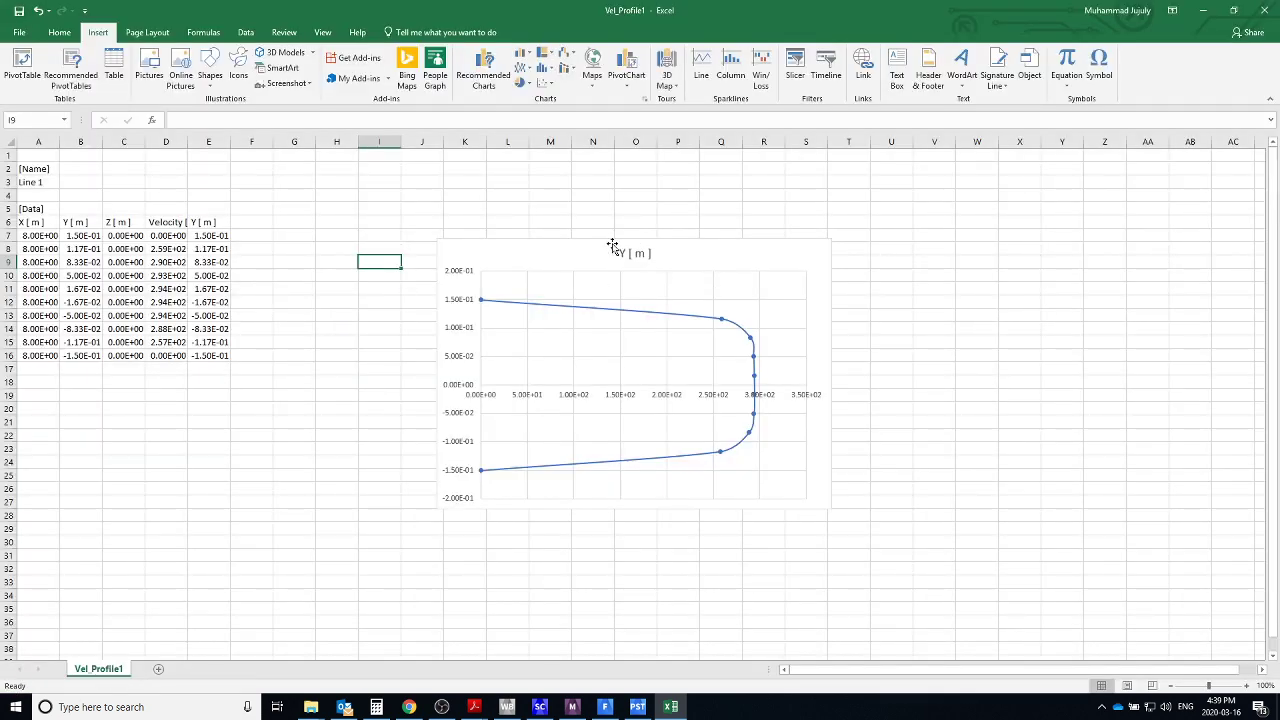
# Close the workbook and reopen the Excel Workbook version of Vel_Profile1 from the Documents folder to check the saved chart.
pyautogui.click(537, 257)
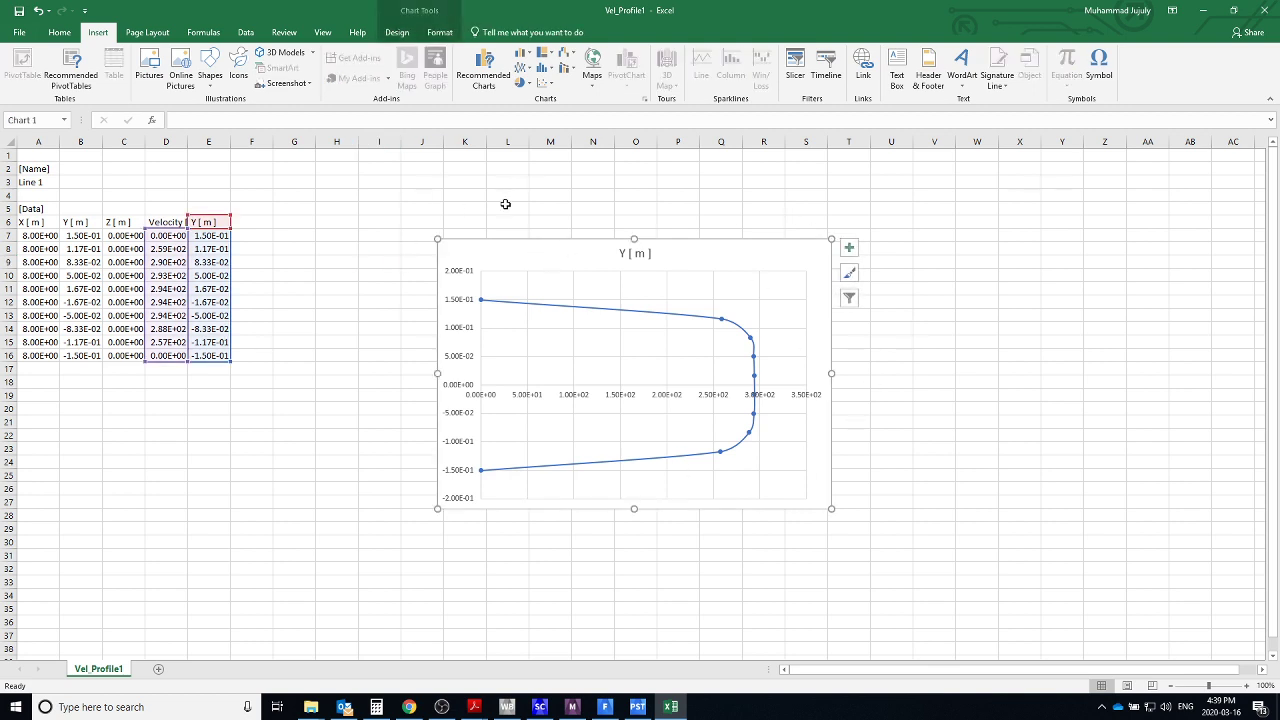
pyautogui.click(674, 318)
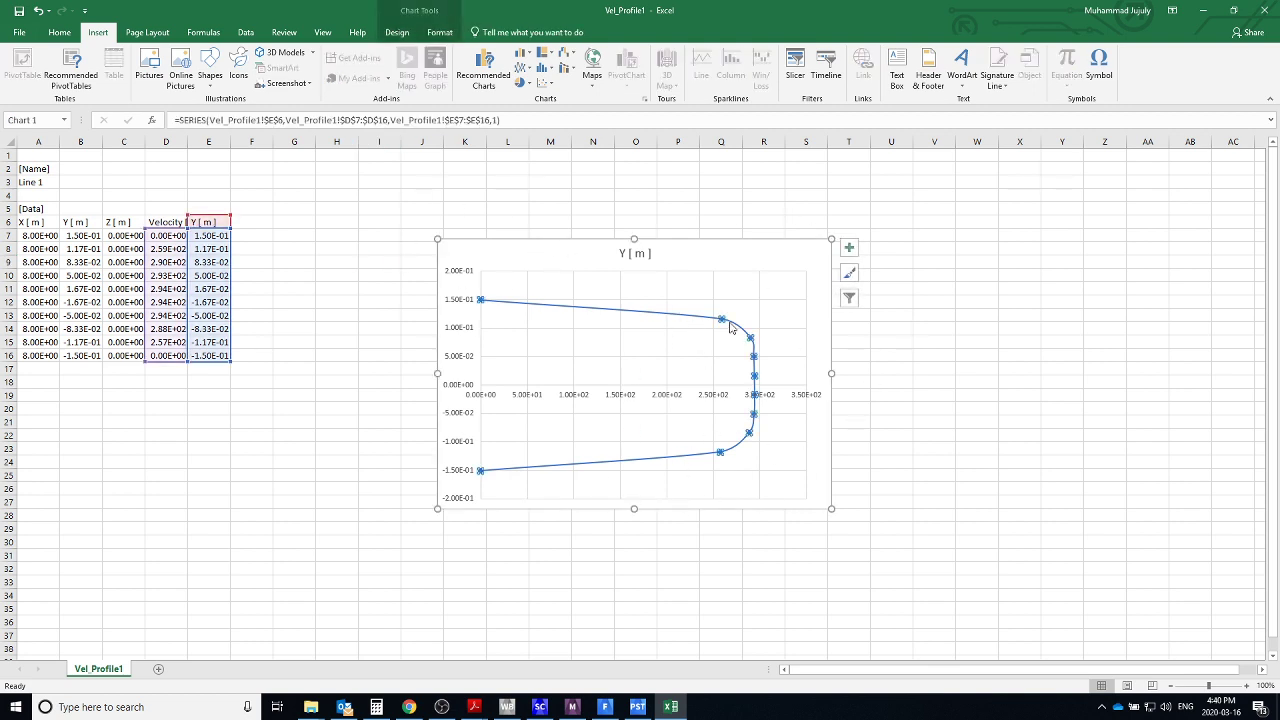
pyautogui.click(938, 421)
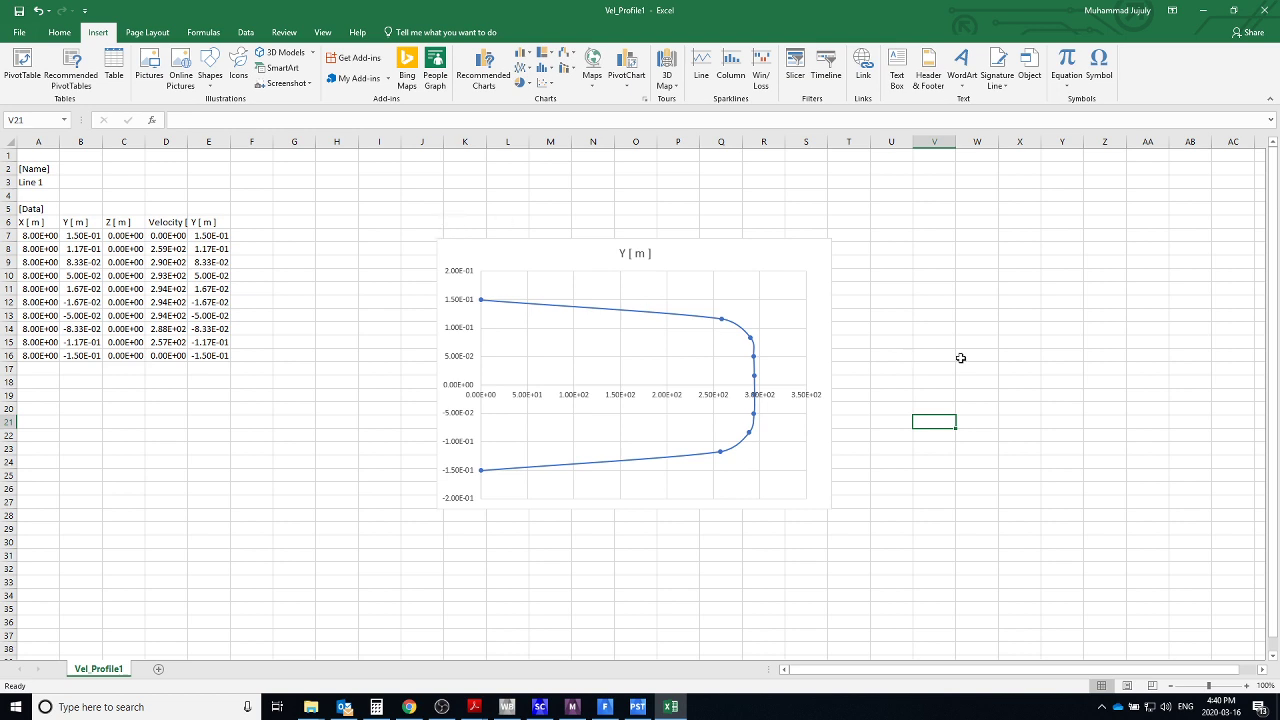
pyautogui.click(1263, 10)
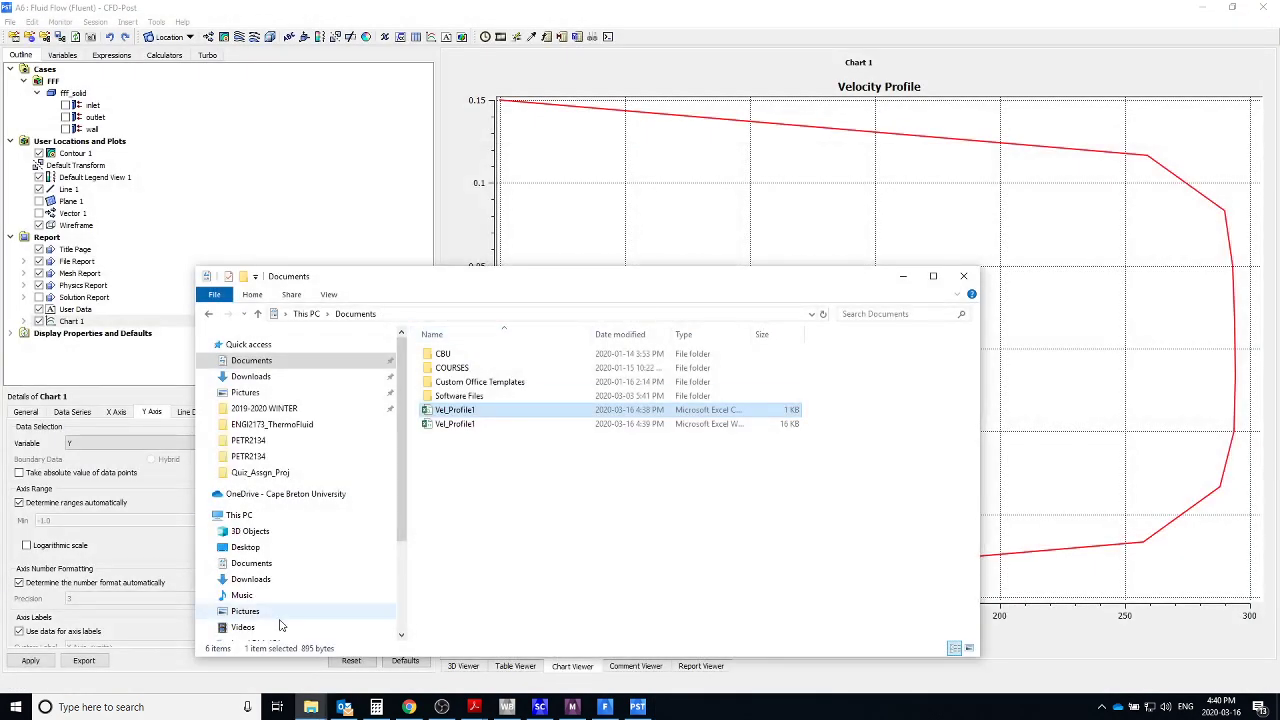
pyautogui.click(486, 522)
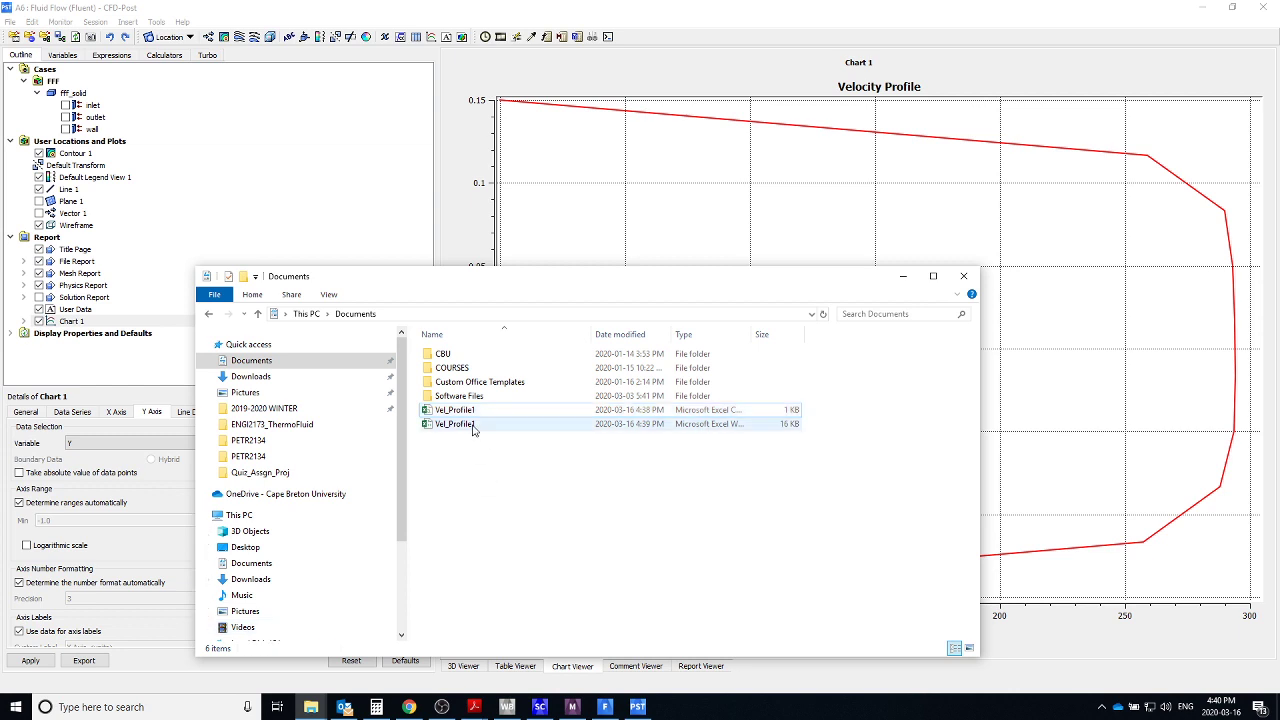
pyautogui.doubleClick(474, 425)
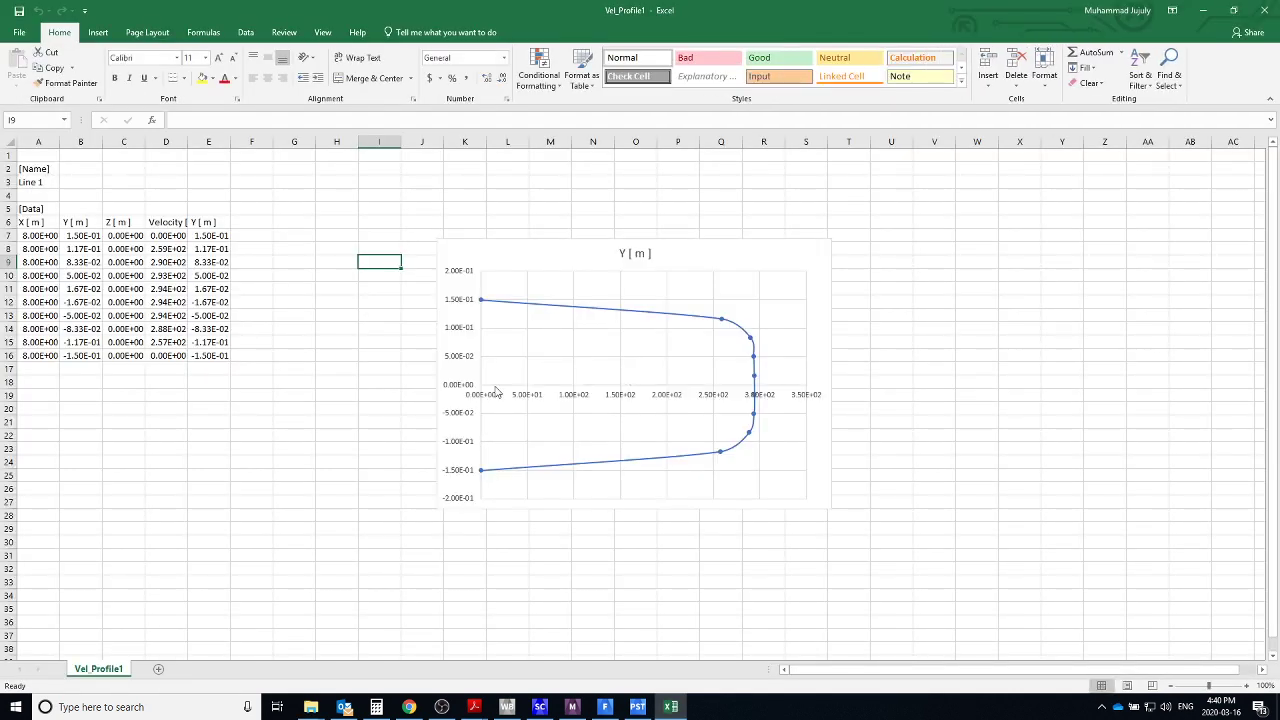
pyautogui.click(328, 370)
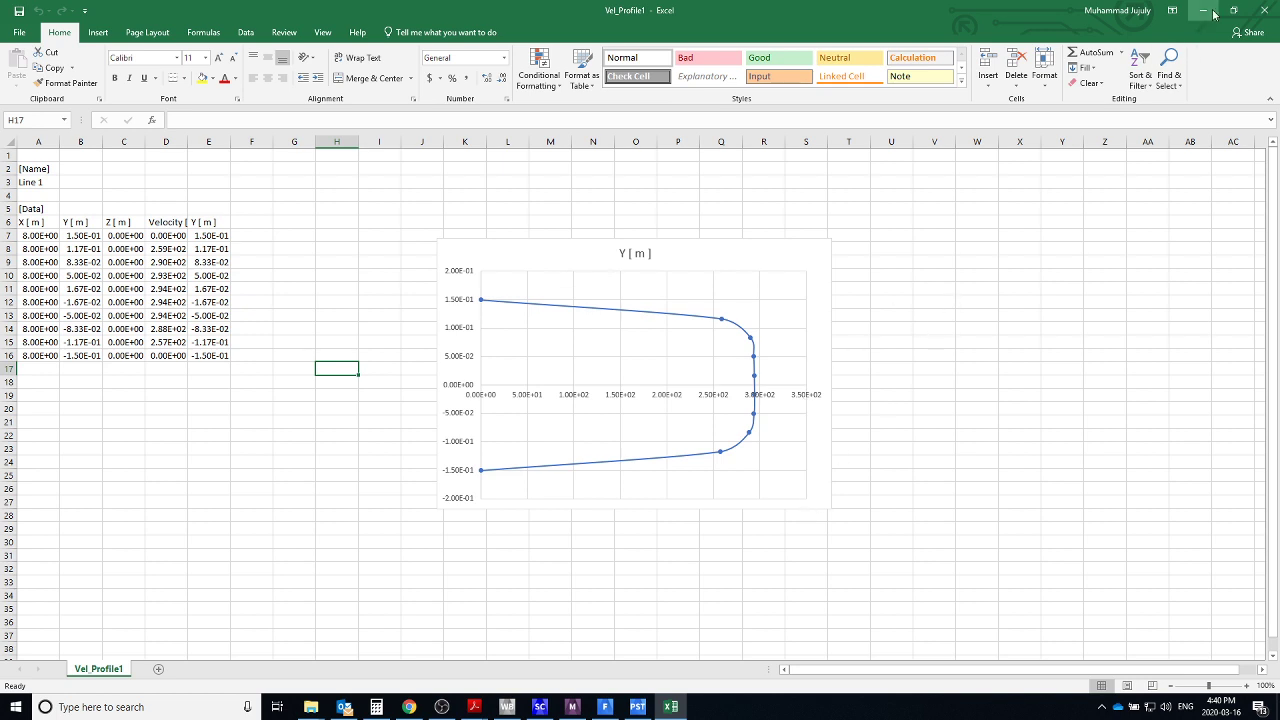
# Switch to Workbench, start saving the project under a new name, and create and open a folder named ANSYS SIM in Documents.
pyautogui.click(636, 706)
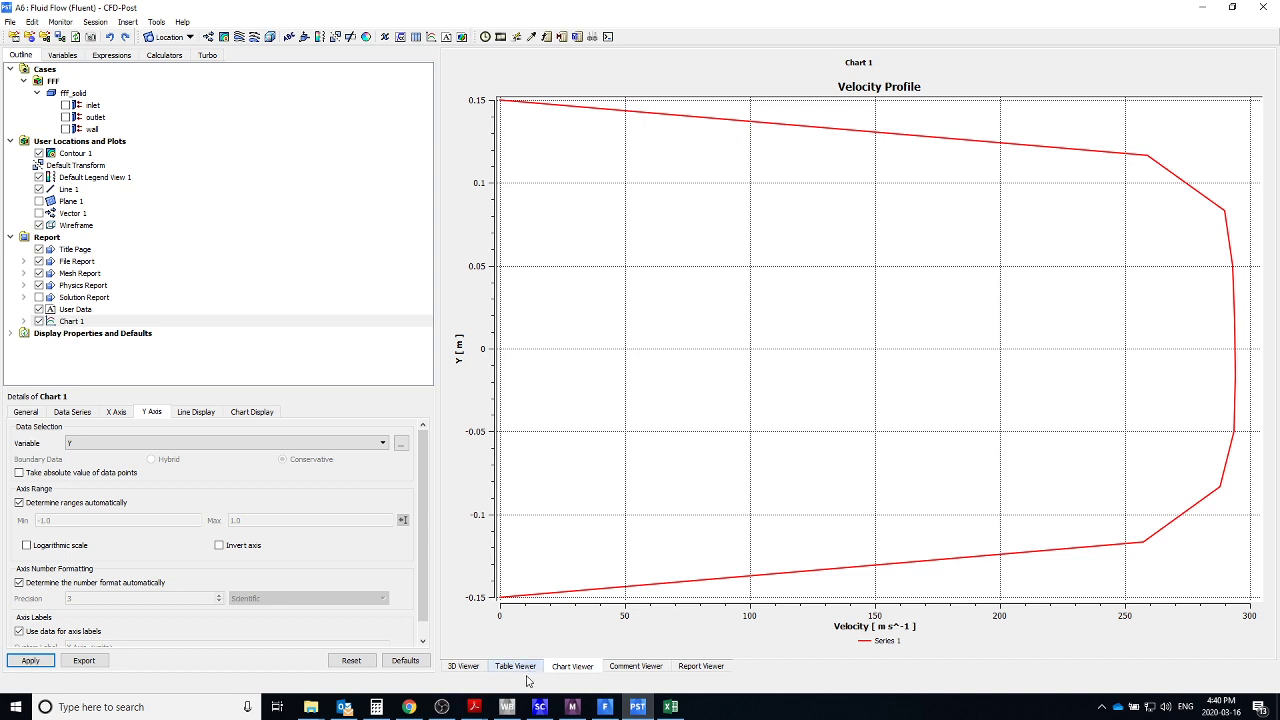
pyautogui.click(507, 707)
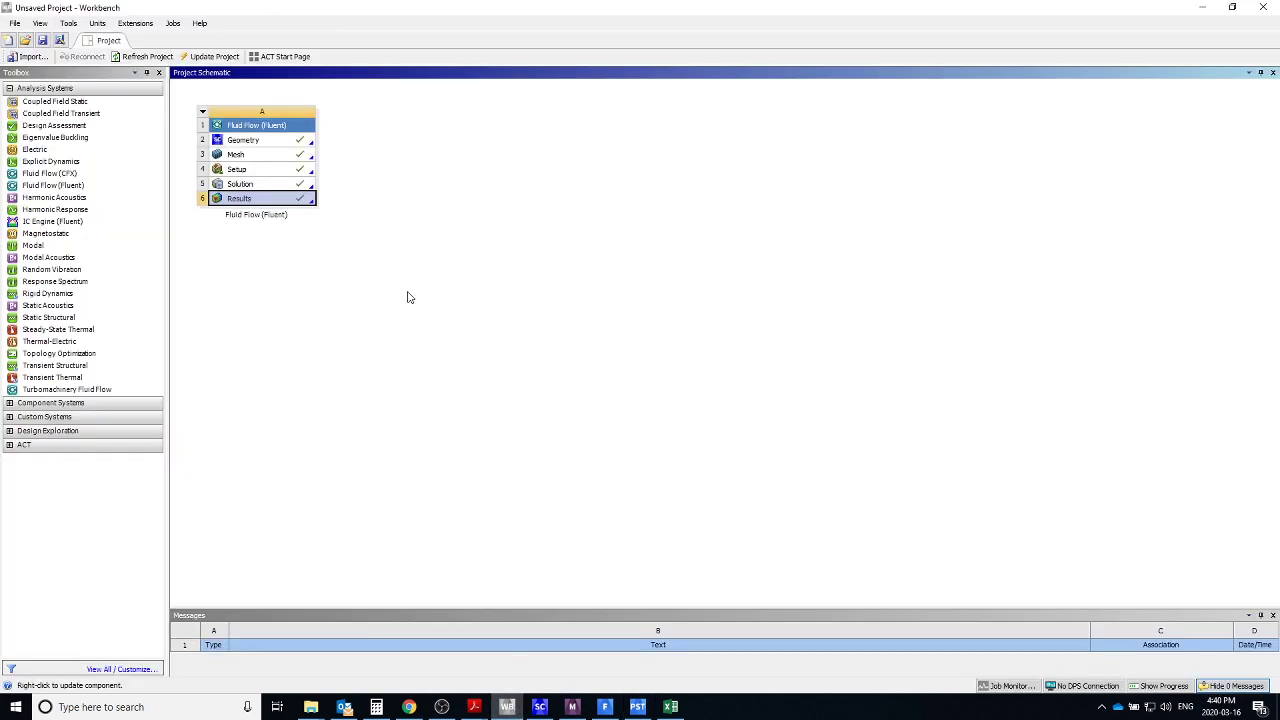
pyautogui.click(14, 24)
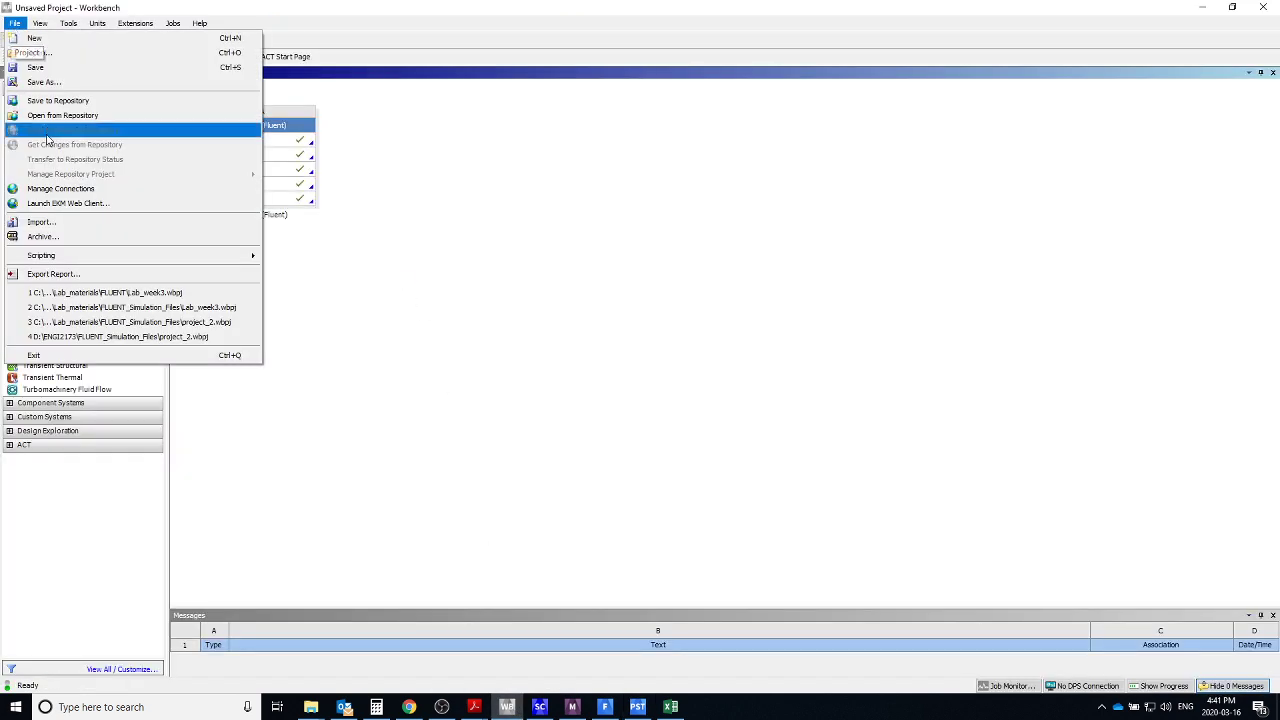
pyautogui.click(40, 80)
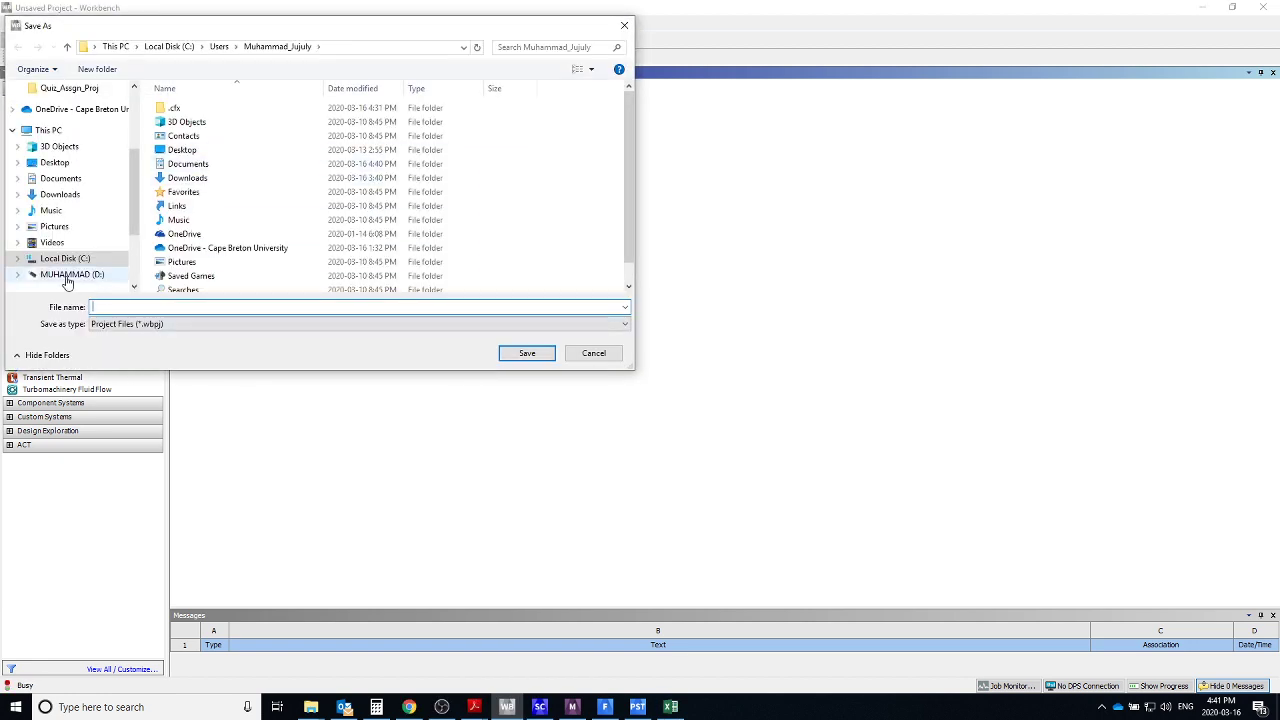
pyautogui.click(62, 178)
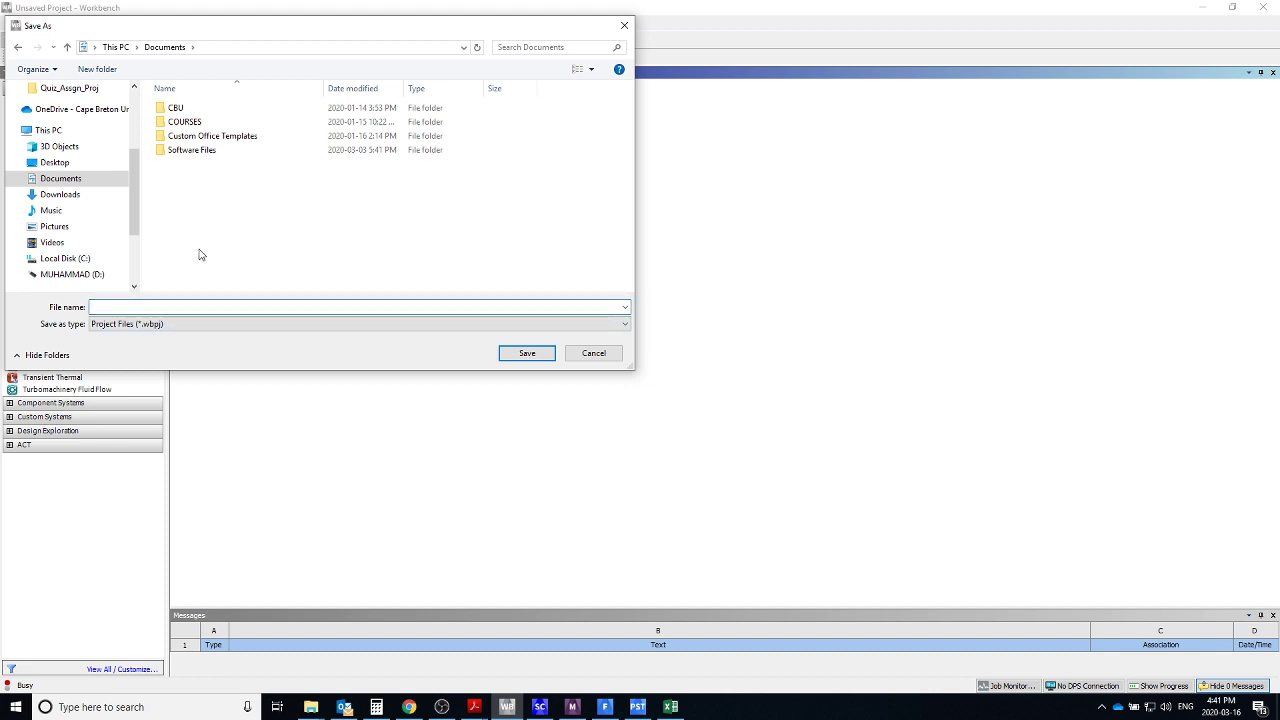
pyautogui.click(175, 306)
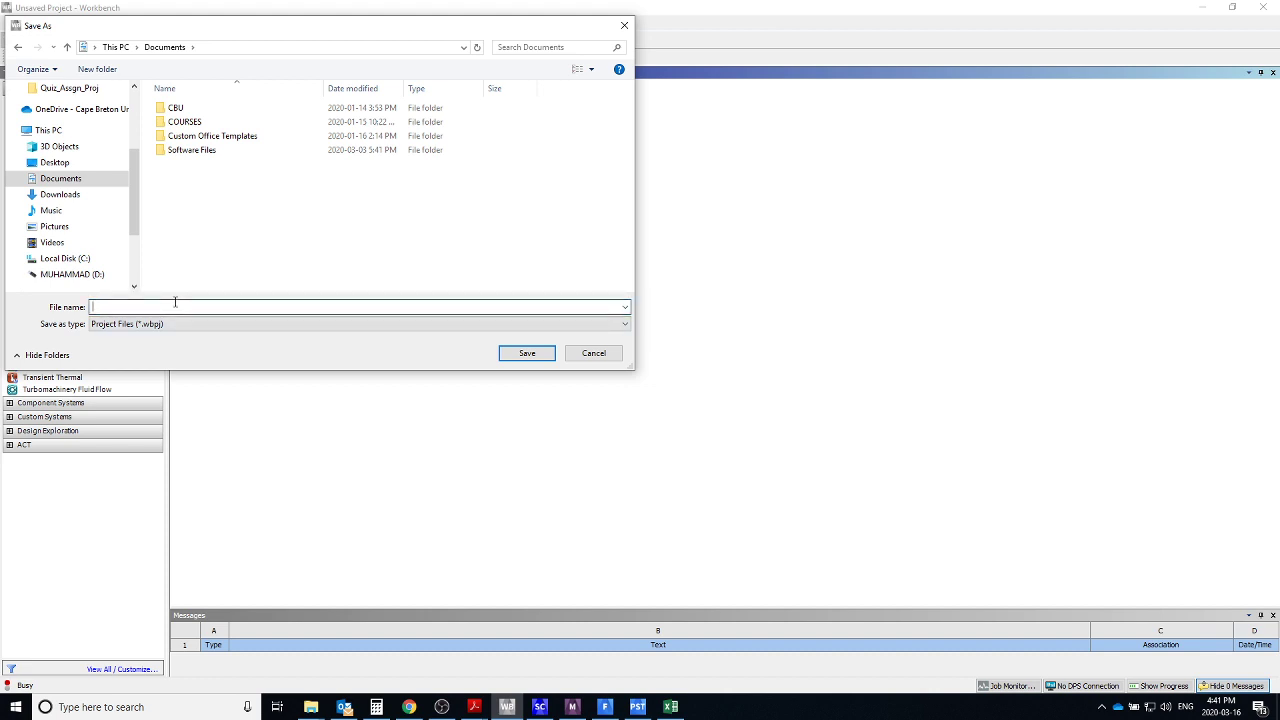
pyautogui.rightClick(186, 208)
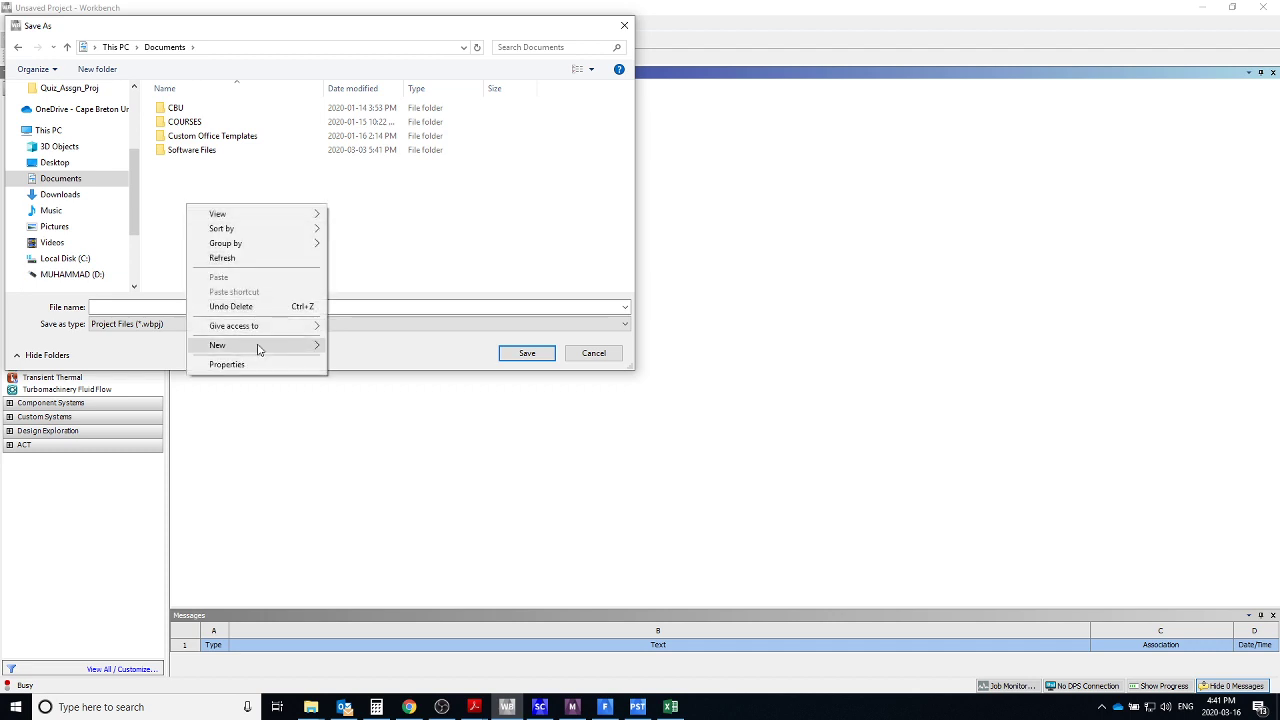
pyautogui.moveTo(258, 349)
pyautogui.click(352, 348)
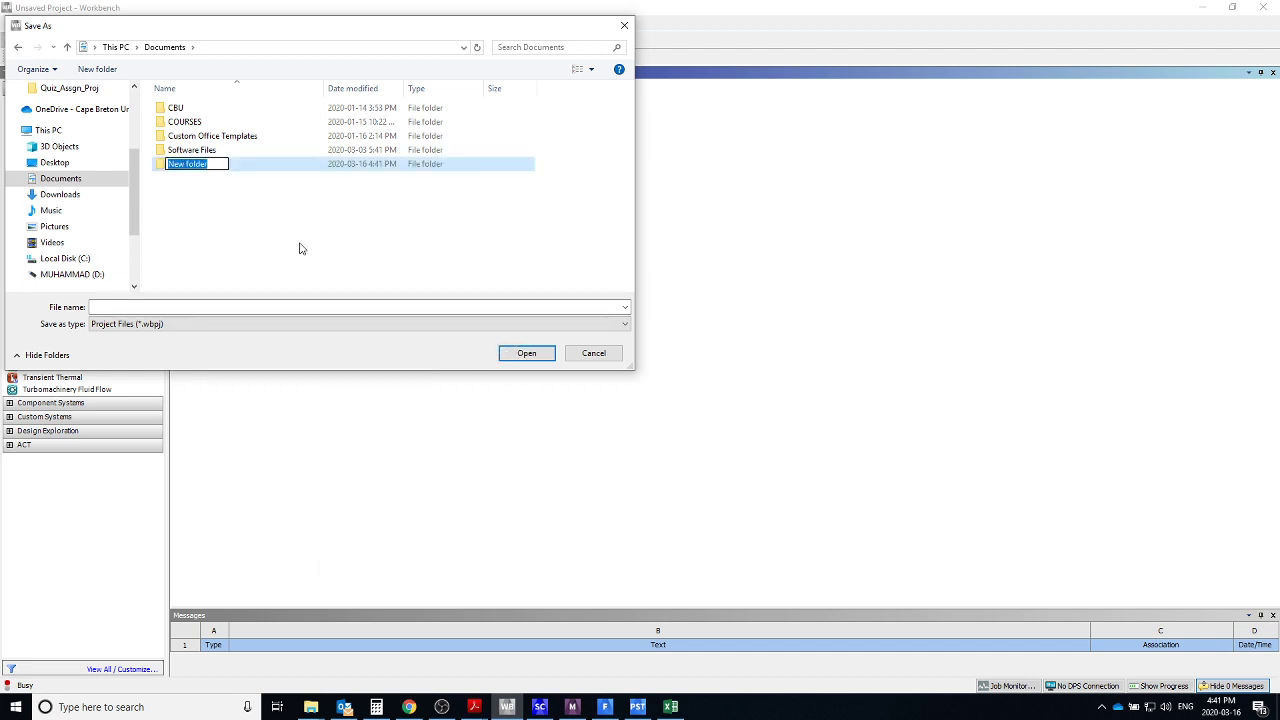
pyautogui.write('ANSYS Sim Fl')
pyautogui.press('BackSpace')
pyautogui.press('BackSpace')
pyautogui.press('BackSpace')
pyautogui.press('BackSpace')
pyautogui.press('BackSpace')
pyautogui.write('SIM')
pyautogui.press('Return')
pyautogui.press('Return')
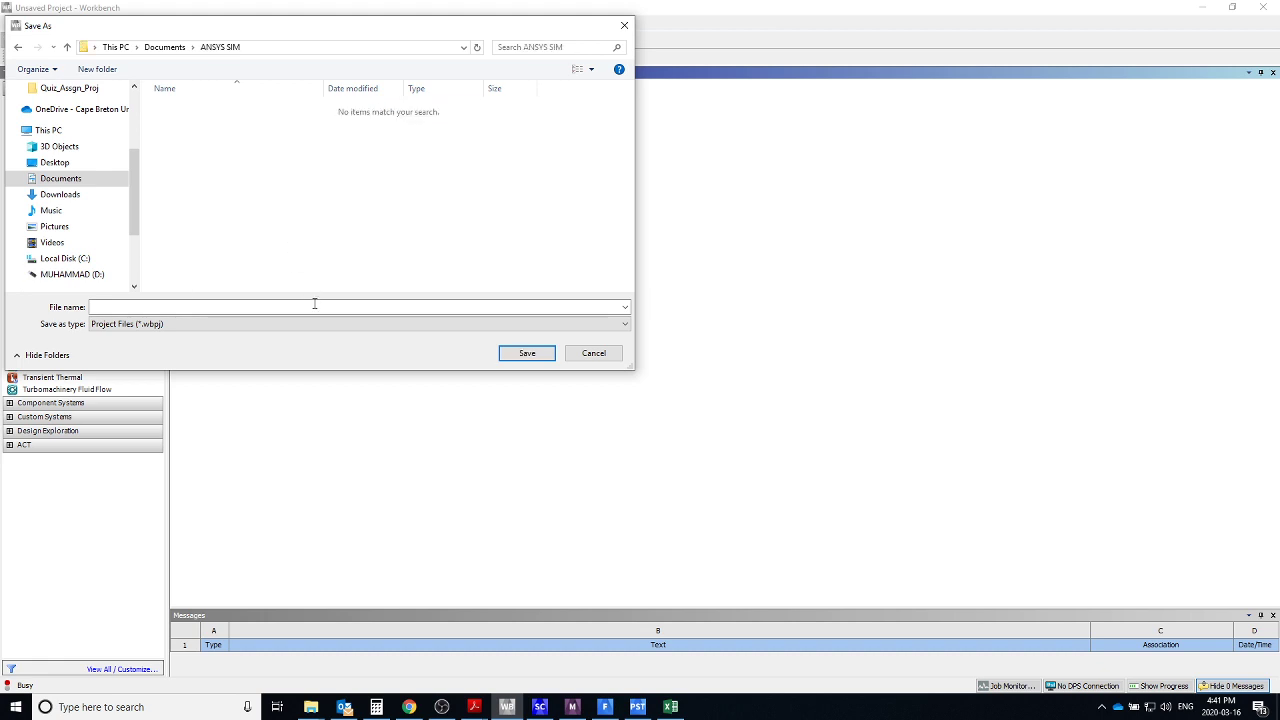
# Save the Workbench project as CH4_SS_8M in the ANSYS SIM folder.
pyautogui.click(317, 306)
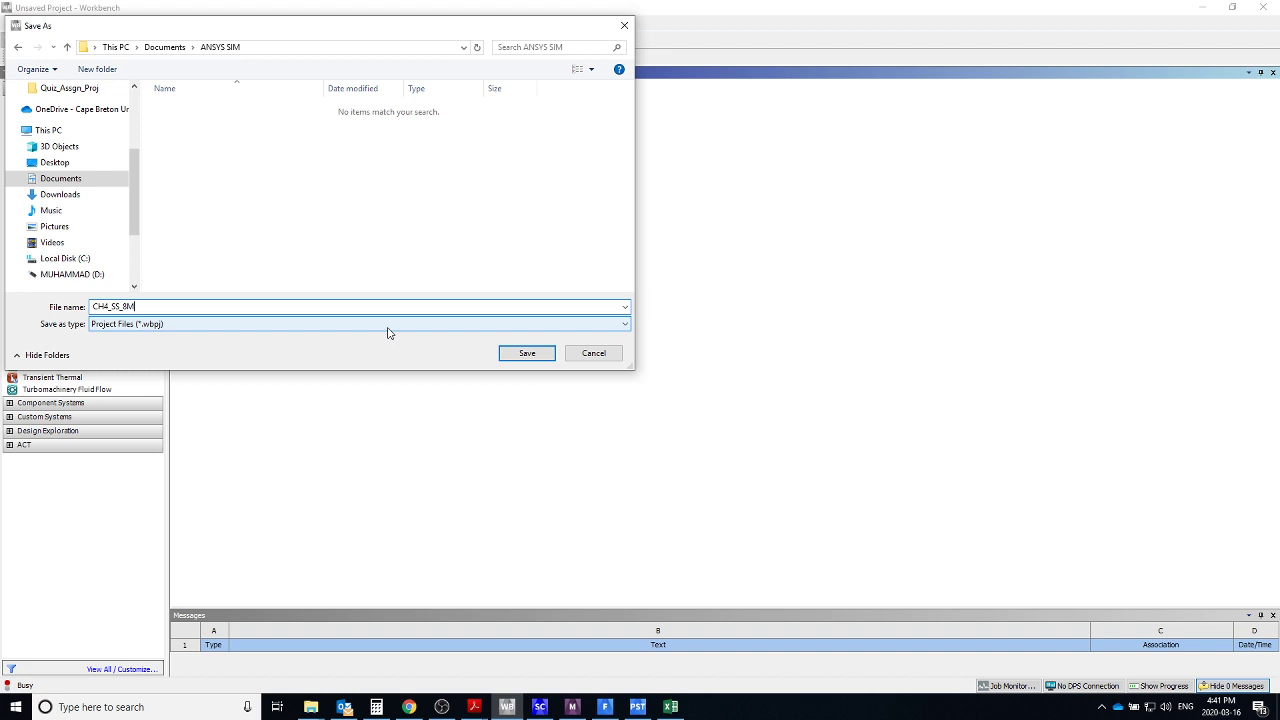
pyautogui.click(523, 350)
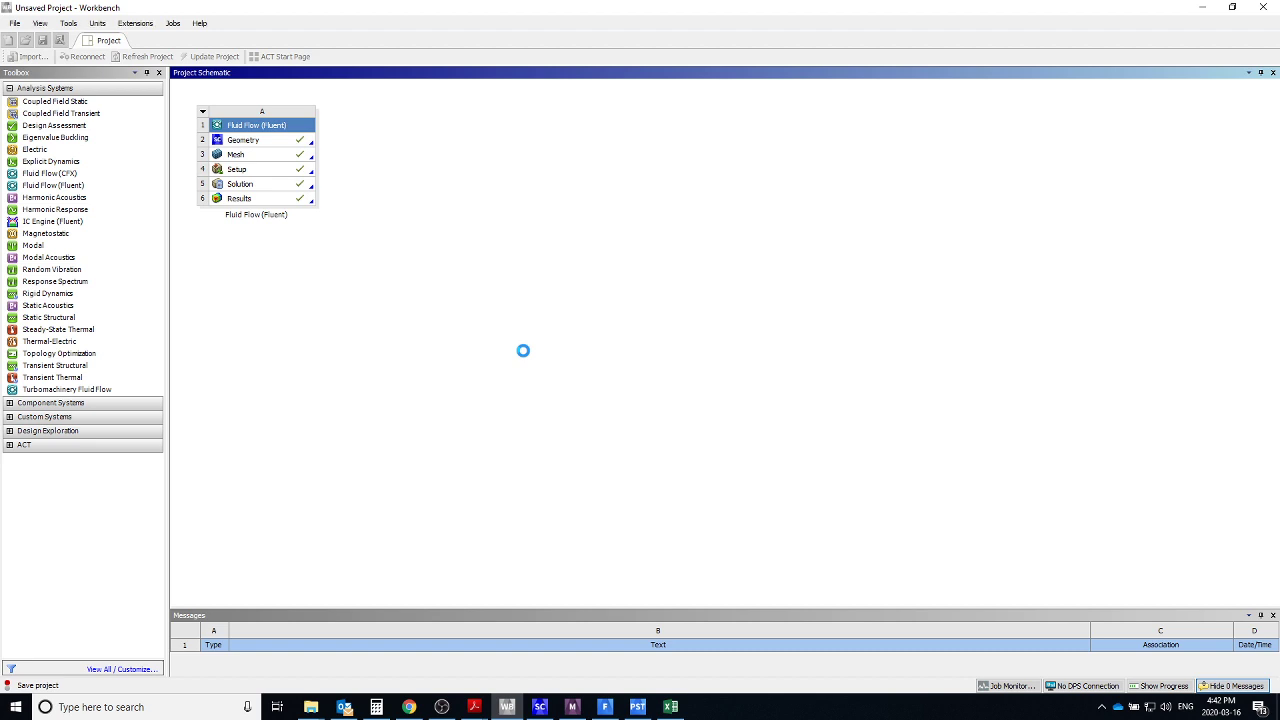
# Switch to the Documents window in File Explorer and open the ANSYS SIM folder to view the saved project files.
pyautogui.moveTo(321, 707)
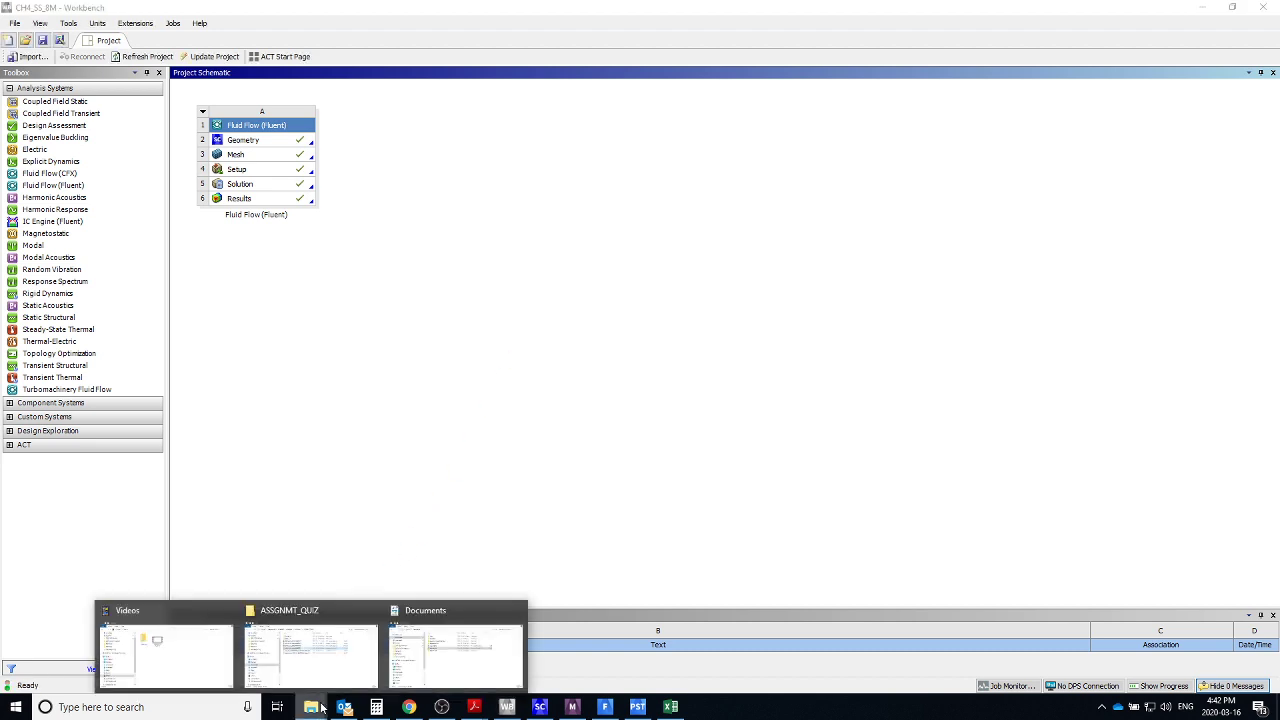
pyautogui.click(463, 674)
pyautogui.click(471, 549)
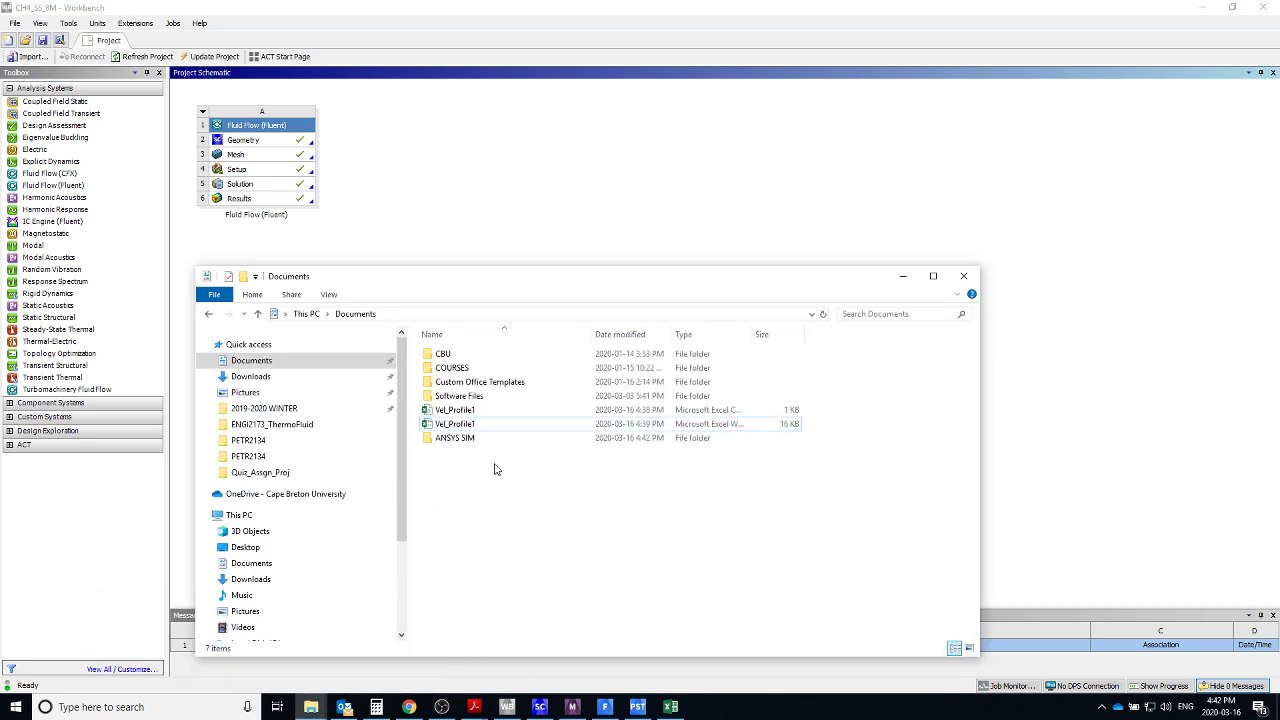
pyautogui.doubleClick(491, 445)
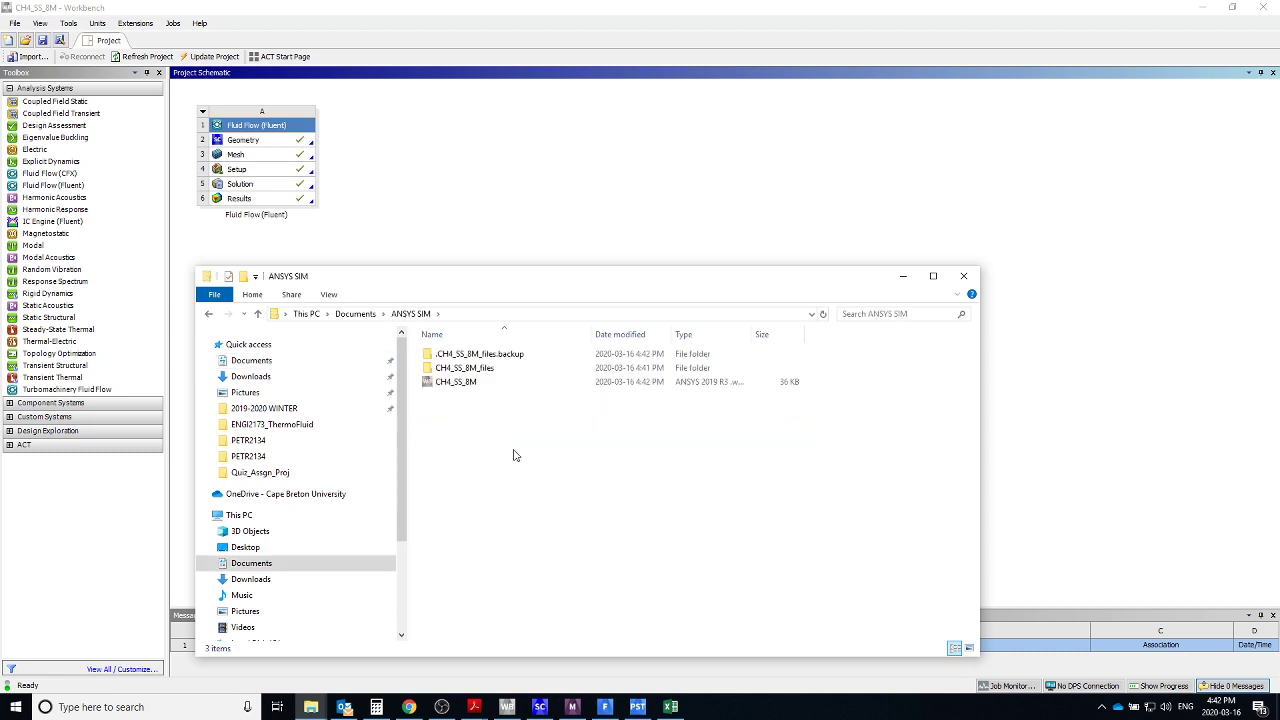
pyautogui.rightClick(560, 474)
pyautogui.click(590, 528)
# Look inside the CH4_SS_8M_files folder, return to ANSYS SIM, and examine the CH4_SS_8M project file alongside its files folder.
pyautogui.doubleClick(470, 368)
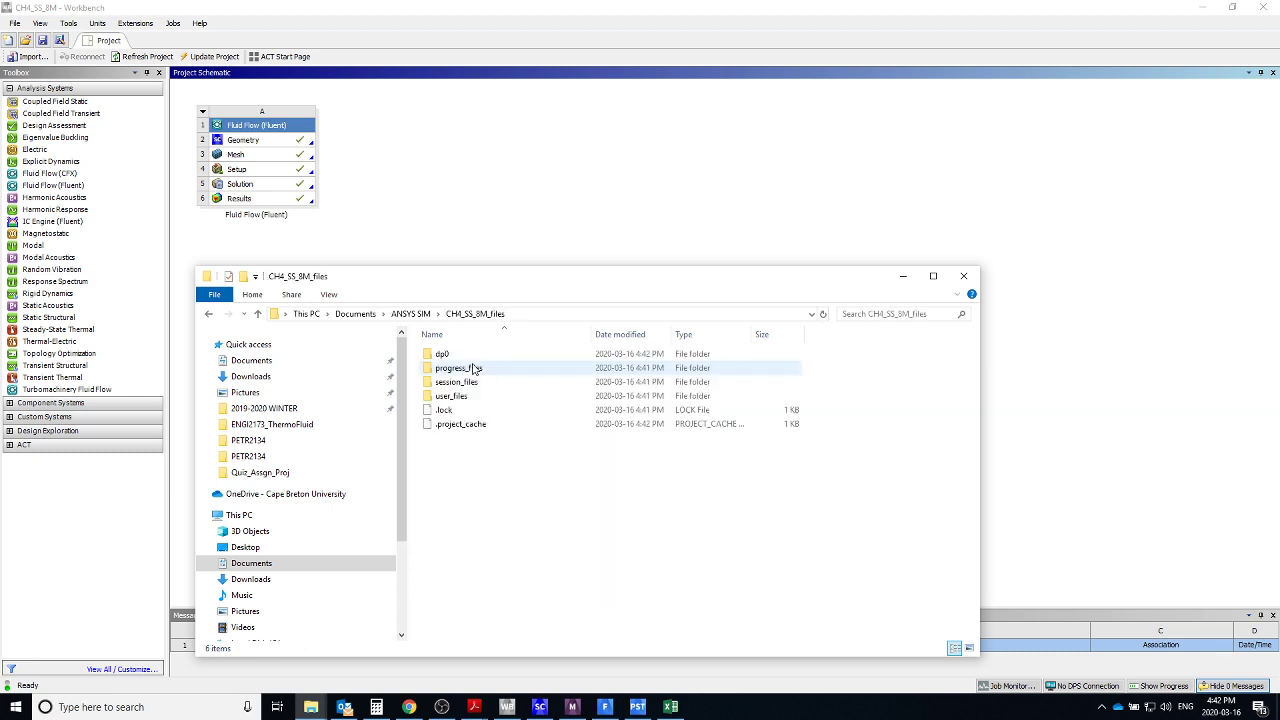
pyautogui.click(410, 314)
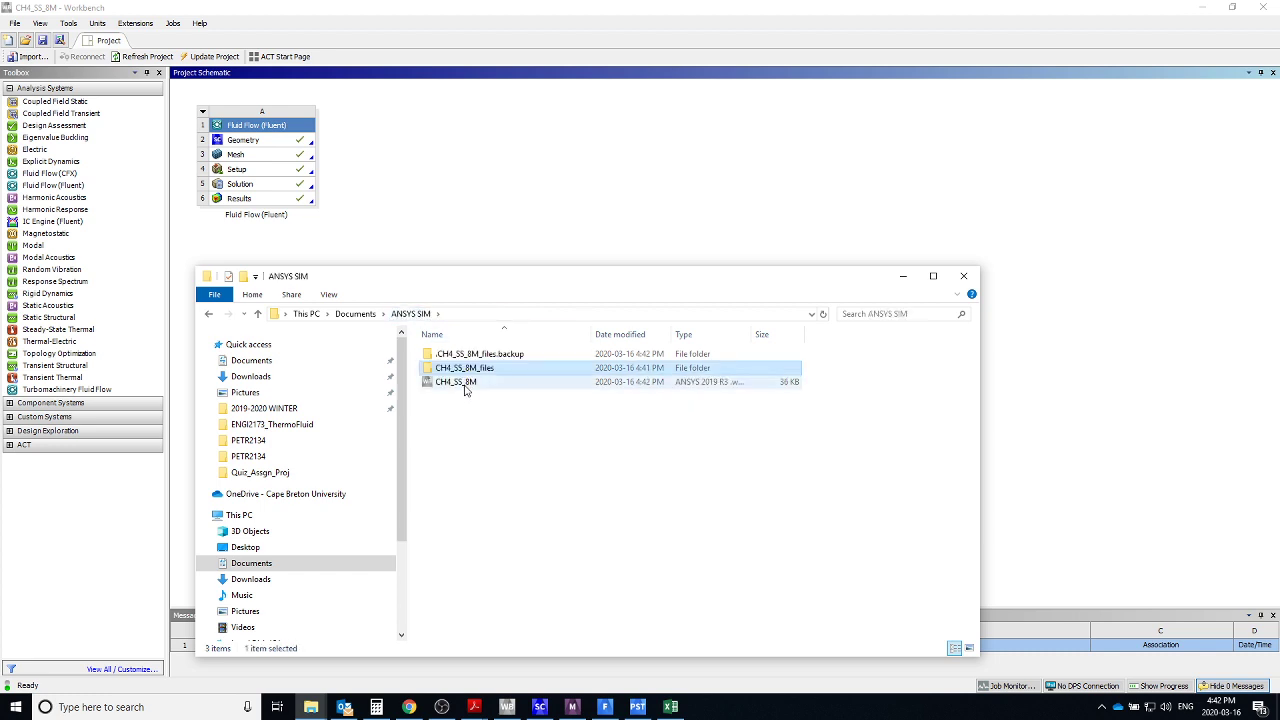
pyautogui.keyDown('ctrl'); pyautogui.click(465, 385); pyautogui.keyUp('ctrl')
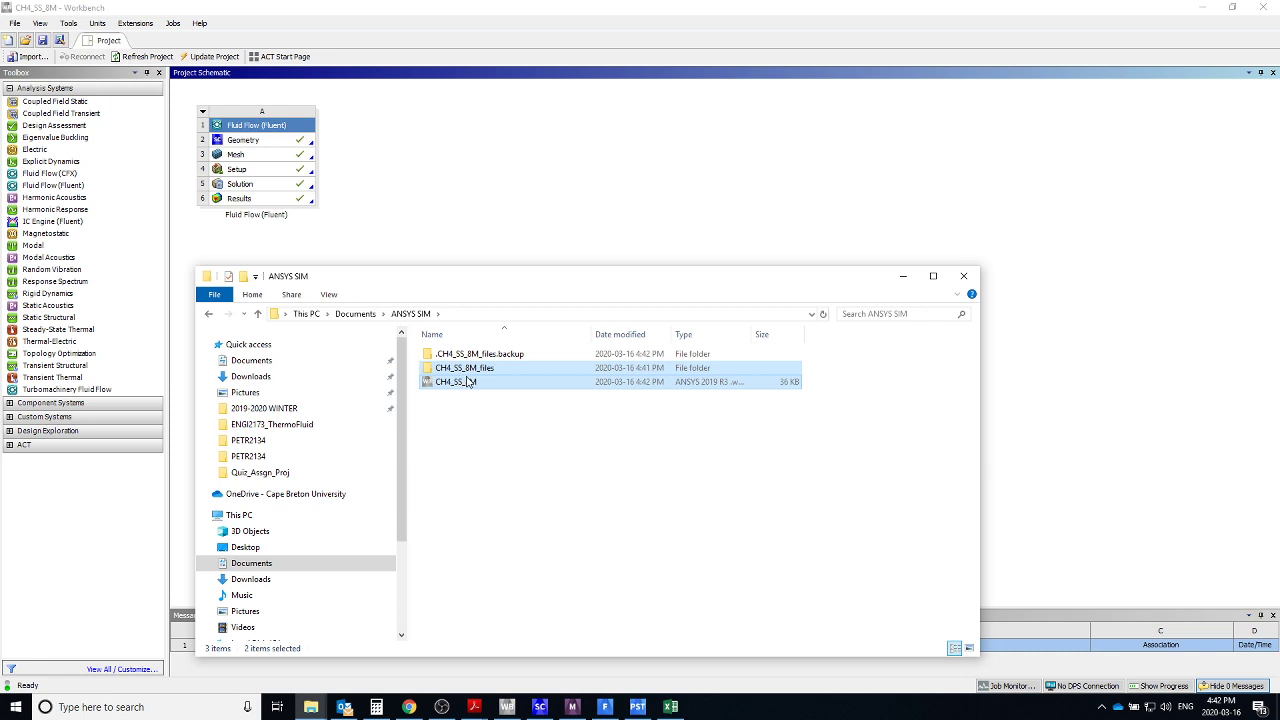
pyautogui.click(475, 424)
pyautogui.click(473, 386)
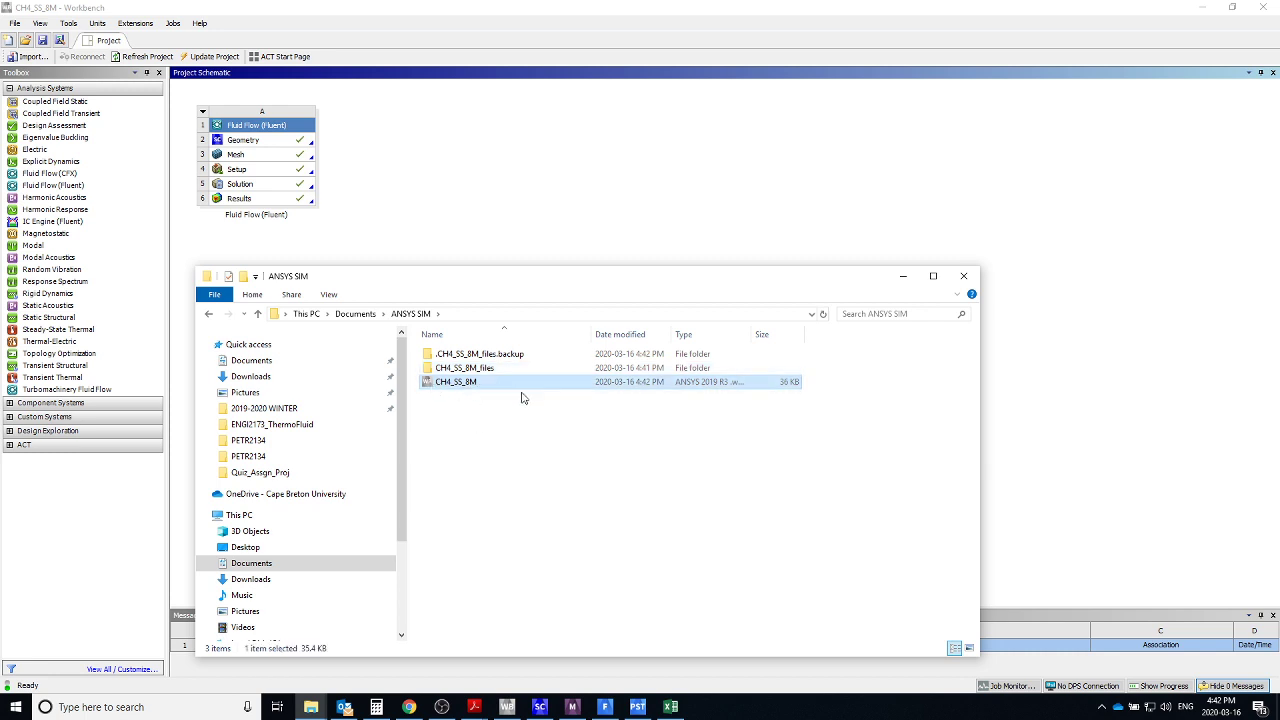
pyautogui.click(472, 372)
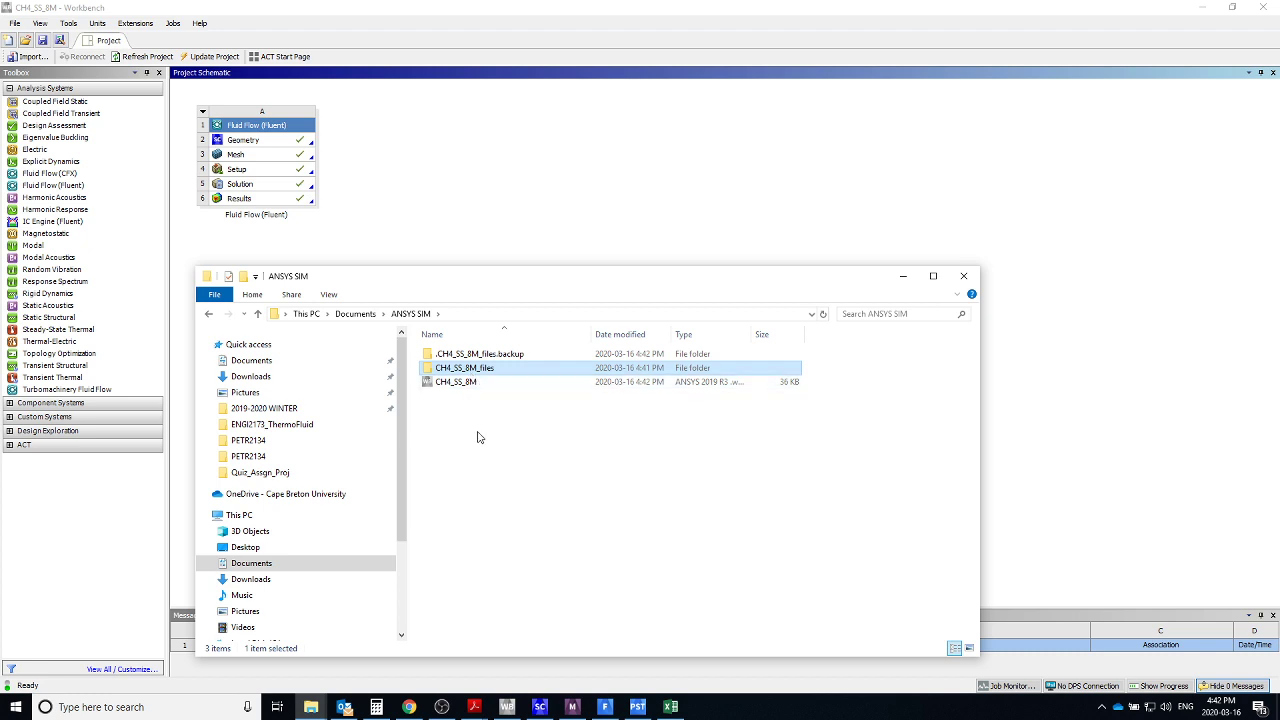
# Browse the progress_files subfolder inside CH4_SS_8M_files, then return to the CH4_SS_8M_files folder.
pyautogui.doubleClick(482, 372)
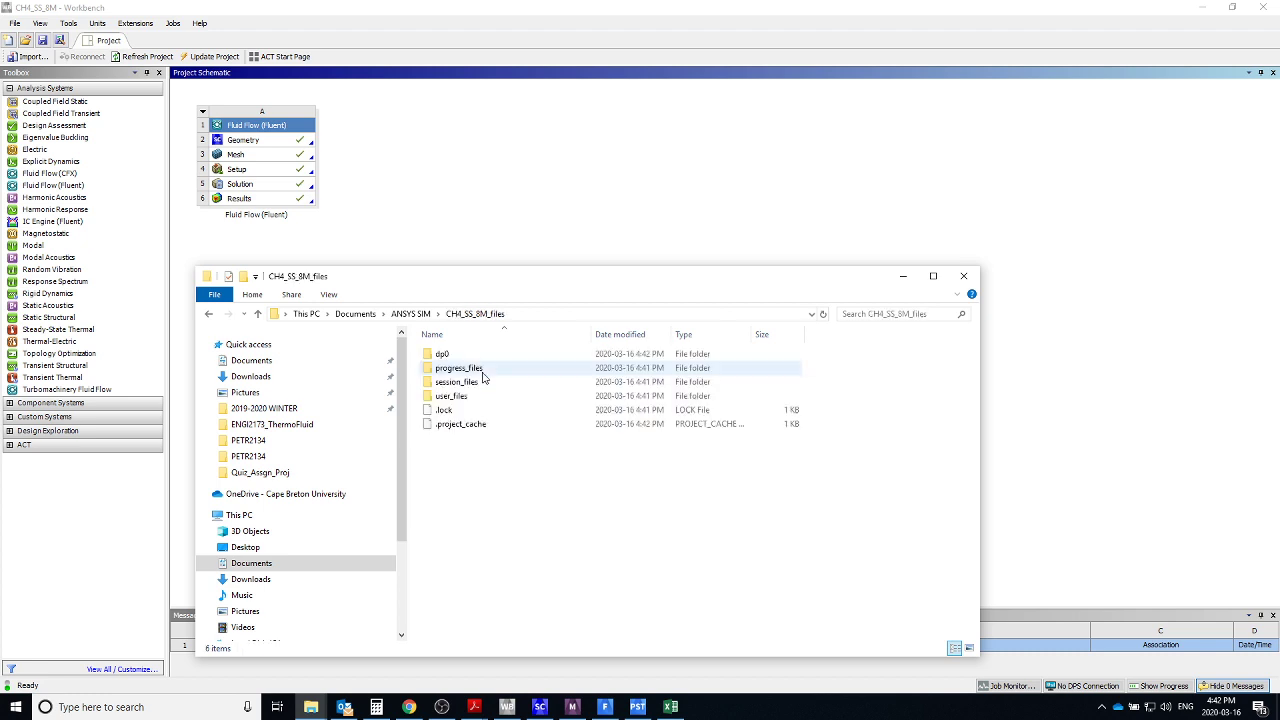
pyautogui.doubleClick(462, 369)
pyautogui.doubleClick(447, 358)
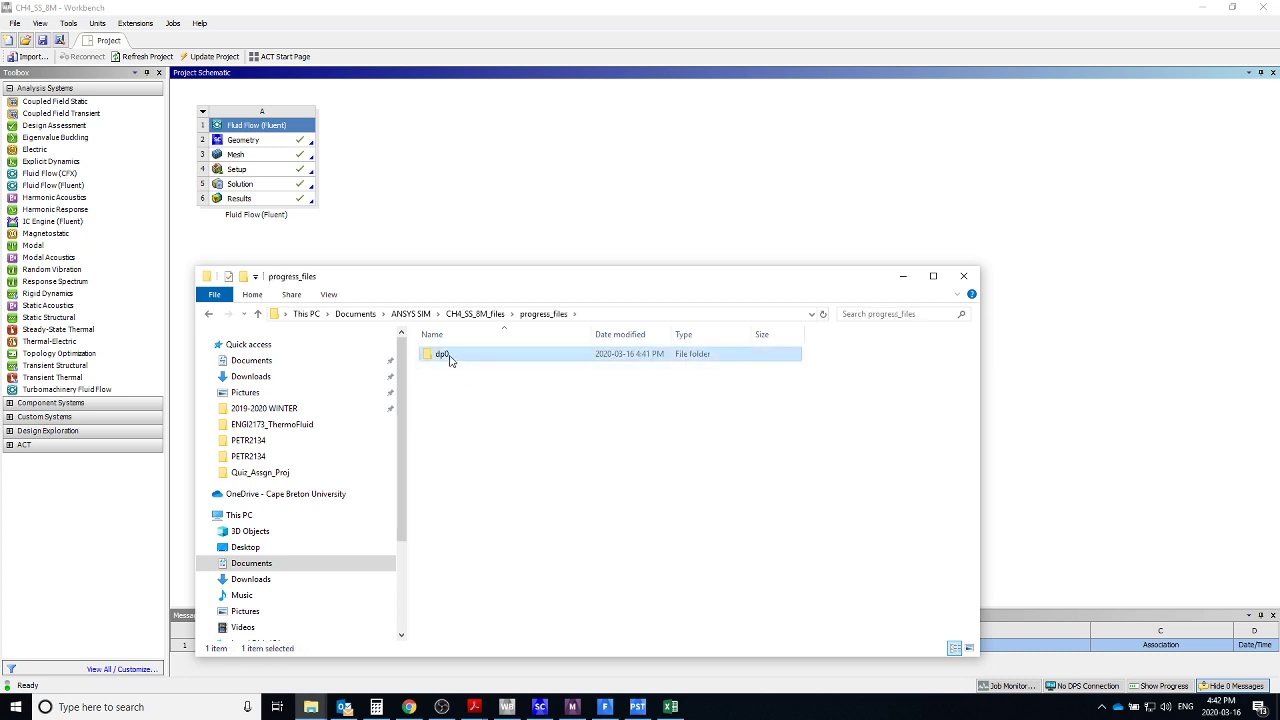
pyautogui.click(546, 314)
pyautogui.click(494, 316)
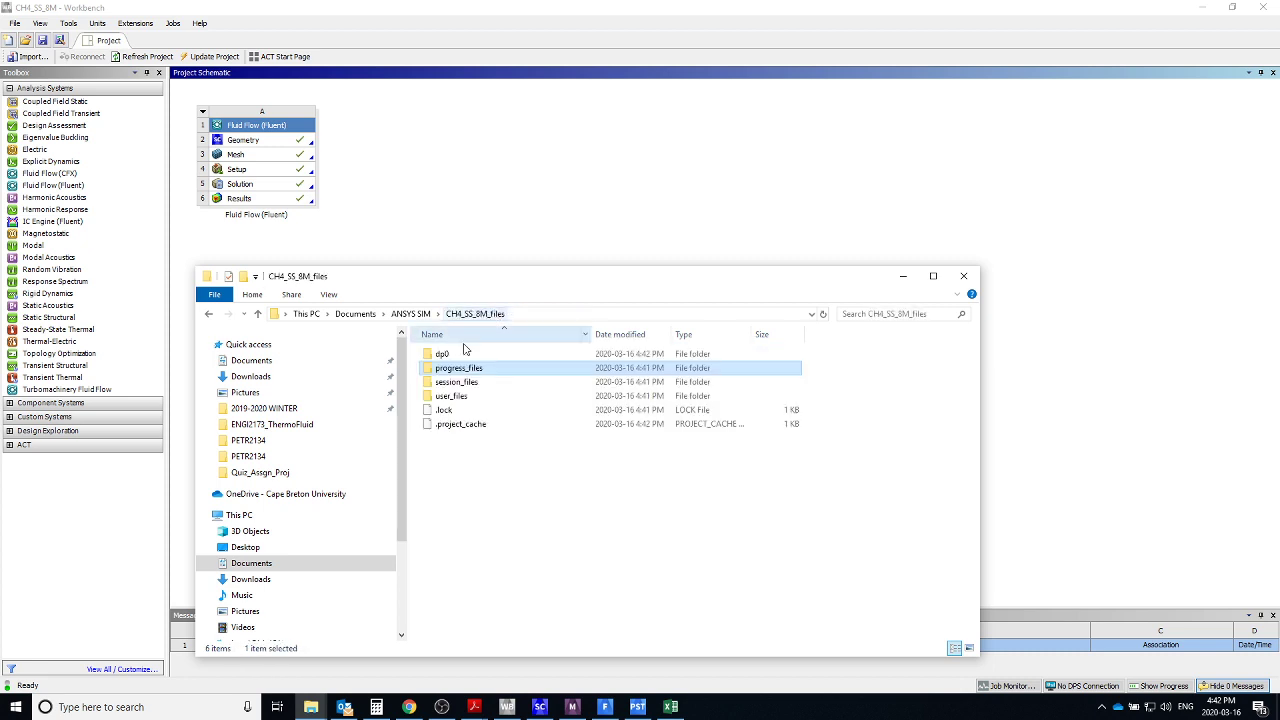
# Check the user_files folder, and open dp0 > FFF > Fluent inside CH4_SS_8M_files to examine the stored Fluent files.
pyautogui.doubleClick(463, 401)
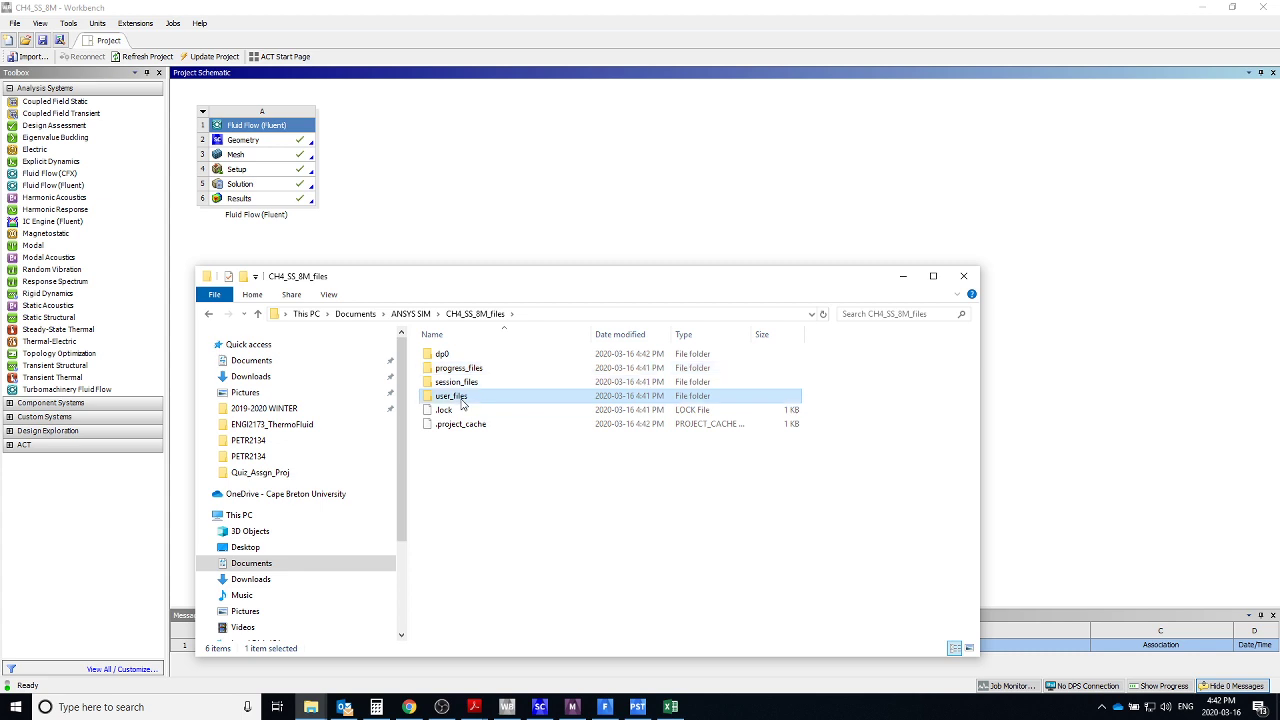
pyautogui.click(468, 316)
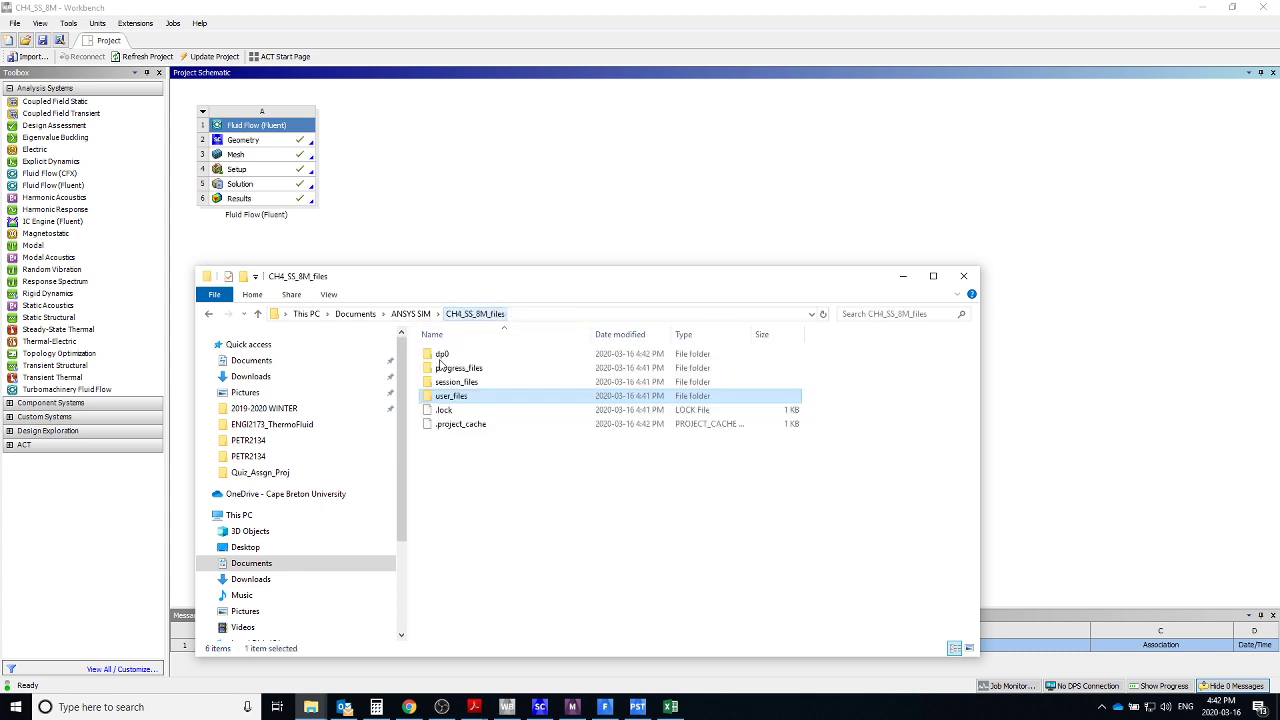
pyautogui.doubleClick(445, 356)
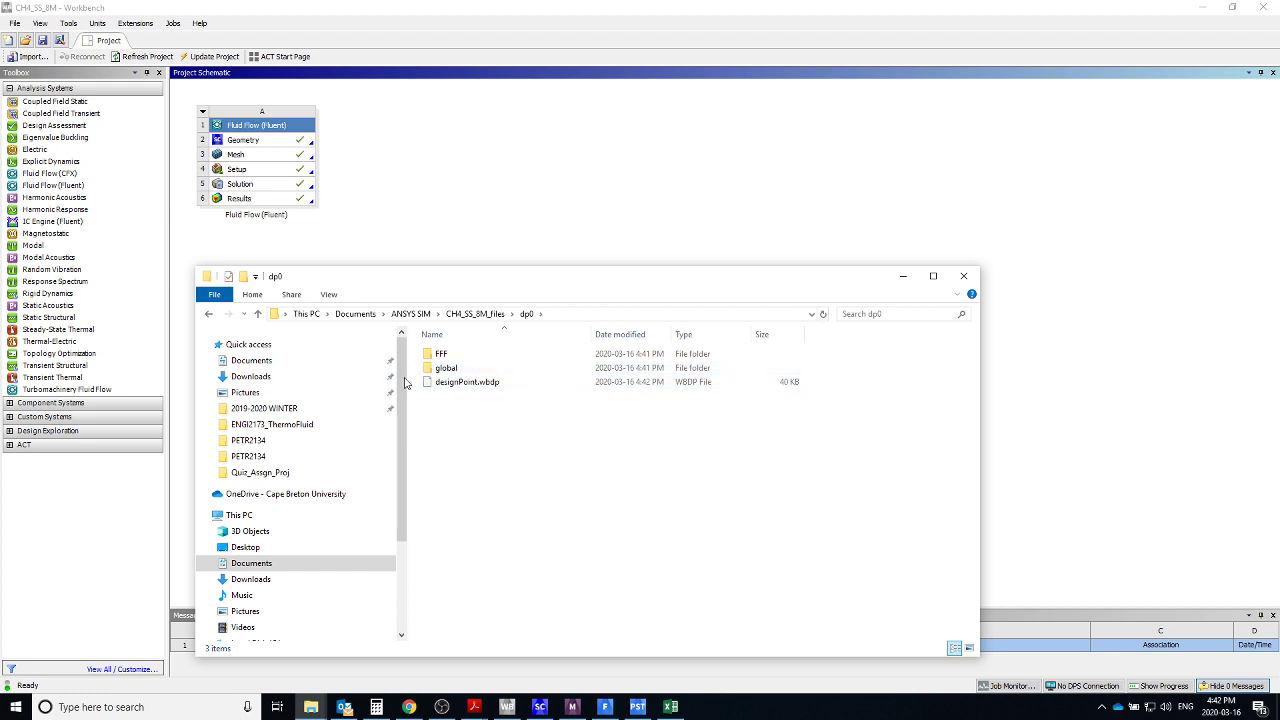
pyautogui.click(461, 356)
pyautogui.doubleClick(461, 356)
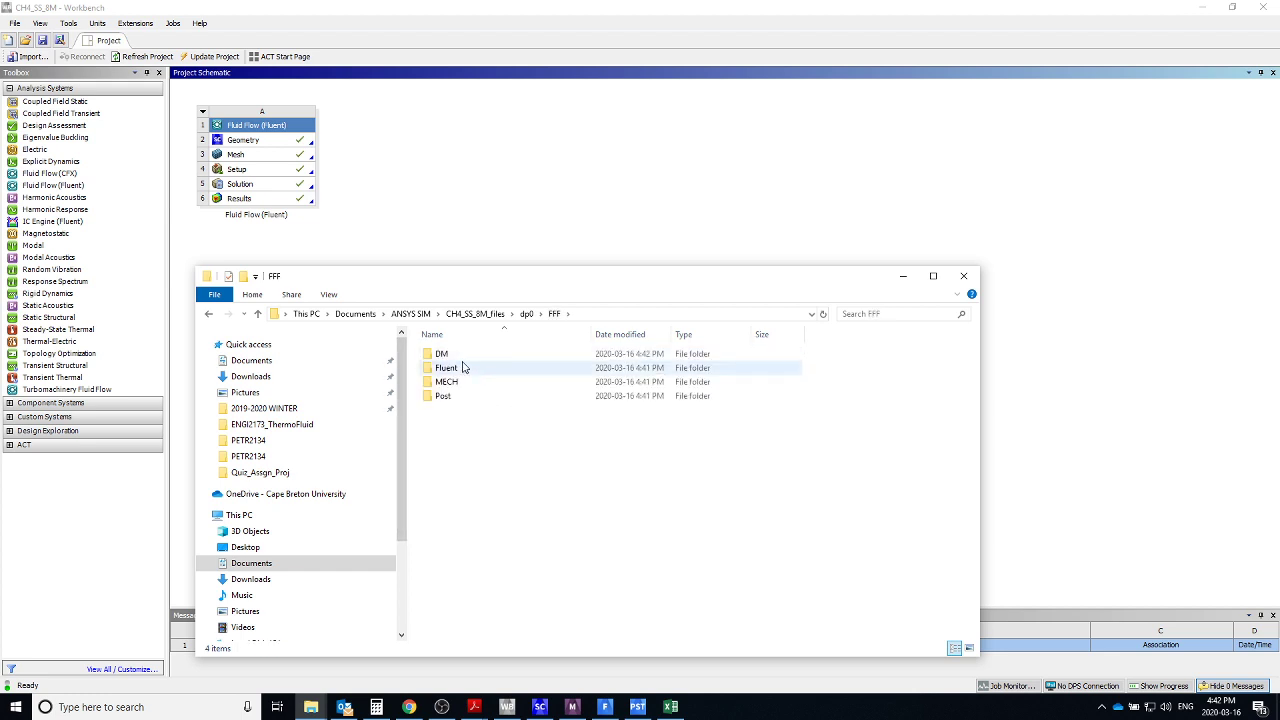
pyautogui.doubleClick(455, 368)
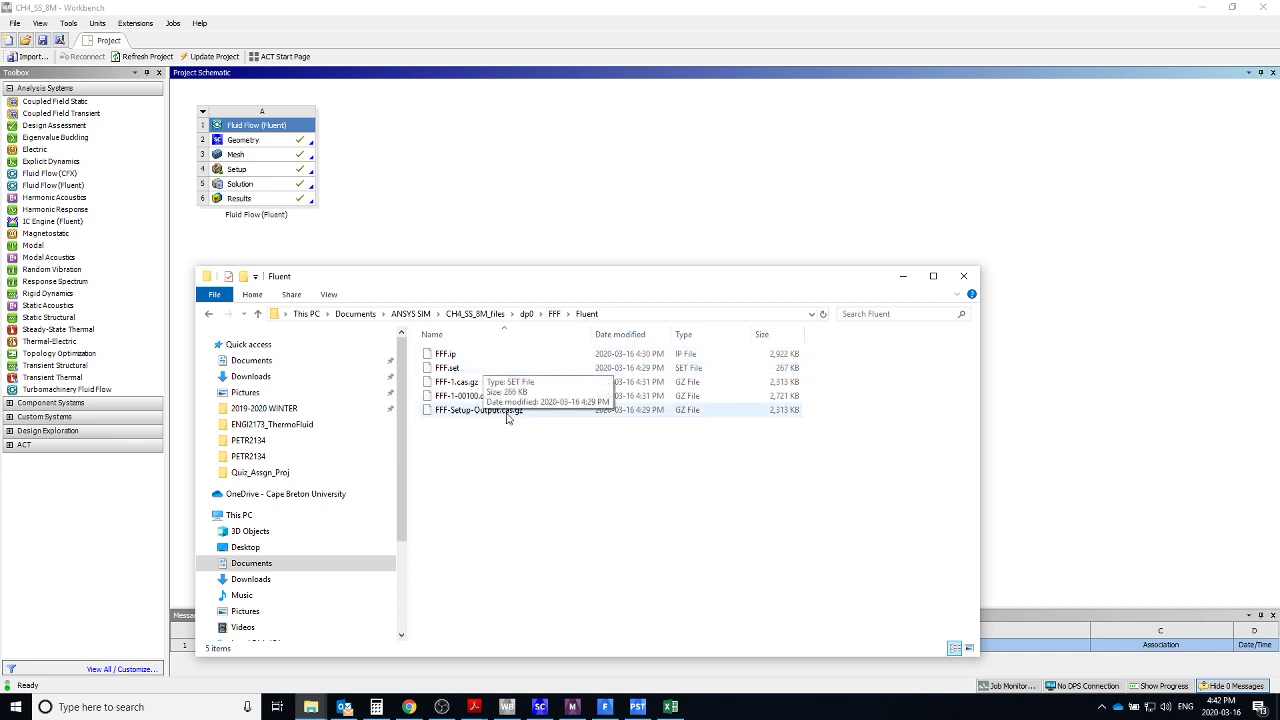
# Return to the ANSYS SIM folder and point out the CH4_SS_8M project file.
pyautogui.click(526, 314)
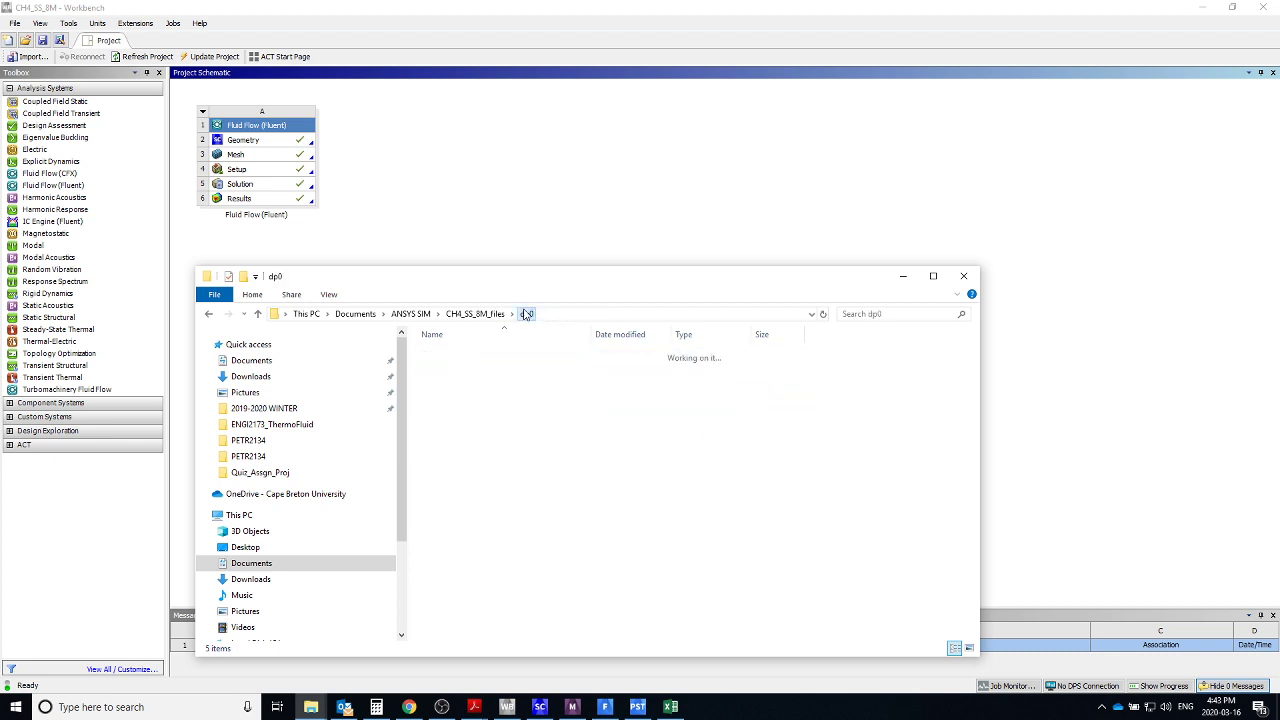
pyautogui.click(446, 314)
pyautogui.click(410, 314)
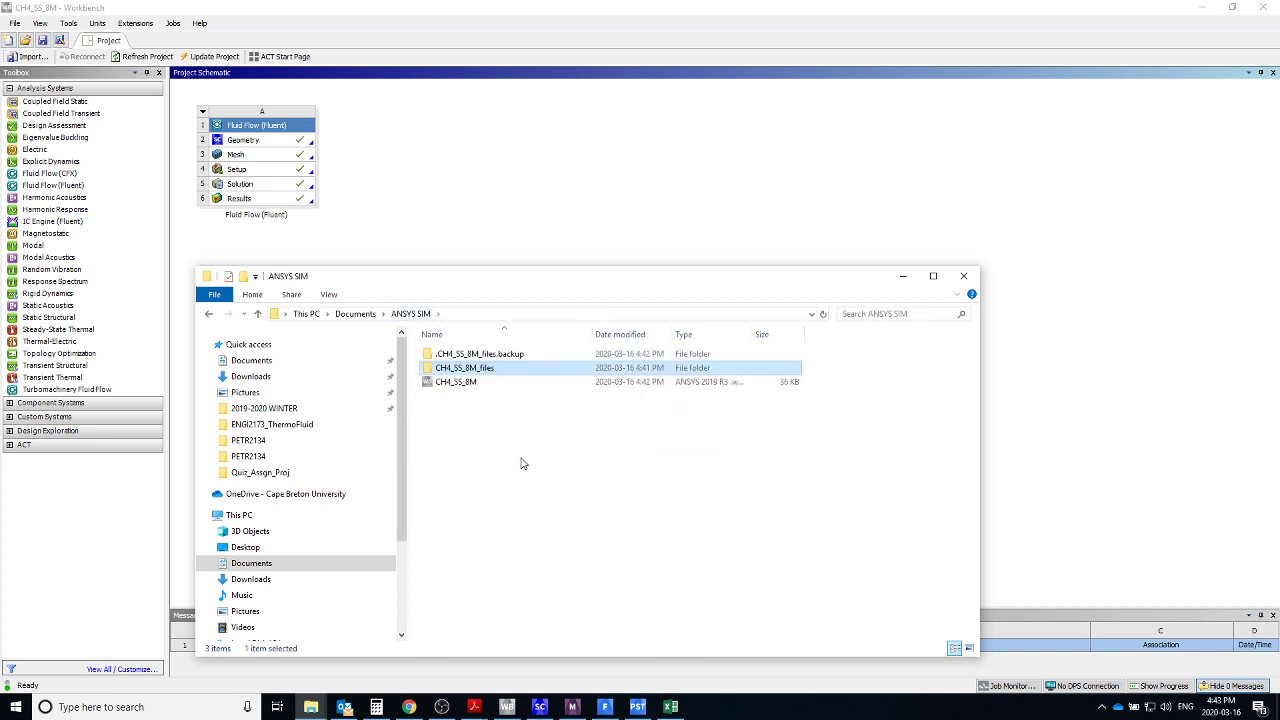
pyautogui.click(476, 387)
pyautogui.click(557, 482)
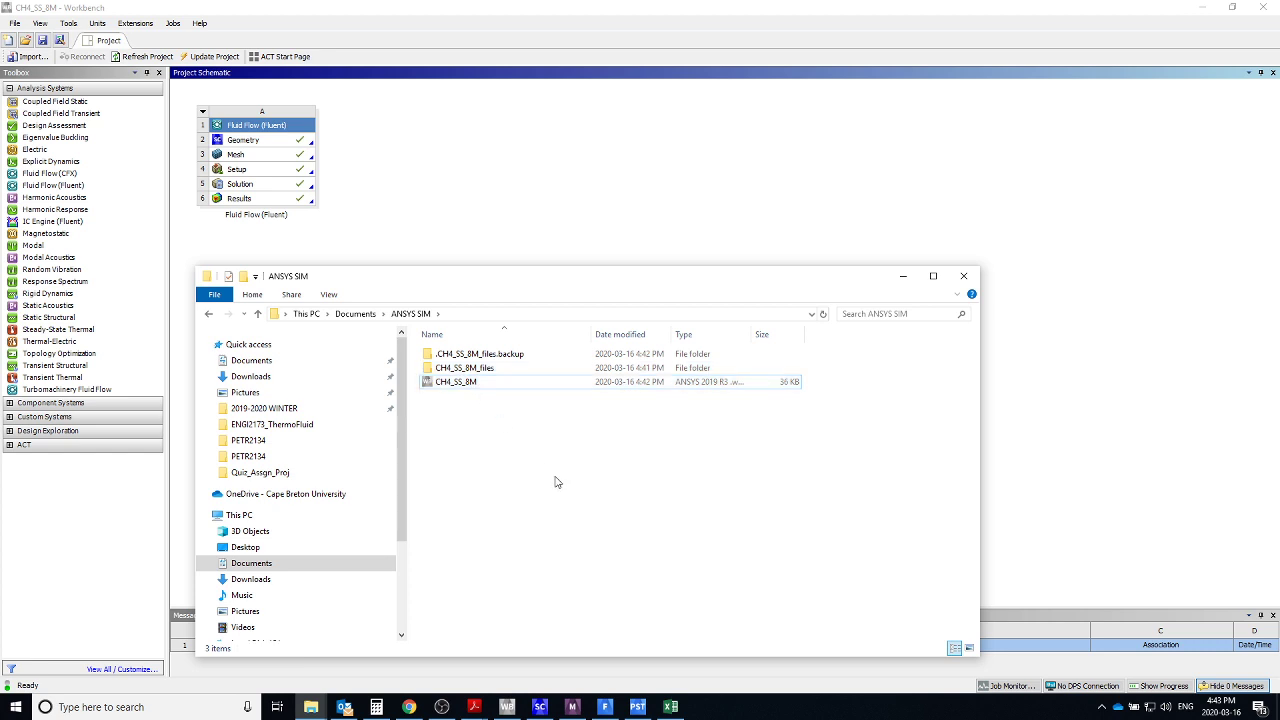
# Switch to CFD-Post and show the pipe's velocity contour in the 3D Viewer in isometric view.
pyautogui.click(521, 6)
pyautogui.click(638, 707)
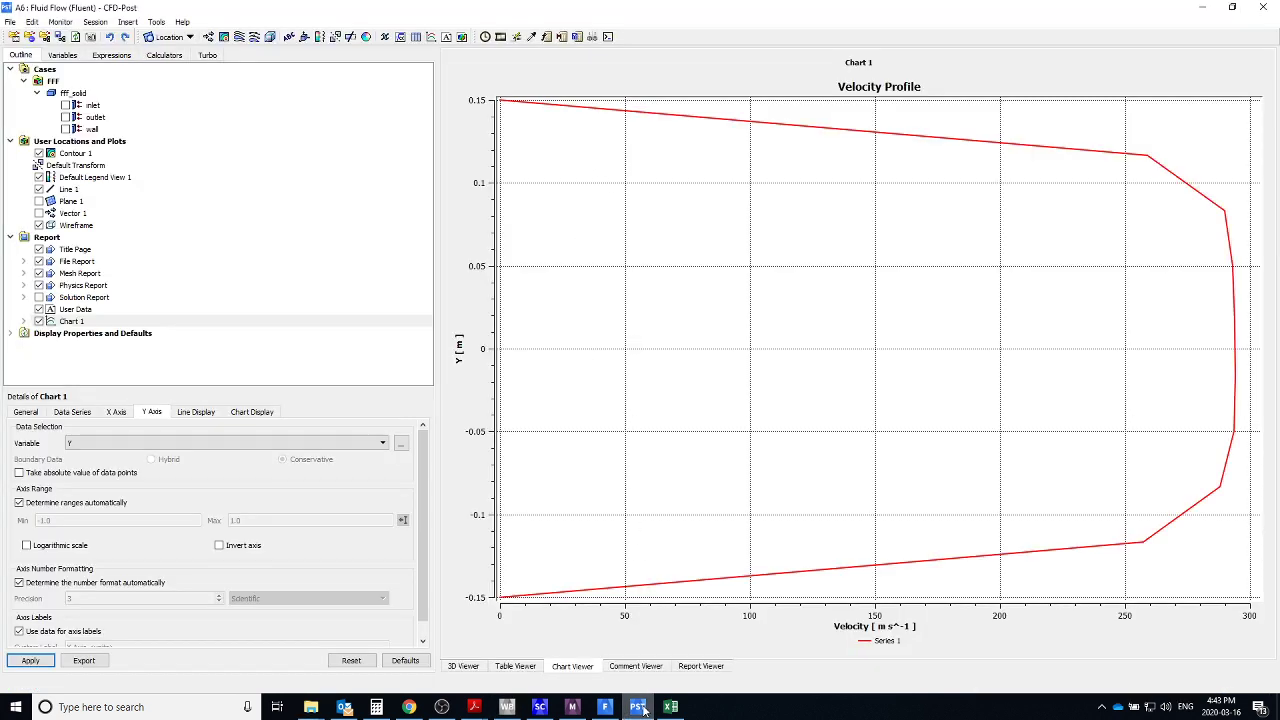
pyautogui.click(516, 666)
pyautogui.click(463, 666)
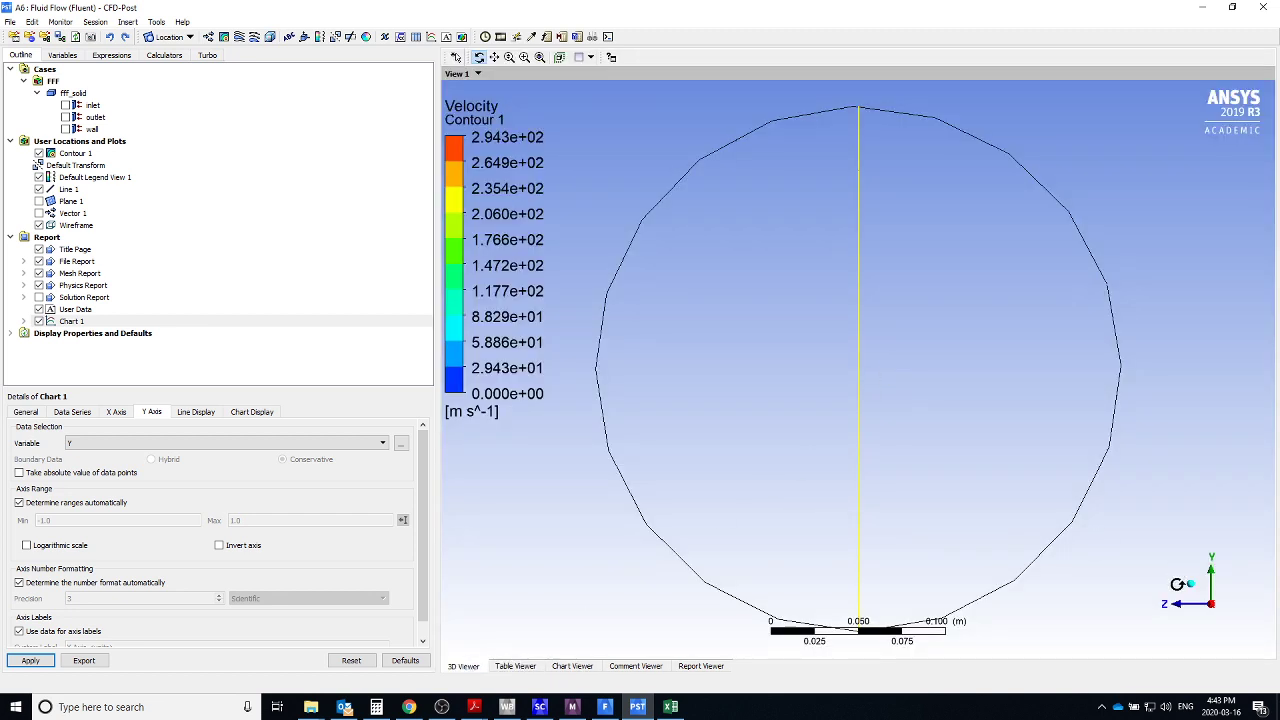
pyautogui.click(1190, 584)
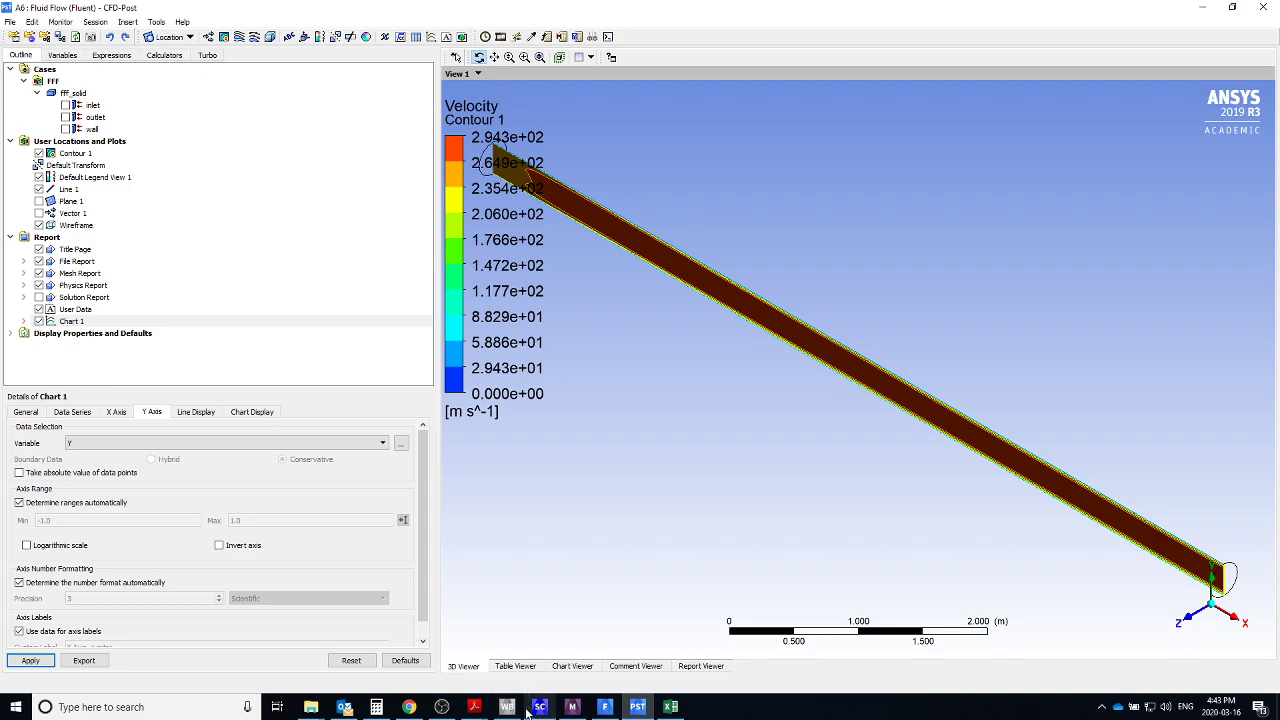
# Switch to the Lab_ENGI2173_A_1_2020 PDF in Acrobat Reader, review the pipeline problem and required results, and return to CFD-Post.
pyautogui.click(475, 707)
pyautogui.click(428, 650)
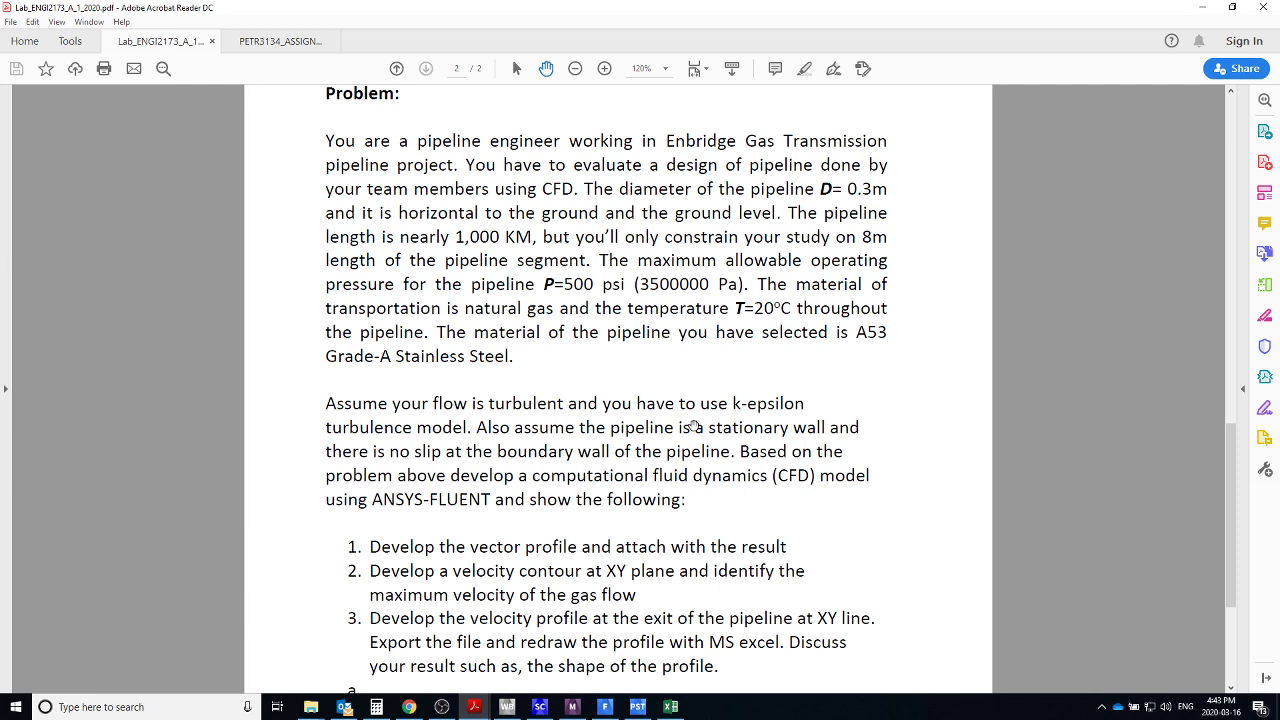
pyautogui.click(1203, 7)
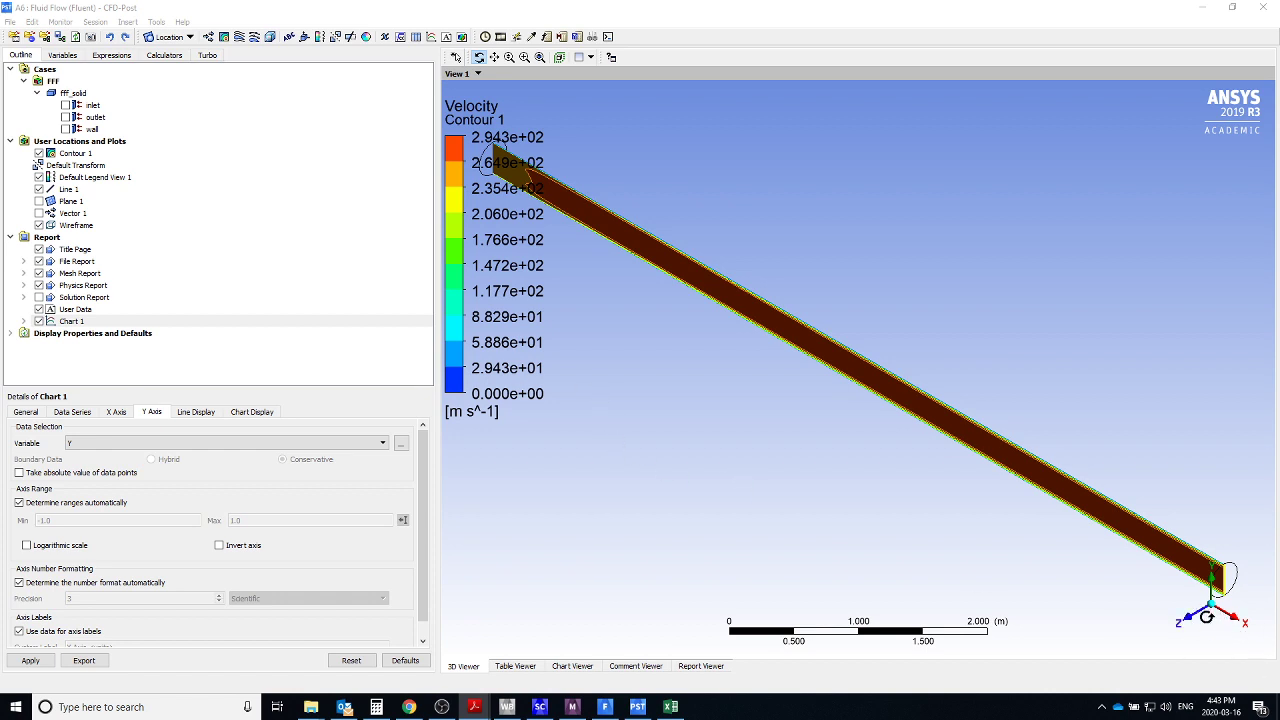
# View the pipe model along the Y axis and restore the isometric view of the velocity contour.
pyautogui.click(1208, 616)
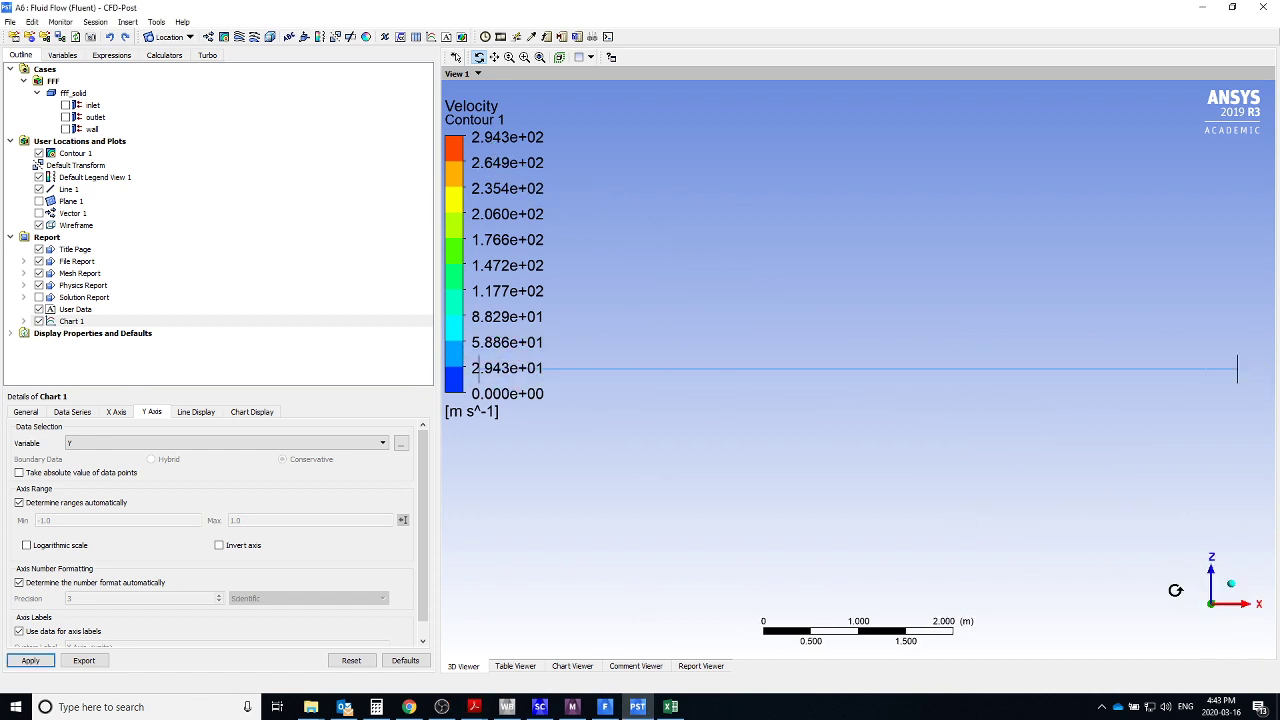
pyautogui.moveTo(1240, 593); pyautogui.dragTo(843, 471)
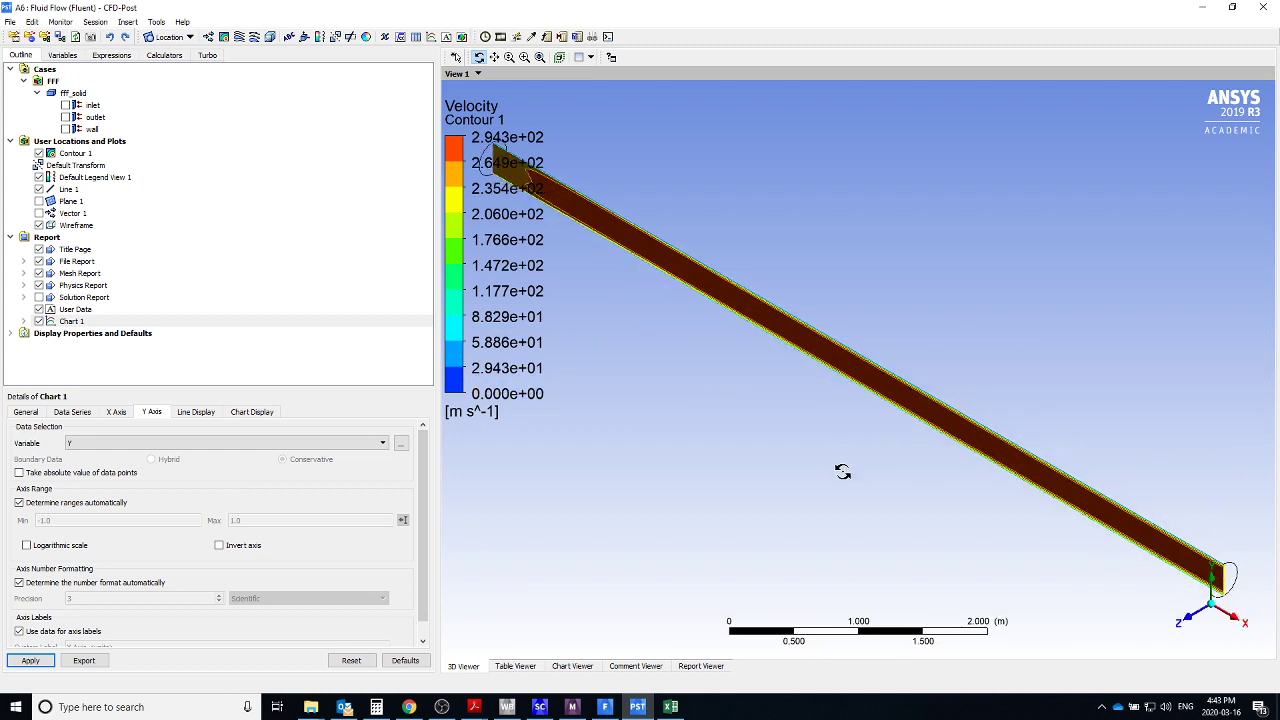